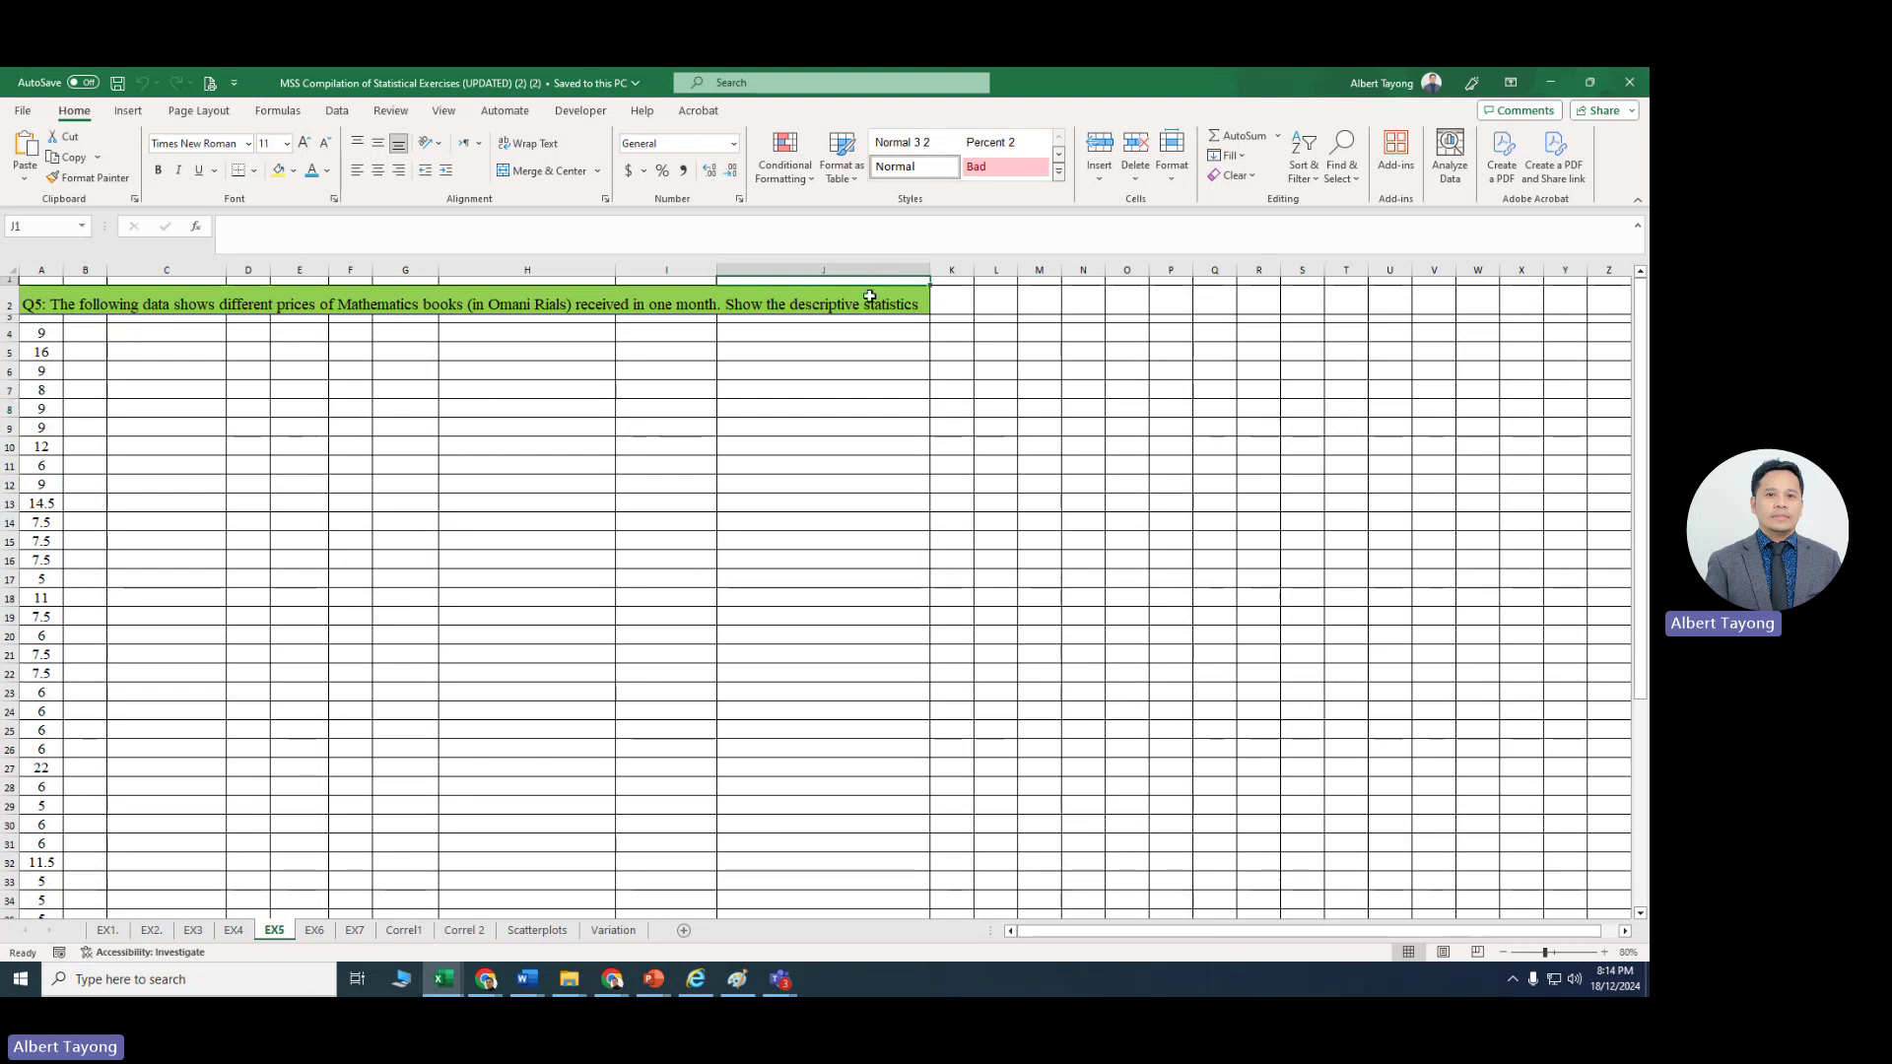
Step: Enter the label INFERENTIAL STATISTICS in cell J6, below the question heading
double_click(867, 301)
key("Escape")
left_click(773, 372)
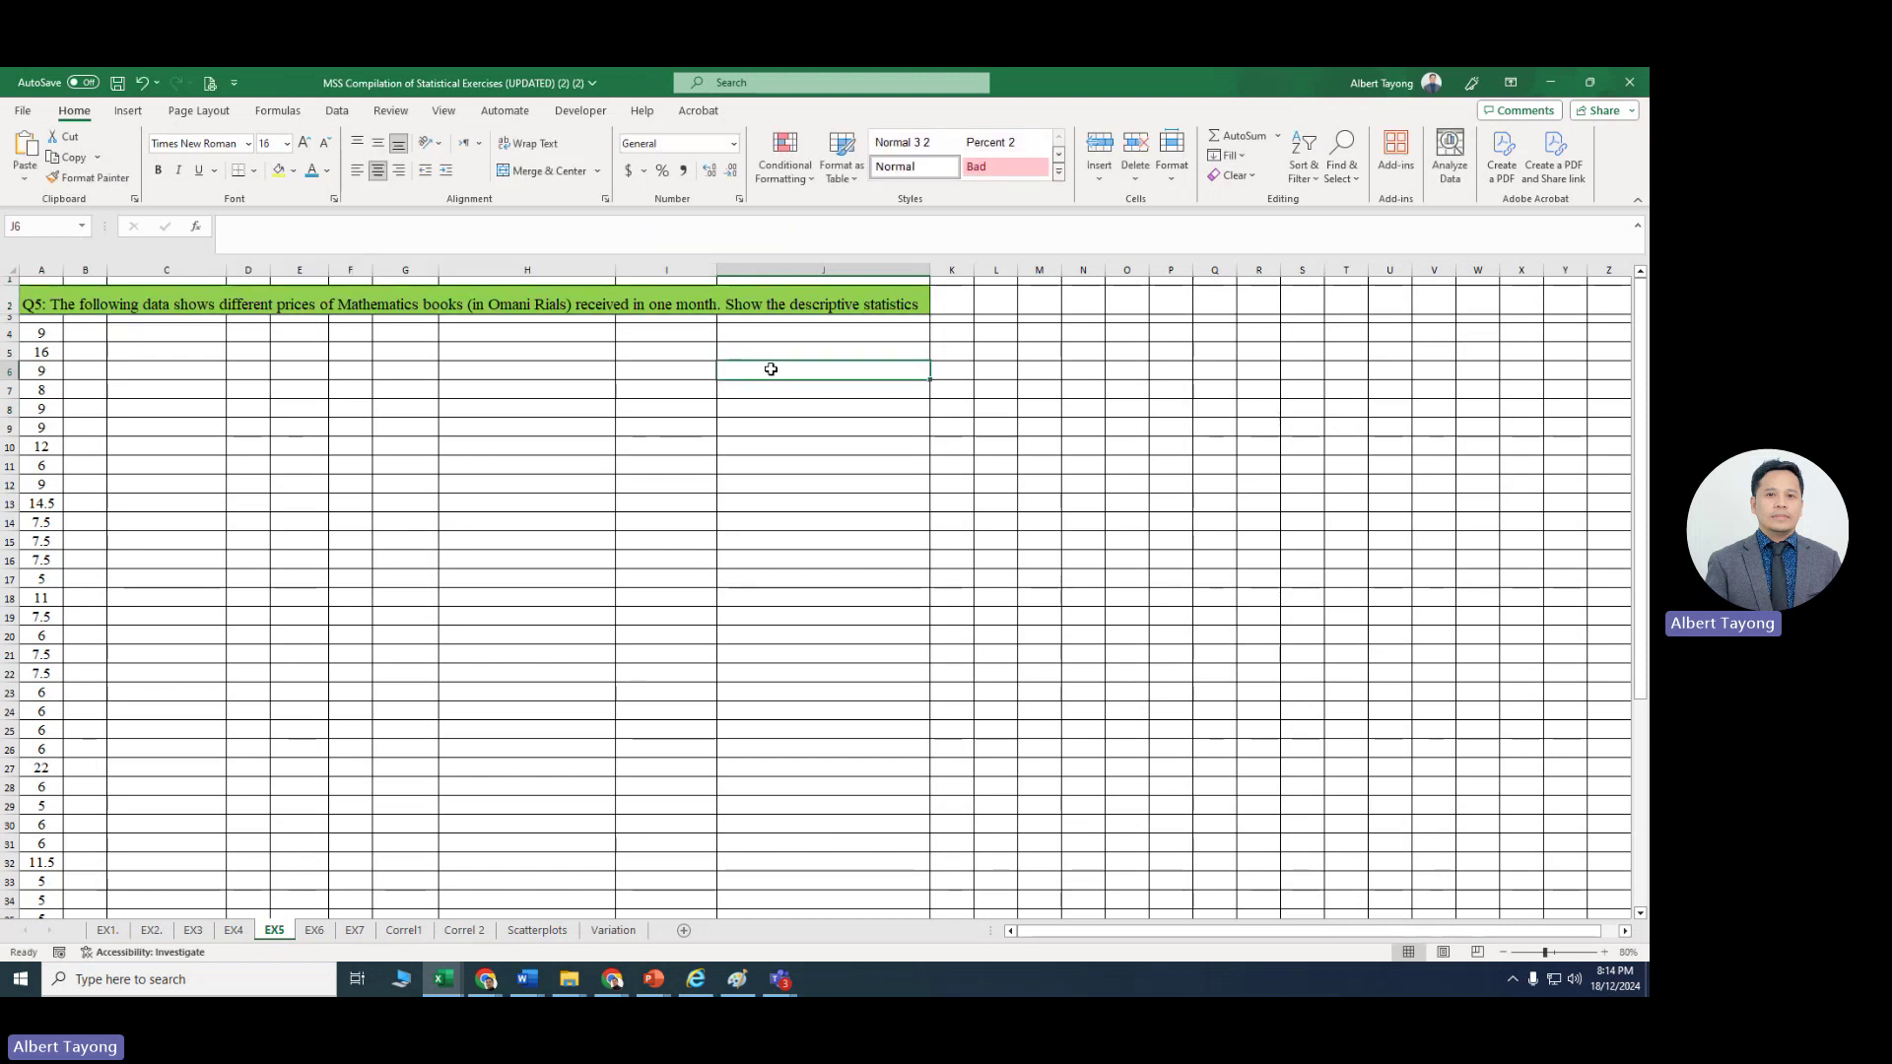
type("IN")
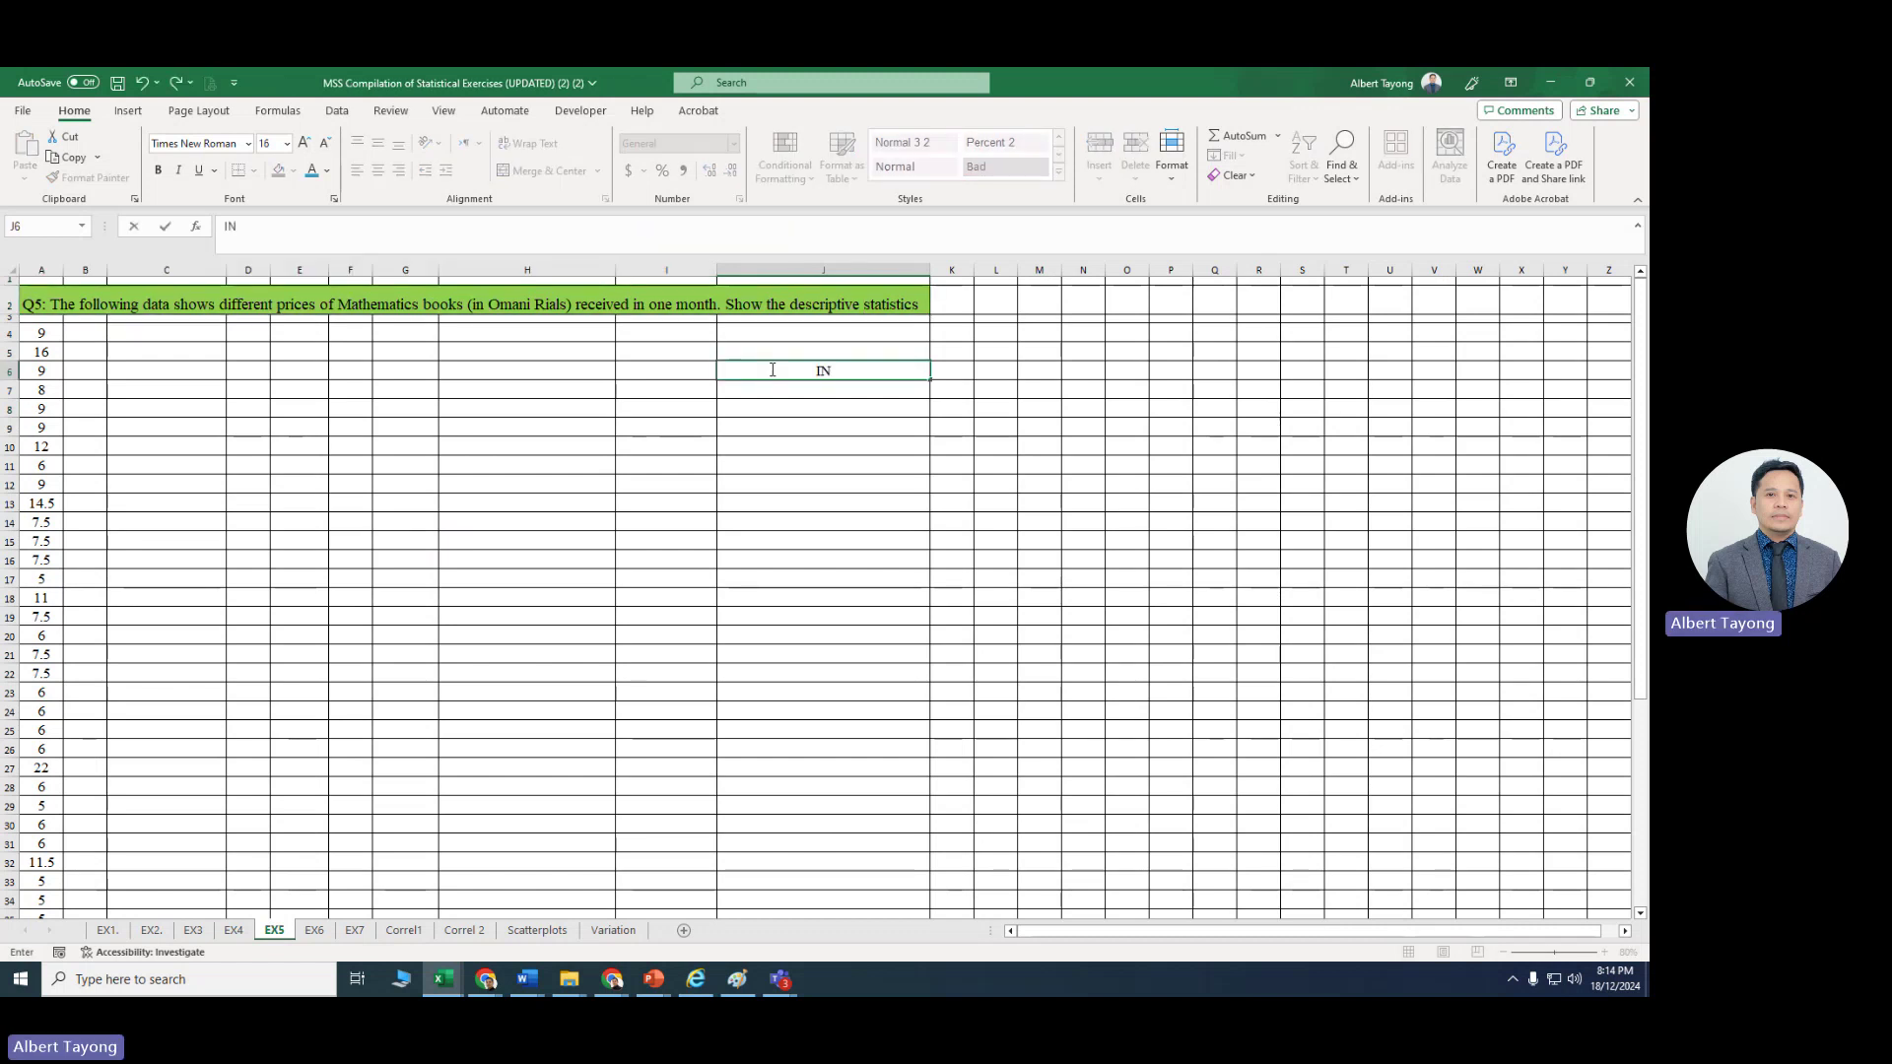
type("FERENTIAL STATISTICS")
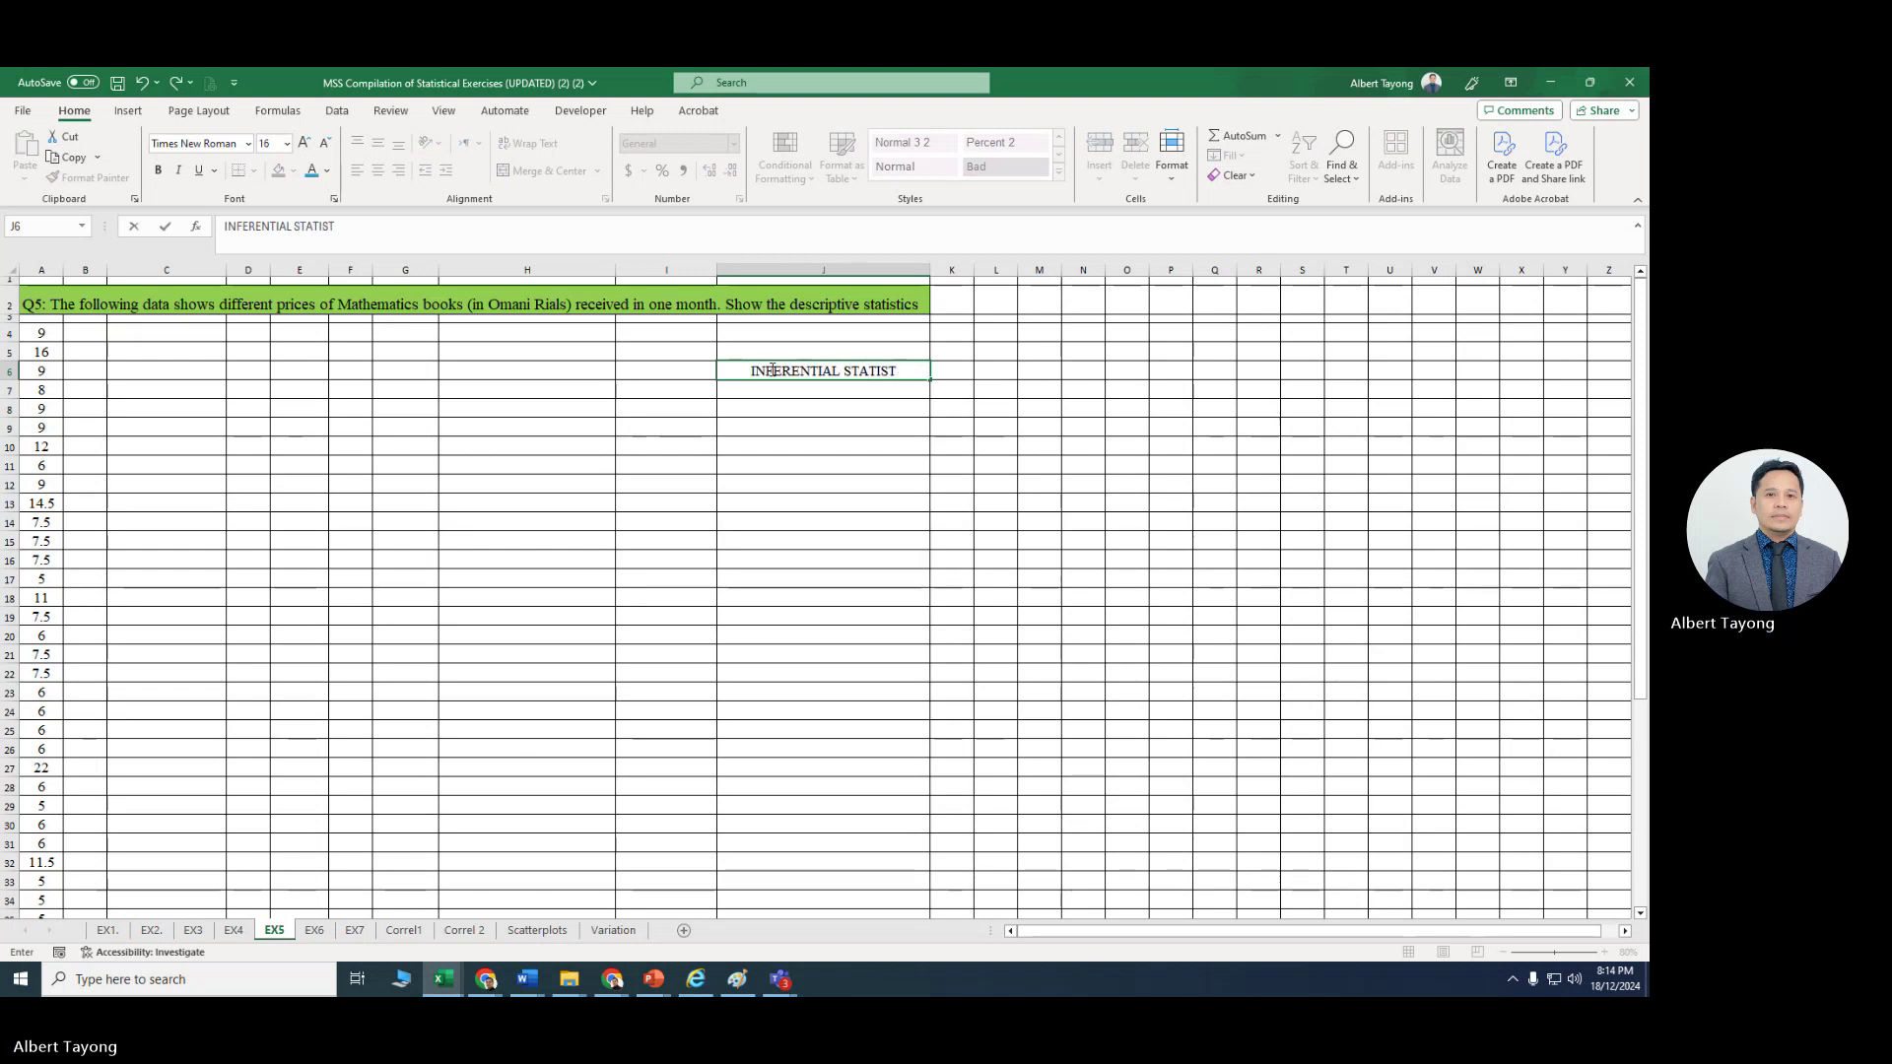
left_click(826, 441)
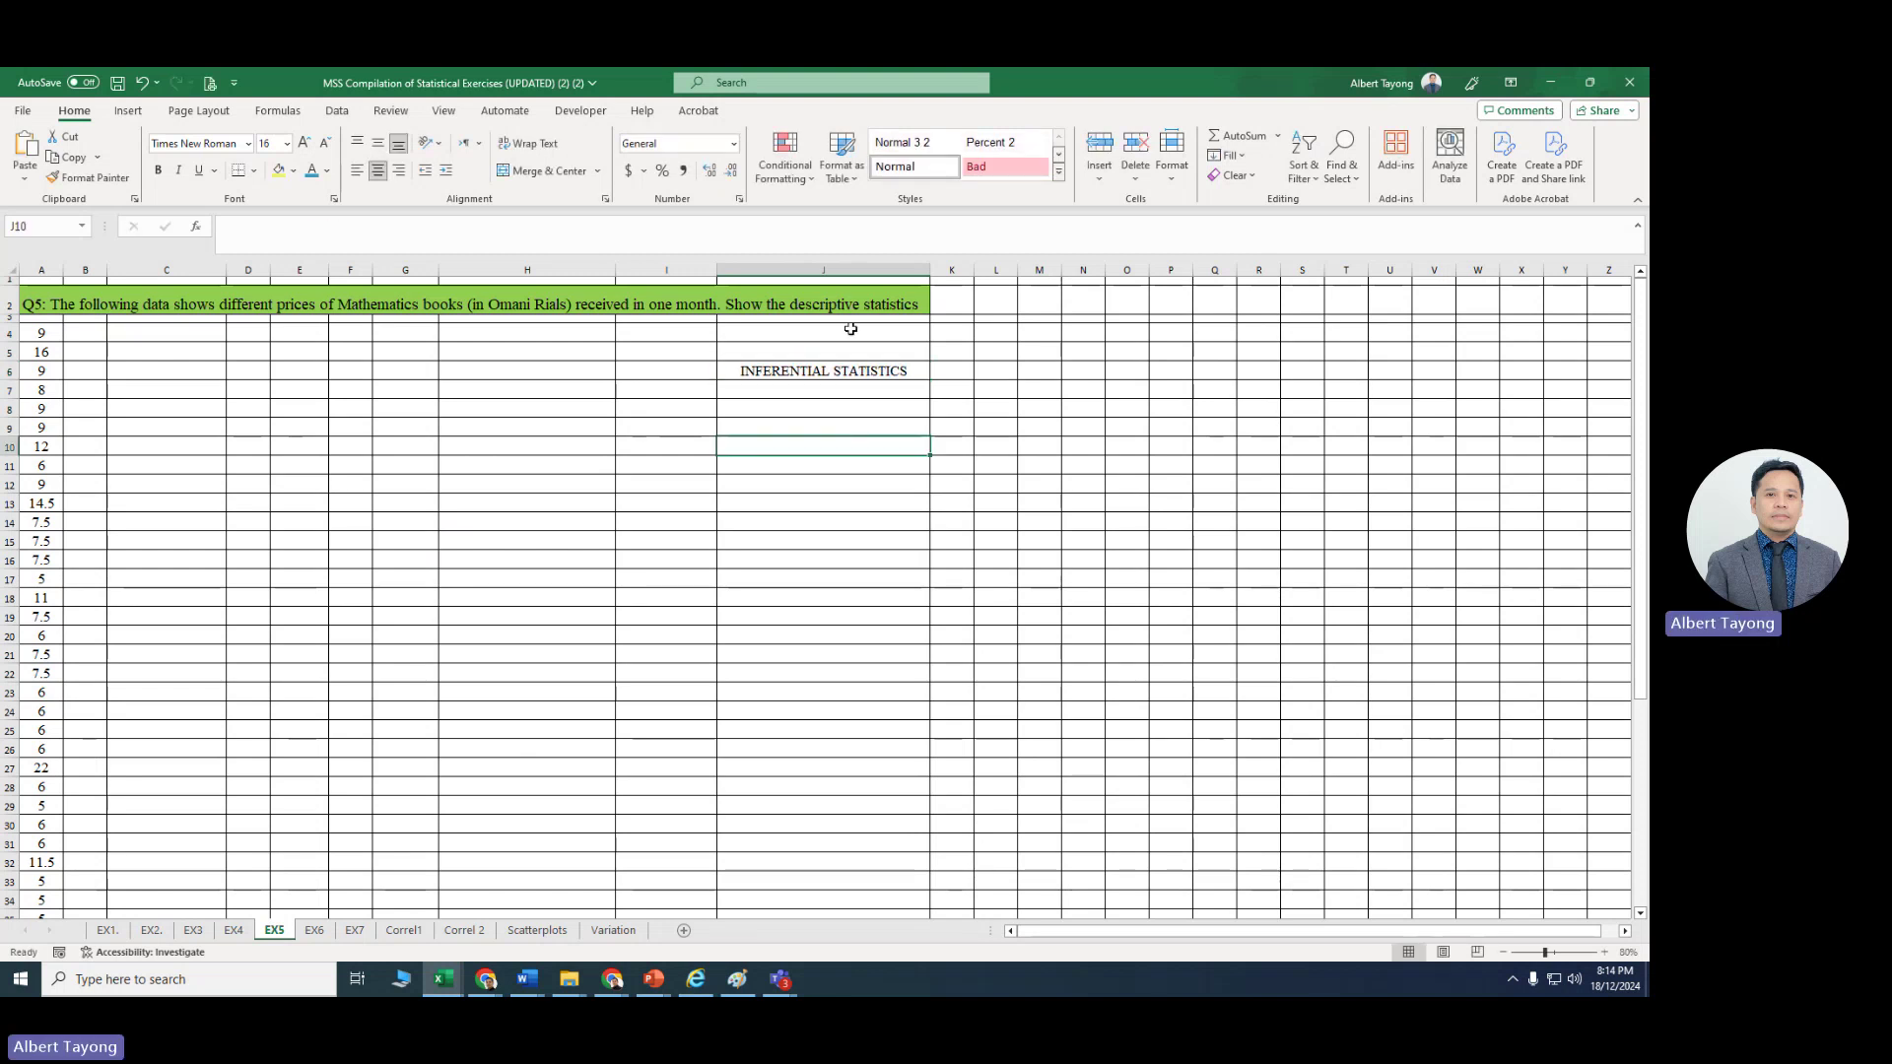
Step: Try a light blue font colour on the words "descriptive statistics" in the Q5 heading and undo it
left_click(887, 301)
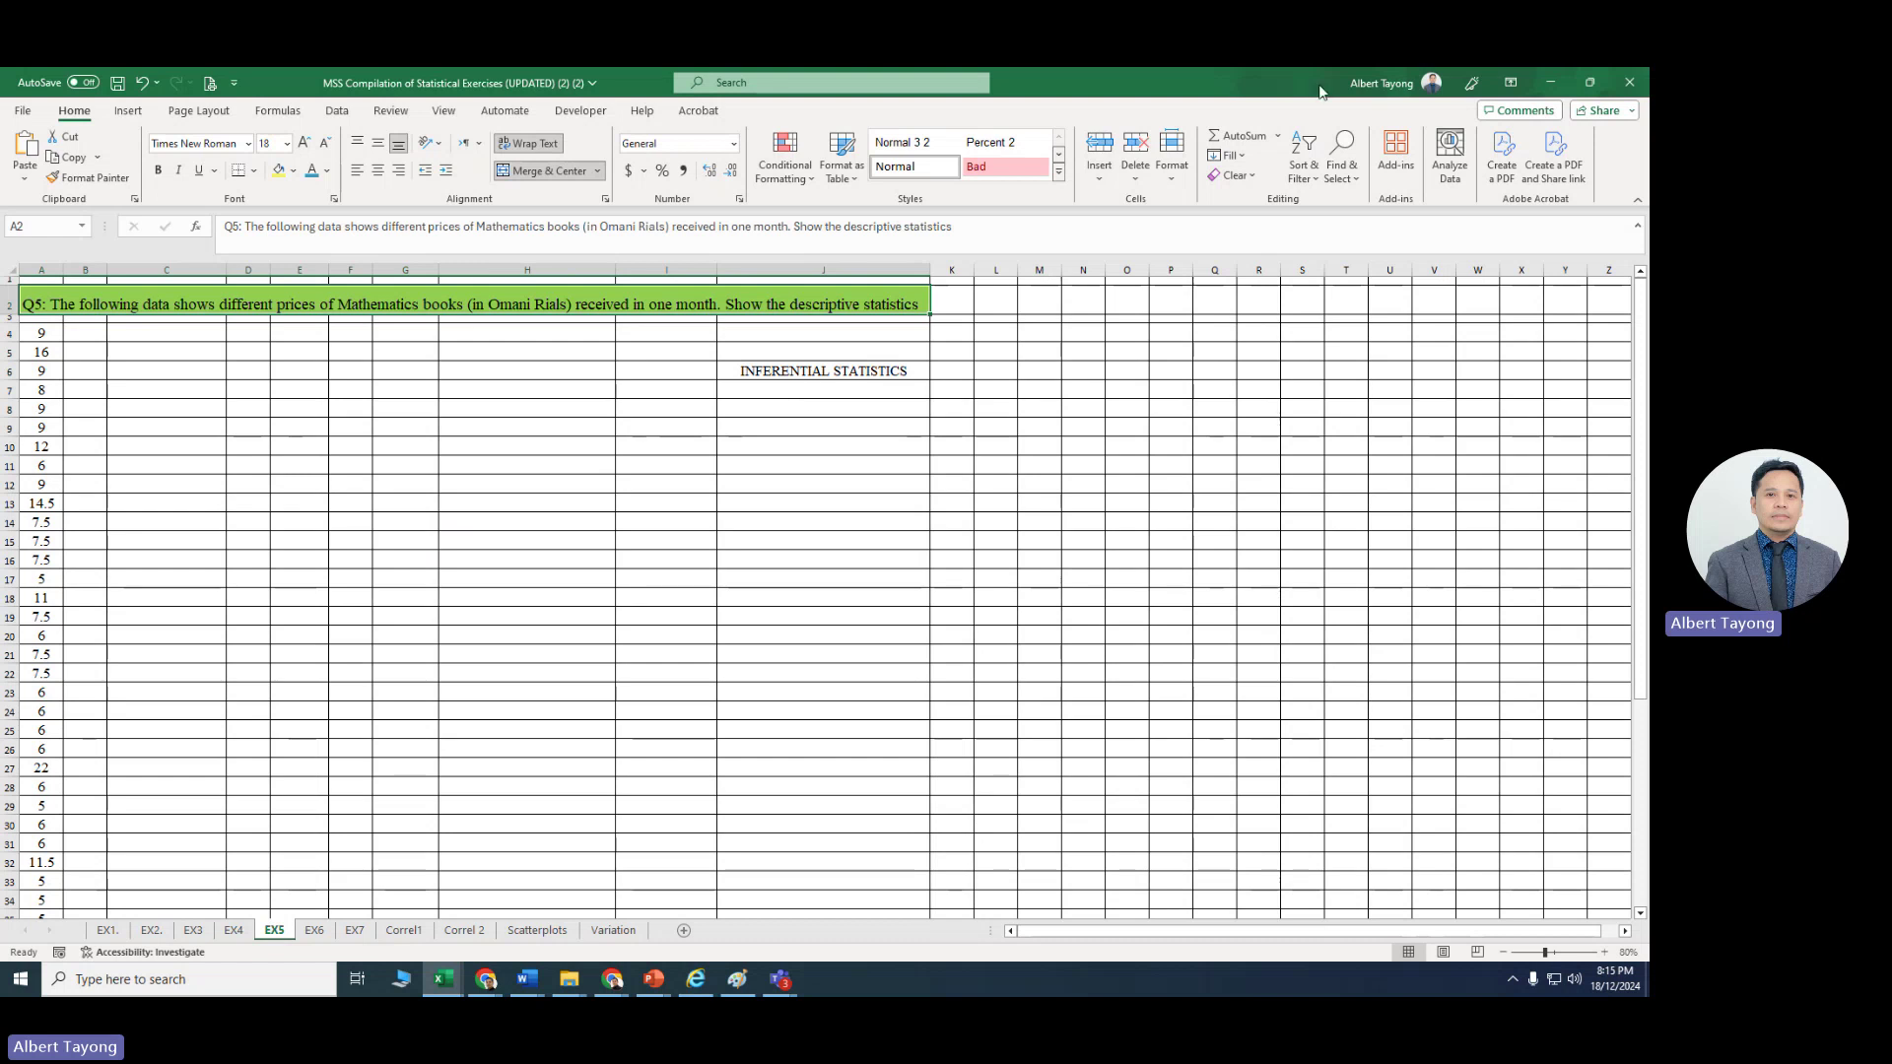
double_click(831, 305)
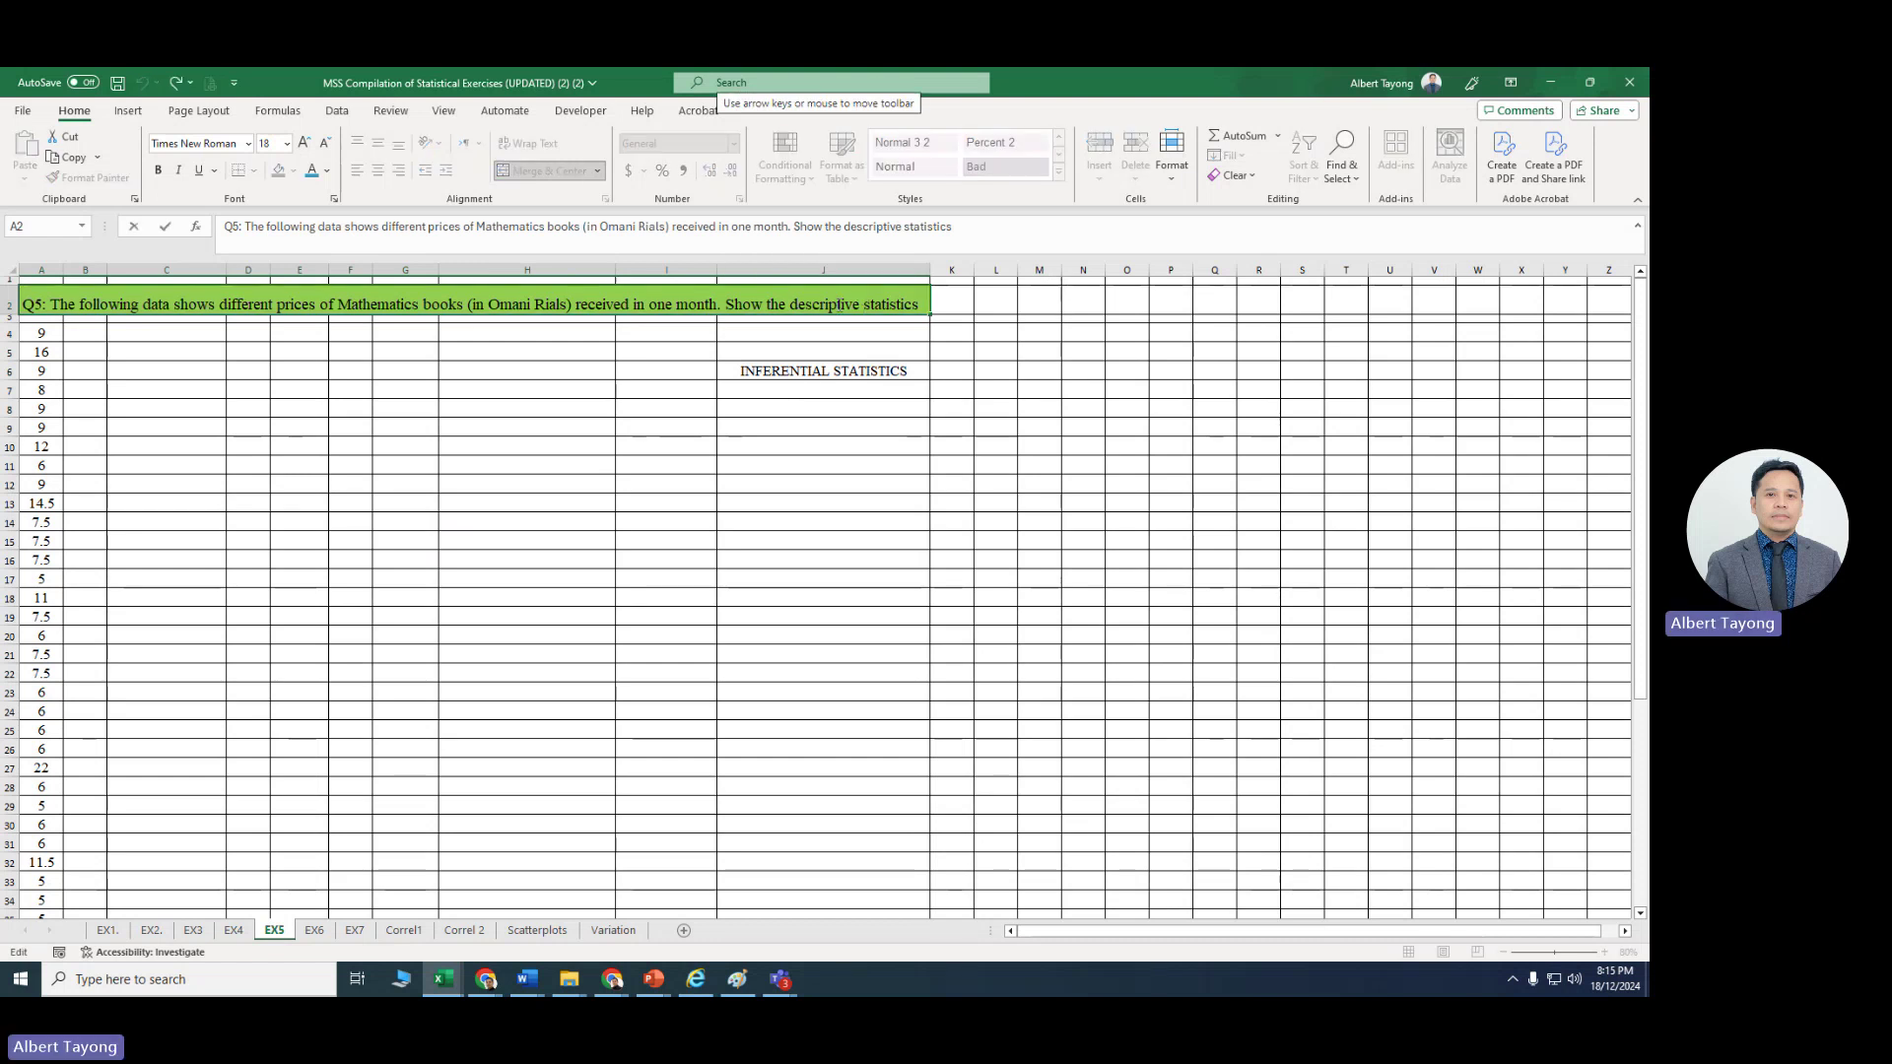
left_click_drag(790, 305, 913, 304)
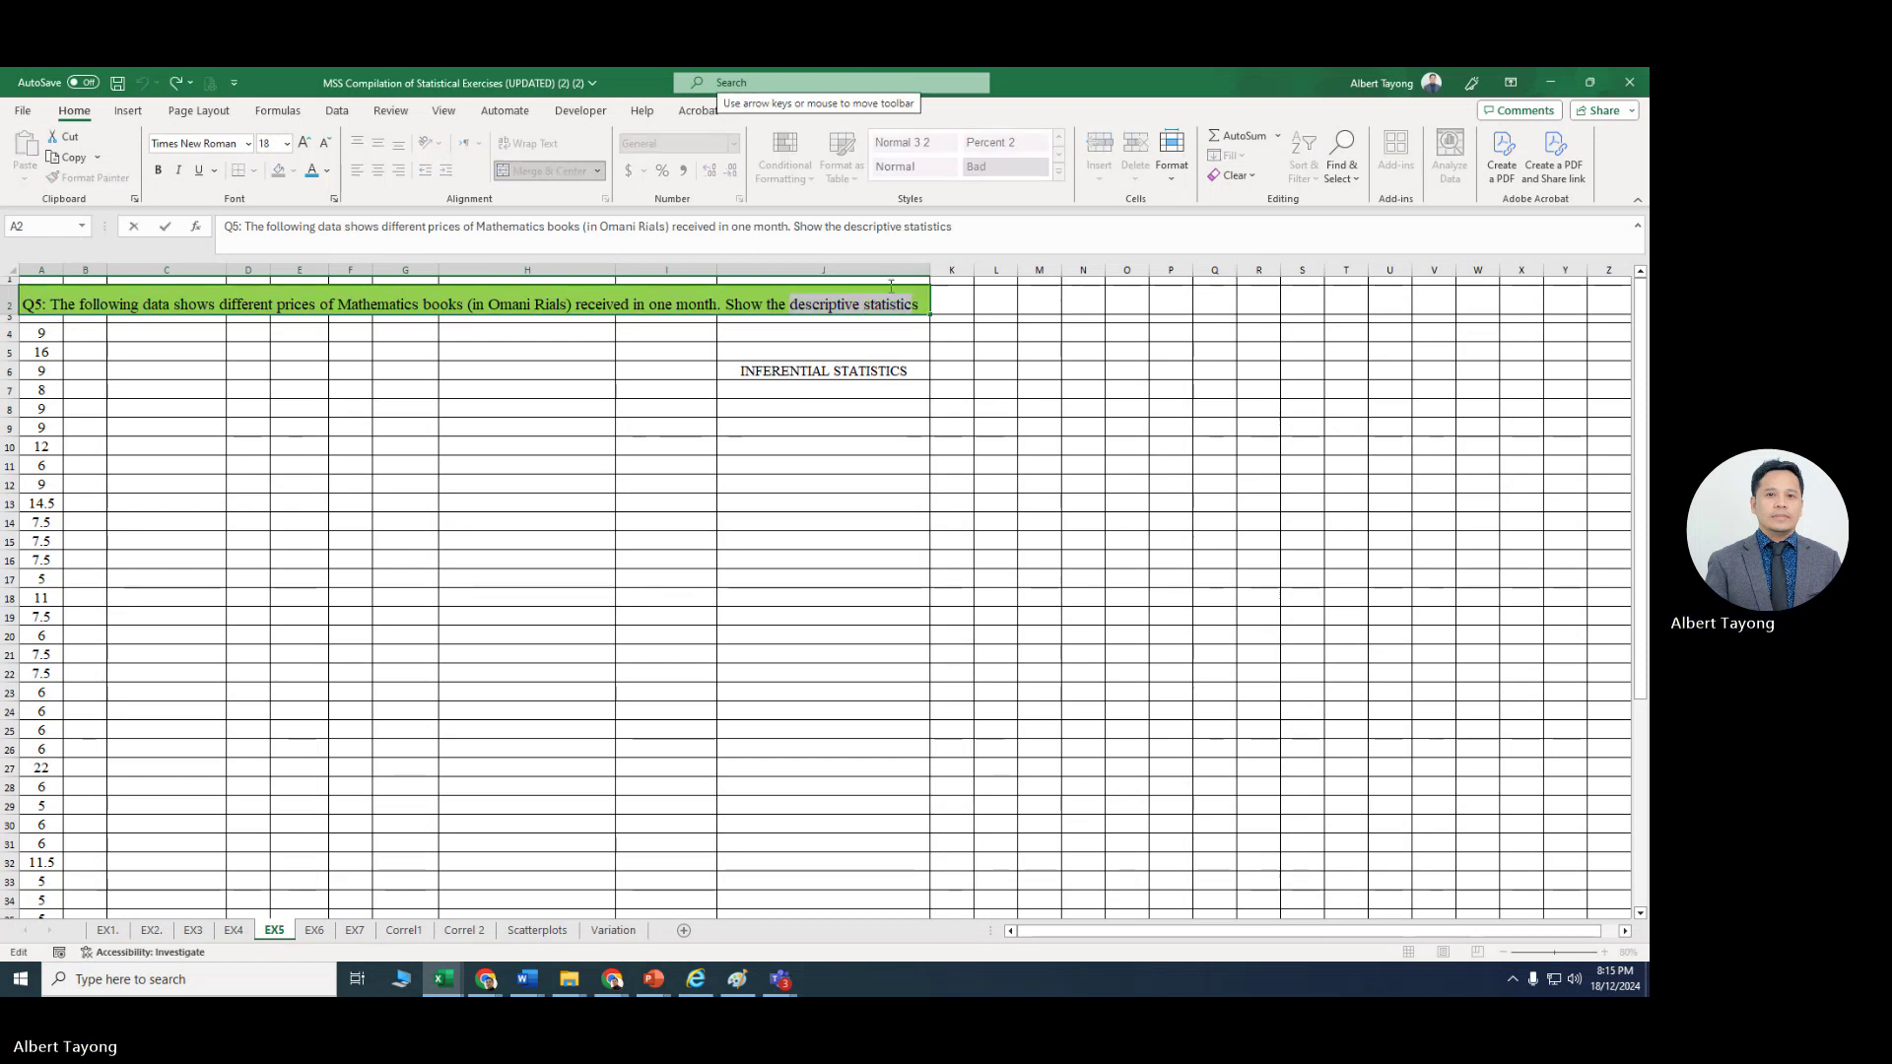
left_click(311, 175)
left_click(848, 464)
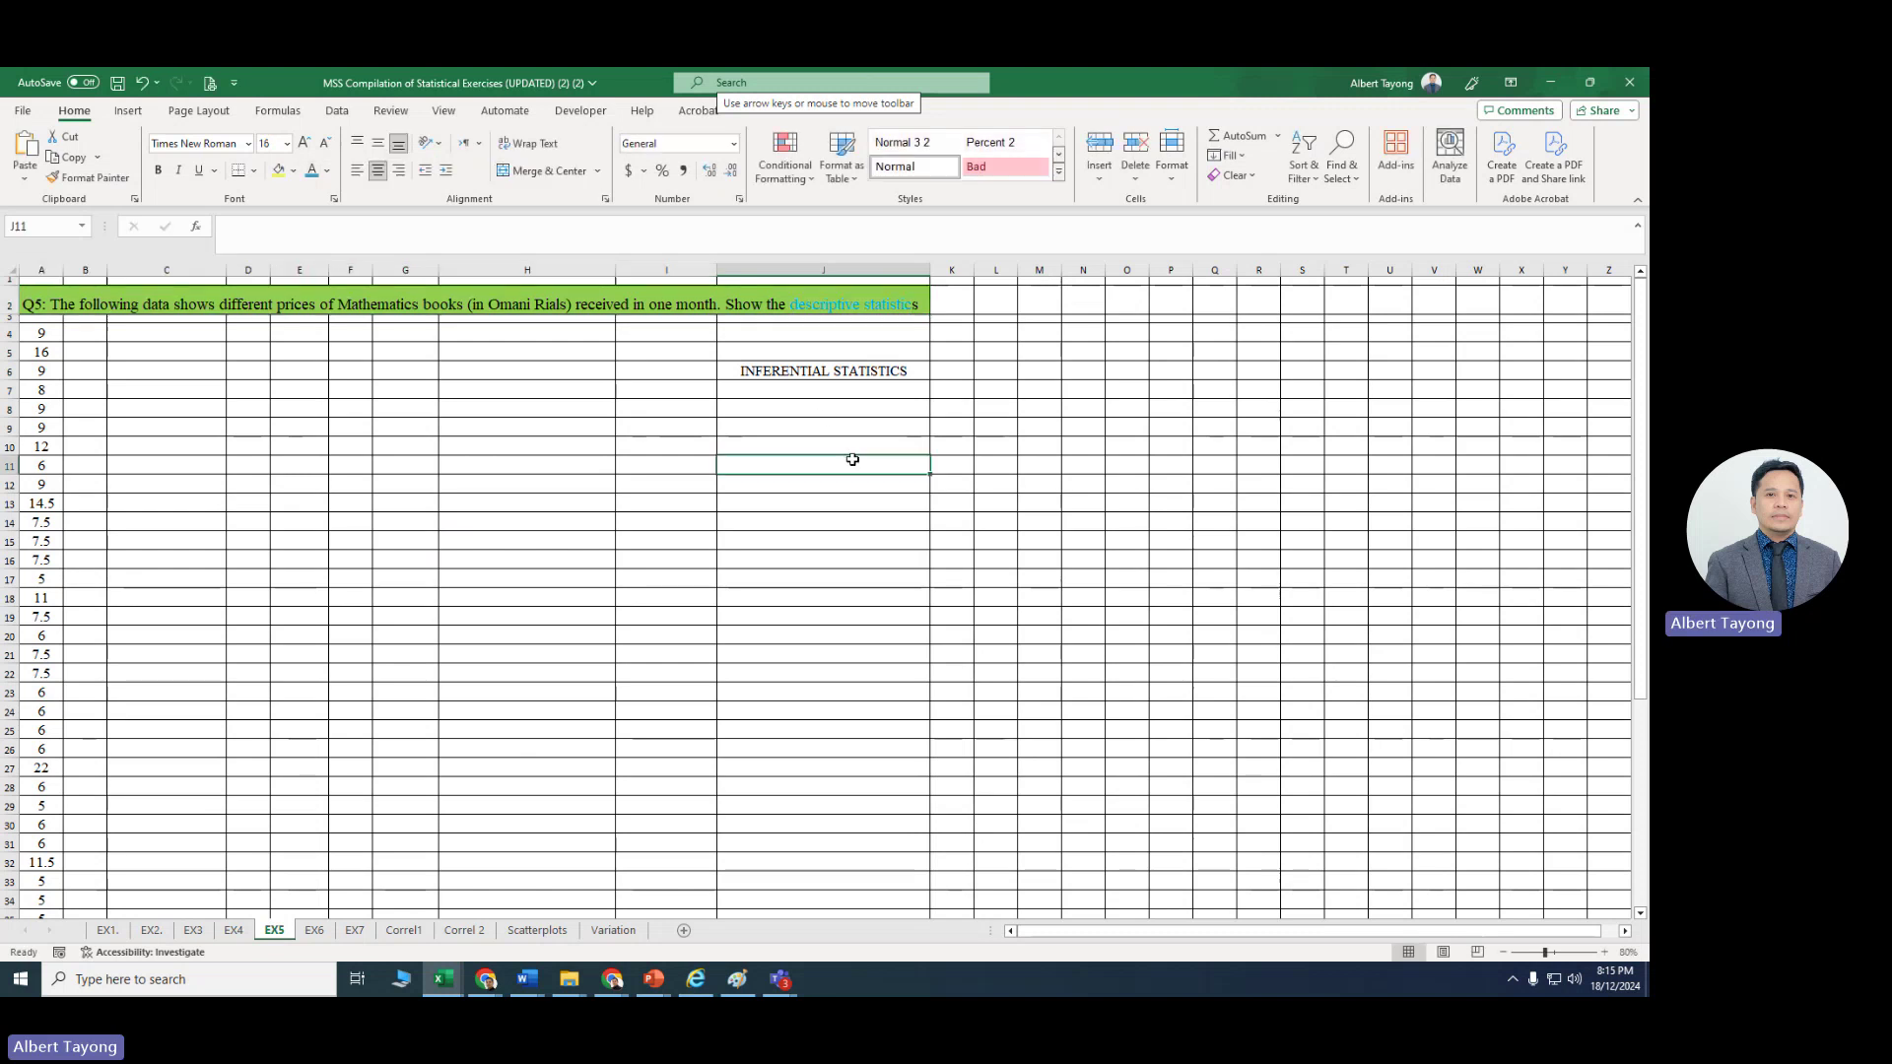
left_click(142, 82)
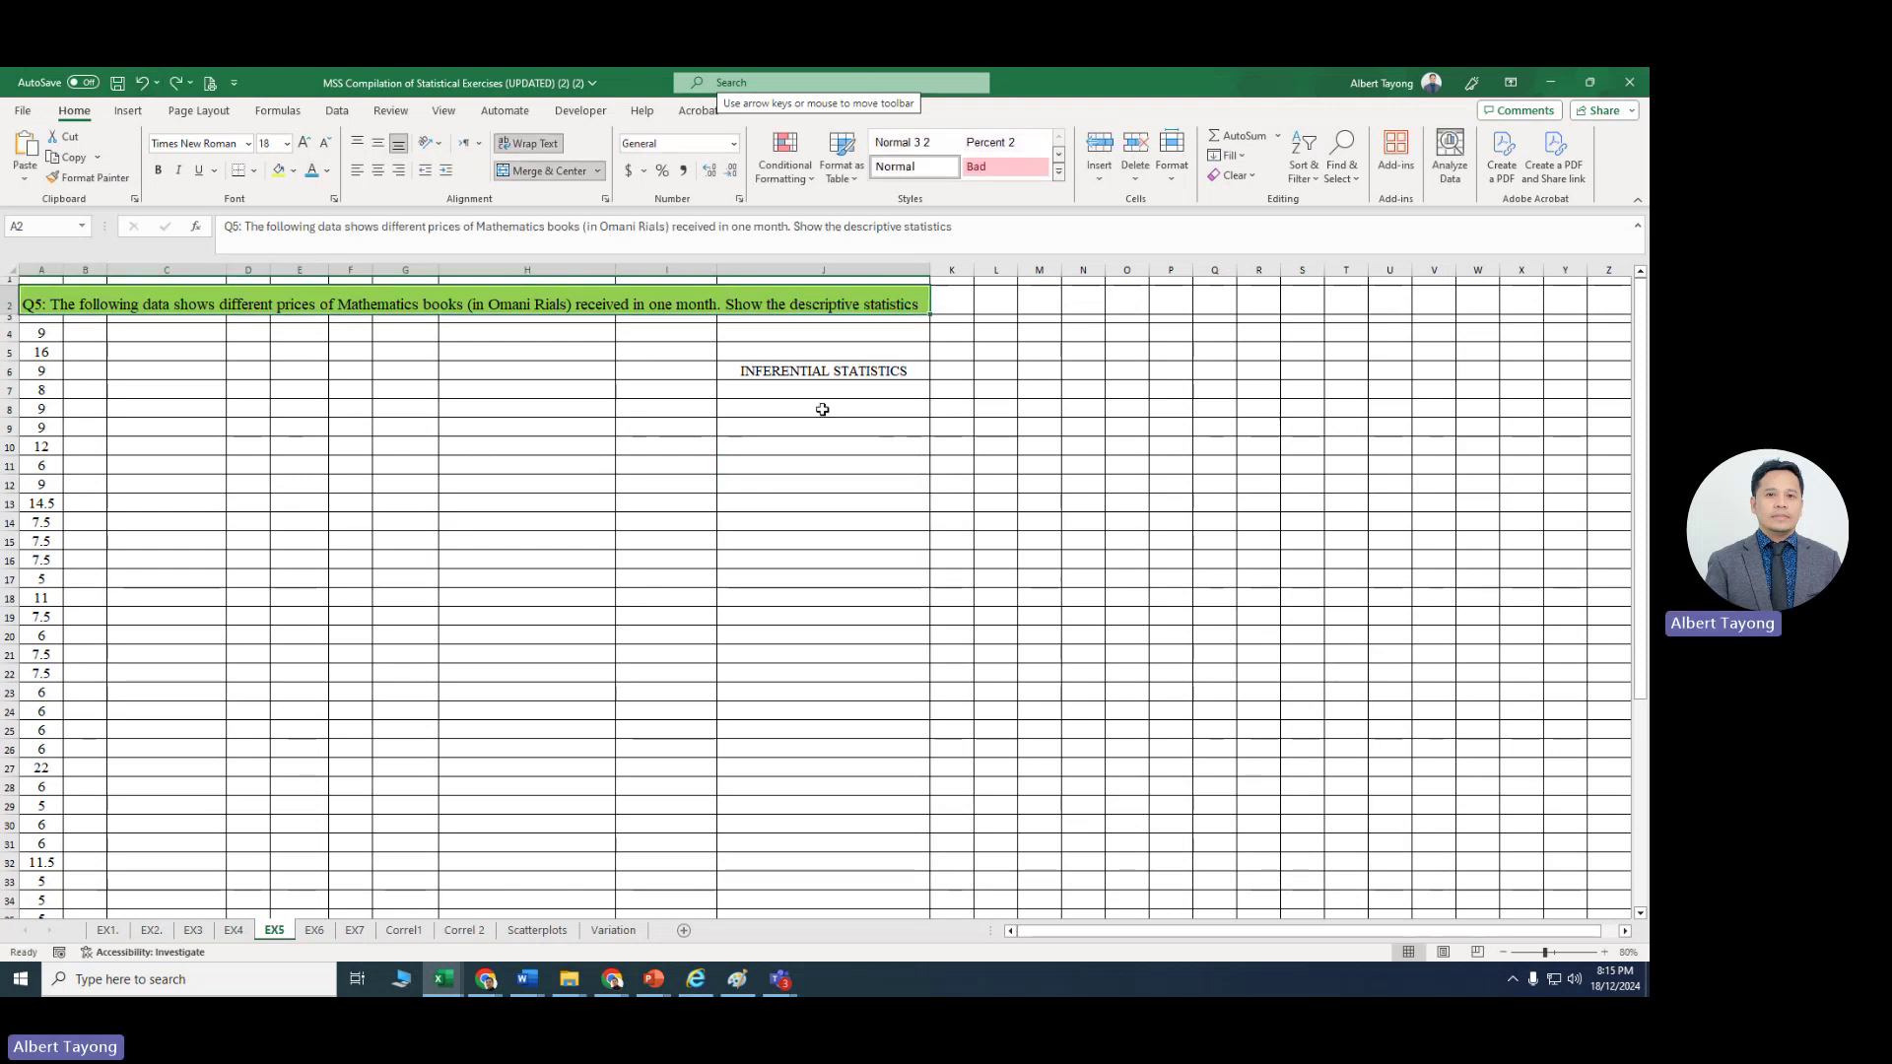
Step: Clear the INFERENTIAL STATISTICS label from cell J6
left_click(830, 368)
key("Delete")
left_click(807, 485)
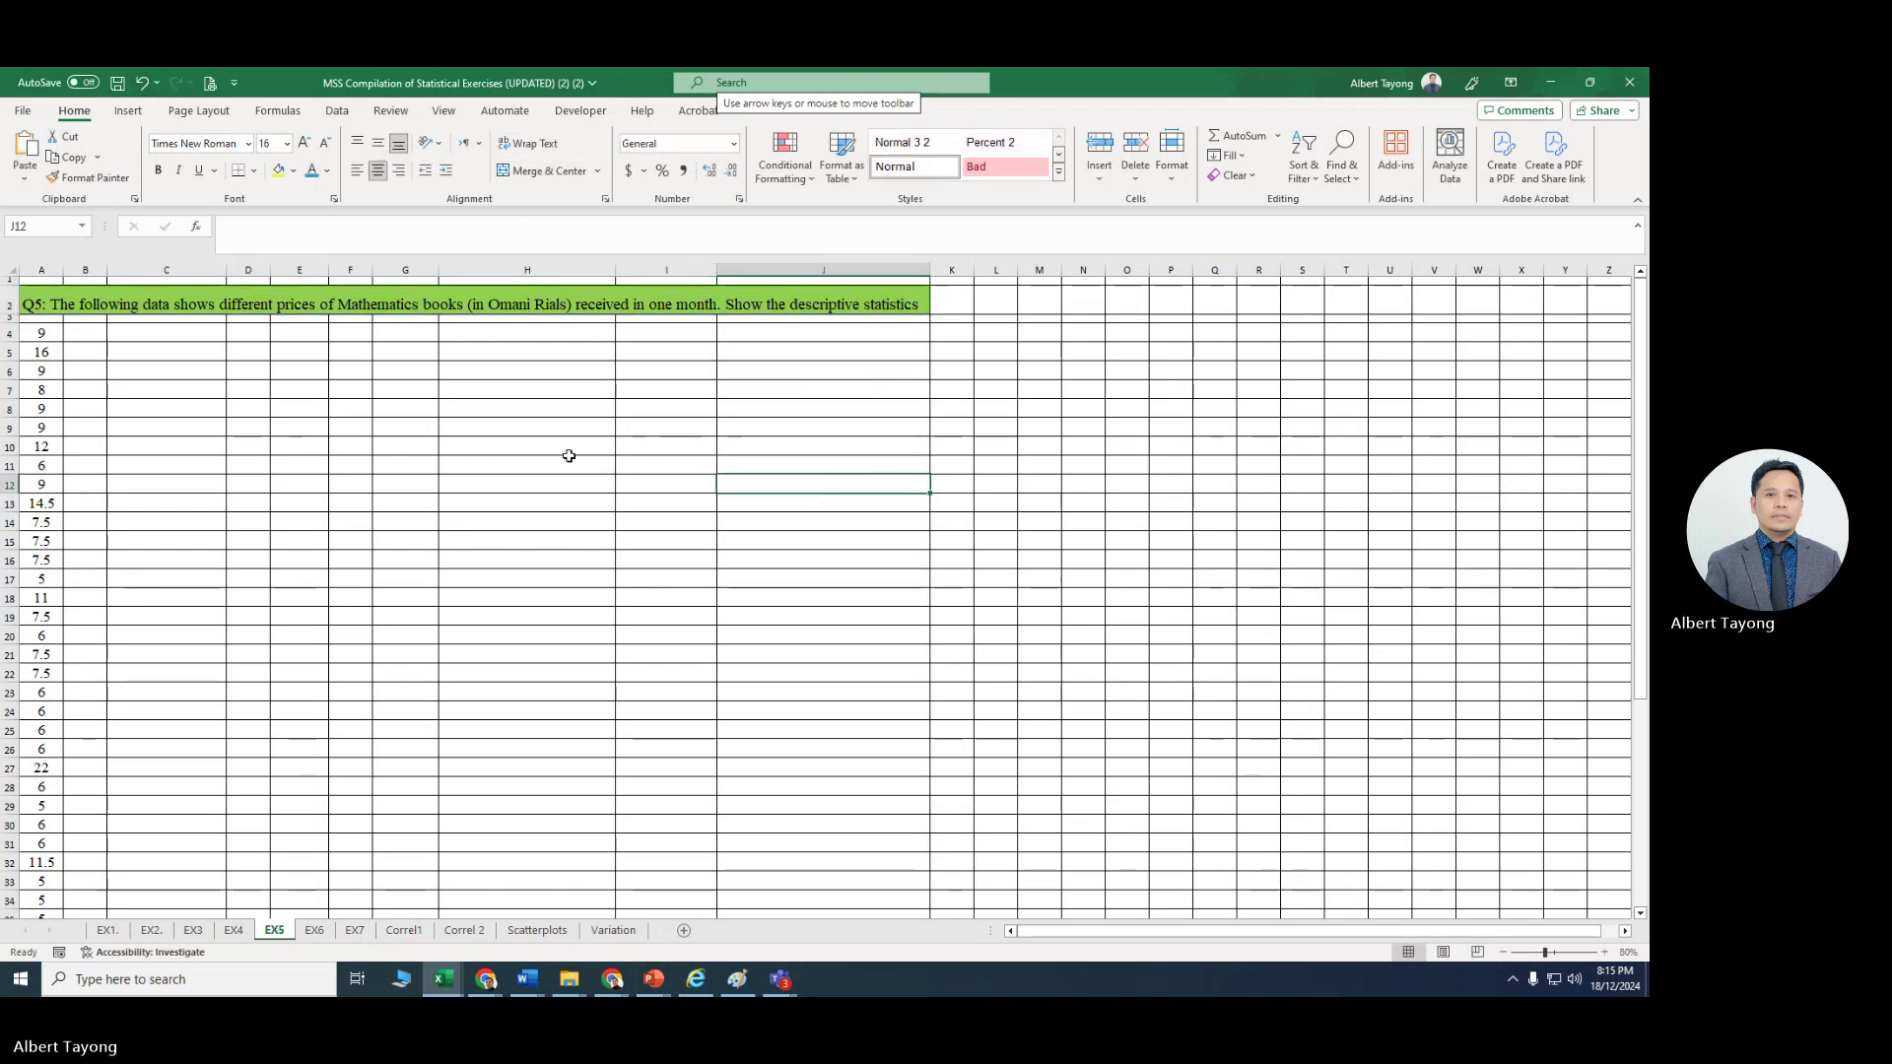
scroll(171, 508, "down", 1)
scroll(182, 503, "up", 1)
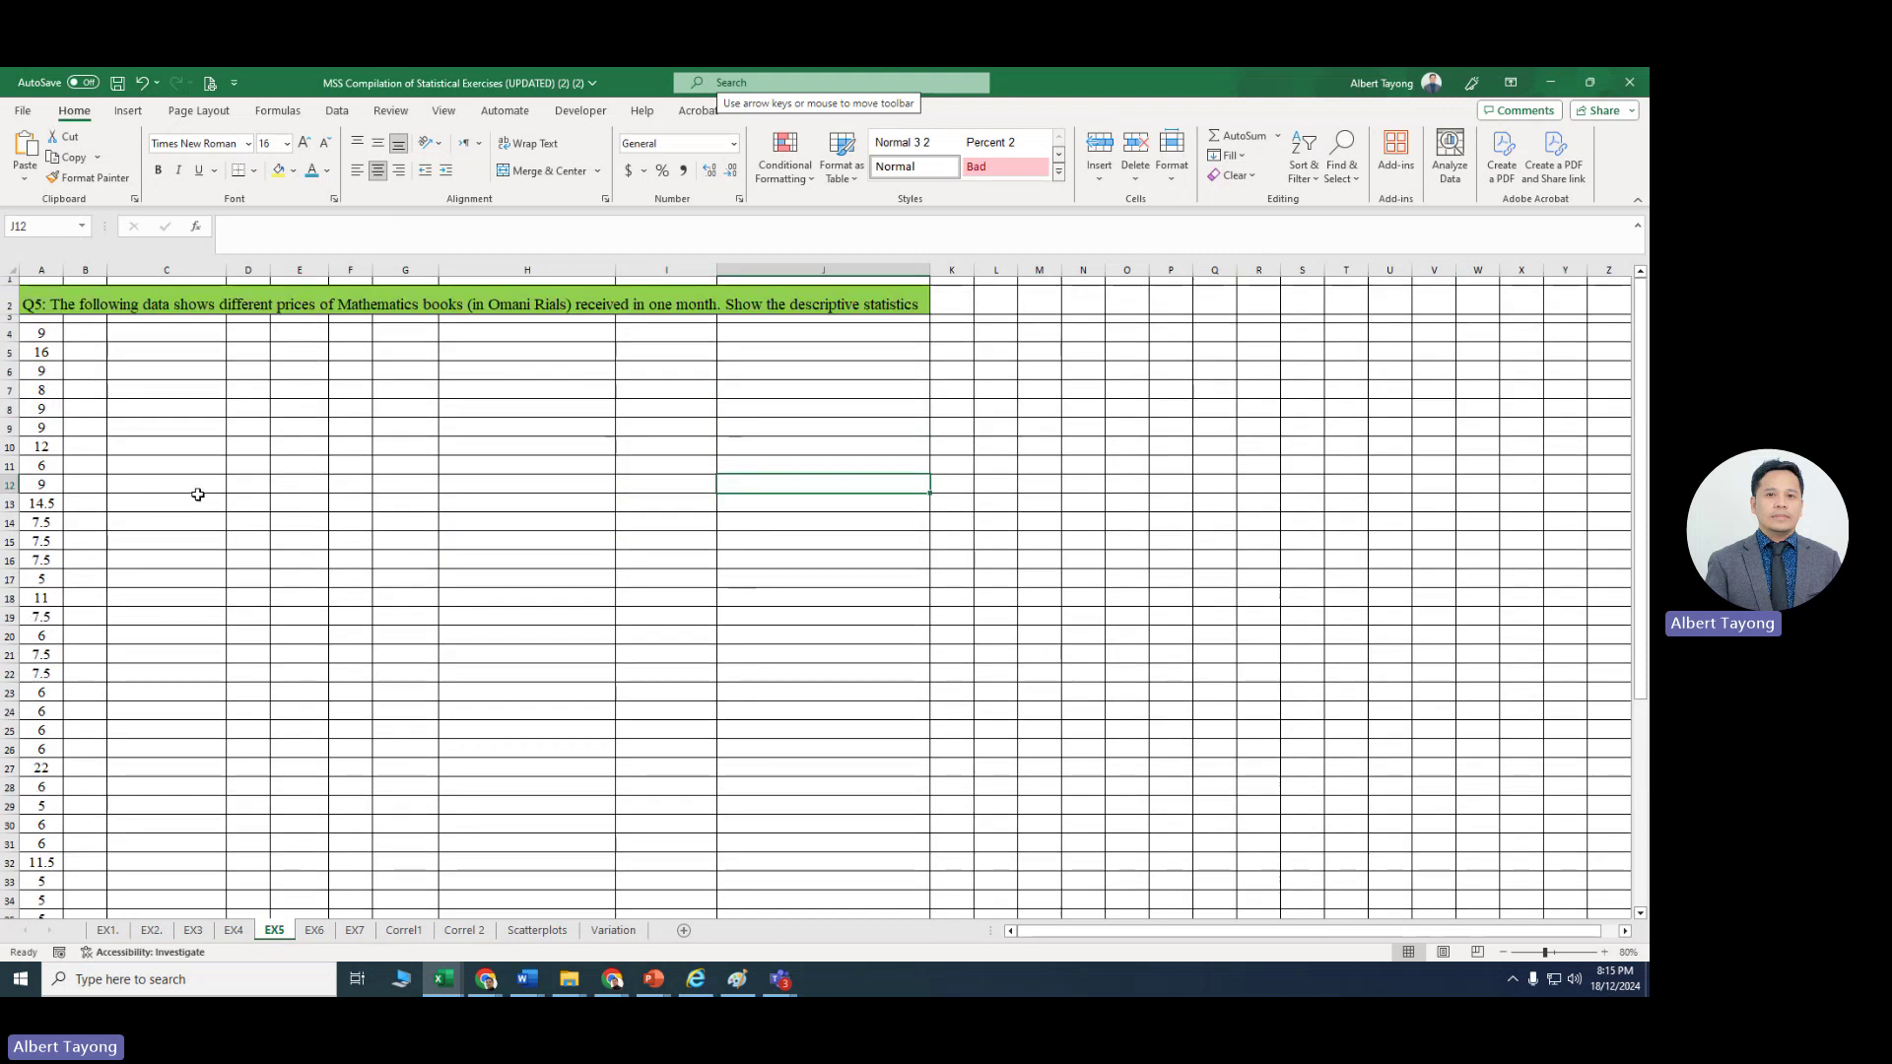
left_click(576, 486)
left_click(843, 301)
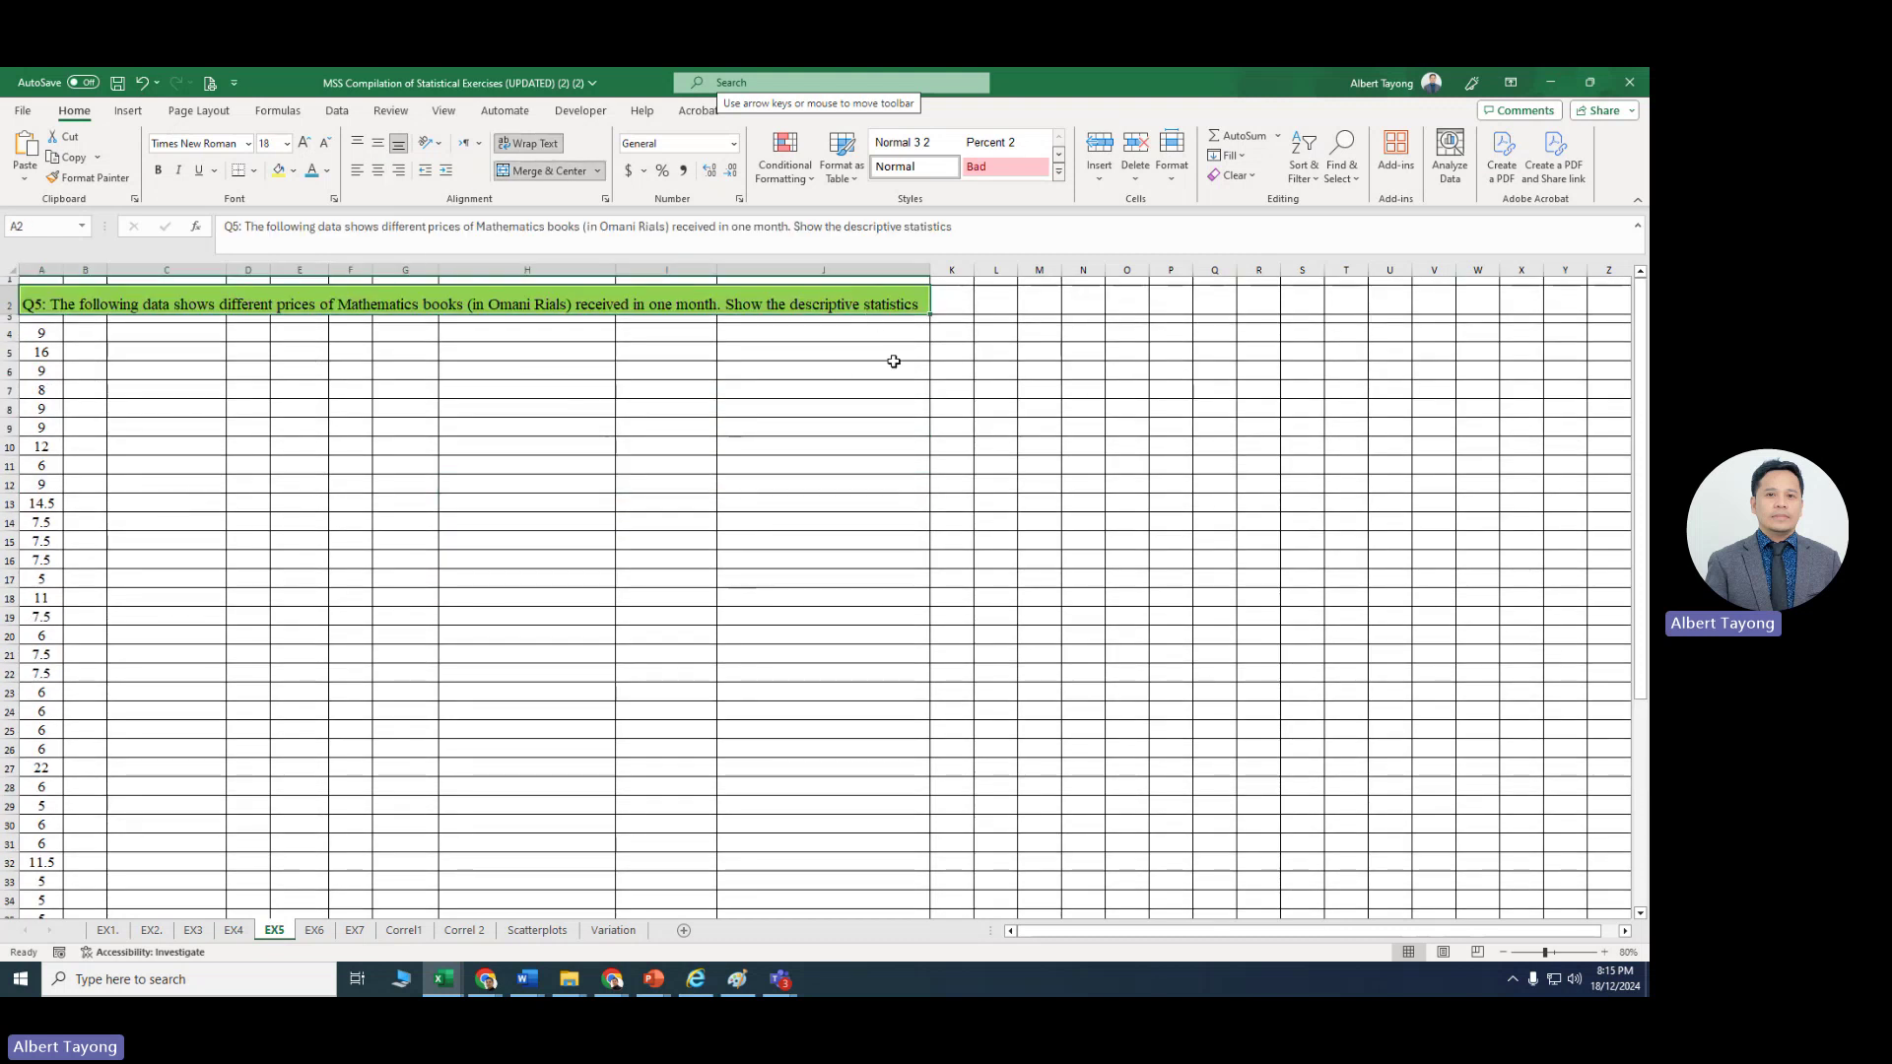
left_click(763, 406)
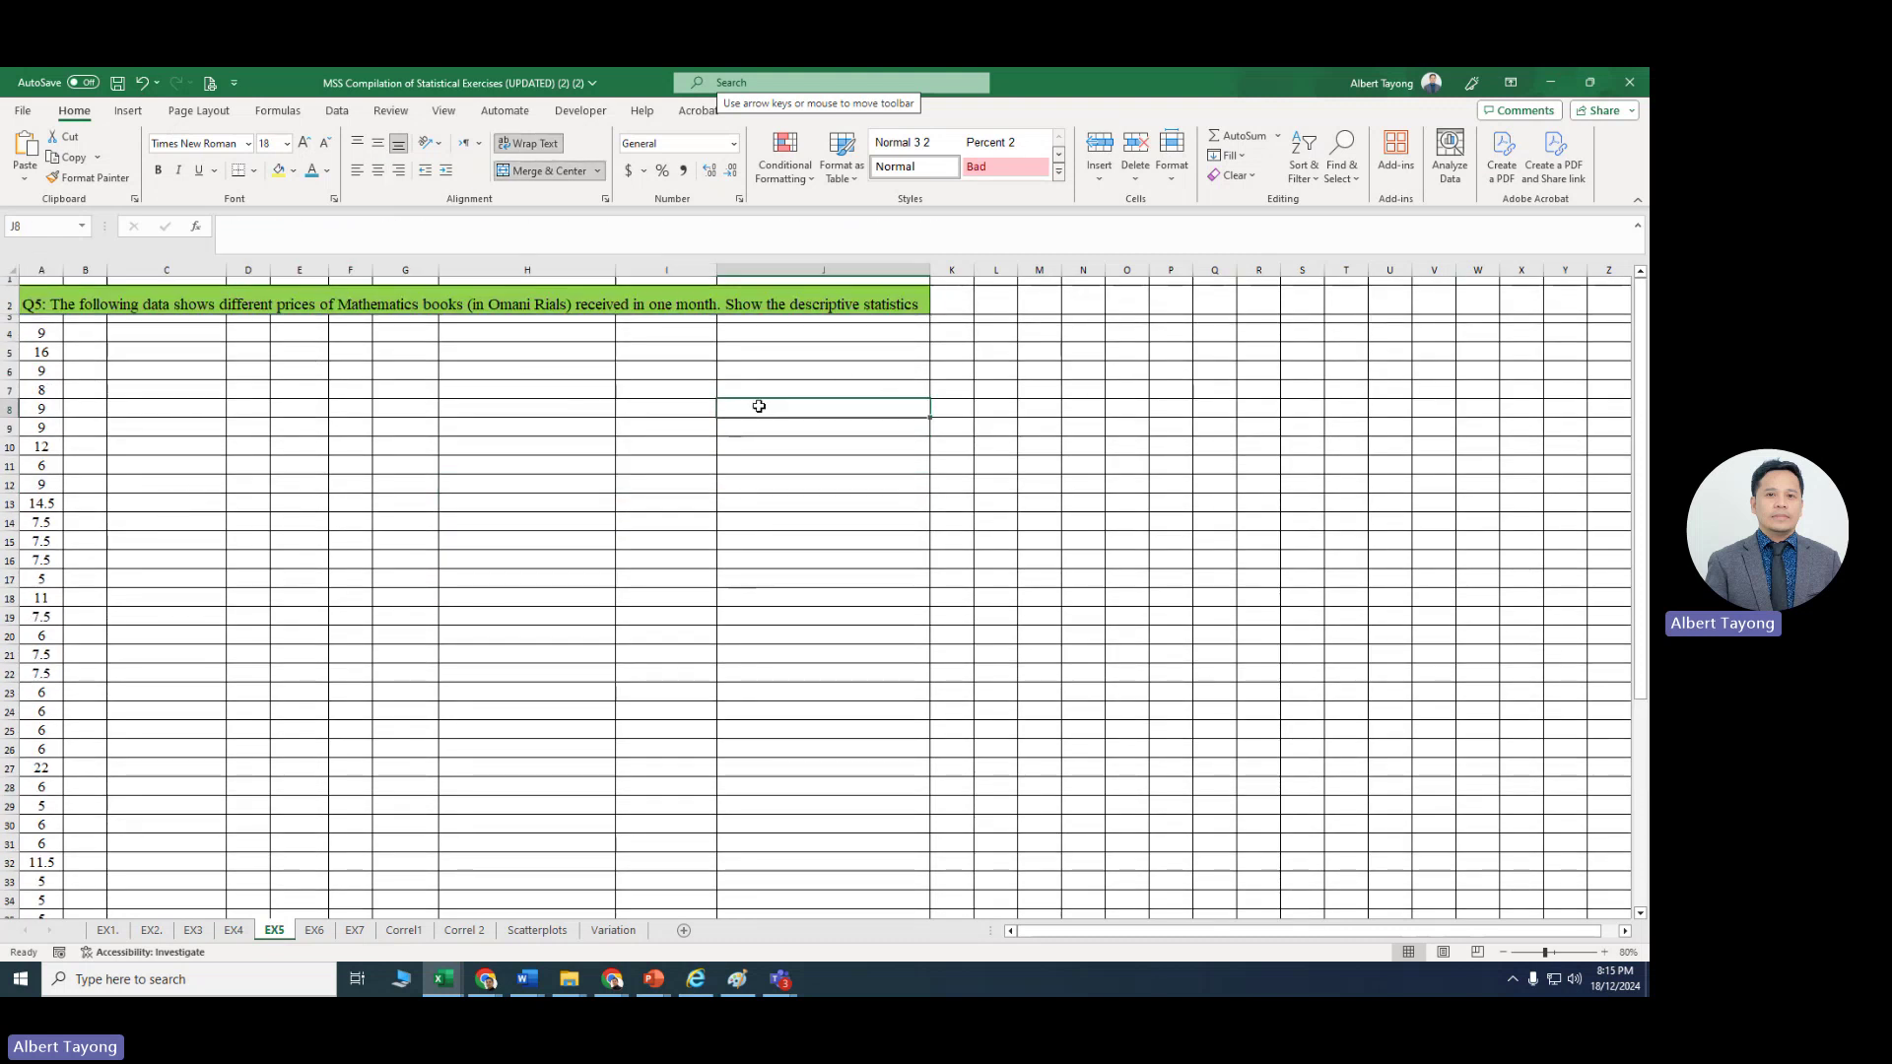
left_click(48, 278)
left_click(172, 631)
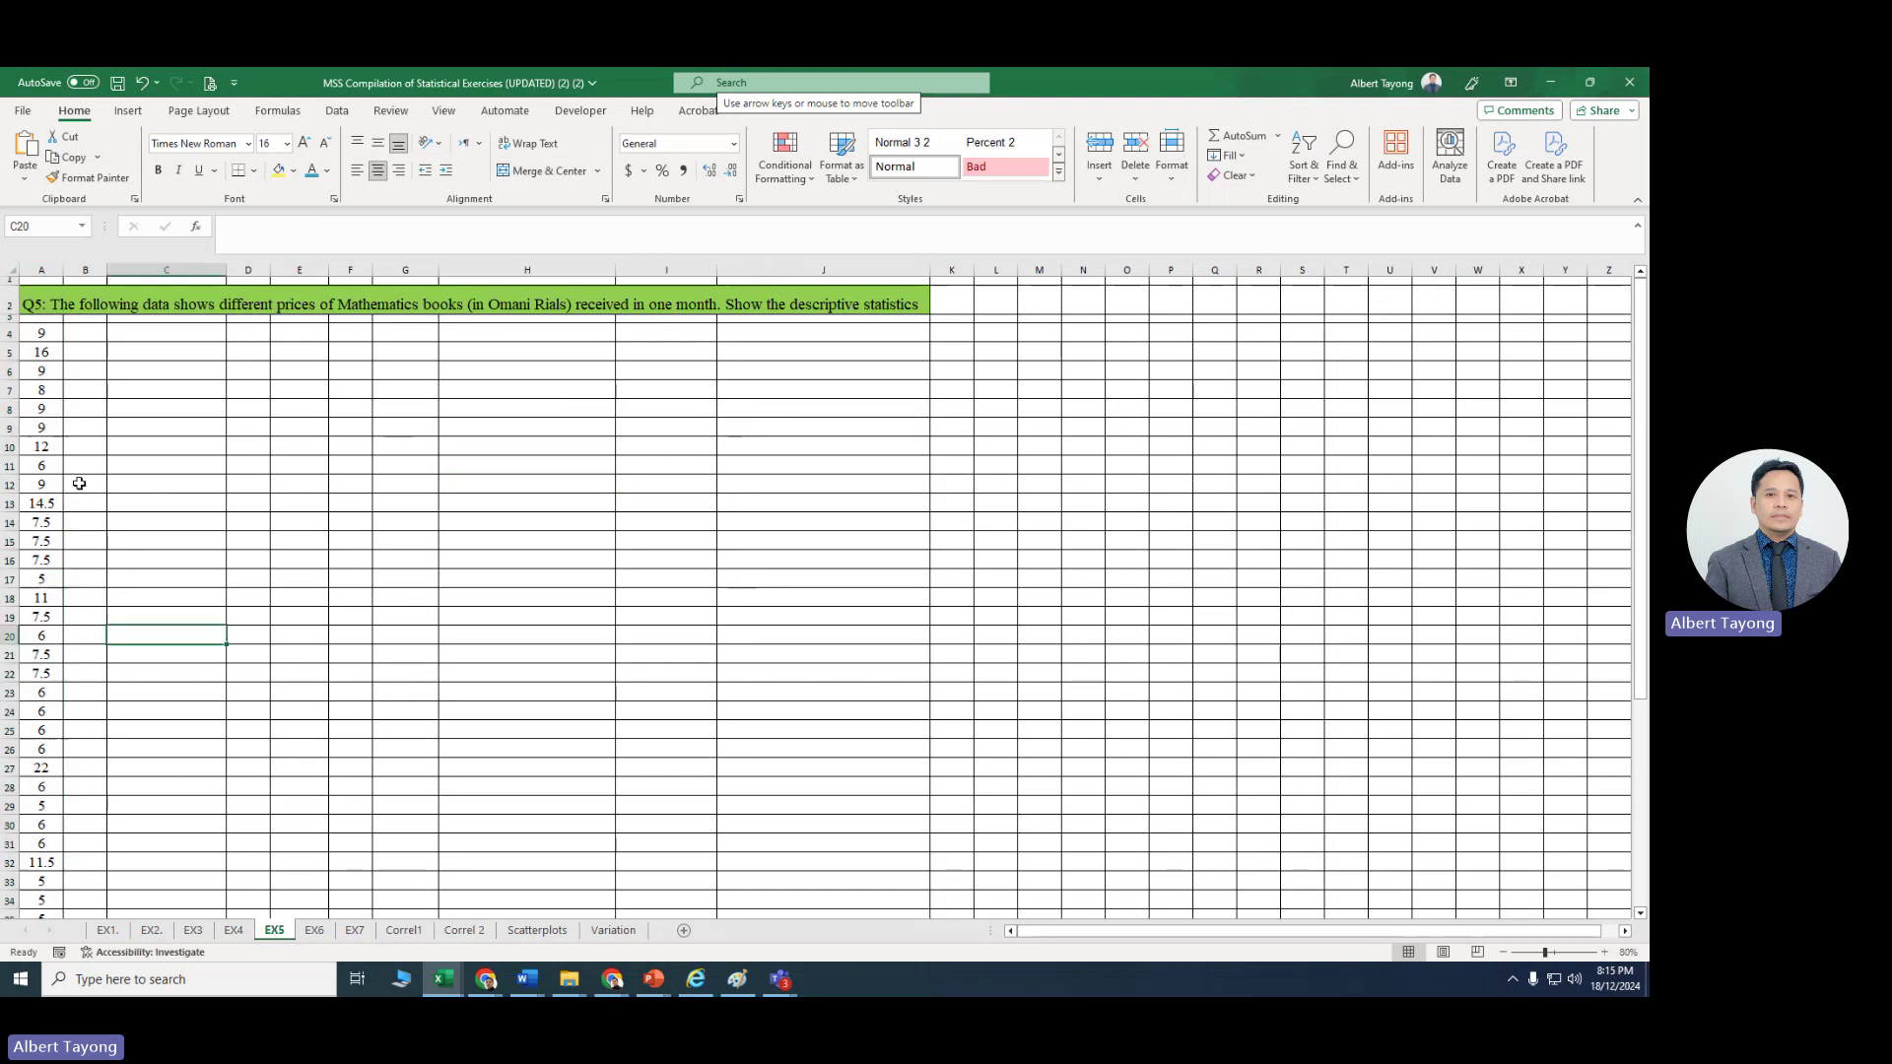
Step: Select the whole column of book prices from cell A4 downwards to review the data range
left_click(47, 332)
left_click_drag(47, 332, 64, 899)
scroll(79, 877, "up", 3)
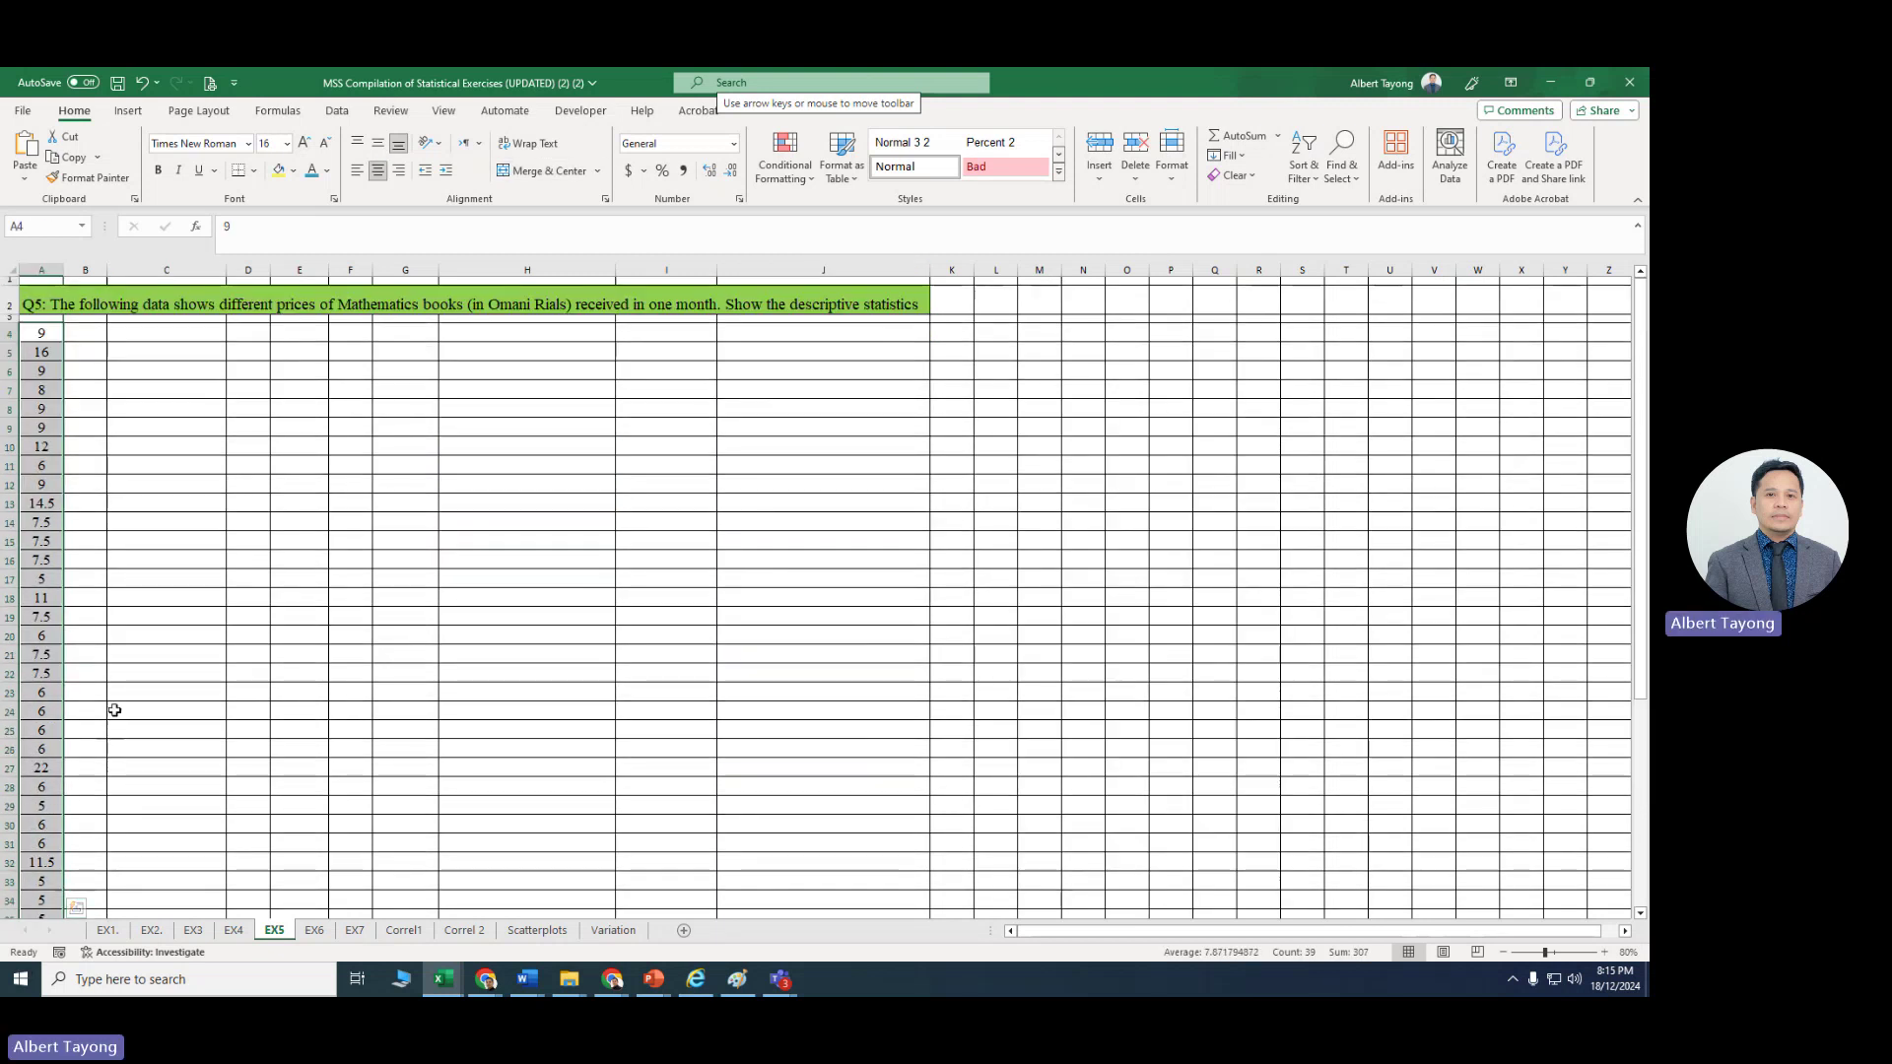
left_click(163, 560)
left_click_drag(171, 364, 1192, 372)
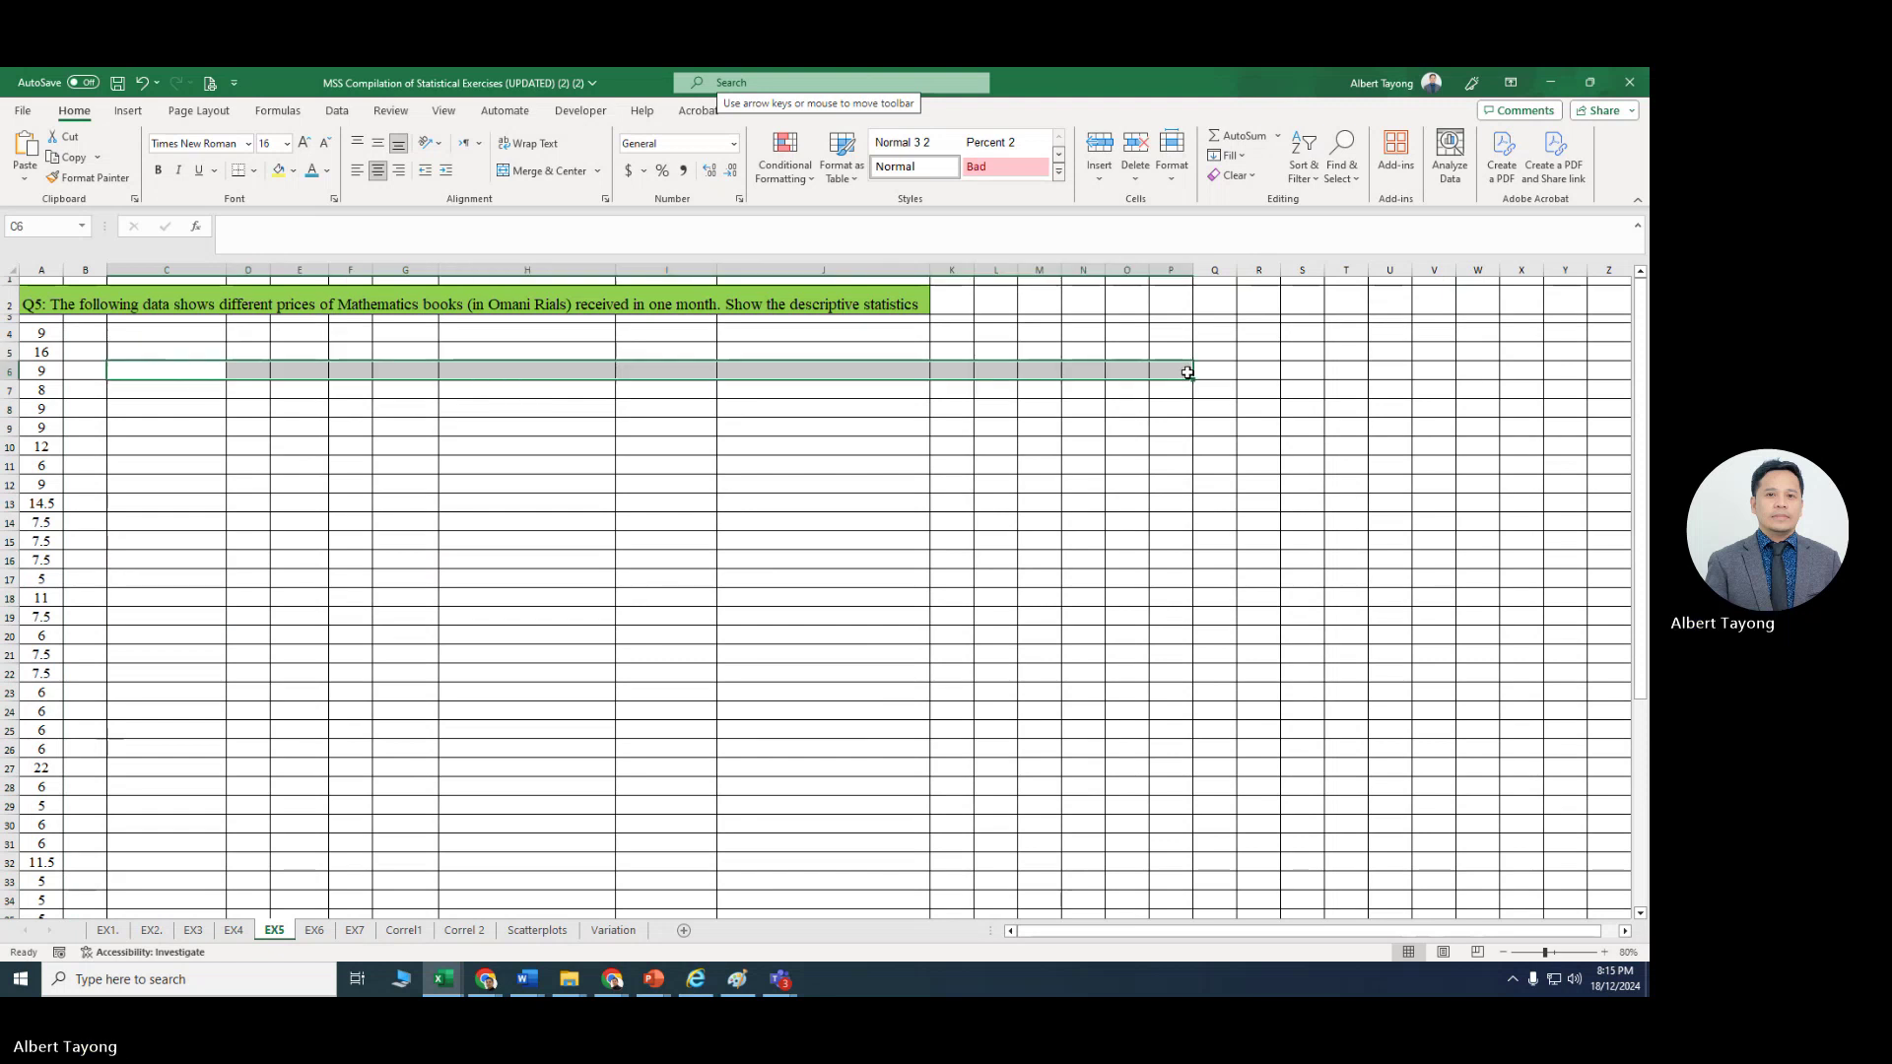
left_click(921, 422)
left_click(643, 592)
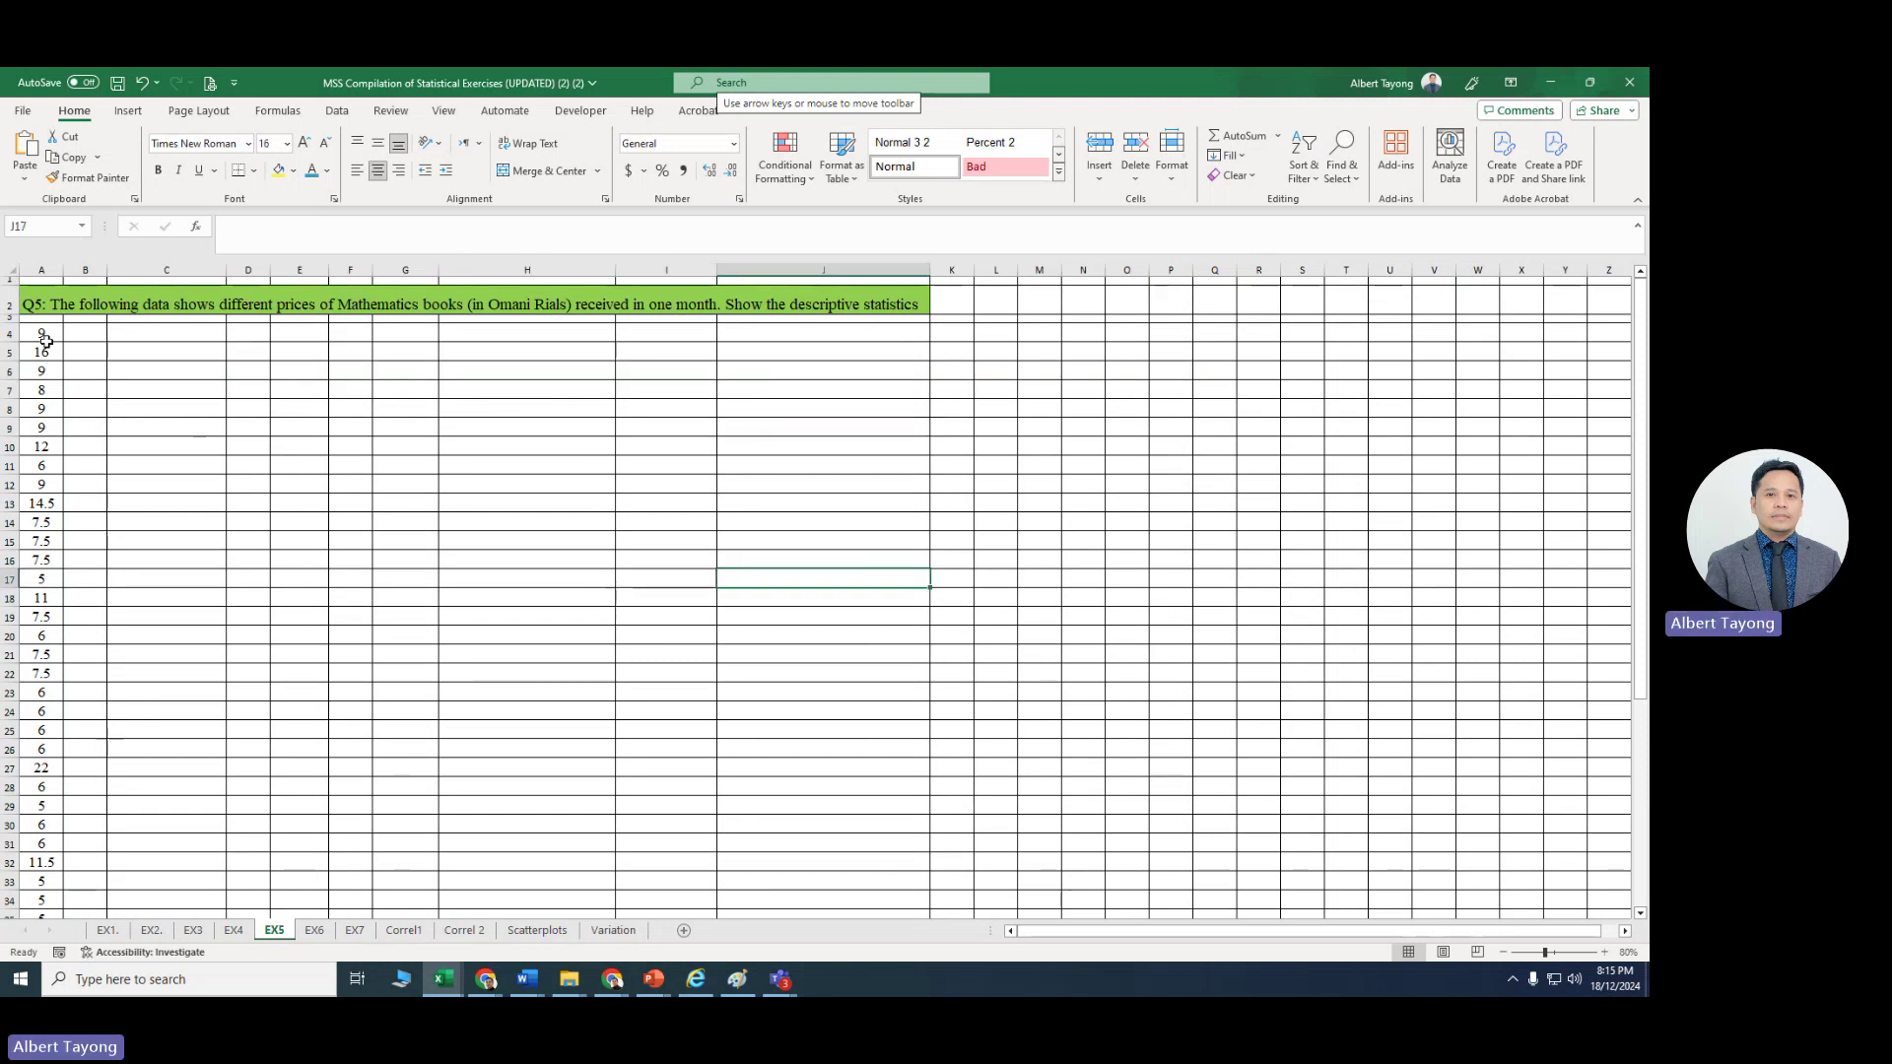
Step: Copy the prices in A4:A10 and paste them into columns C and B, starting at row 4
left_click_drag(41, 335, 42, 458)
key("ctrl+c")
left_click(139, 335)
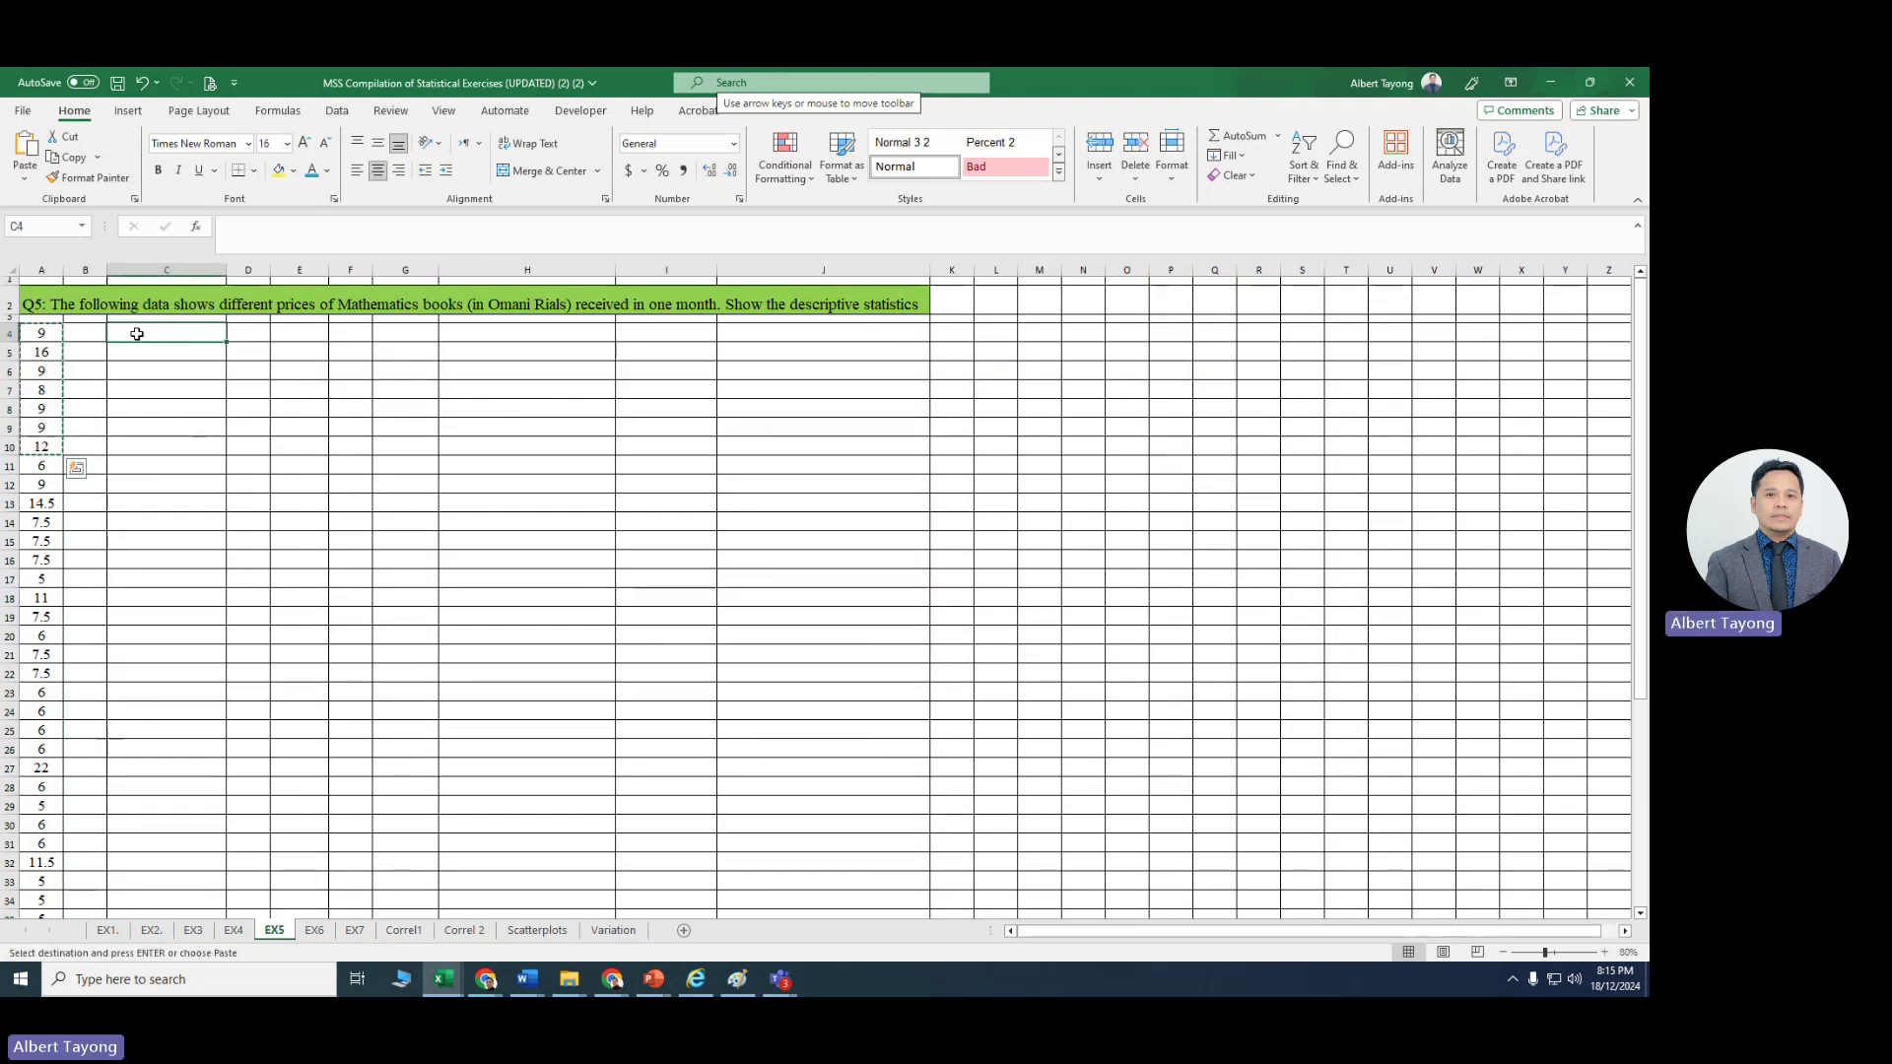
key("ctrl+v")
left_click(94, 335)
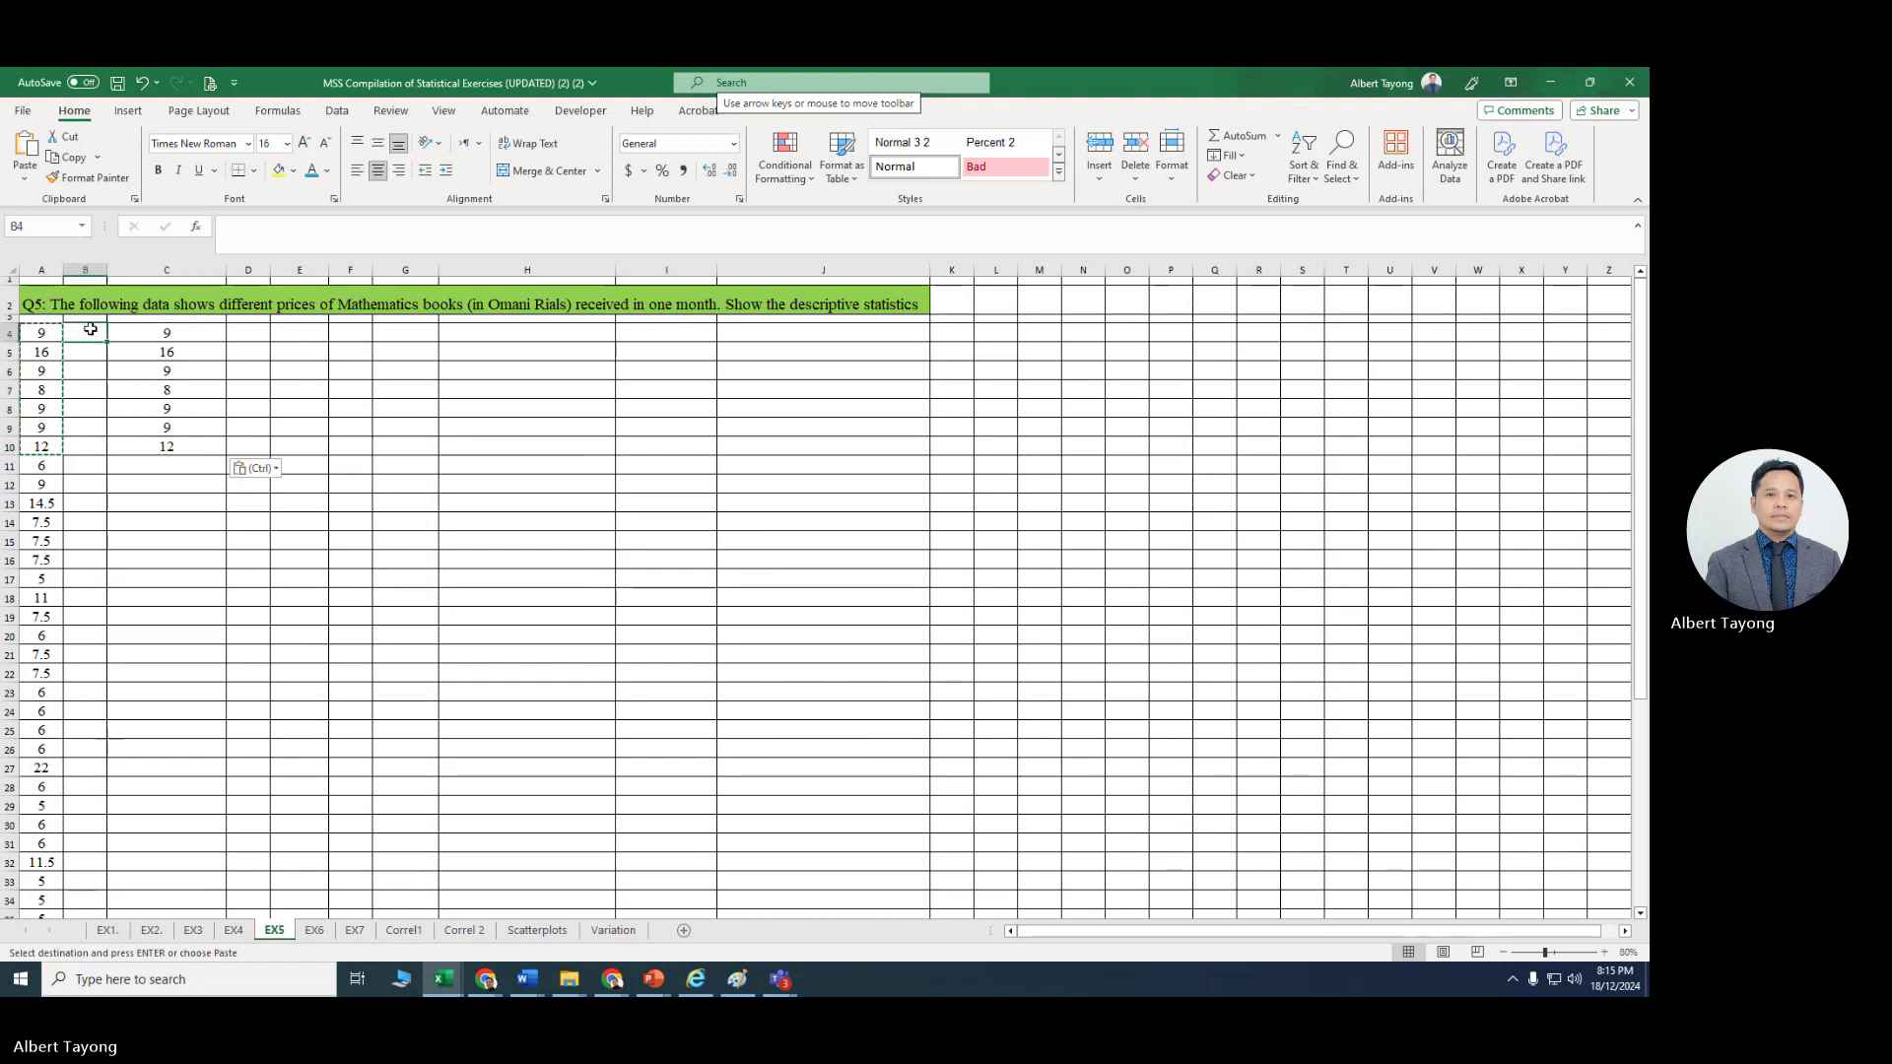
key("ctrl+v")
left_click(365, 426)
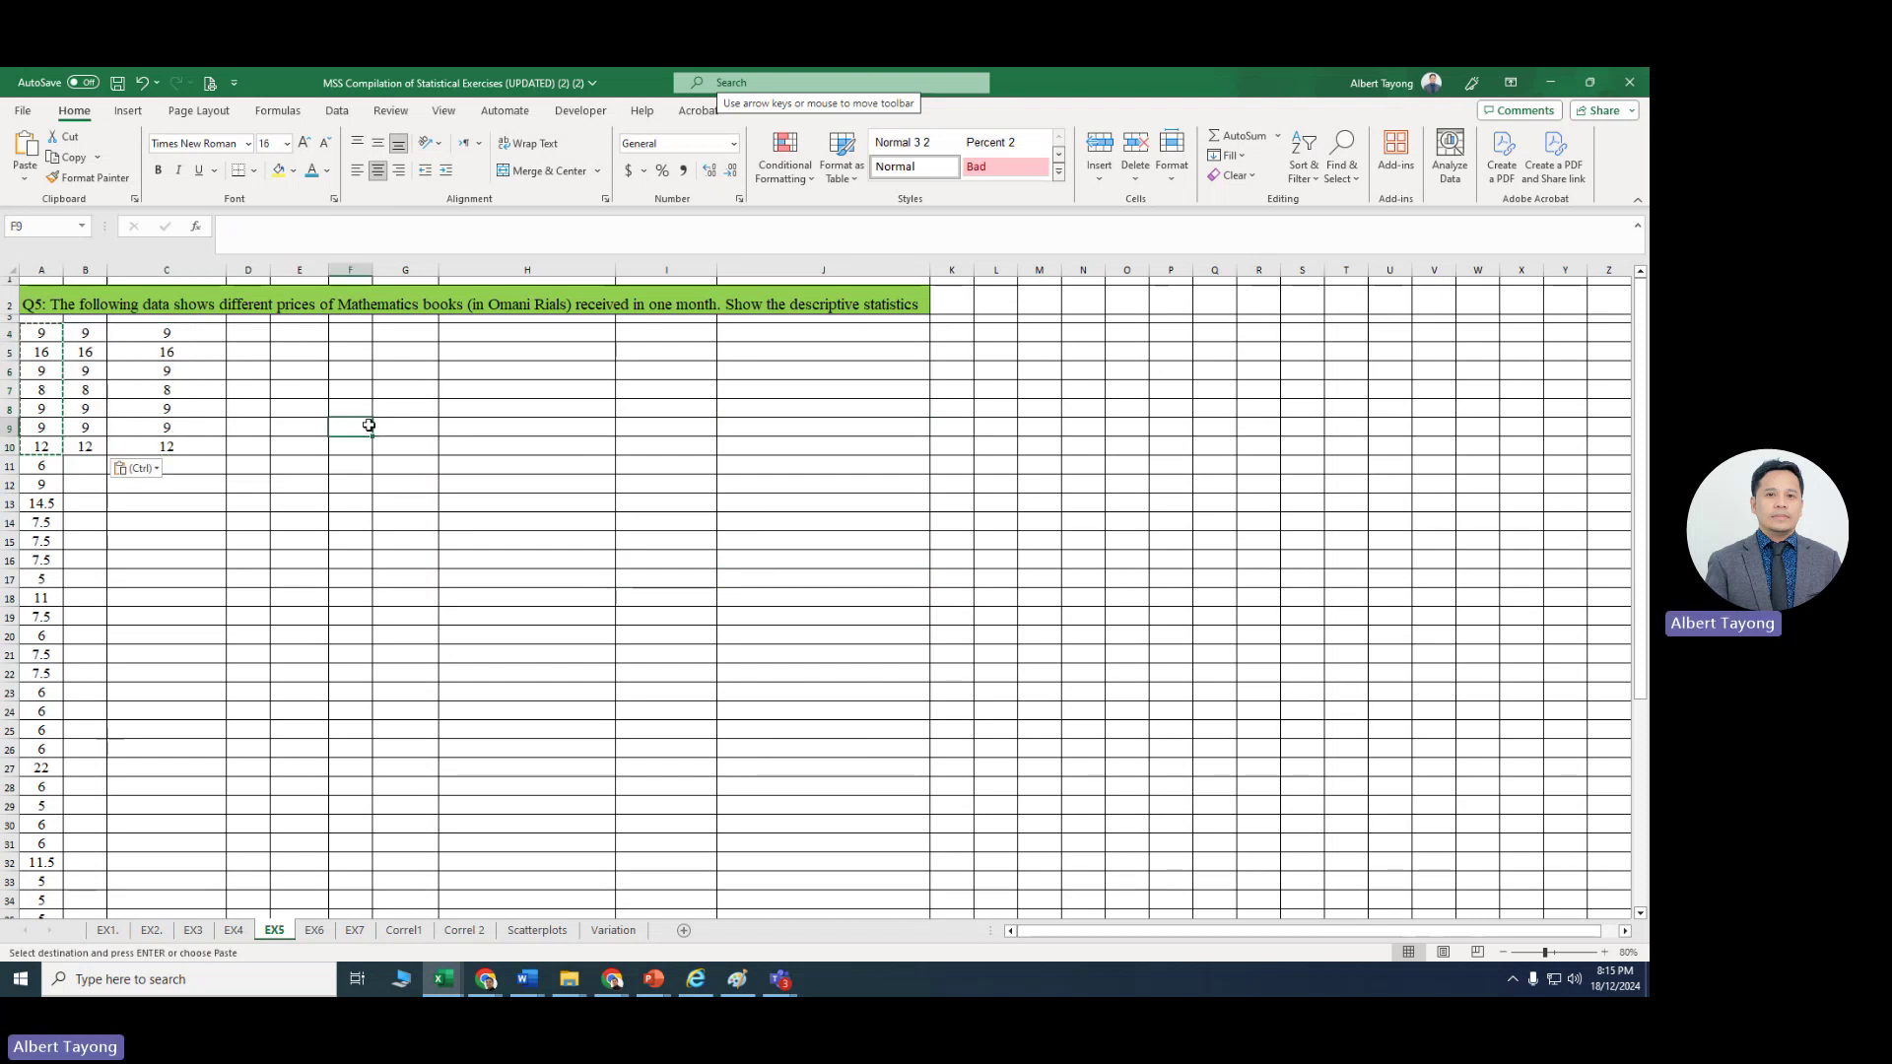
left_click(248, 464)
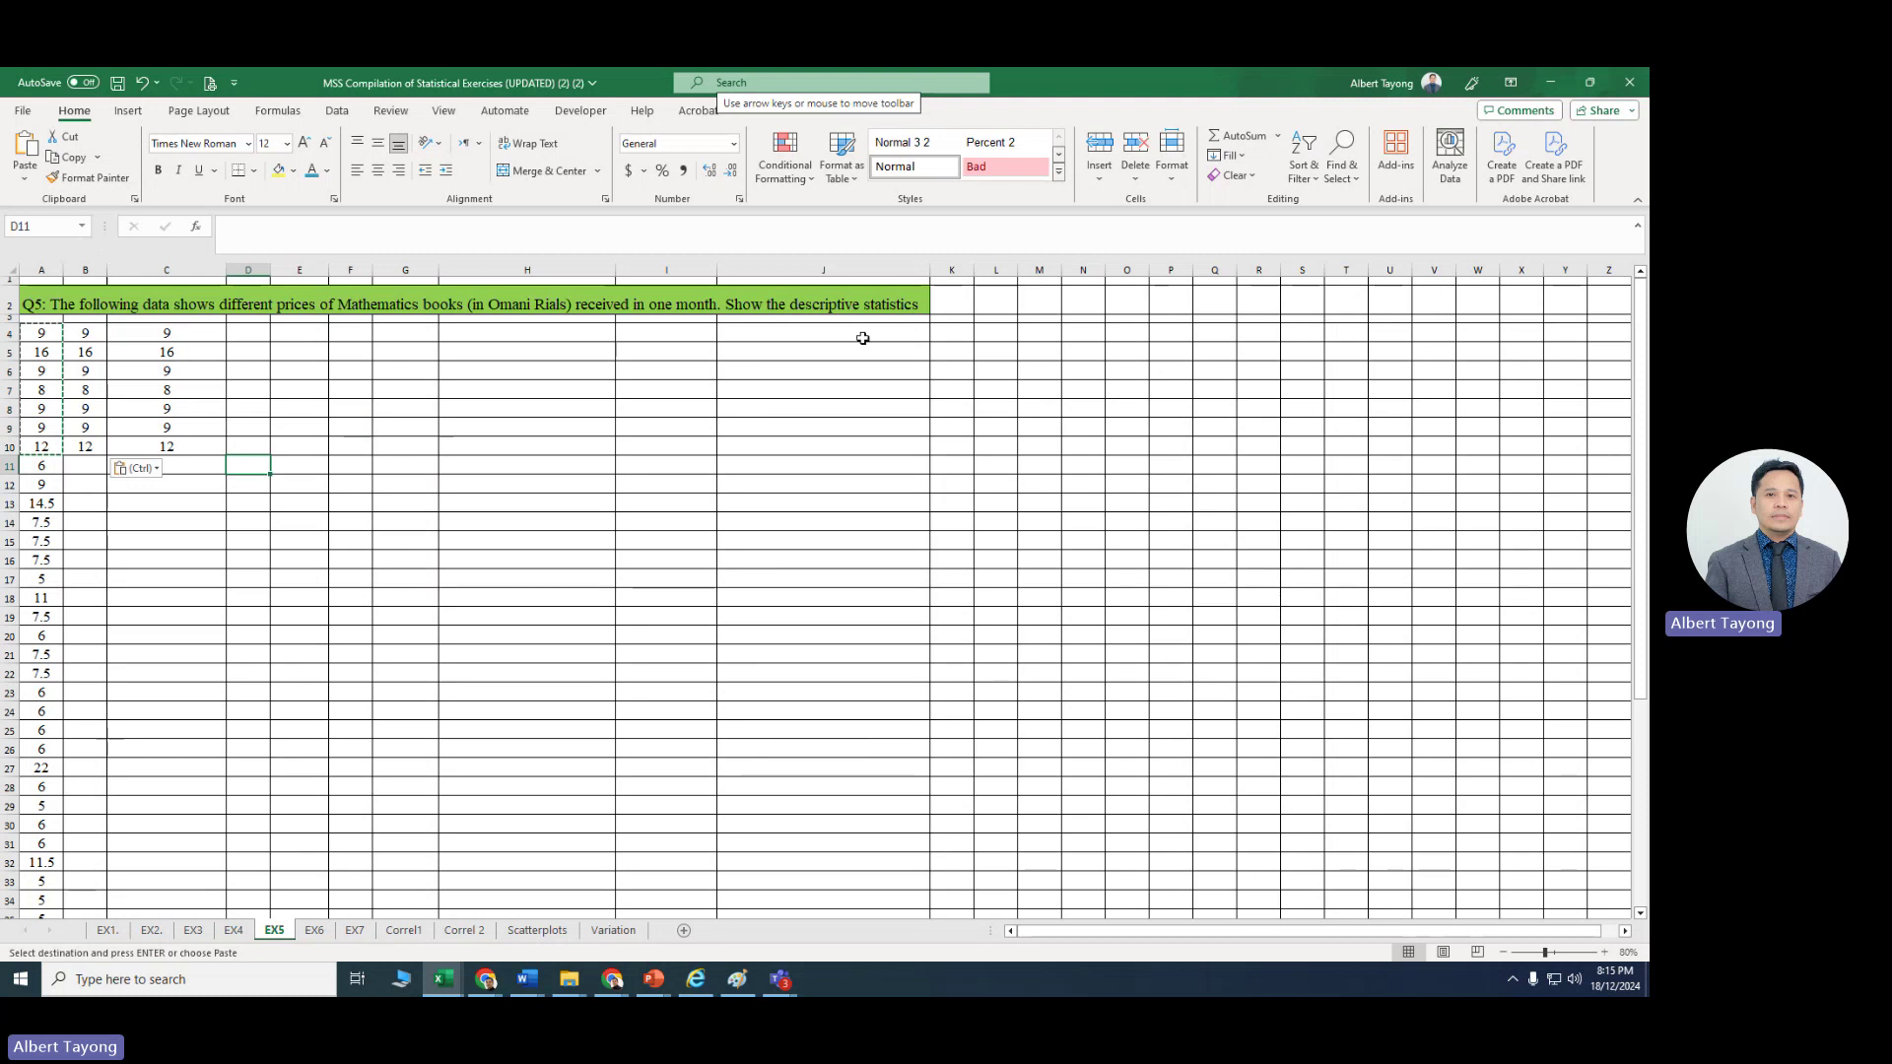
Step: Delete the pasted prices from B4:C10, leaving only the original data in column A
left_click_drag(85, 333, 173, 444)
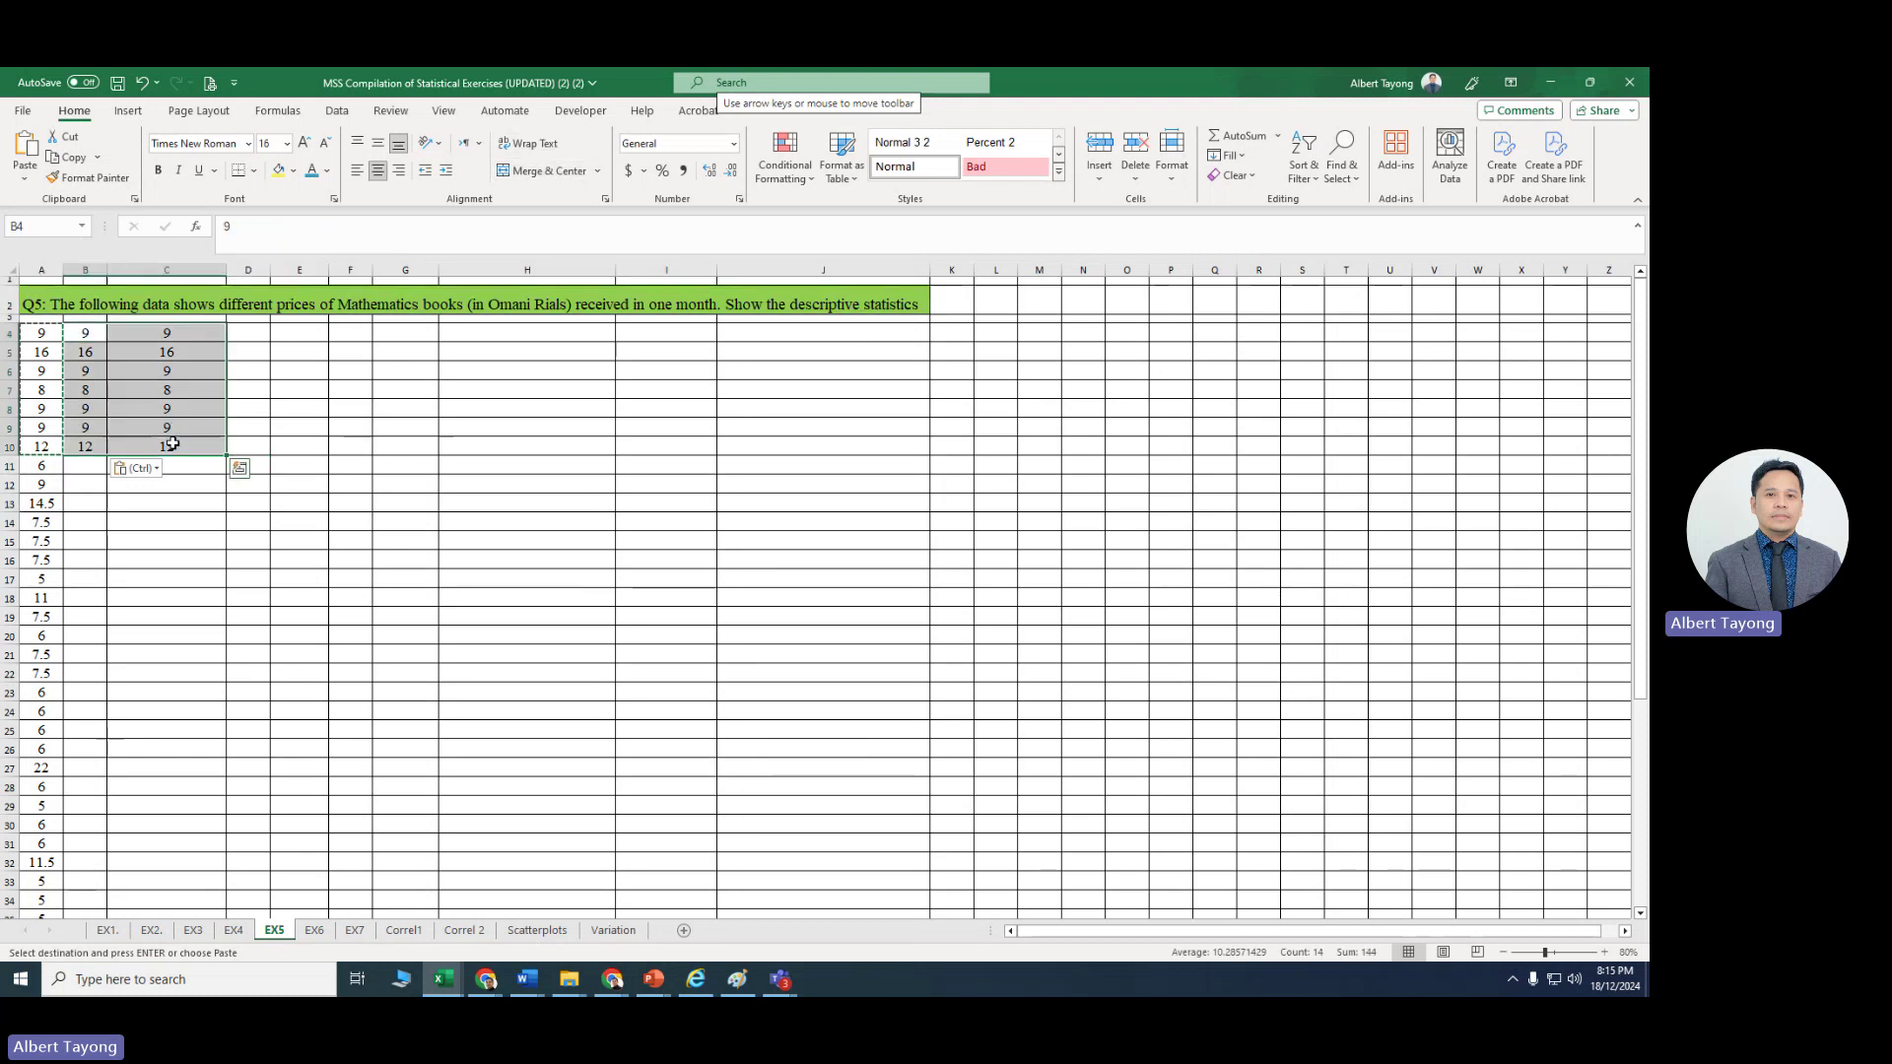
key("Escape")
key("Delete")
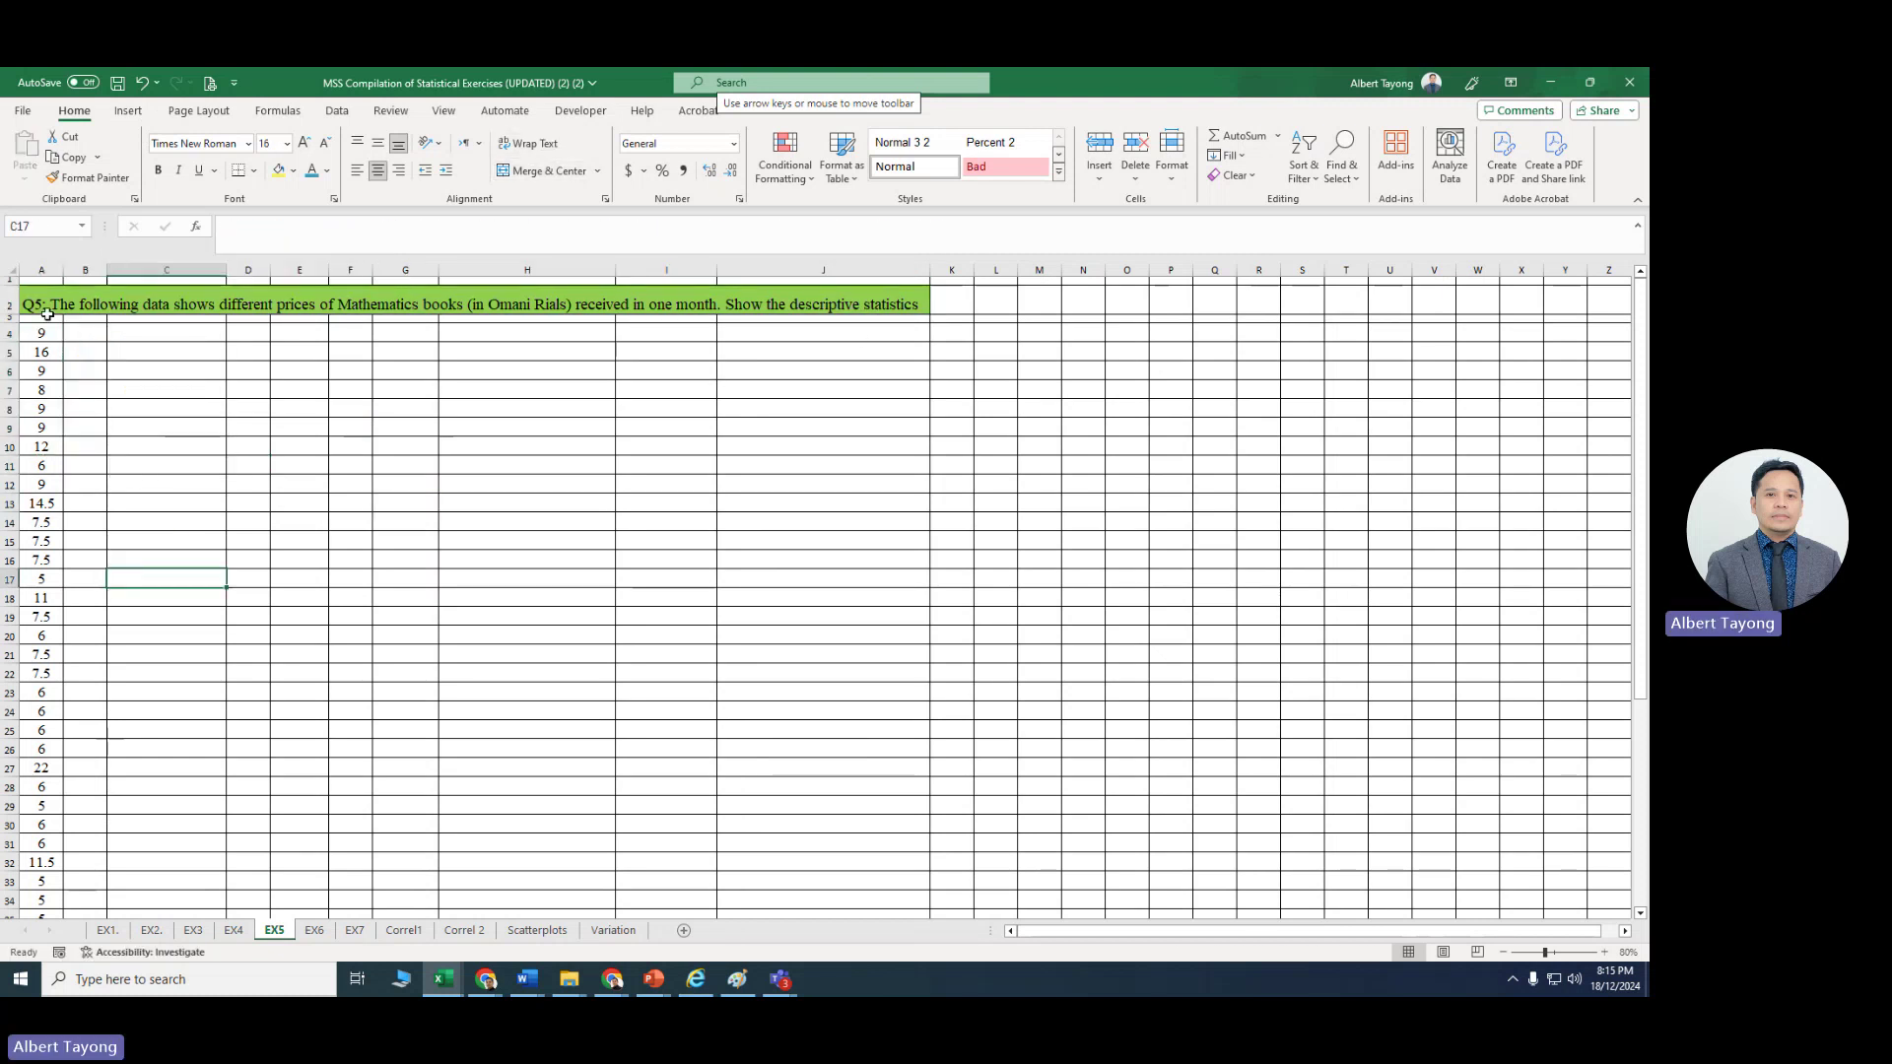
left_click(164, 482)
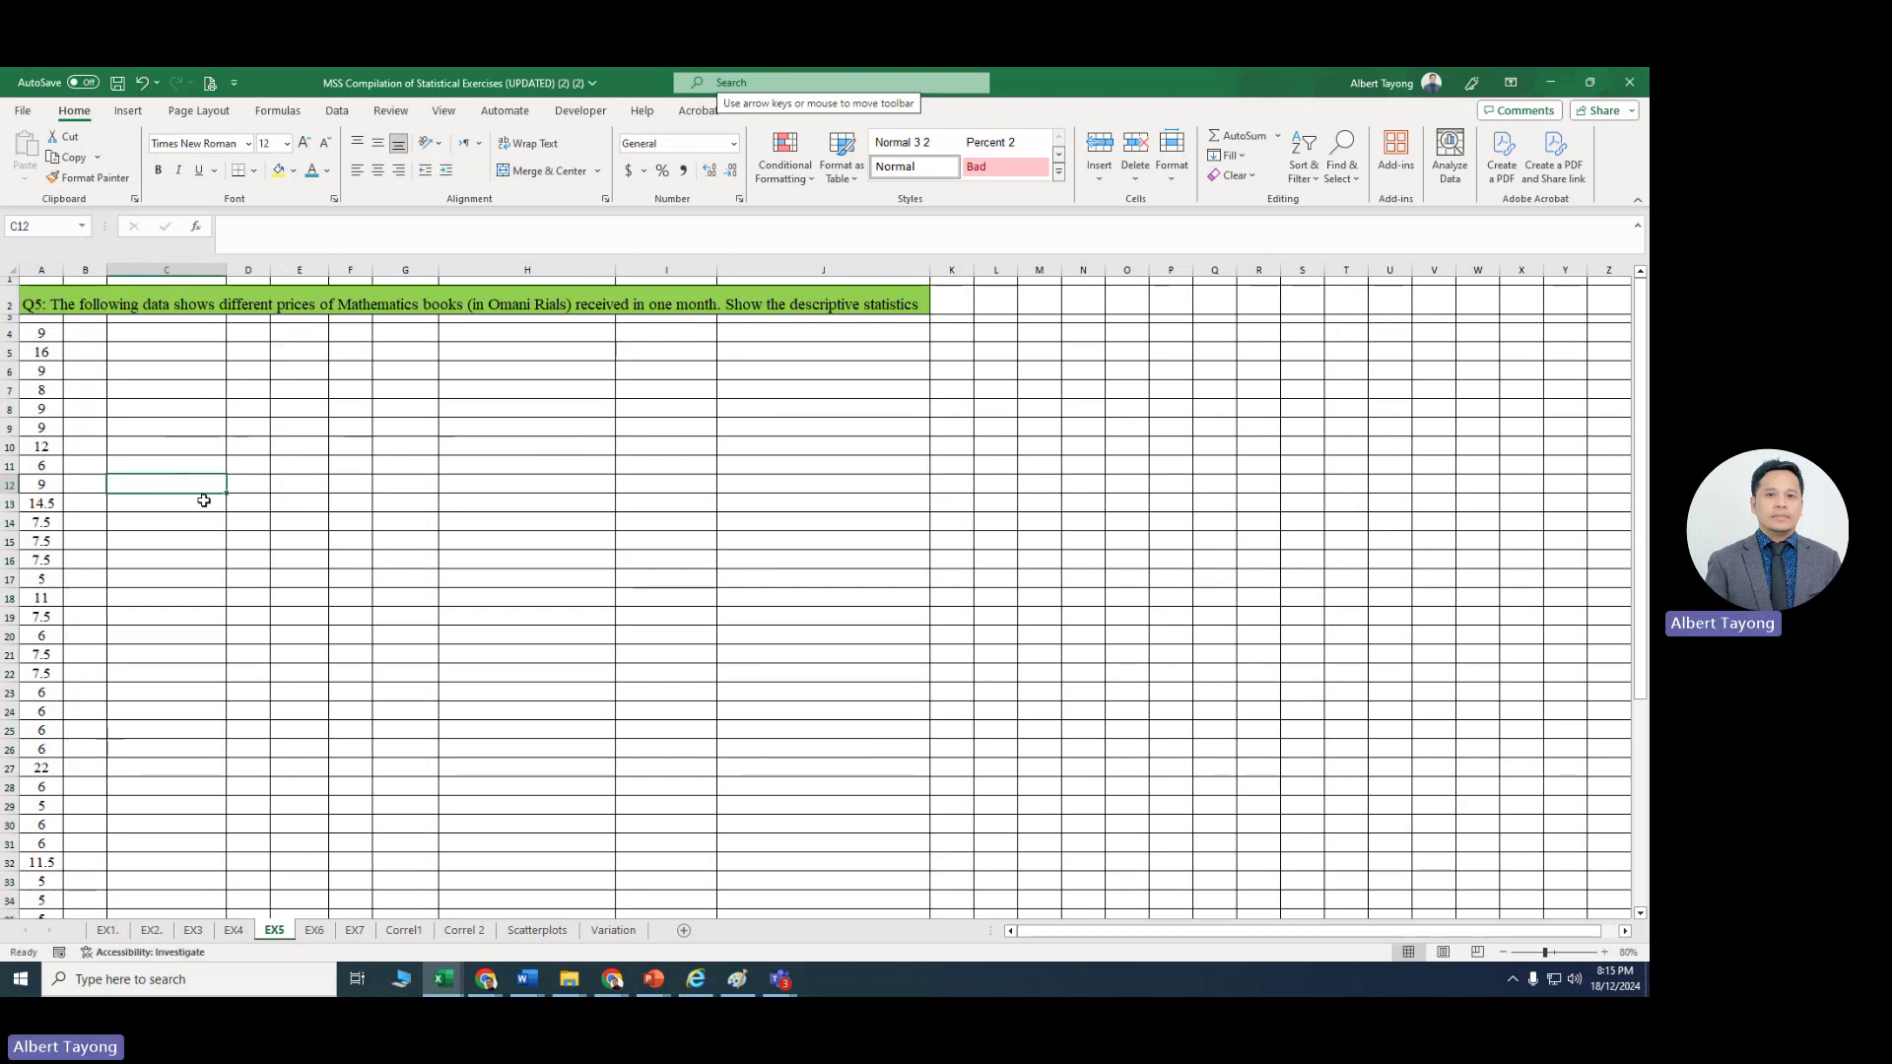
Step: Check whether the Data Analysis command is available among the data tools
left_click(337, 111)
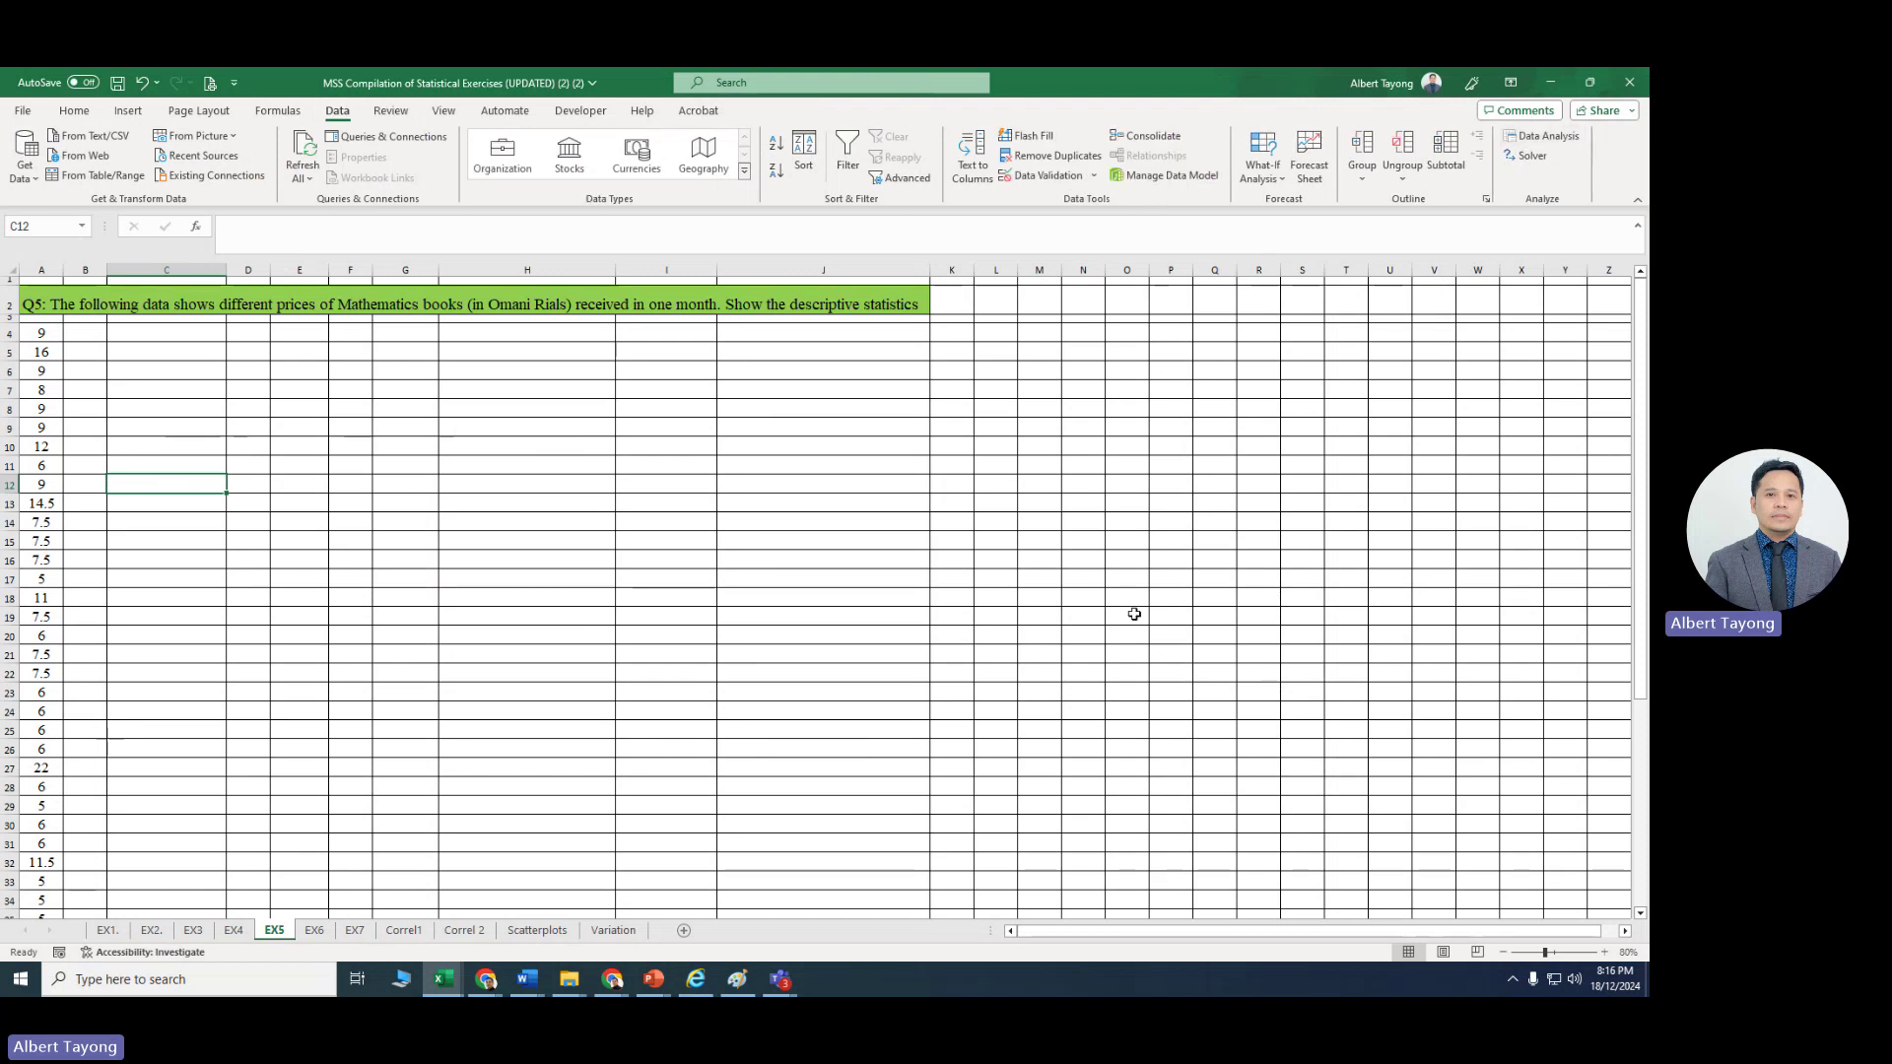
left_click(1079, 673)
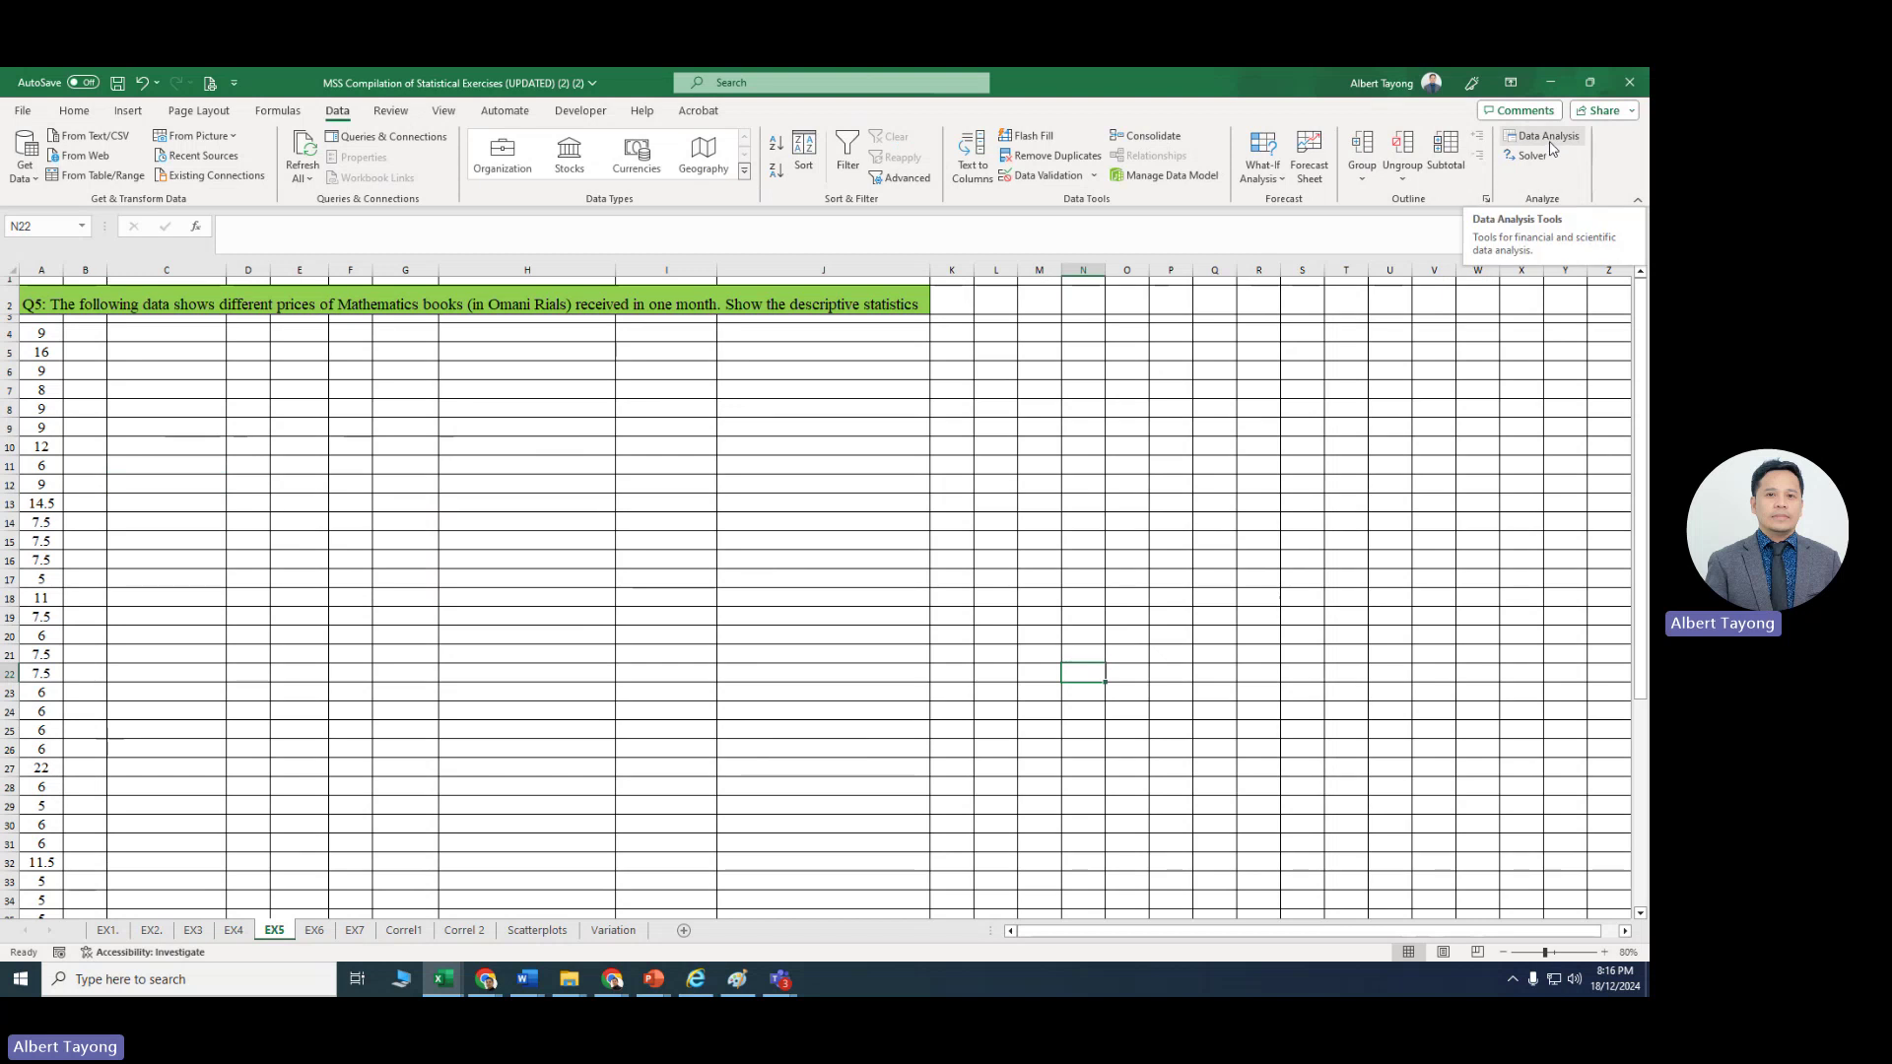
left_click(488, 485)
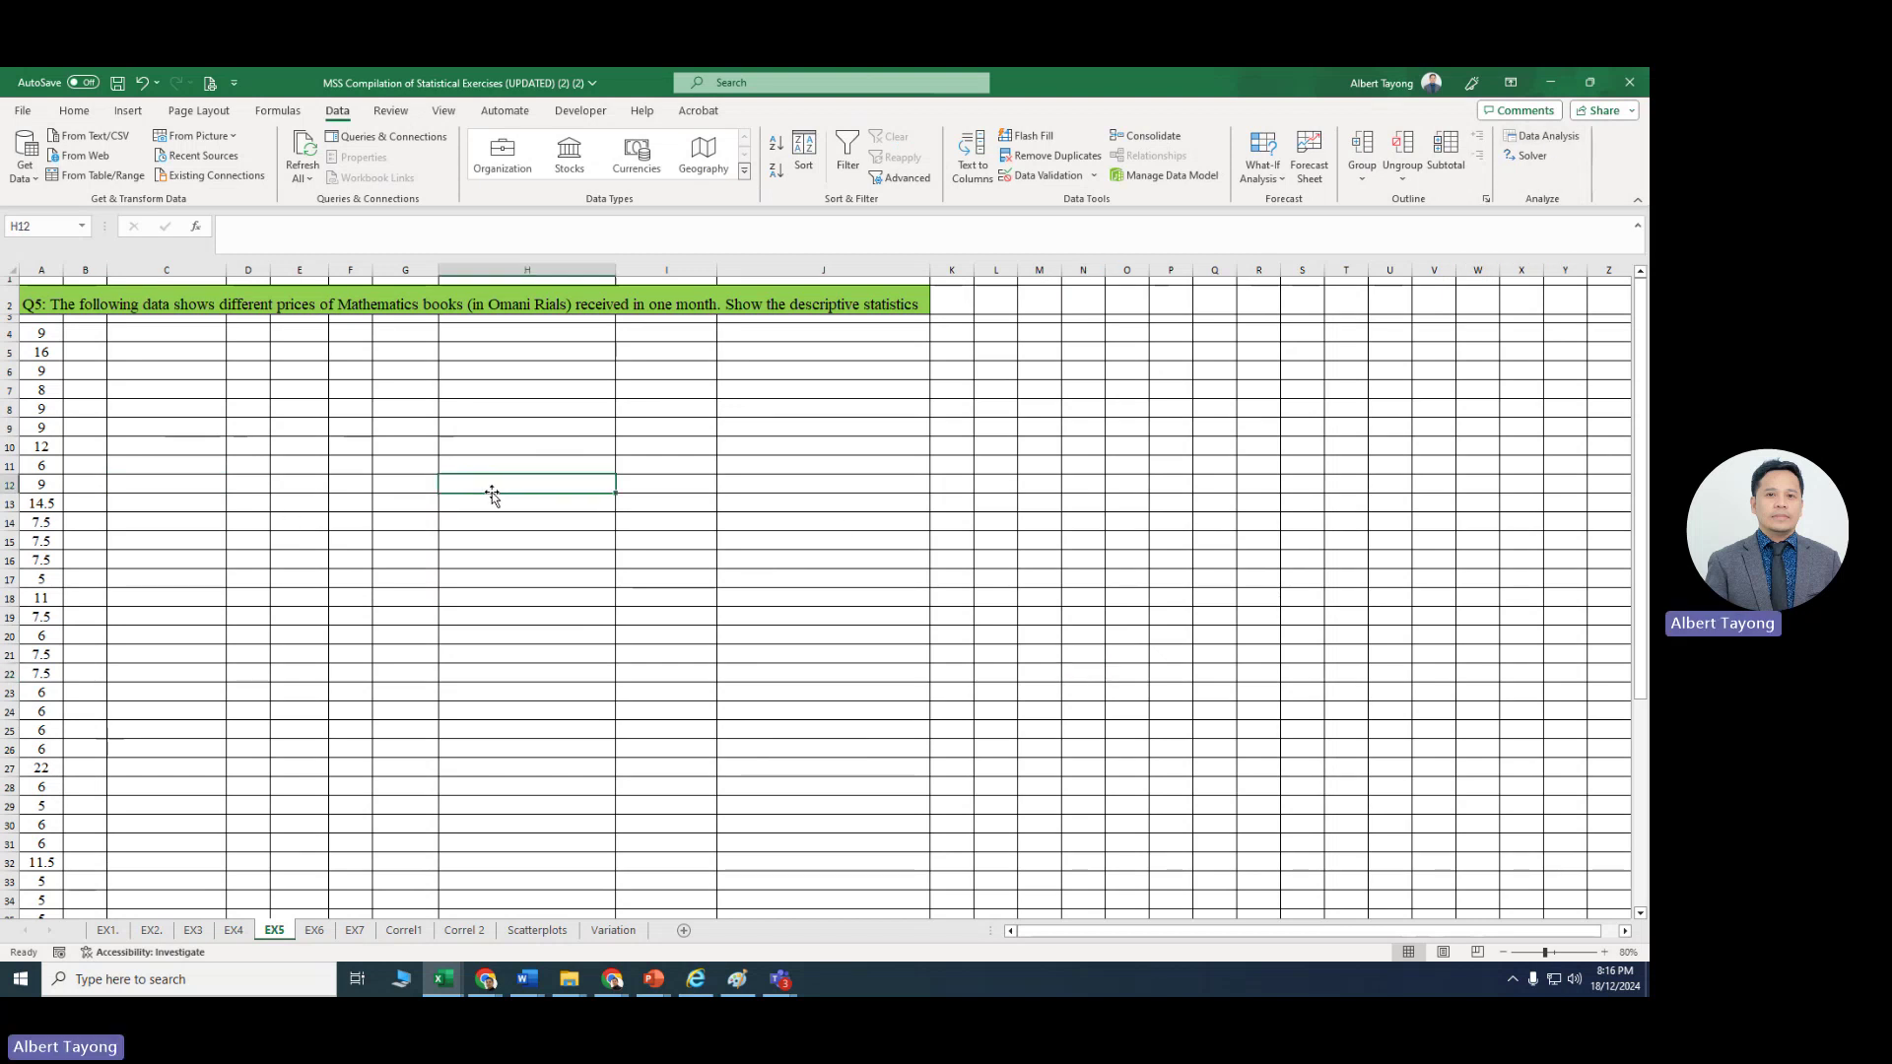
left_click(145, 477)
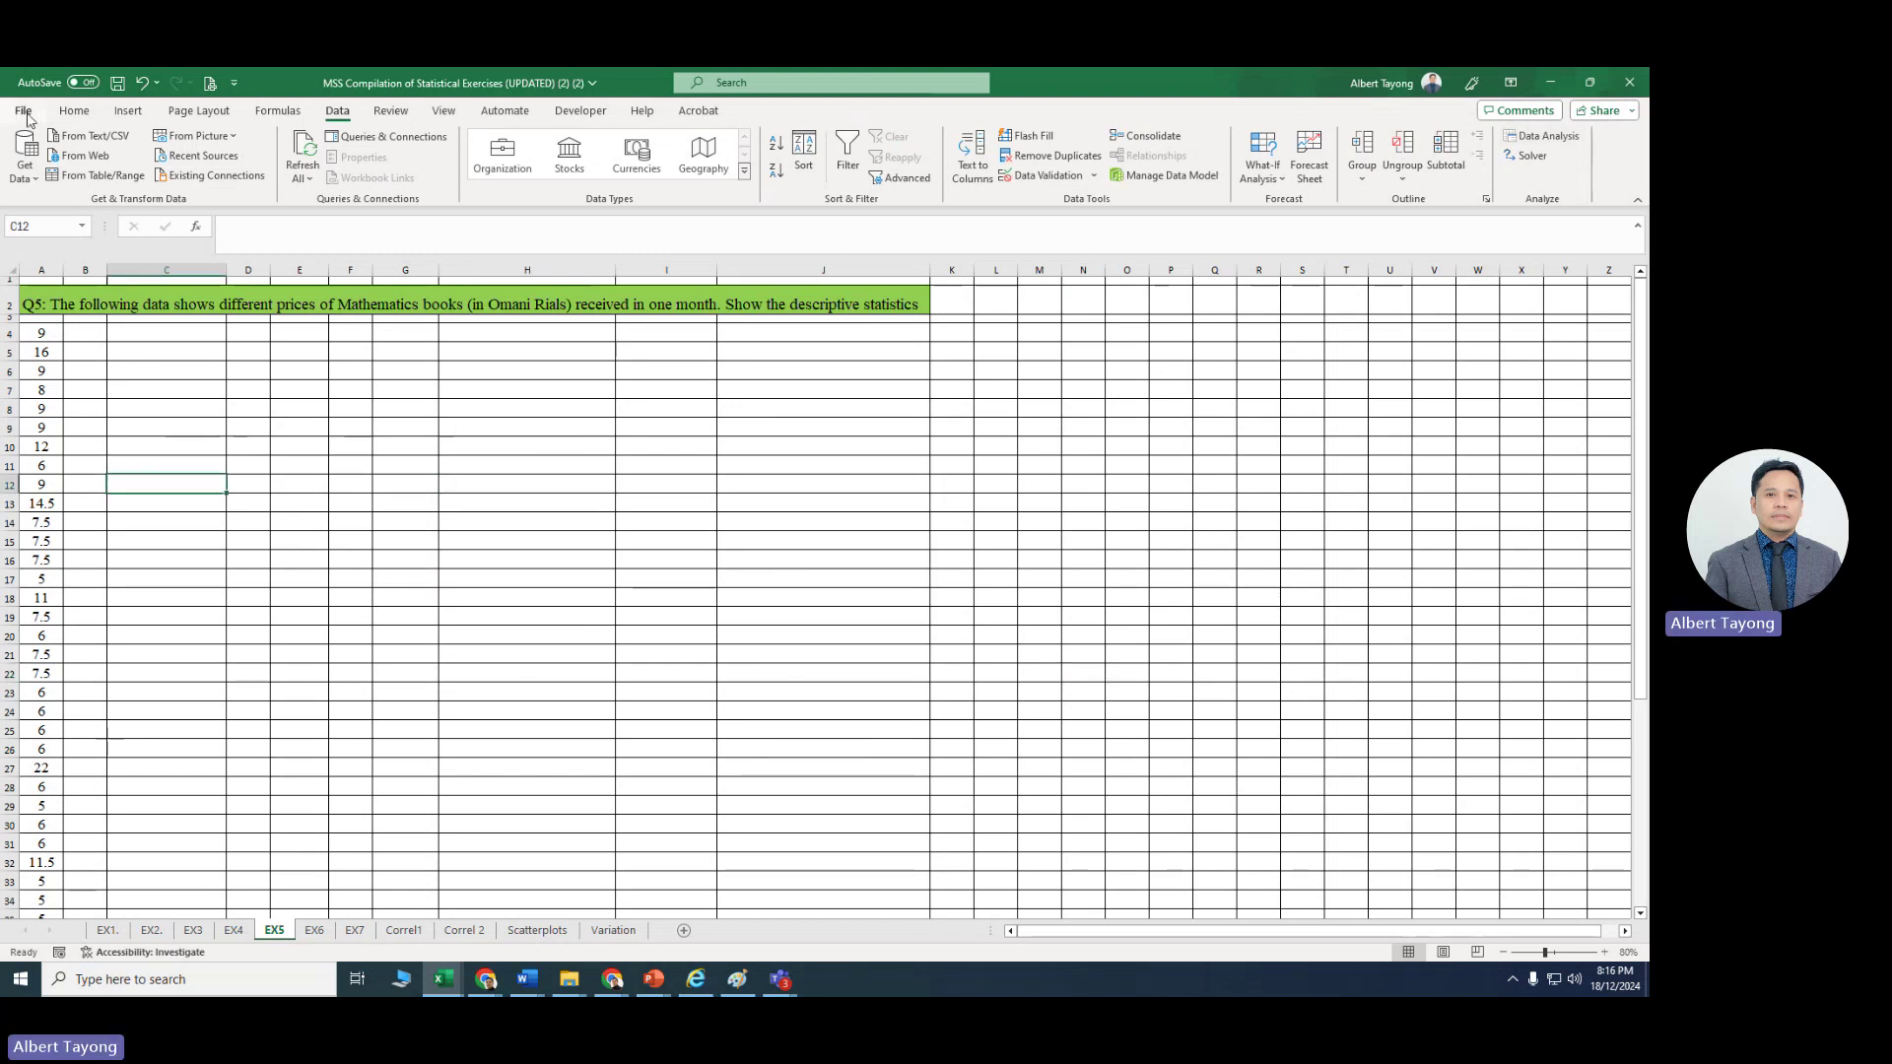
Step: Open the Excel Add-ins list from the program options and confirm it with Analysis ToolPak and Analysis ToolPak - VBA enabled
left_click(25, 112)
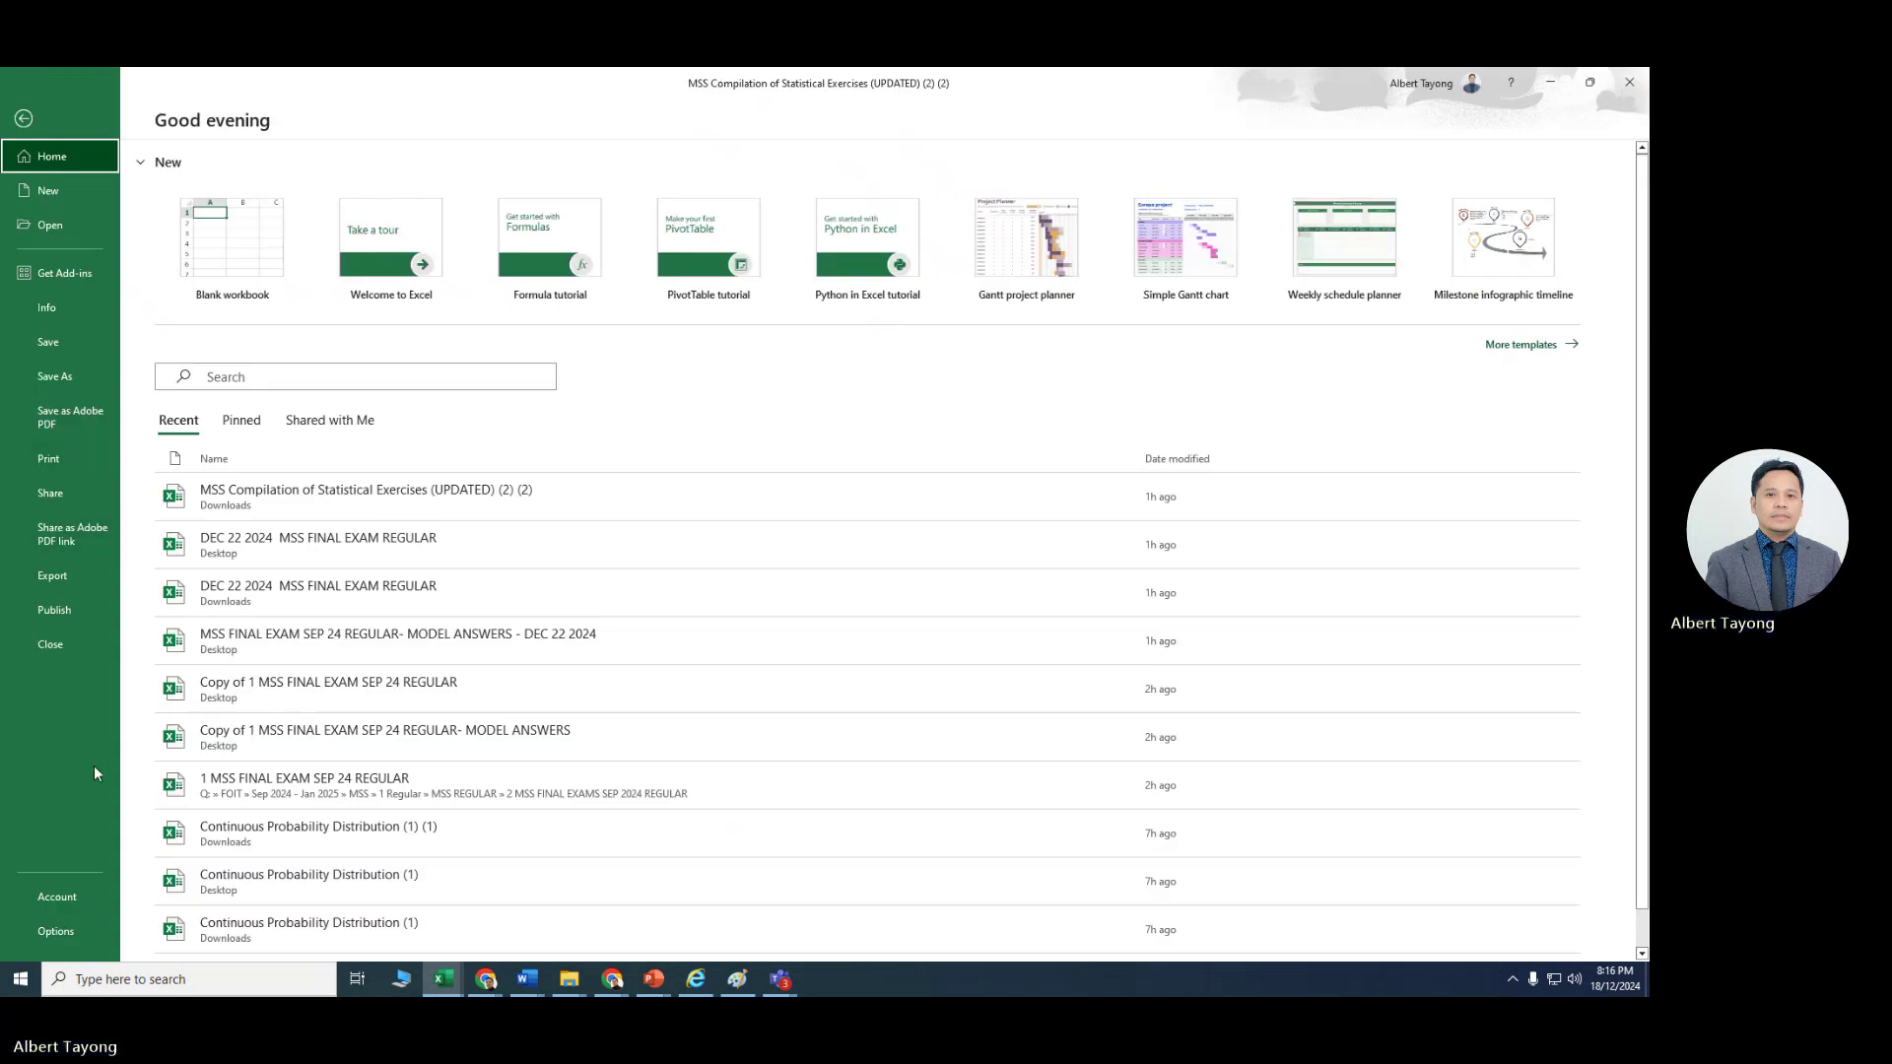
left_click(54, 932)
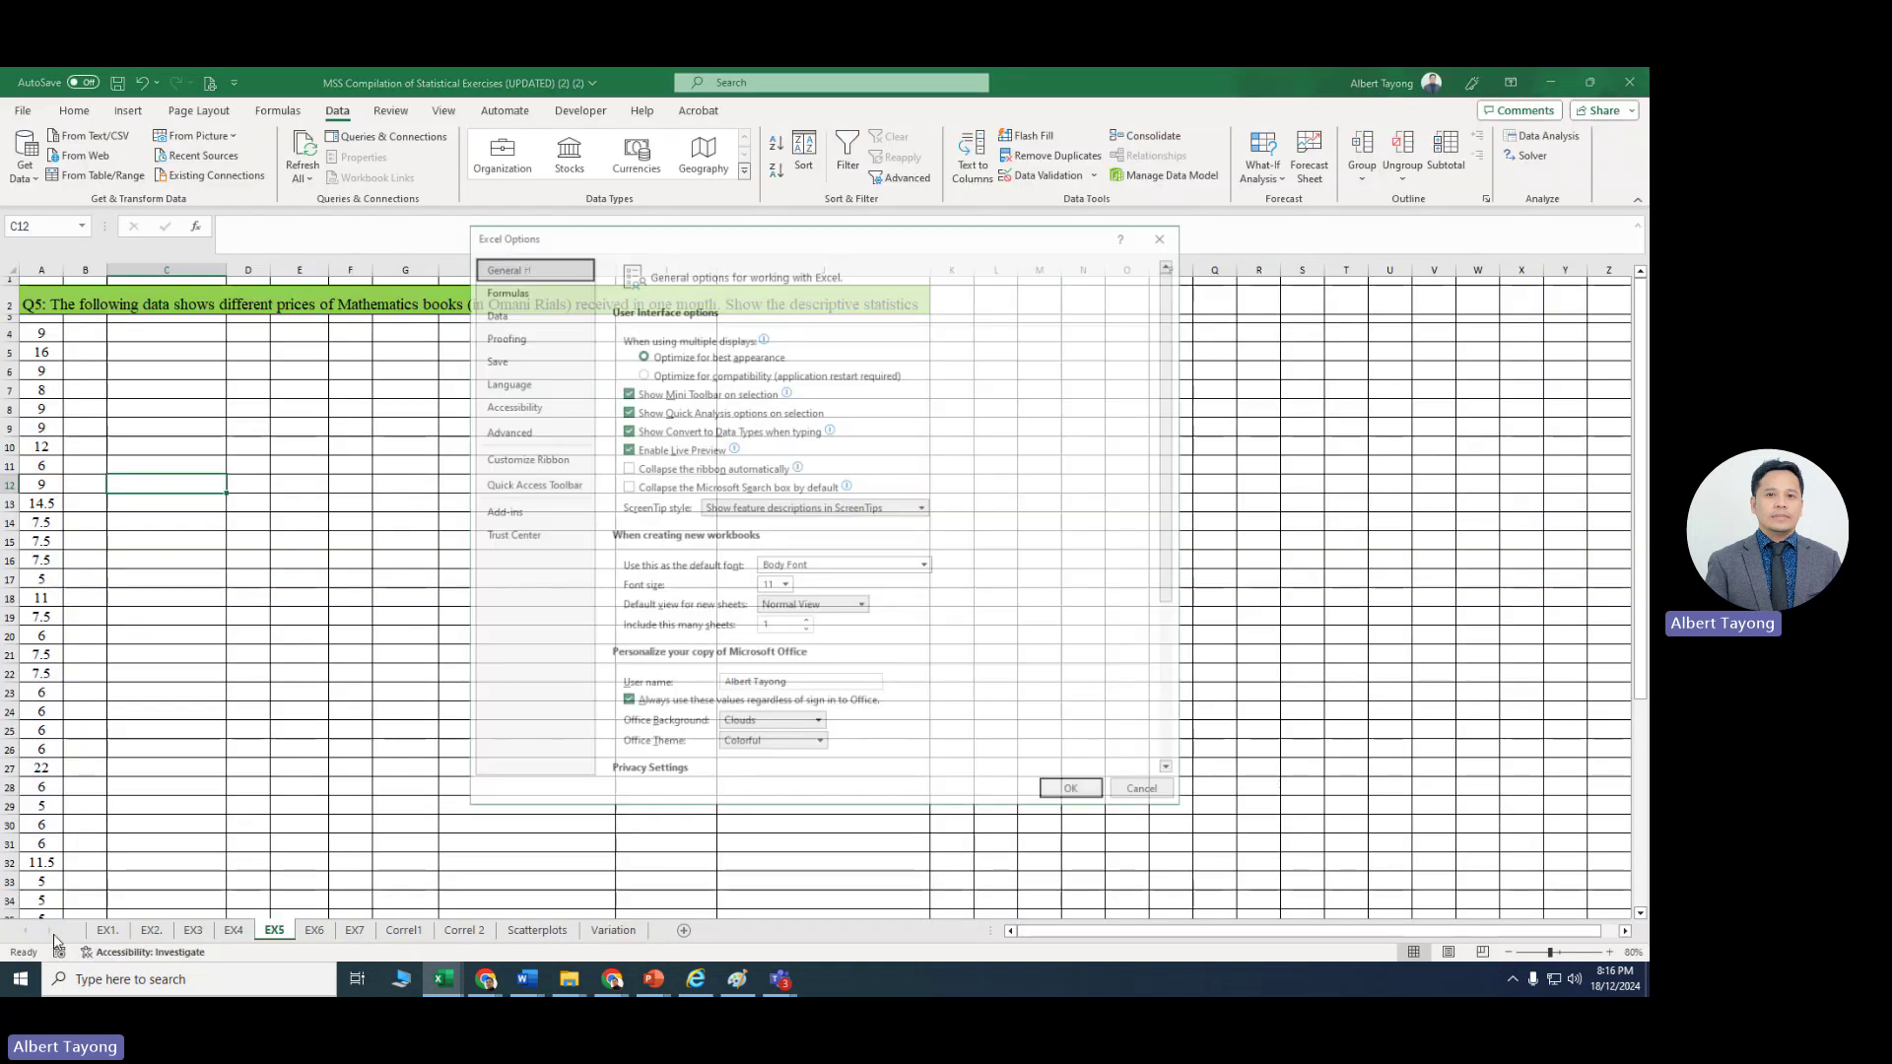
left_click(516, 517)
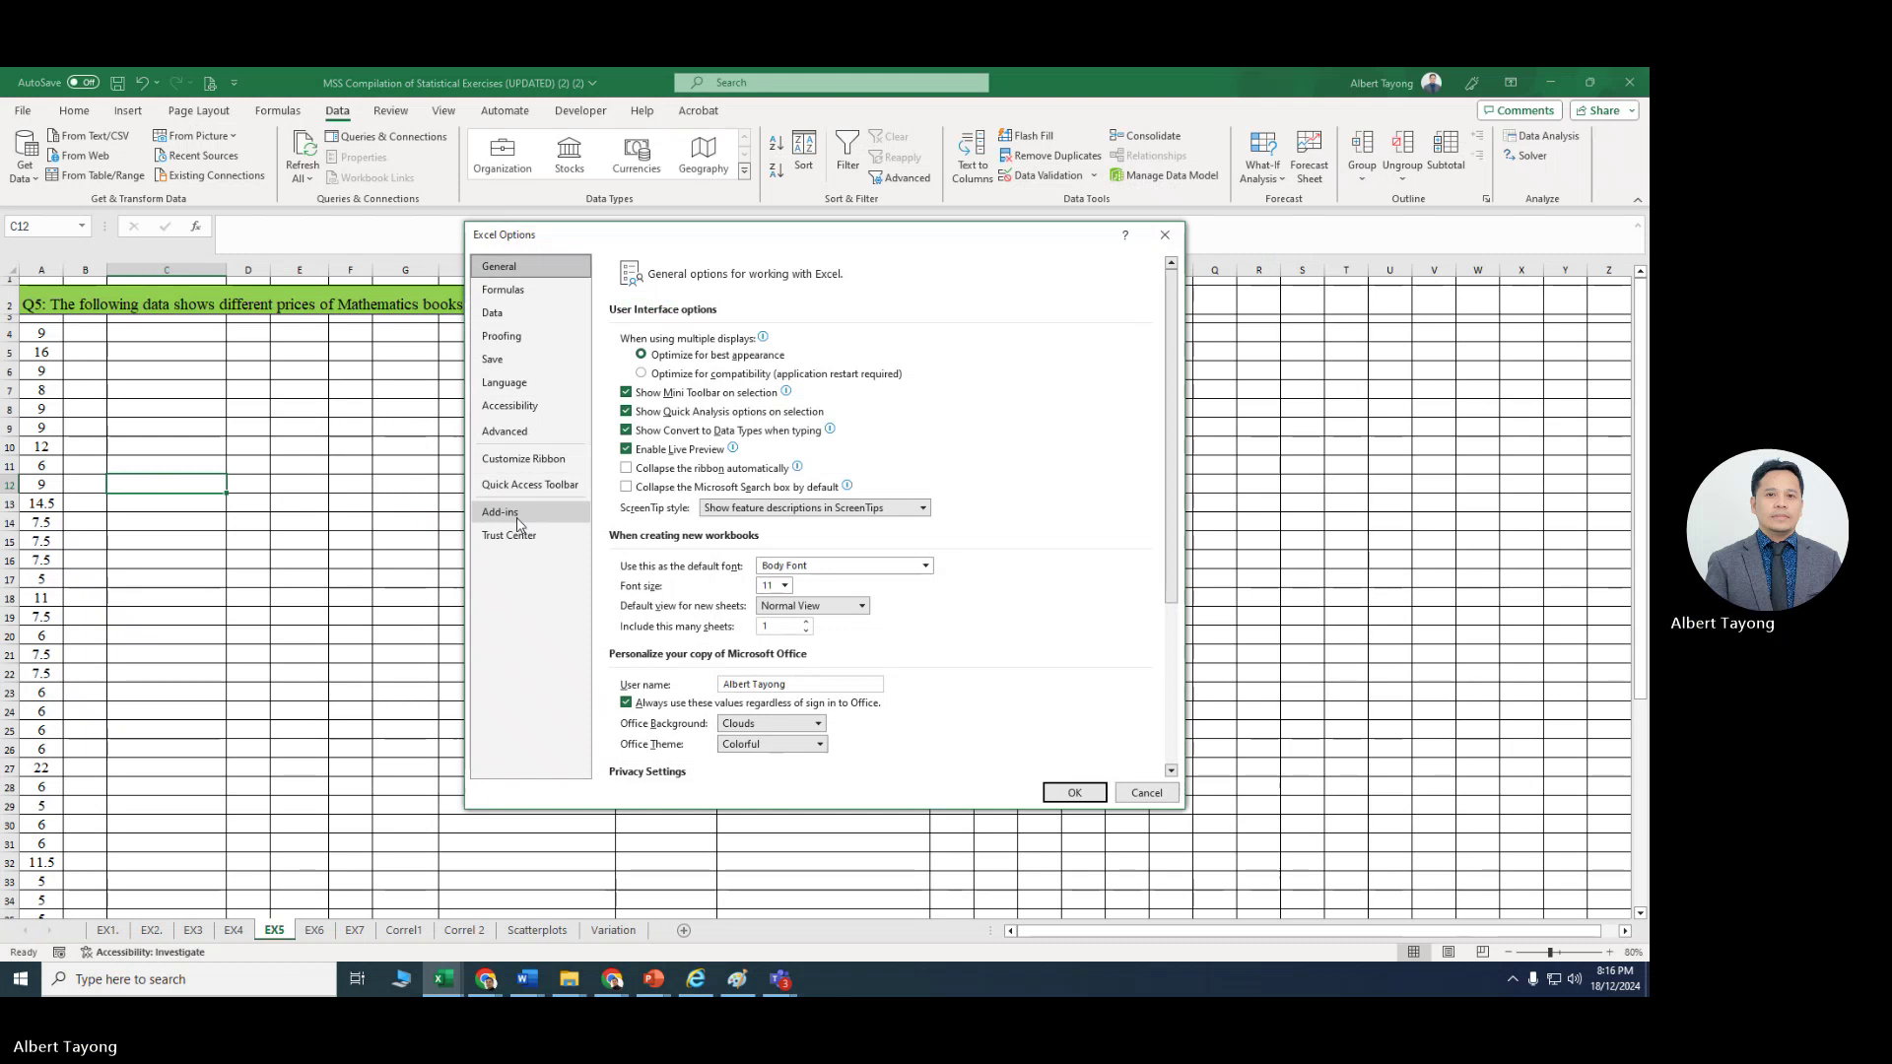
left_click(785, 758)
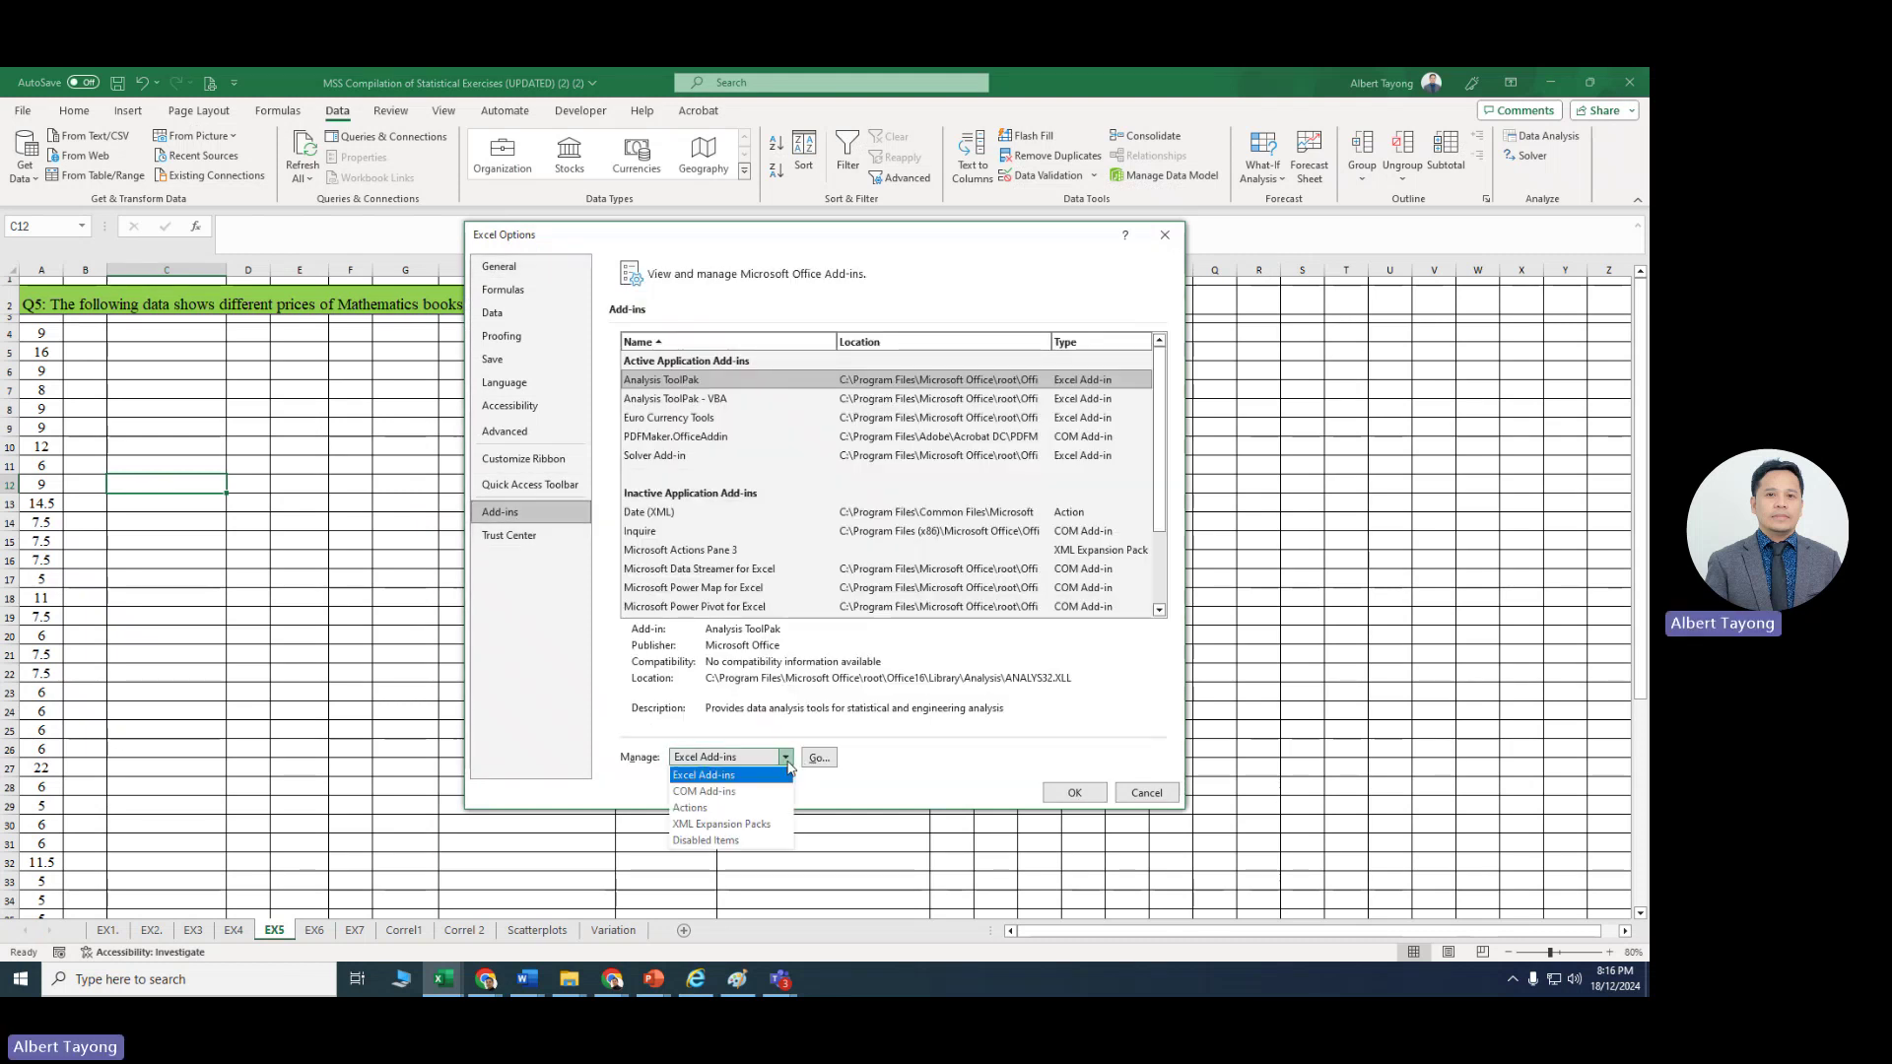
left_click(767, 777)
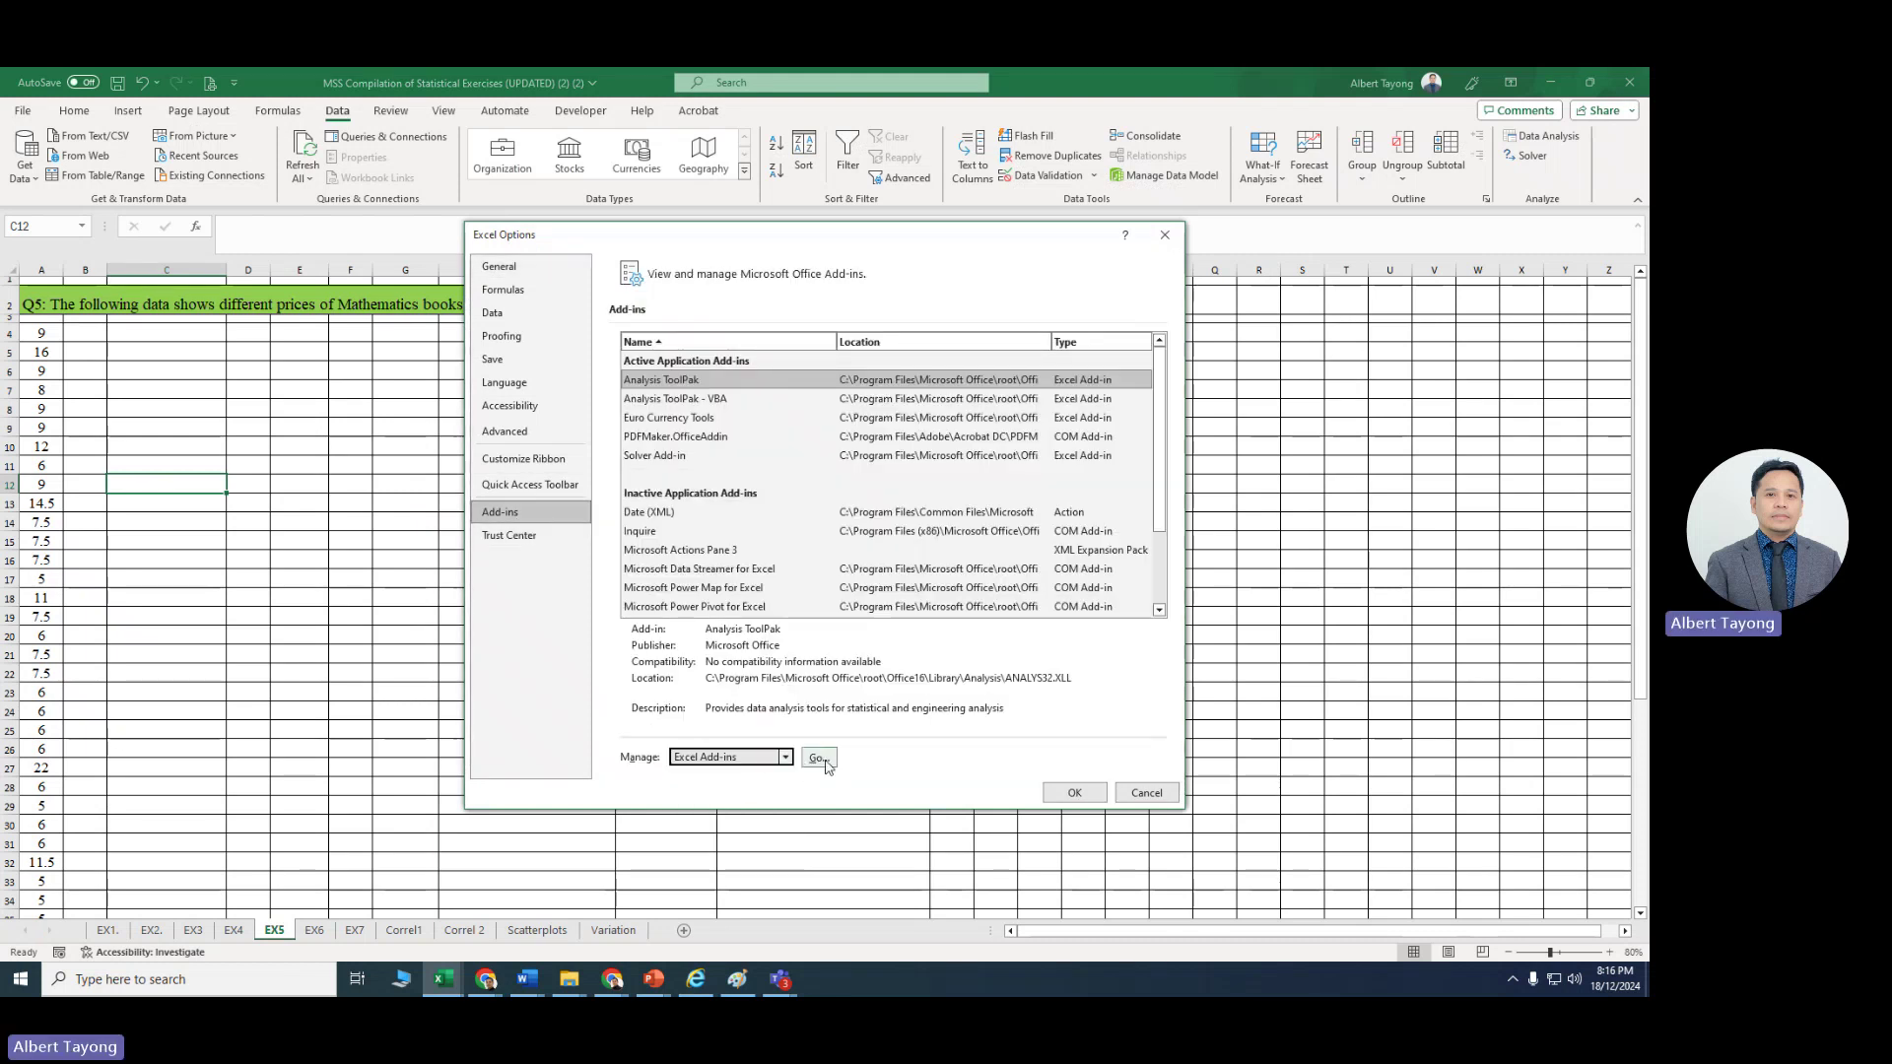
left_click(818, 758)
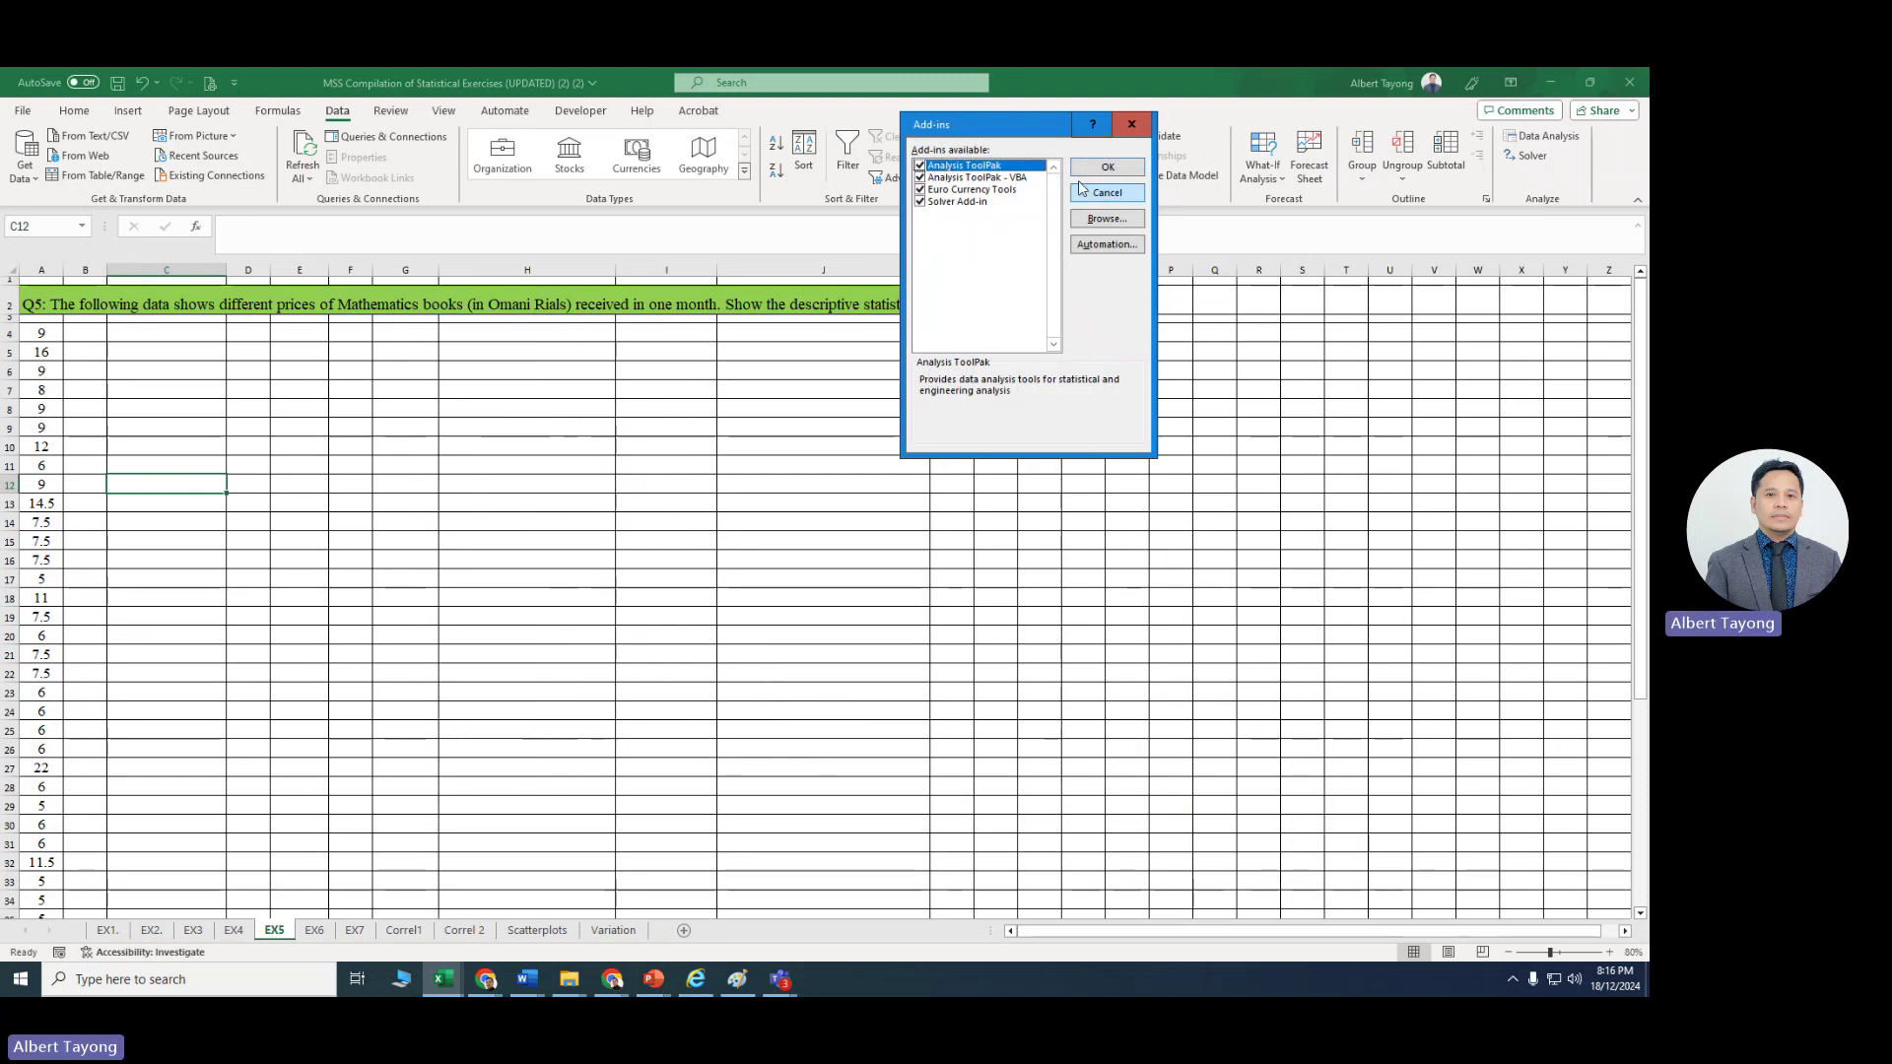
left_click(1107, 166)
left_click(1271, 505)
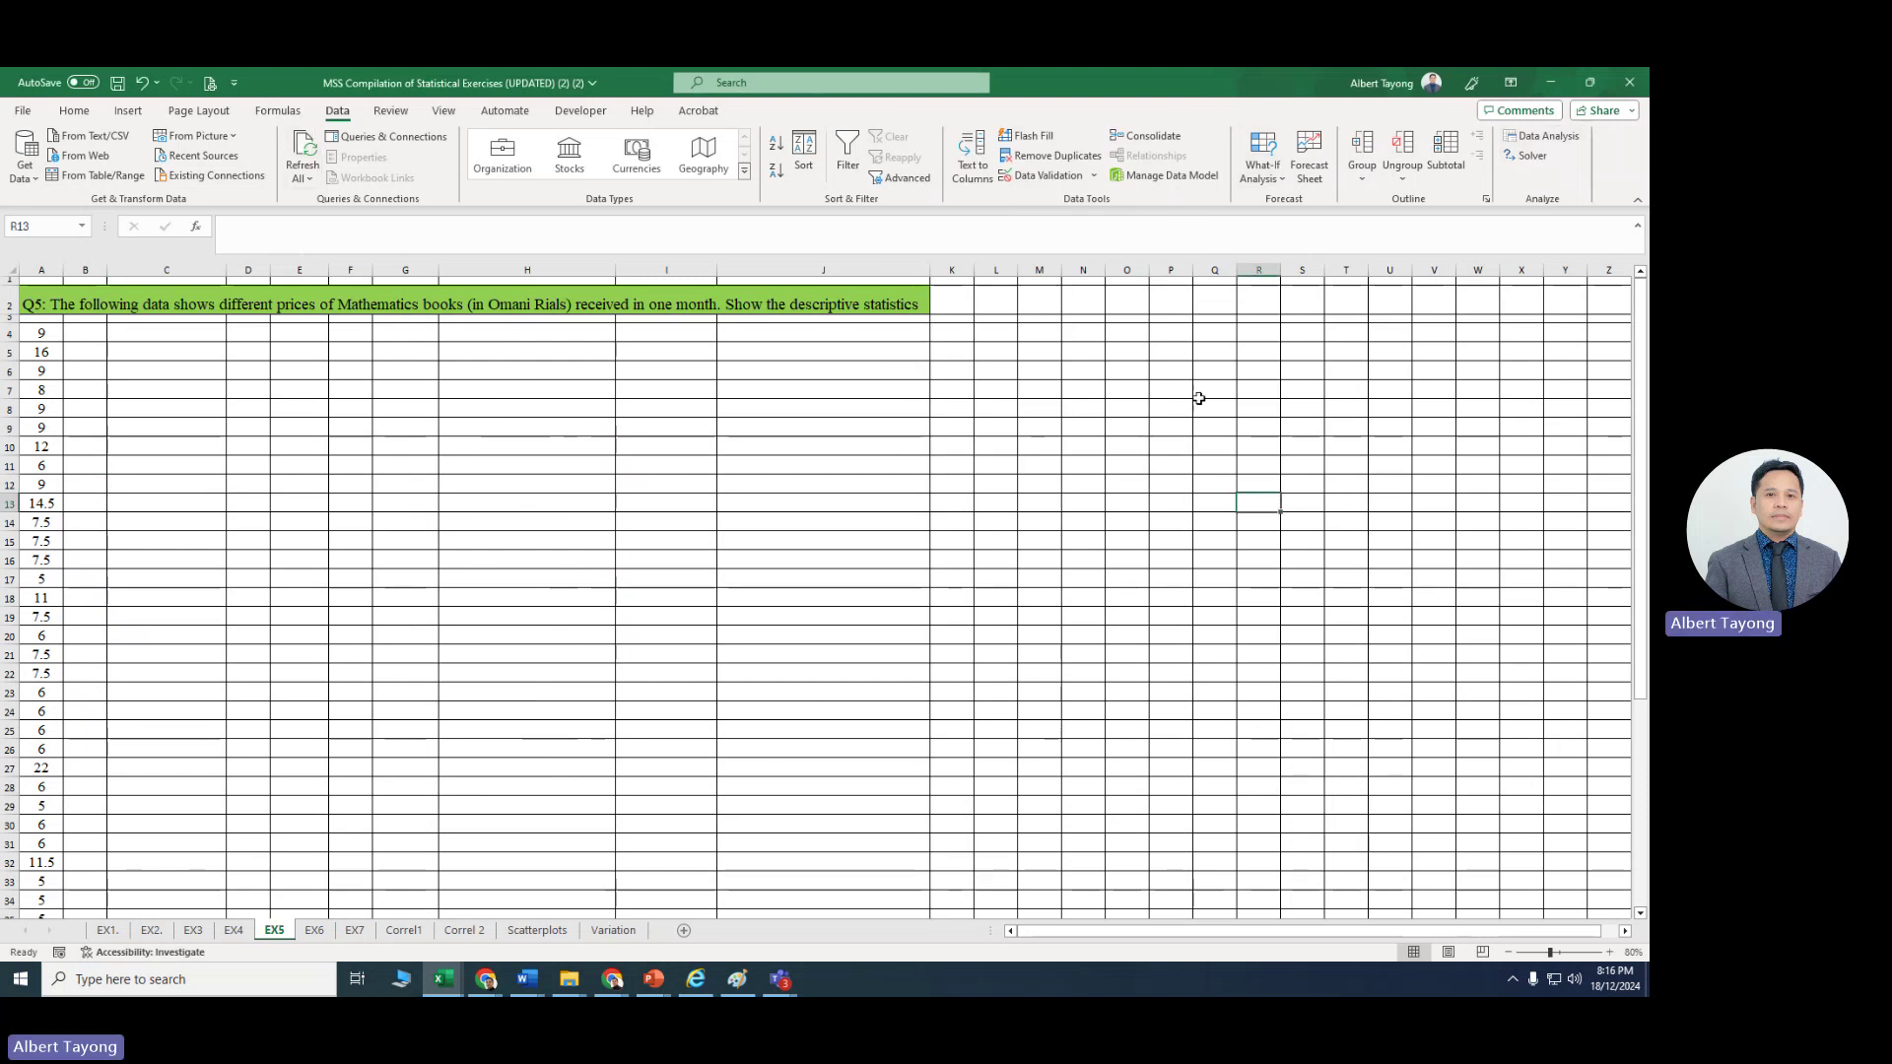
Step: Examine the full list of book prices in column A, from A4 down to the last entry
left_click(601, 584)
left_click(667, 576)
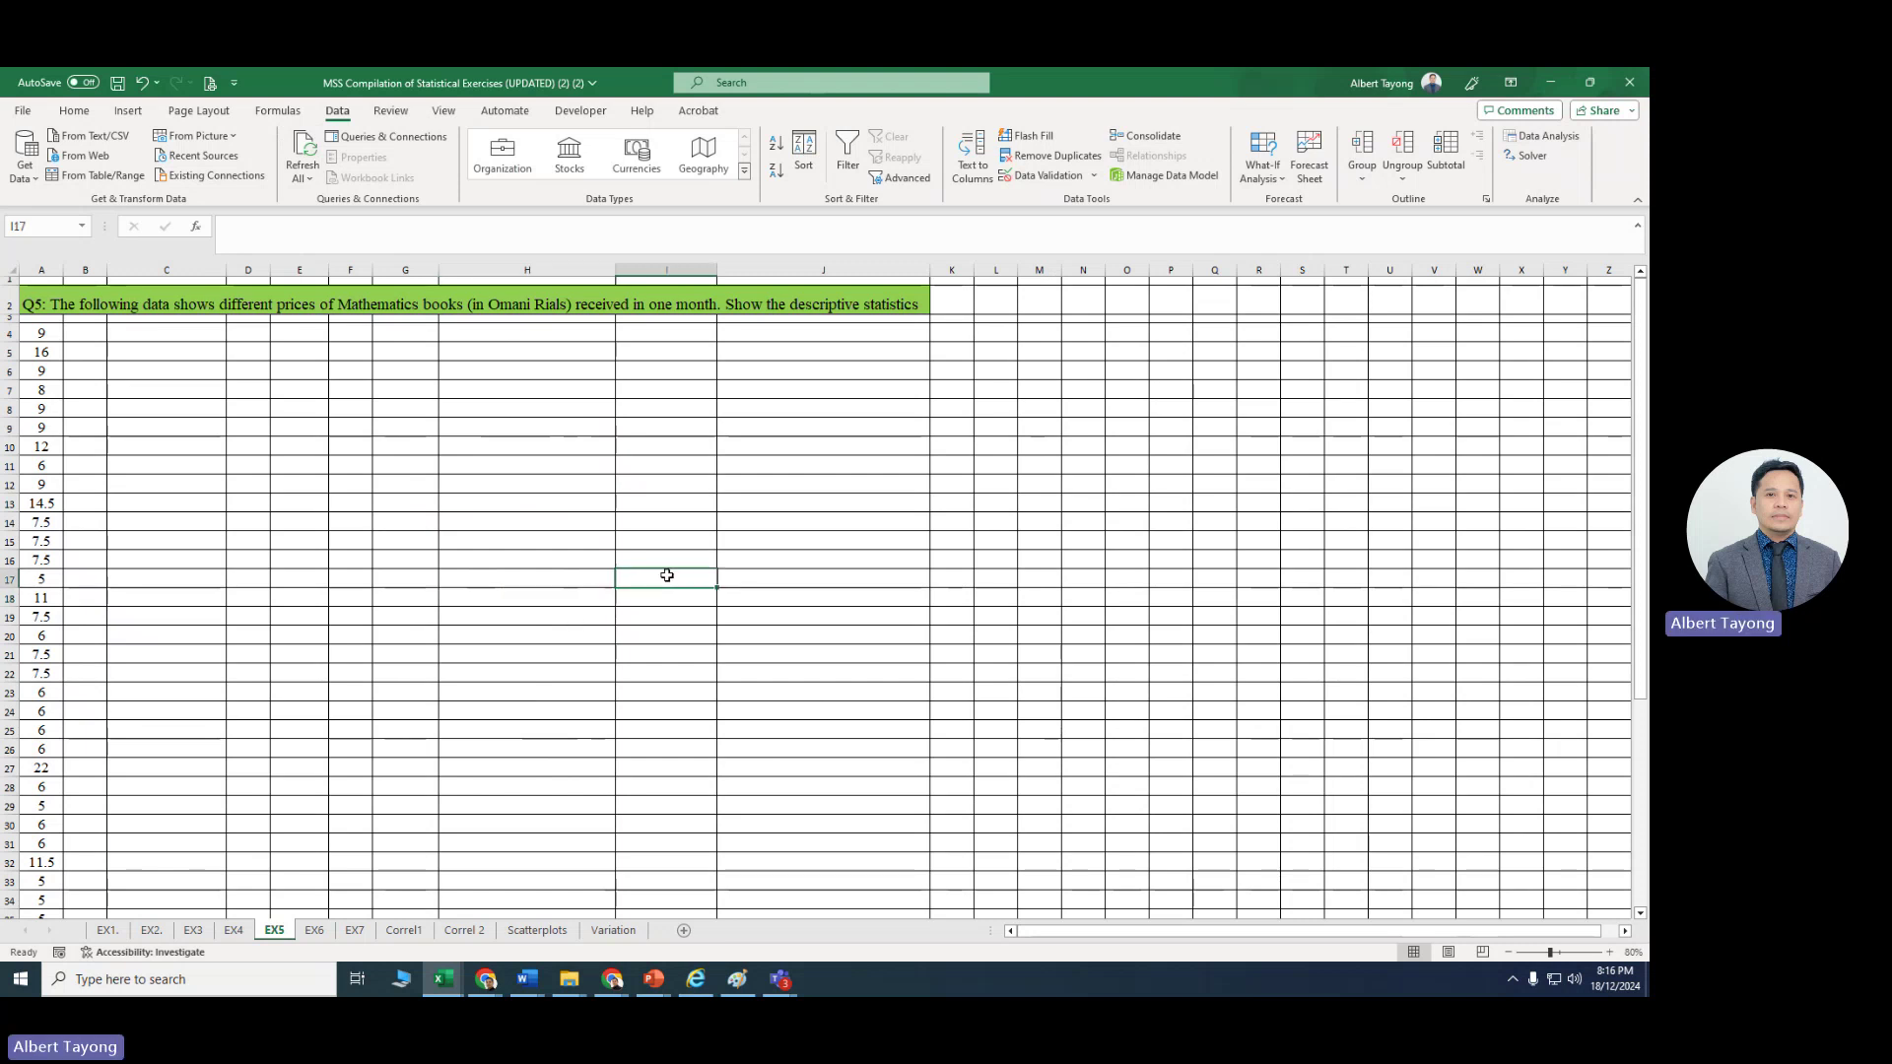
left_click(311, 505)
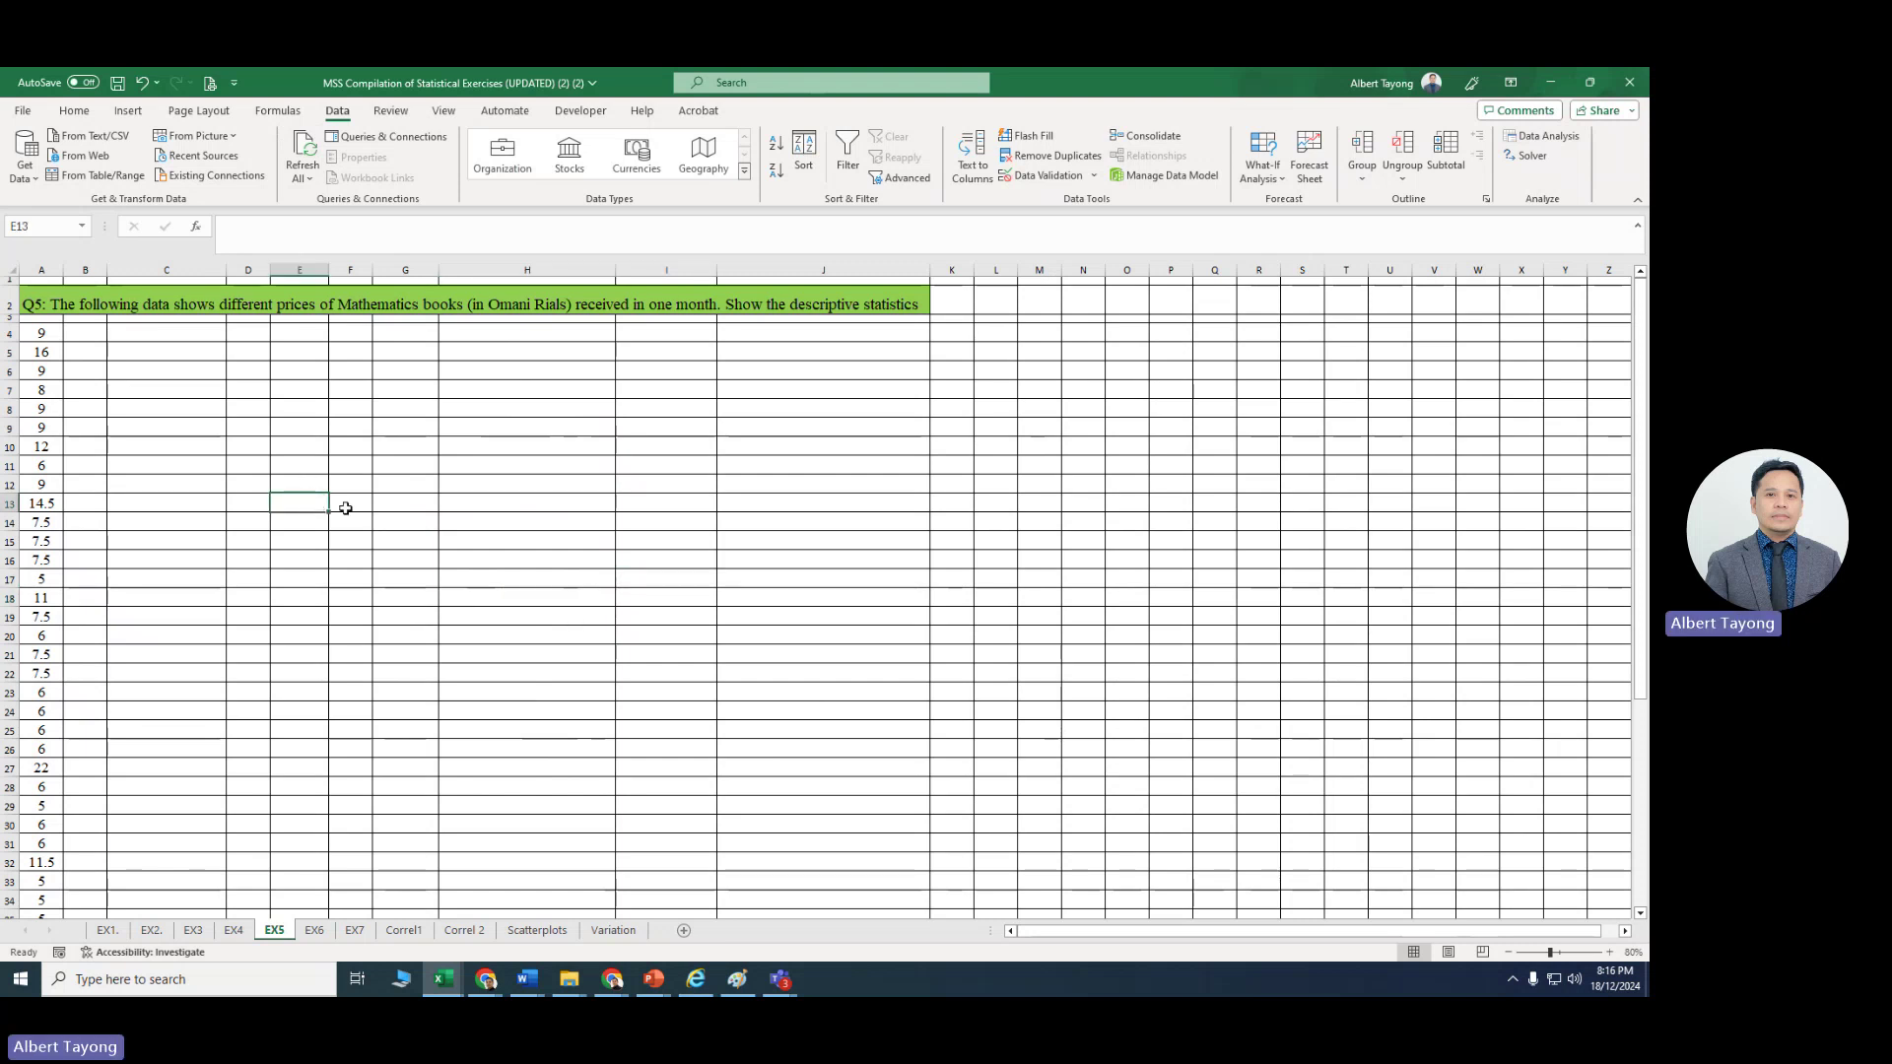
left_click(54, 271)
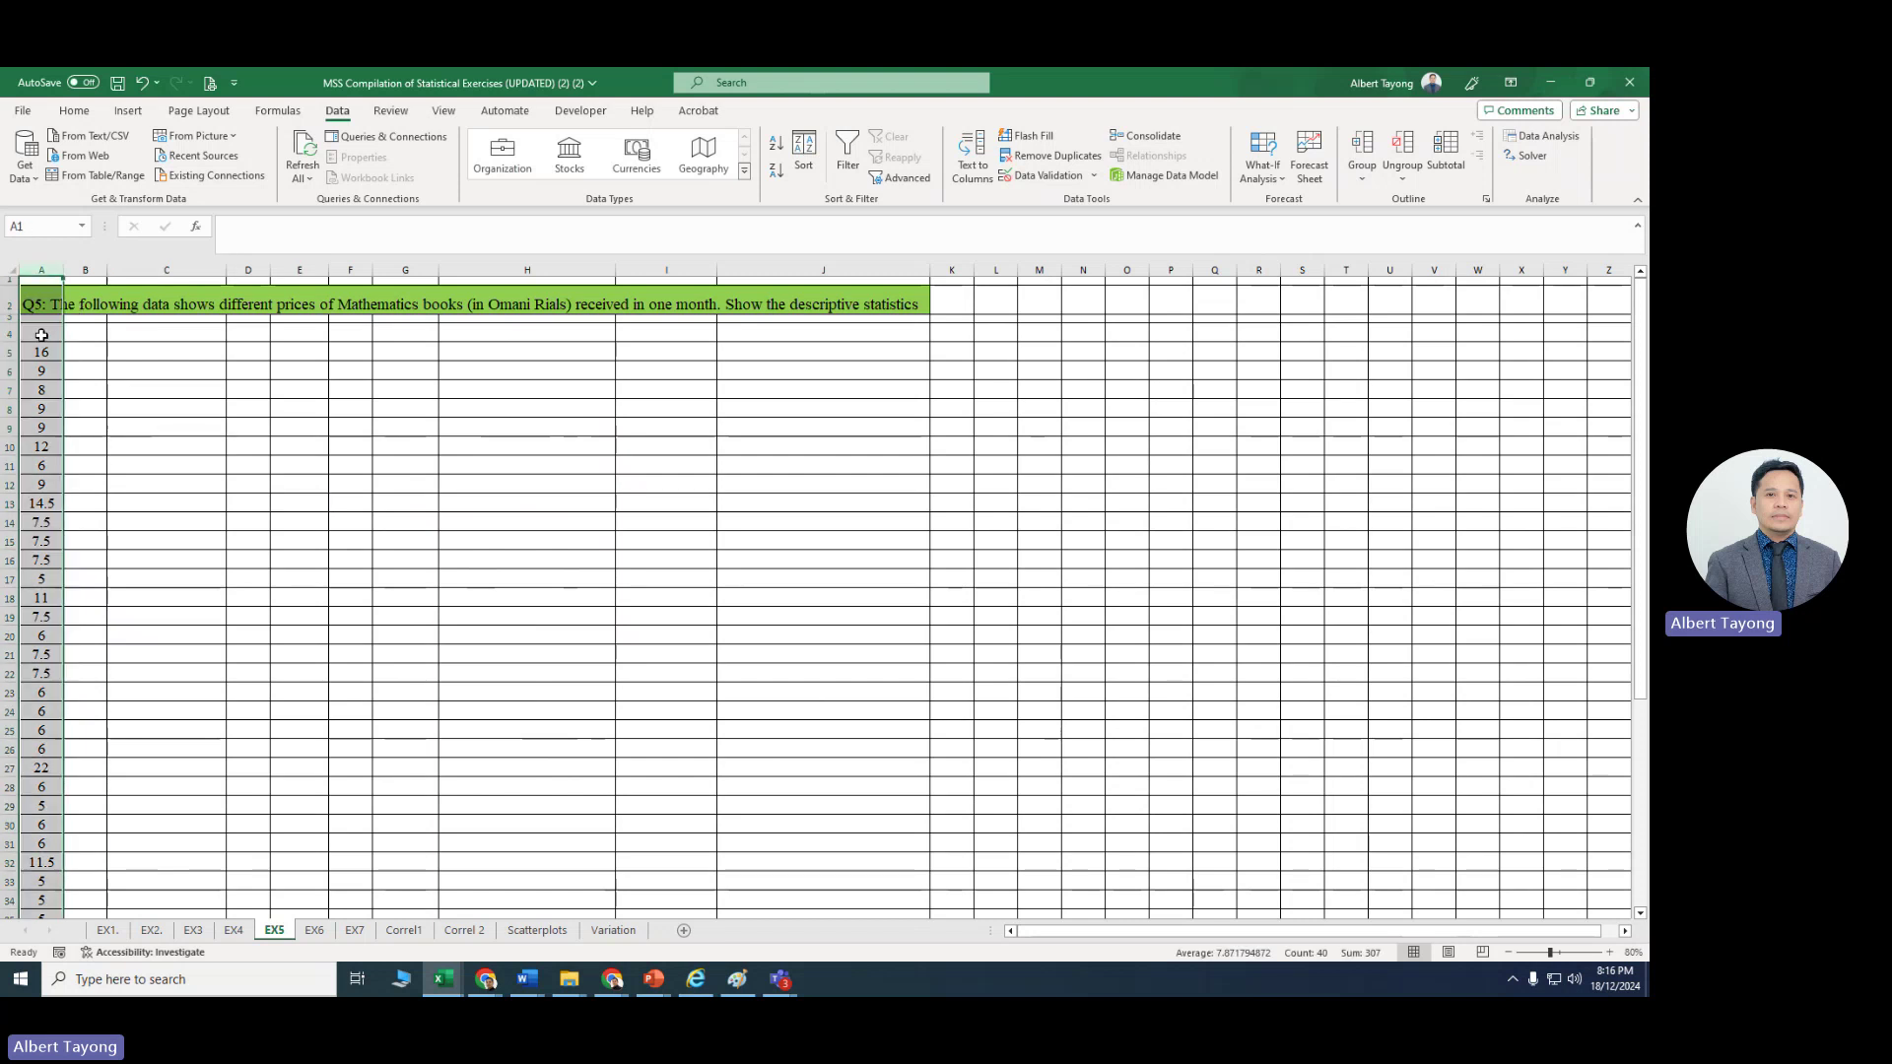
left_click(35, 332)
key("ctrl+shift+Down")
scroll(61, 877, "up", 3)
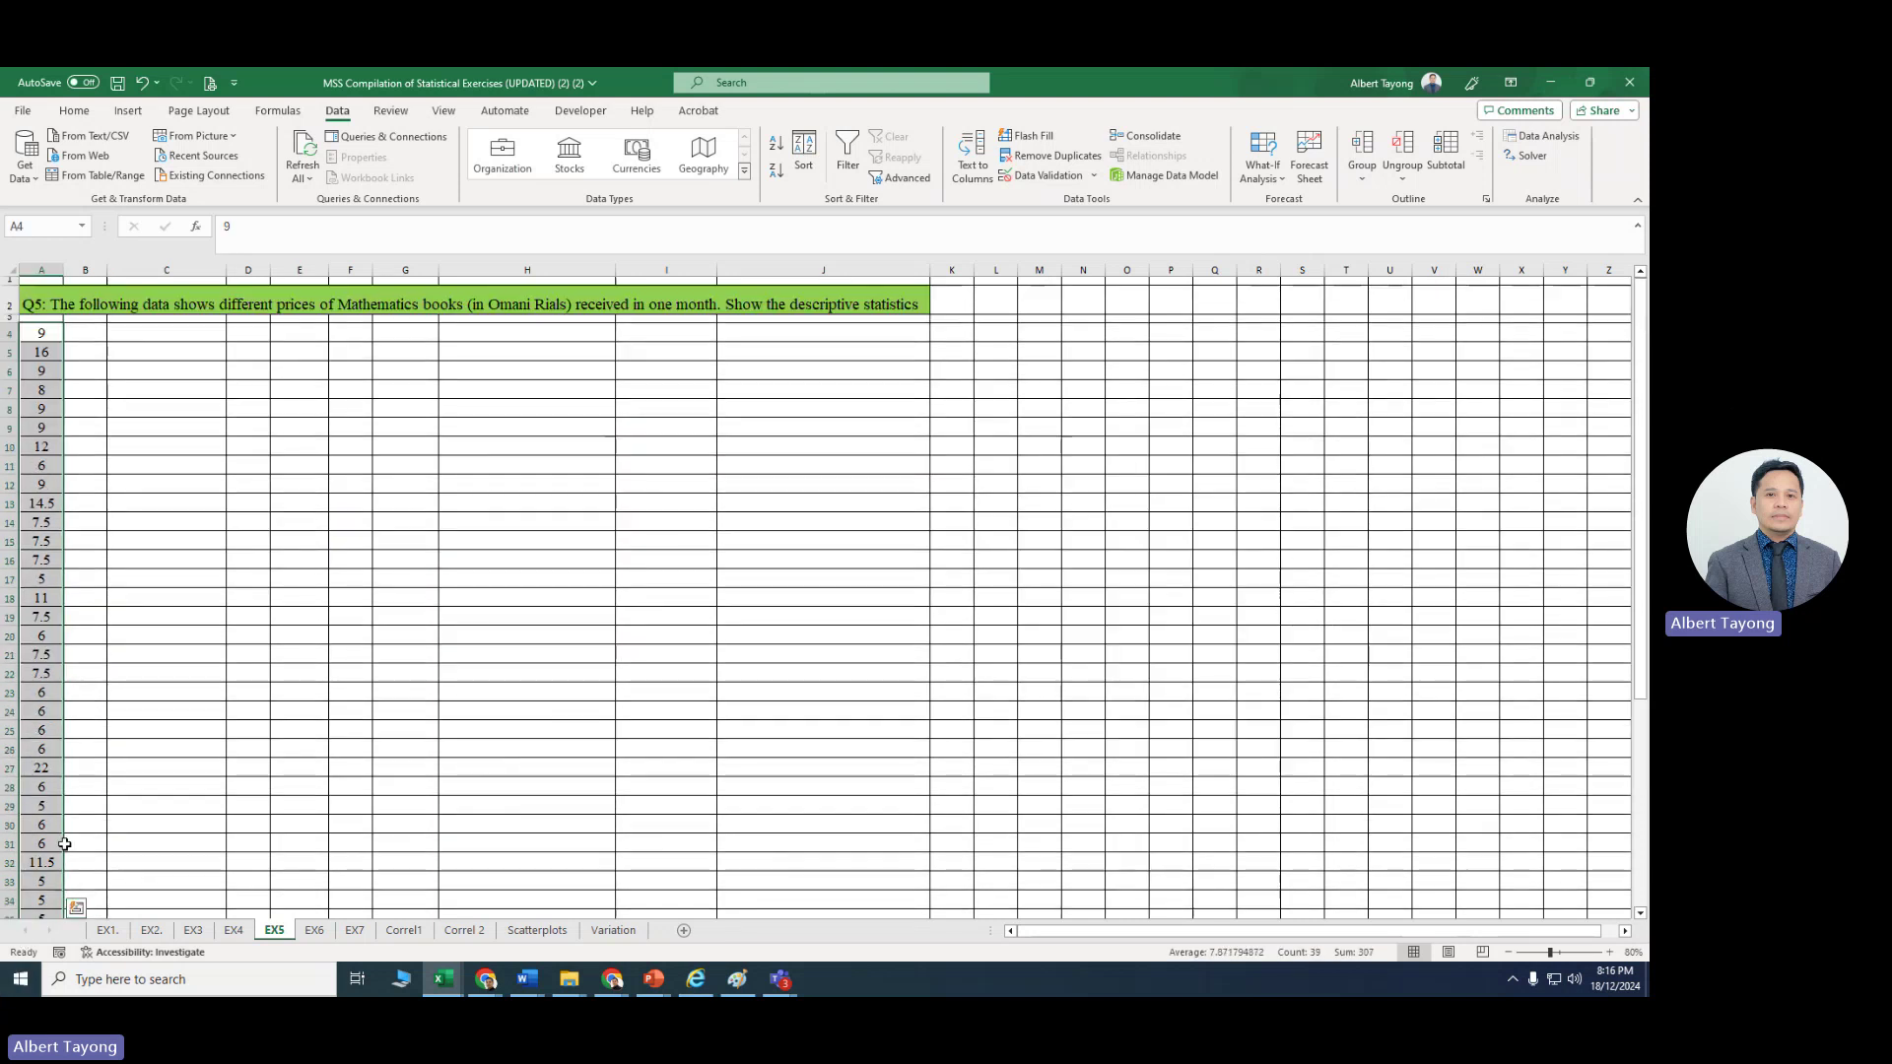
scroll(155, 621, "down", 3)
scroll(156, 620, "up", 3)
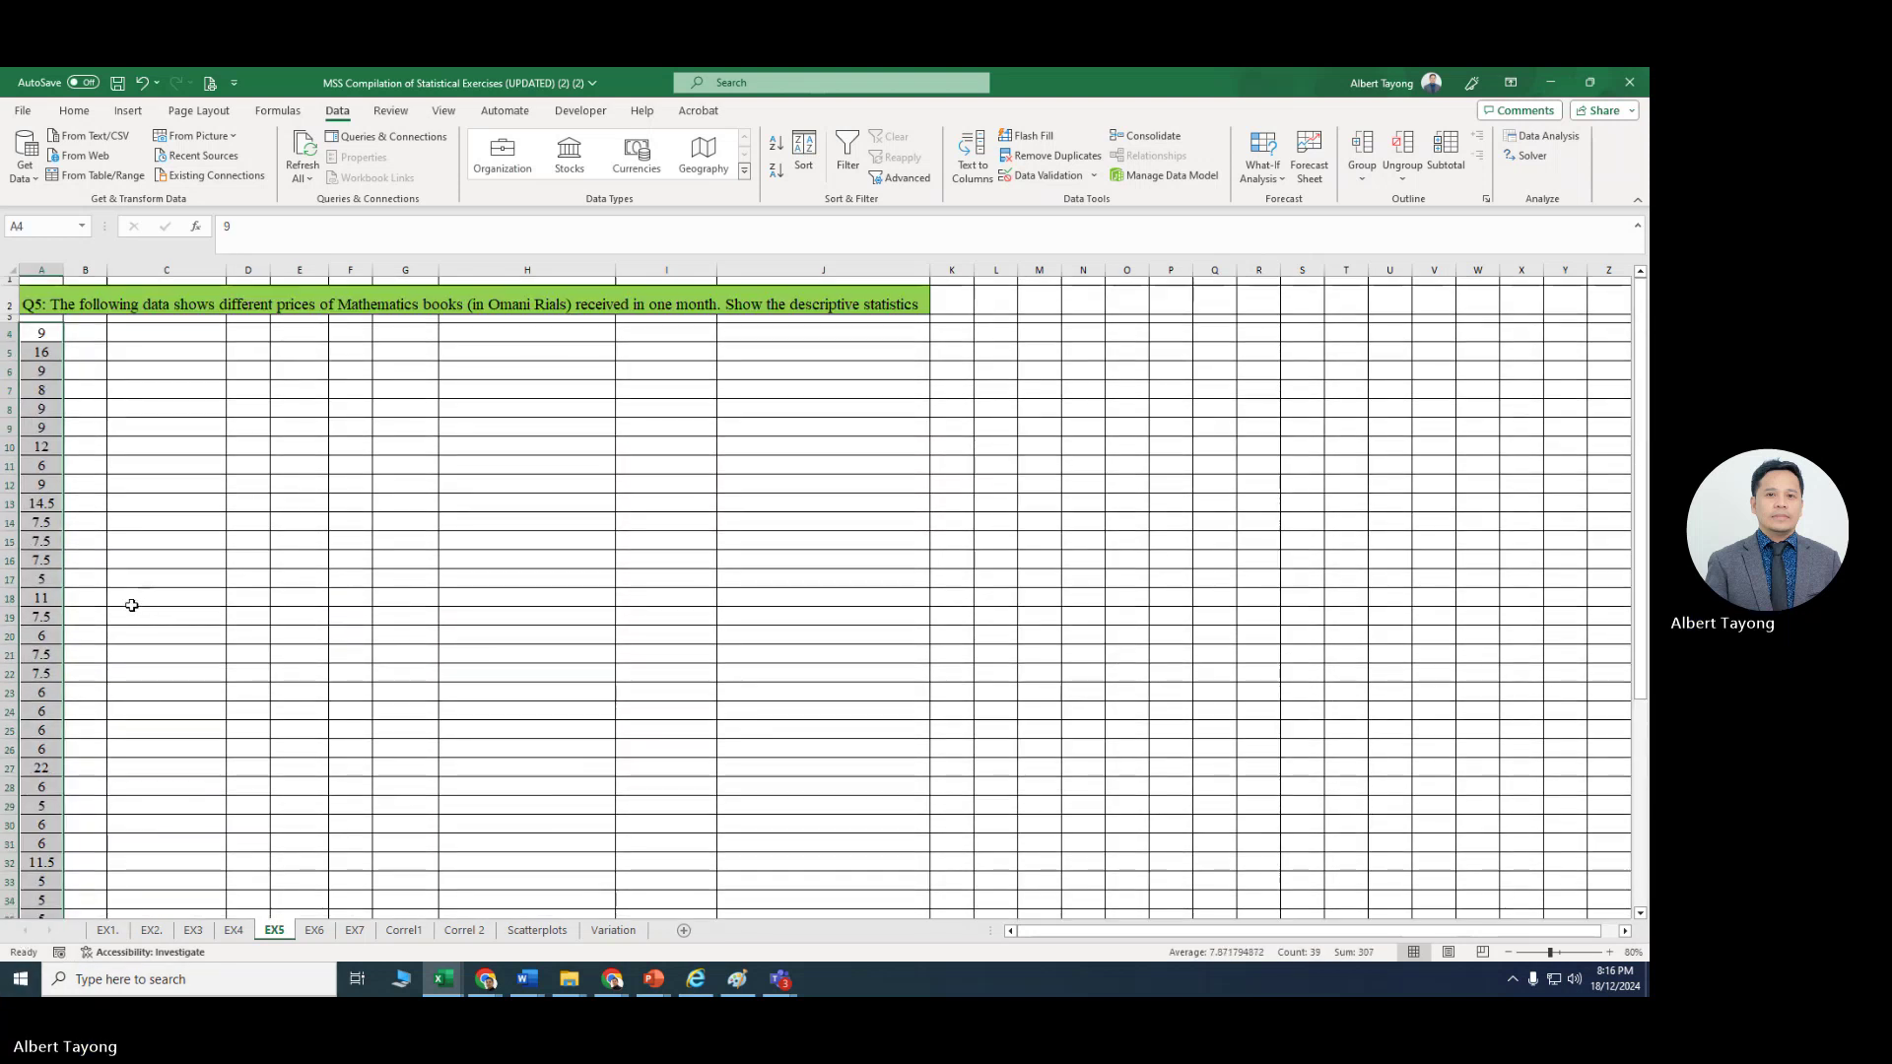
left_click(527, 635)
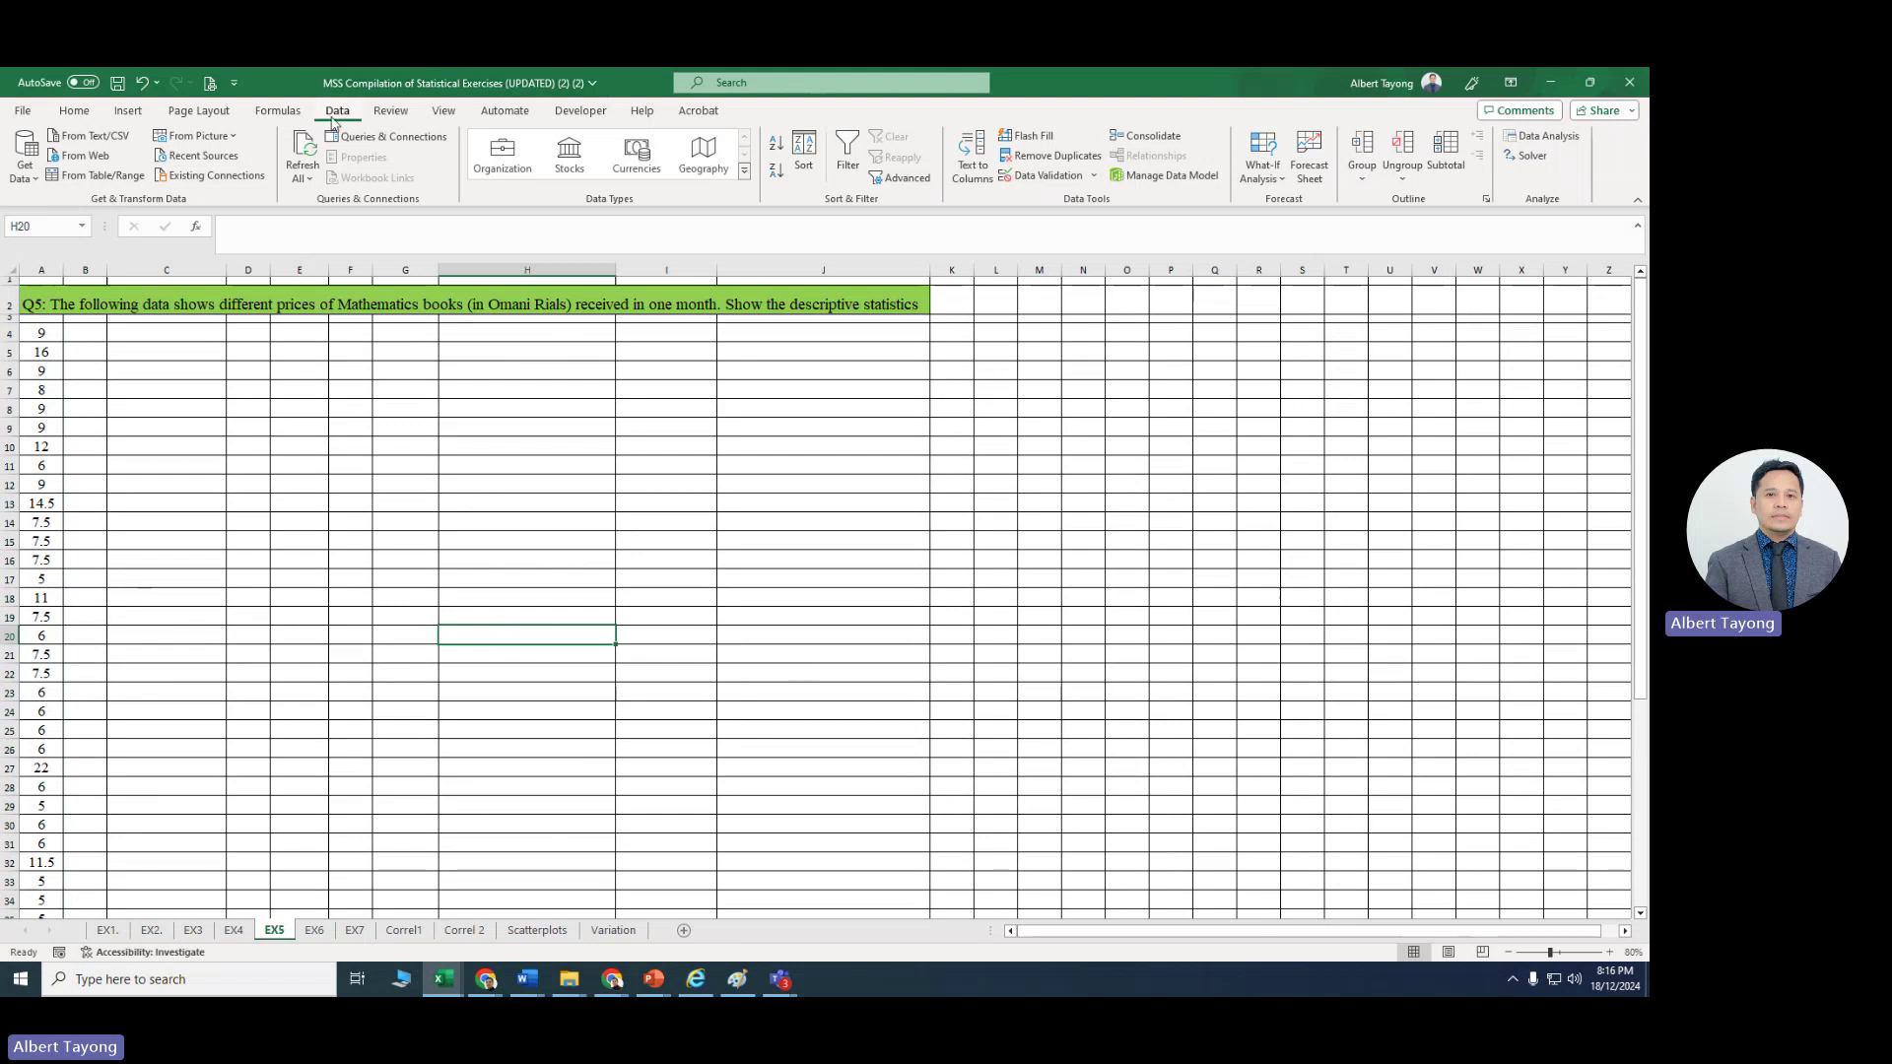
Step: Start the Descriptive Statistics analysis tool and set its input range to the prices in A4:A42
left_click(1538, 140)
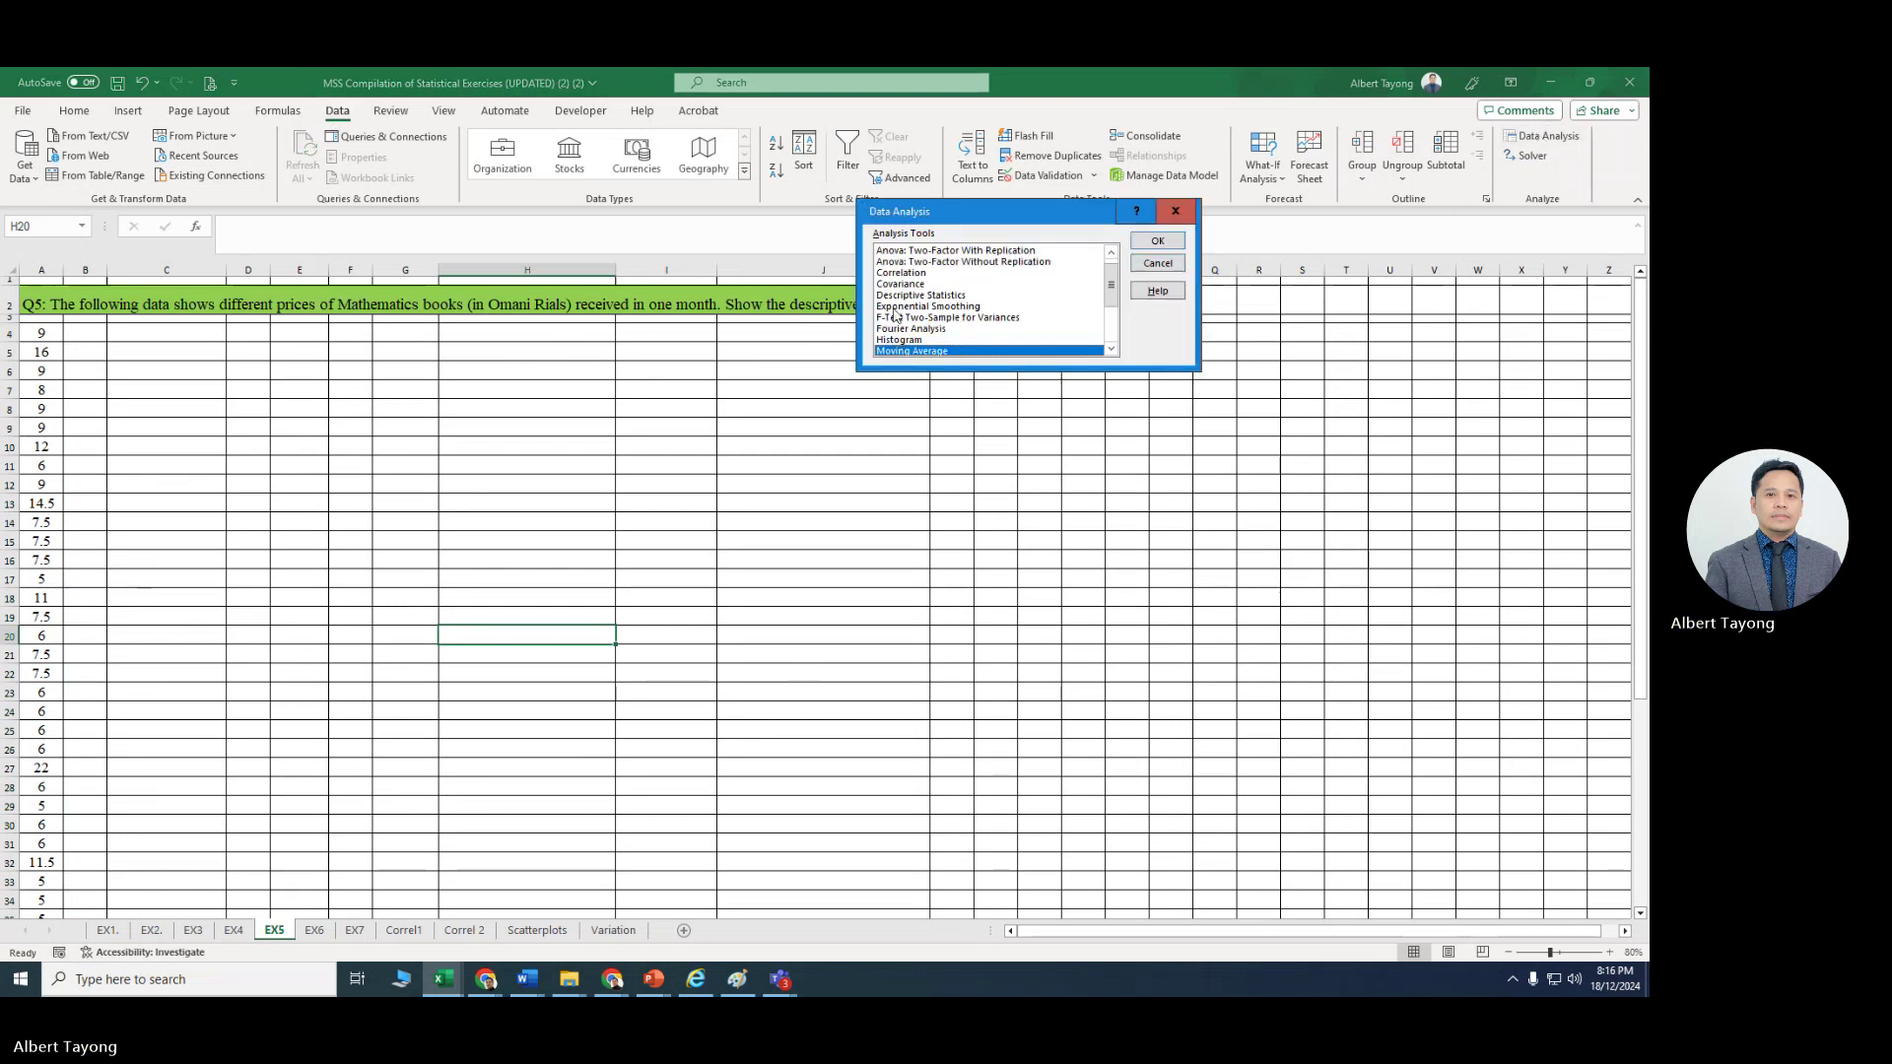
left_click(927, 297)
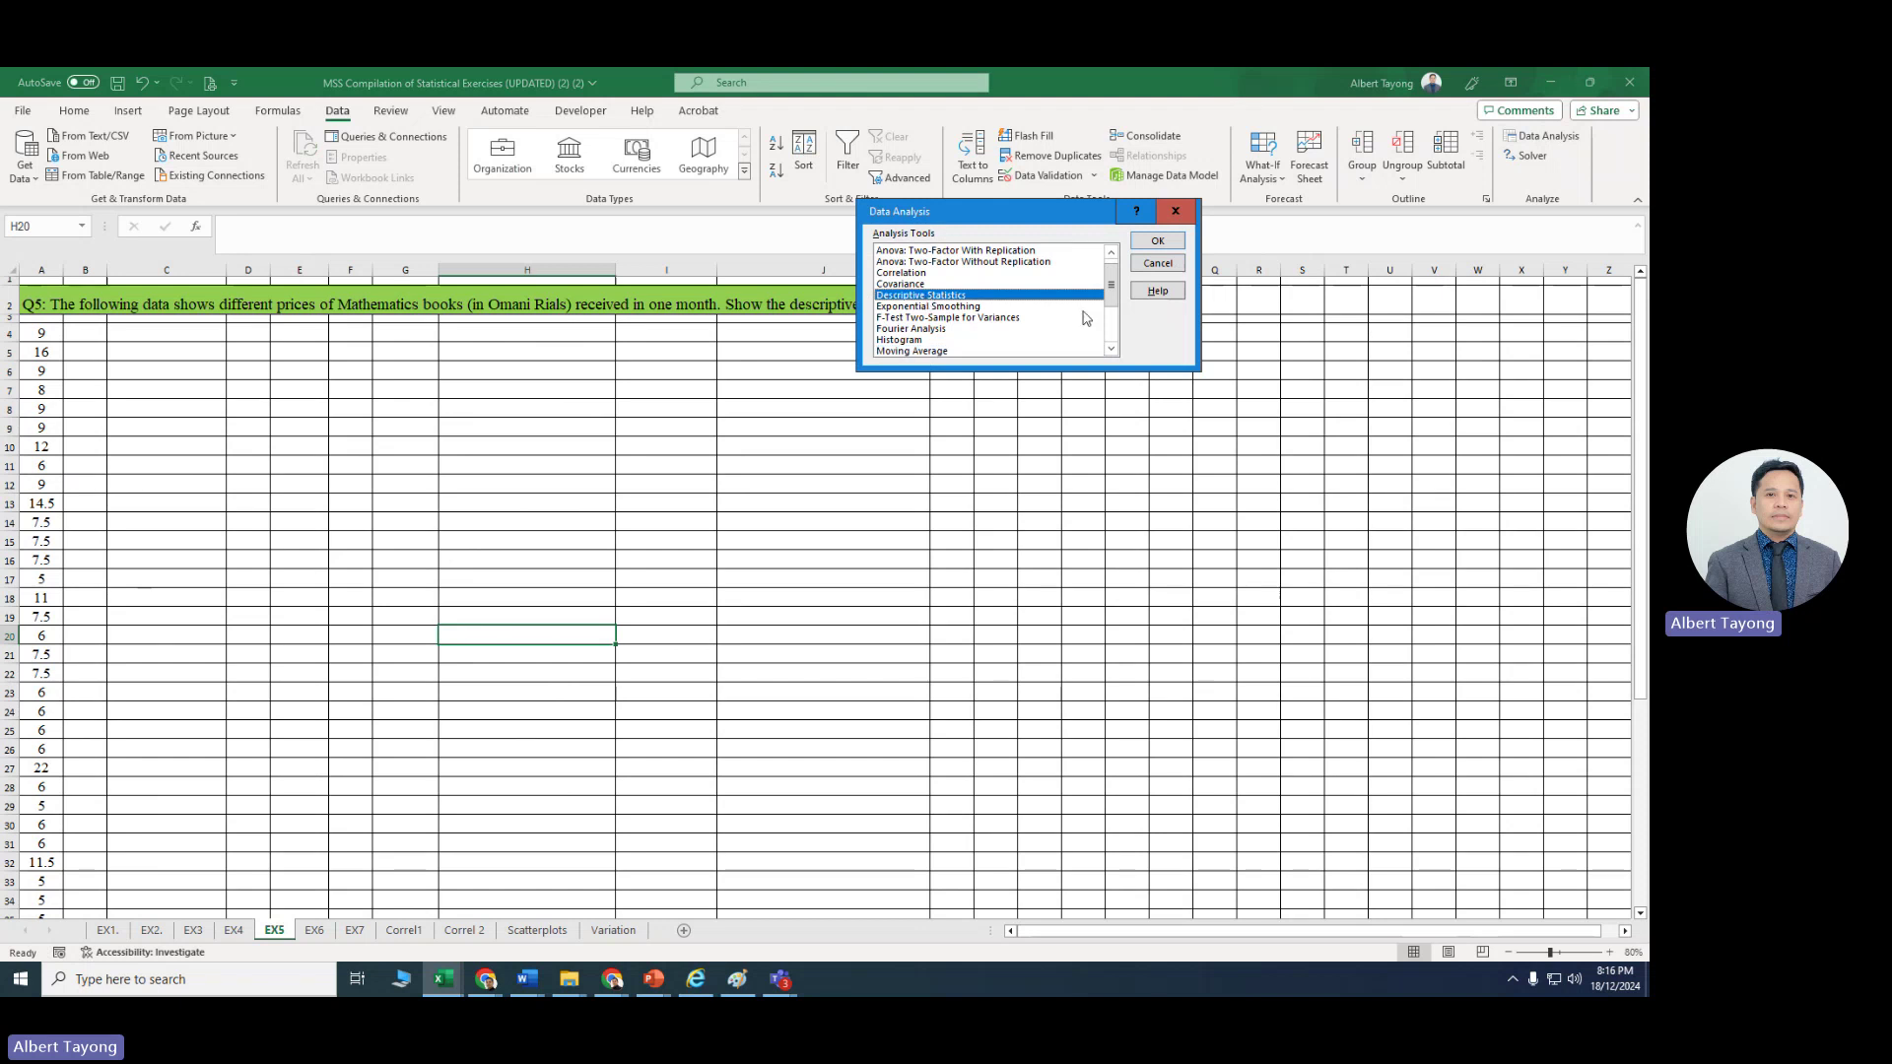
left_click(1158, 246)
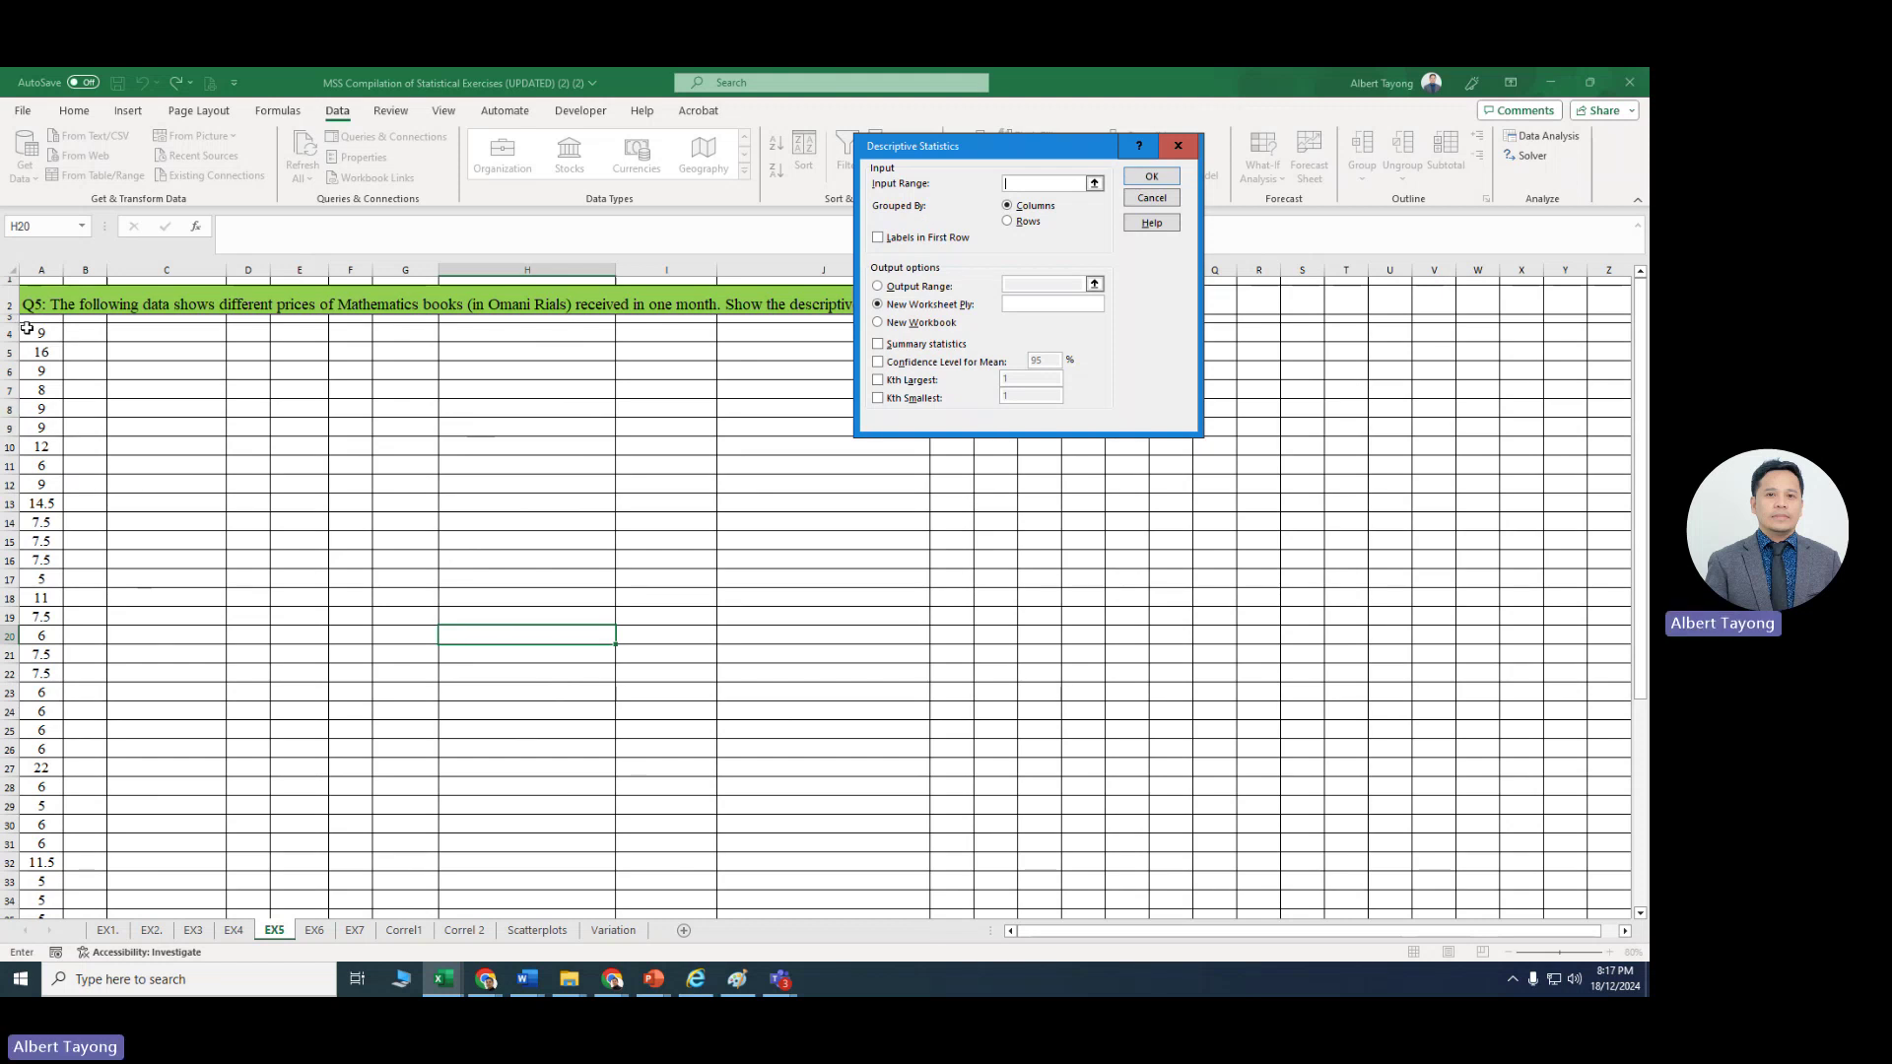
left_click_drag(41, 335, 54, 880)
scroll(540, 528, "up", 5)
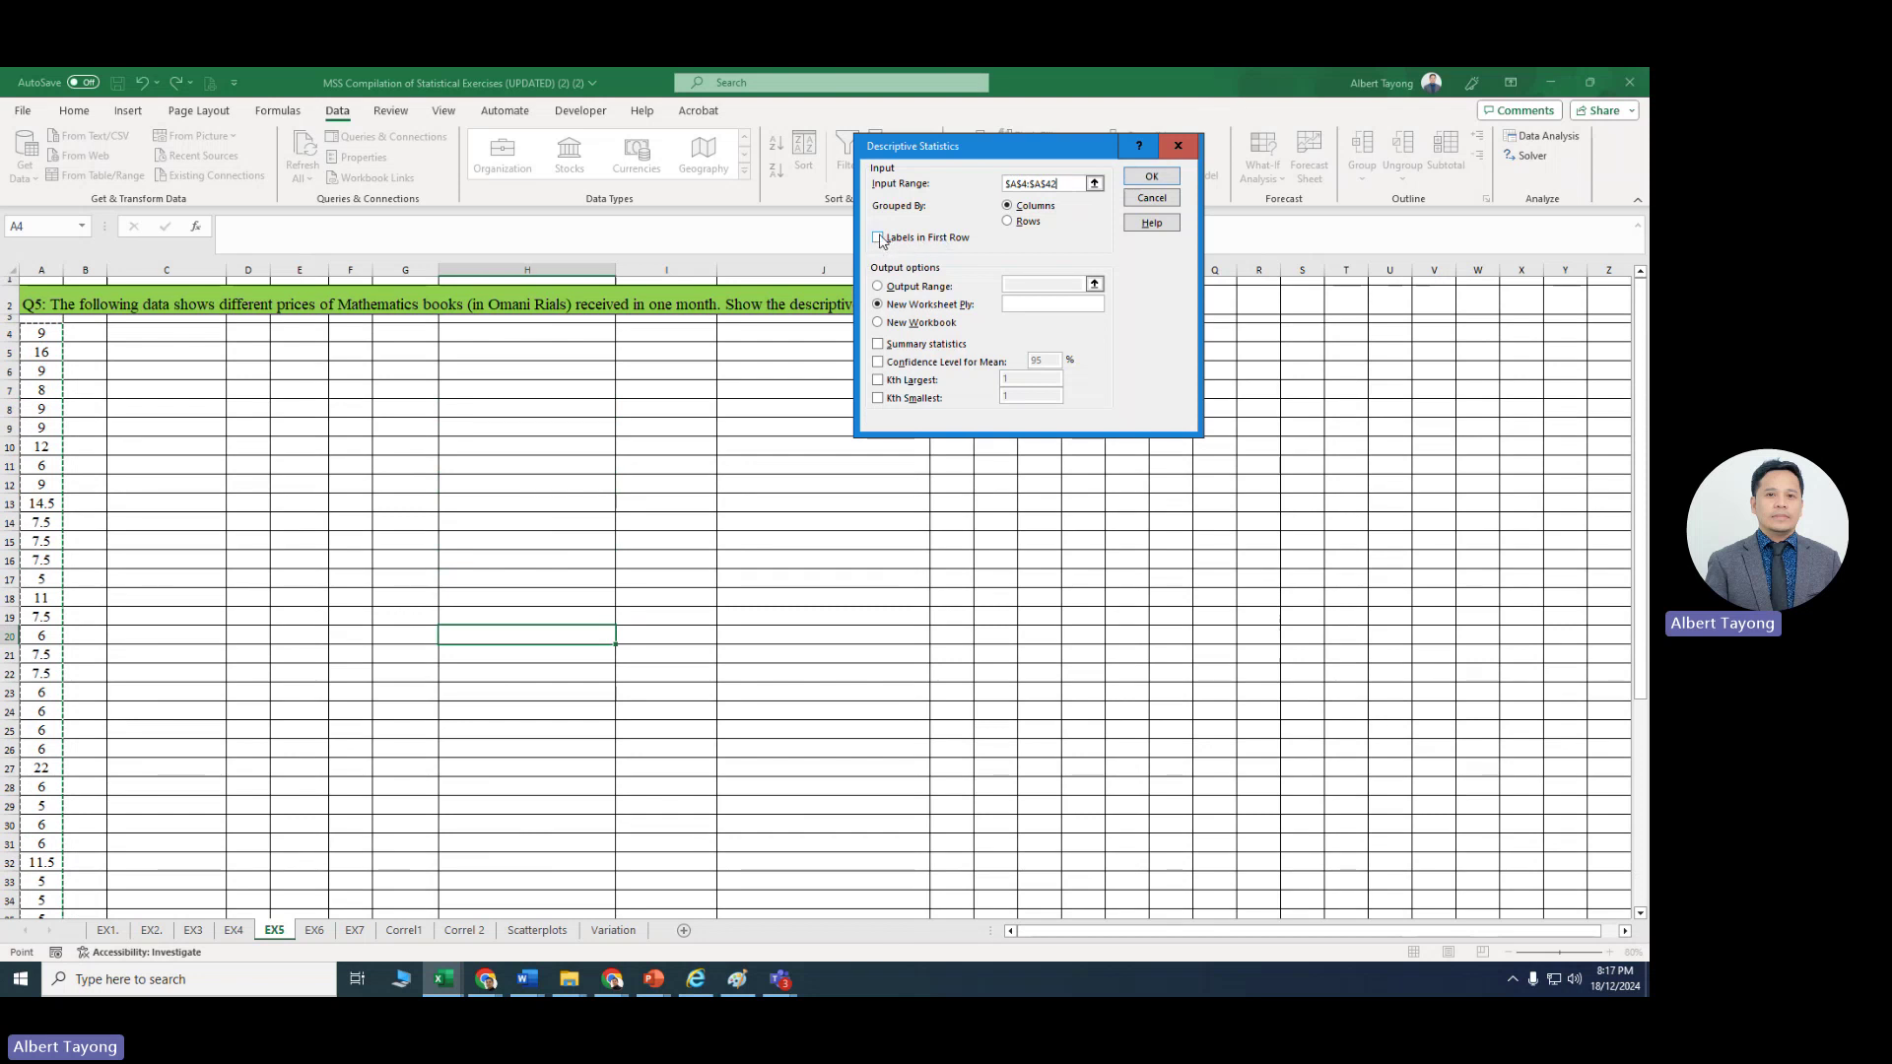
Step: Direct the descriptive statistics output to cell C5 and try running the analysis without any statistical option
left_click(910, 286)
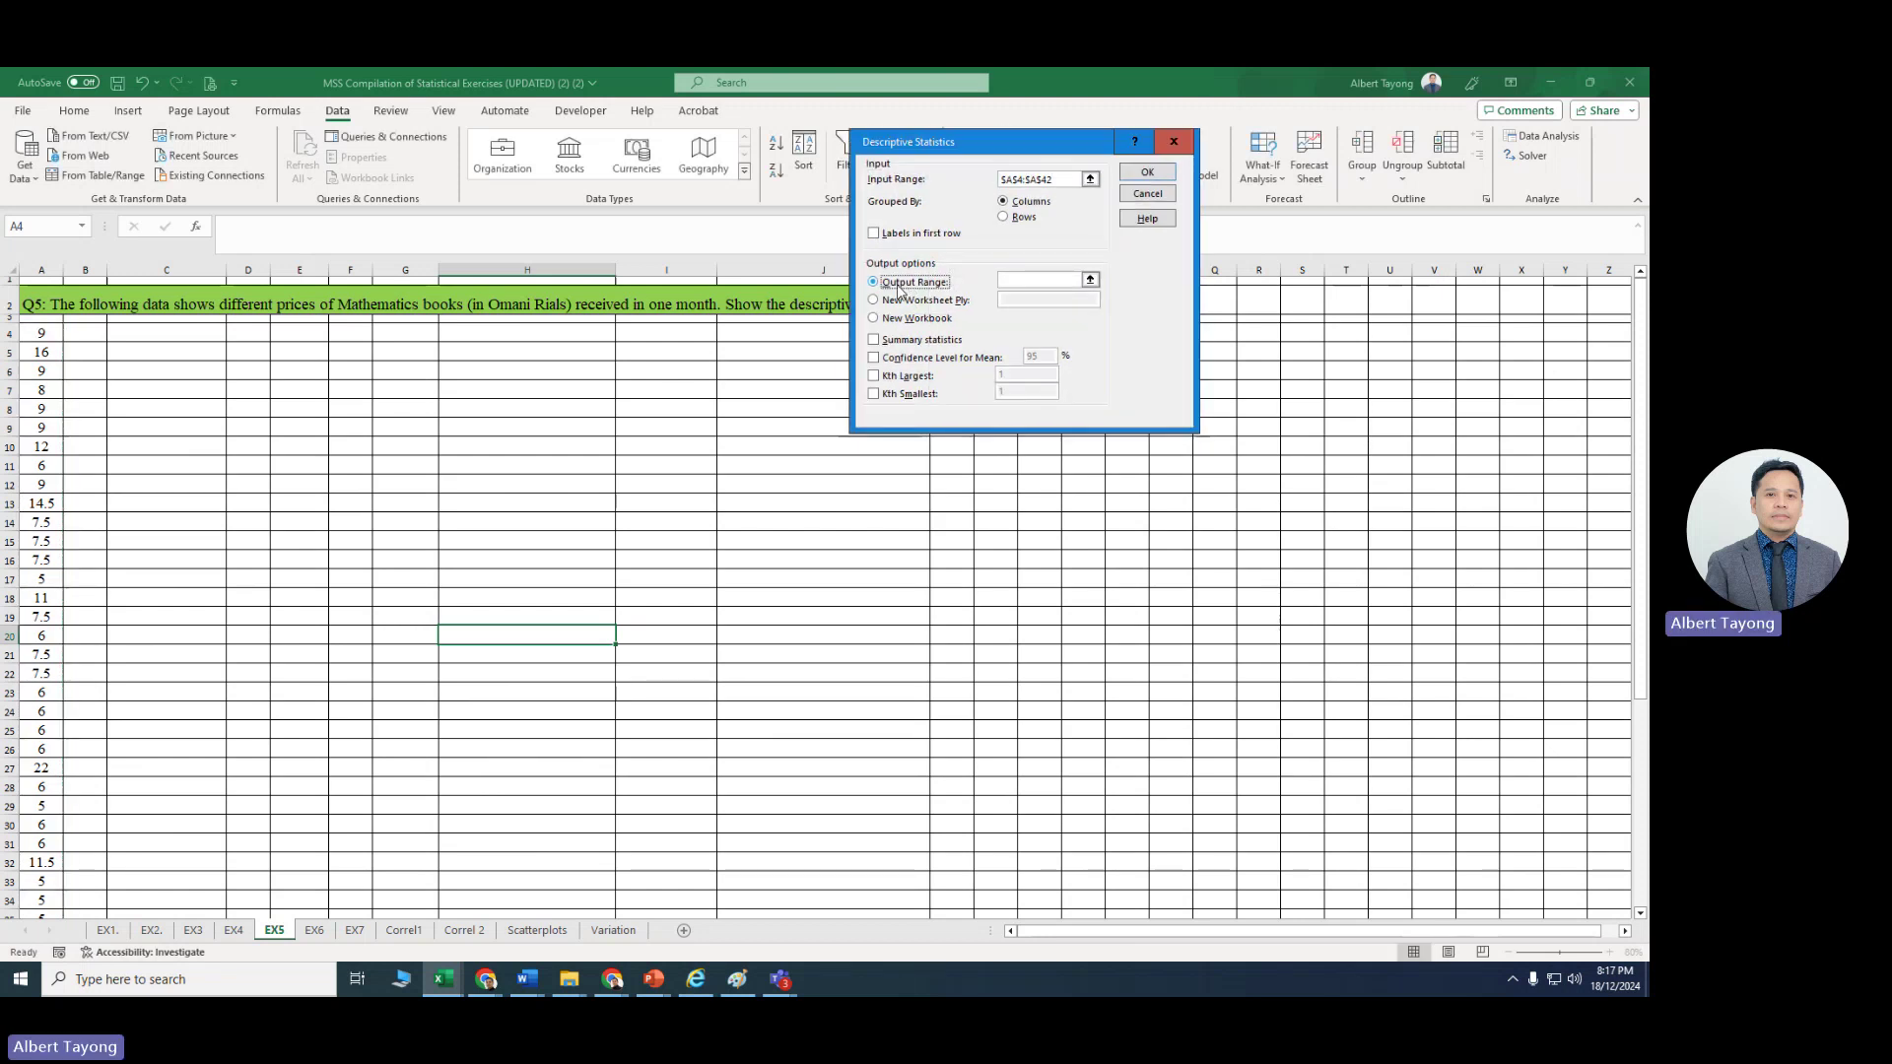
left_click(1031, 282)
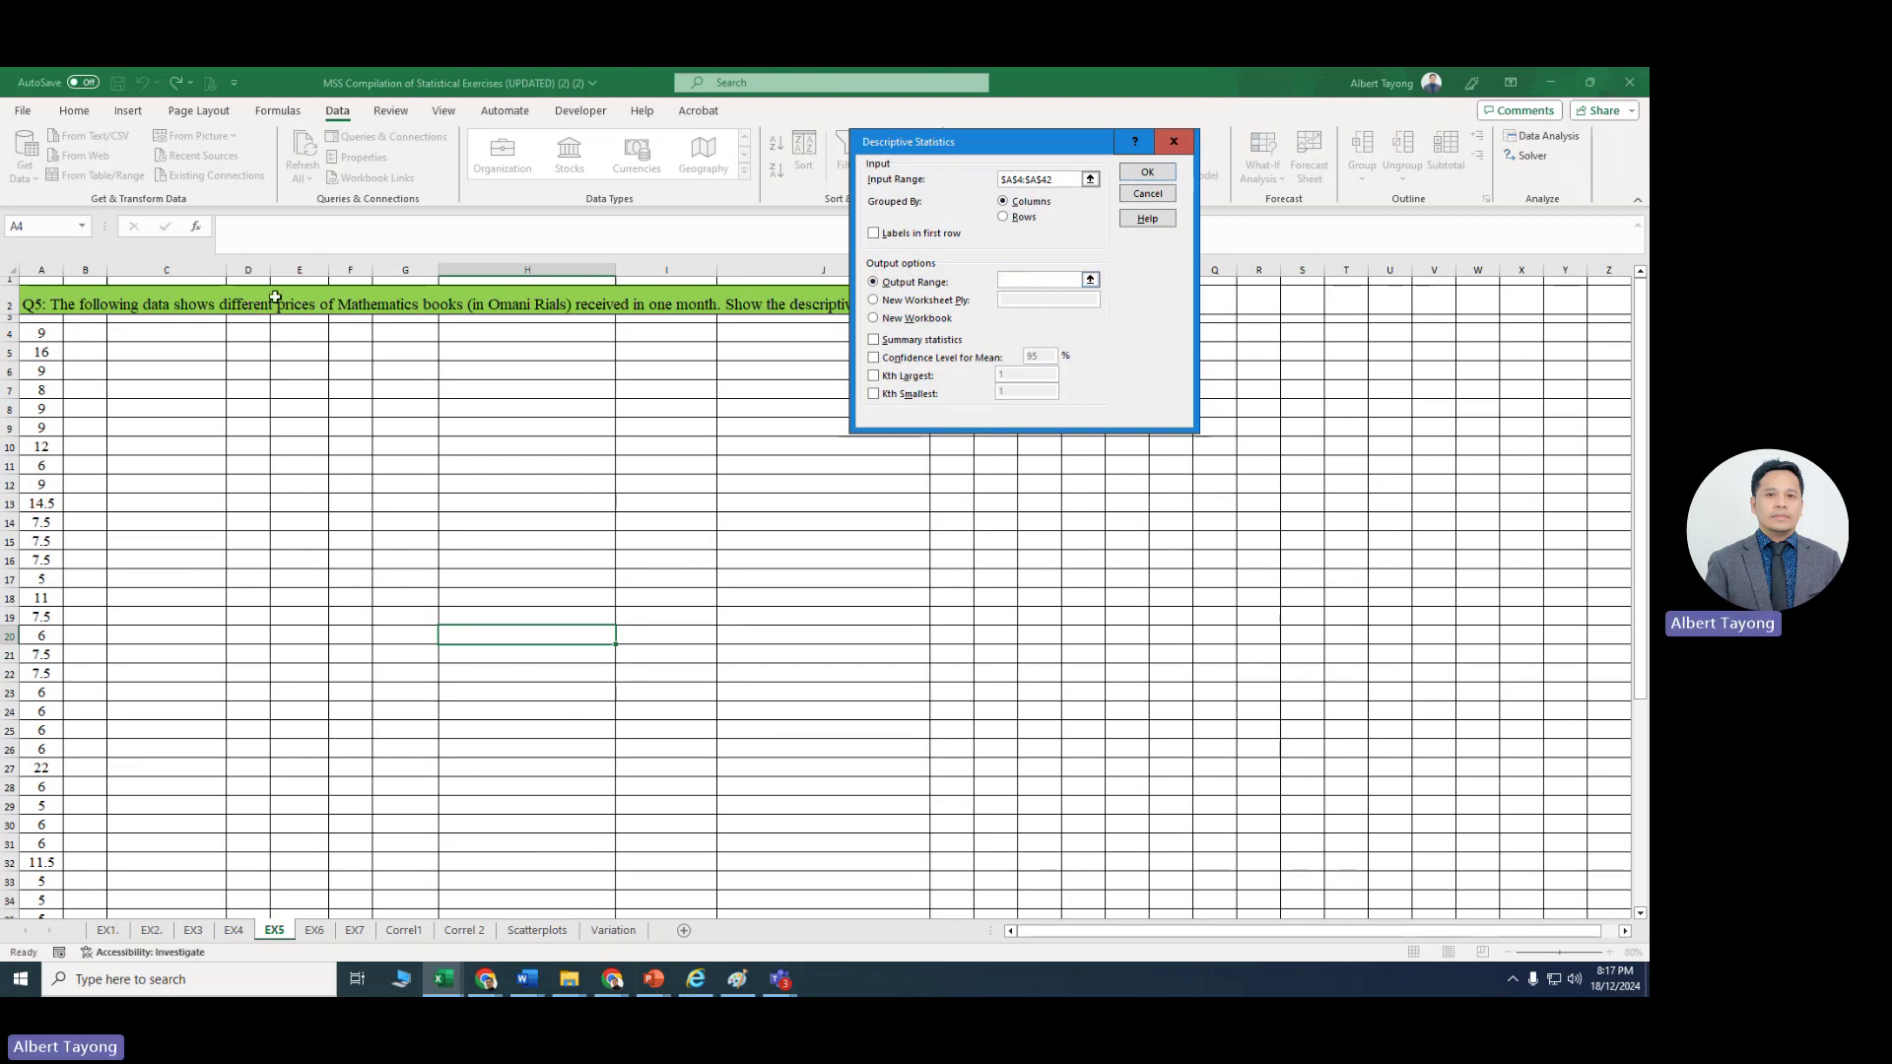
left_click(212, 351)
left_click(1148, 173)
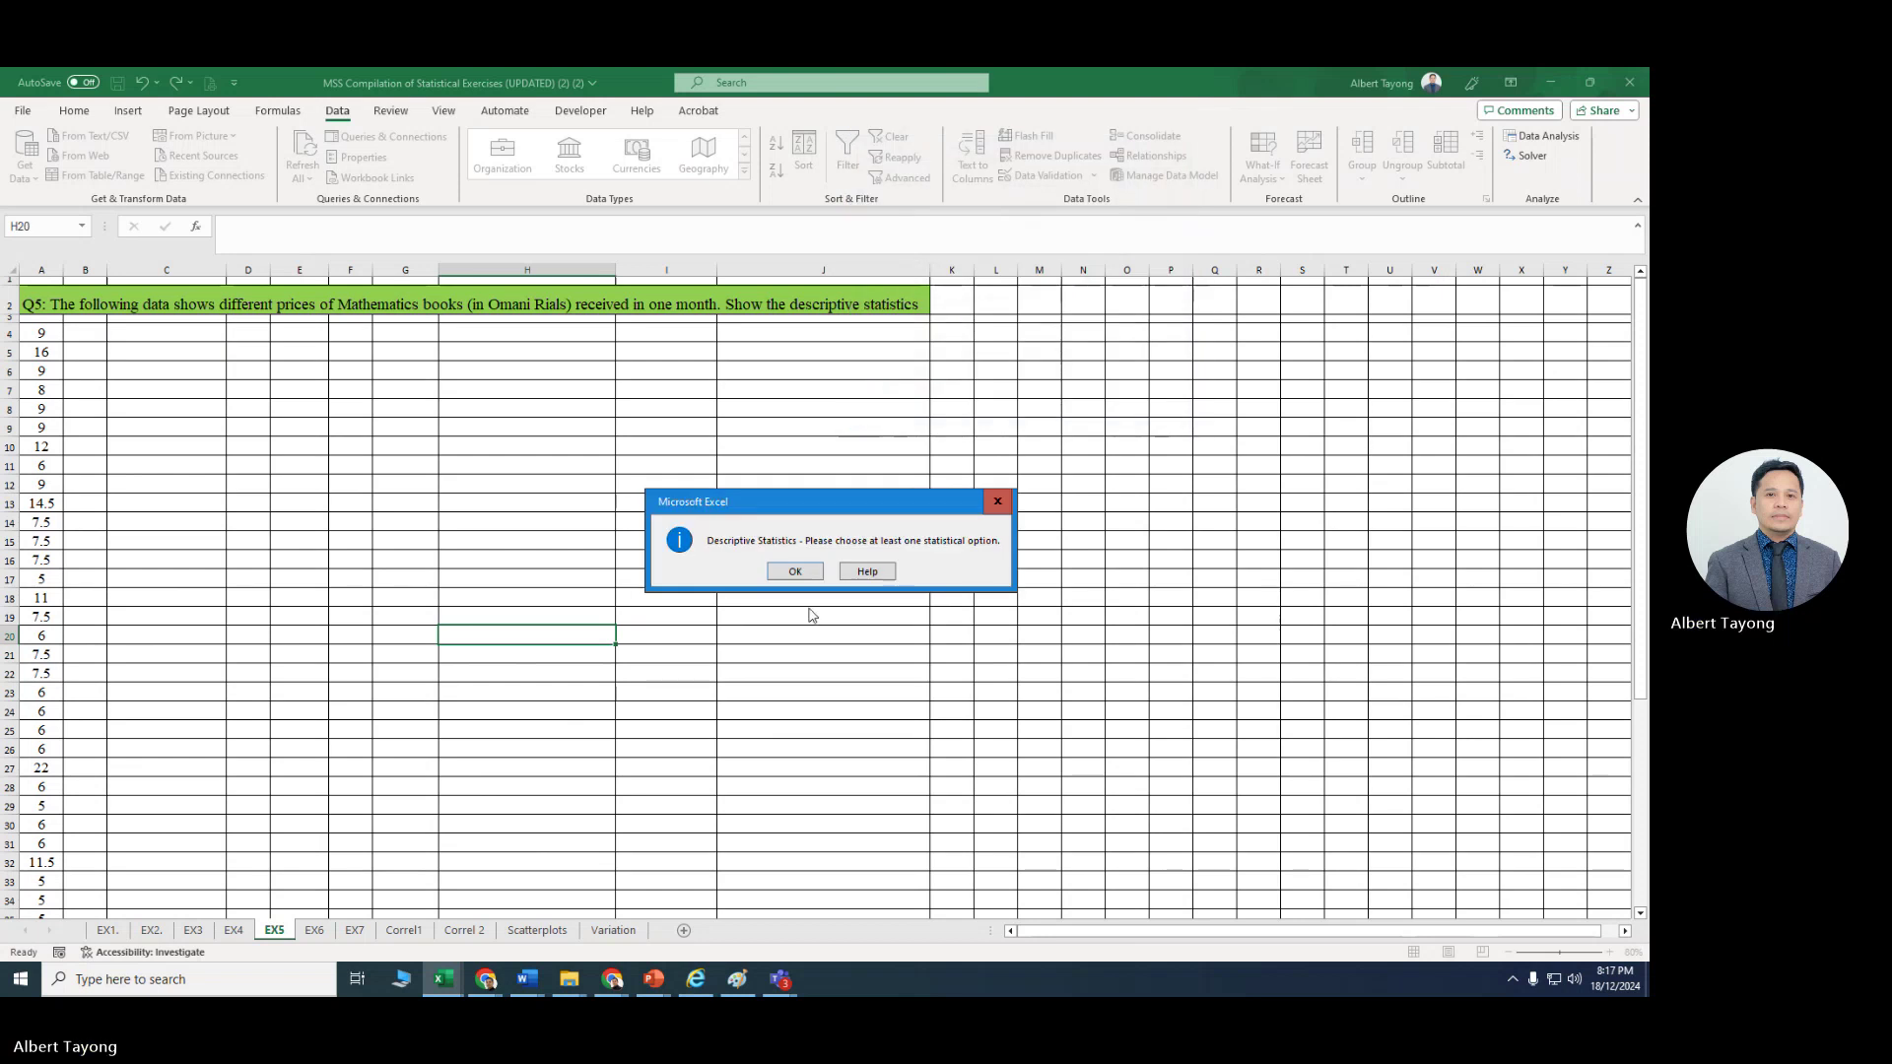
left_click(794, 573)
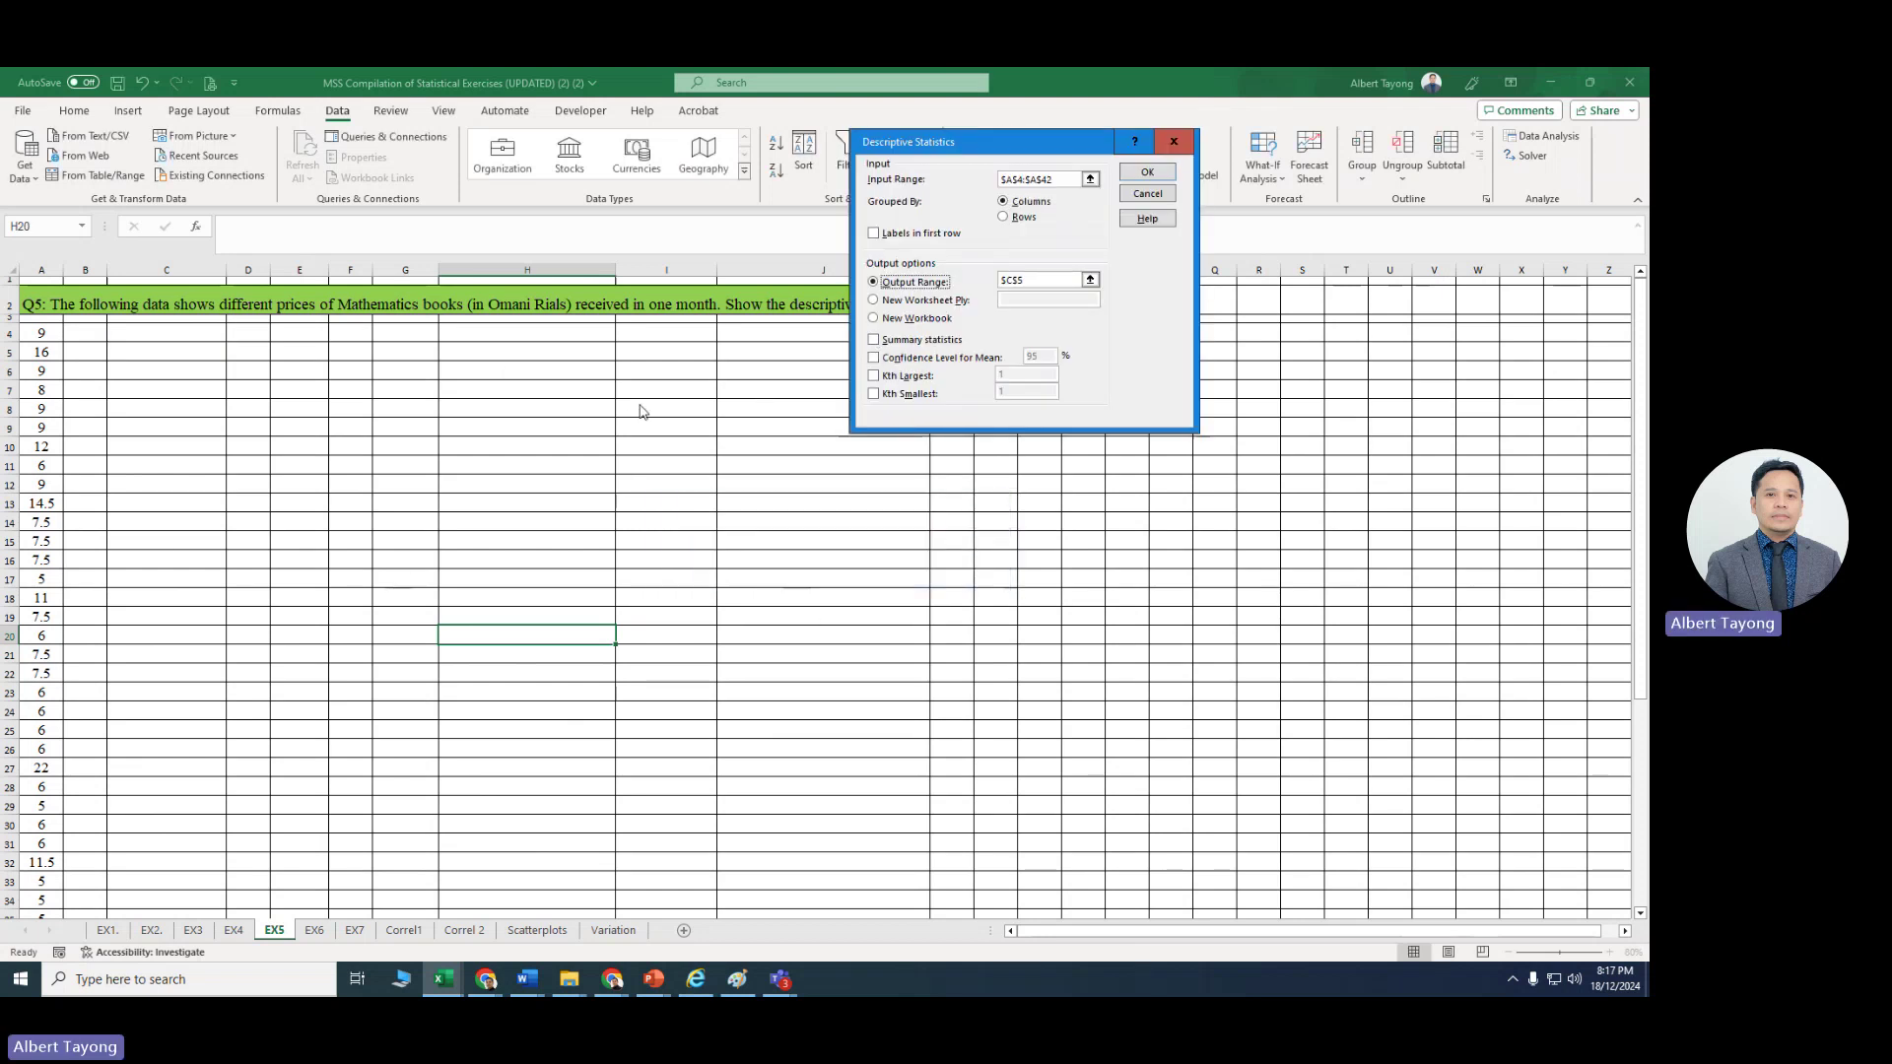
Step: Include summary statistics and a 95% confidence level for the mean, and generate the results table
left_click(873, 358)
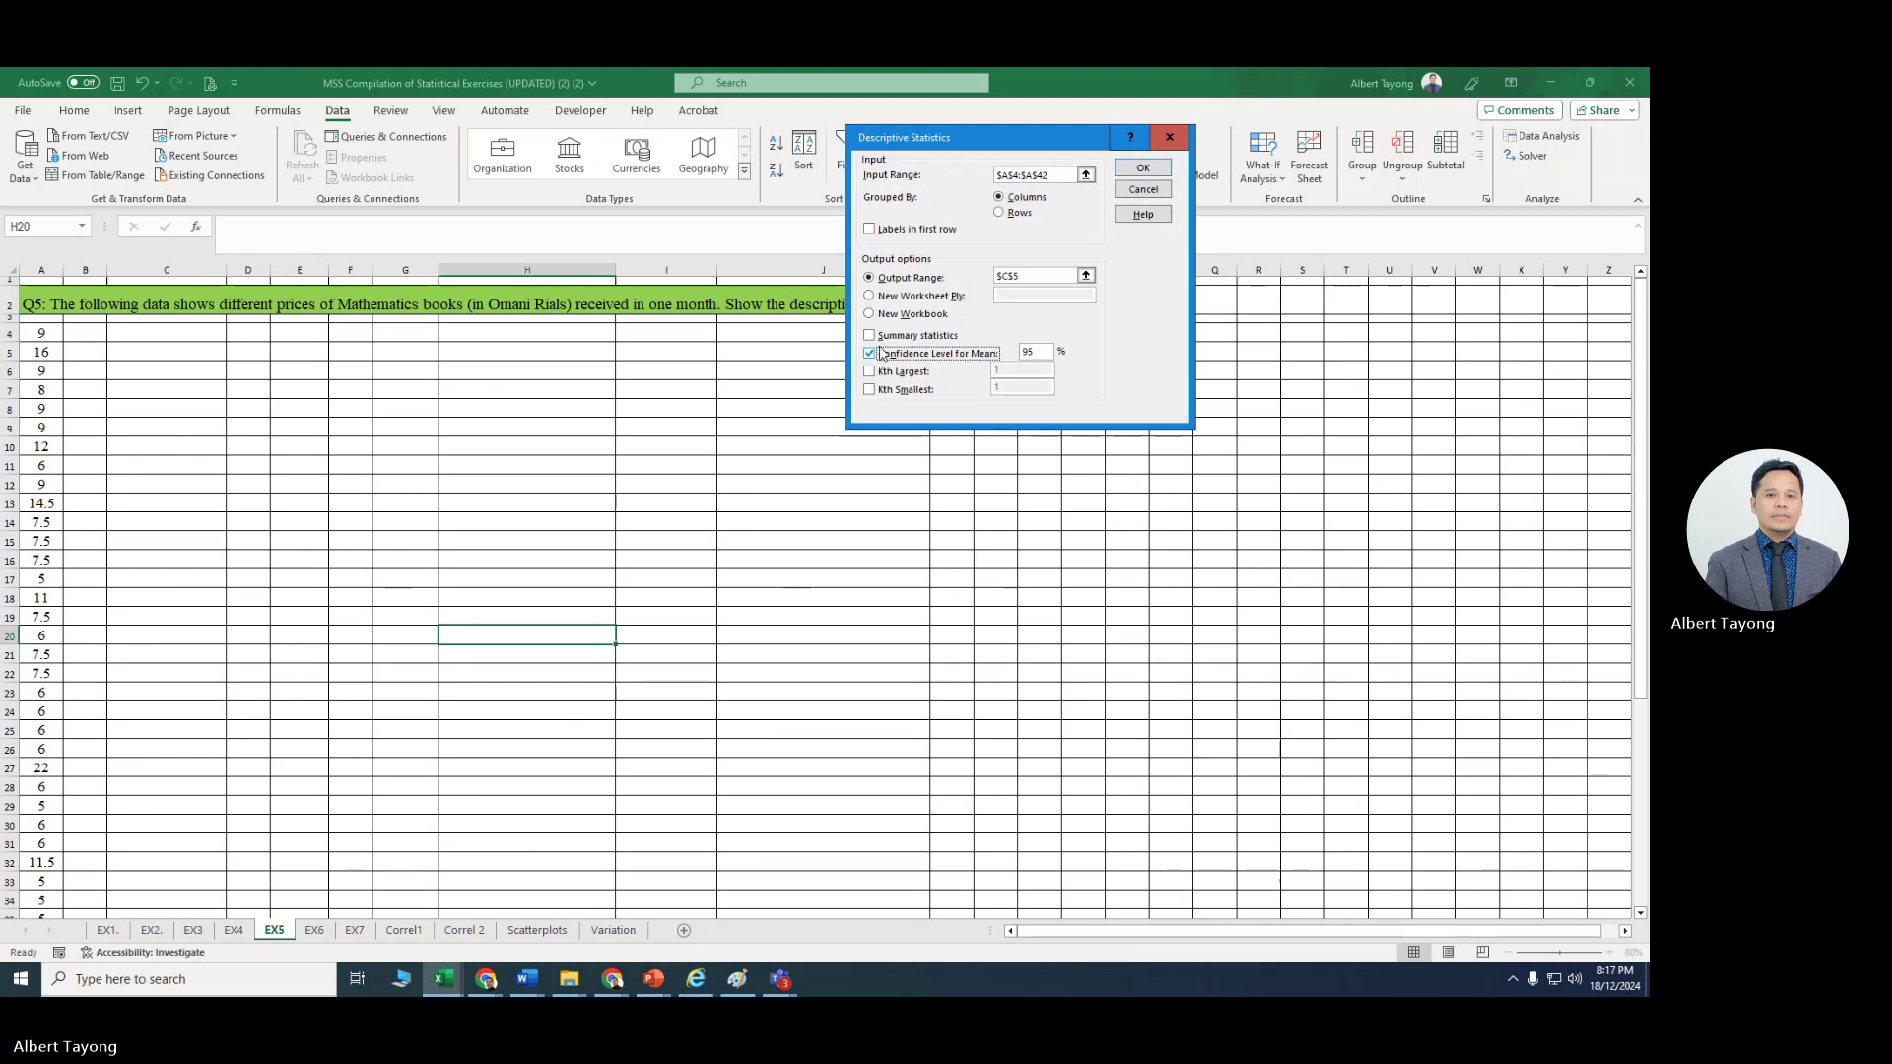
left_click(875, 339)
left_click(1143, 171)
left_click(183, 541)
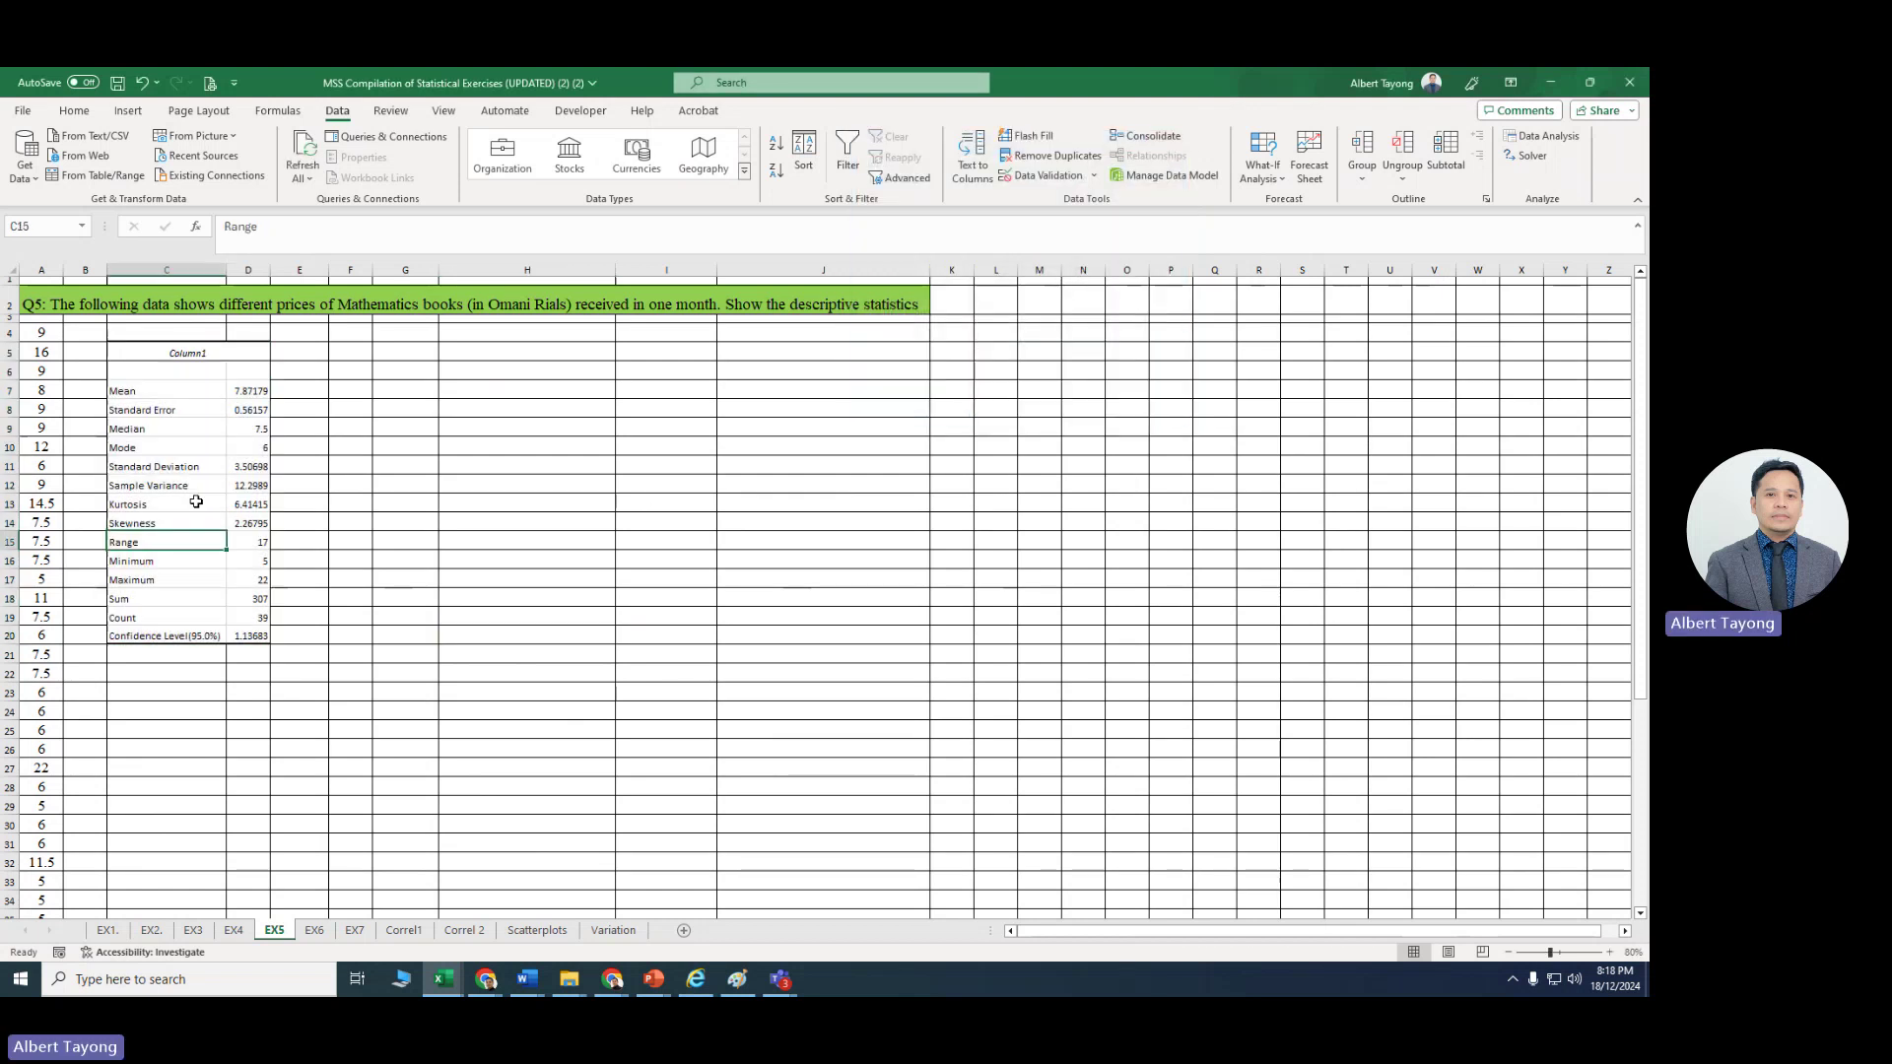
Step: Widen columns C and D of the results table to show the statistics with more decimals
double_click(265, 273)
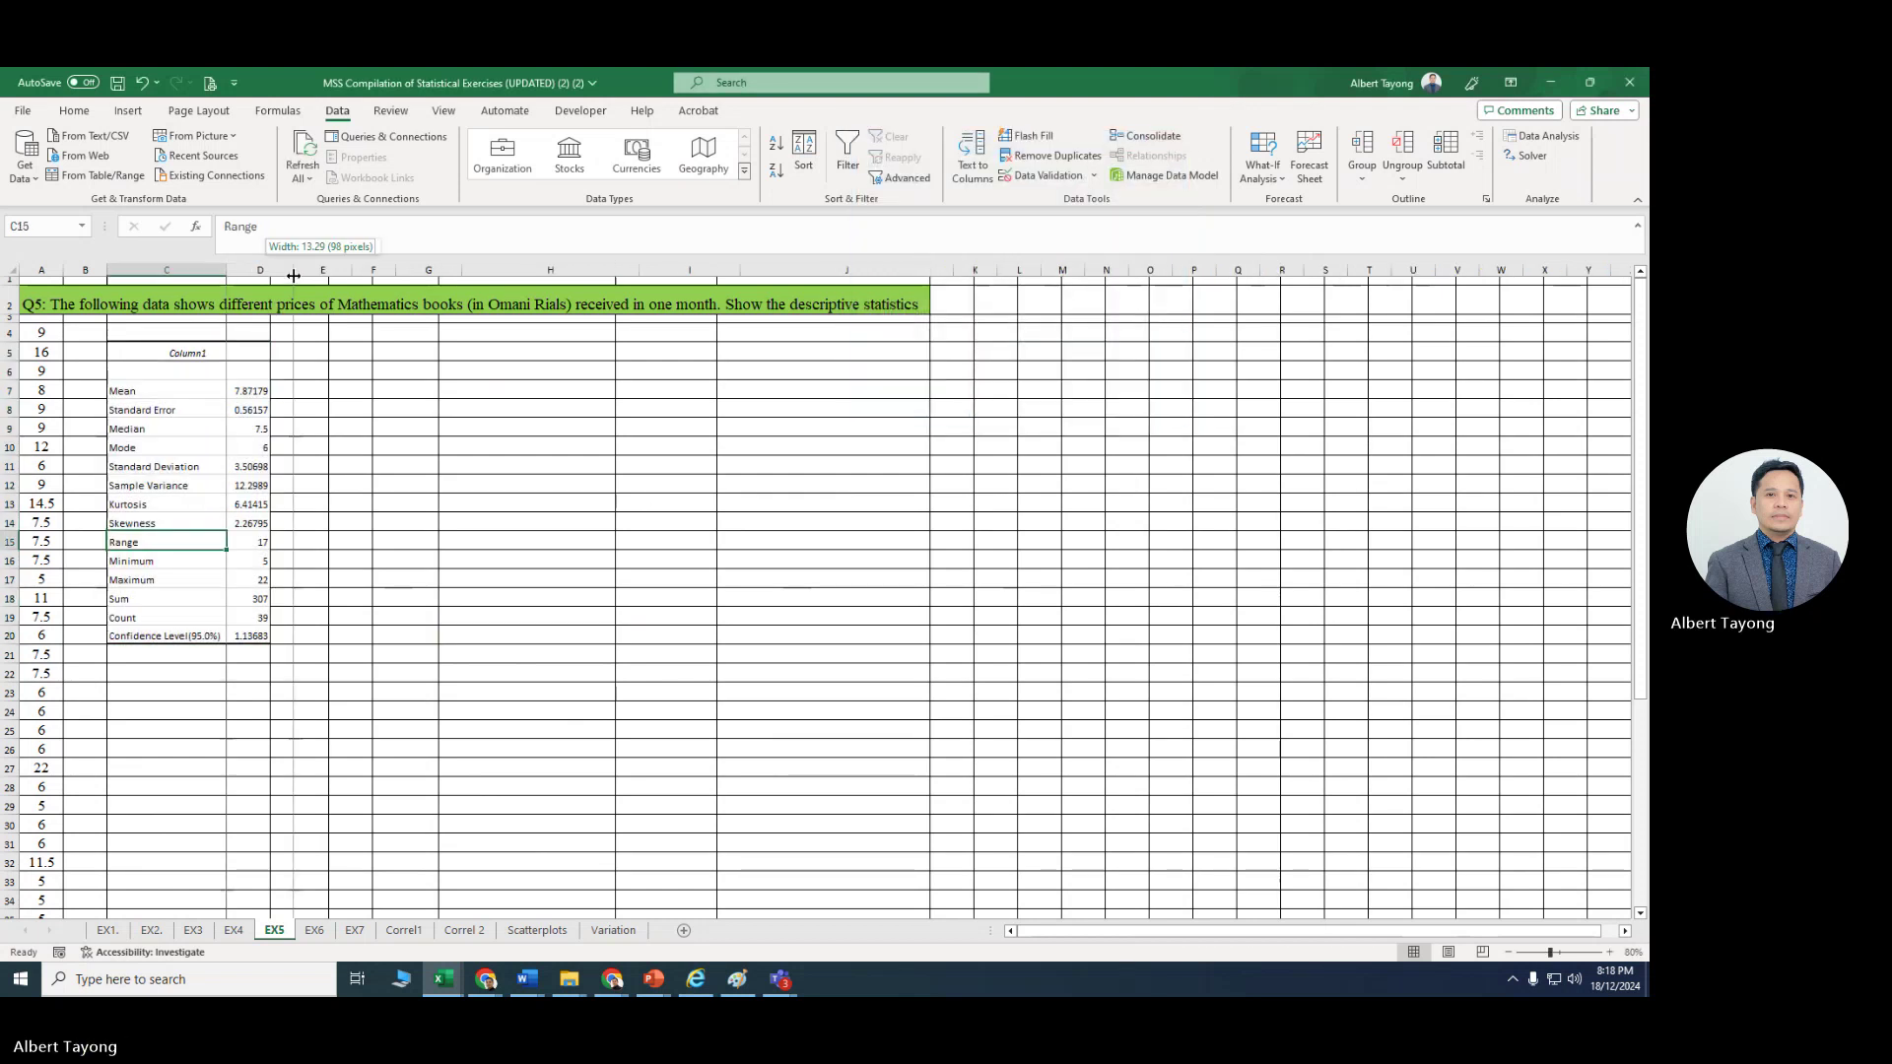
left_click(328, 467)
left_click_drag(249, 269, 250, 269)
left_click(402, 408)
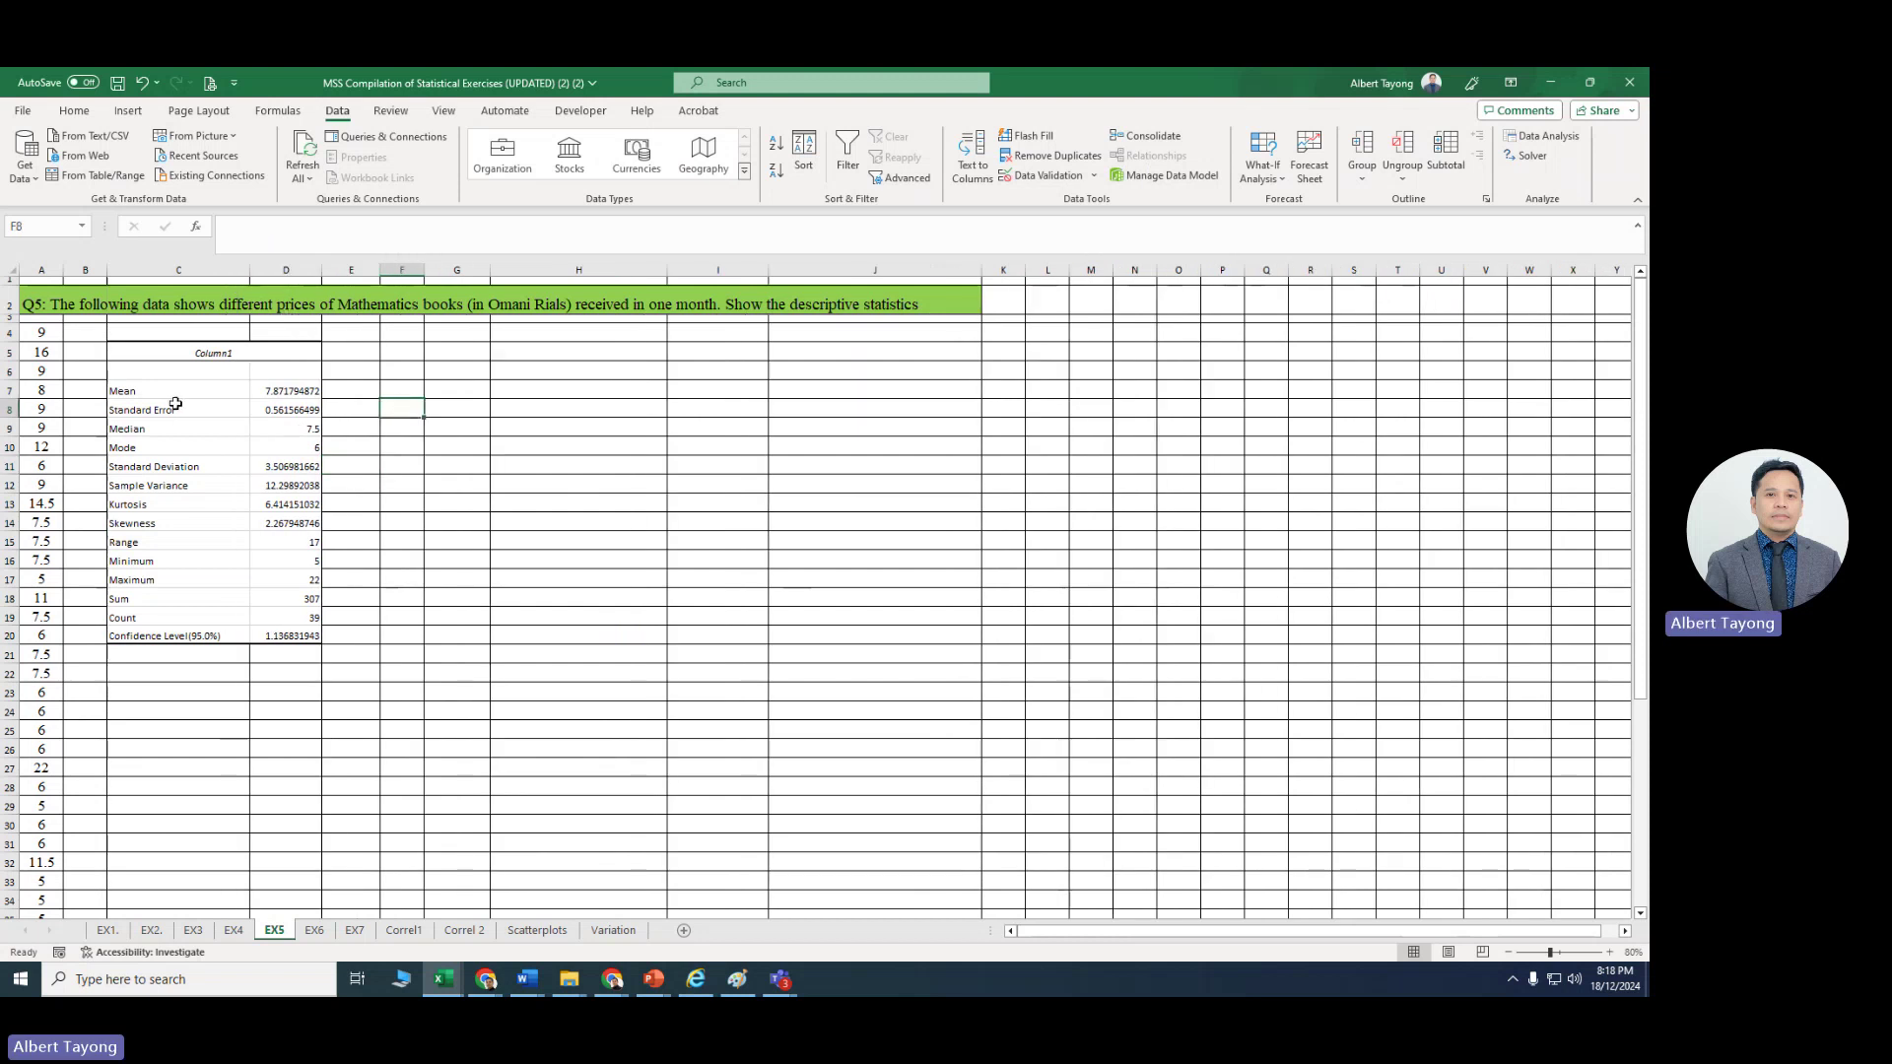
Step: Set the font size of the statistics labels and values in C7:D20 to 18
left_click_drag(176, 392, 295, 635)
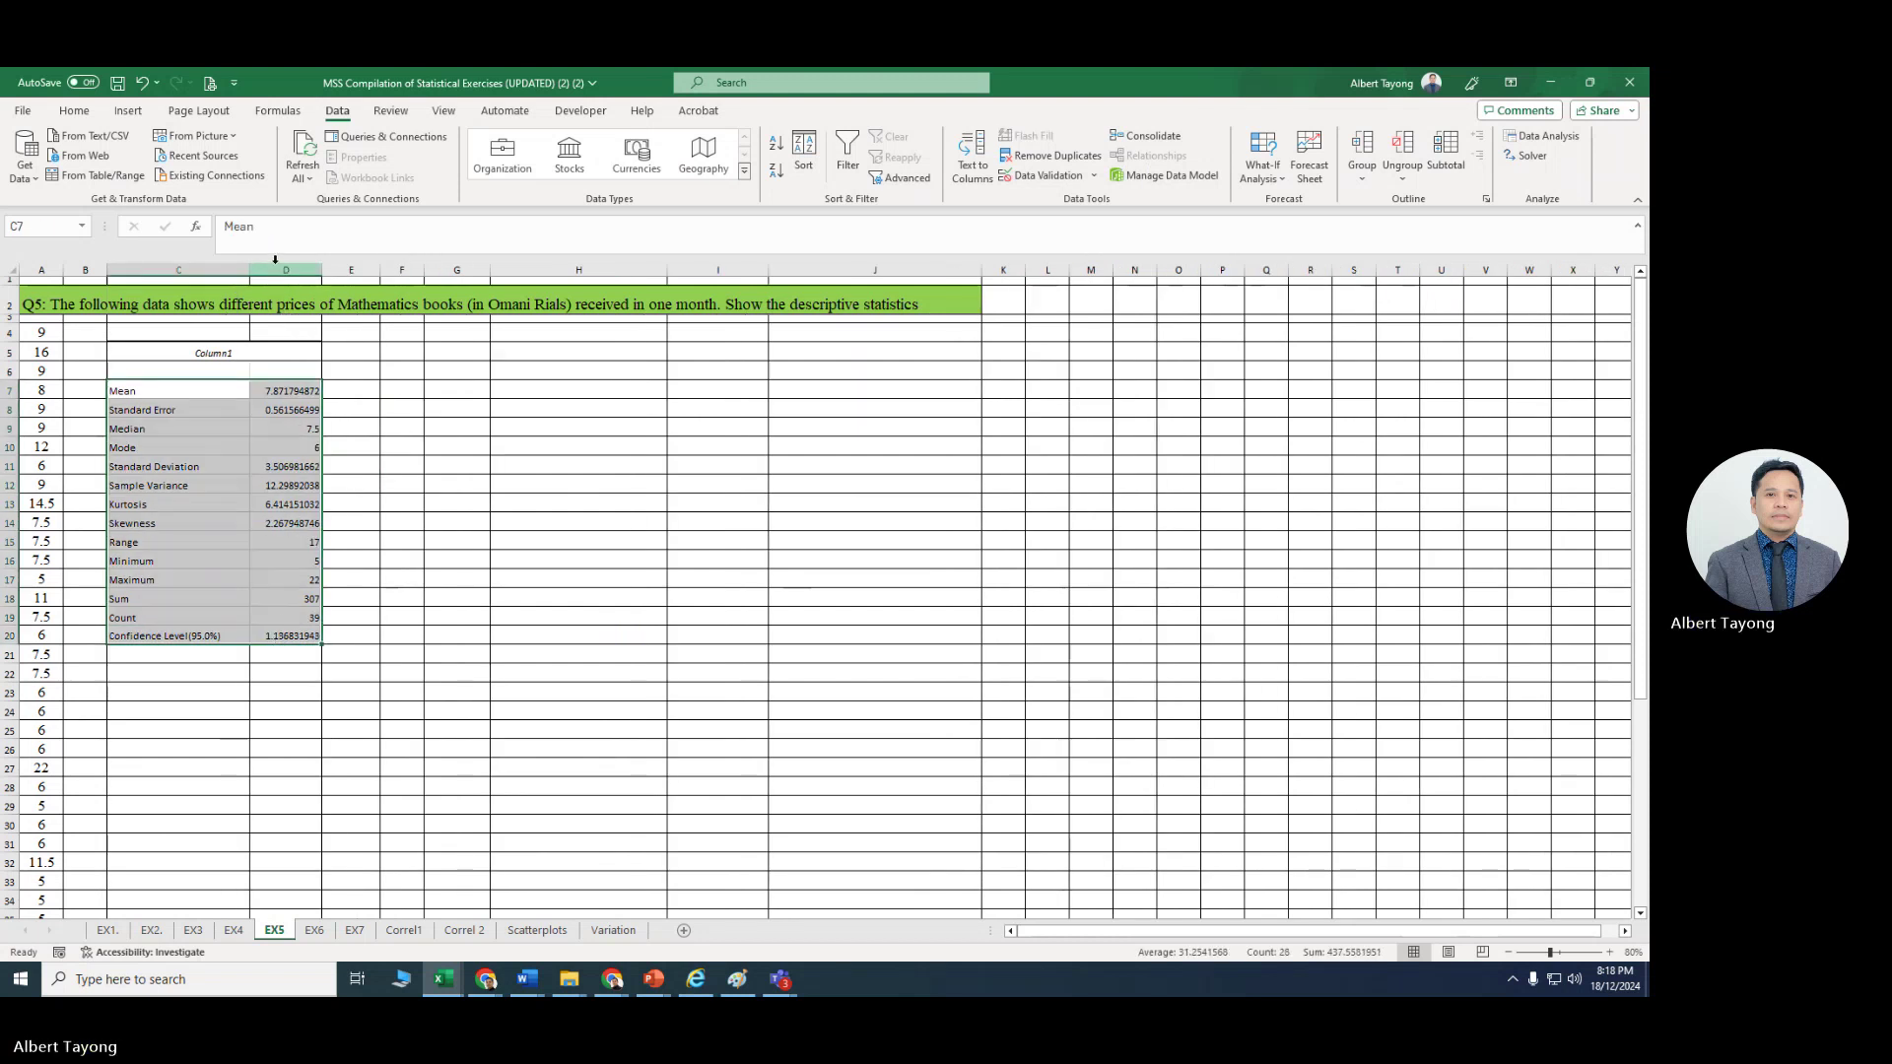
left_click(85, 115)
left_click(287, 143)
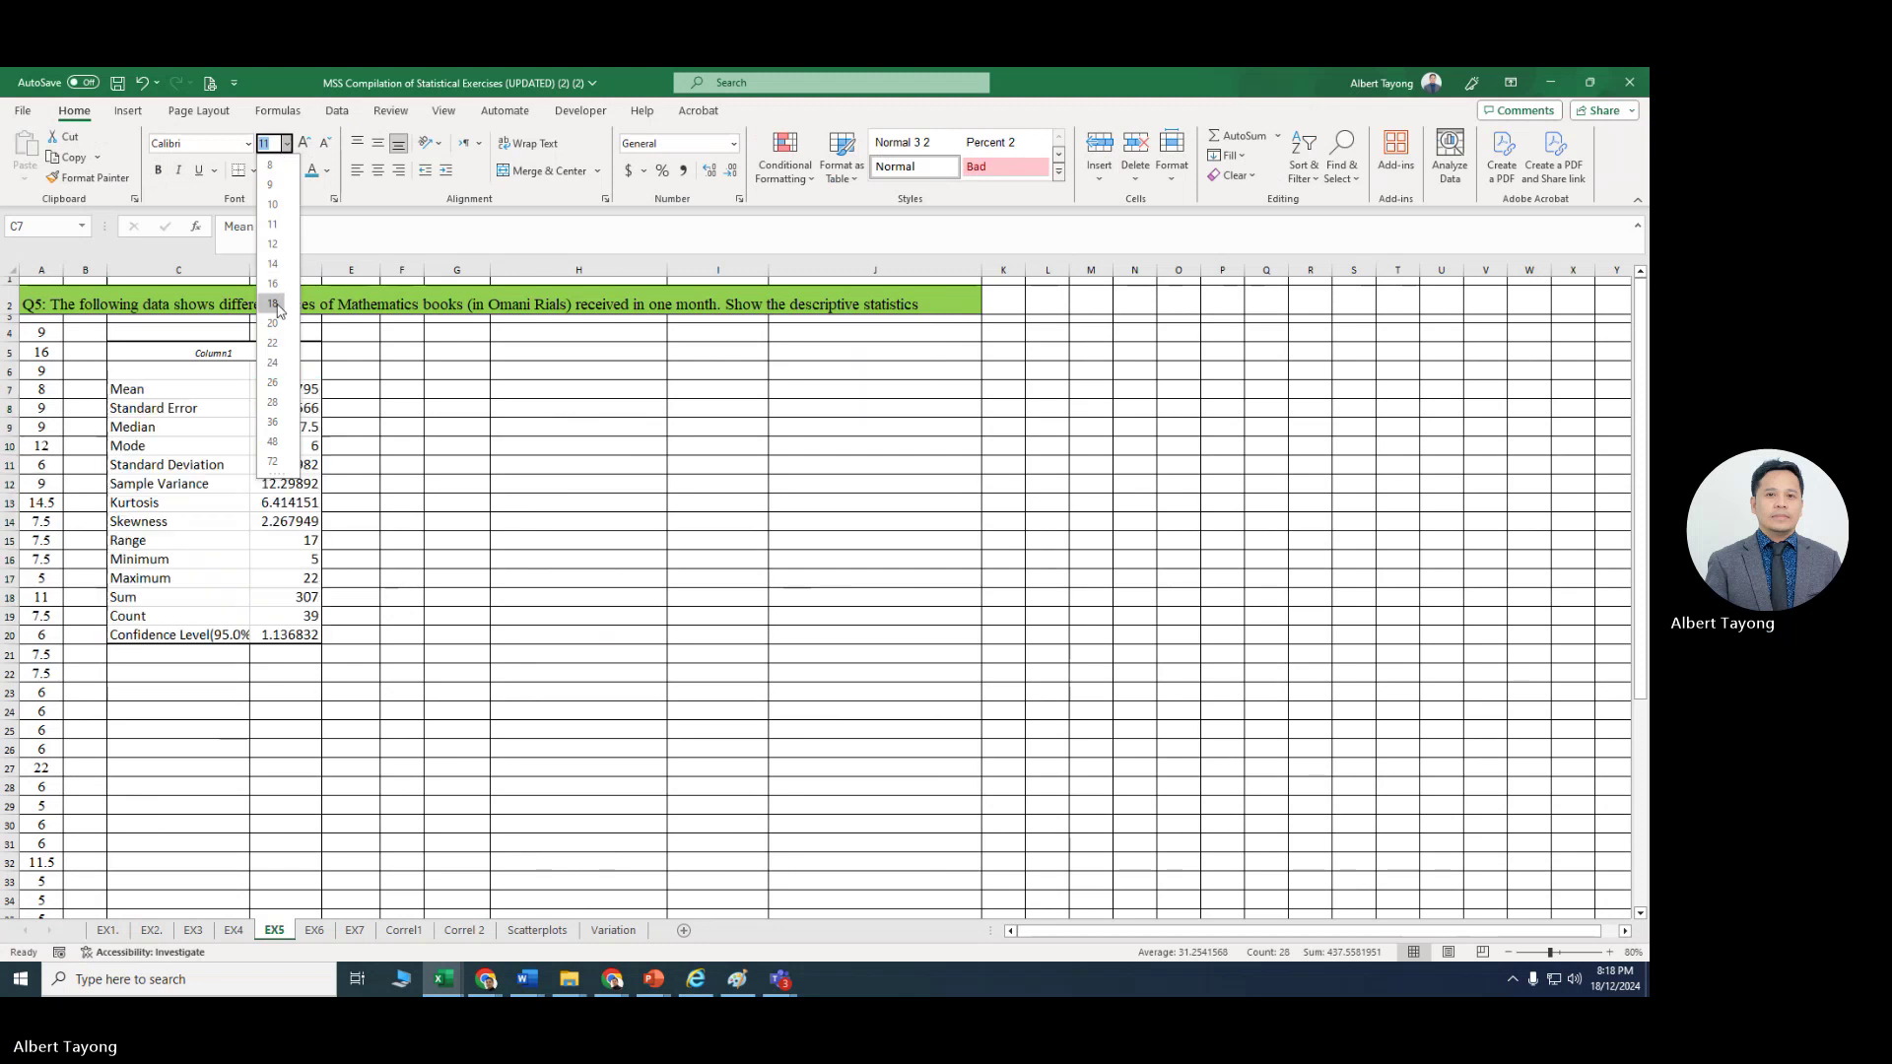
left_click(293, 325)
left_click(400, 541)
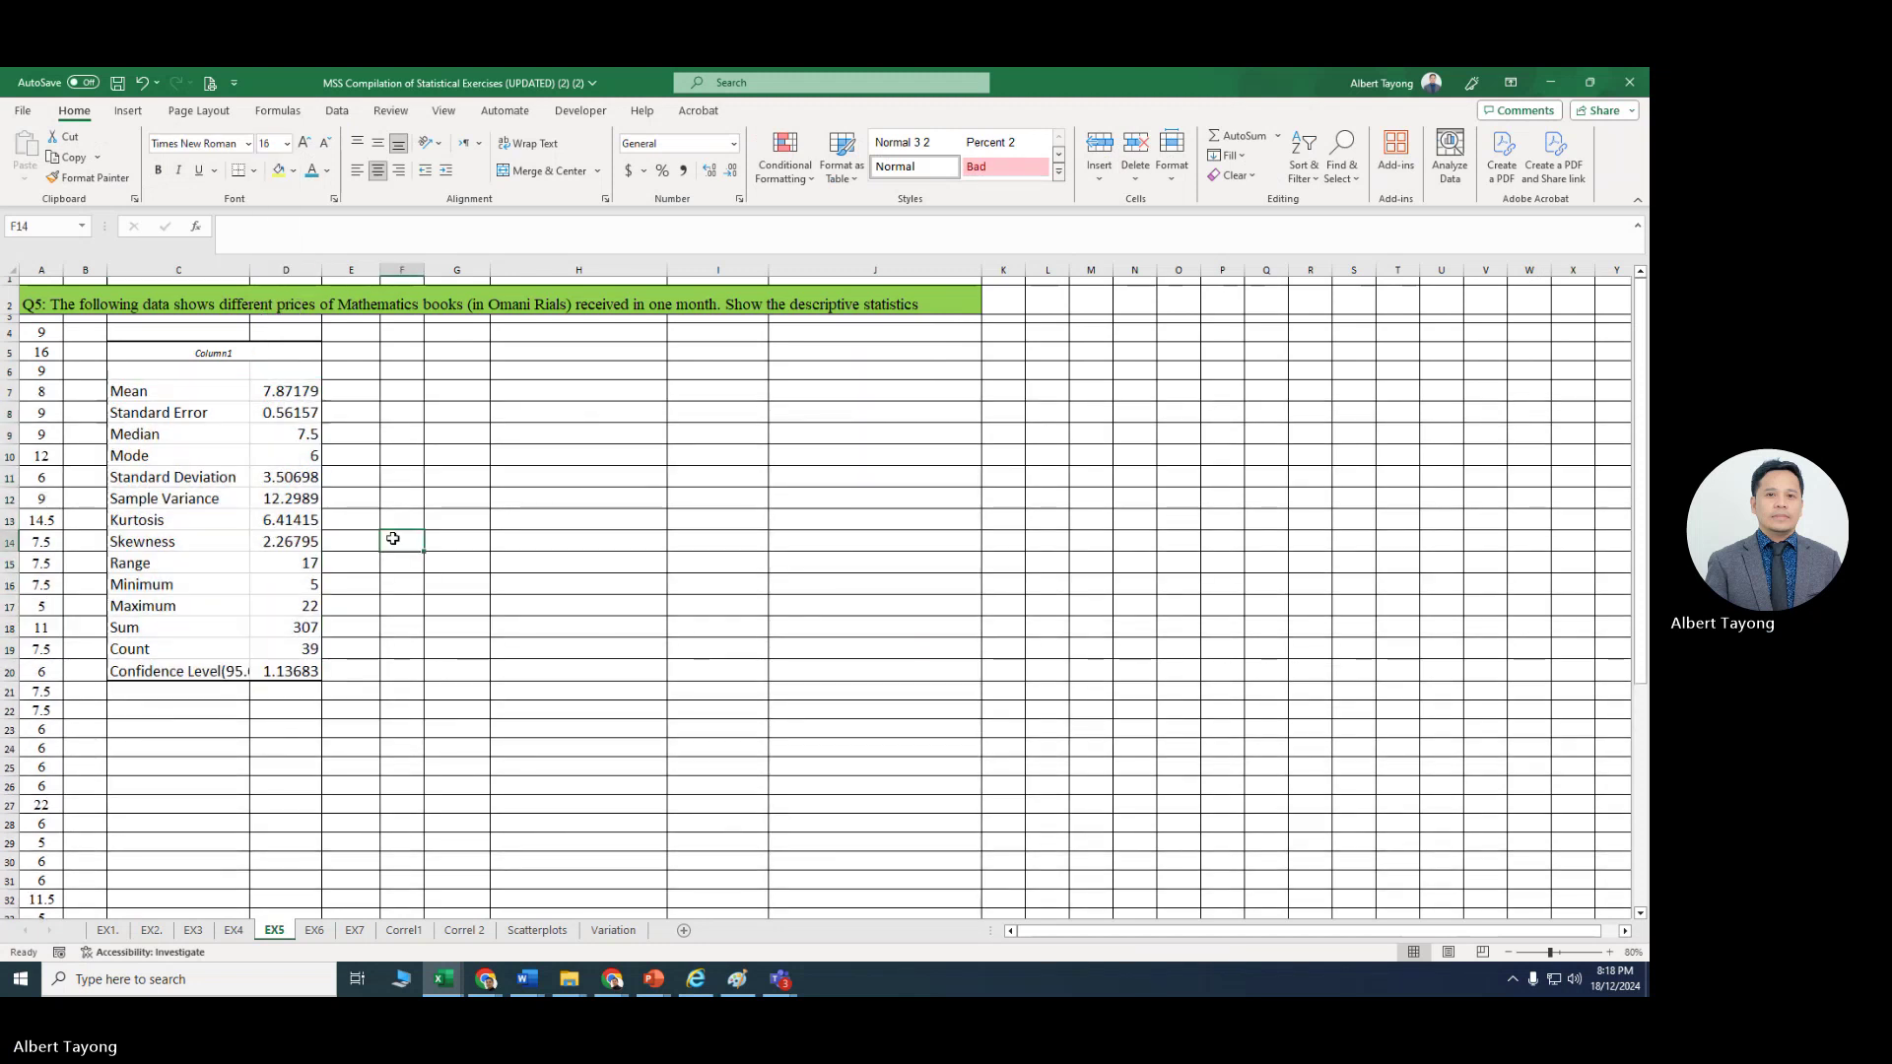
Step: Review the listed statistics one by one, from Mean through Mode, Sample Variance, Kurtosis and Range to Count
left_click(218, 394)
left_click(196, 431)
left_click(165, 456)
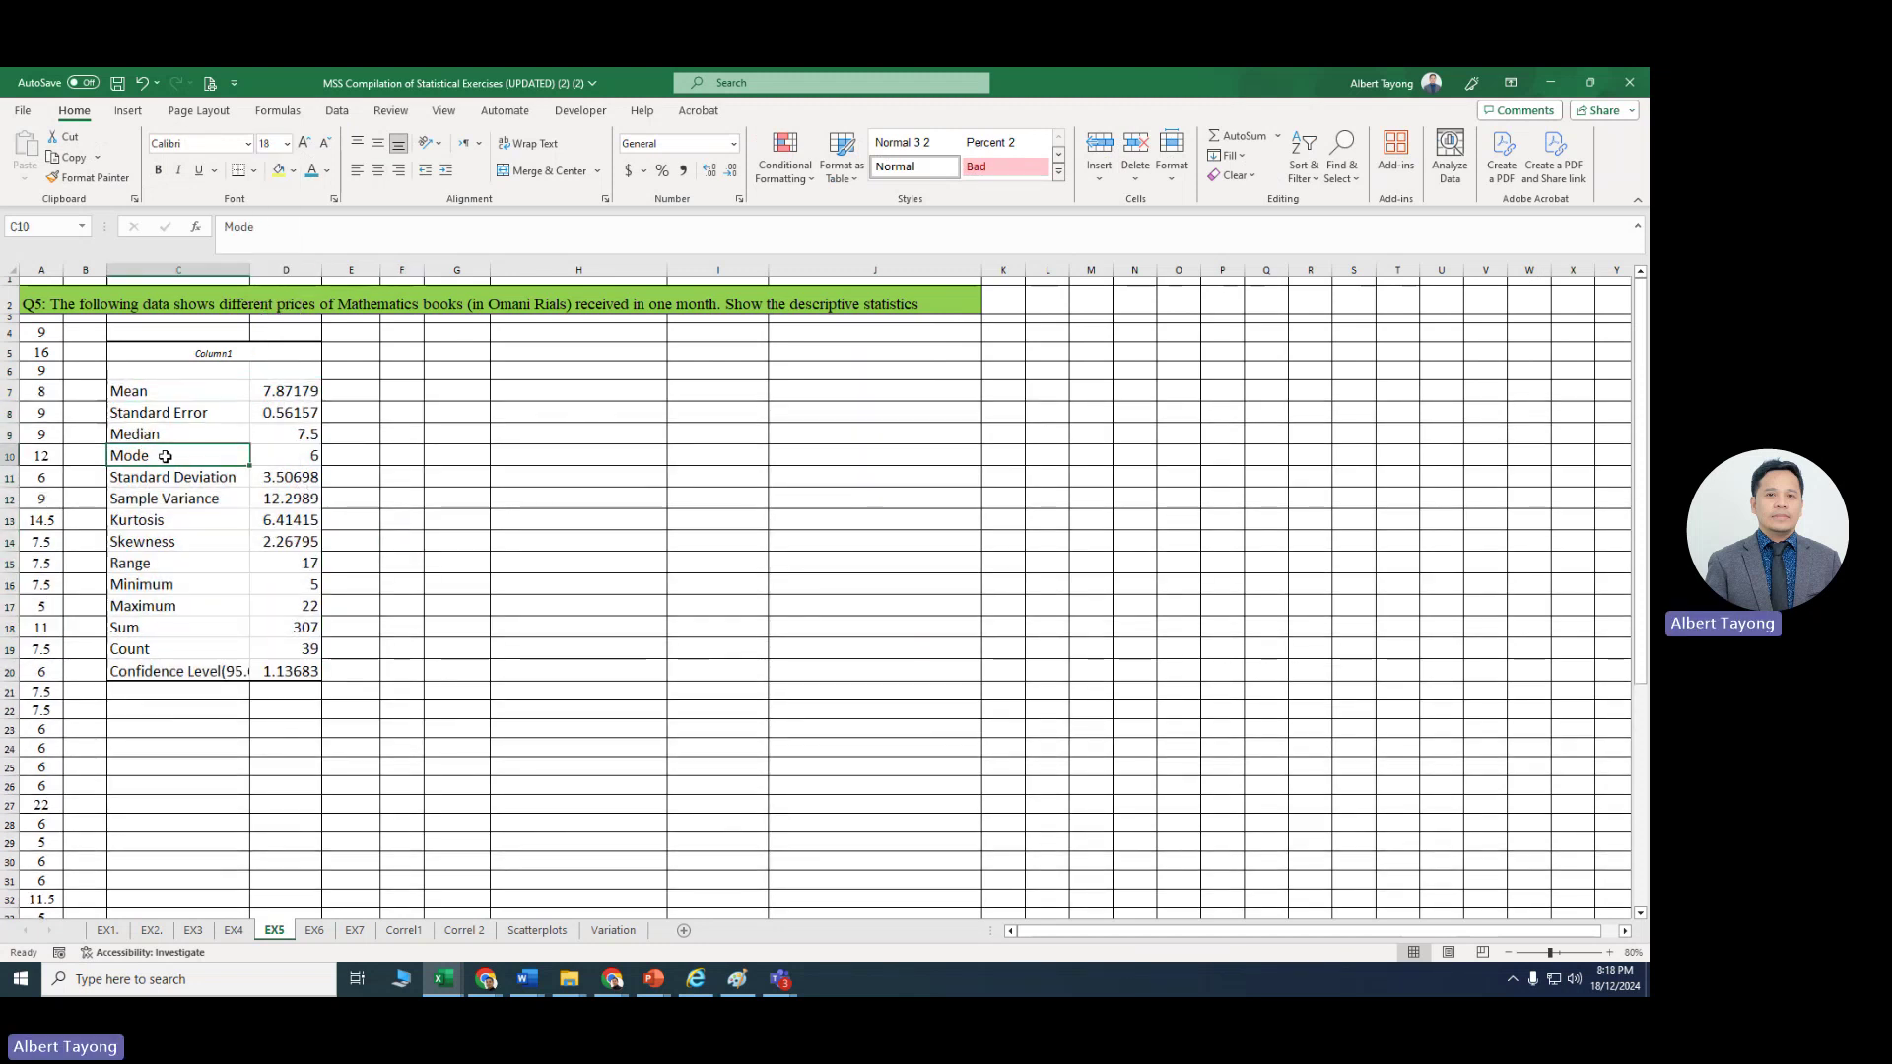
left_click(172, 483)
left_click(191, 501)
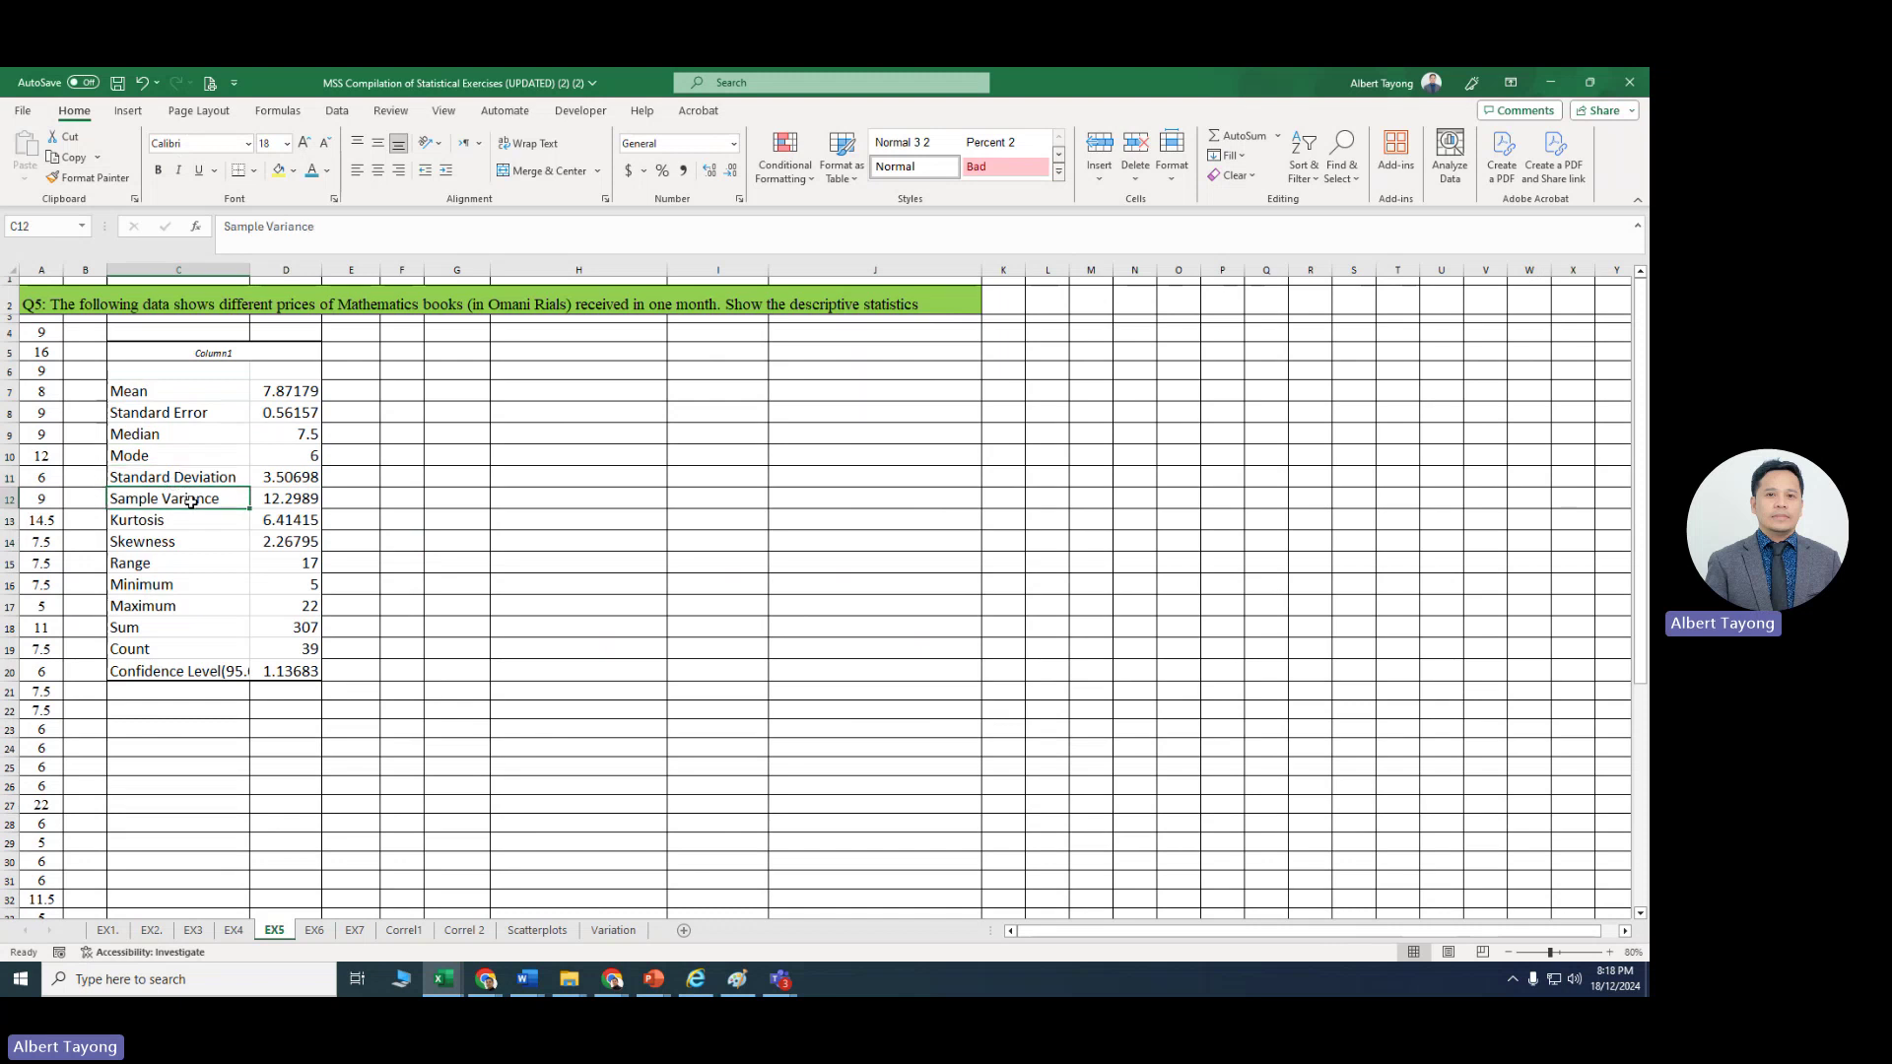
left_click(194, 540)
left_click(197, 520)
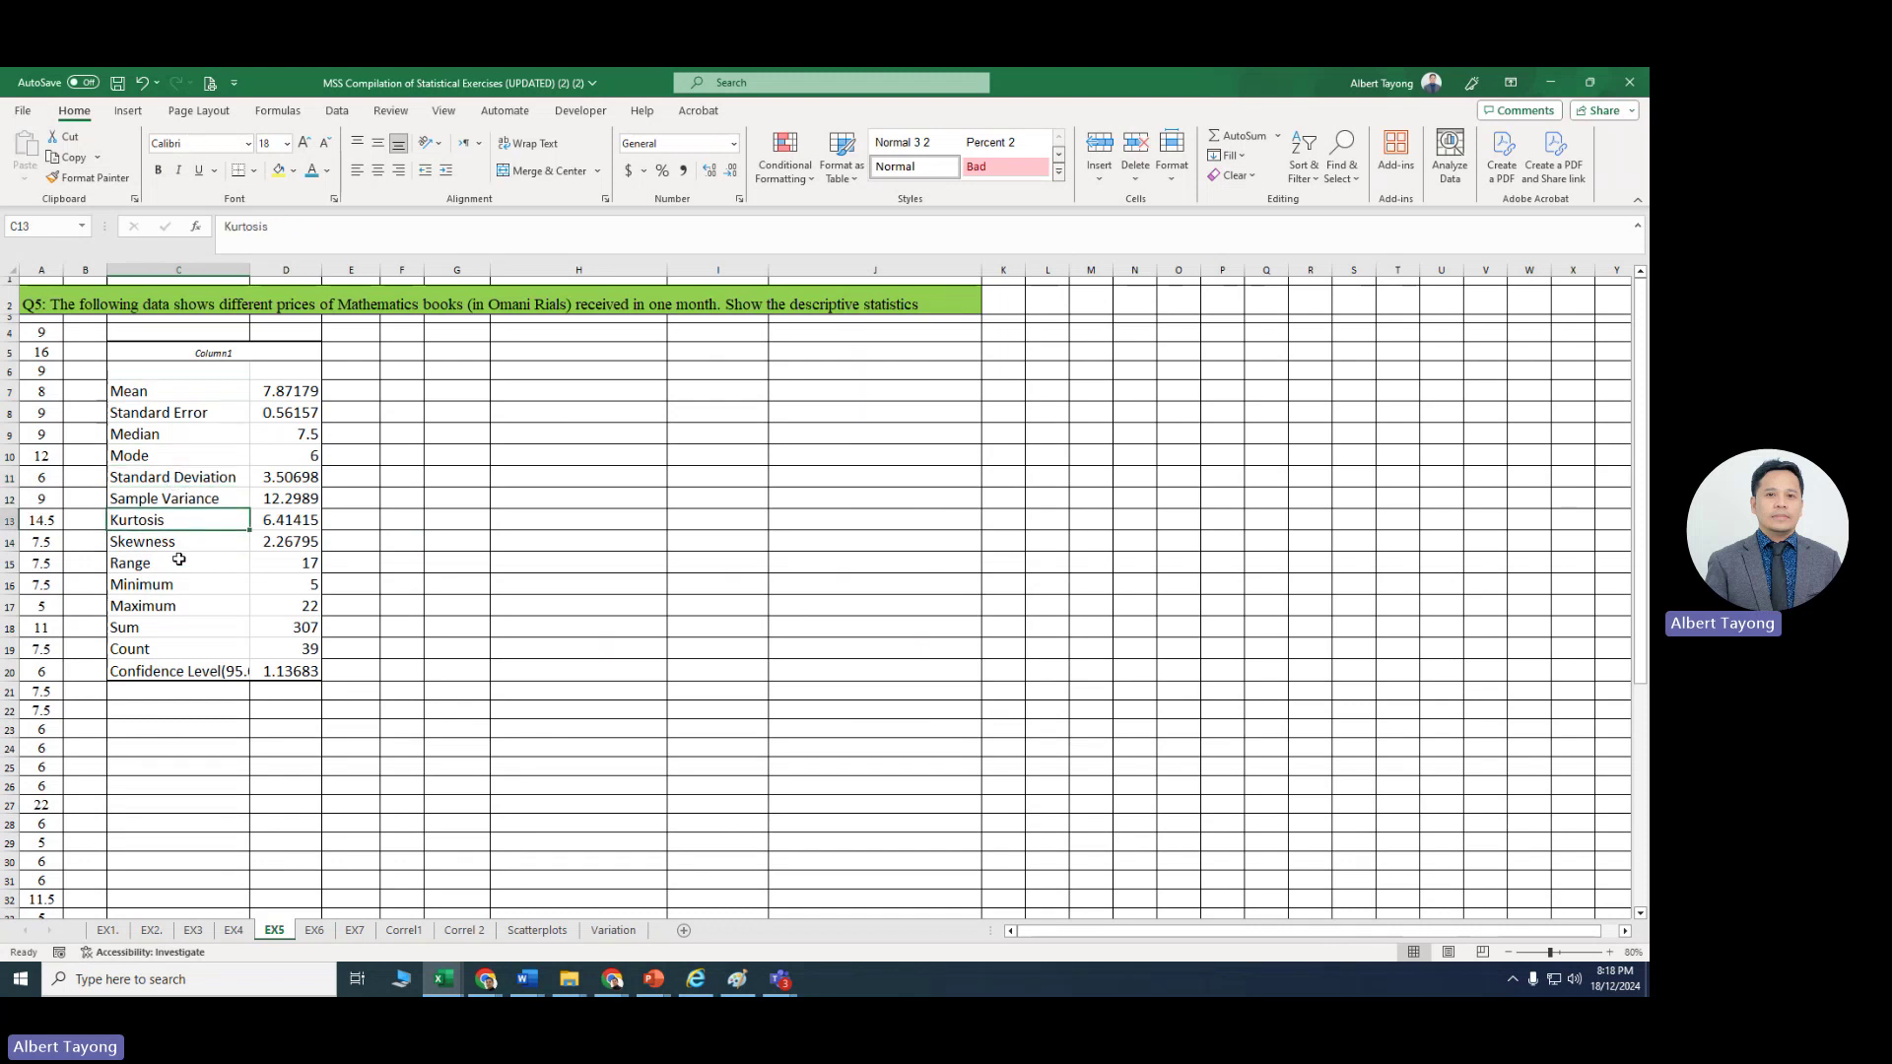
left_click(175, 562)
left_click(173, 587)
left_click(175, 607)
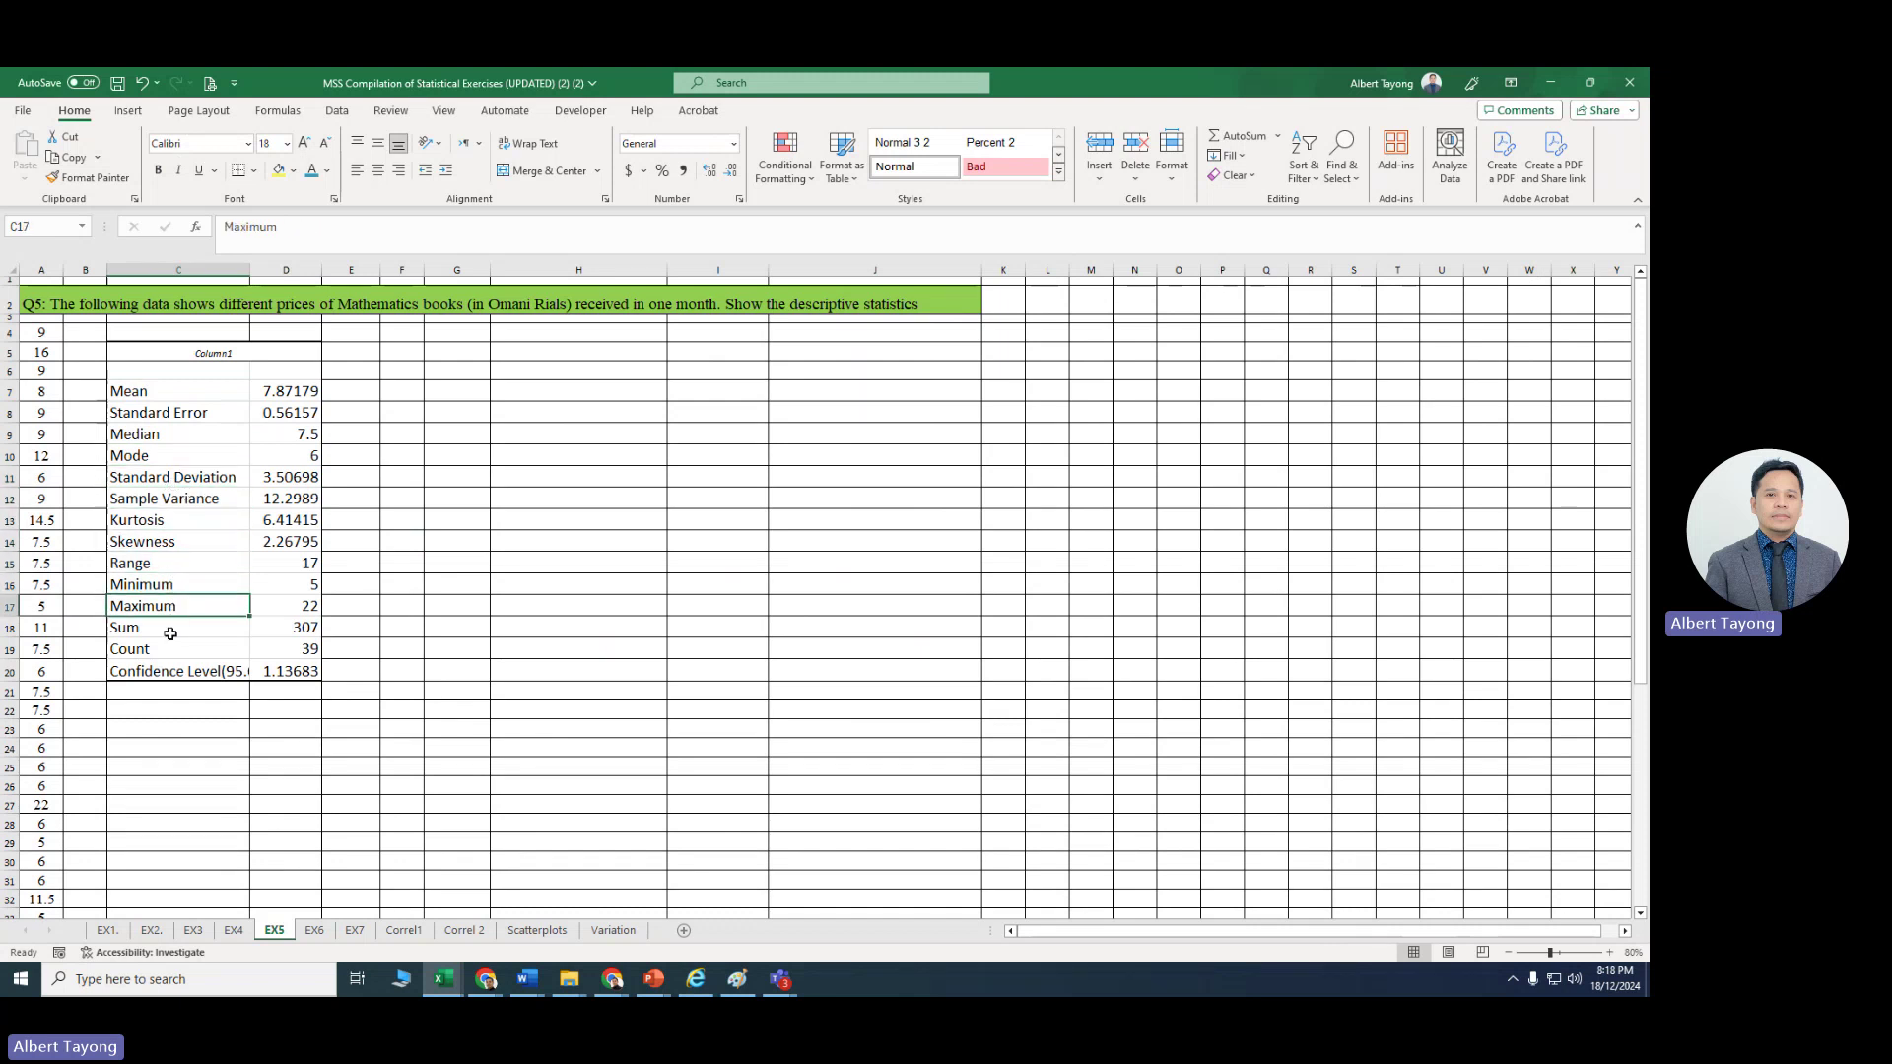
left_click(169, 632)
left_click(154, 654)
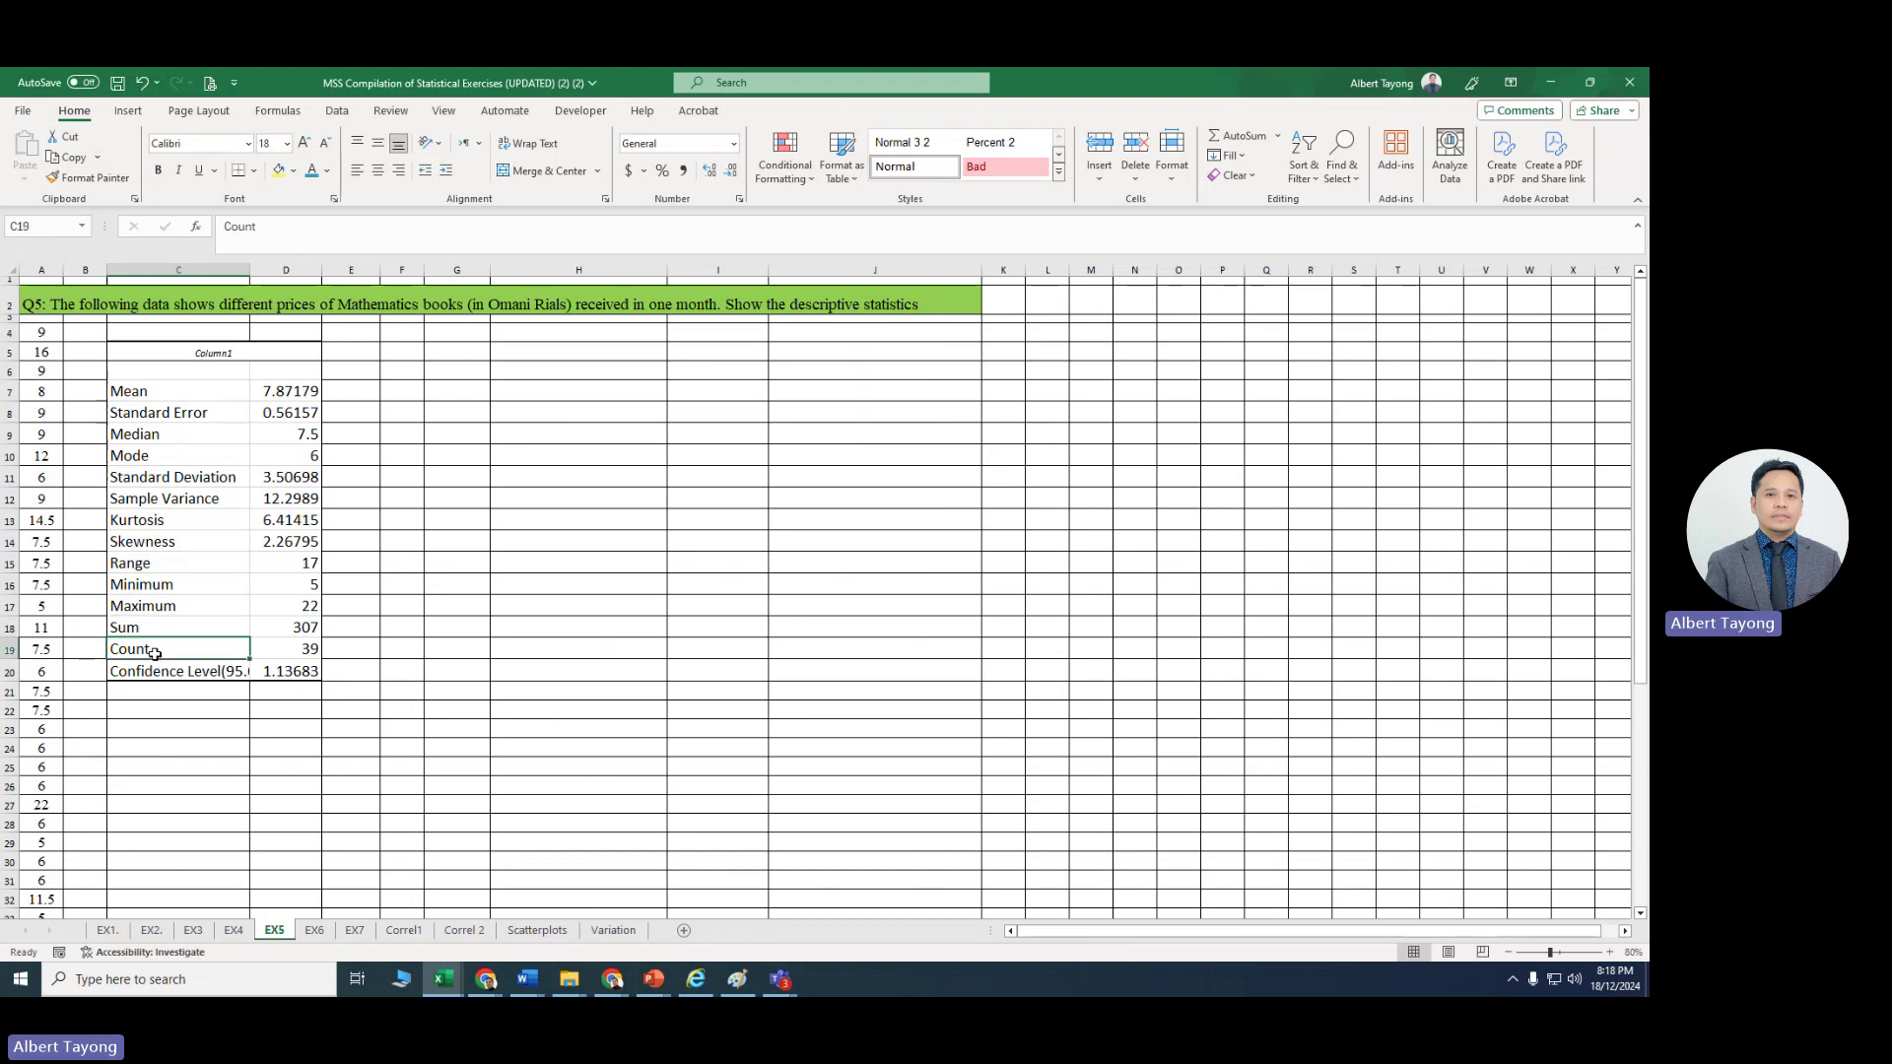
Step: Widen columns C and D to fit the complete Confidence Level(95.0%) label and inspect that row
left_click(212, 723)
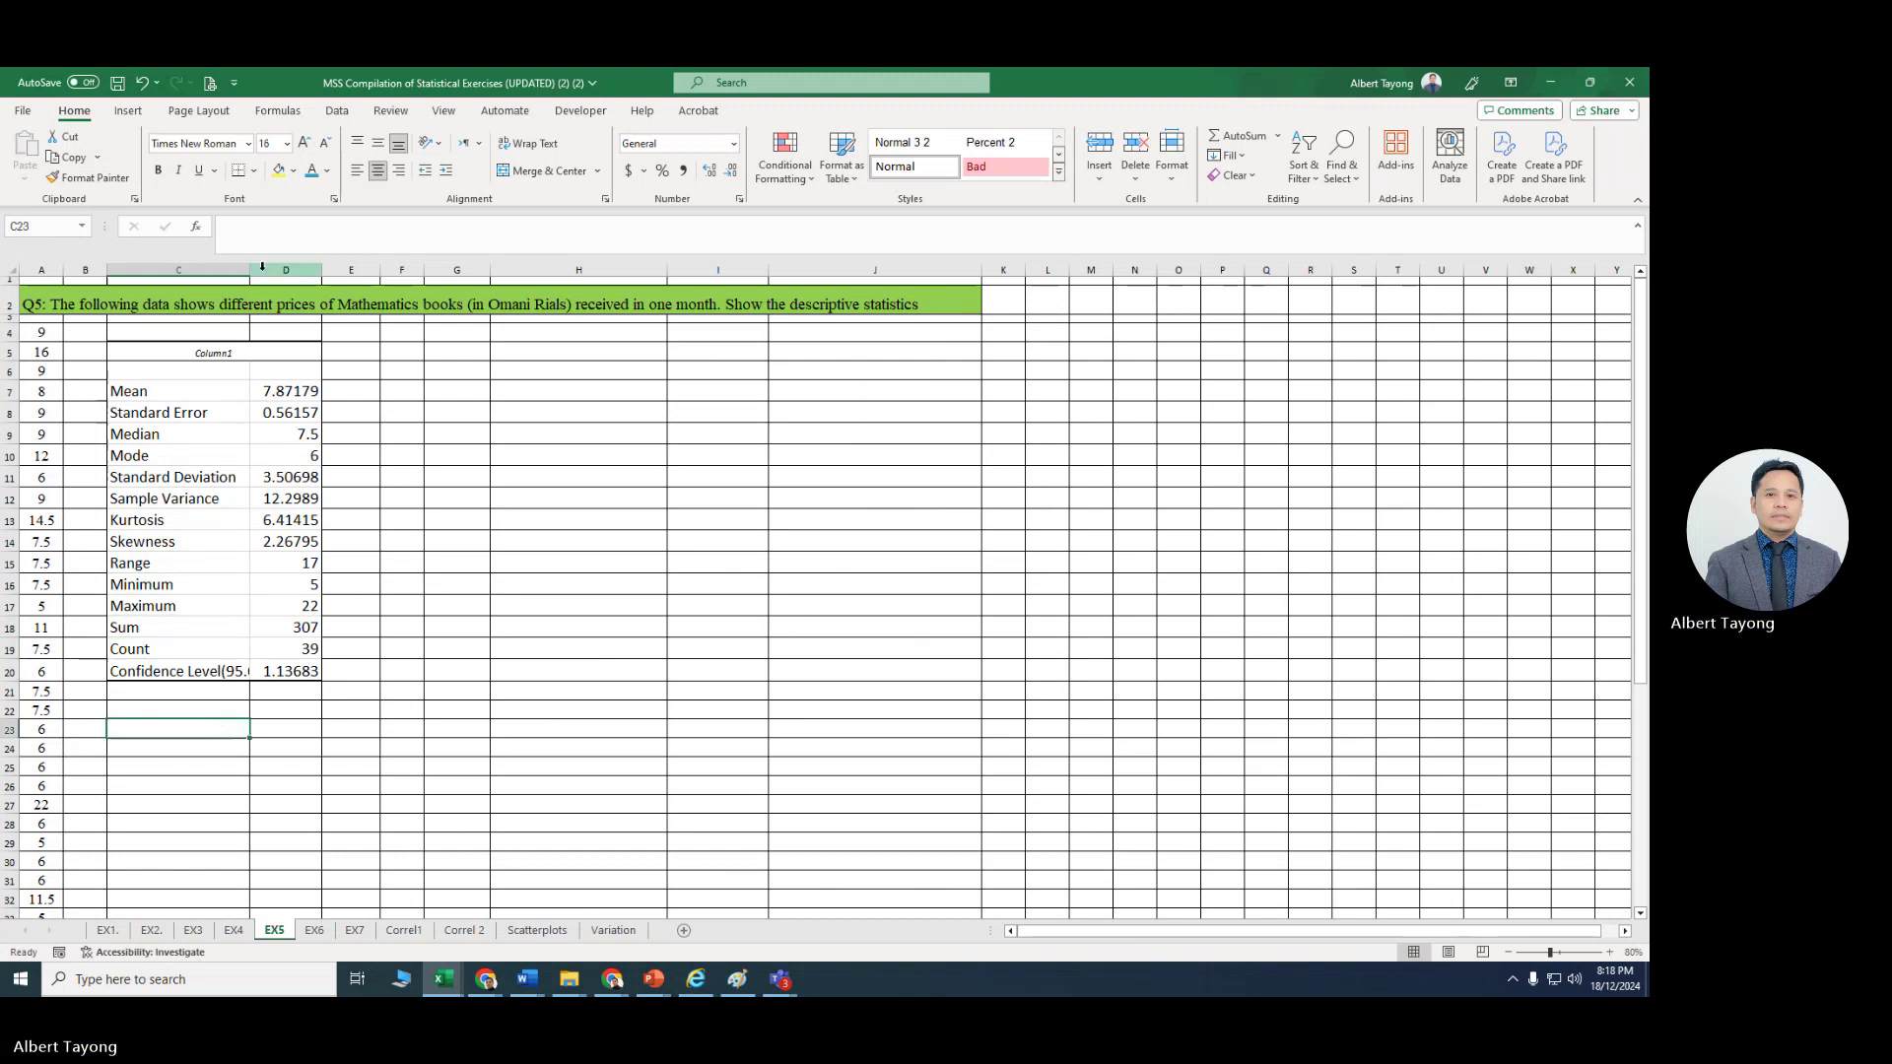
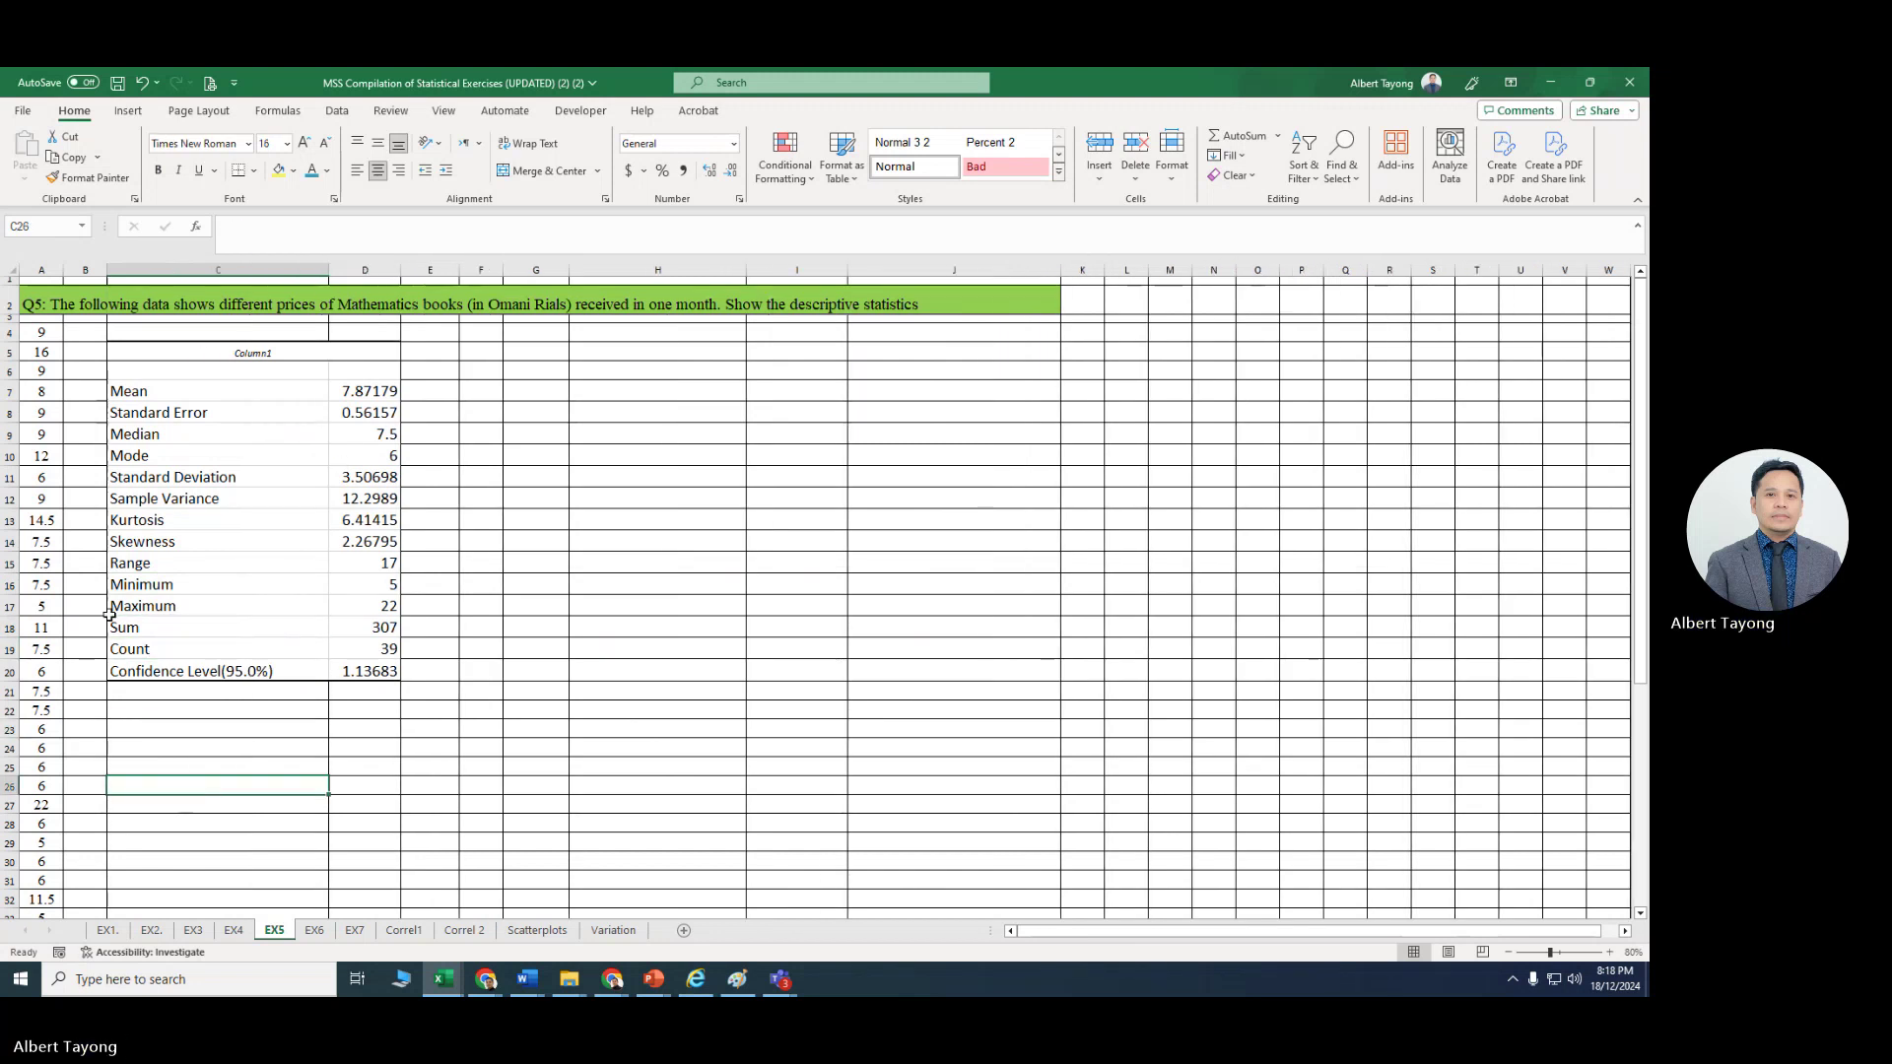
left_click(288, 673)
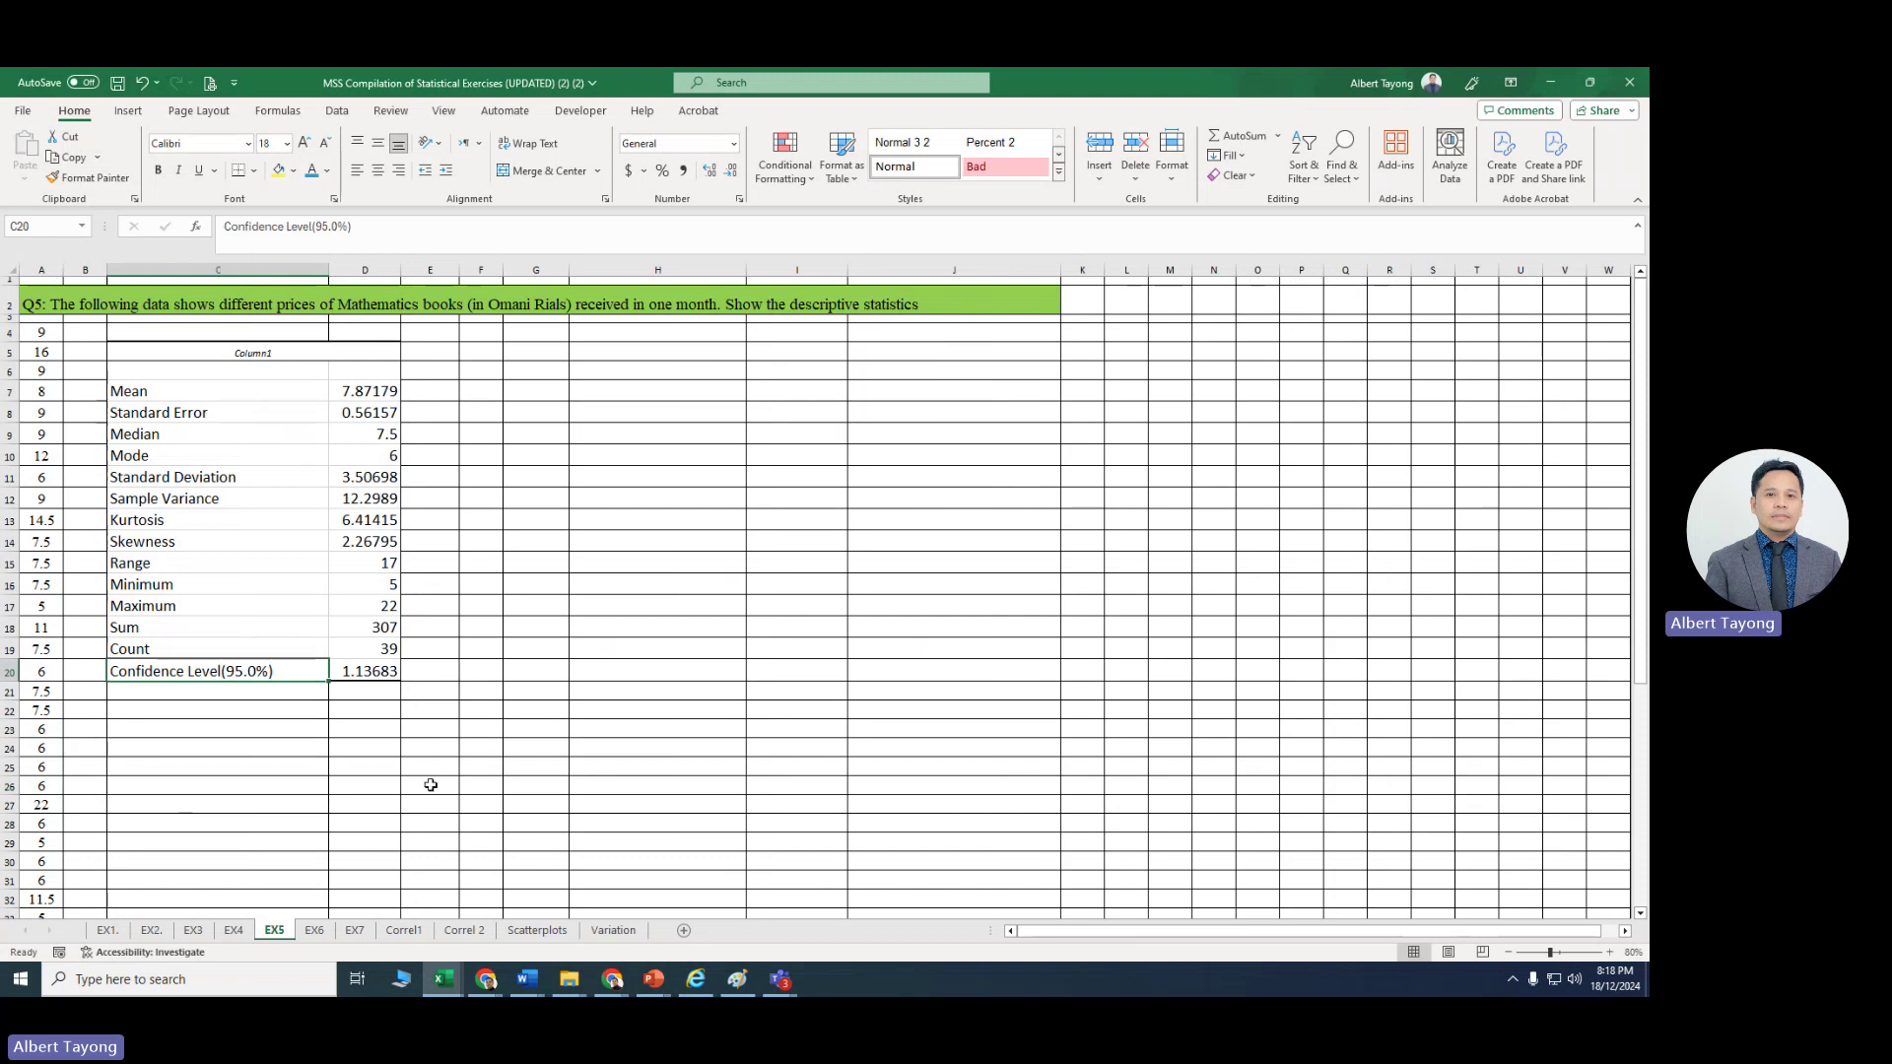
key("Down")
key("Down")
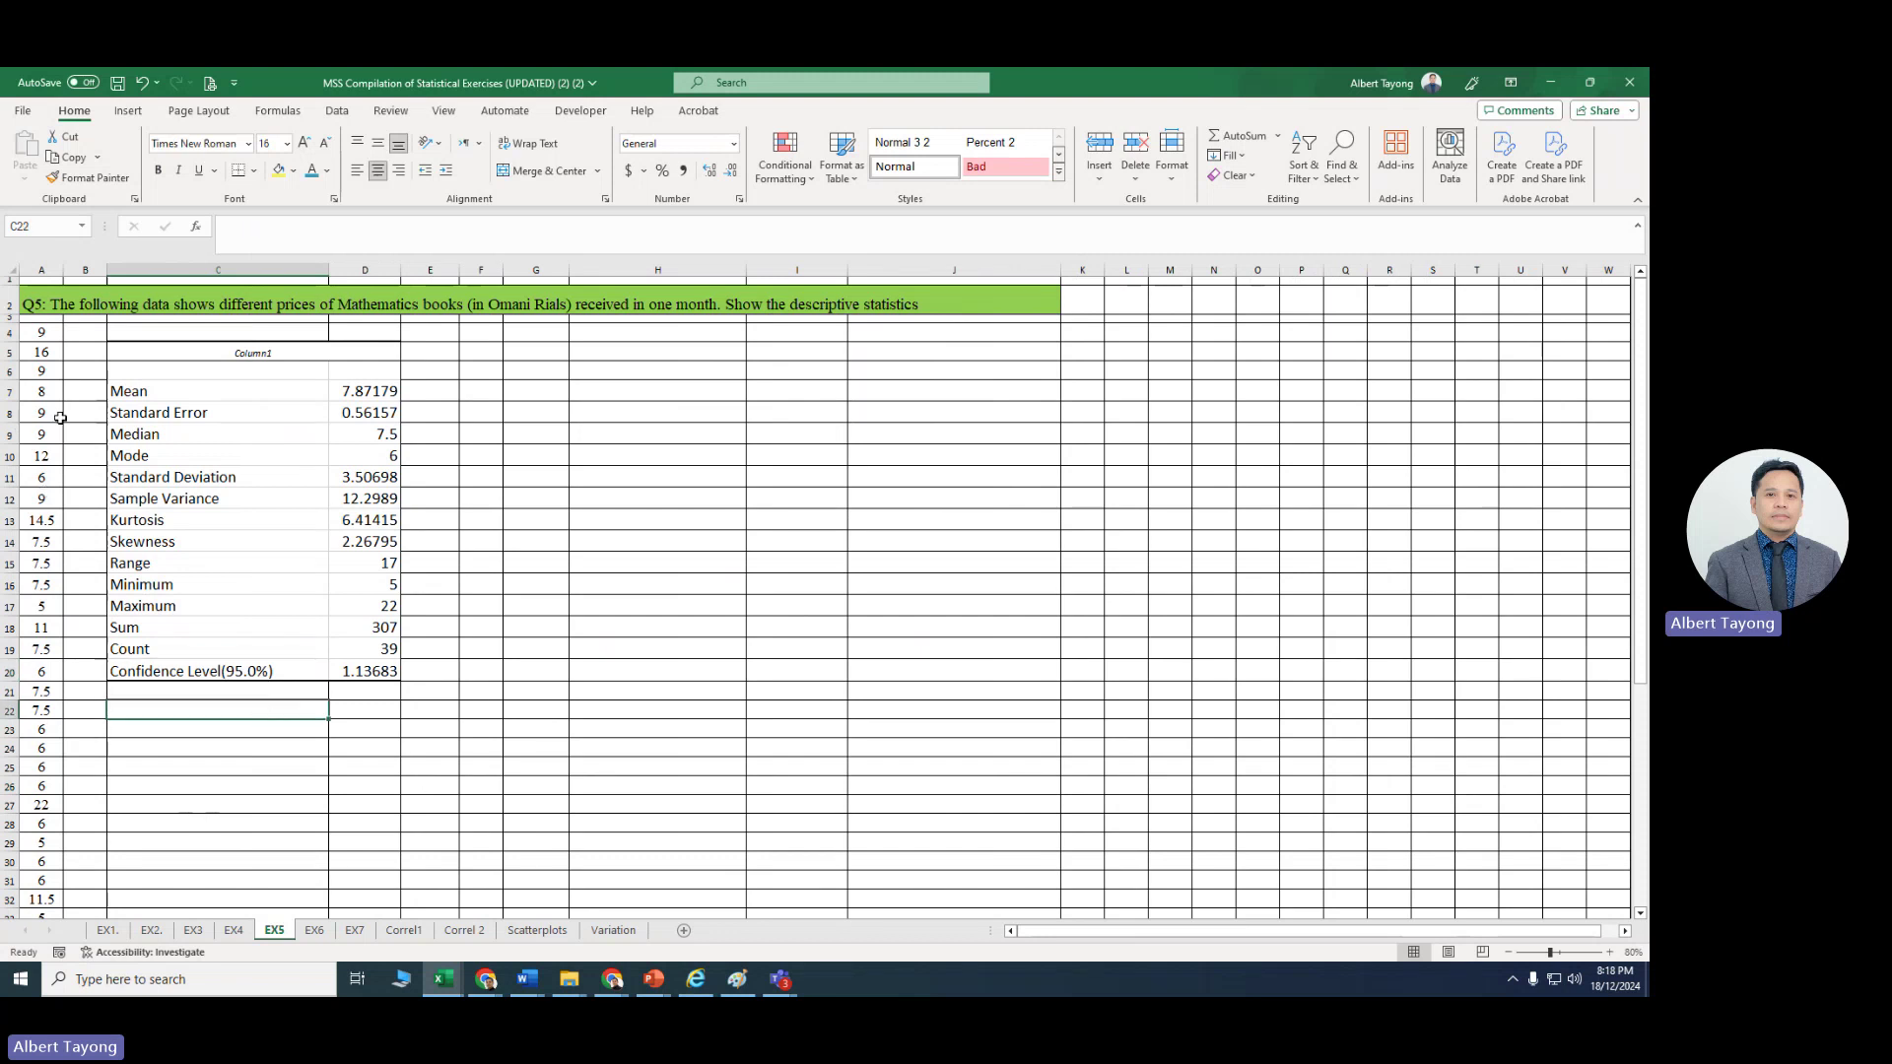
Step: Check the number of prices in A4:A42 against the Count result and highlight the Count value in yellow
left_click_drag(52, 340, 35, 892)
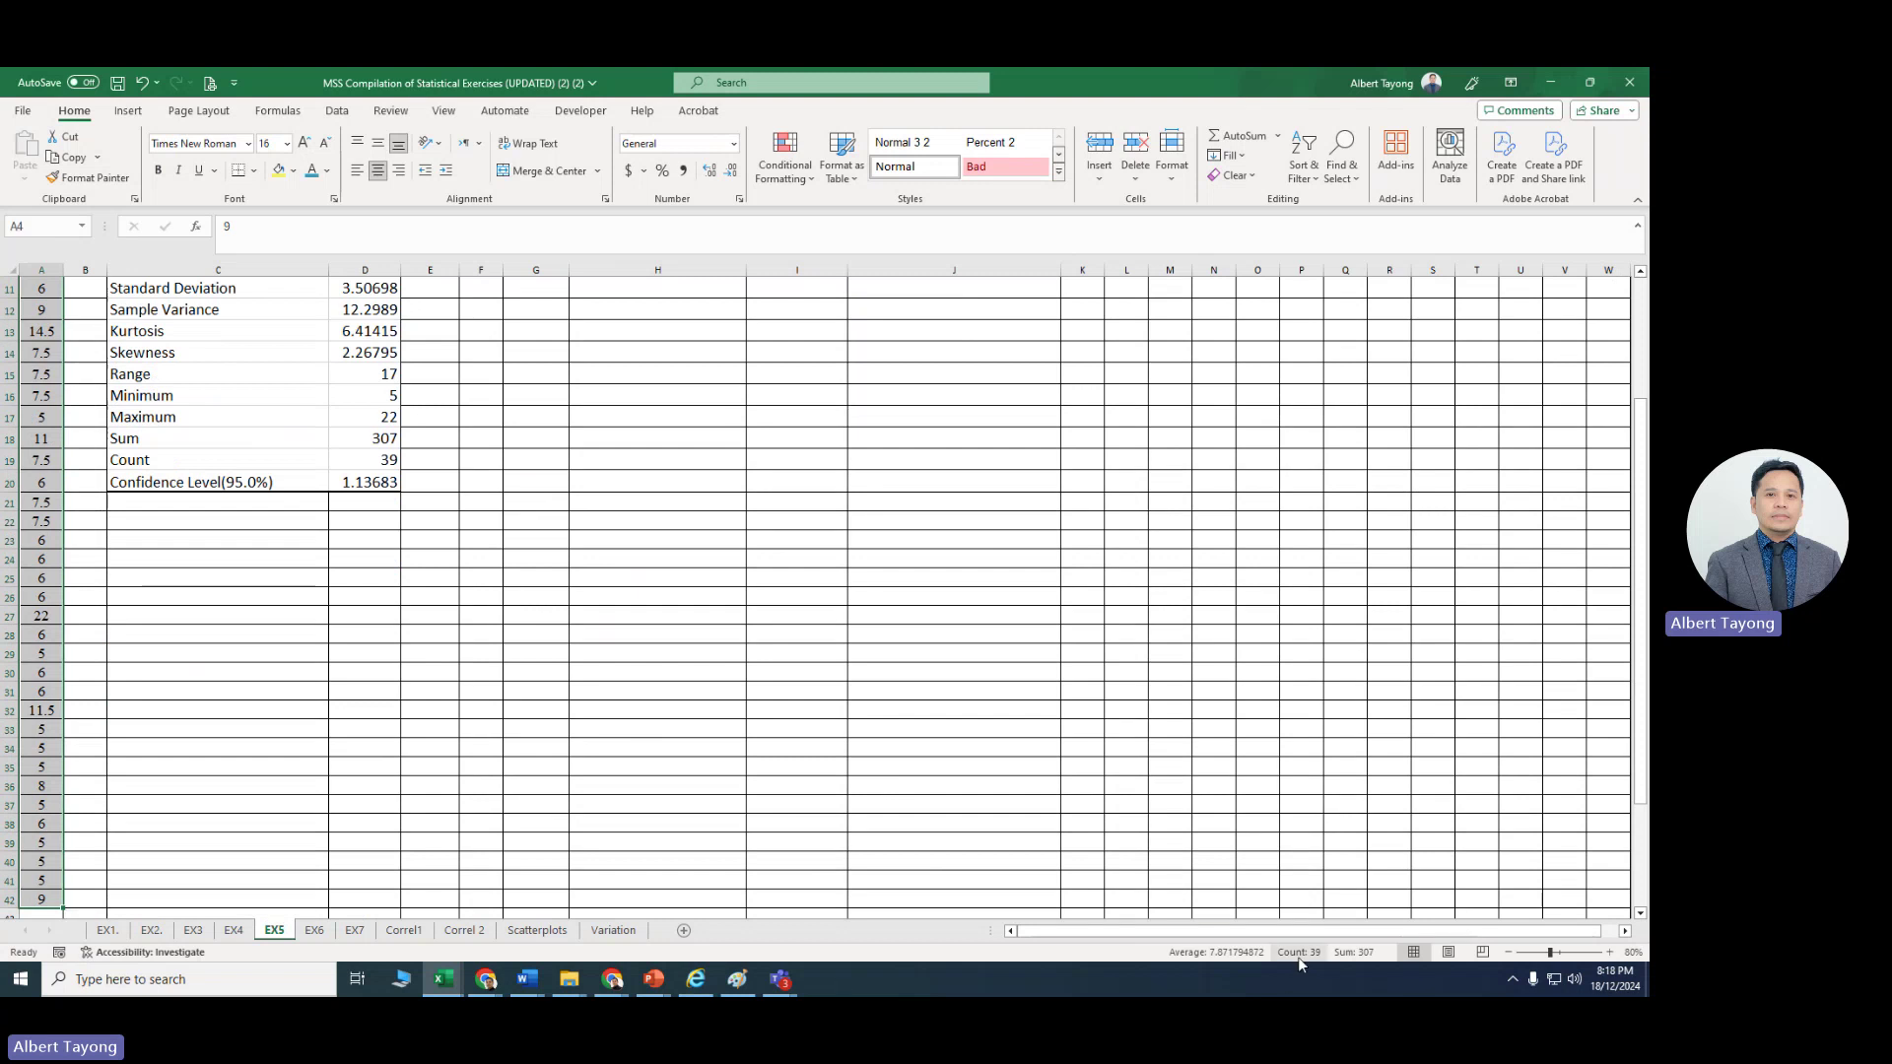
scroll(494, 722, "up", 4)
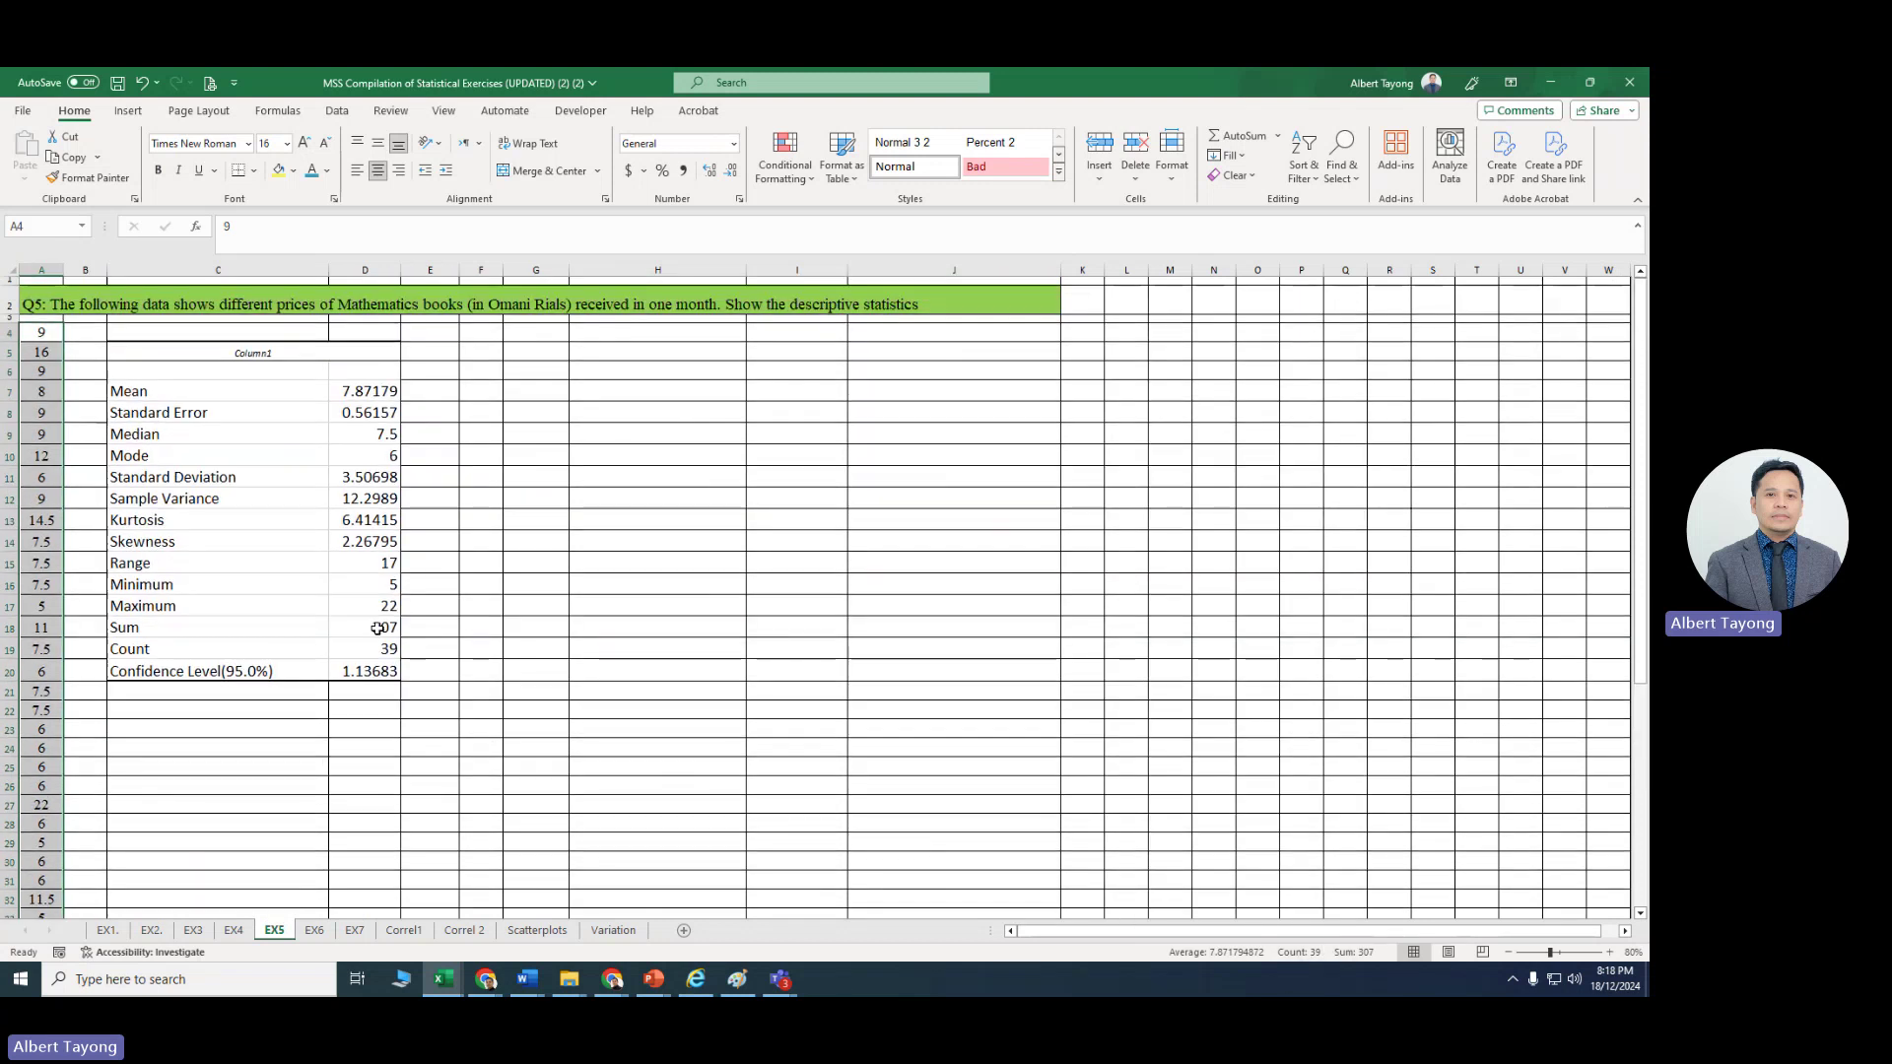
left_click(373, 648)
left_click(279, 169)
left_click(537, 520)
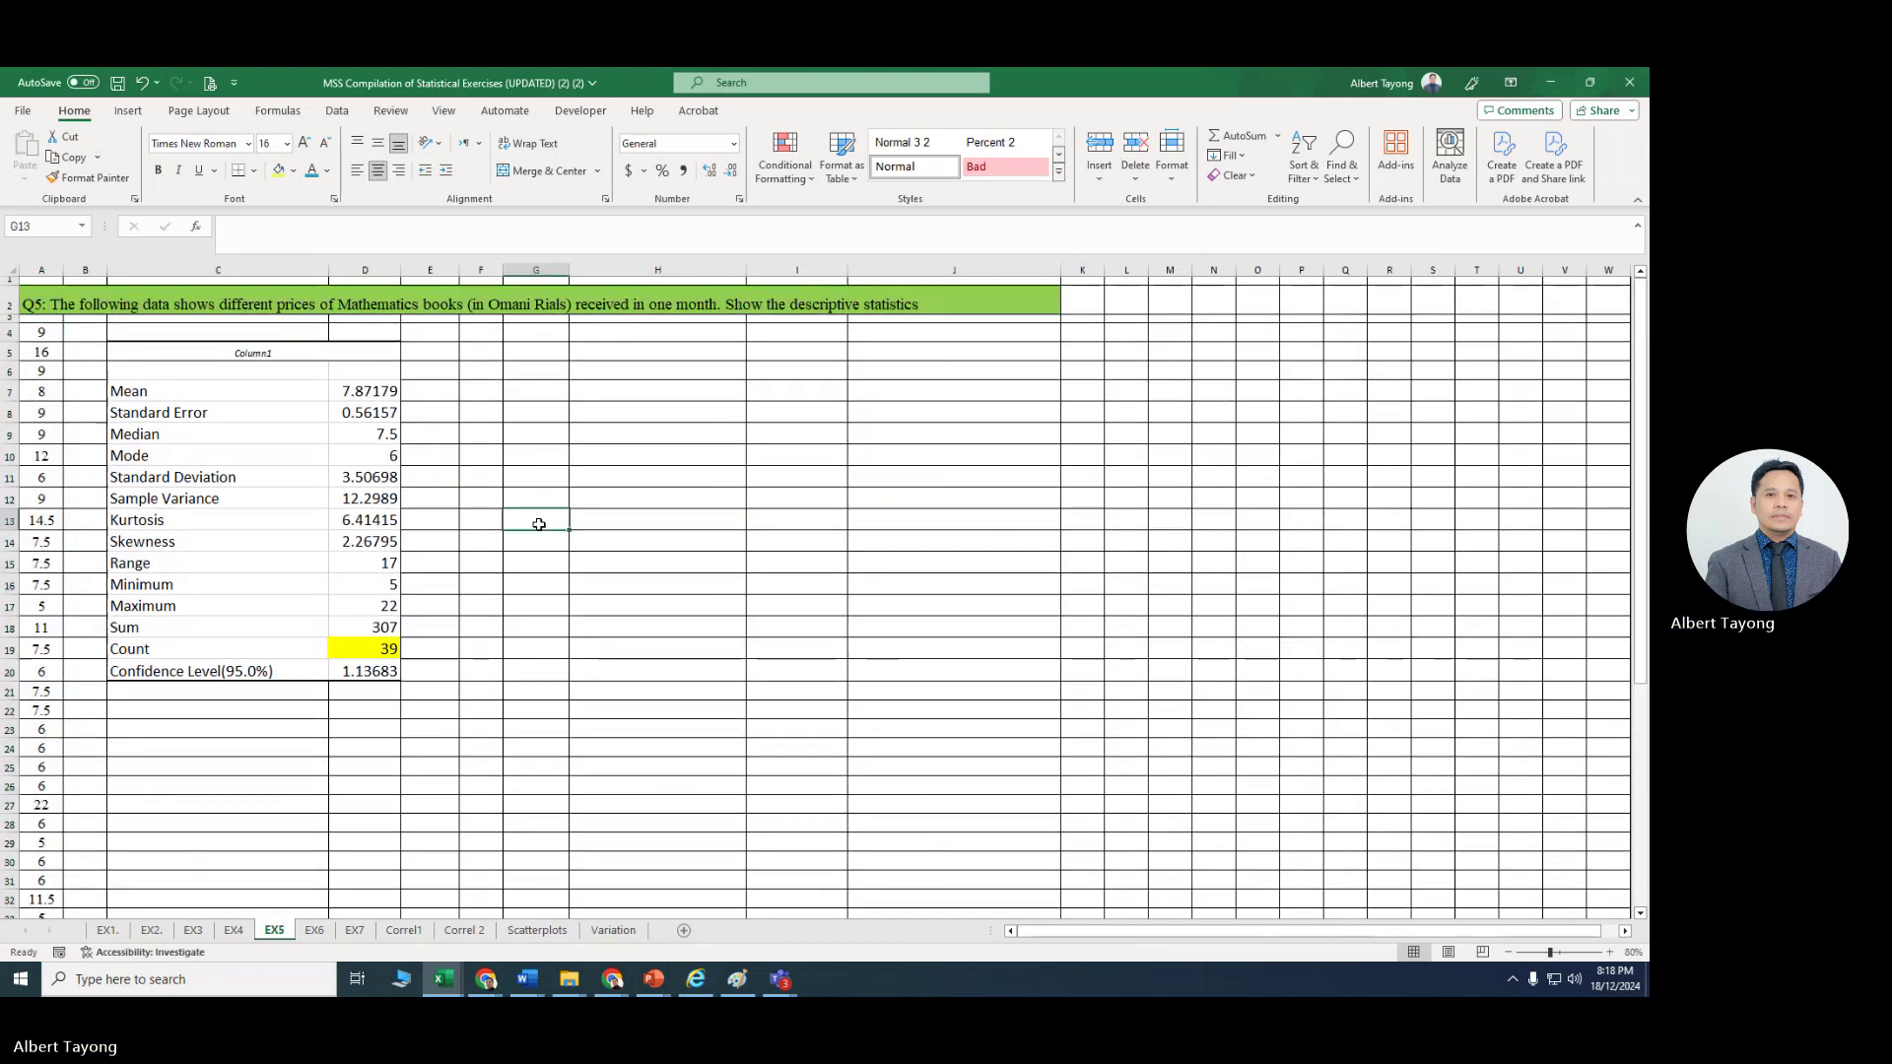
Step: Verify the Mean in D7 against the average of the prices in A4:A42
left_click(366, 391)
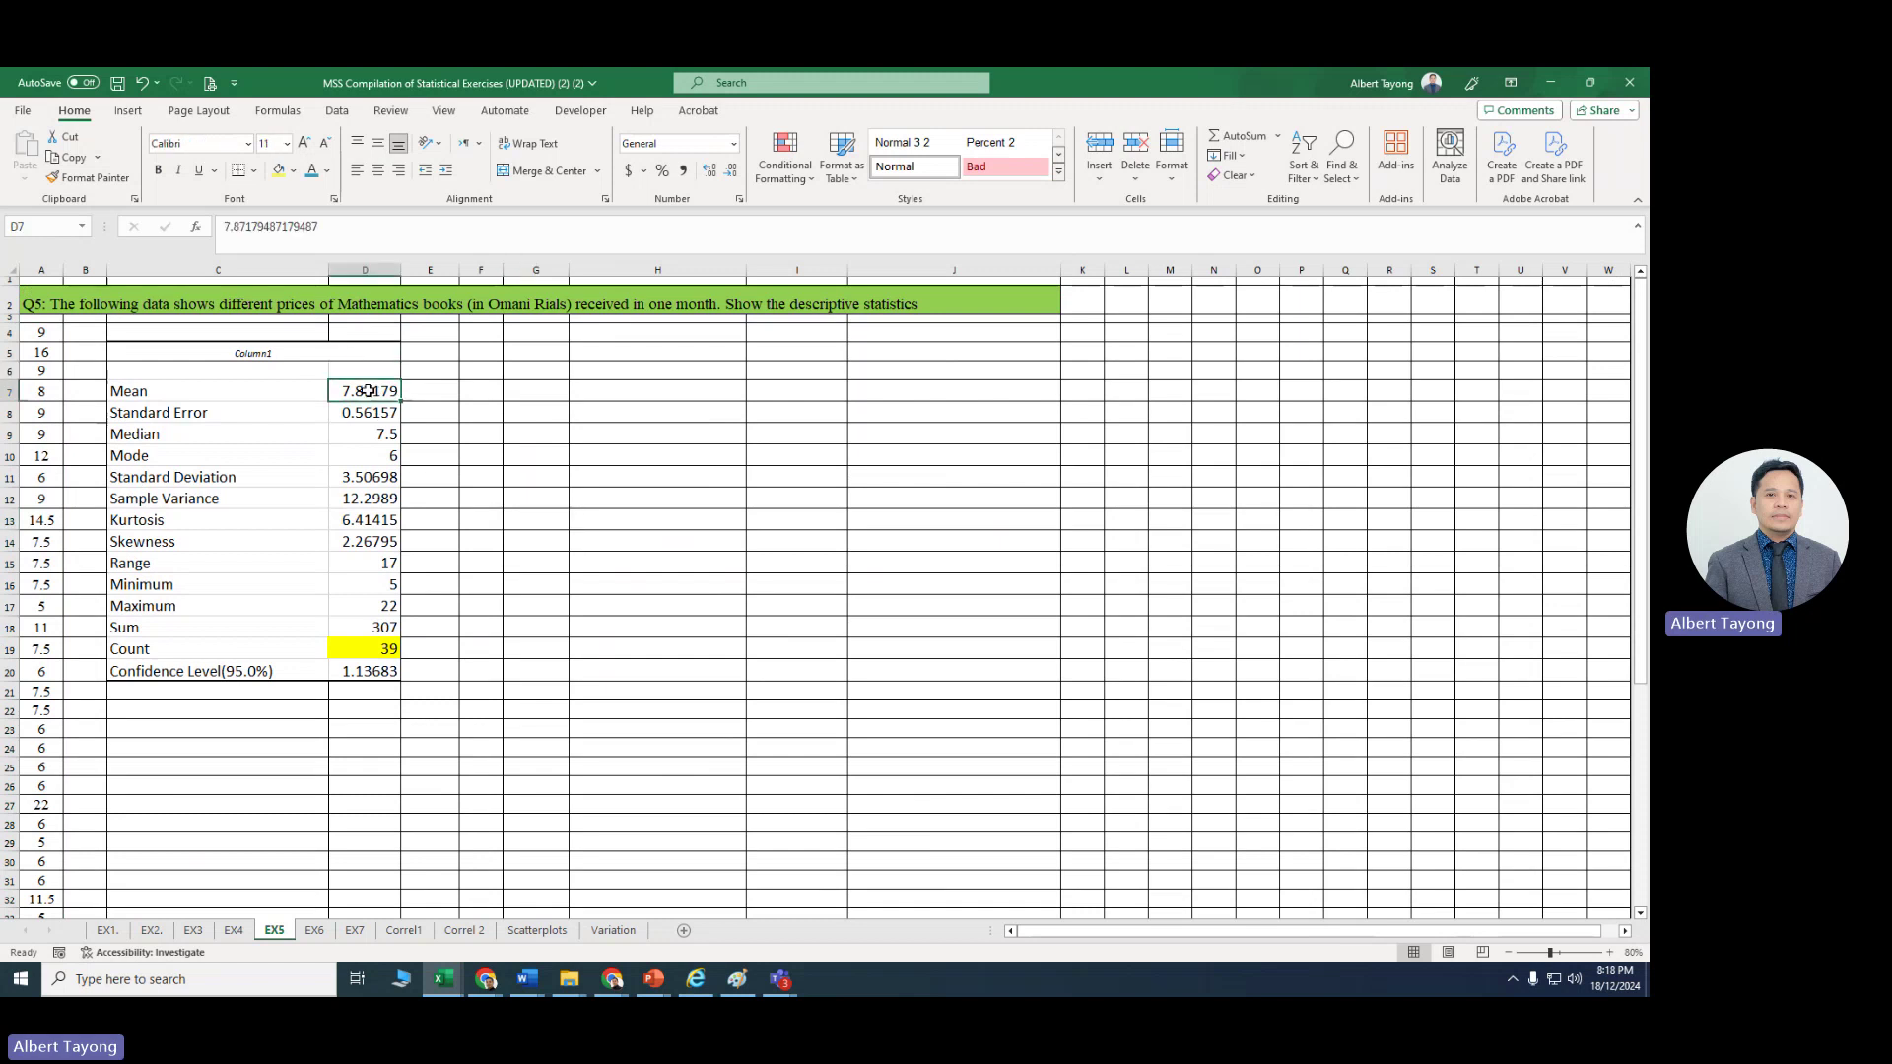
left_click_drag(47, 338, 37, 880)
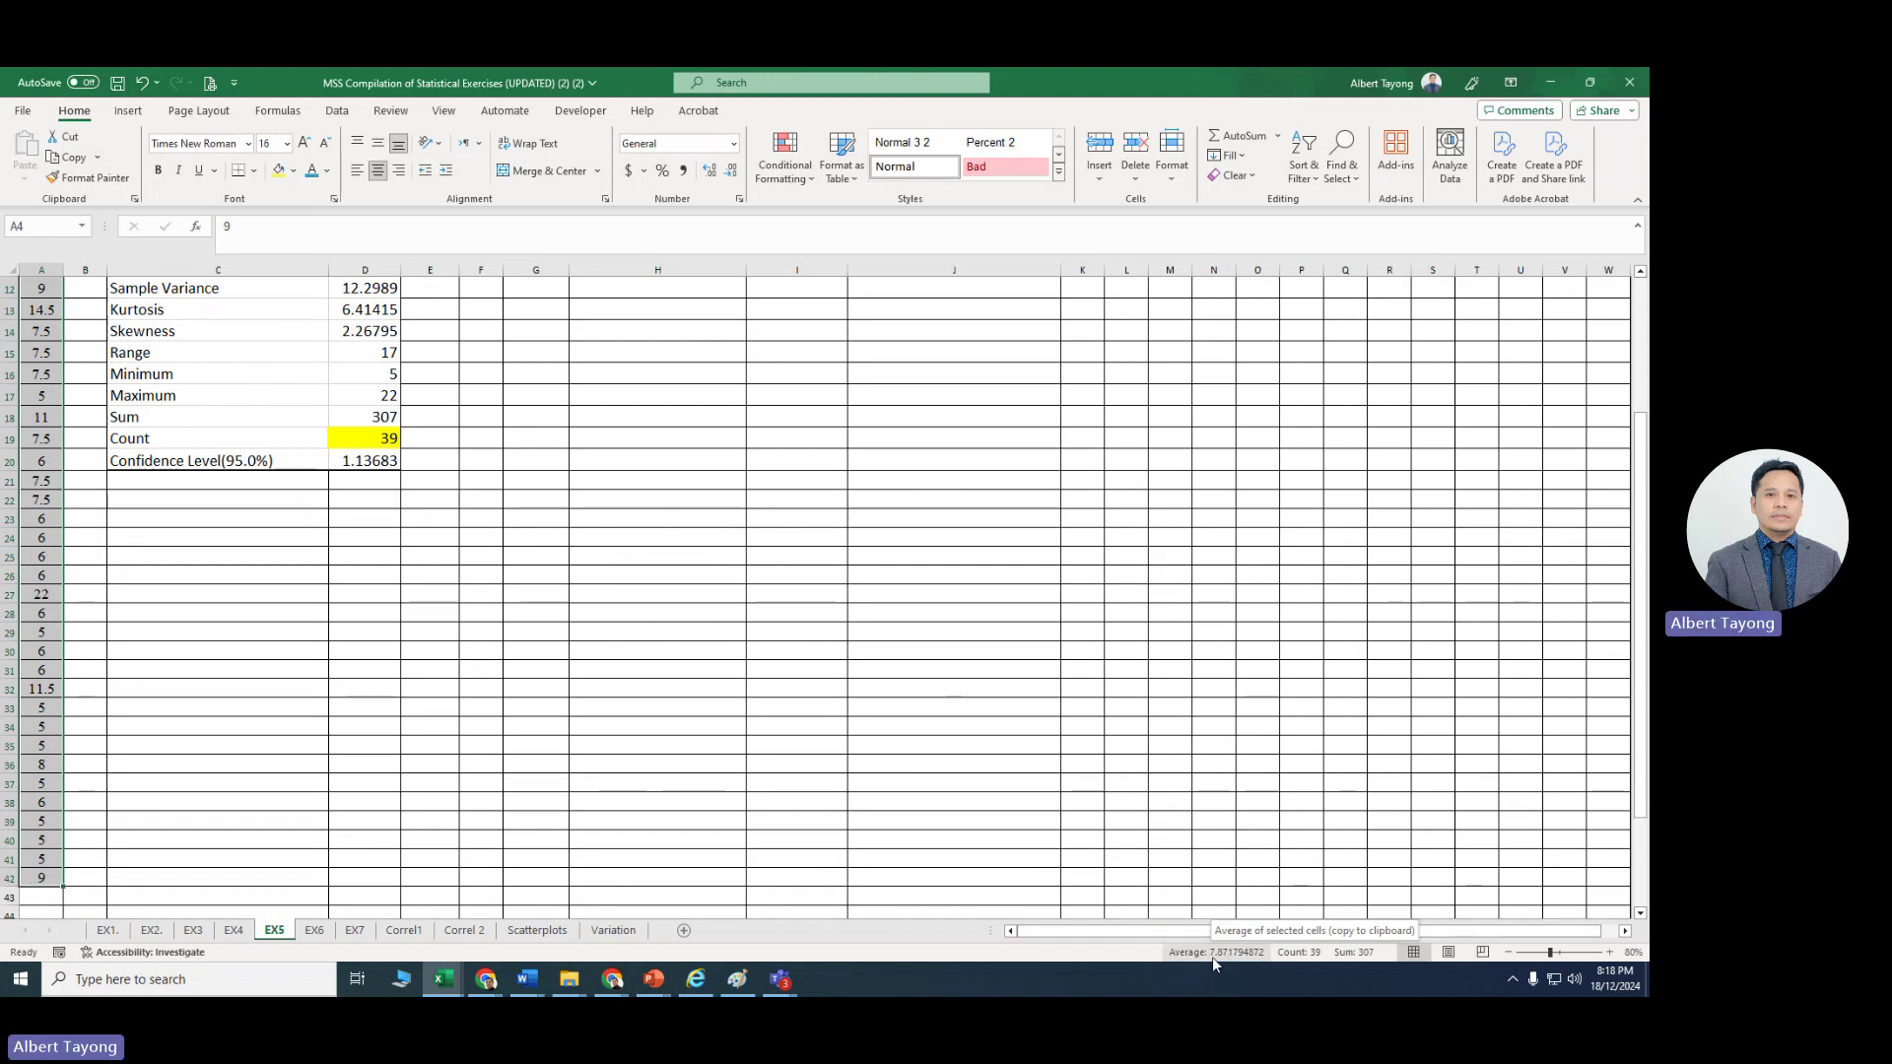
scroll(583, 676, "up", 4)
left_click(386, 396)
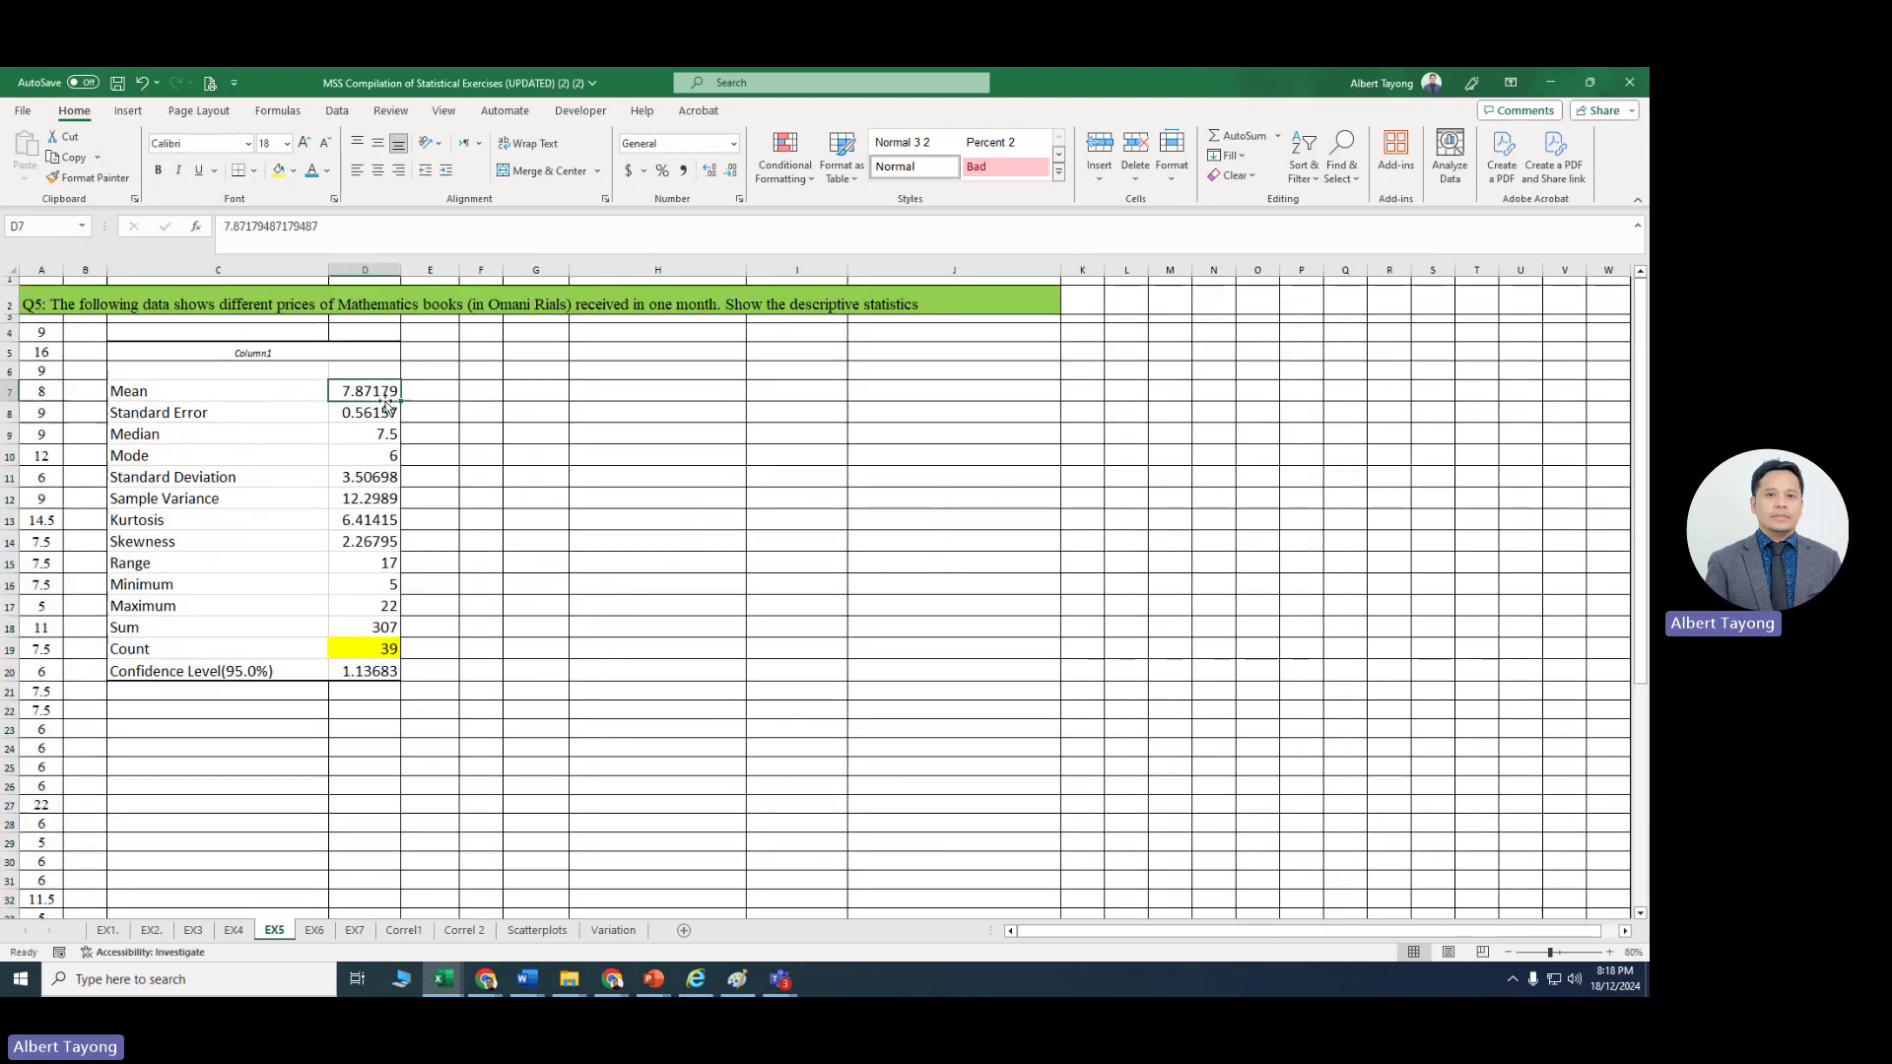
Step: Review the complete block of descriptive statistics in C7:D20 alongside the listed prices
left_click_drag(237, 397, 363, 675)
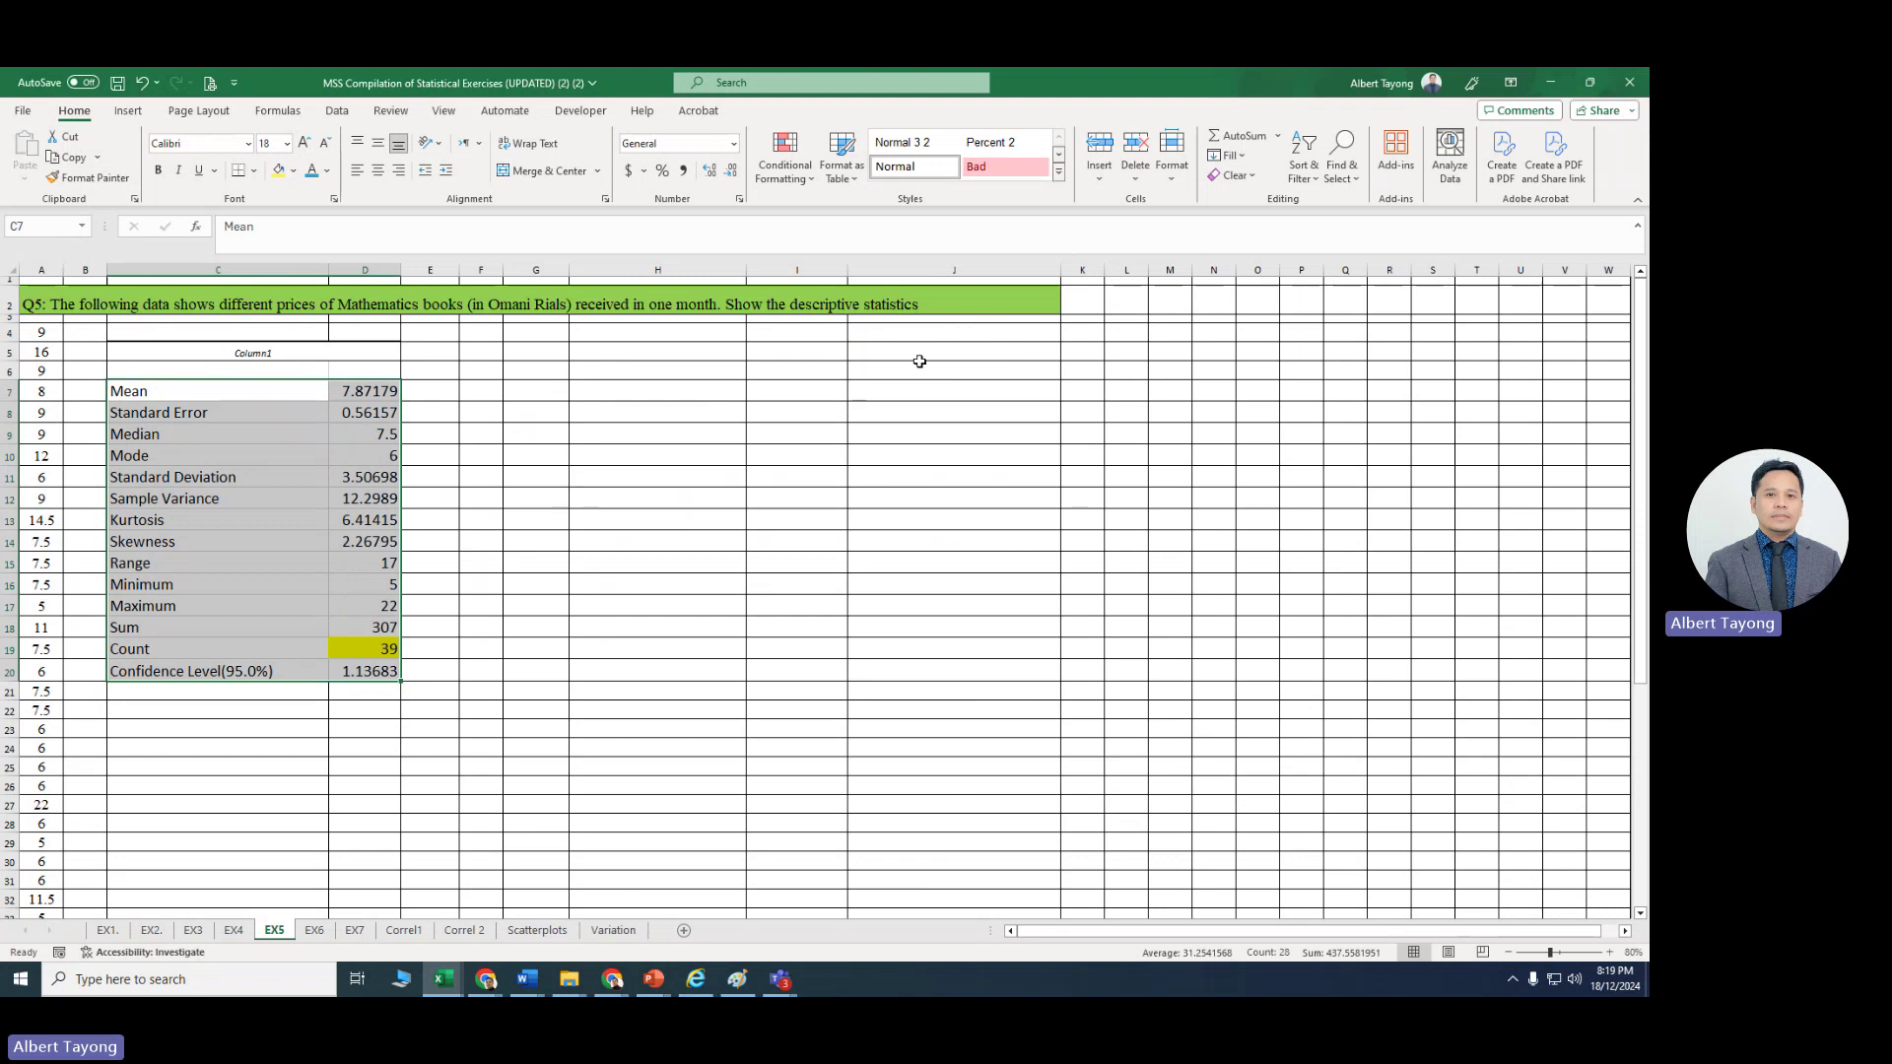
left_click(384, 435)
left_click_drag(264, 398, 373, 676)
left_click(532, 495)
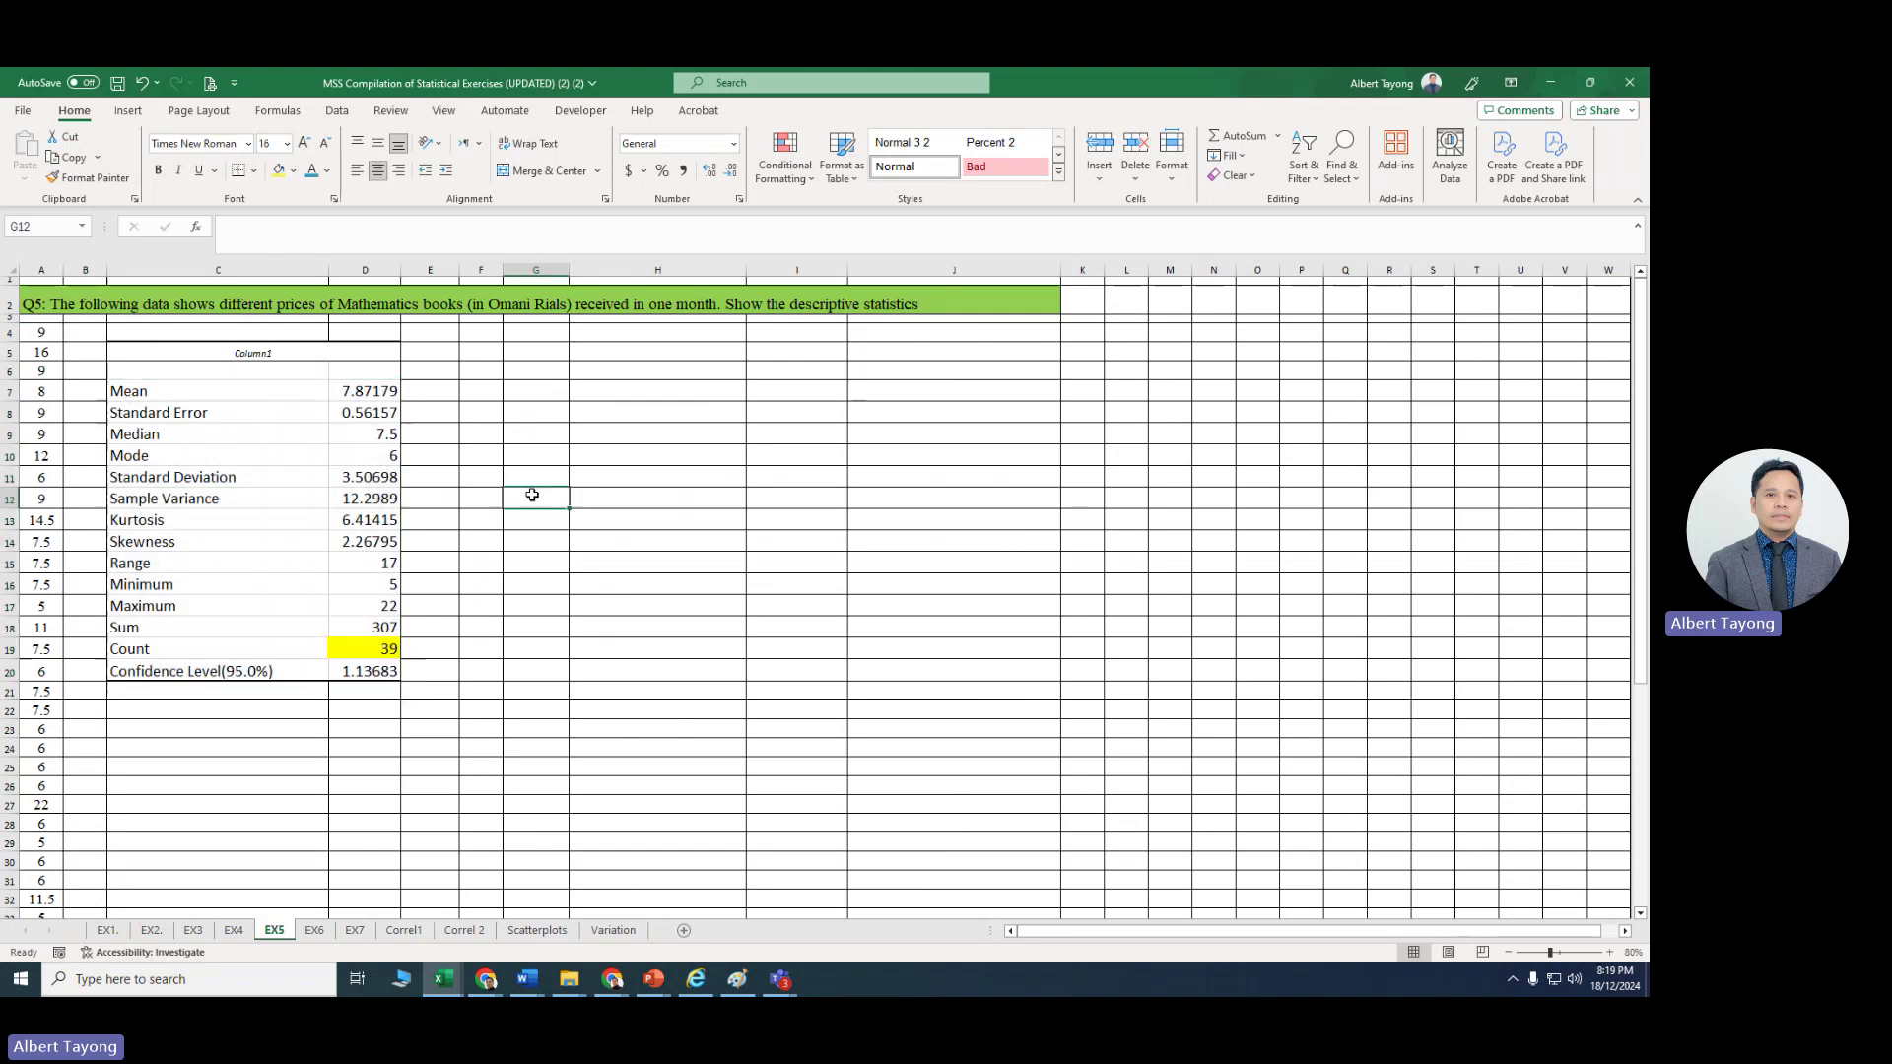
left_click(302, 541)
left_click(528, 585)
left_click(160, 730)
scroll(159, 739, "down", 4)
scroll(160, 748, "up", 4)
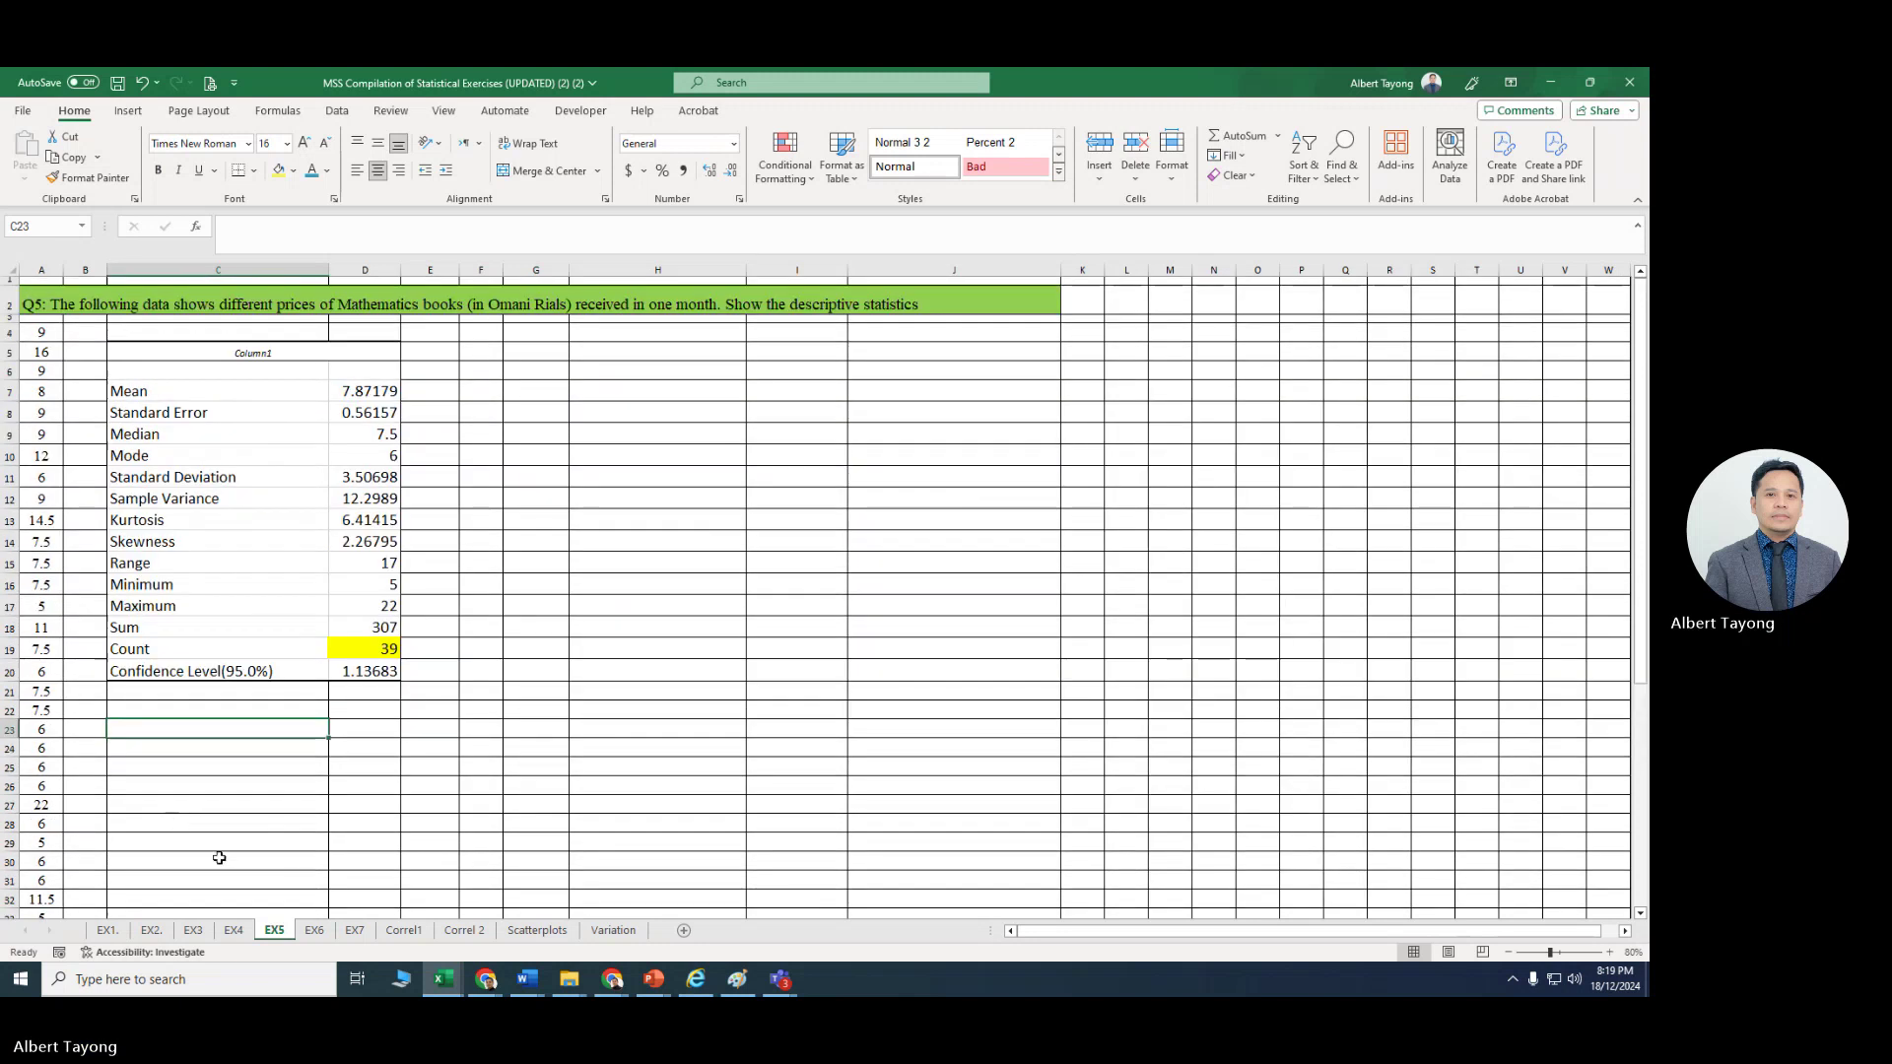
Step: Look through sheets EX6, EX7 and EX5, and open the grouped tardiness data exercise on sheet EX4
left_click(314, 931)
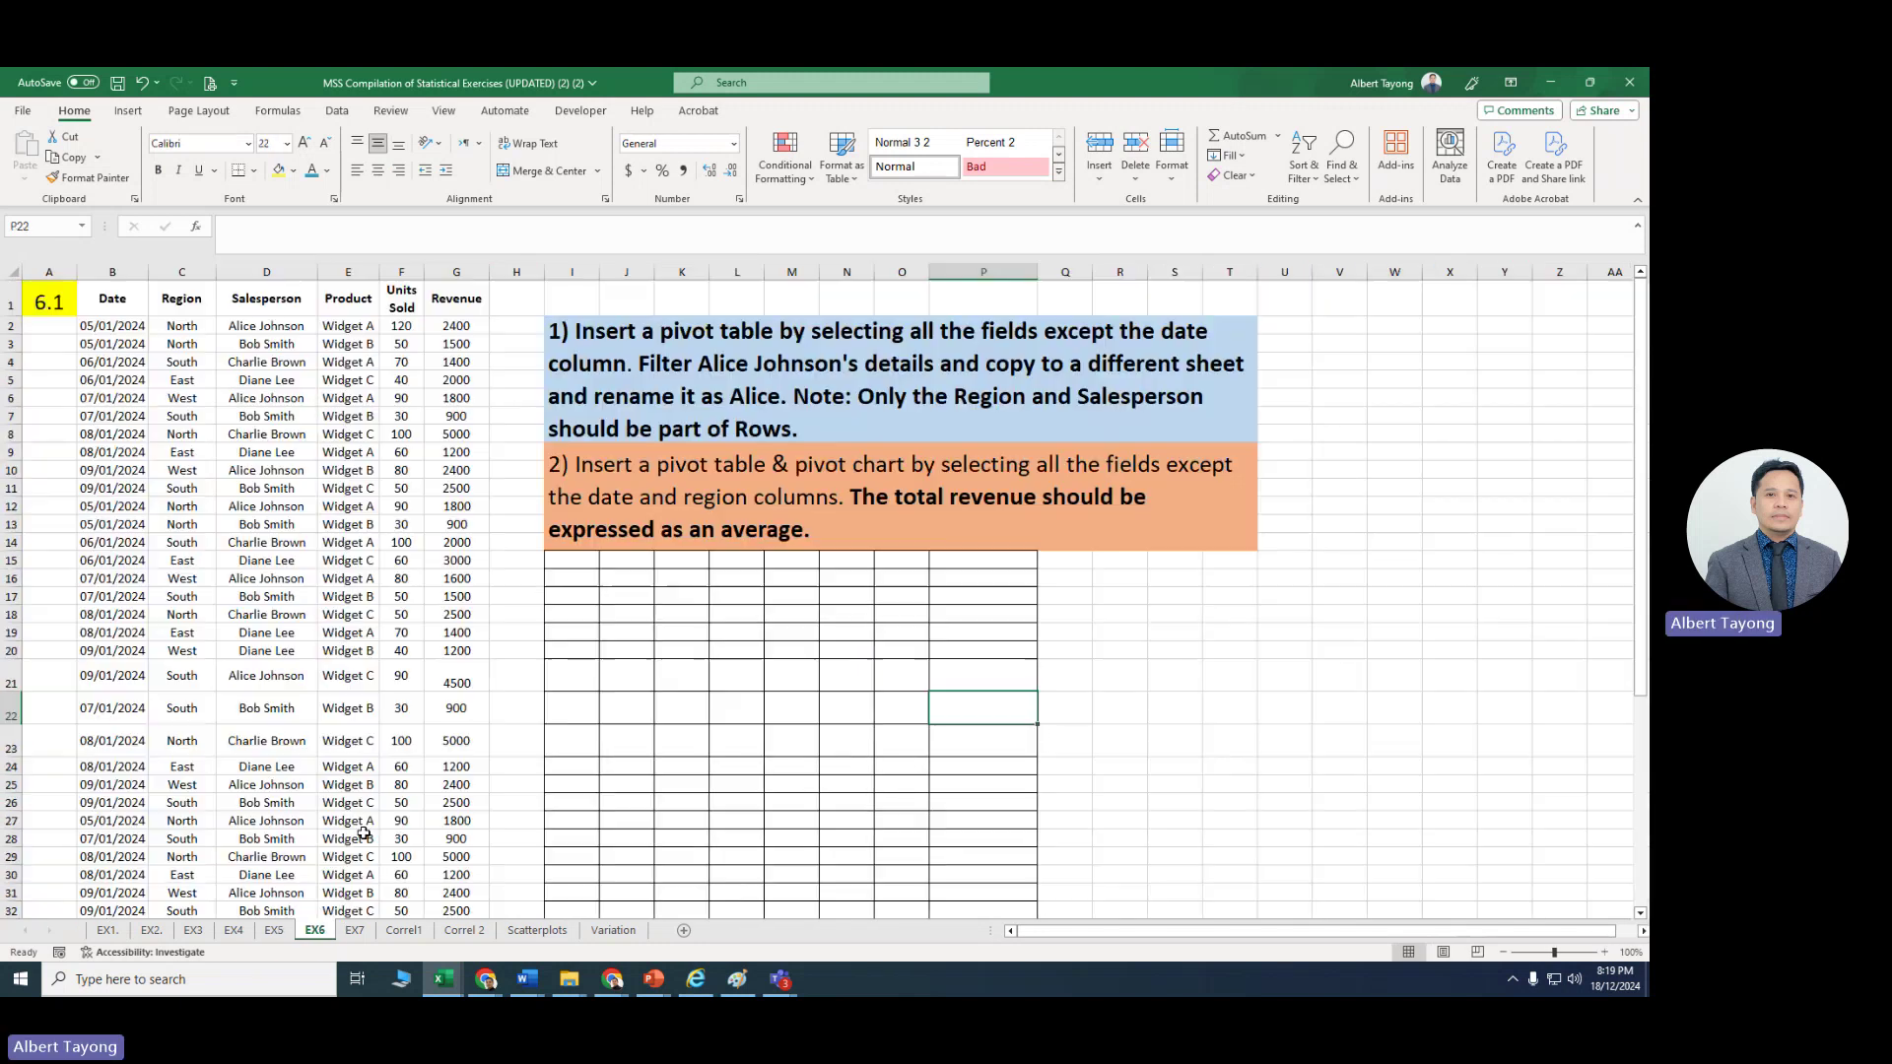
left_click(355, 931)
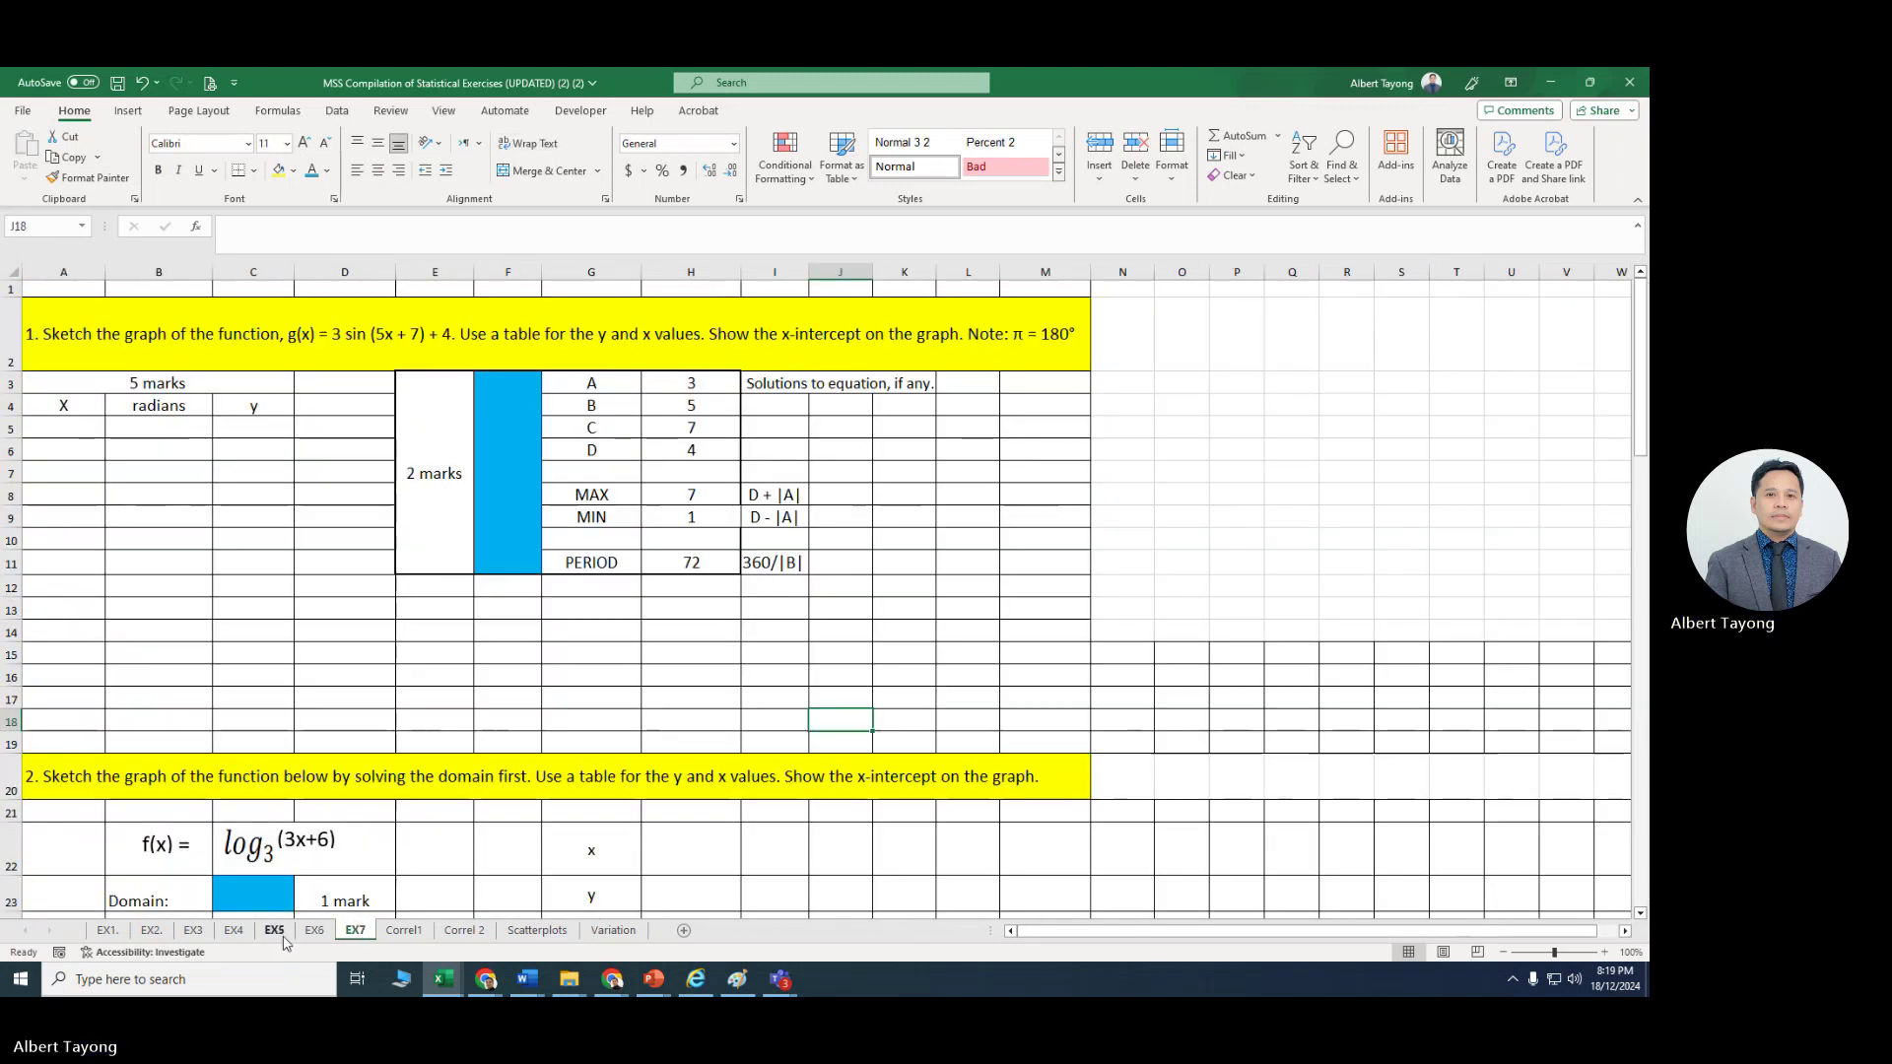
left_click(274, 931)
left_click_drag(184, 391, 365, 749)
left_click(234, 931)
scroll(255, 911, "up", 5)
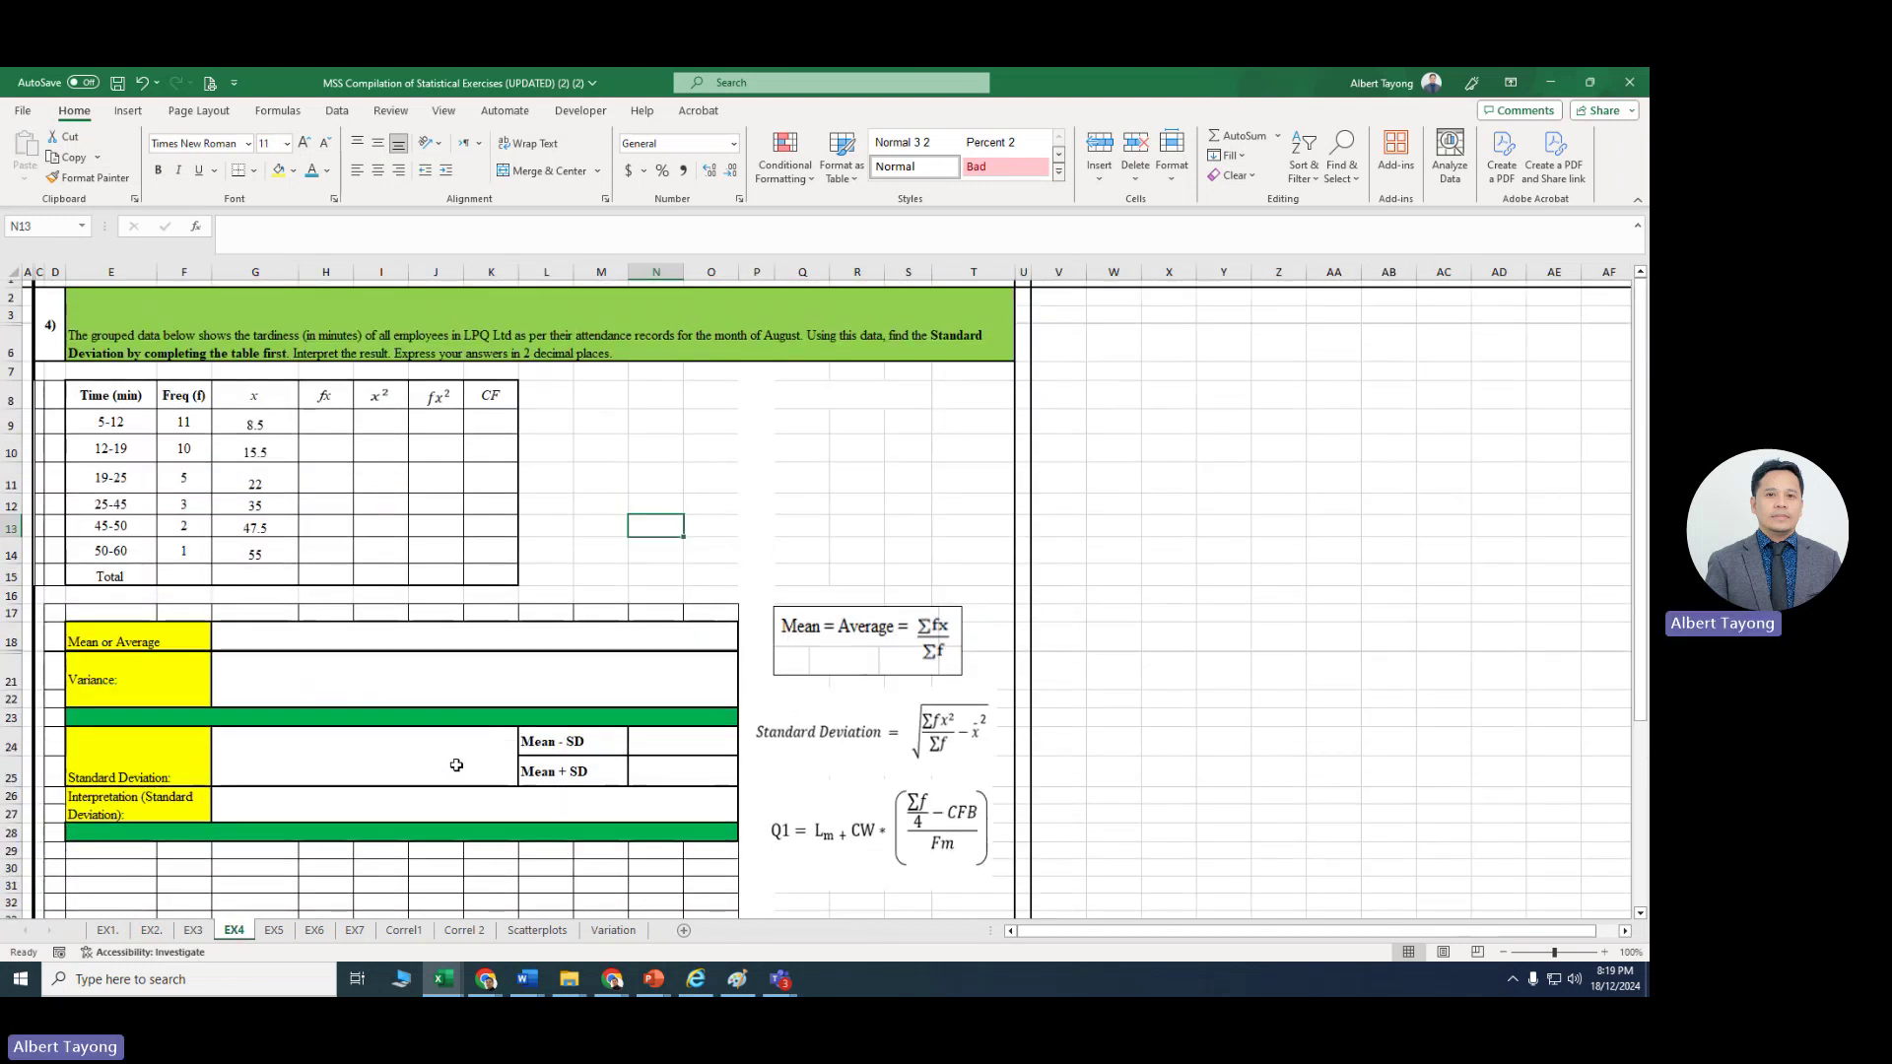
Step: Examine the empty fx, x², fx² and CF columns of the grouped data table in EX4
left_click(399, 523)
scroll(414, 519, "down", 2)
scroll(427, 517, "up", 2)
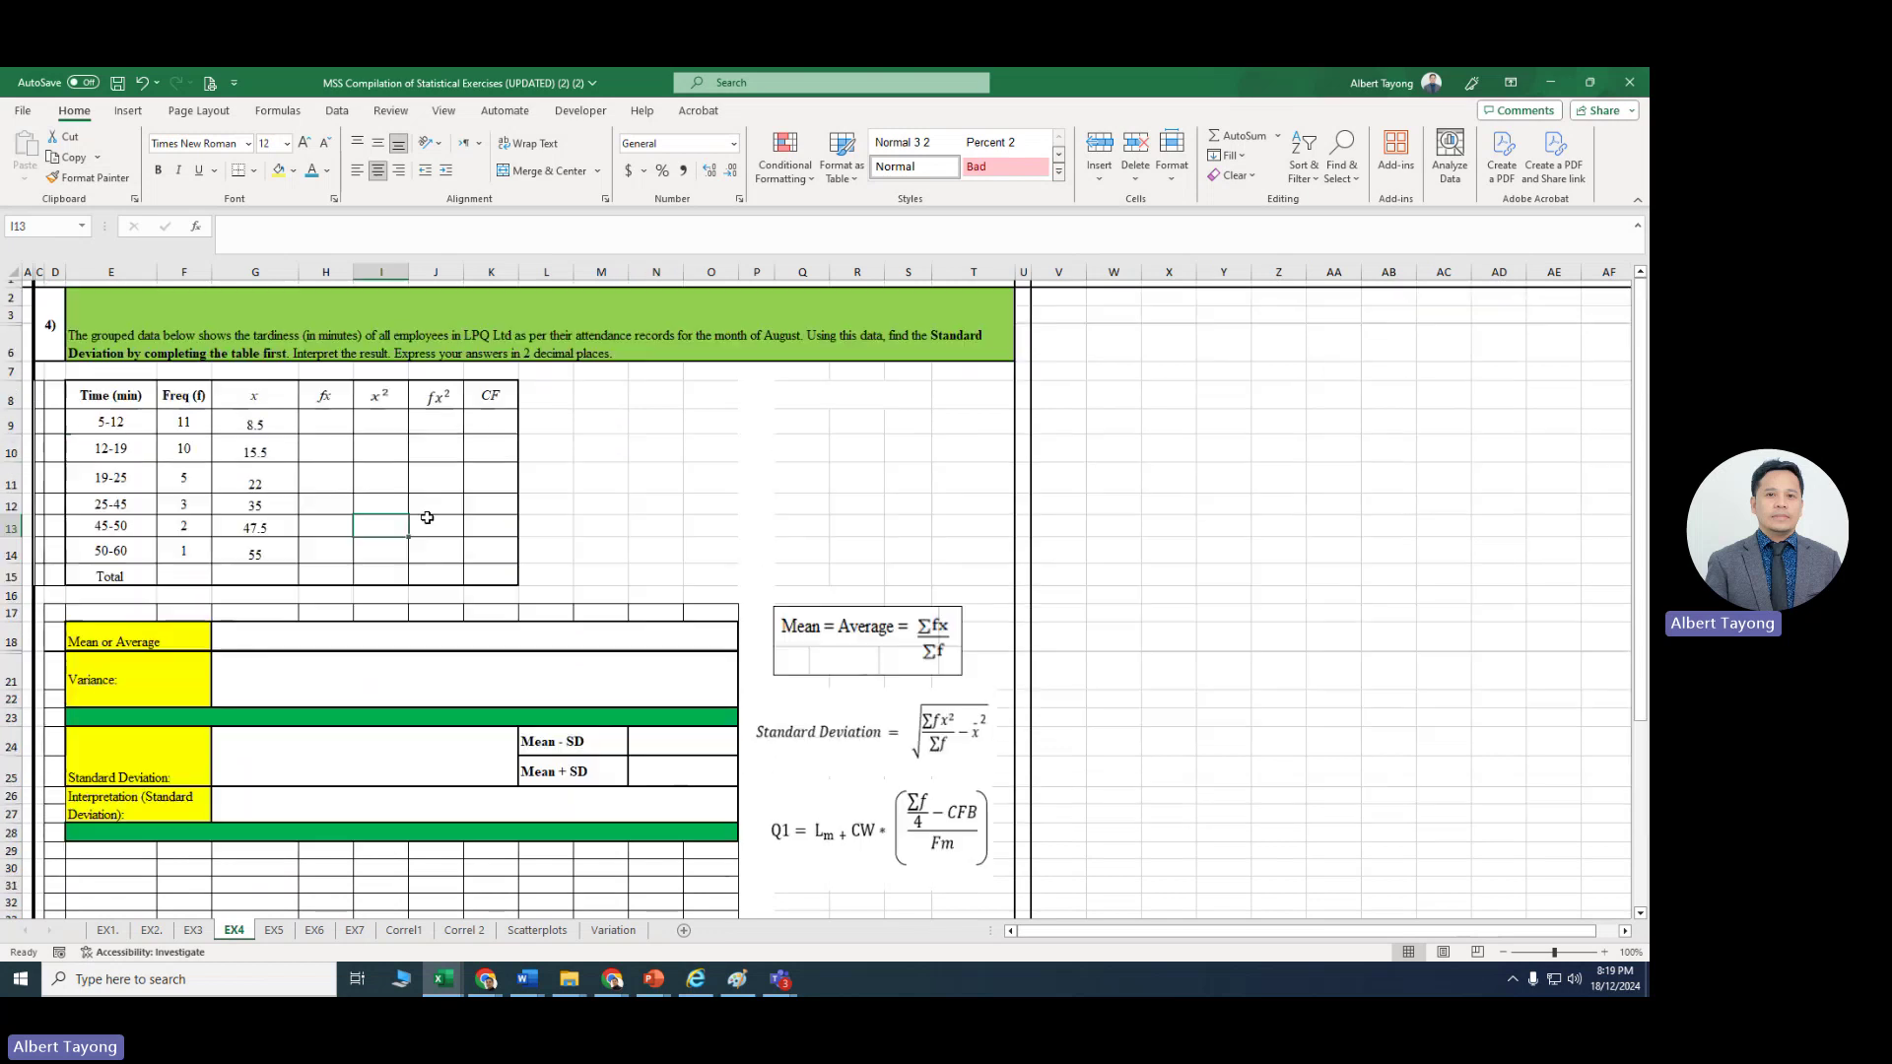
left_click_drag(325, 395, 325, 576)
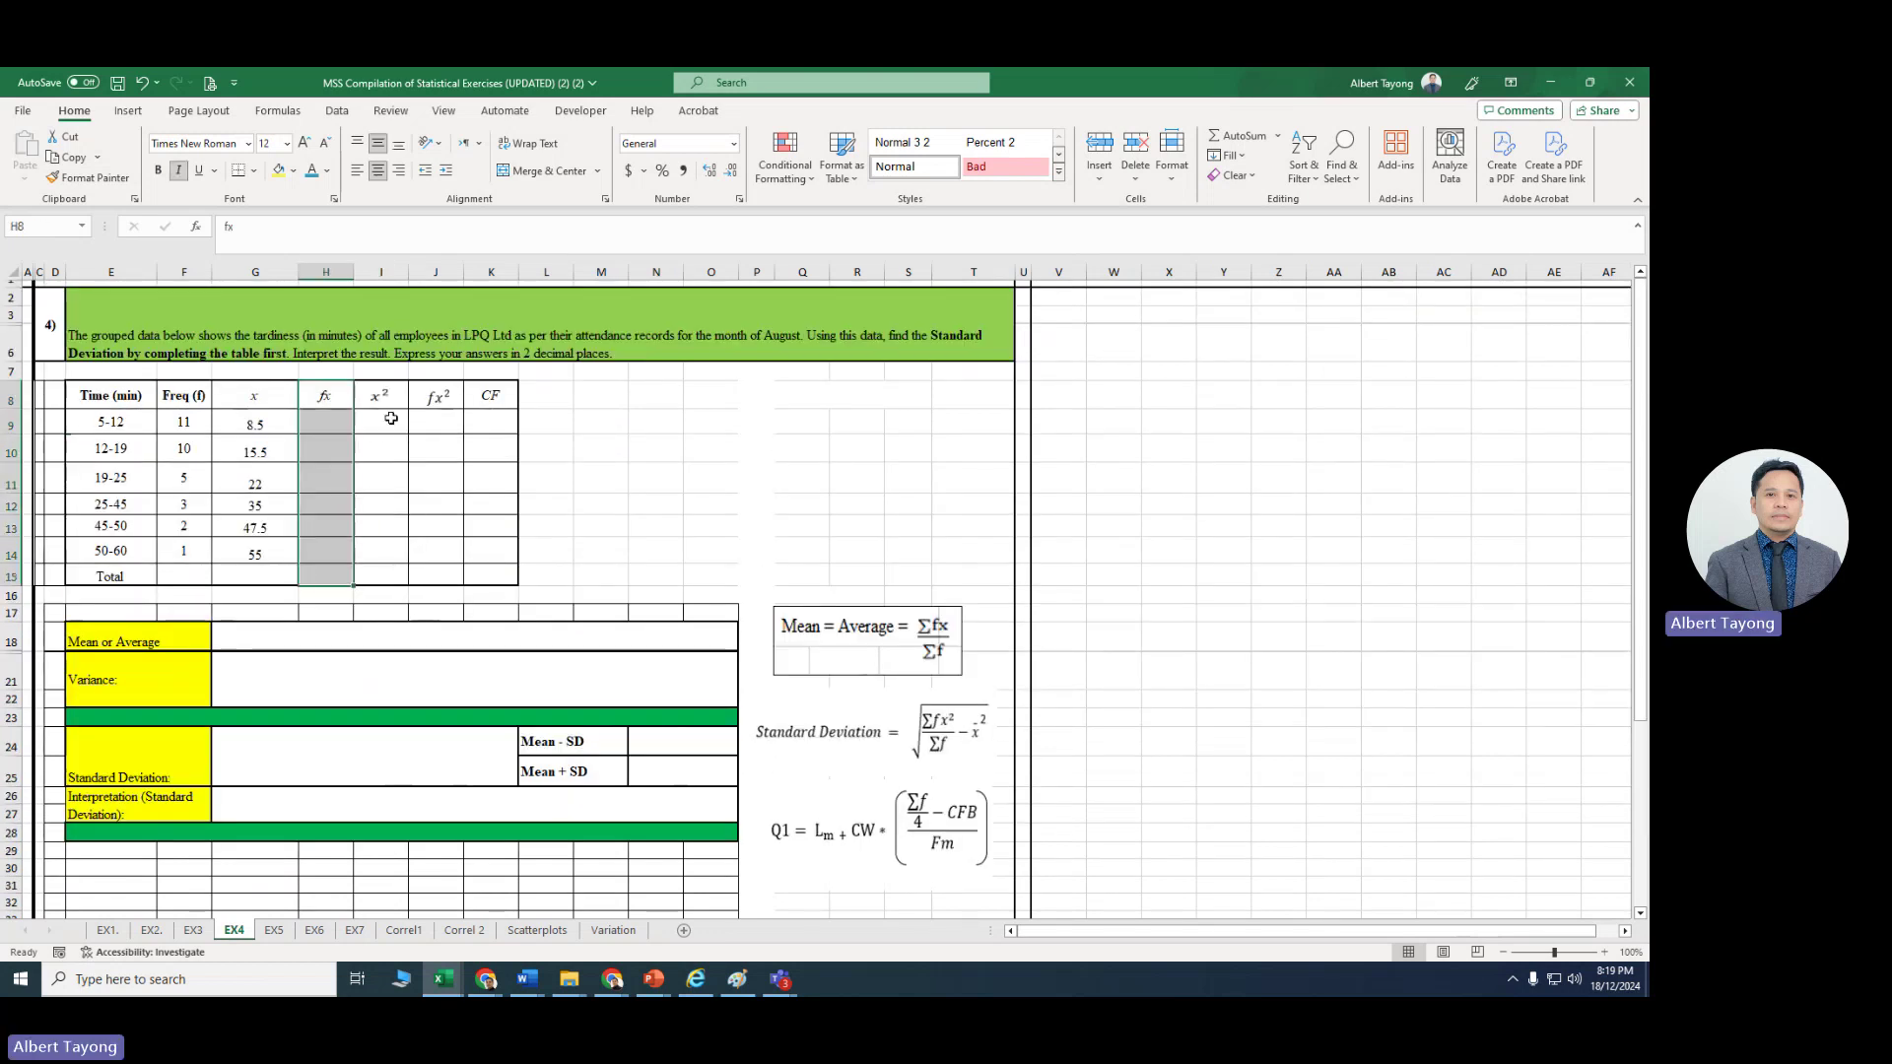
left_click_drag(391, 418, 436, 576)
left_click_drag(436, 421, 450, 625)
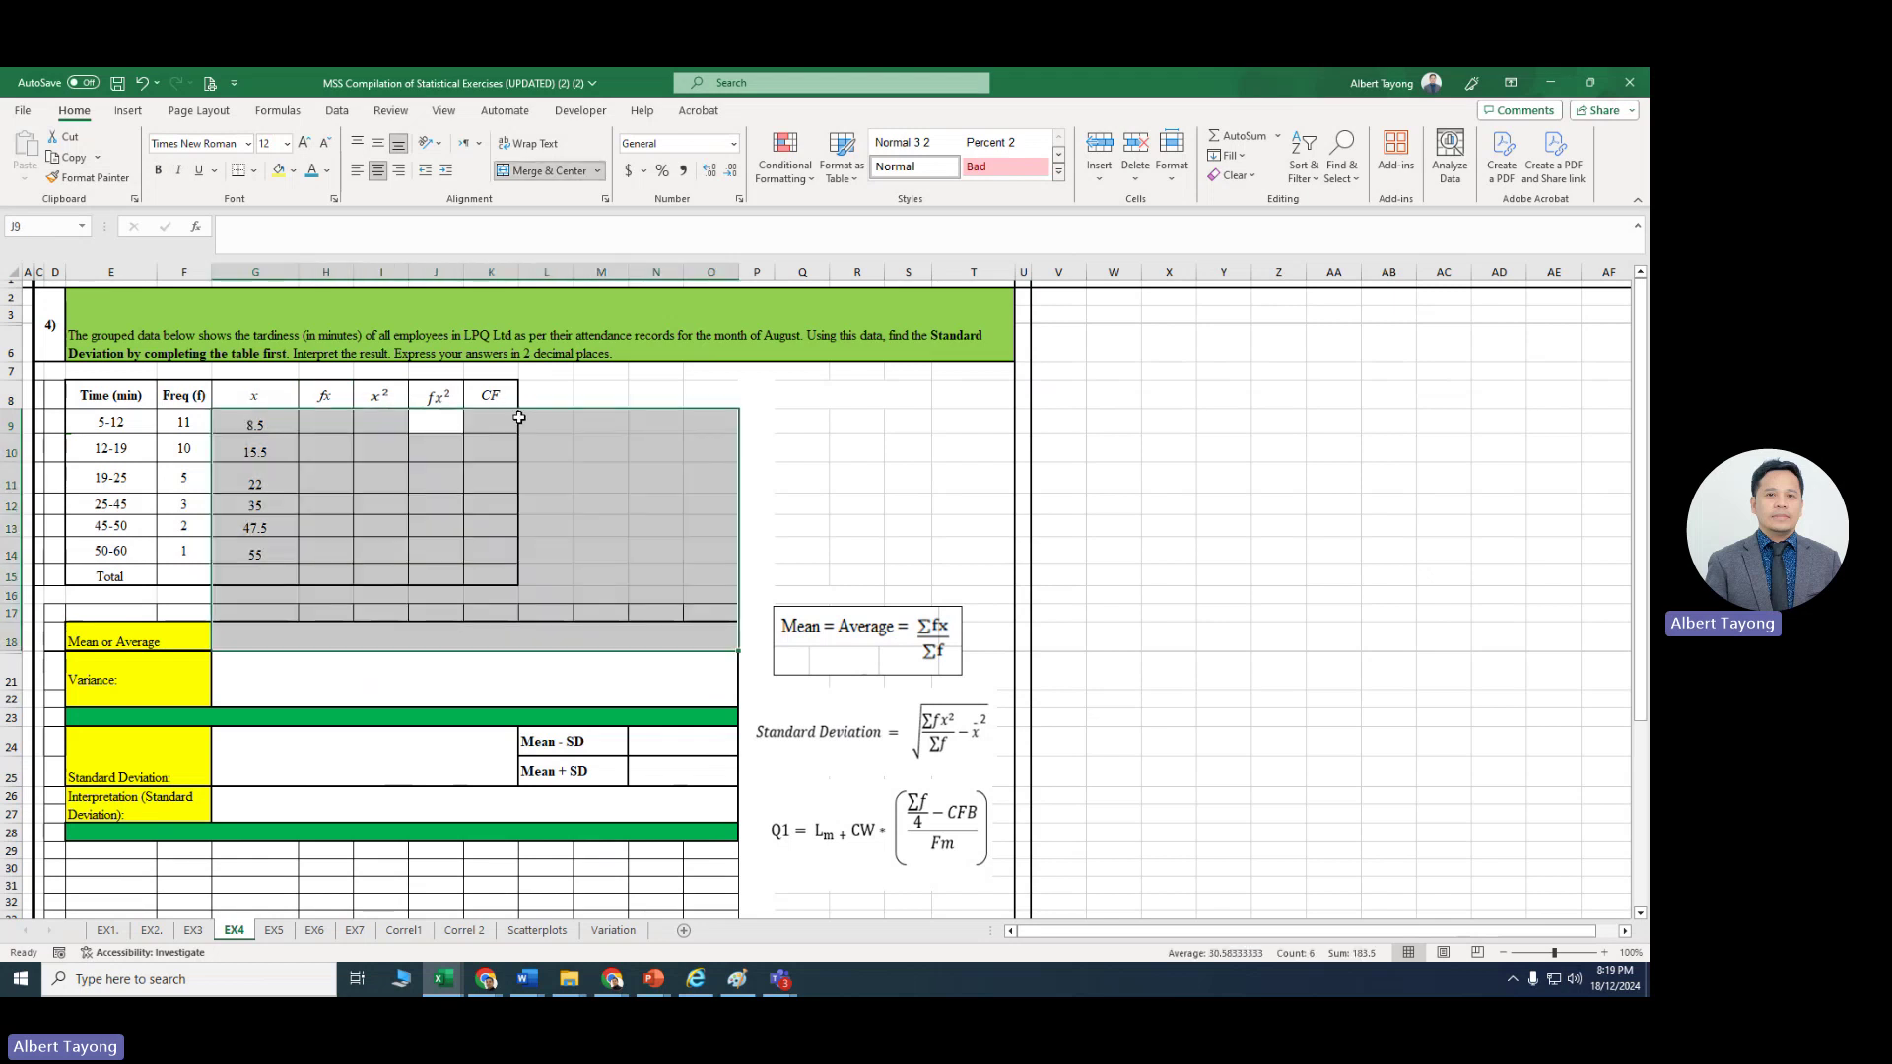
left_click_drag(519, 417, 490, 510)
left_click(601, 422)
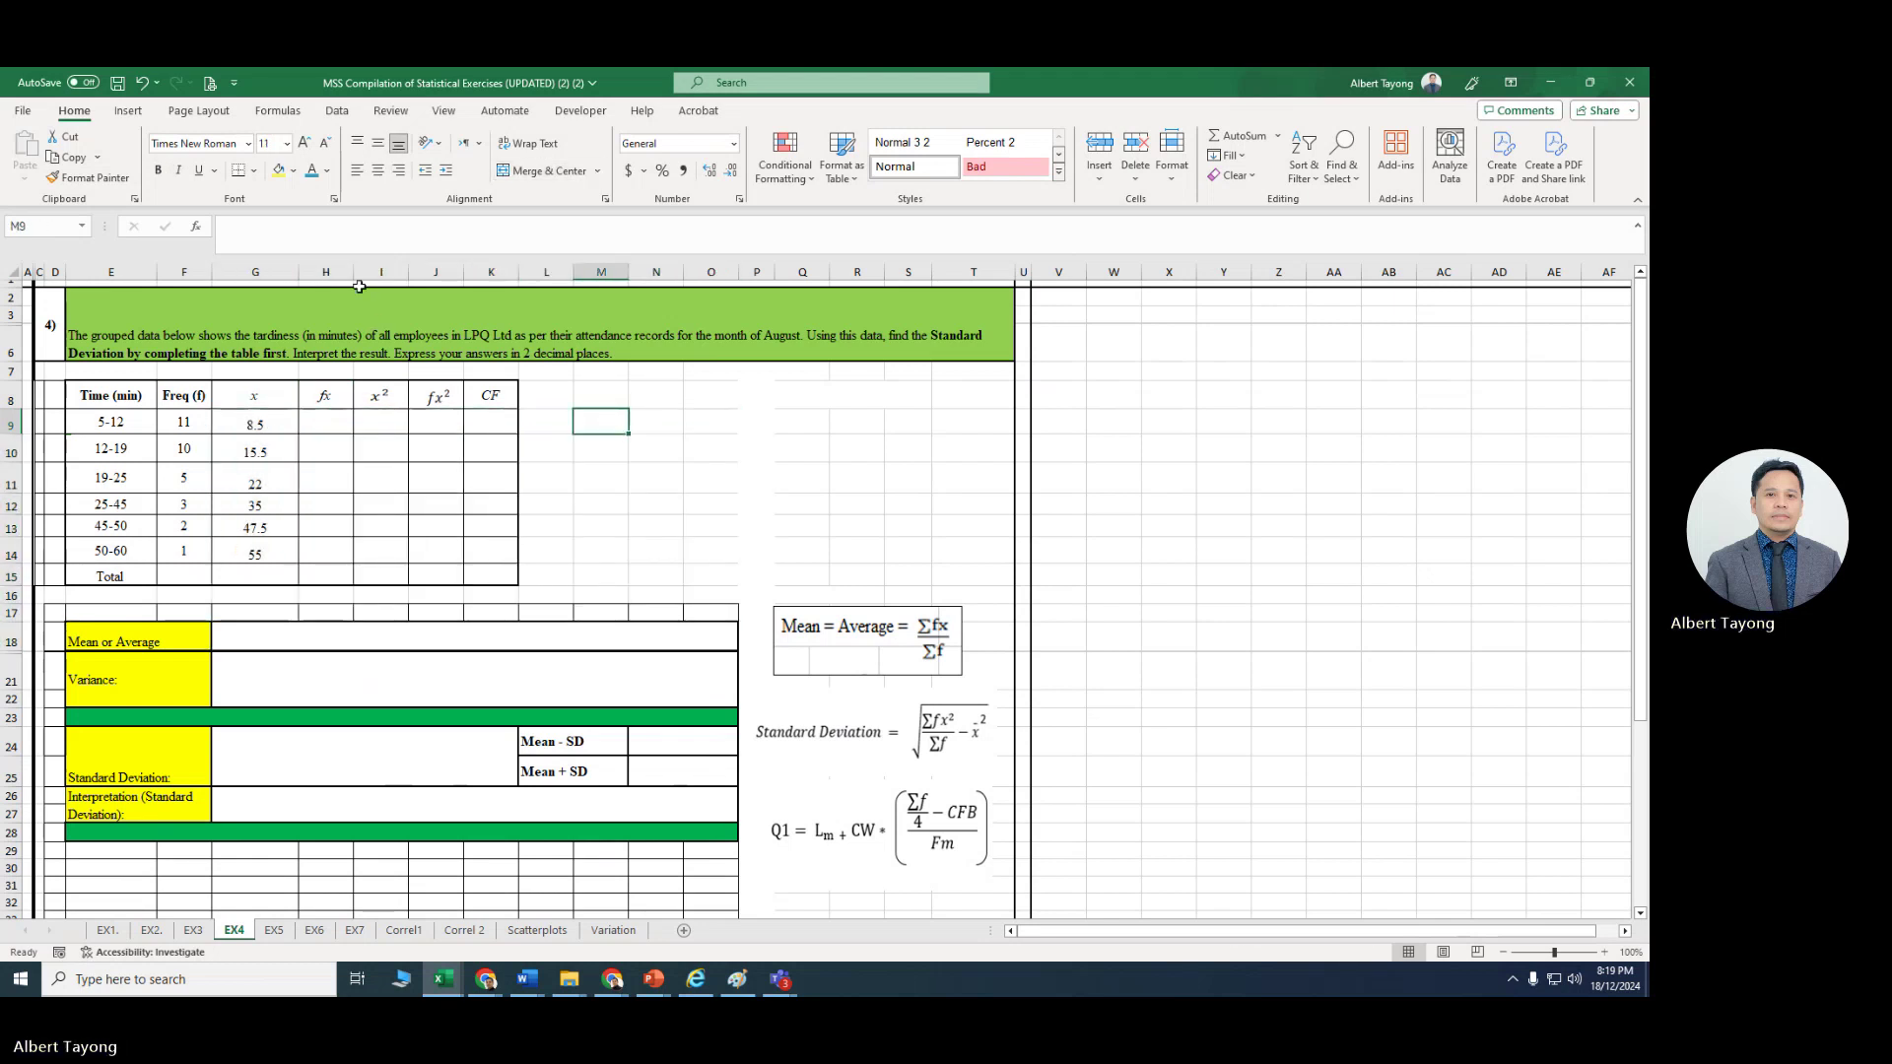
Step: Widen column H slightly and move the Mean and Standard Deviation formula pictures beside the grouped data table
left_click_drag(352, 269, 367, 269)
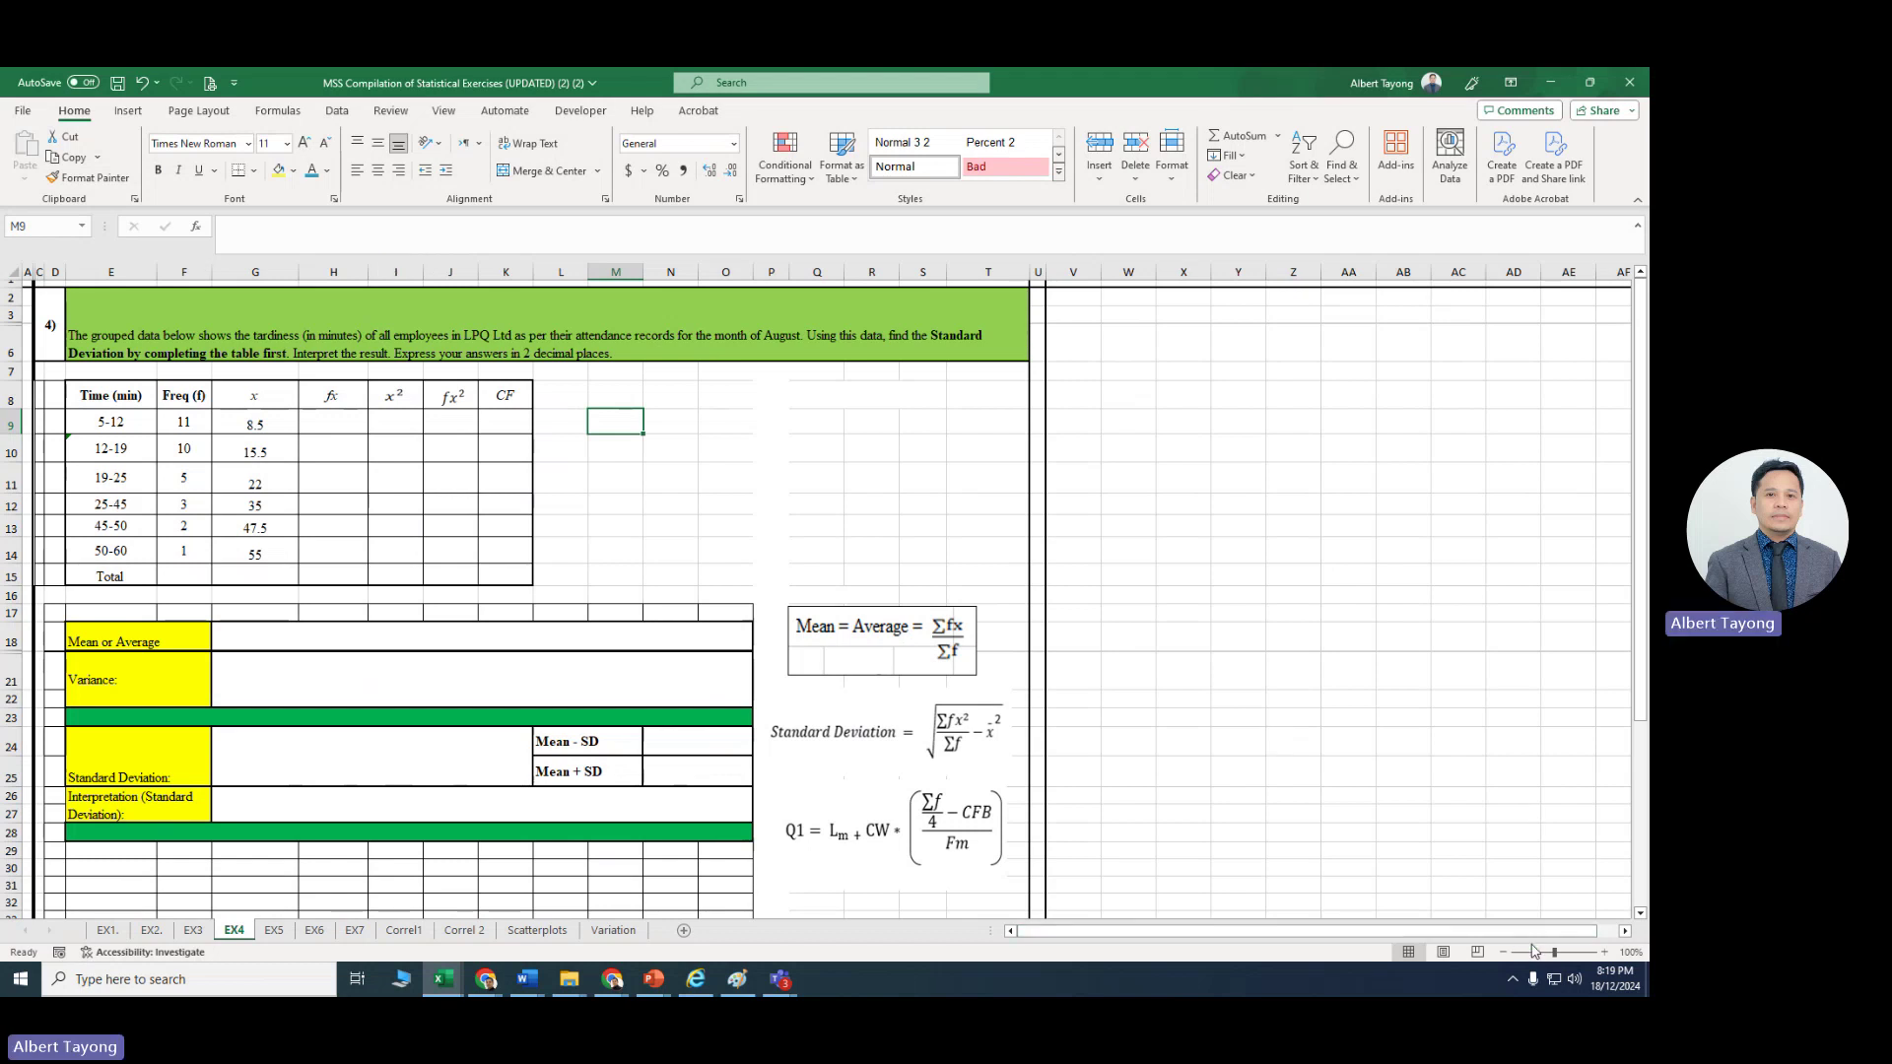
left_click(1565, 952)
left_click_drag(1252, 931, 1173, 958)
left_click_drag(1424, 690, 1088, 371)
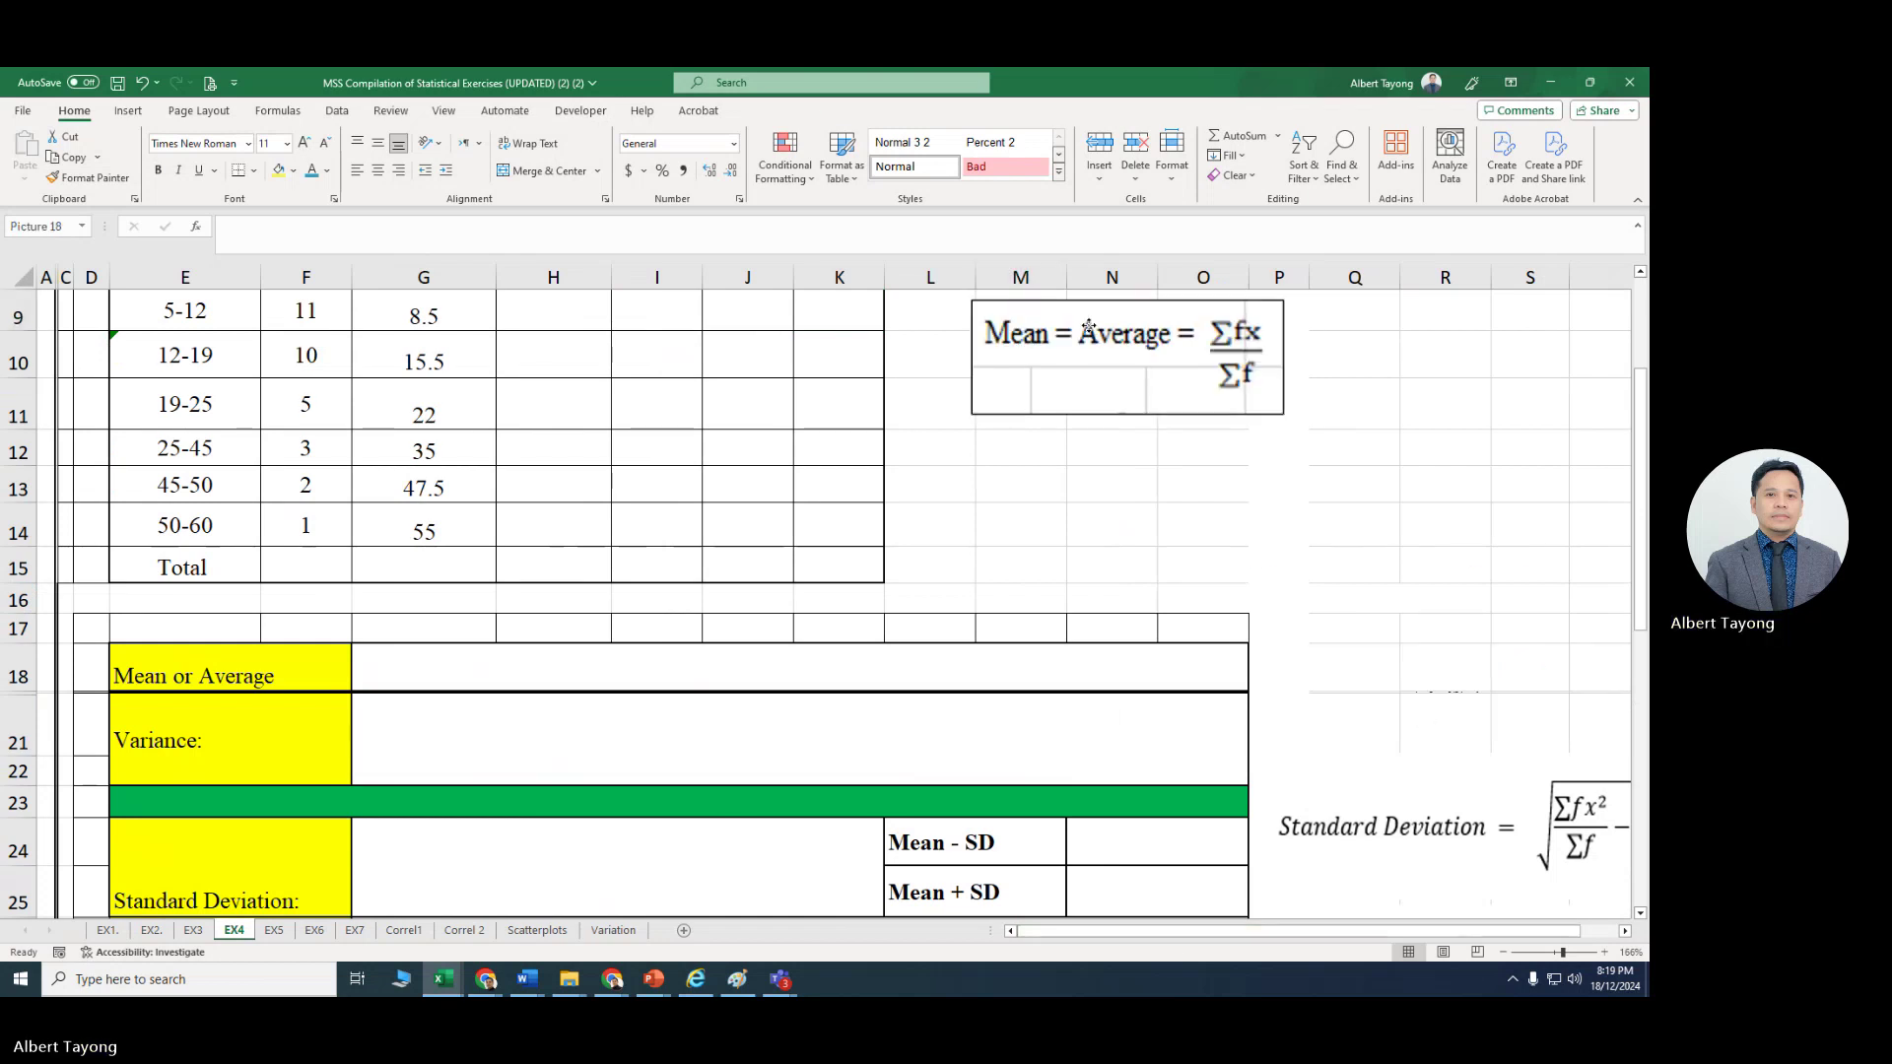
left_click_drag(1510, 818, 1212, 509)
scroll(372, 492, "up", 2)
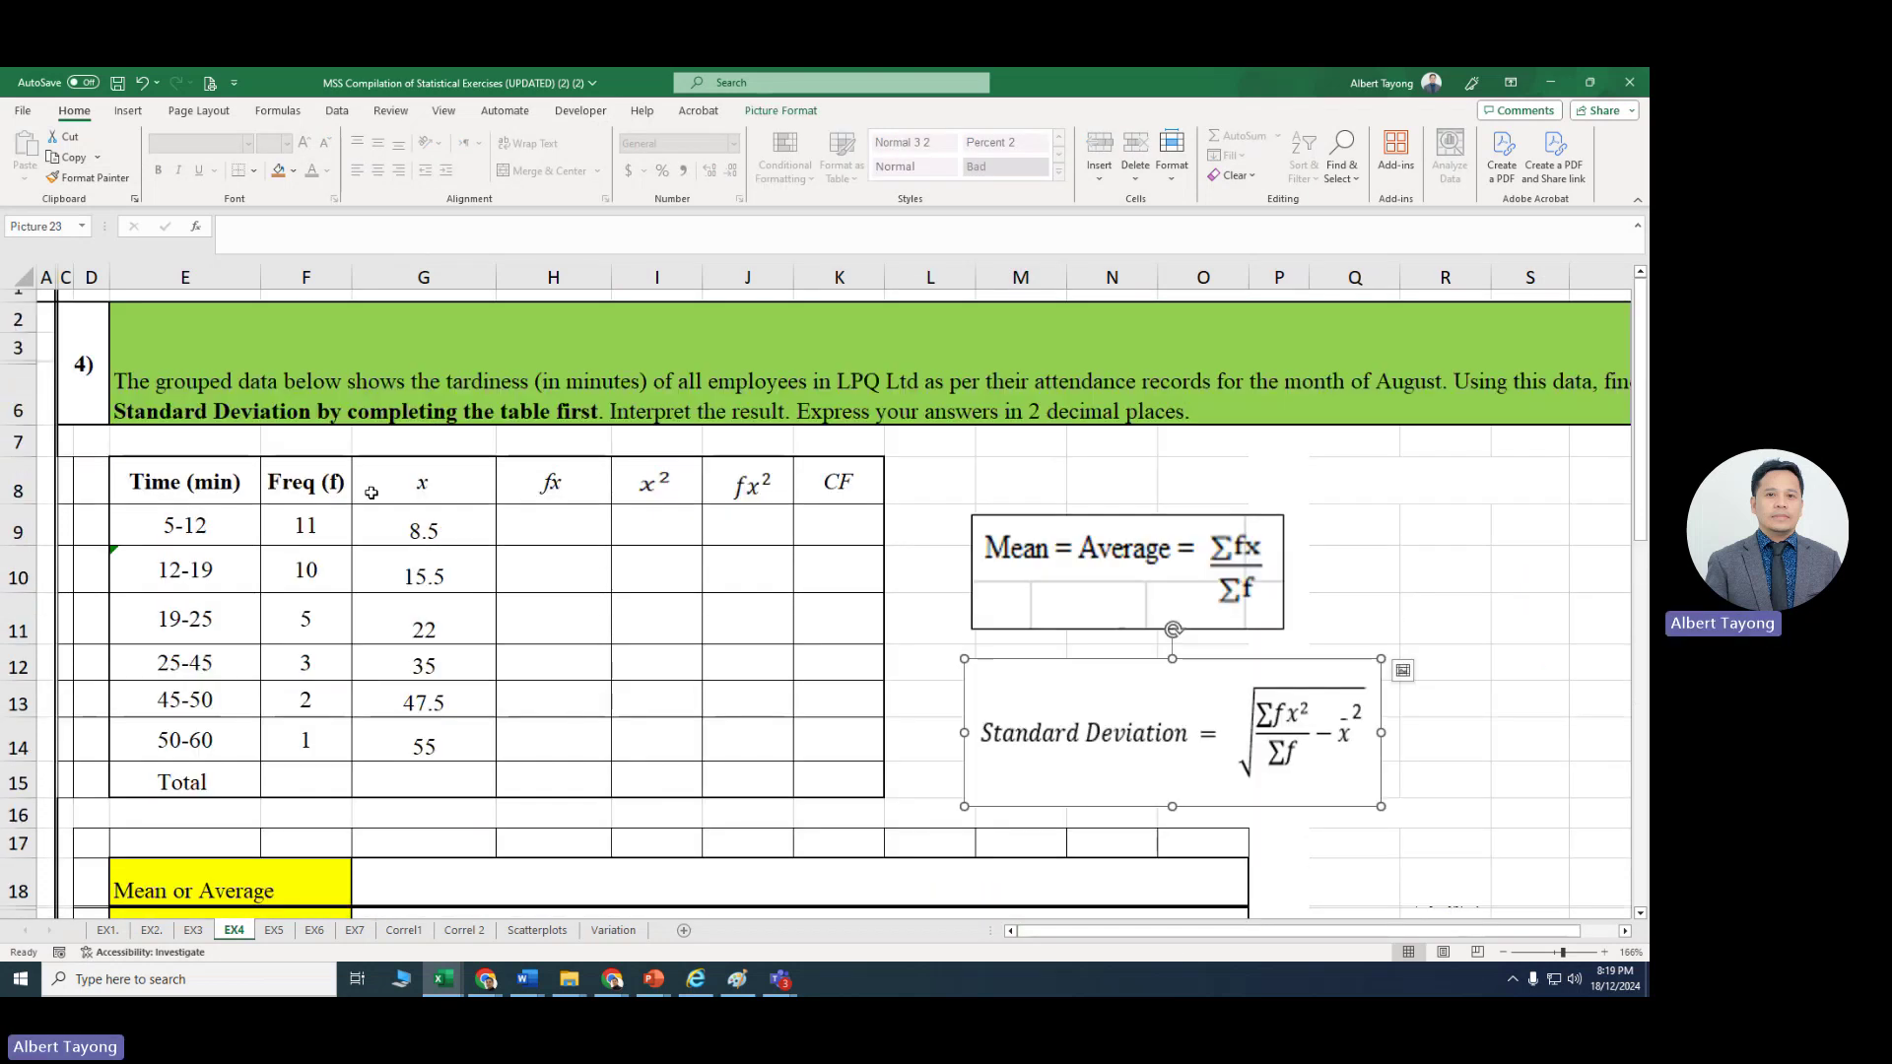
Step: Label the x column with MIDPOINT in G7 and select the midpoint values below it
left_click(416, 442)
type("MIDPOINT")
left_click_drag(452, 530, 454, 736)
Step: Try filling the fx column H9:H14 with the frequency times midpoint formula =F9*G9, and undo the fill and formula
left_click(558, 525)
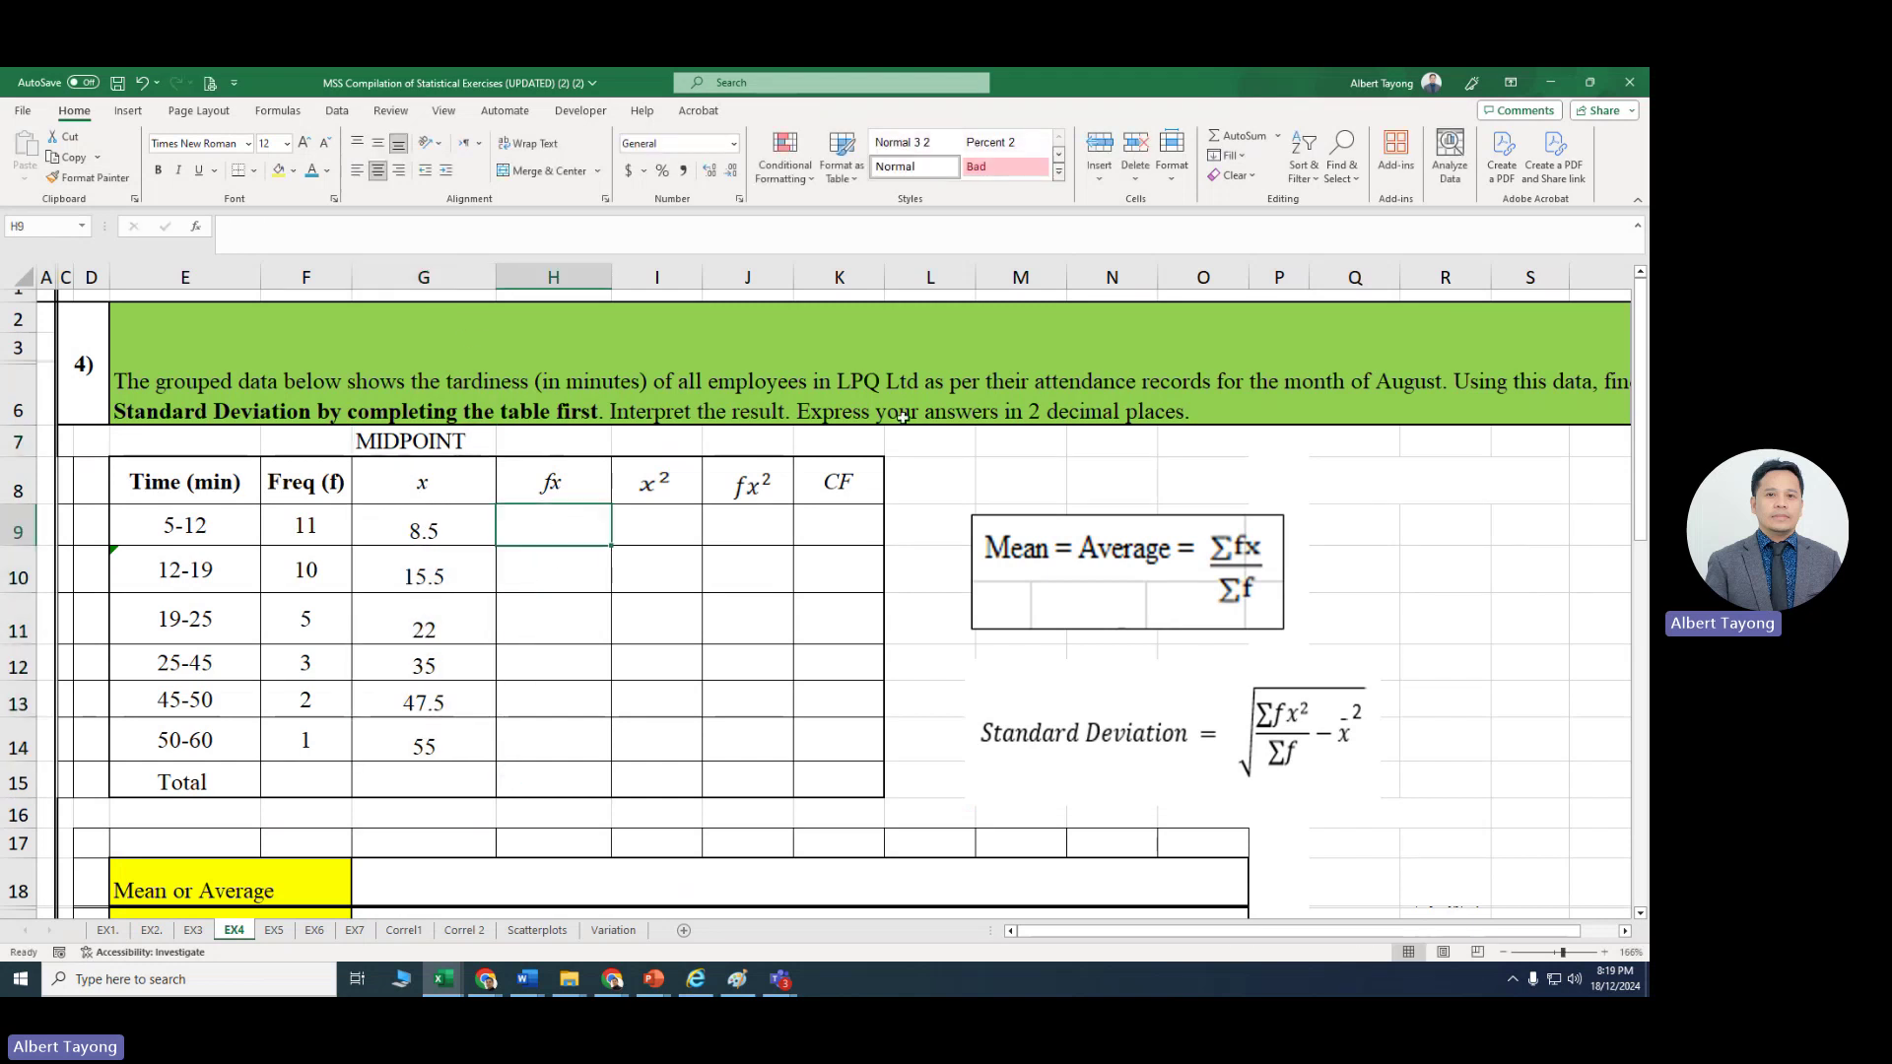
type("=")
left_click(276, 527)
type("*")
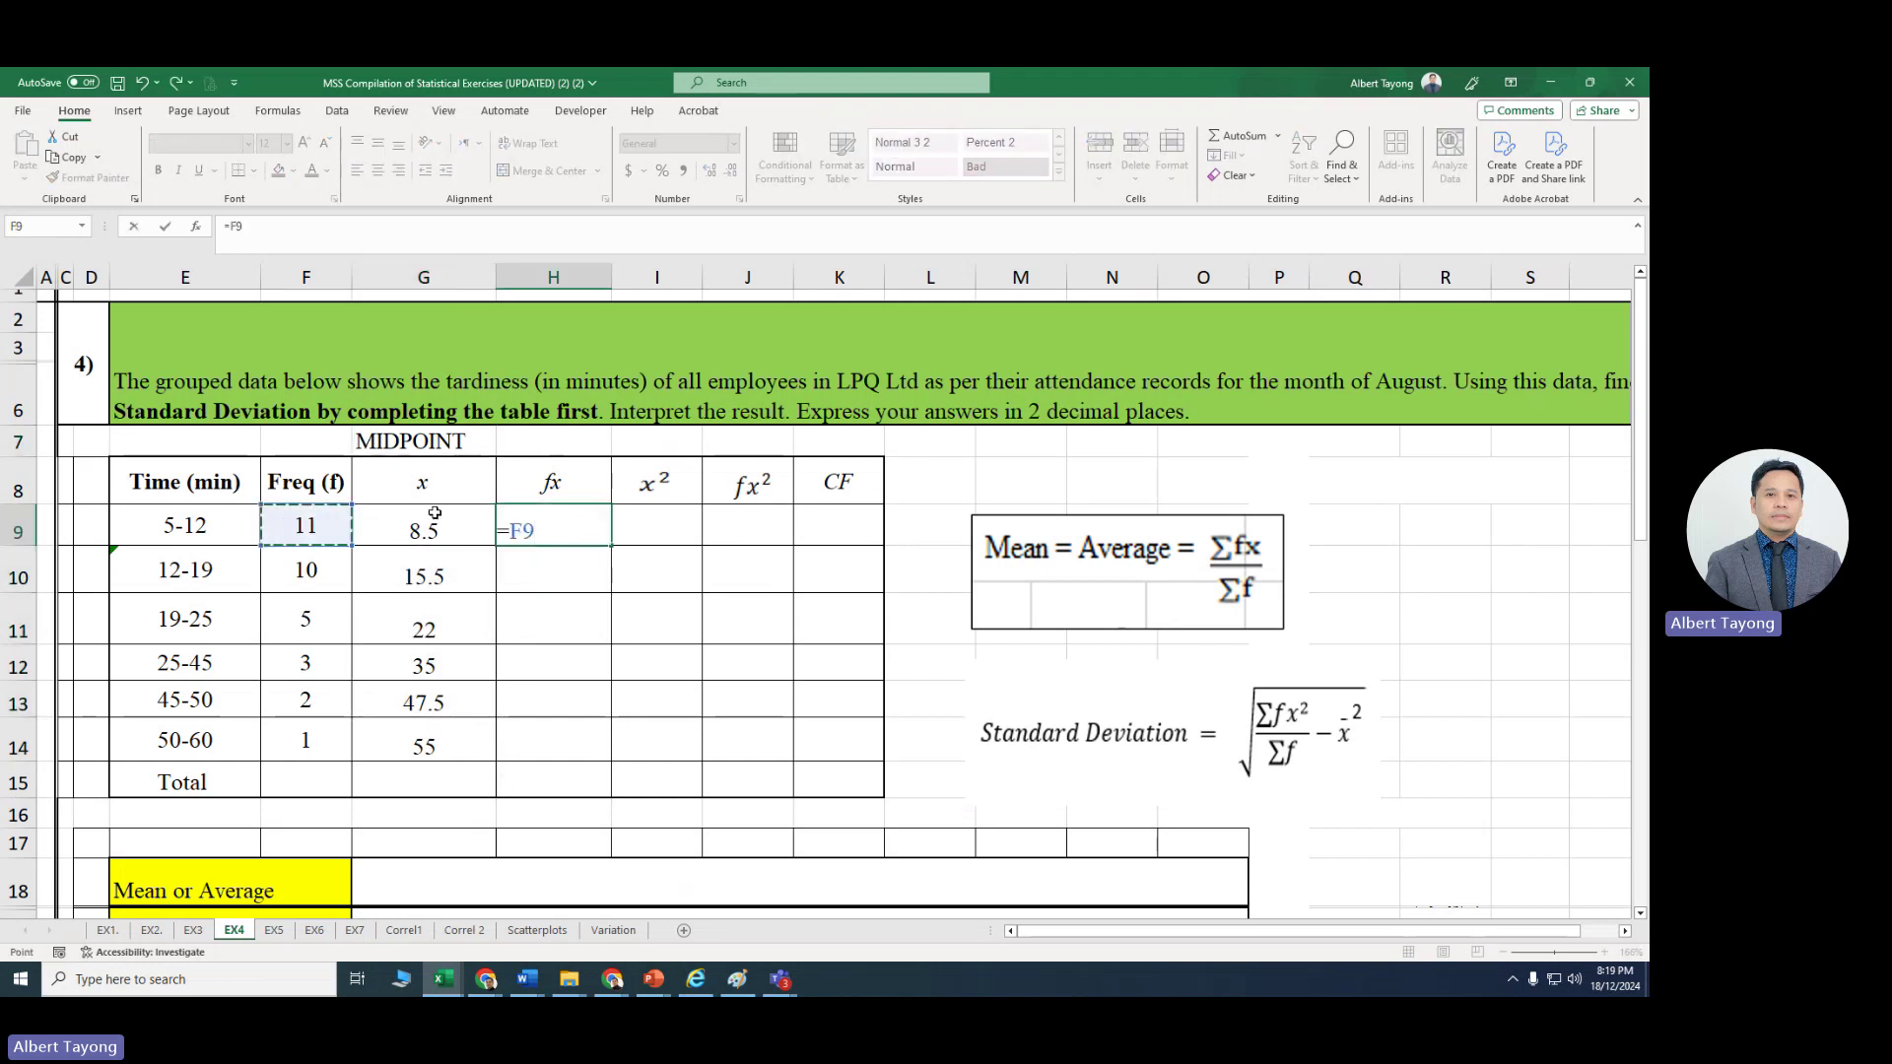
left_click(455, 538)
key("Return")
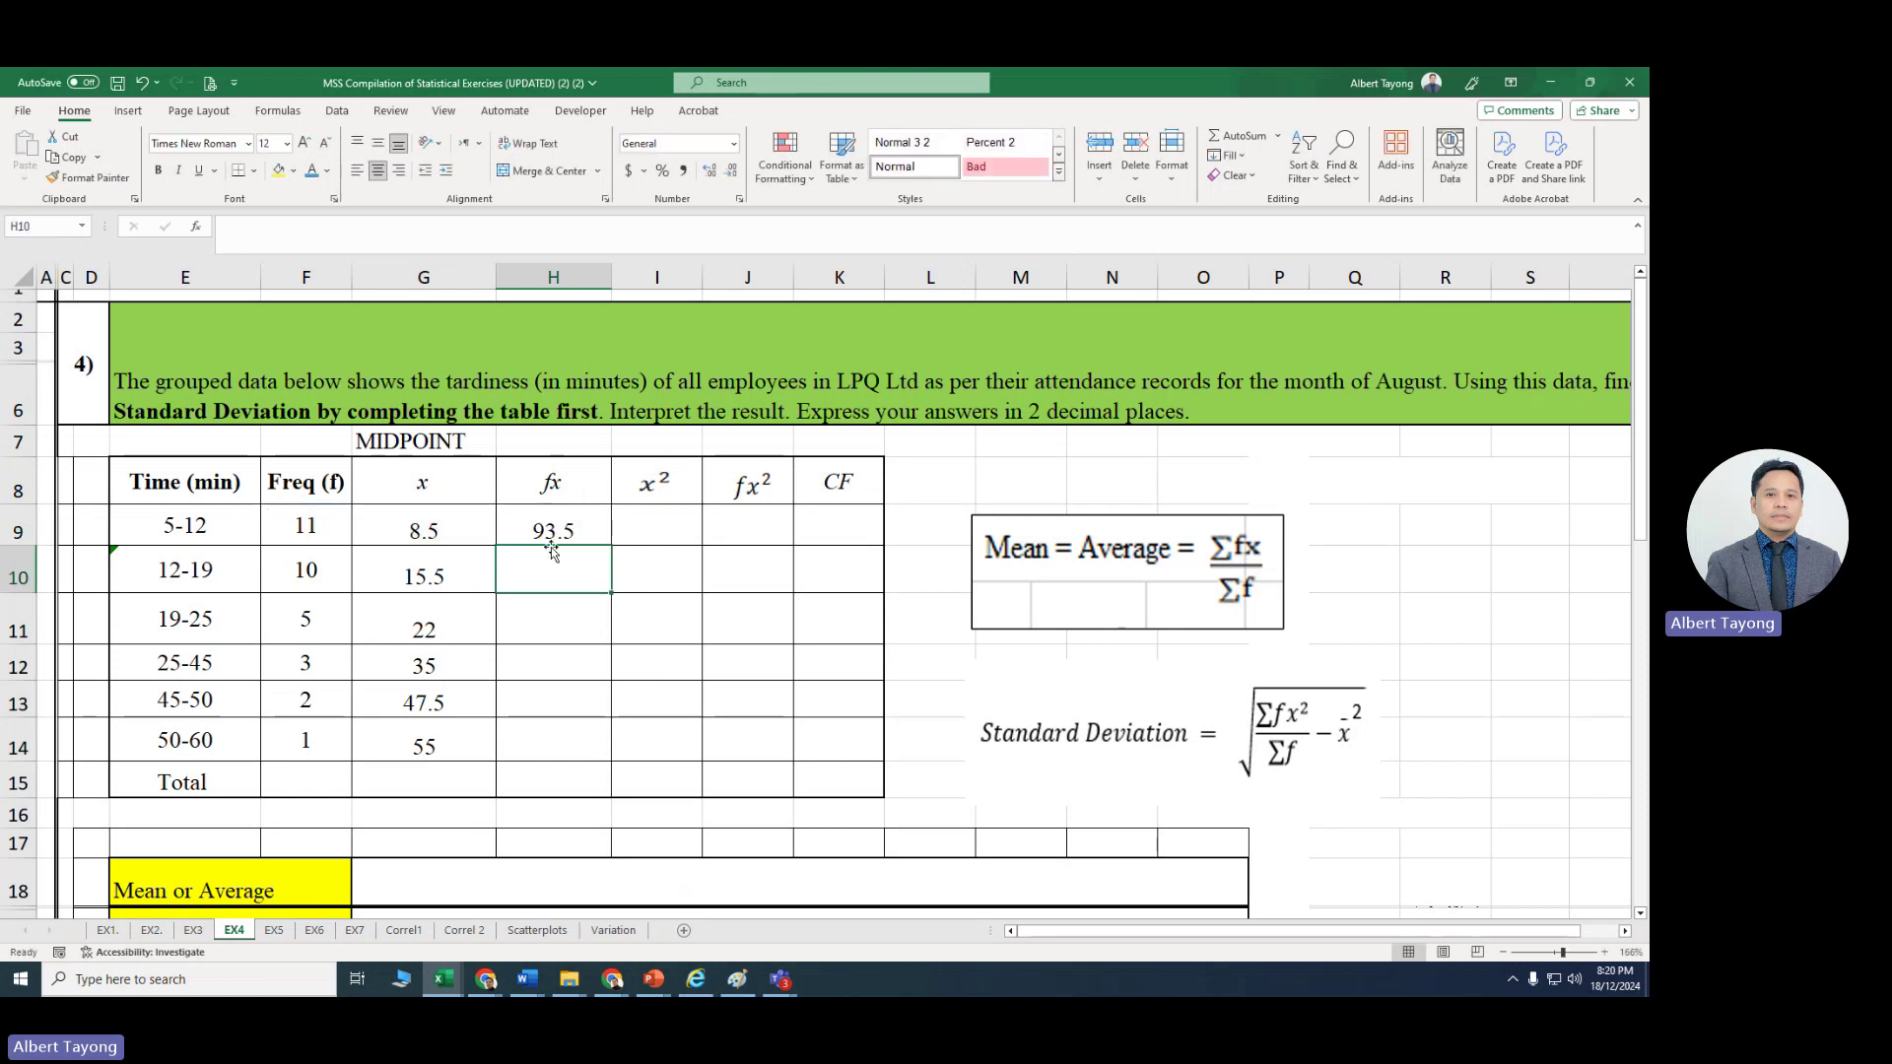
left_click(562, 531)
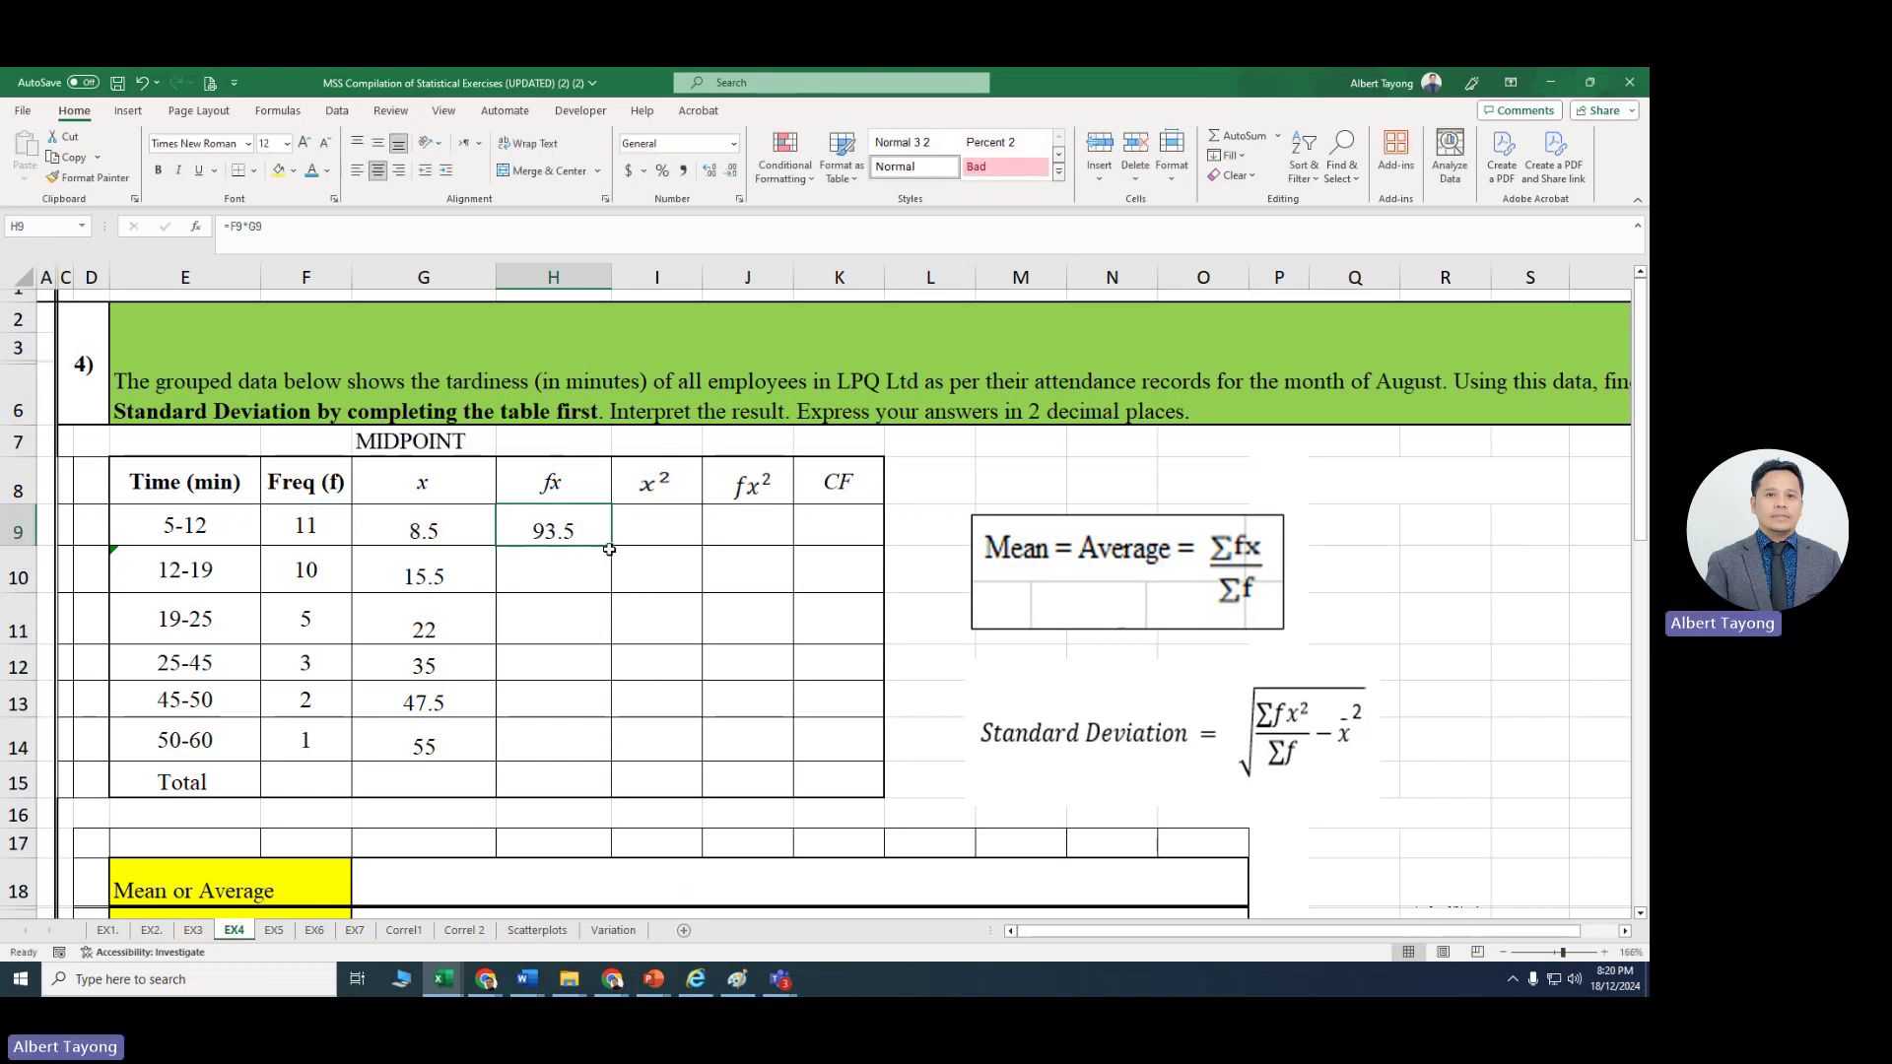
left_click_drag(610, 548, 566, 753)
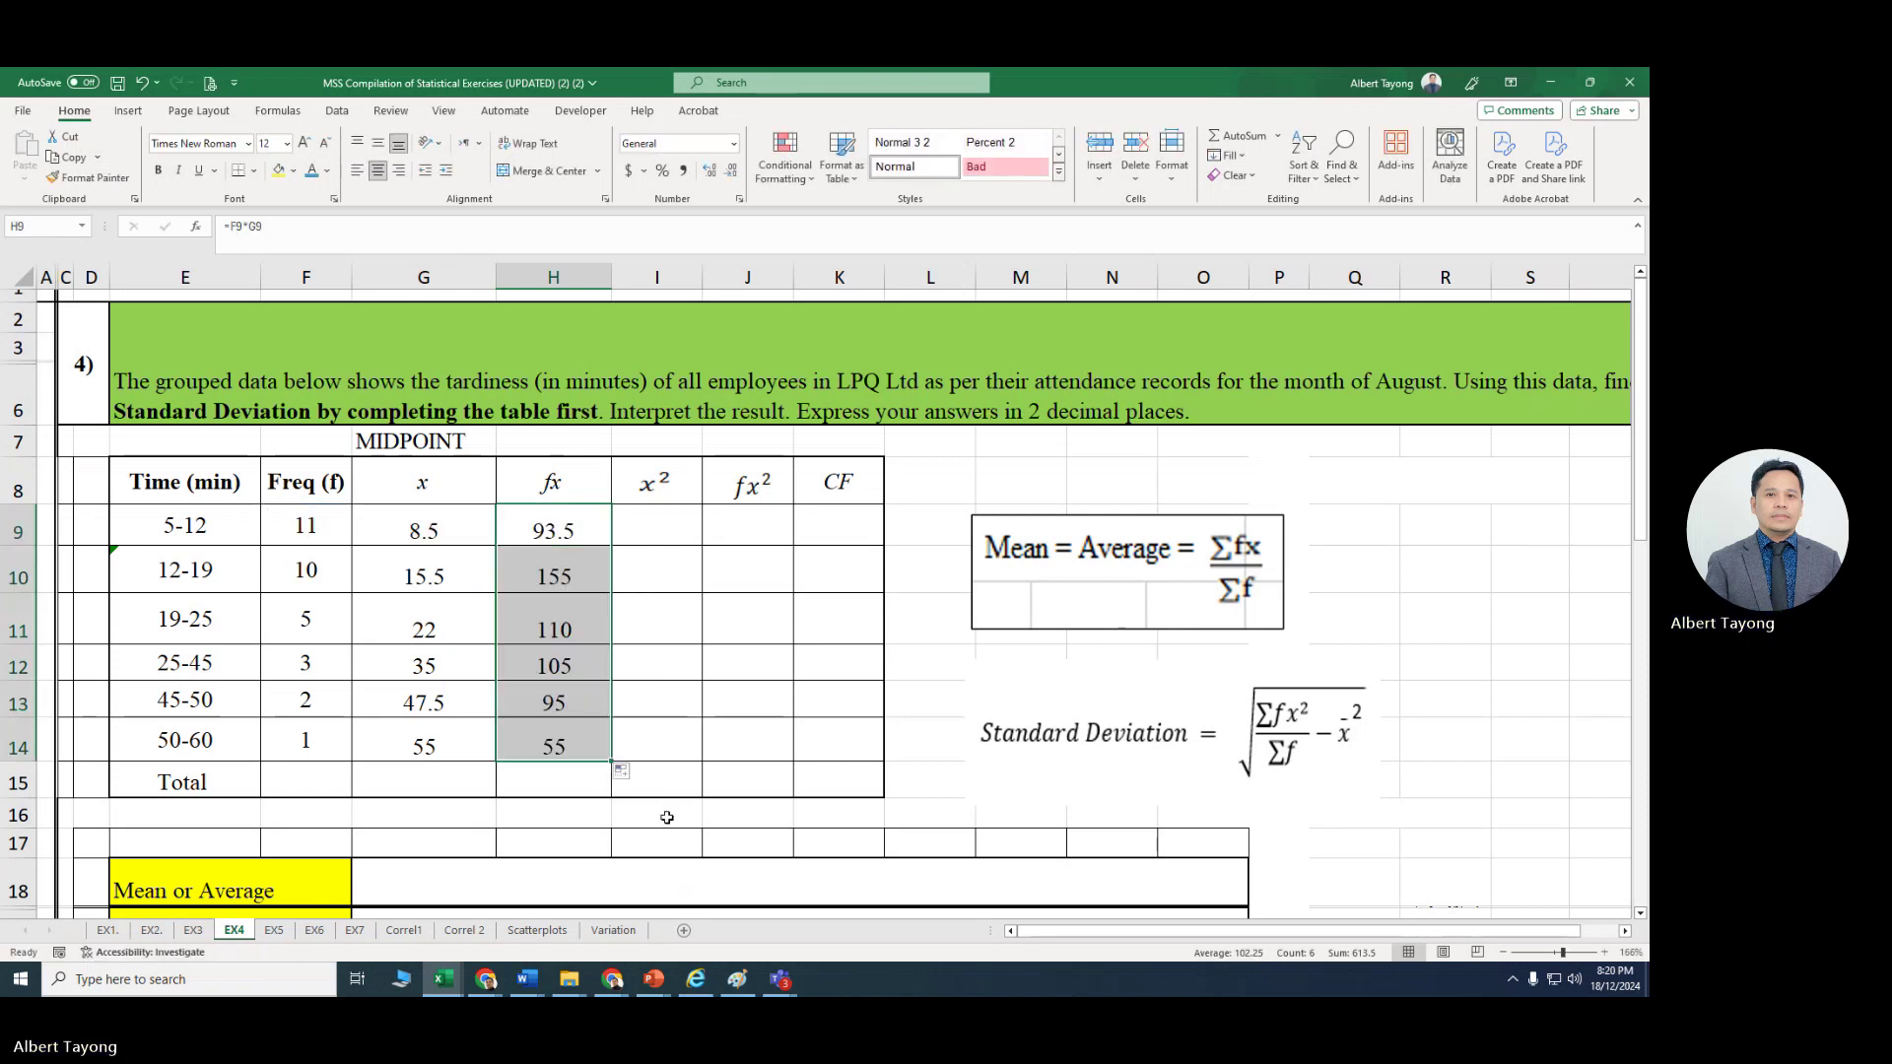
key("ctrl+z")
key("ctrl+z")
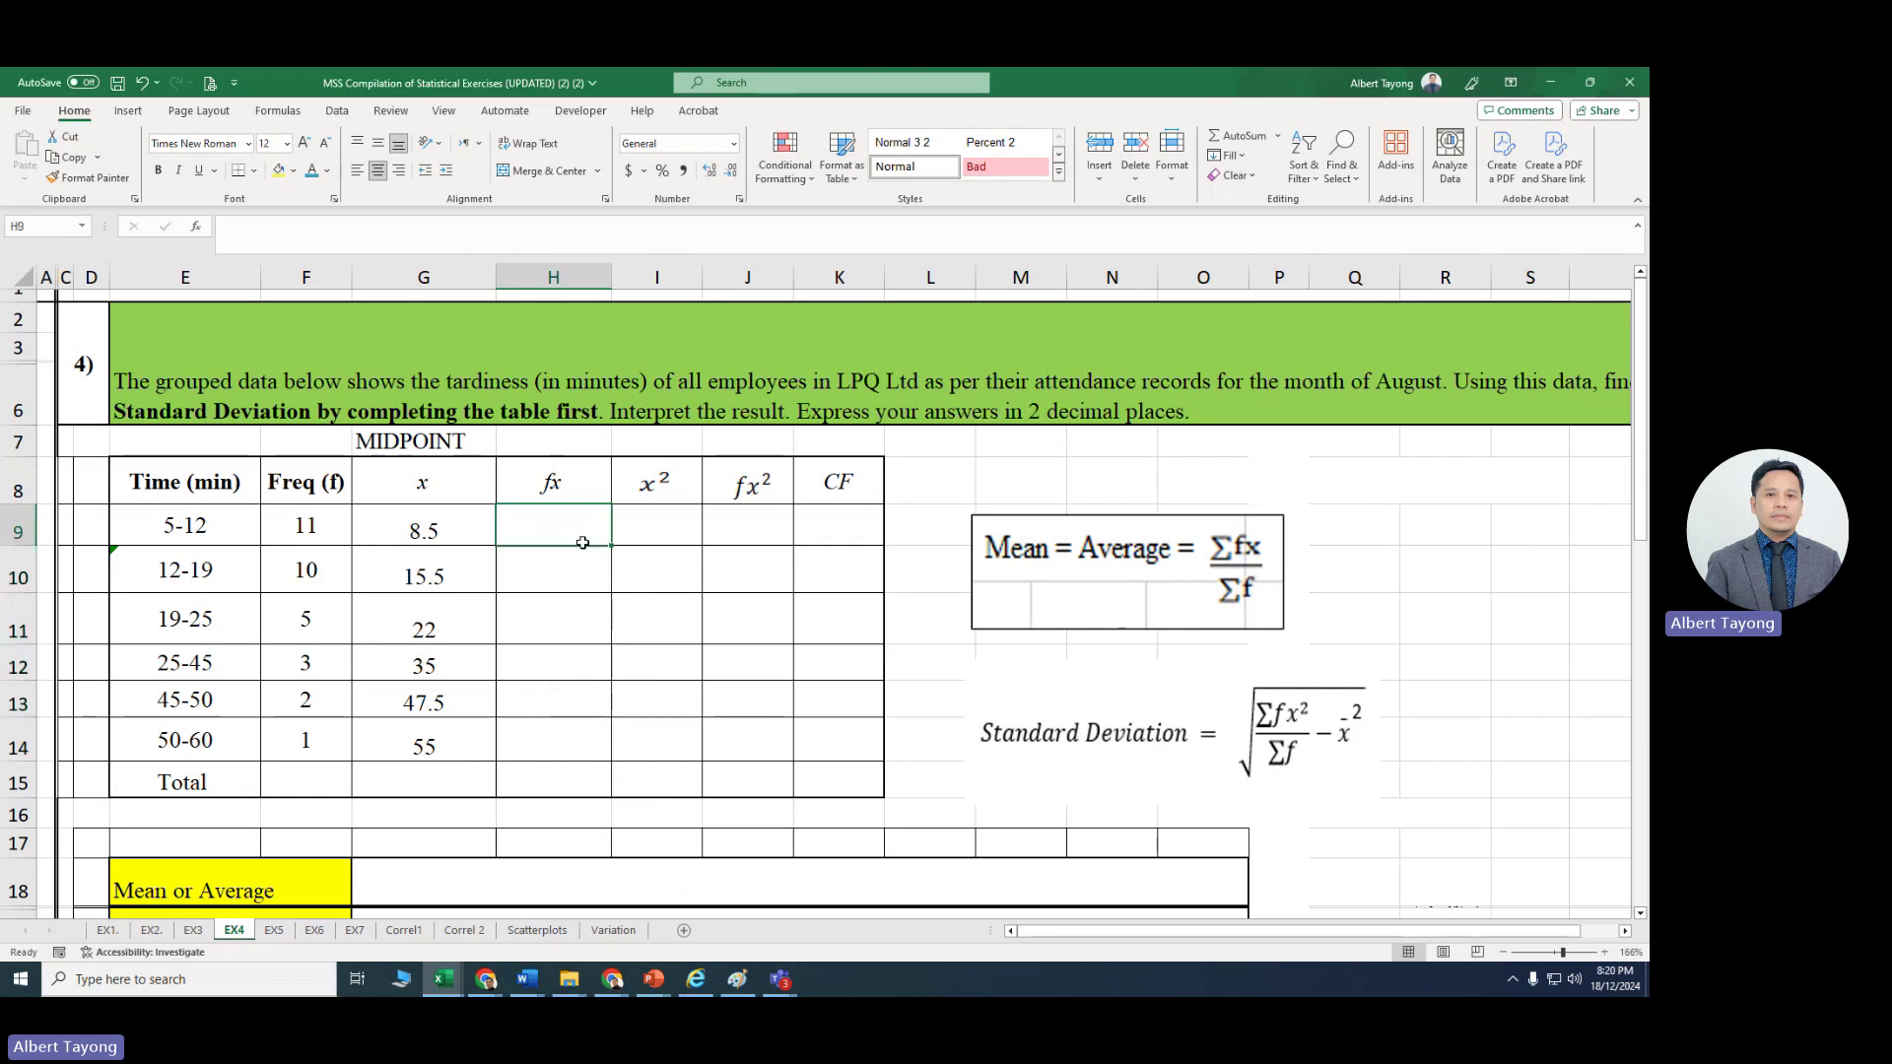
Step: Calculate fx in H9 with =F9*G9 and fill the formula down to H14
type("=")
left_click(345, 525)
type("*")
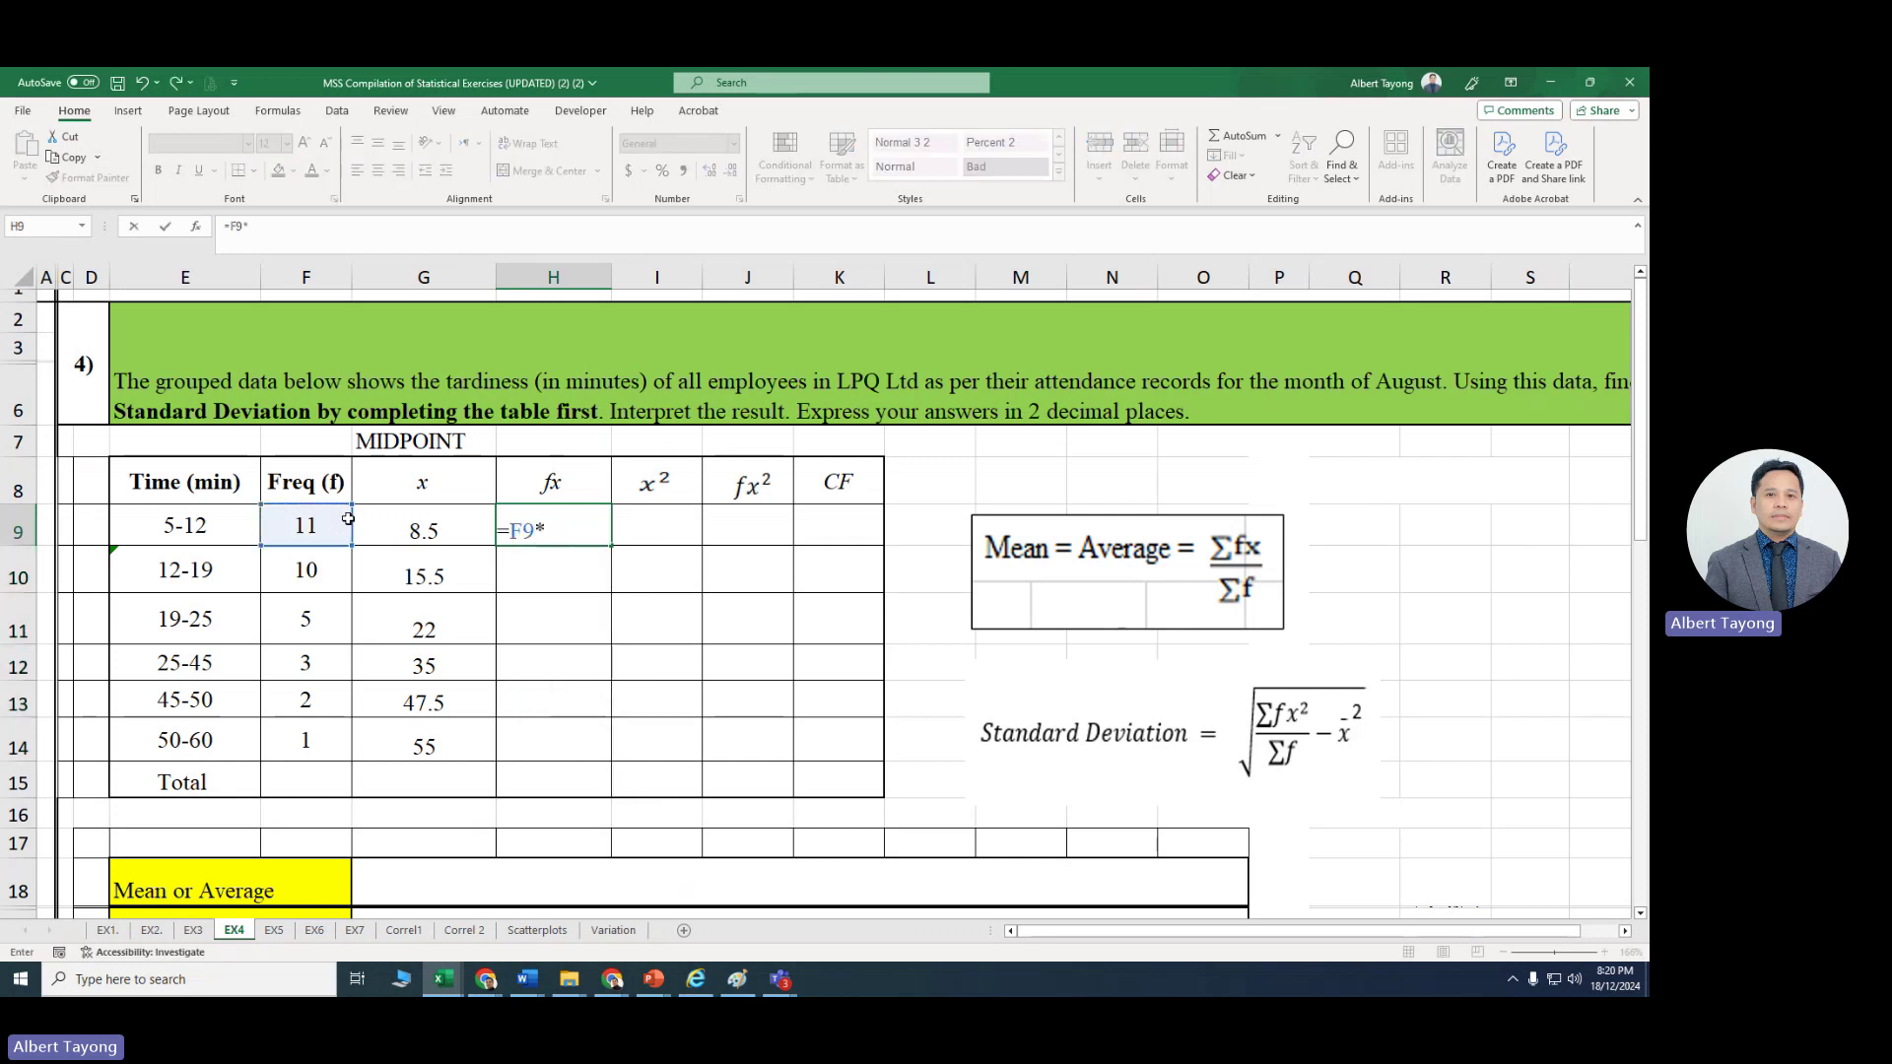
left_click(459, 519)
key("Return")
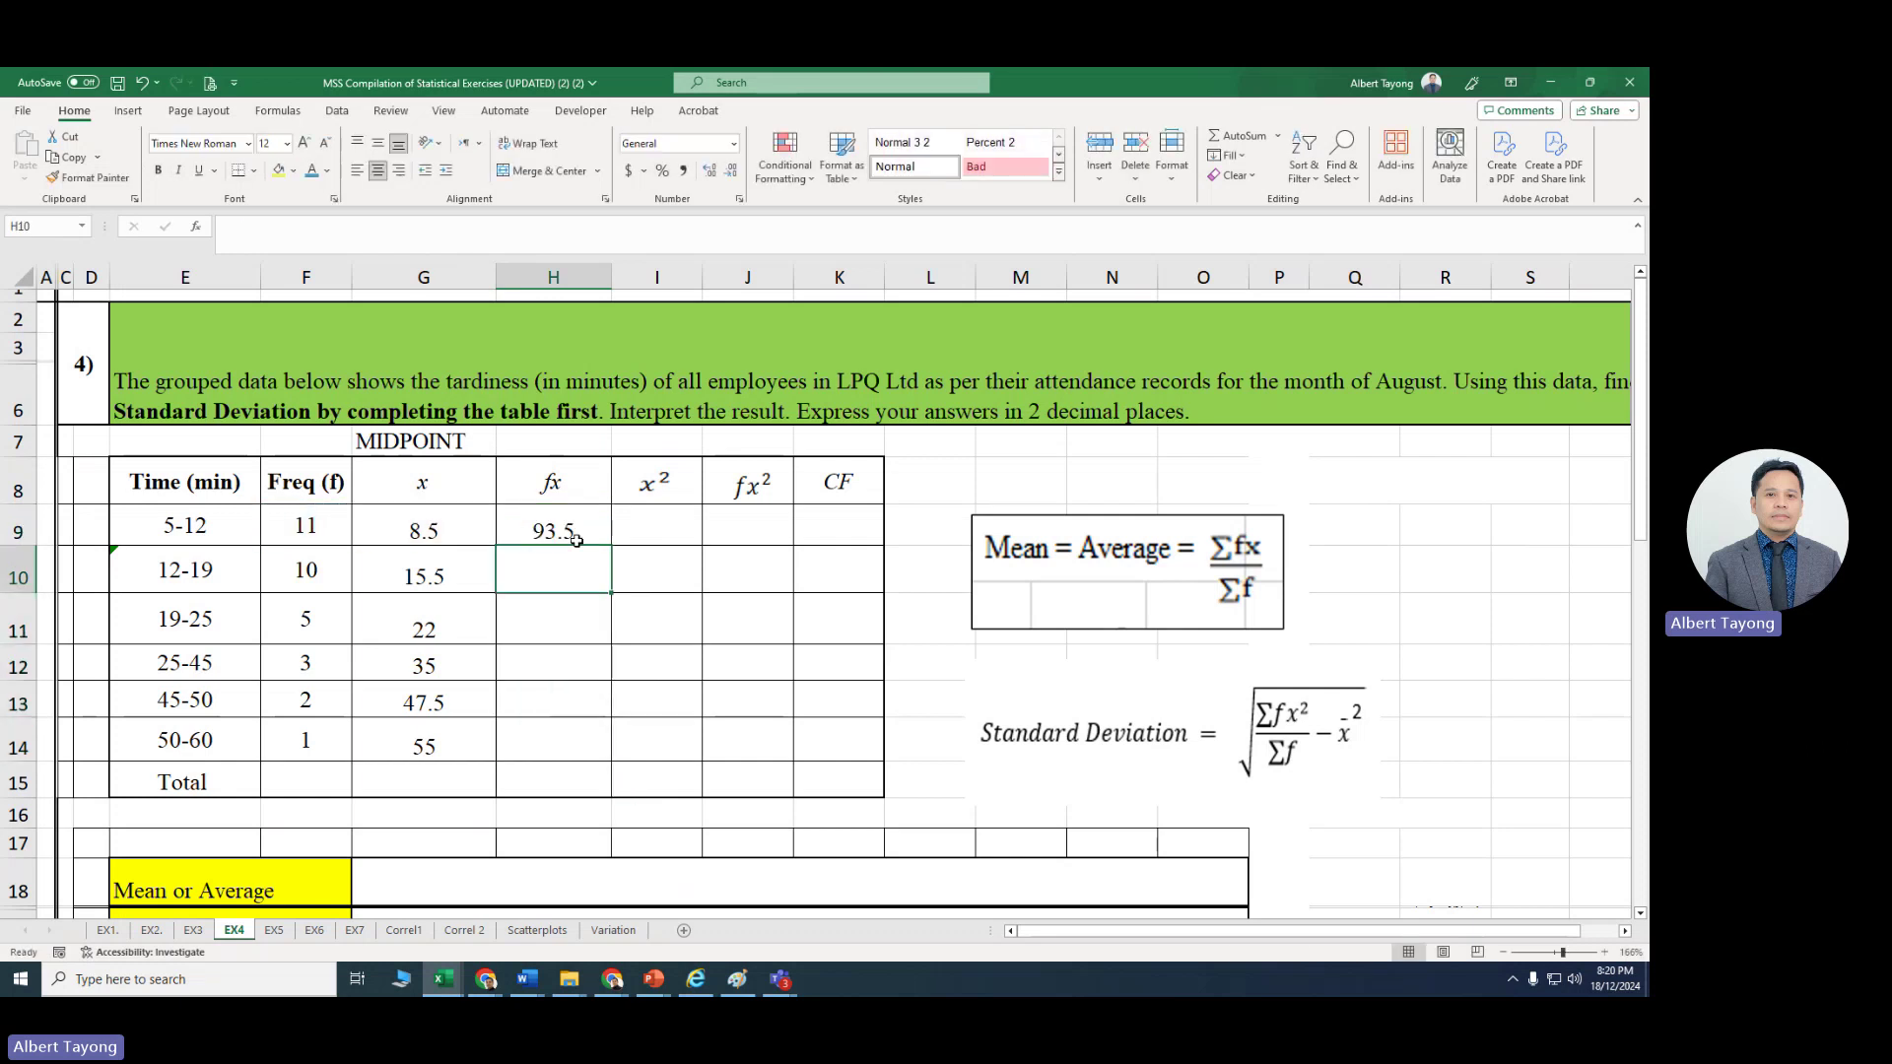
left_click(595, 529)
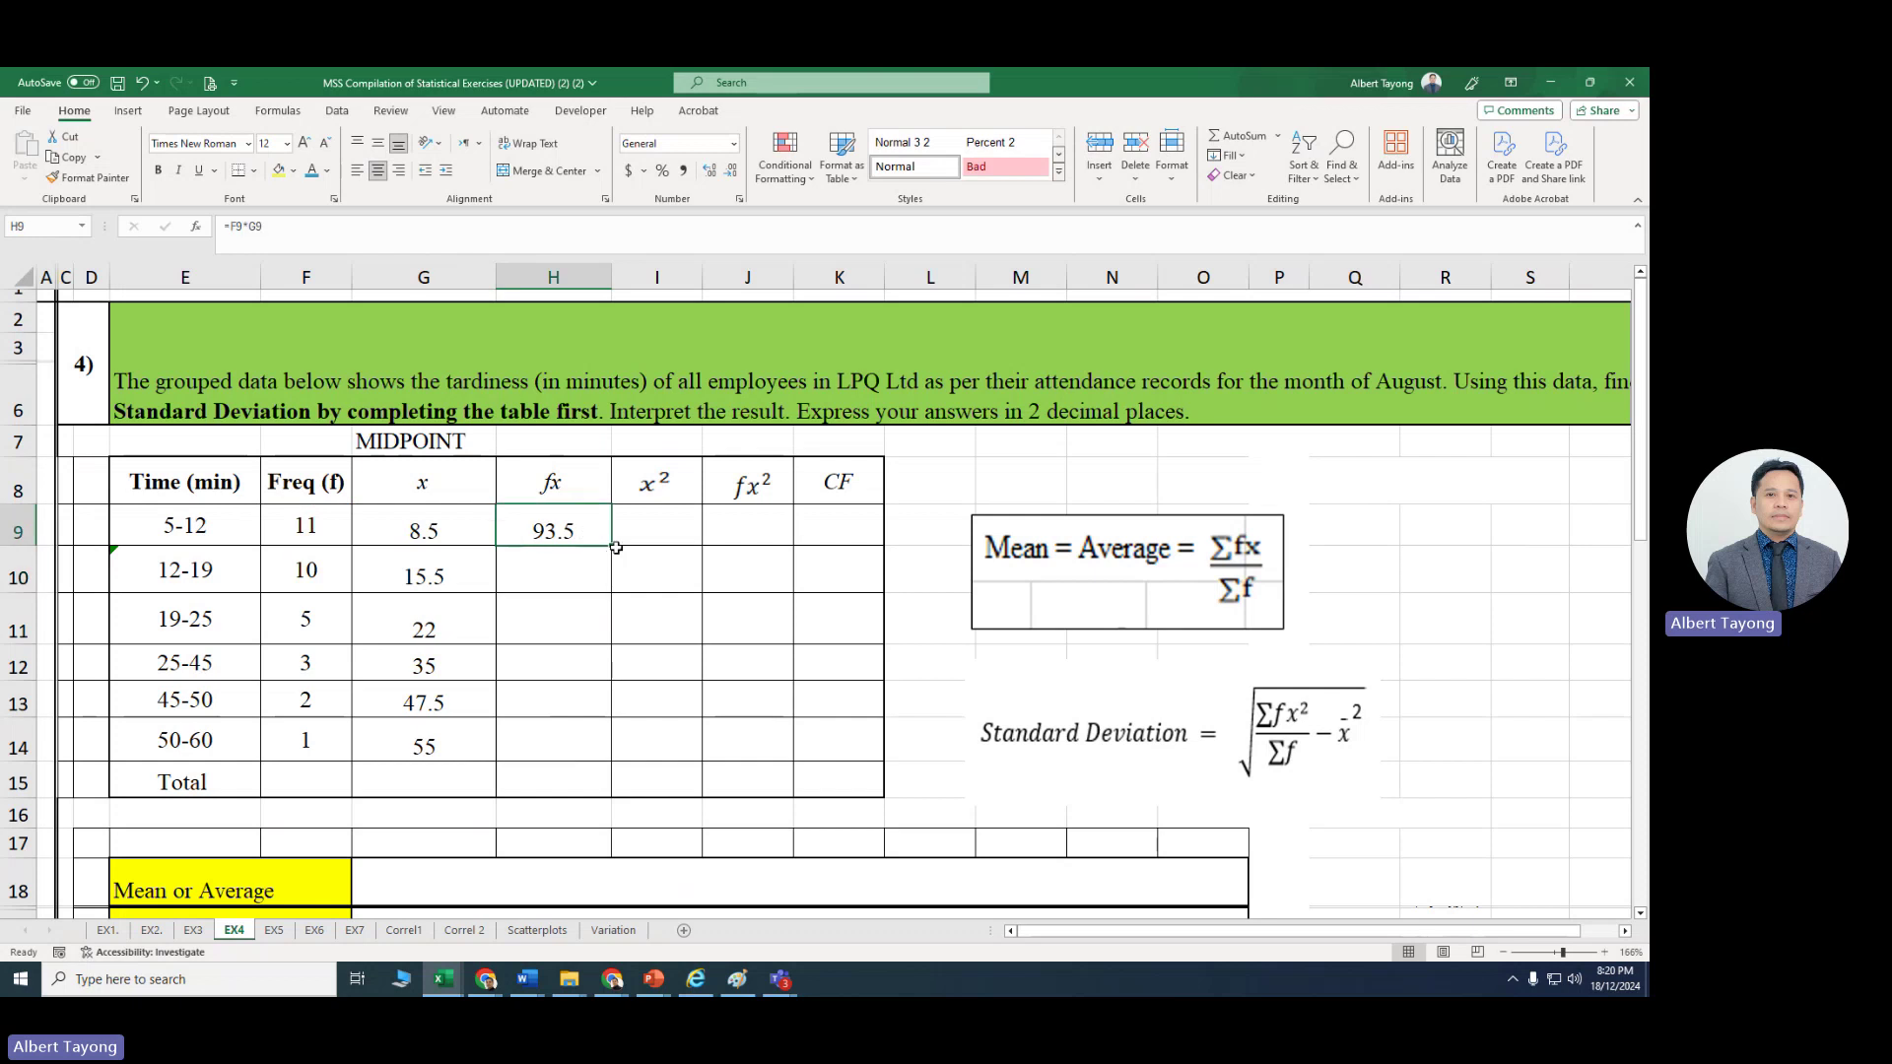
left_click_drag(613, 545, 632, 762)
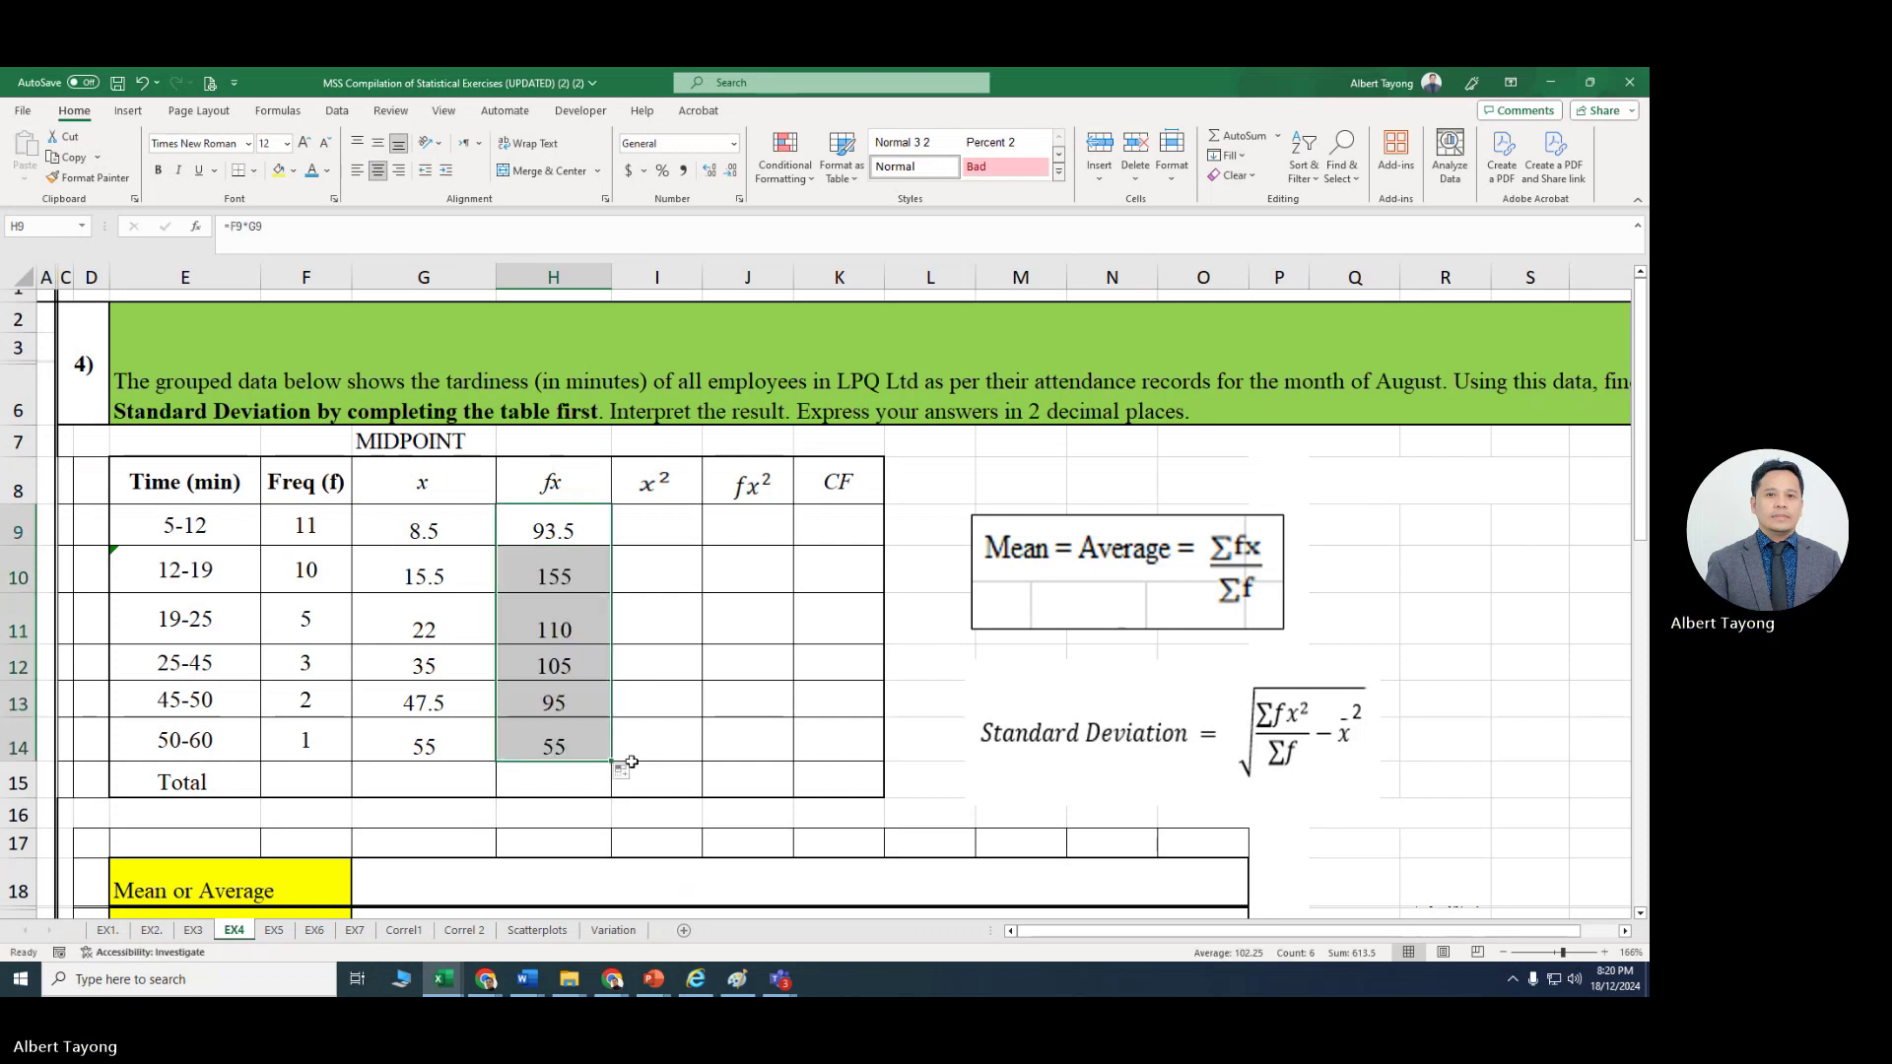
Step: Calculate x² in I9 with =G9^2 and fill the formula down to I14
left_click(655, 528)
type("=")
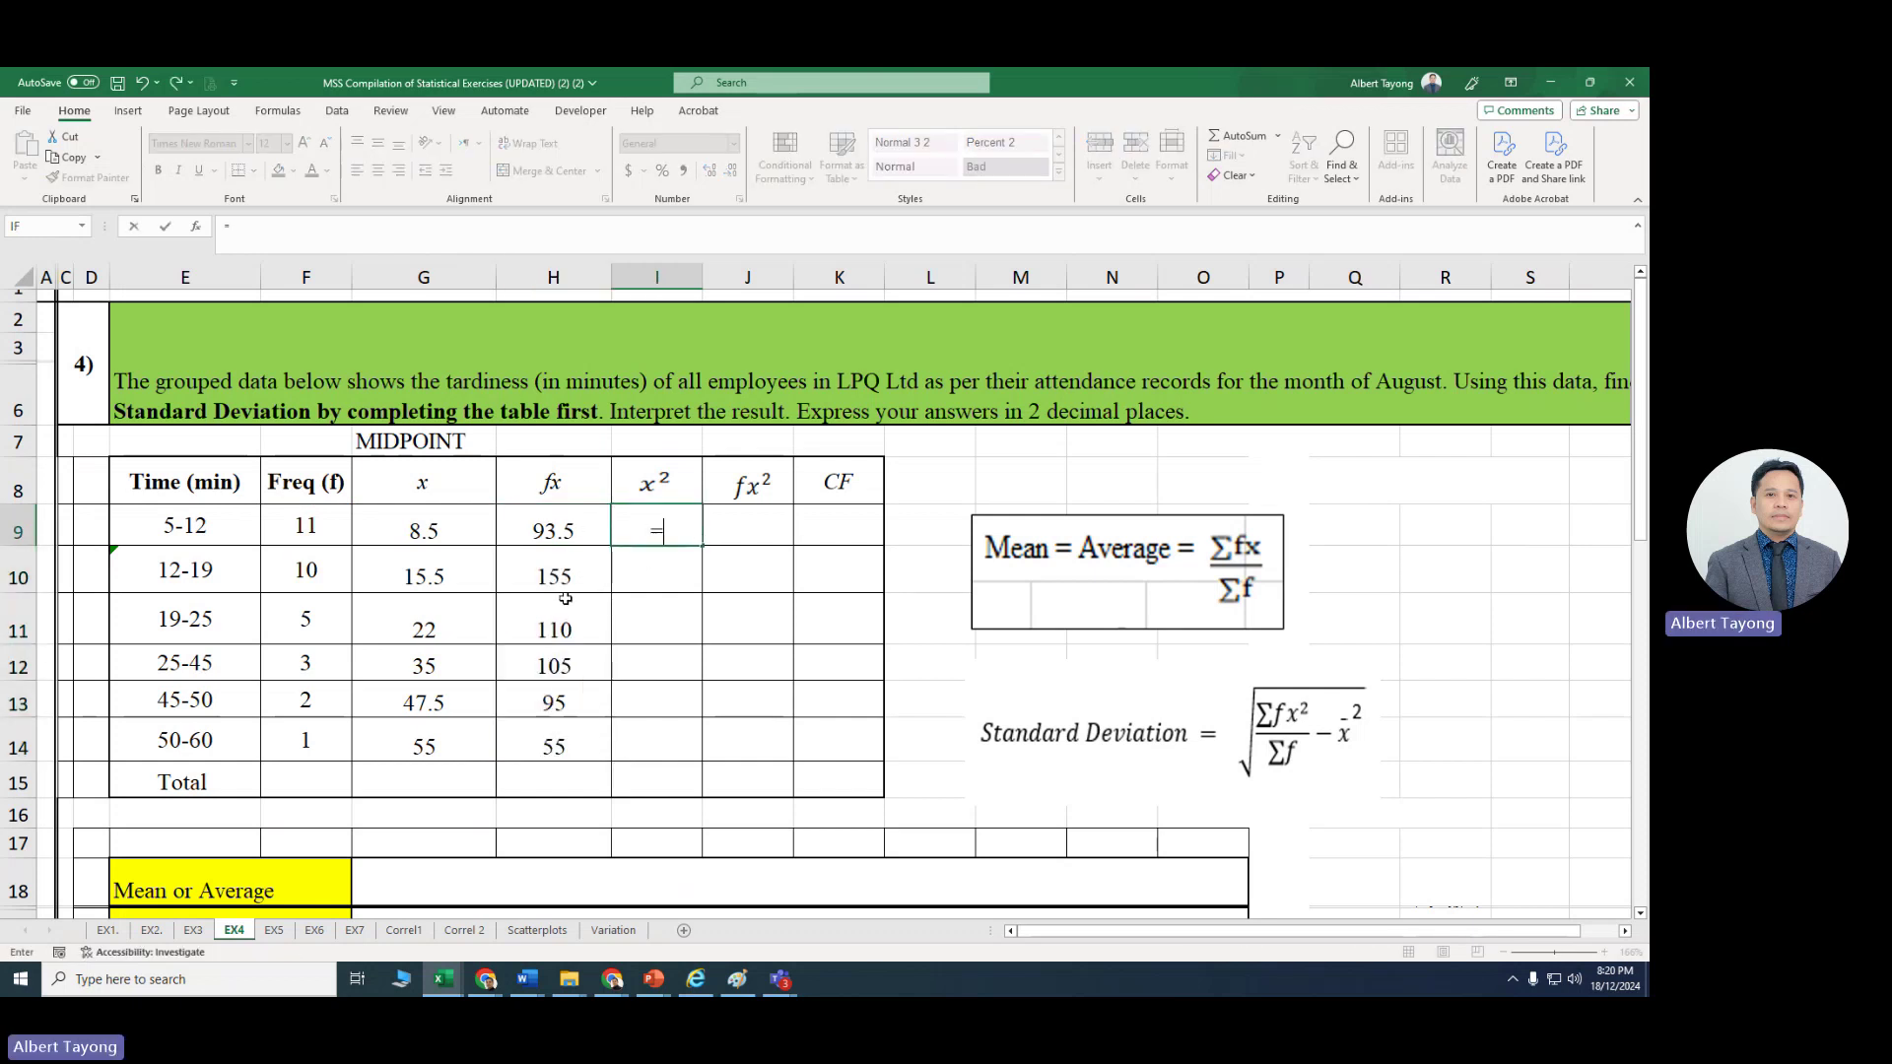
left_click(426, 537)
type("^")
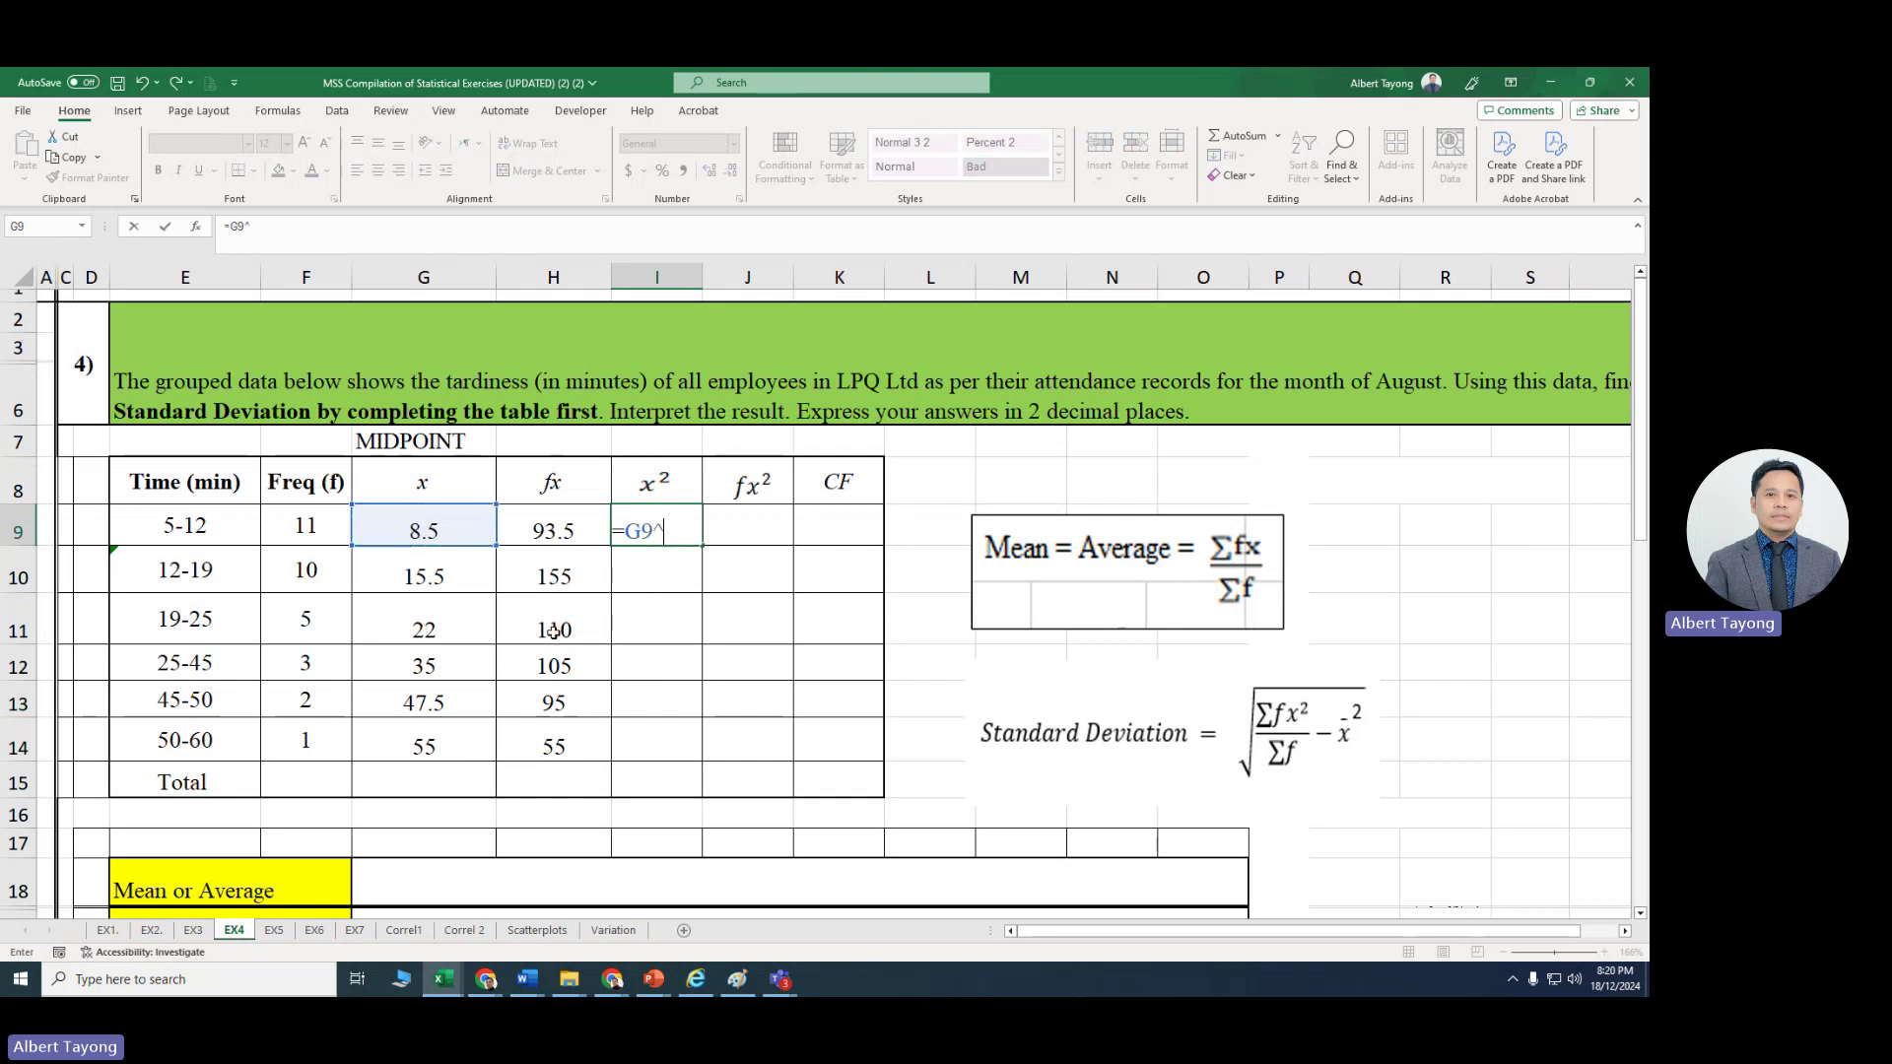
type("2")
key("Return")
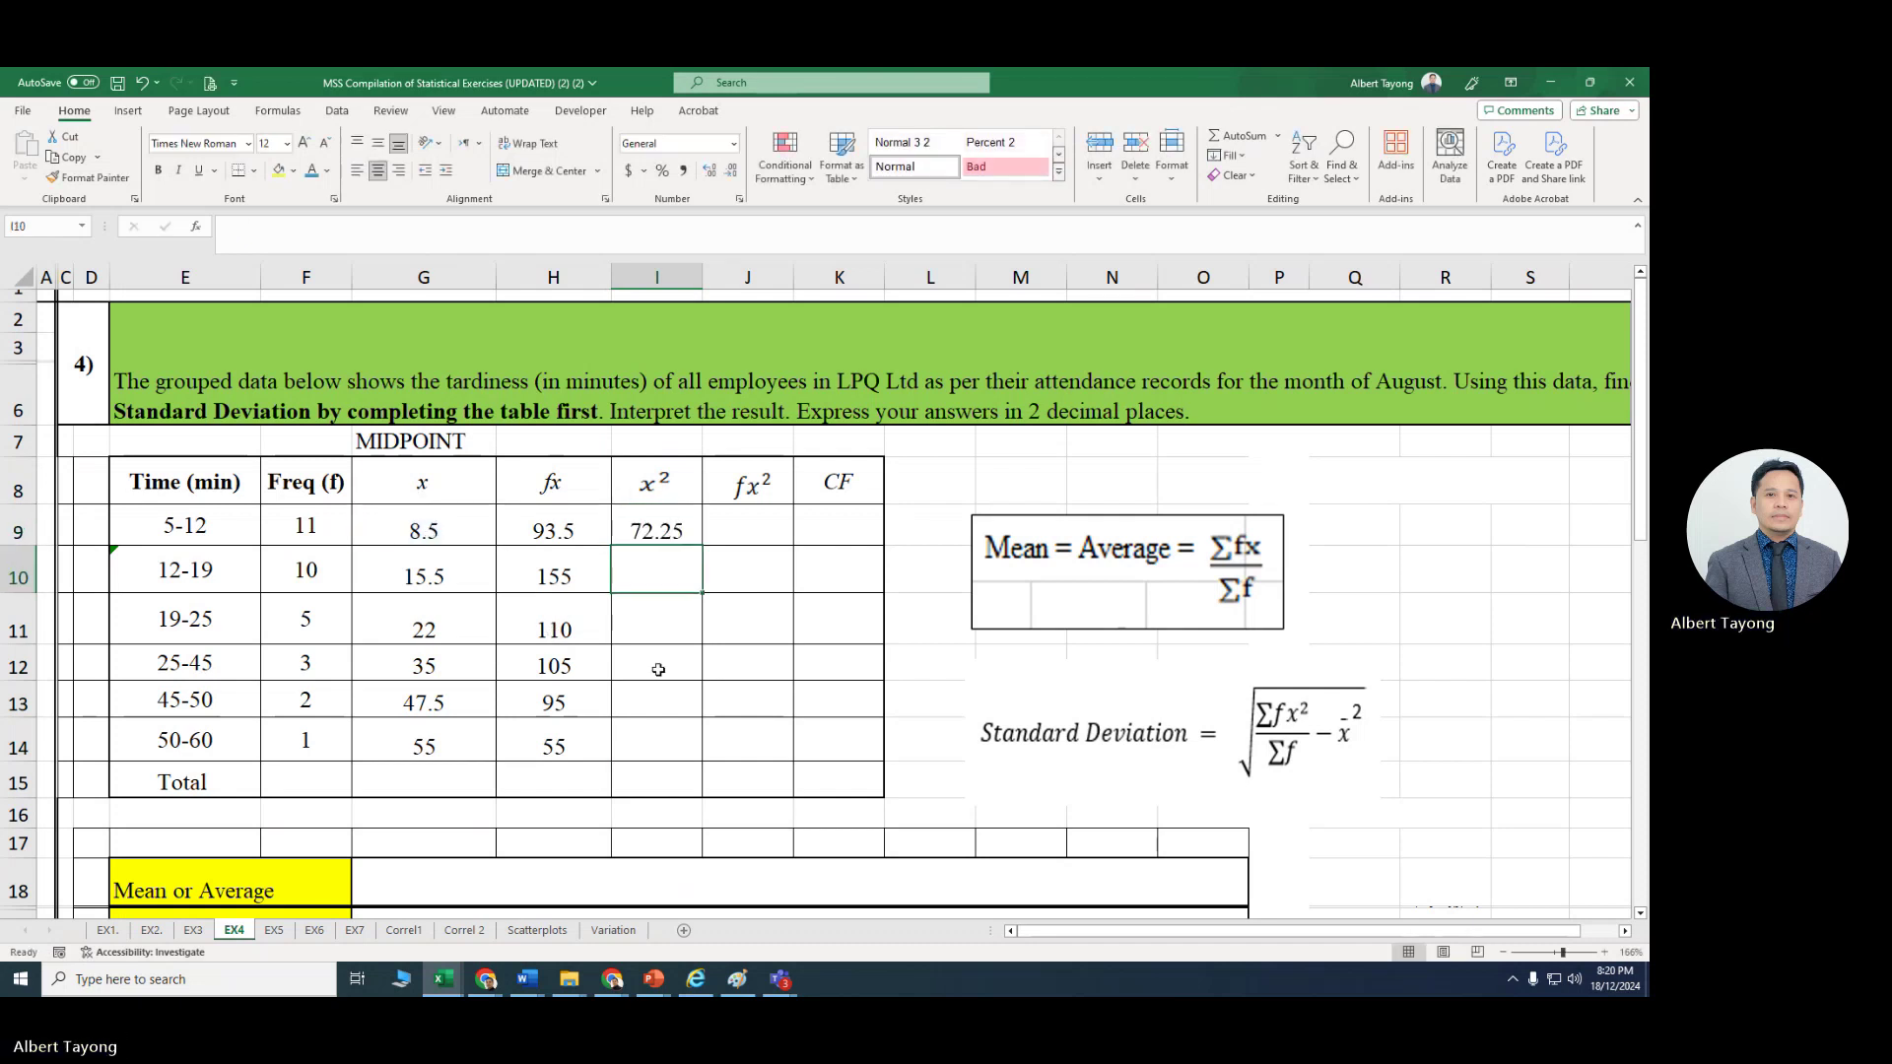
left_click(670, 532)
left_click_drag(703, 549, 703, 763)
left_click(757, 696)
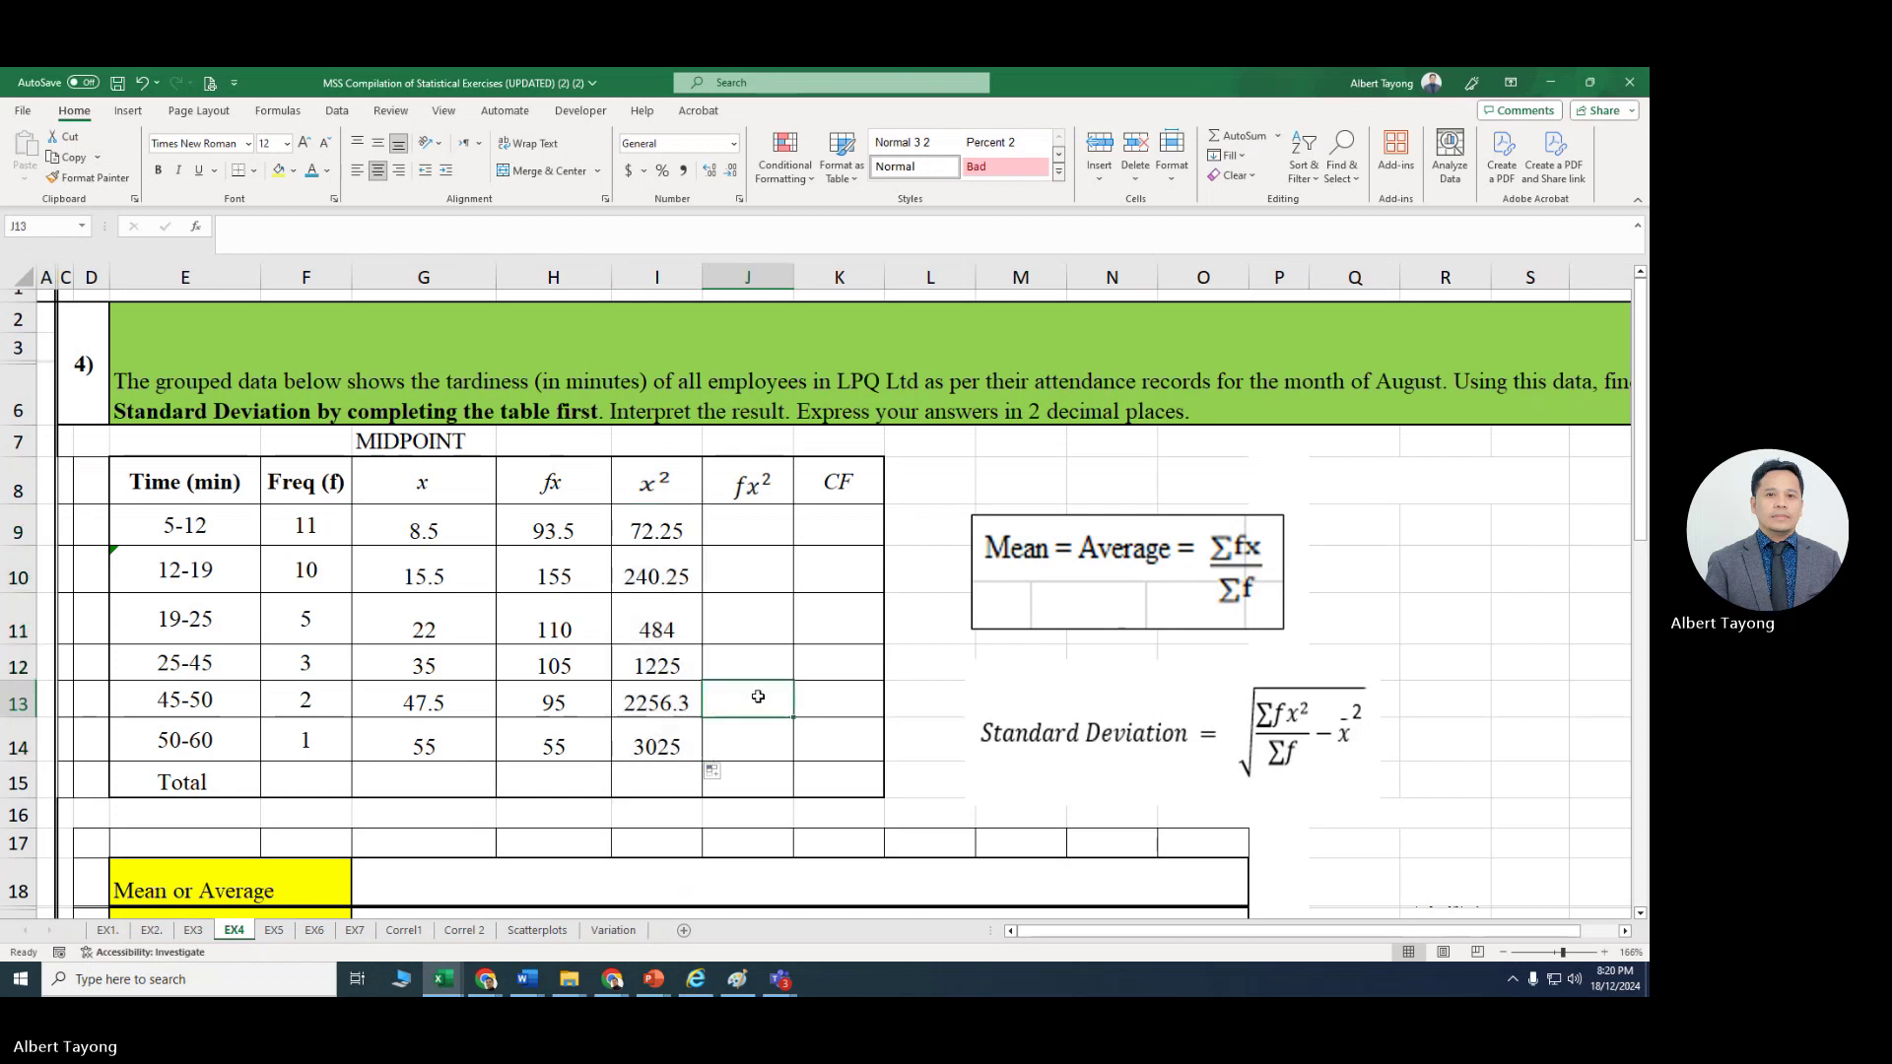
Step: Enter the fx² formula =F9*I9 in J9 and compare with the fx values in H9:H14
left_click(769, 518)
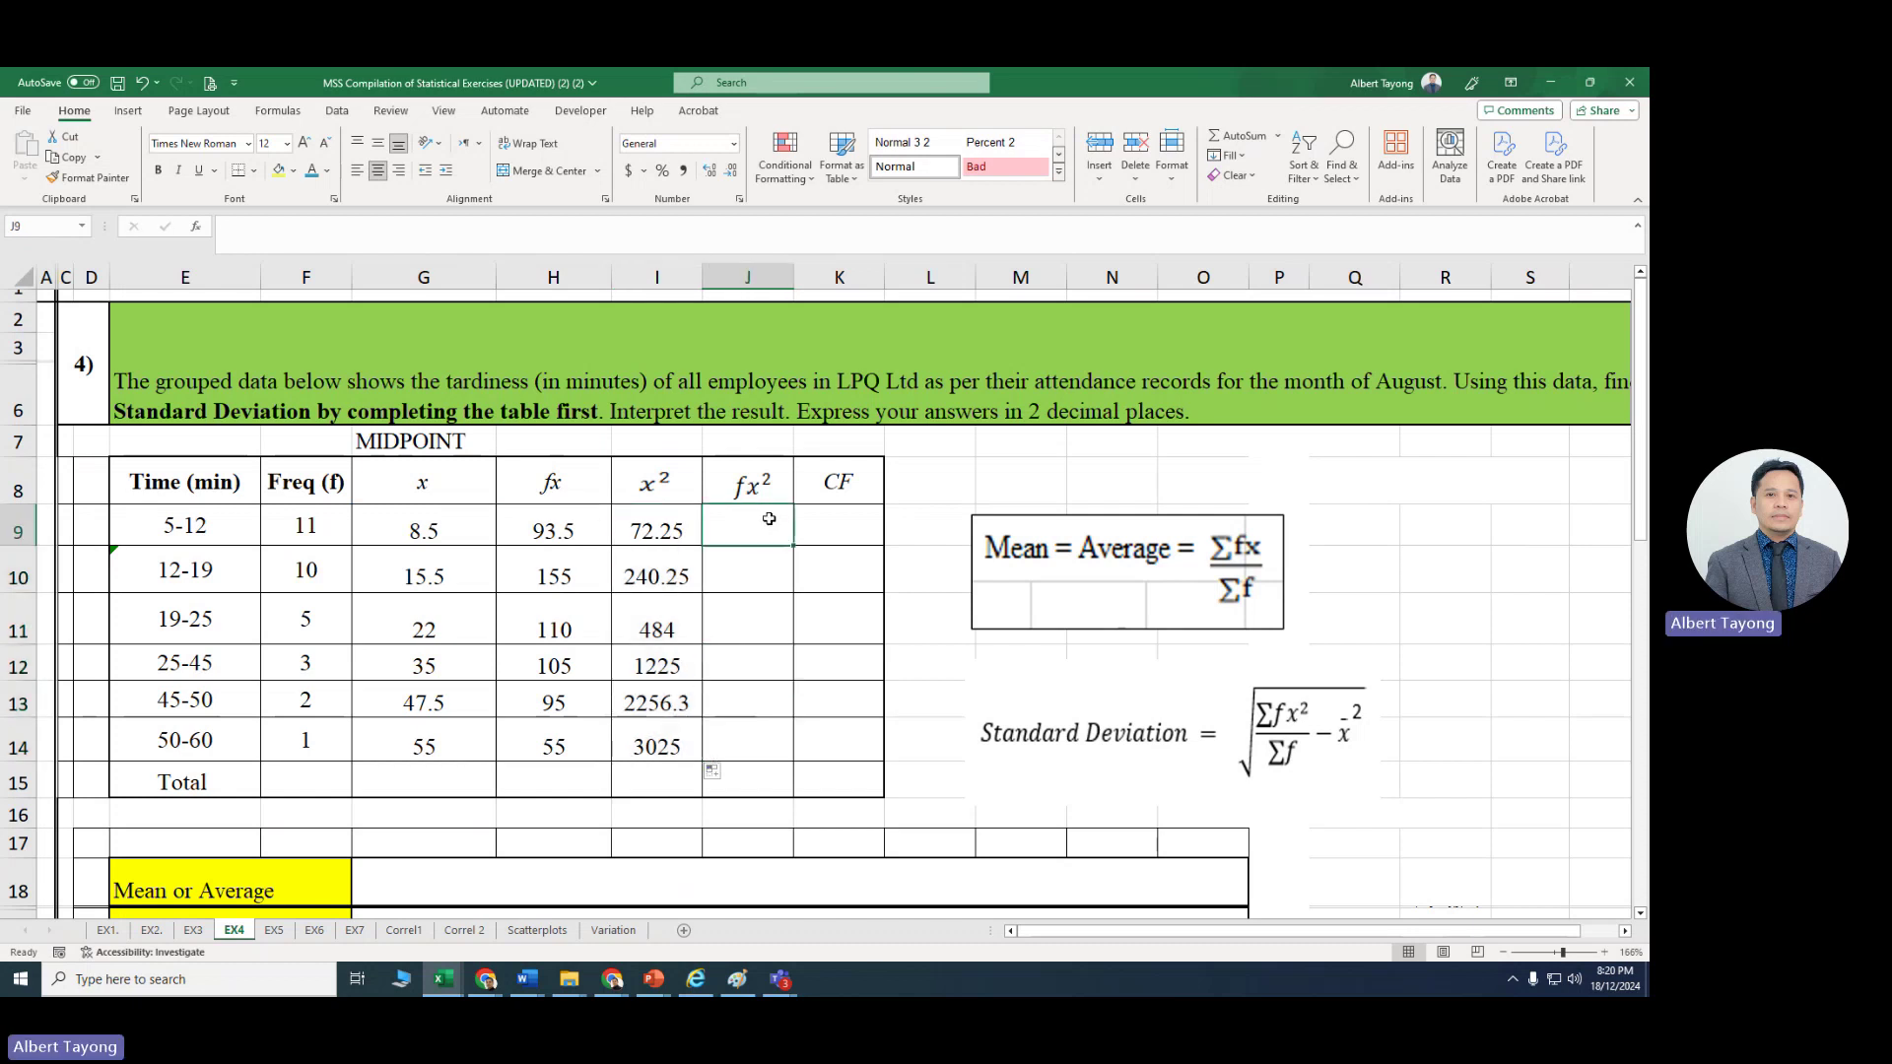
type("=")
left_click(331, 531)
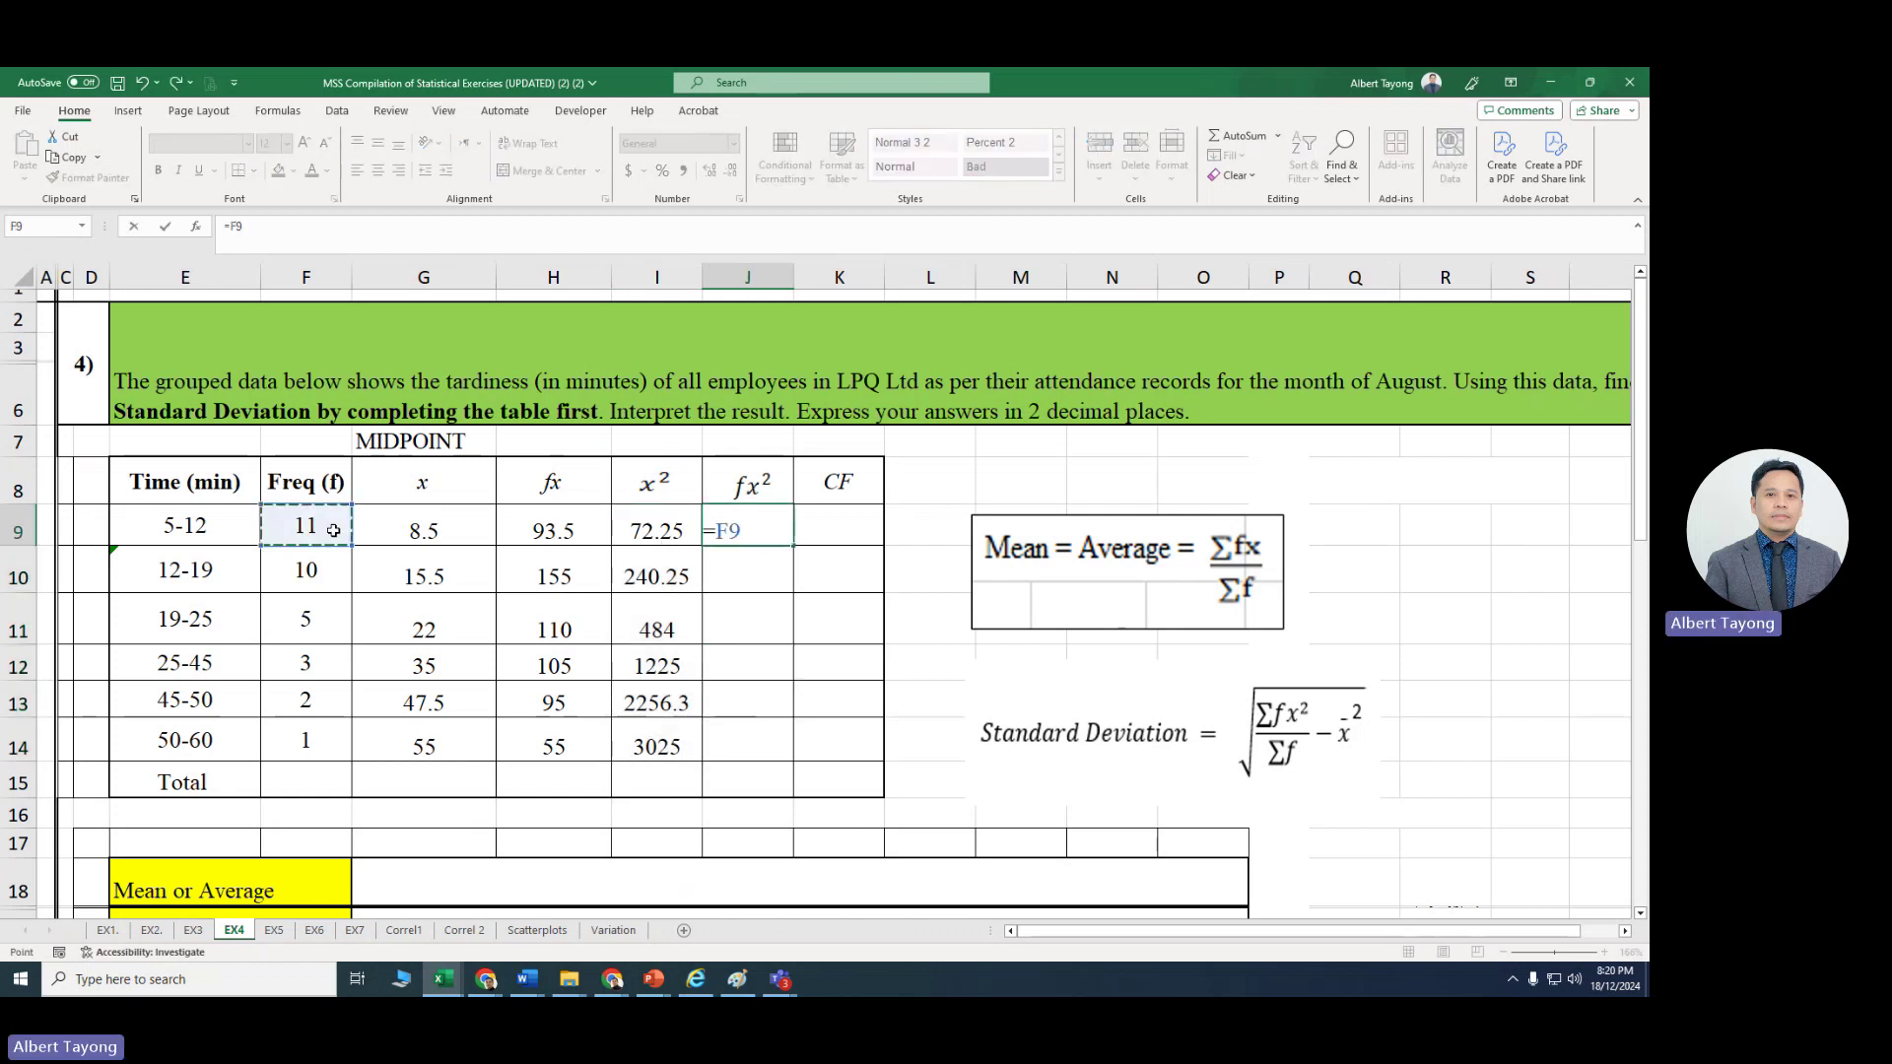
type("*")
left_click(652, 533)
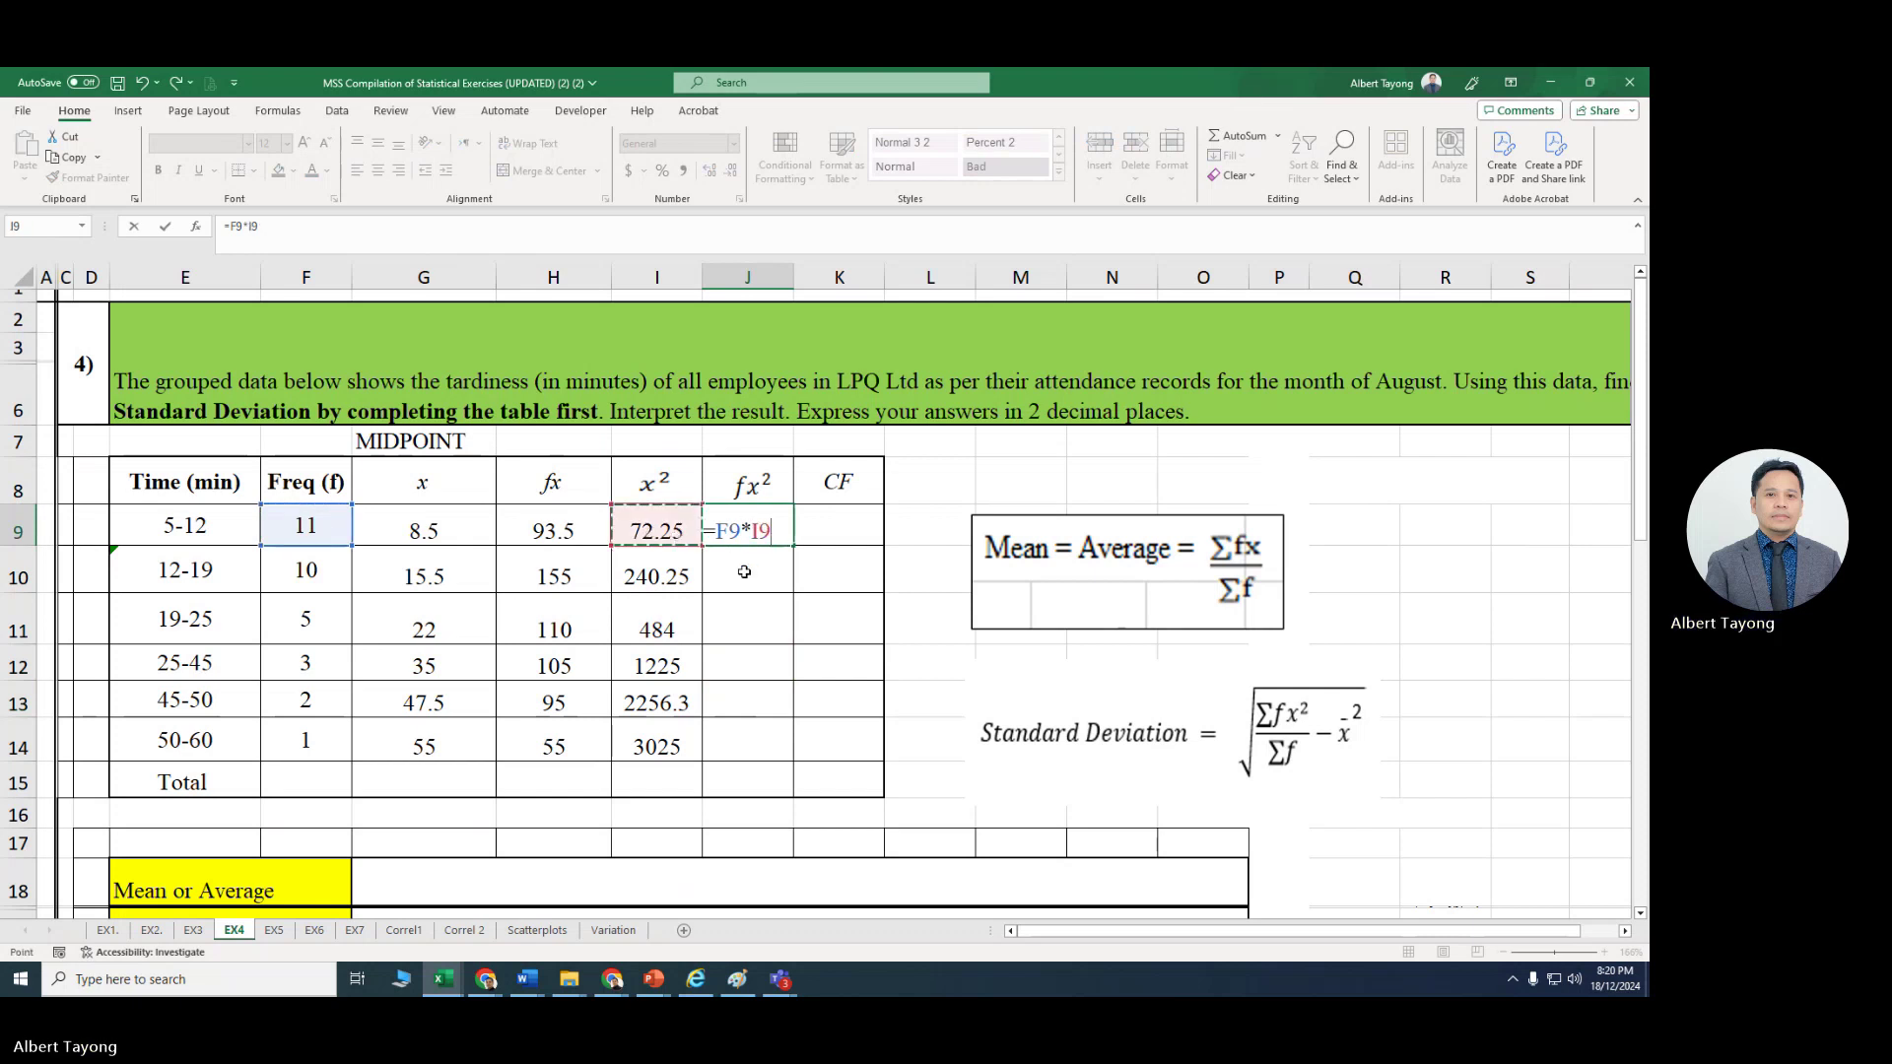
key("Return")
left_click_drag(579, 533, 550, 748)
left_click(730, 687)
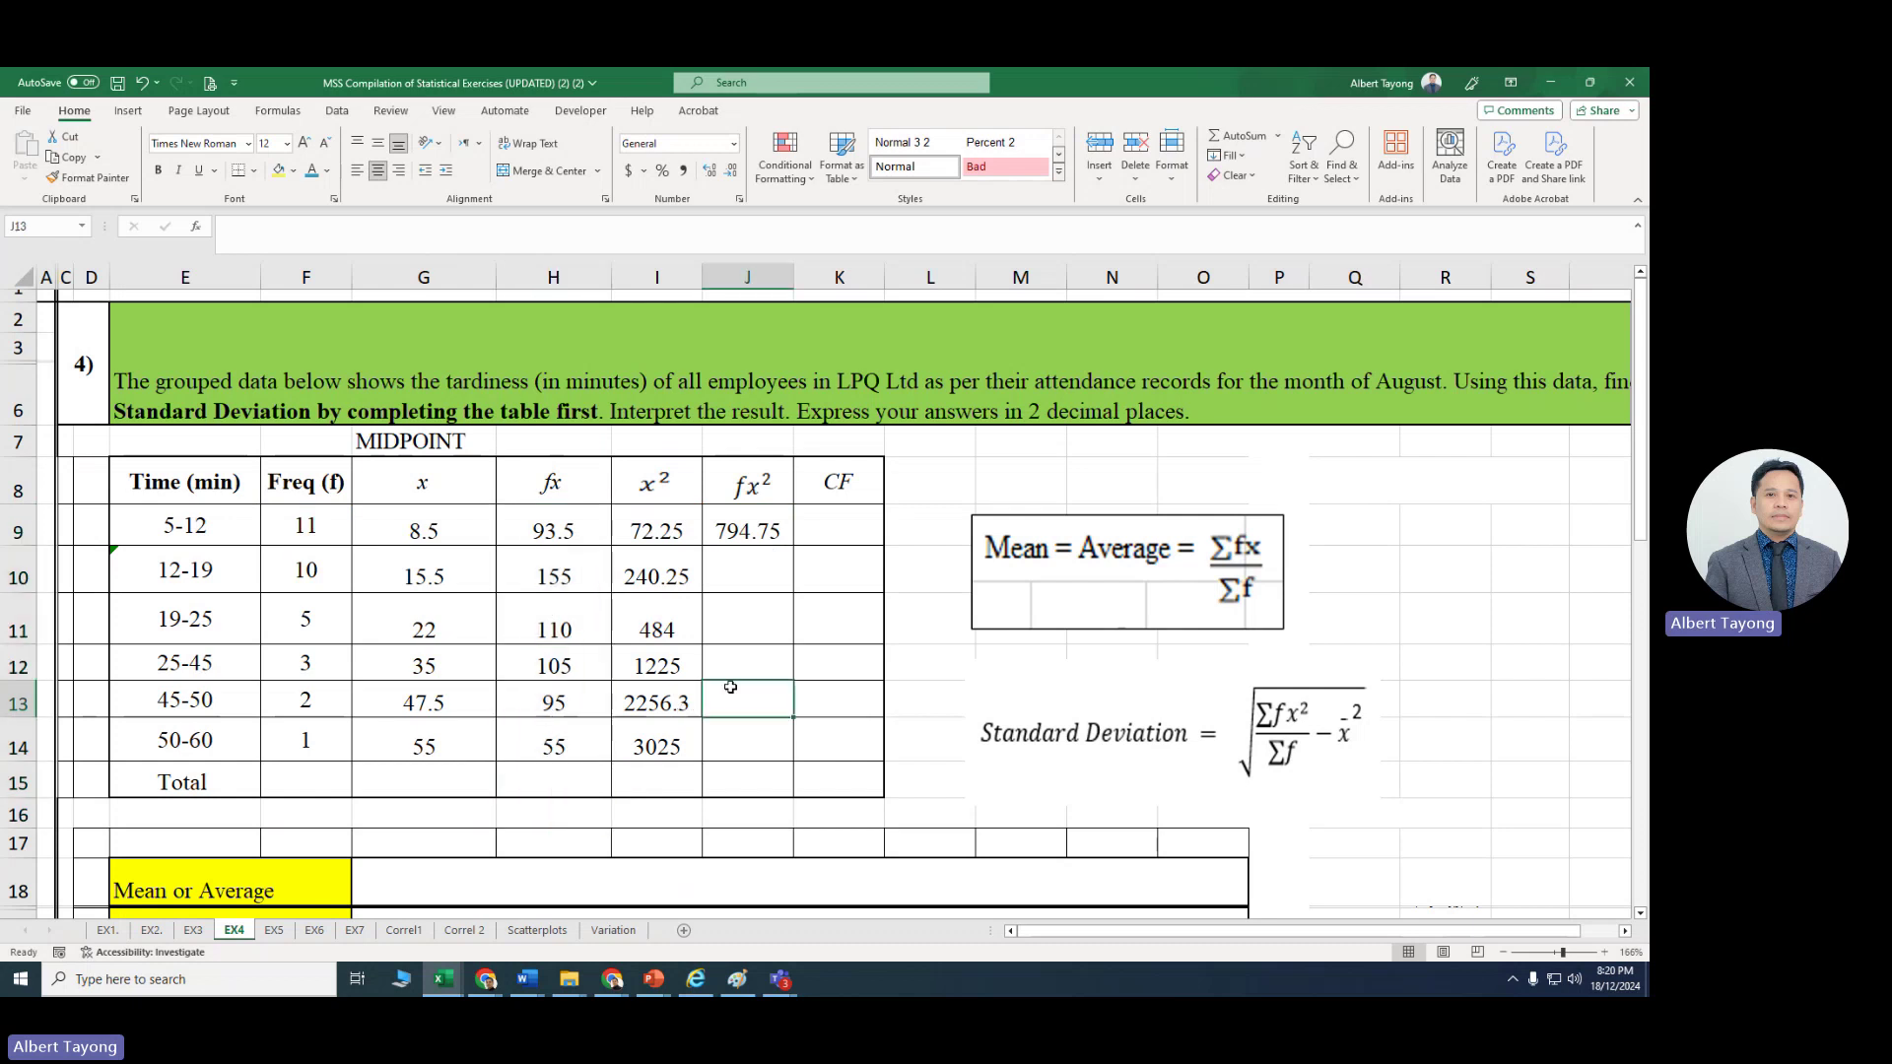
Step: Calculate fx² in J9 with =F9*I9 and fill the formula down to J14
left_click(747, 530)
type("=")
left_click(322, 533)
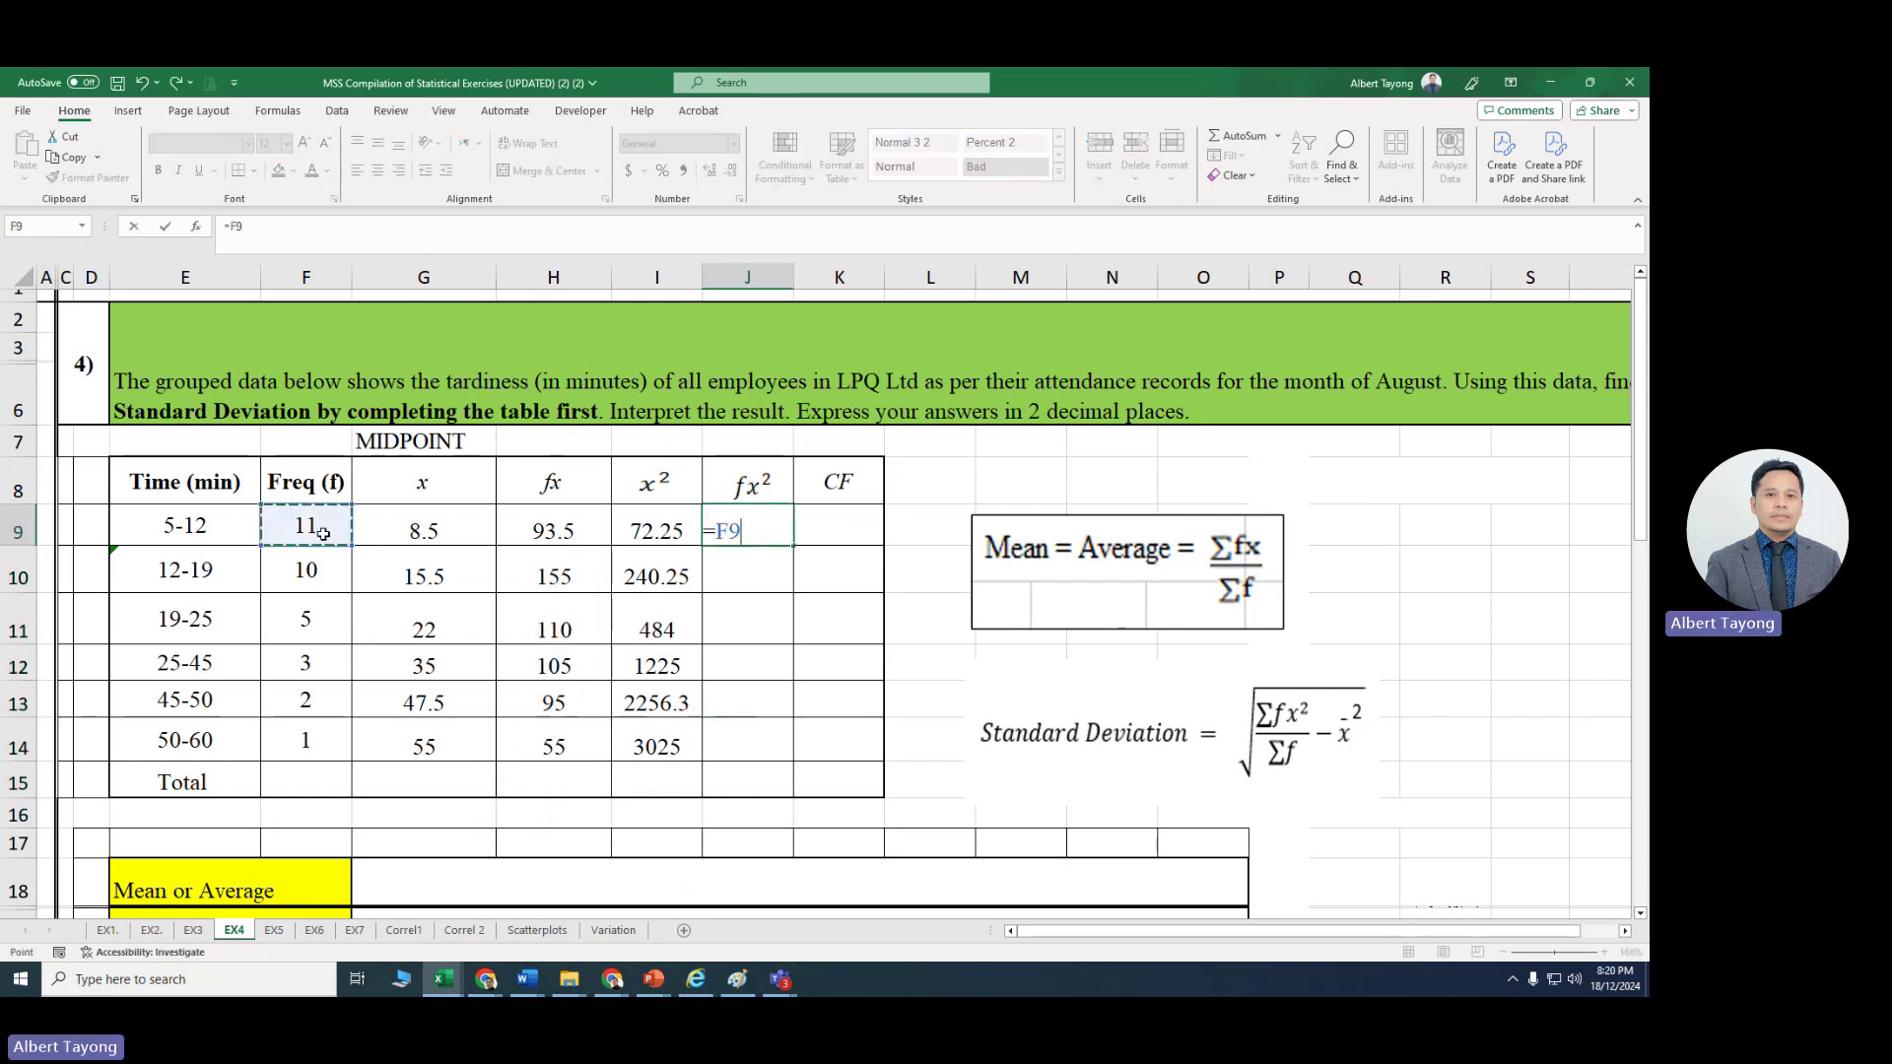
type("*")
left_click(643, 532)
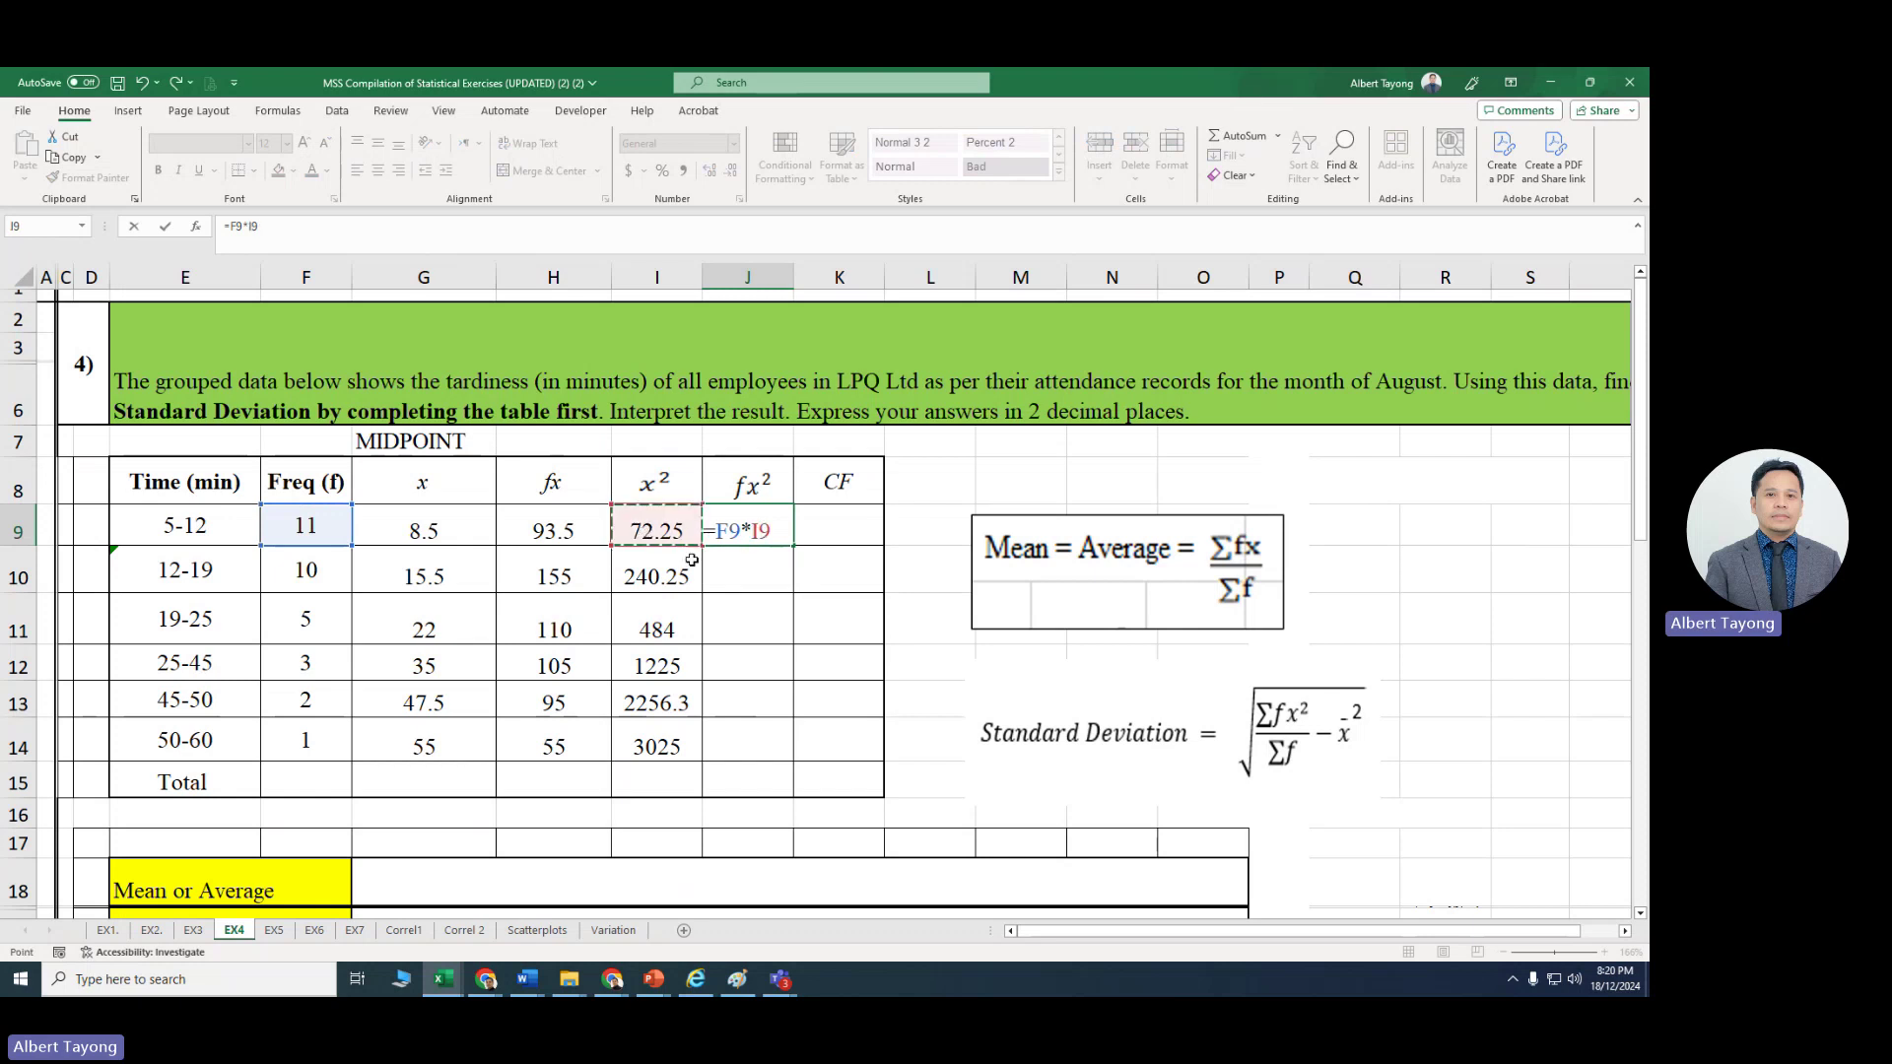
key("Return")
left_click(787, 542)
left_click_drag(788, 542, 832, 740)
Step: Try building the CF column with =F9 in K9 and =F10+K9 in K10, filled down to K14
left_click(843, 534)
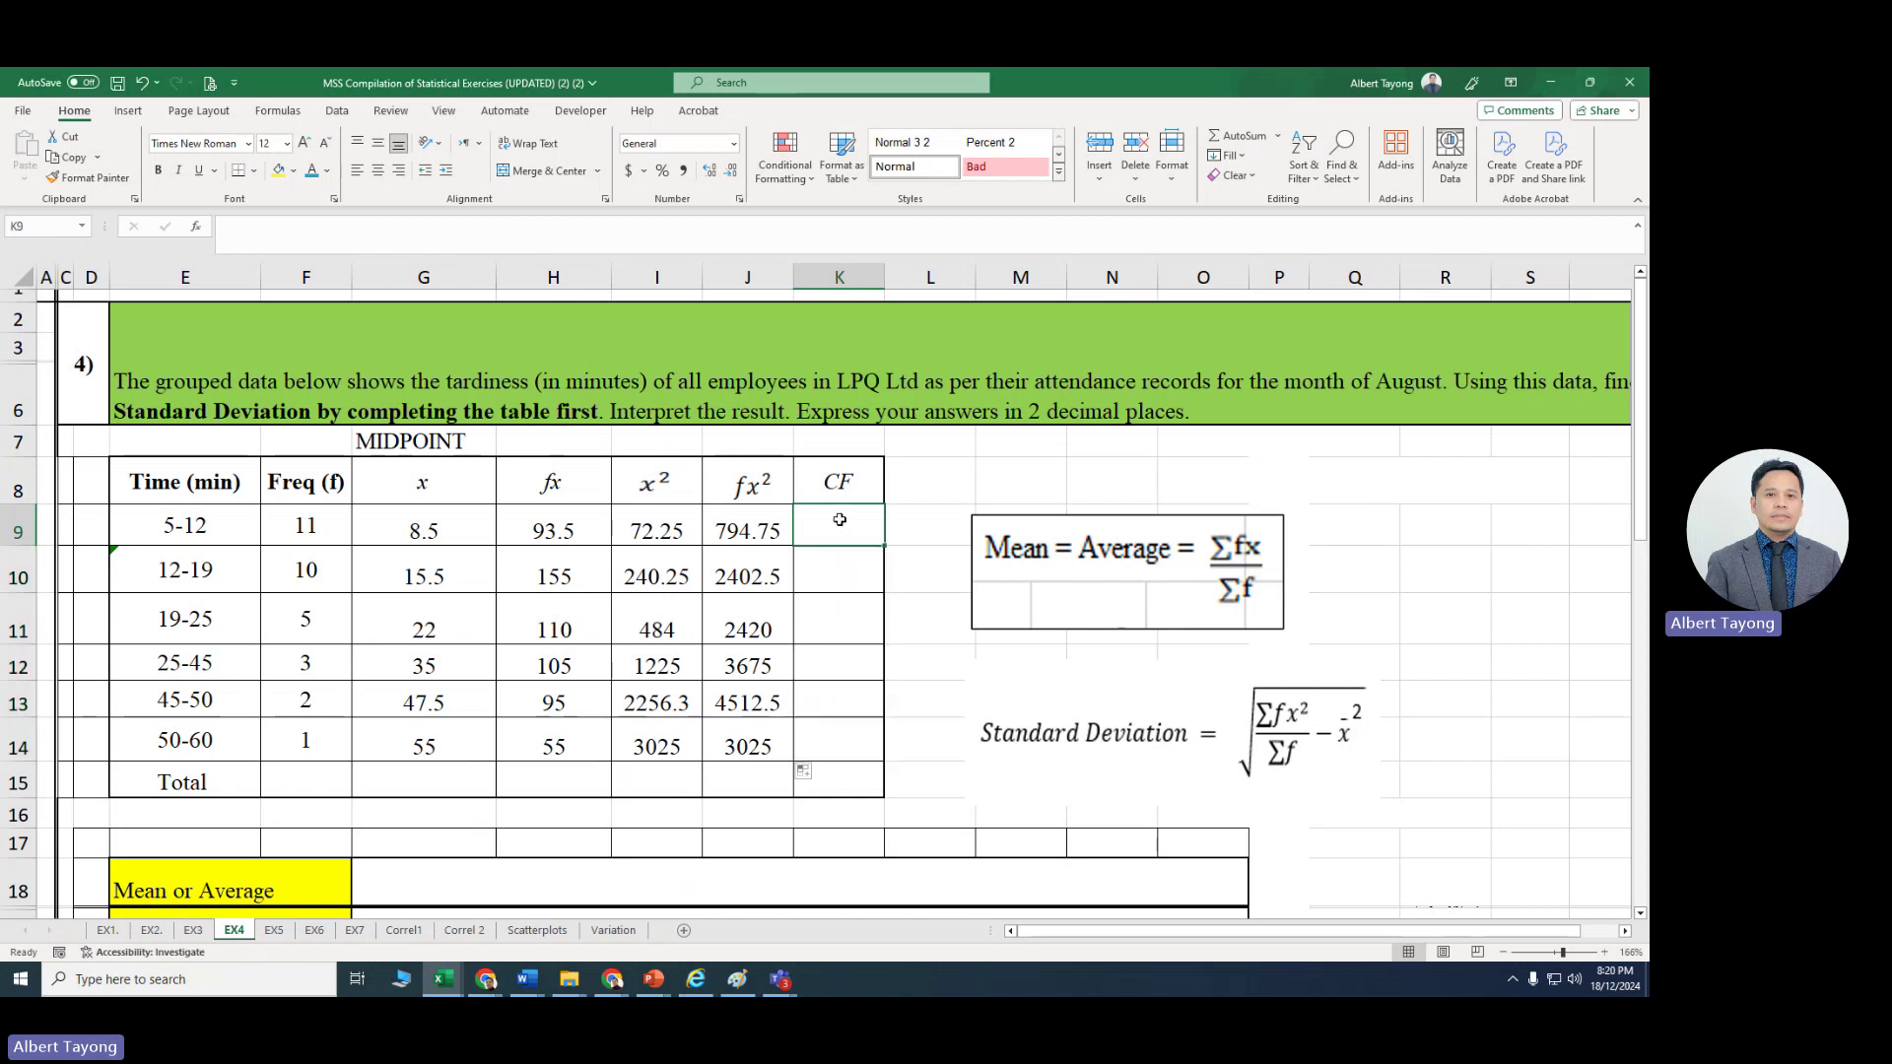
type("=")
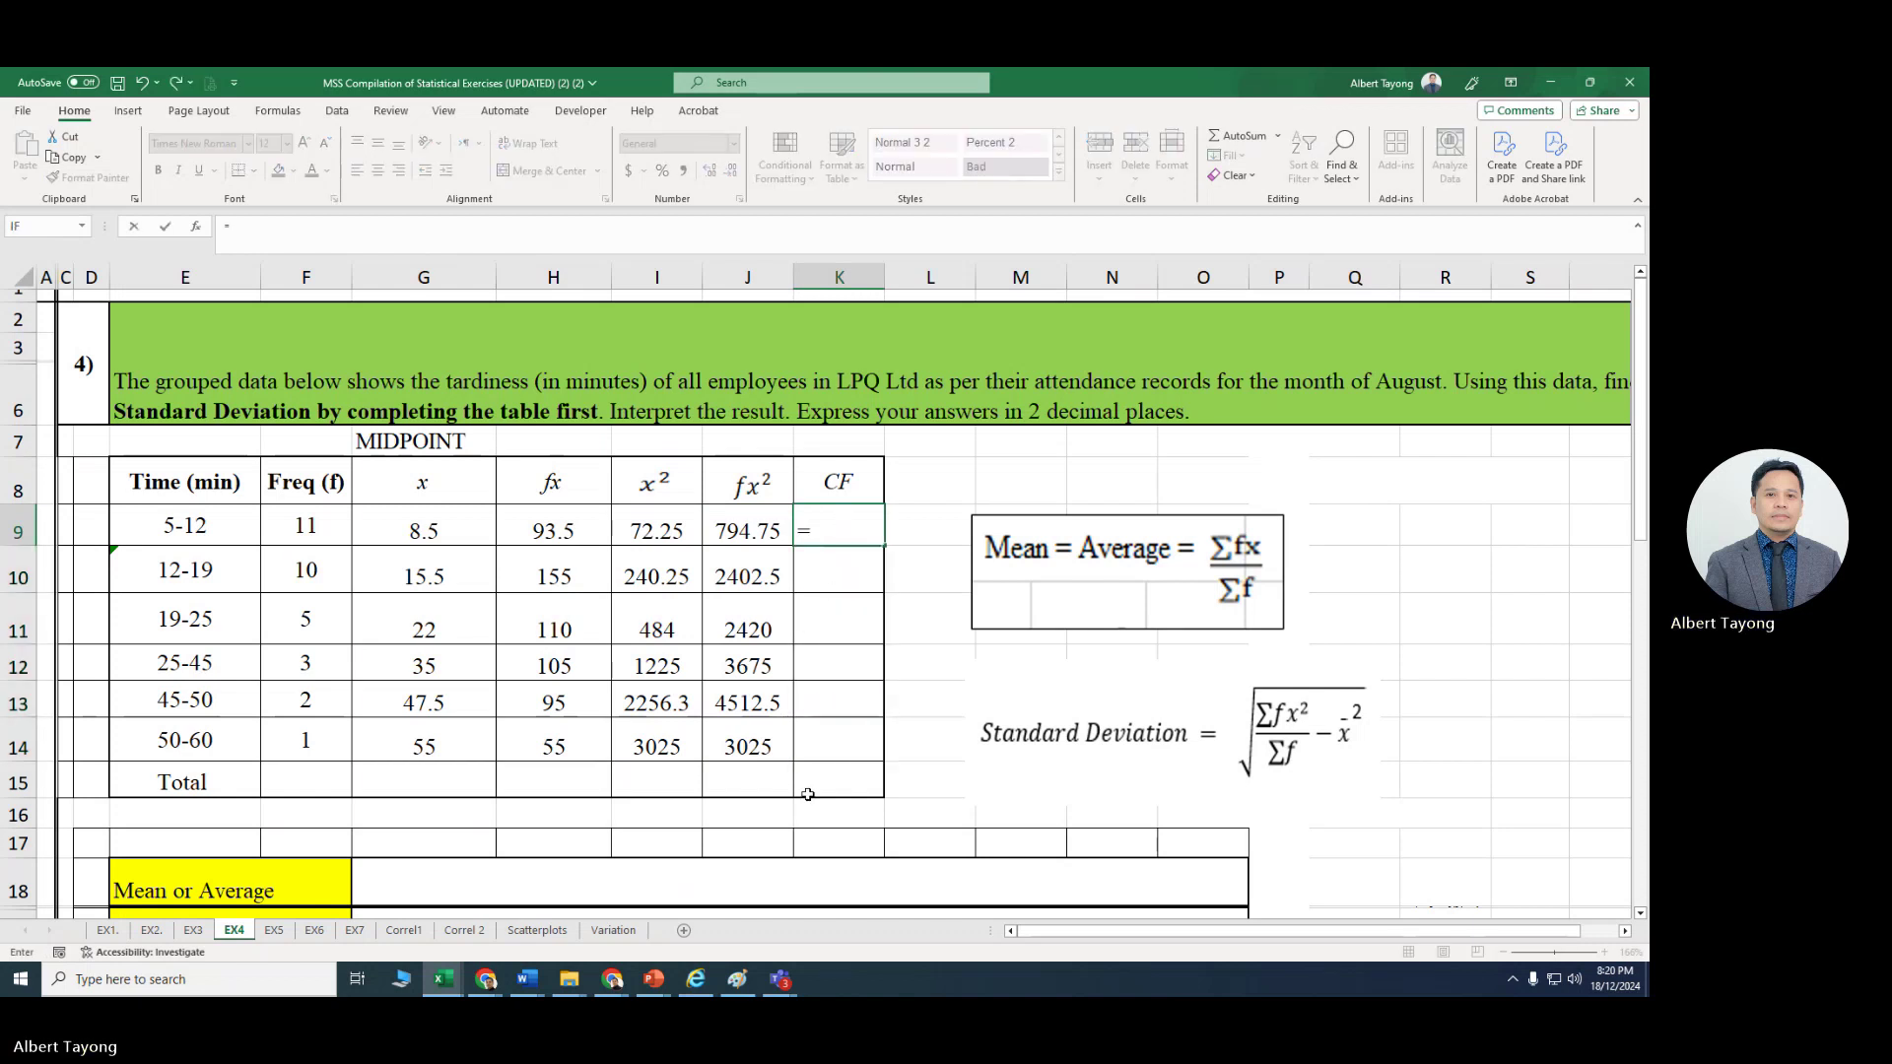
left_click(305, 547)
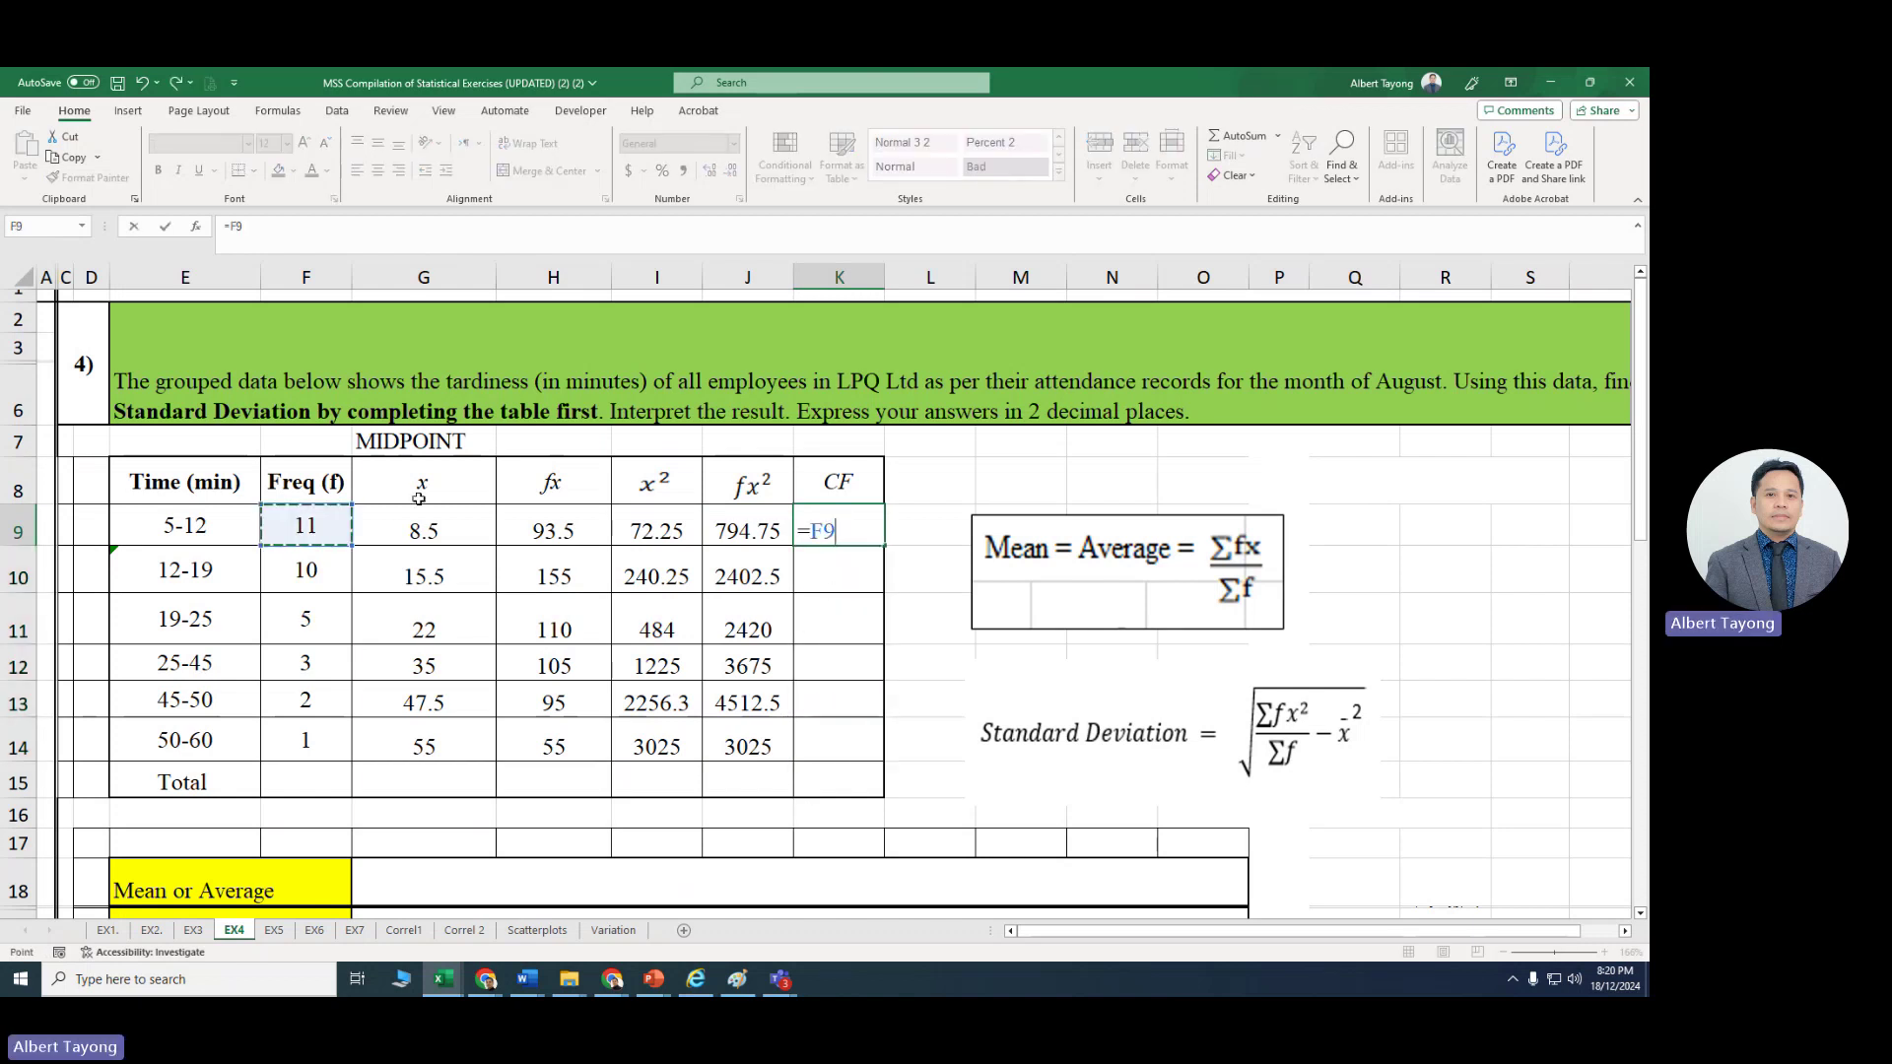
key("Return")
type("=")
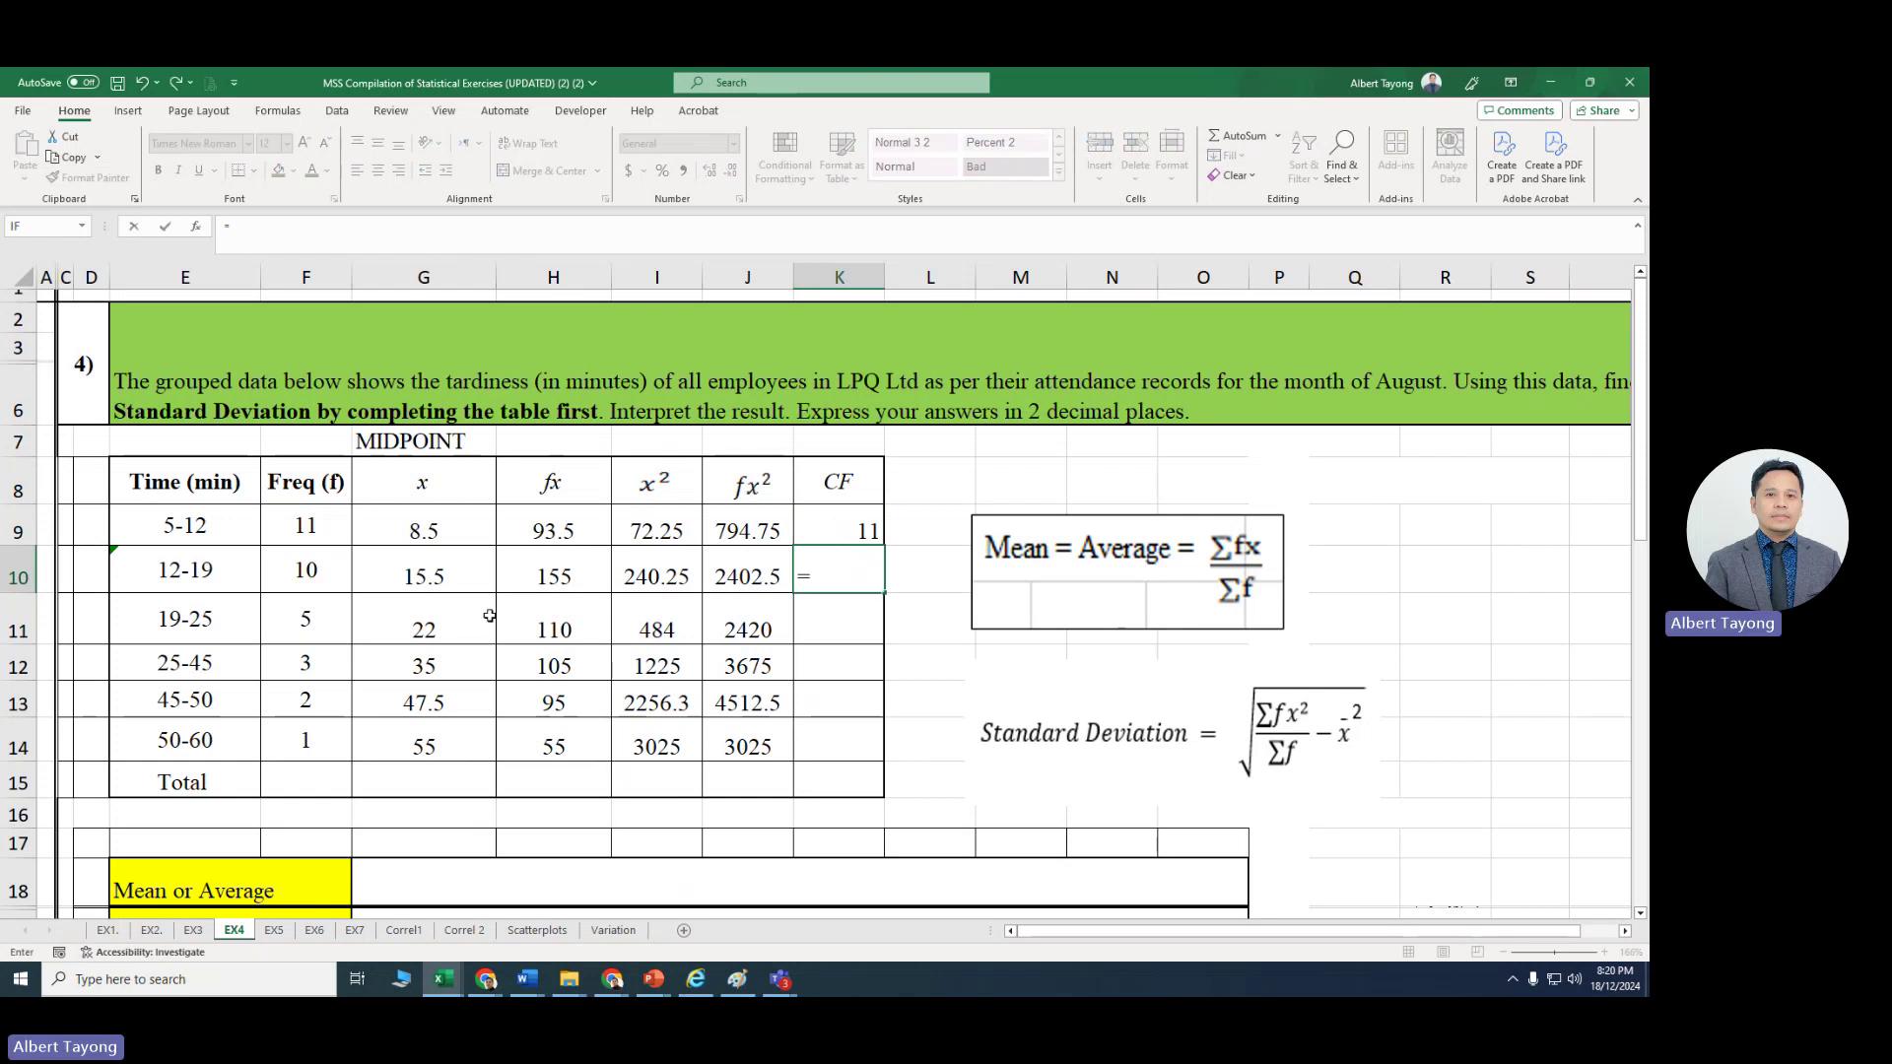
left_click(335, 580)
type("+")
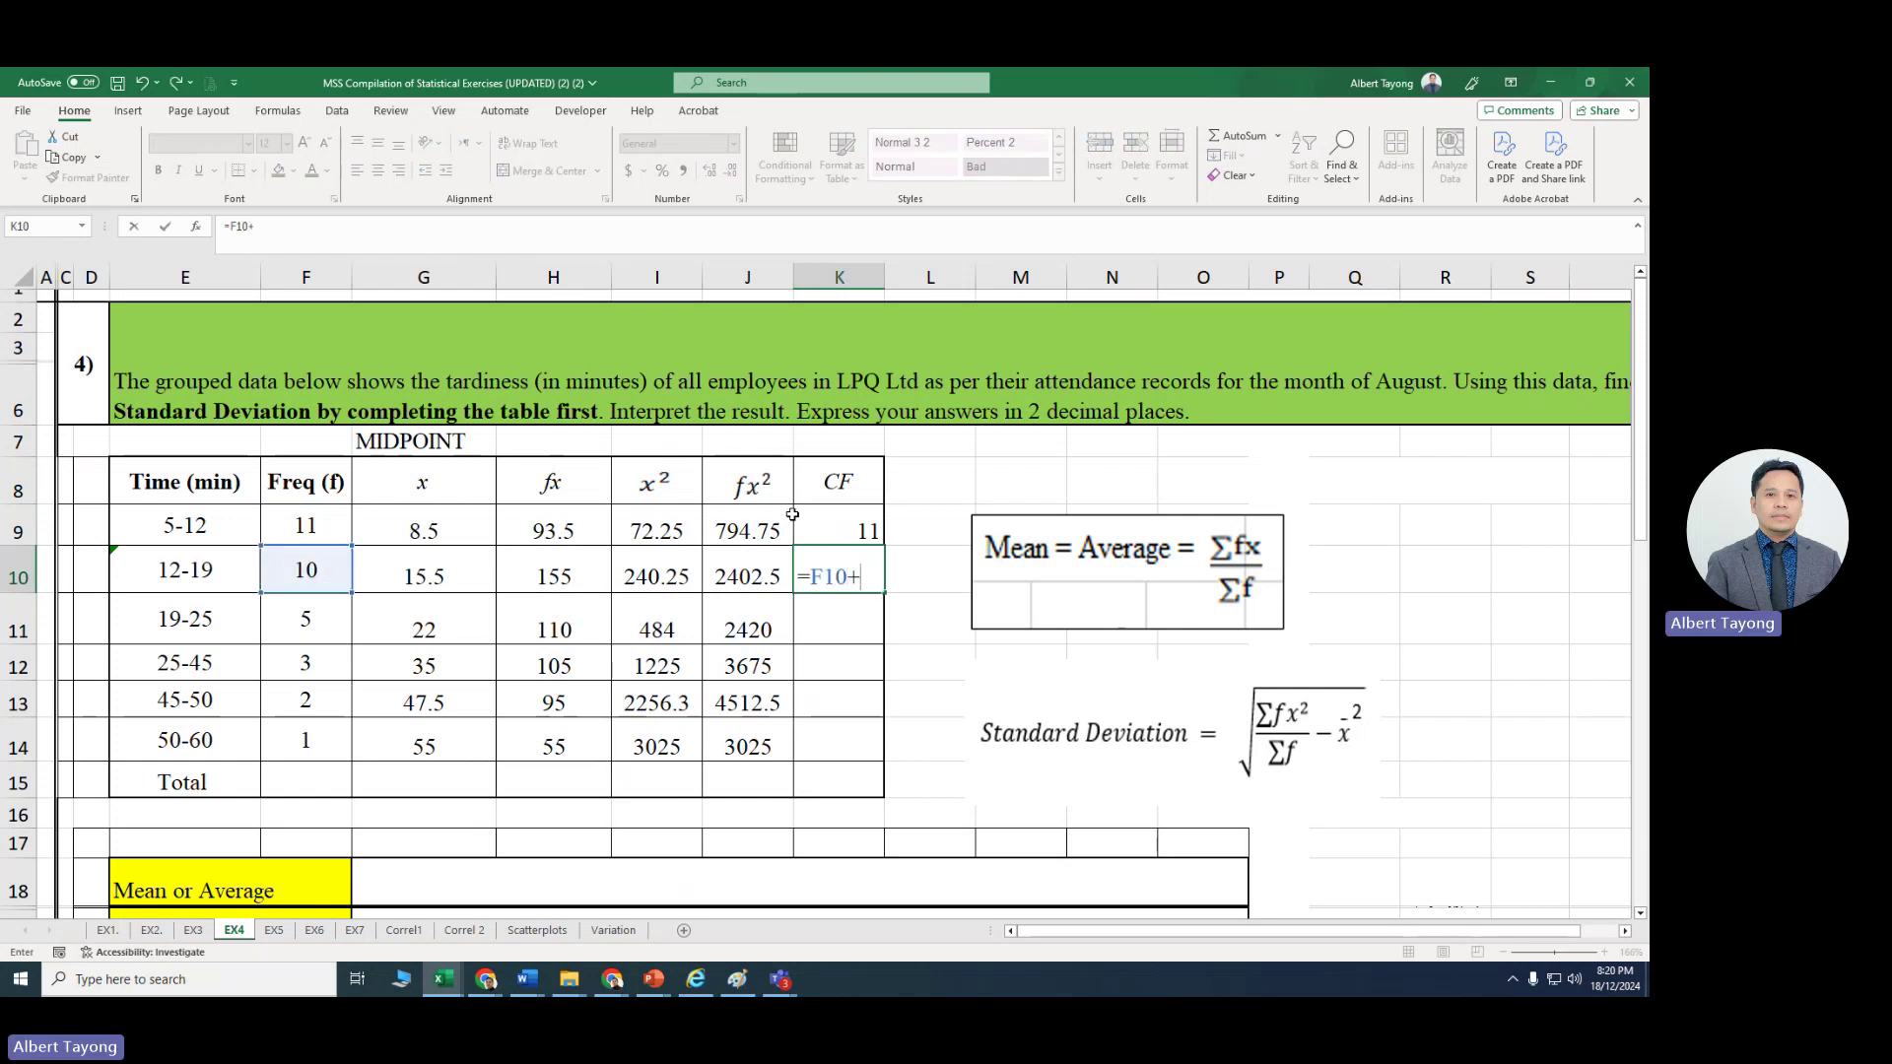
left_click(840, 535)
key("Return")
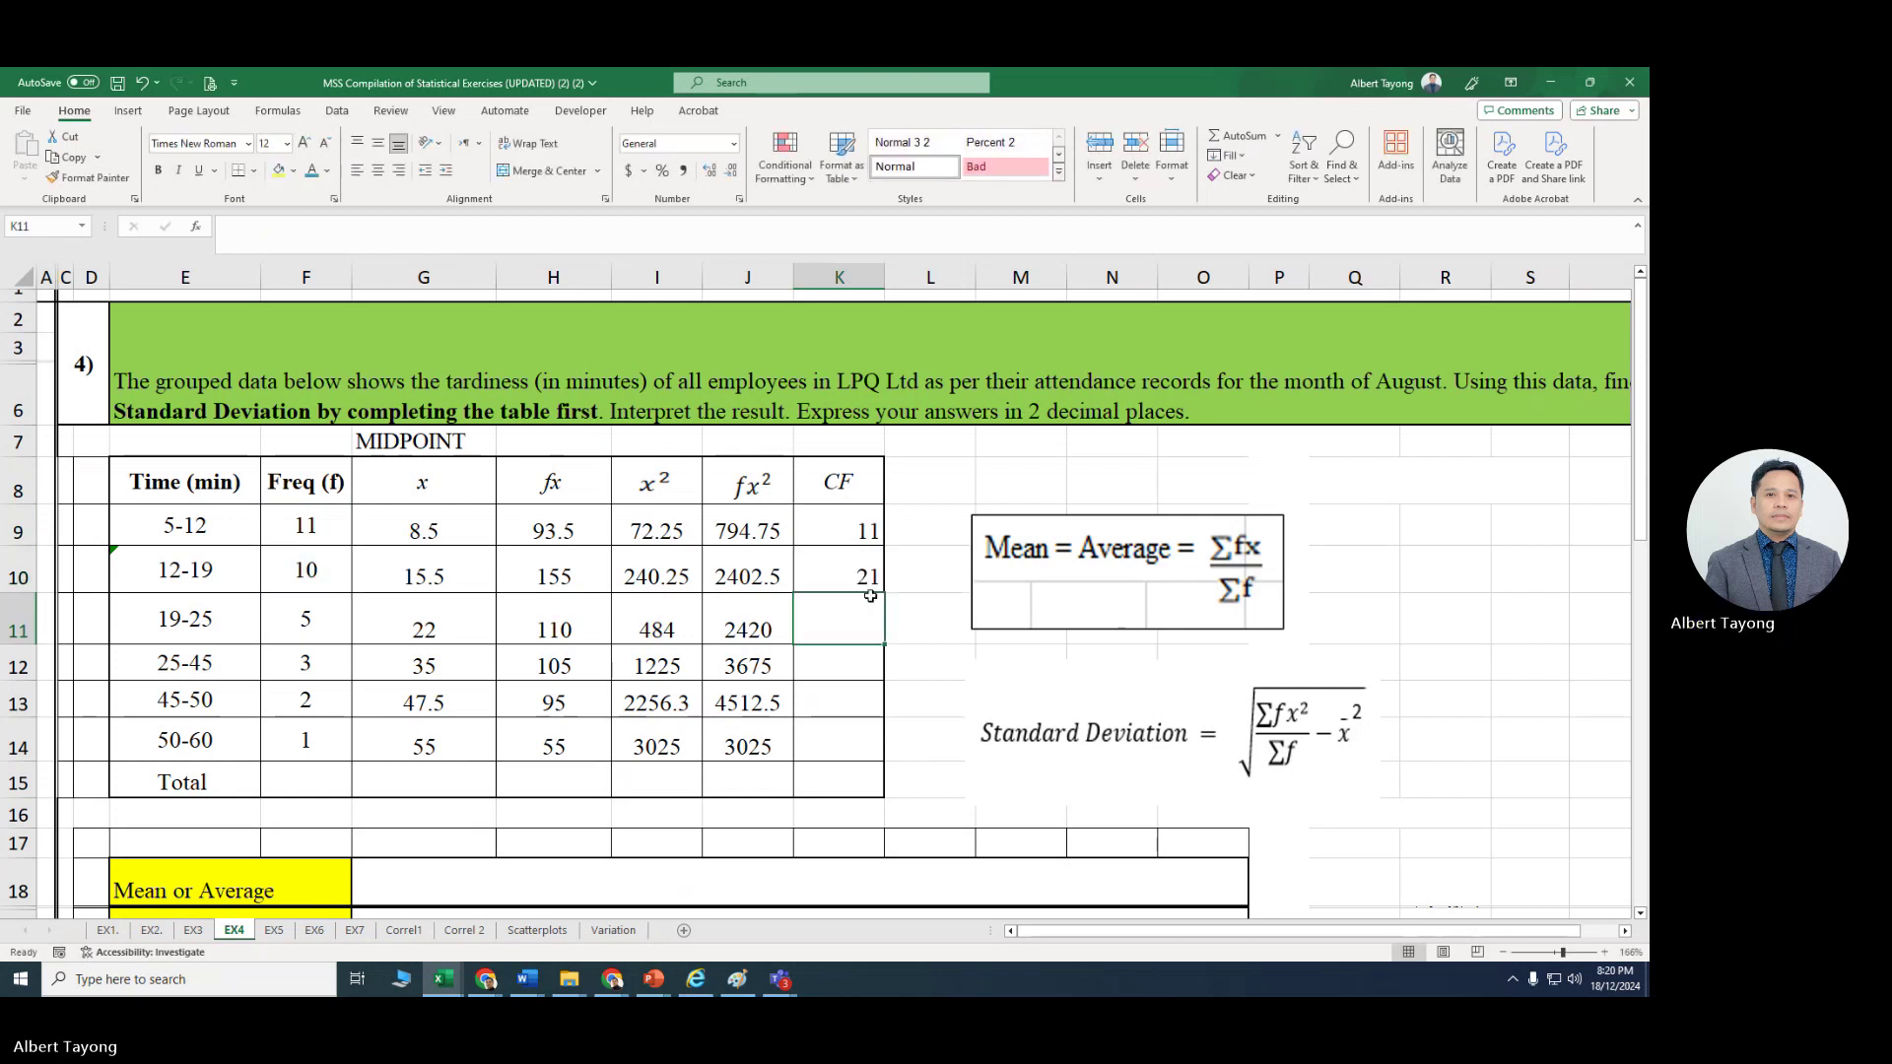
left_click(870, 589)
left_click_drag(887, 594, 870, 756)
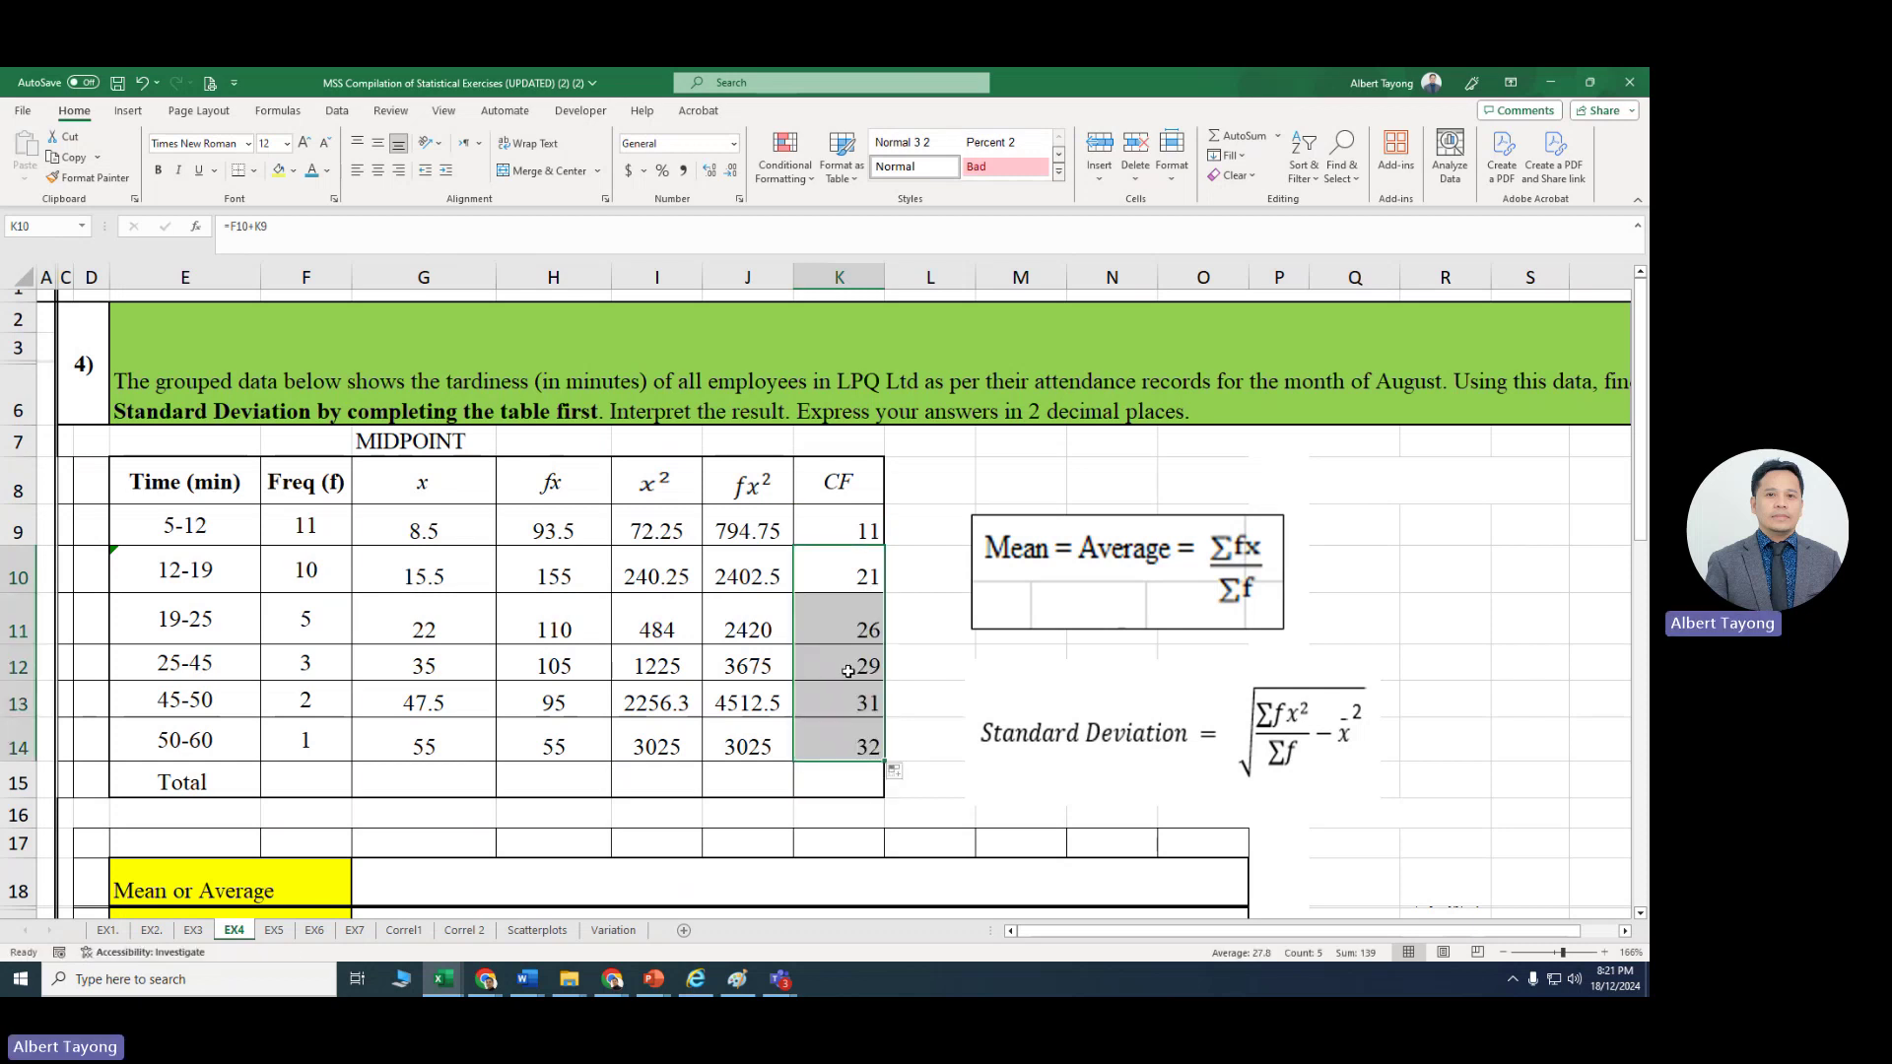
Step: Clear the cumulative frequency formulas from K9:K14
left_click(853, 591)
left_click(871, 530)
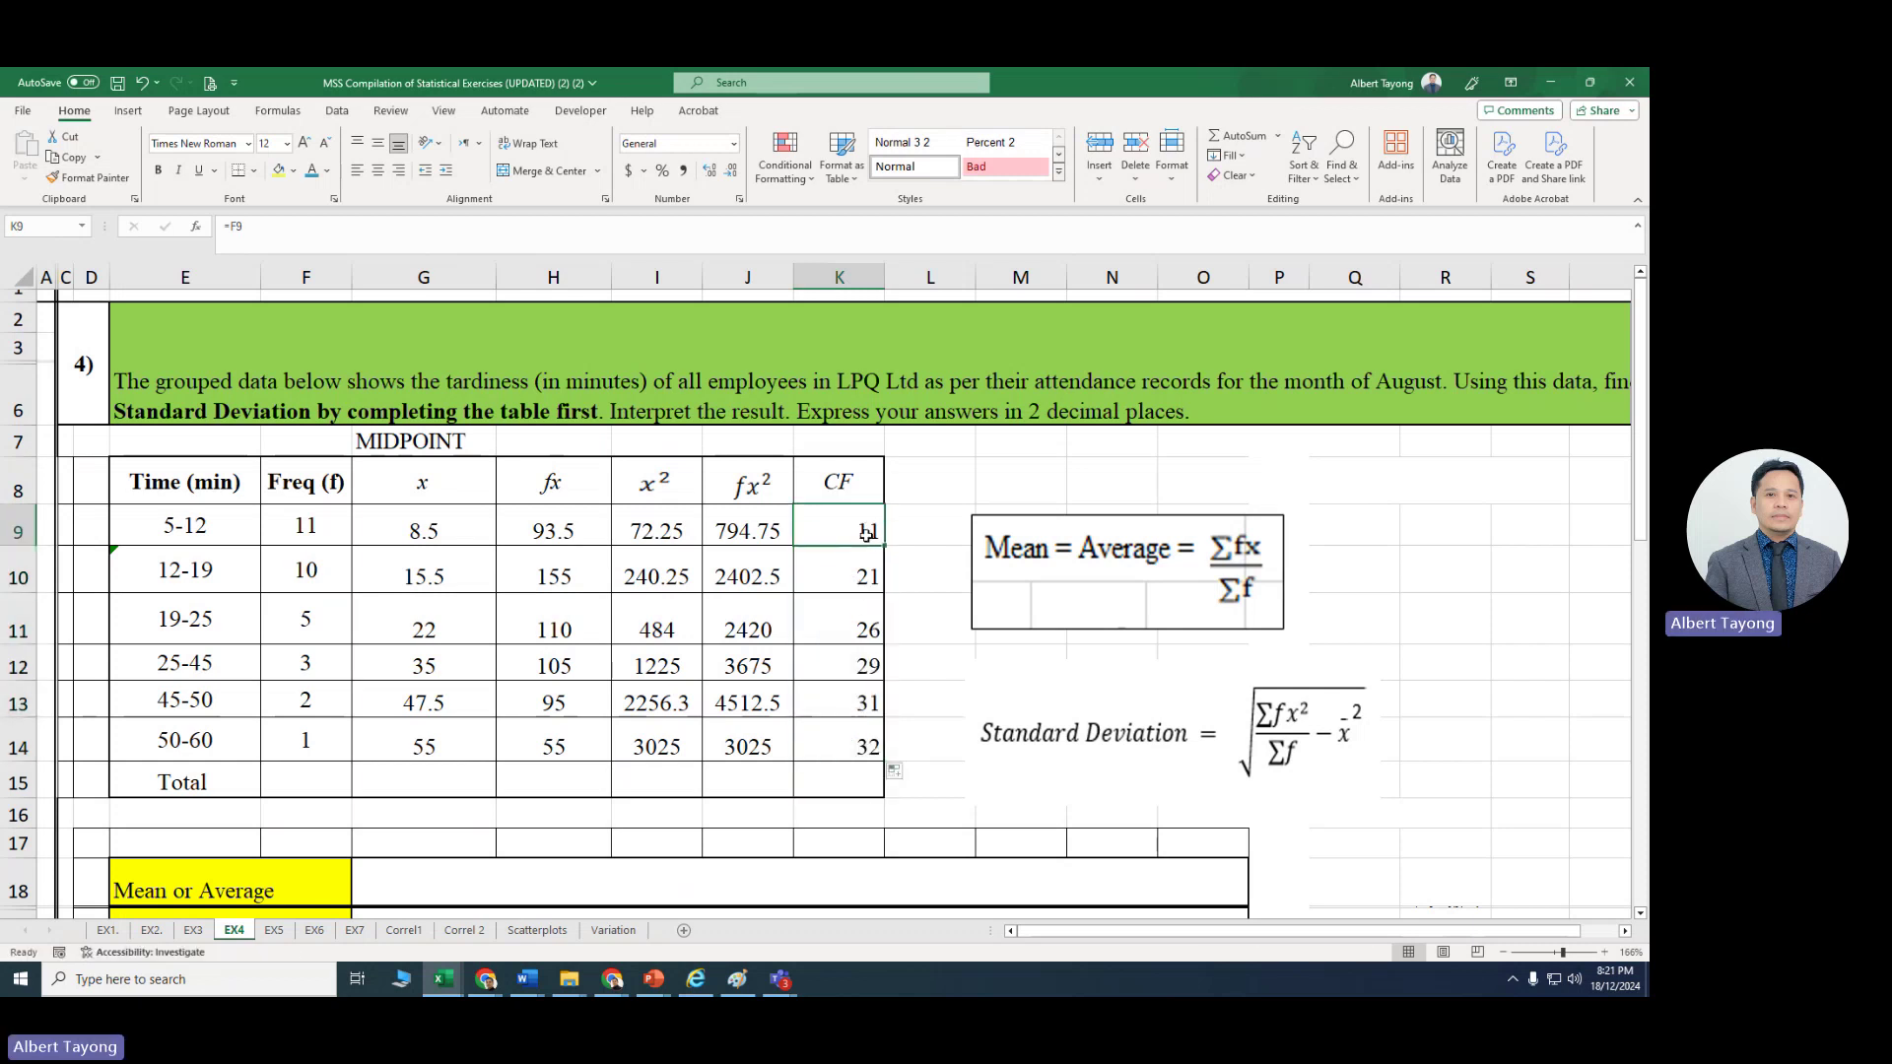
left_click_drag(876, 623, 869, 749)
key("Delete")
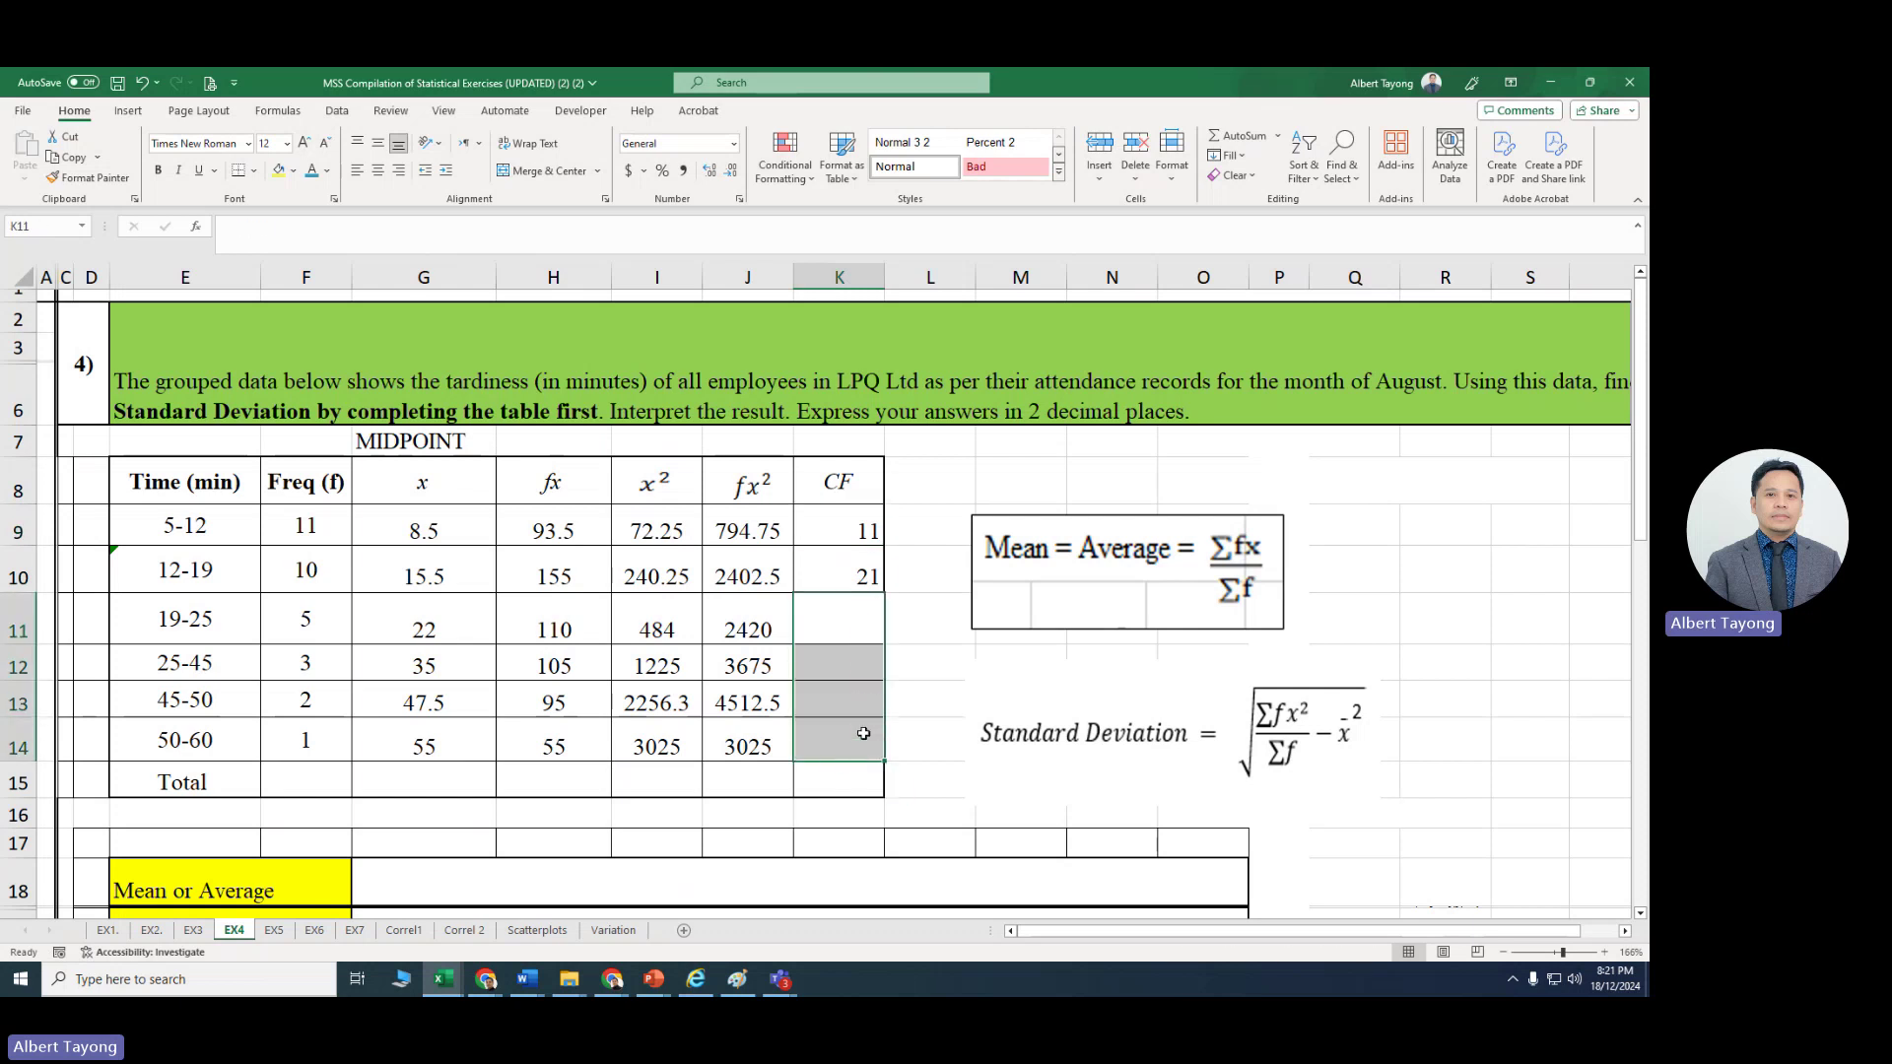
left_click_drag(853, 524, 838, 749)
key("Delete")
Step: Start the cumulative frequency column by entering =F9 in K9
left_click(818, 537)
type("=")
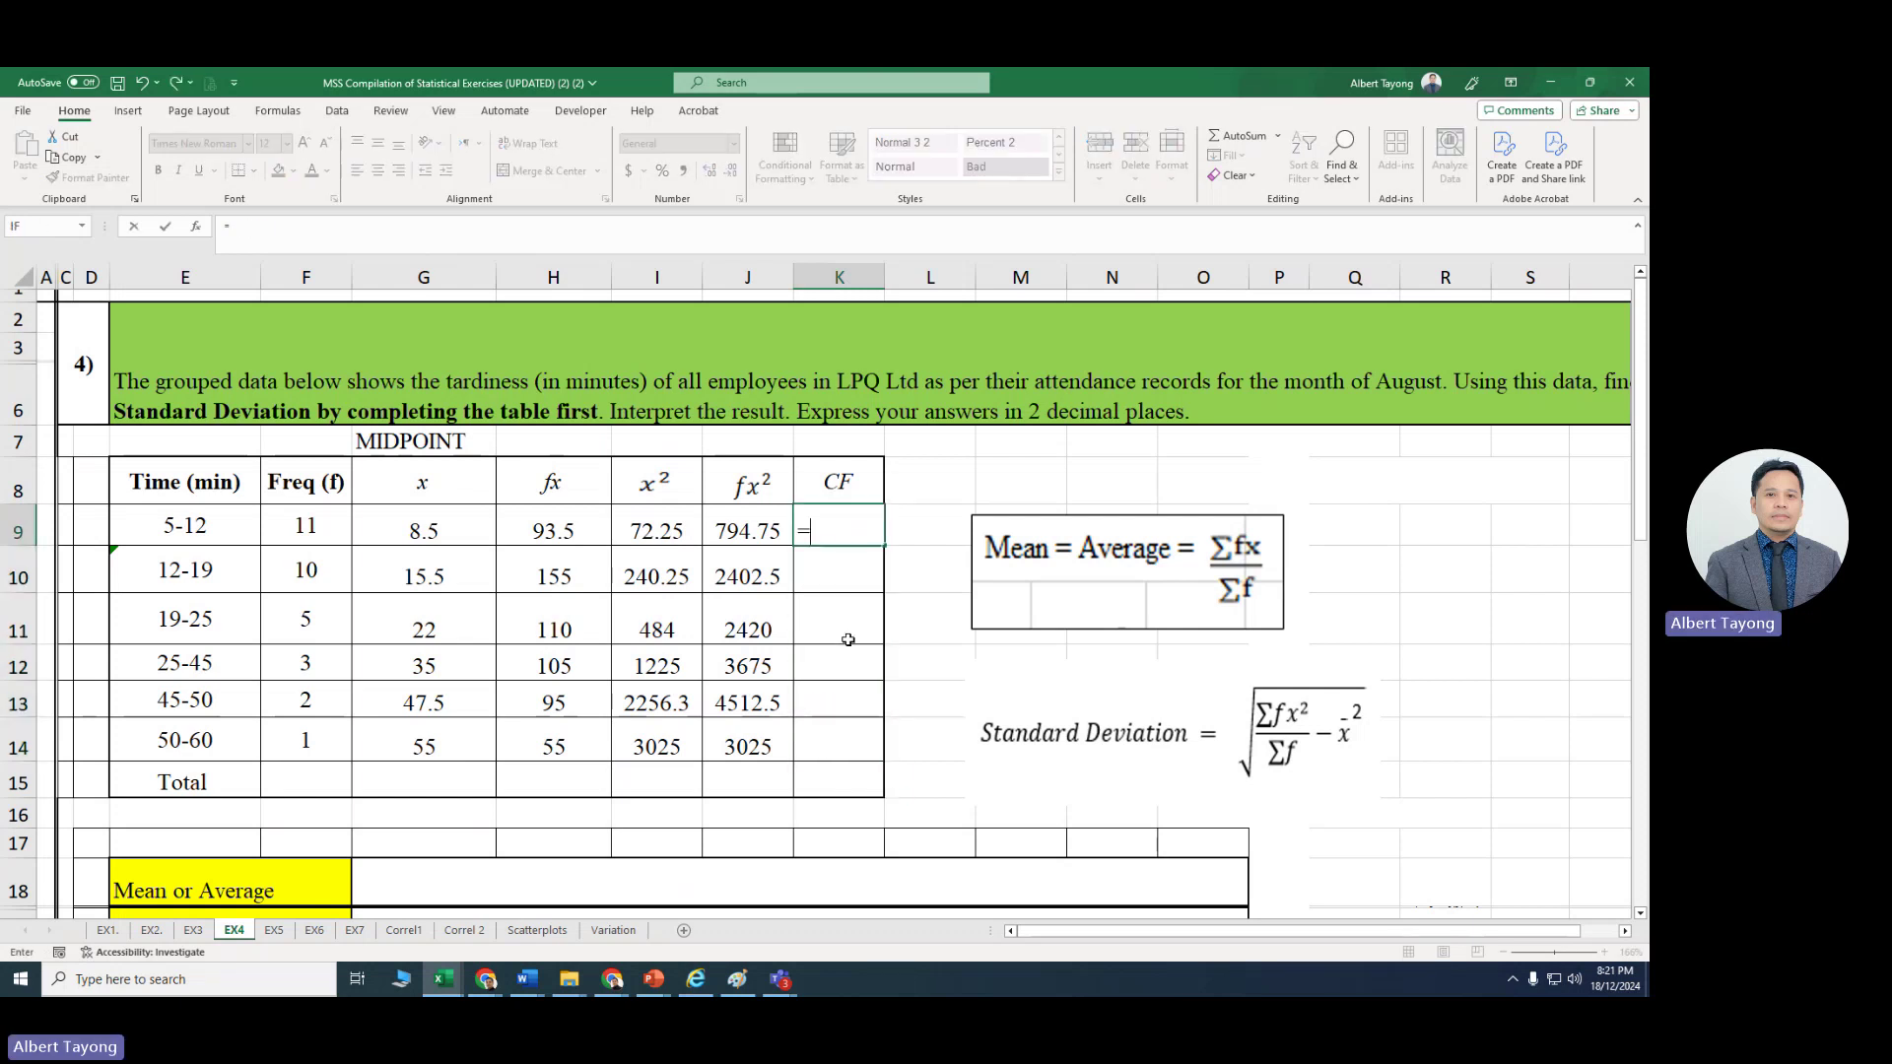
left_click(320, 524)
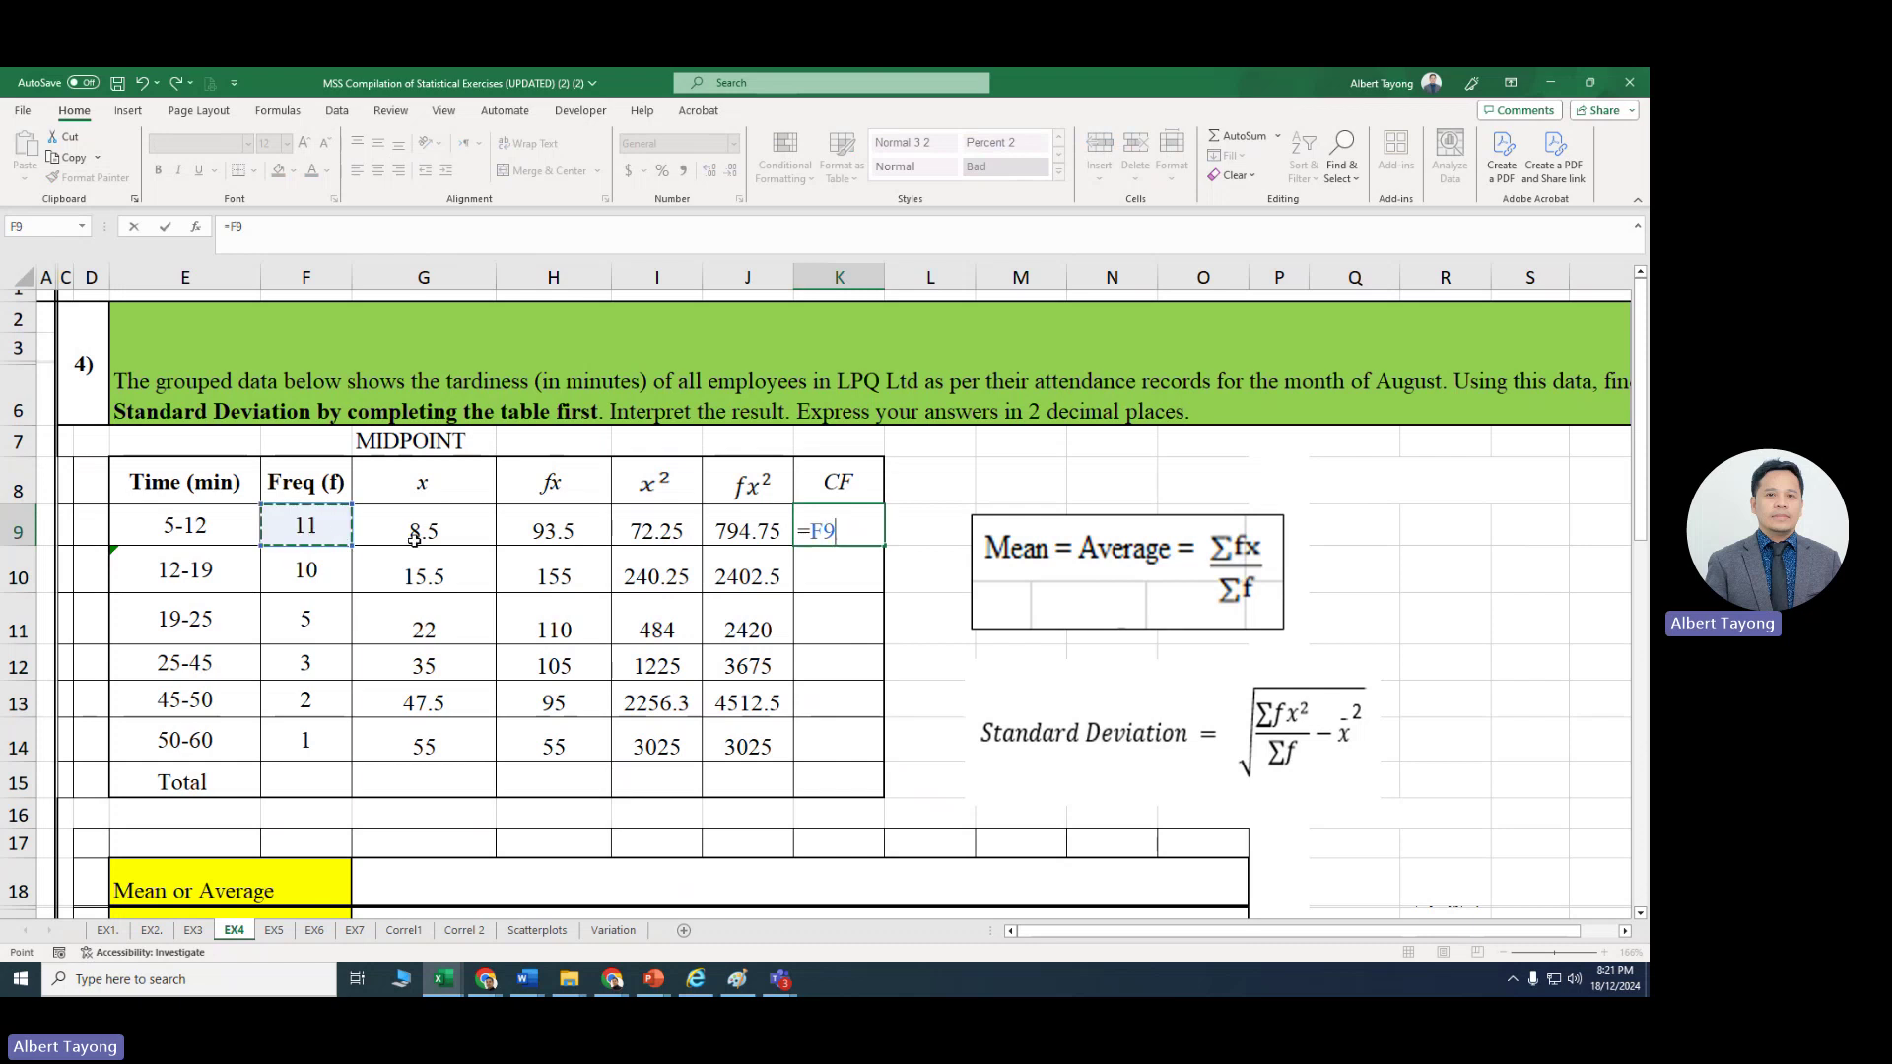
key("Return")
Step: Enter the running-total formula =F10+K9 in K10 and fill it down to K14
type("=")
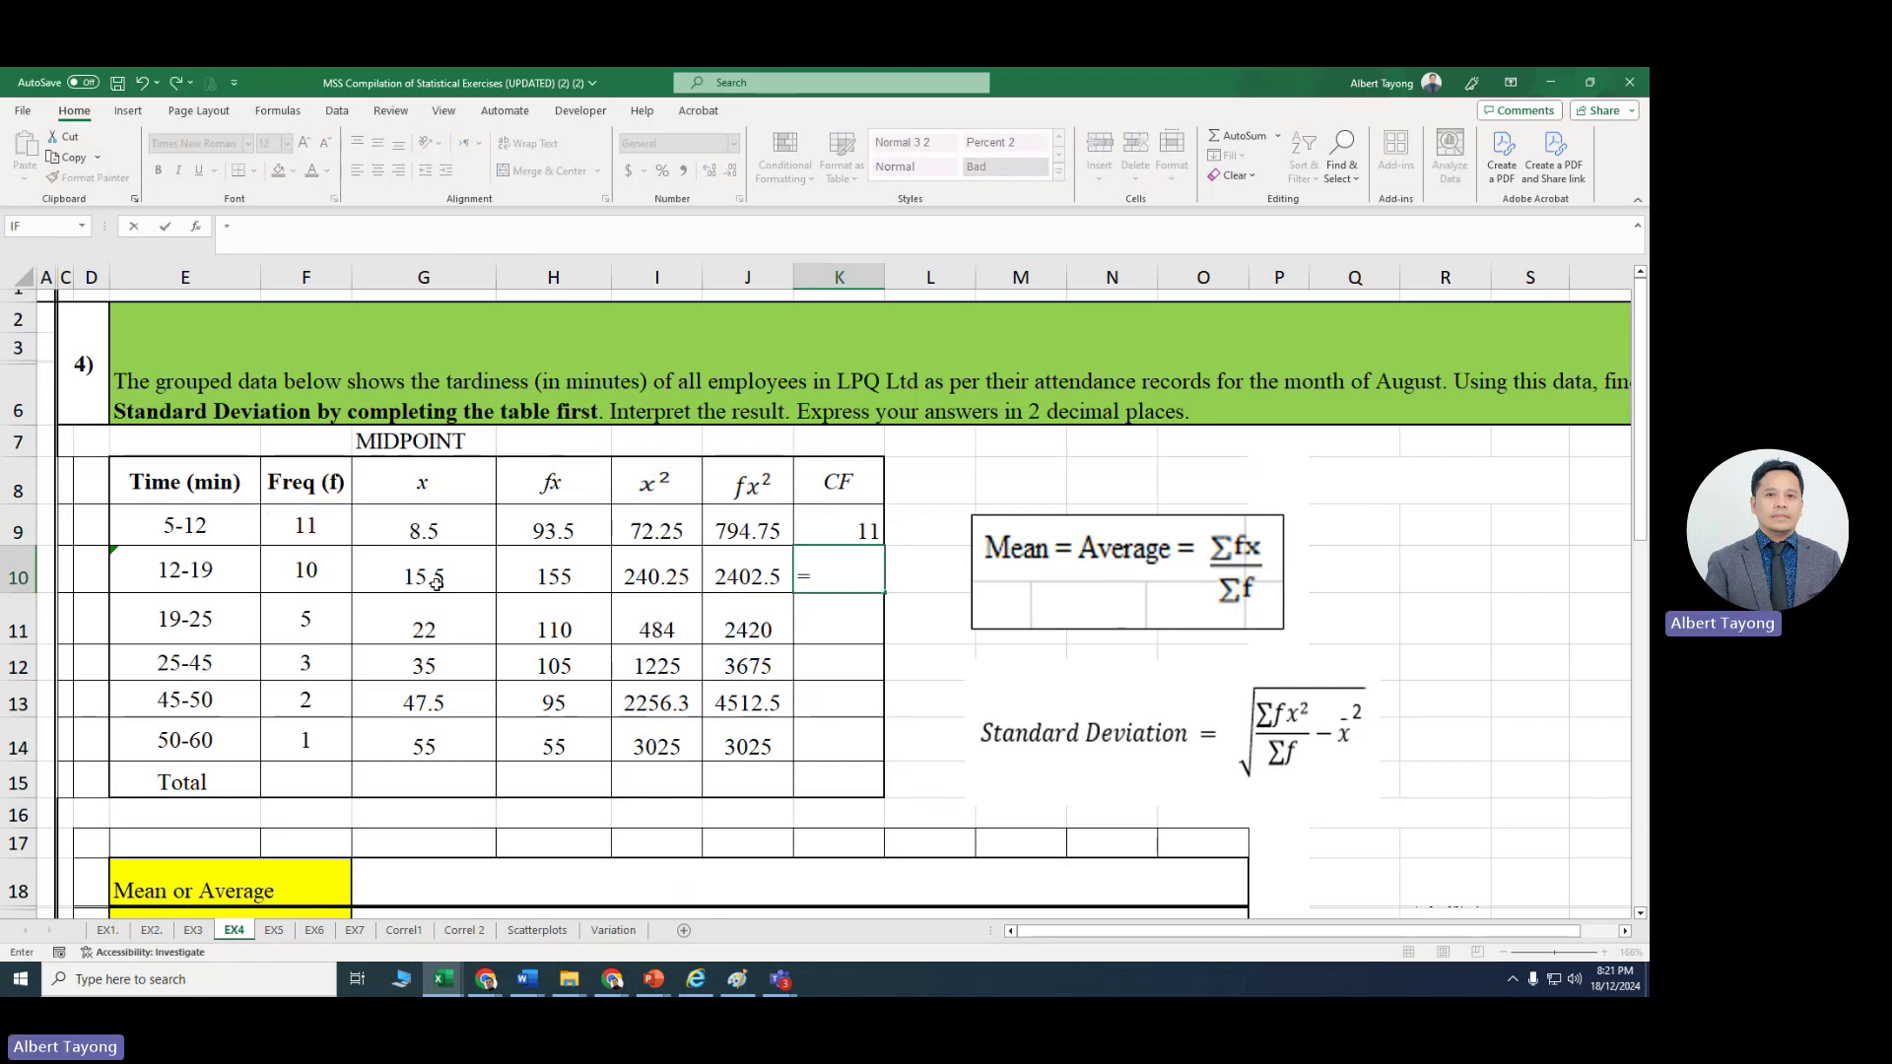
left_click(312, 553)
type("+")
left_click(860, 529)
key("Return")
left_click(822, 582)
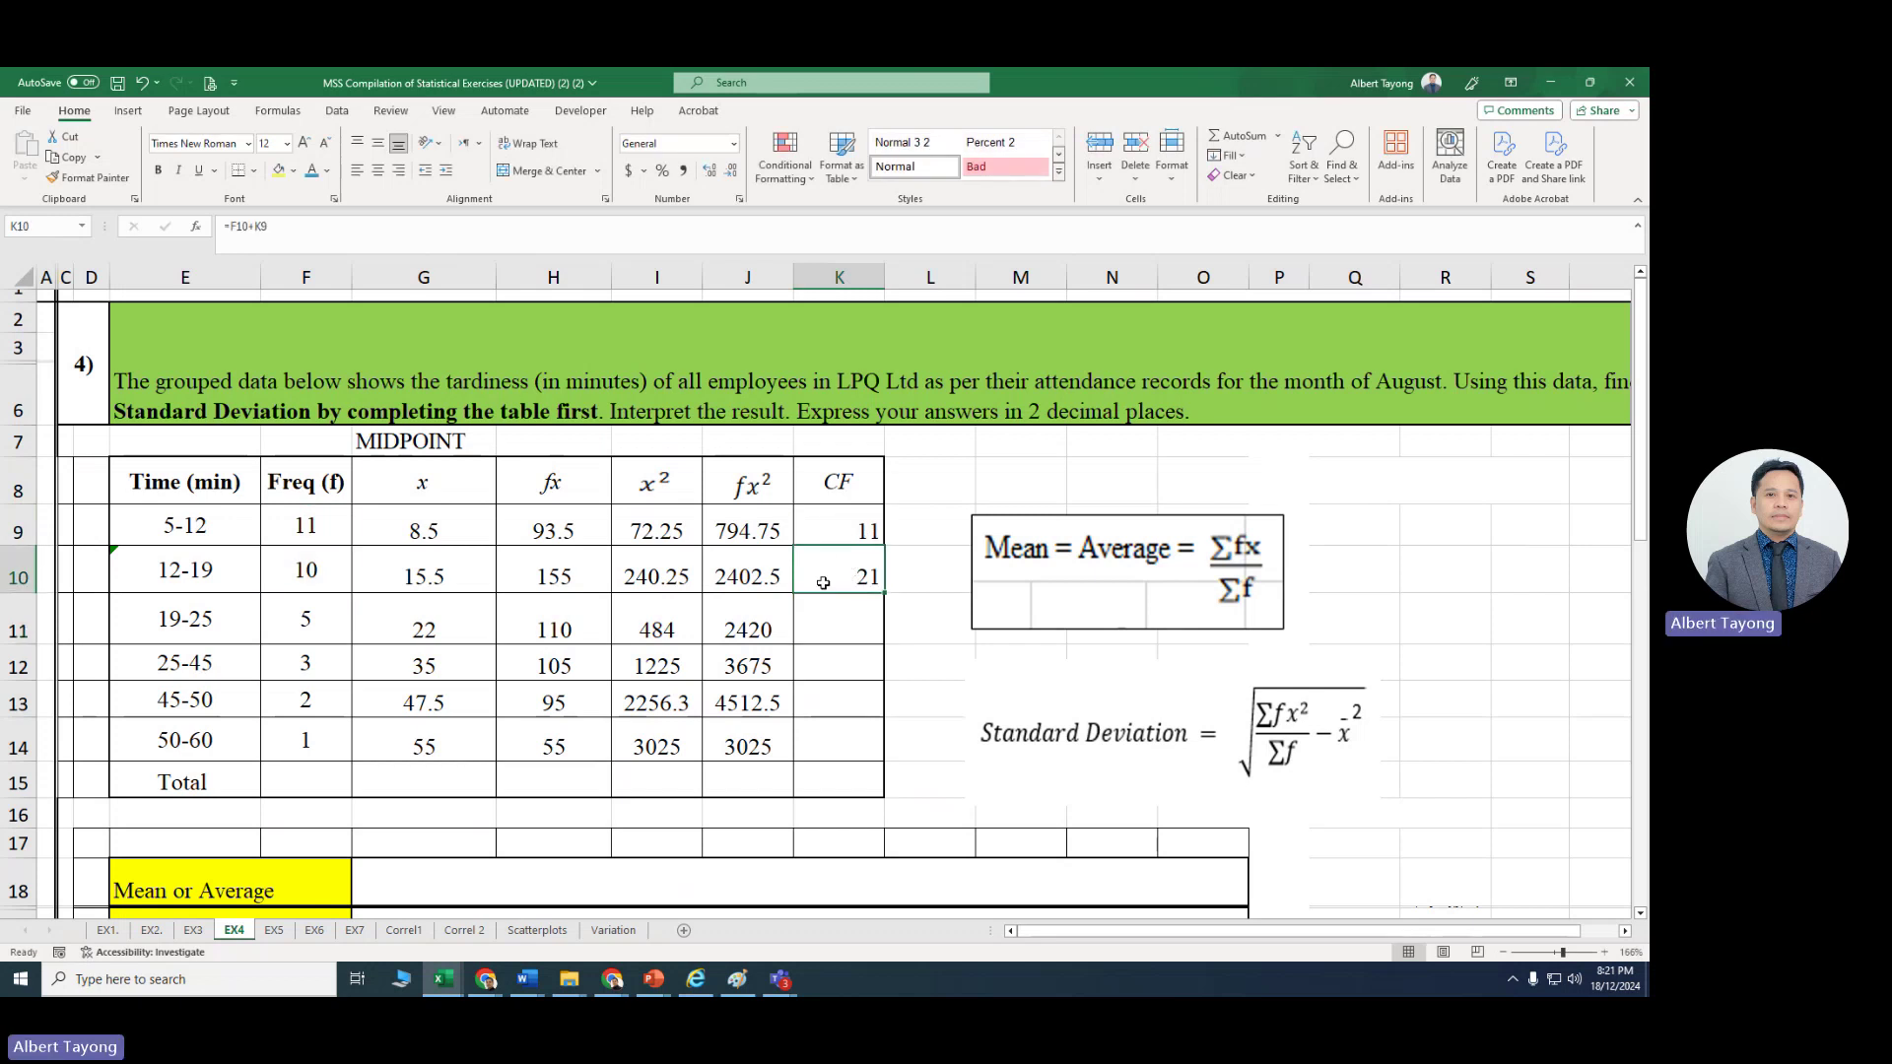
left_click_drag(885, 594, 885, 769)
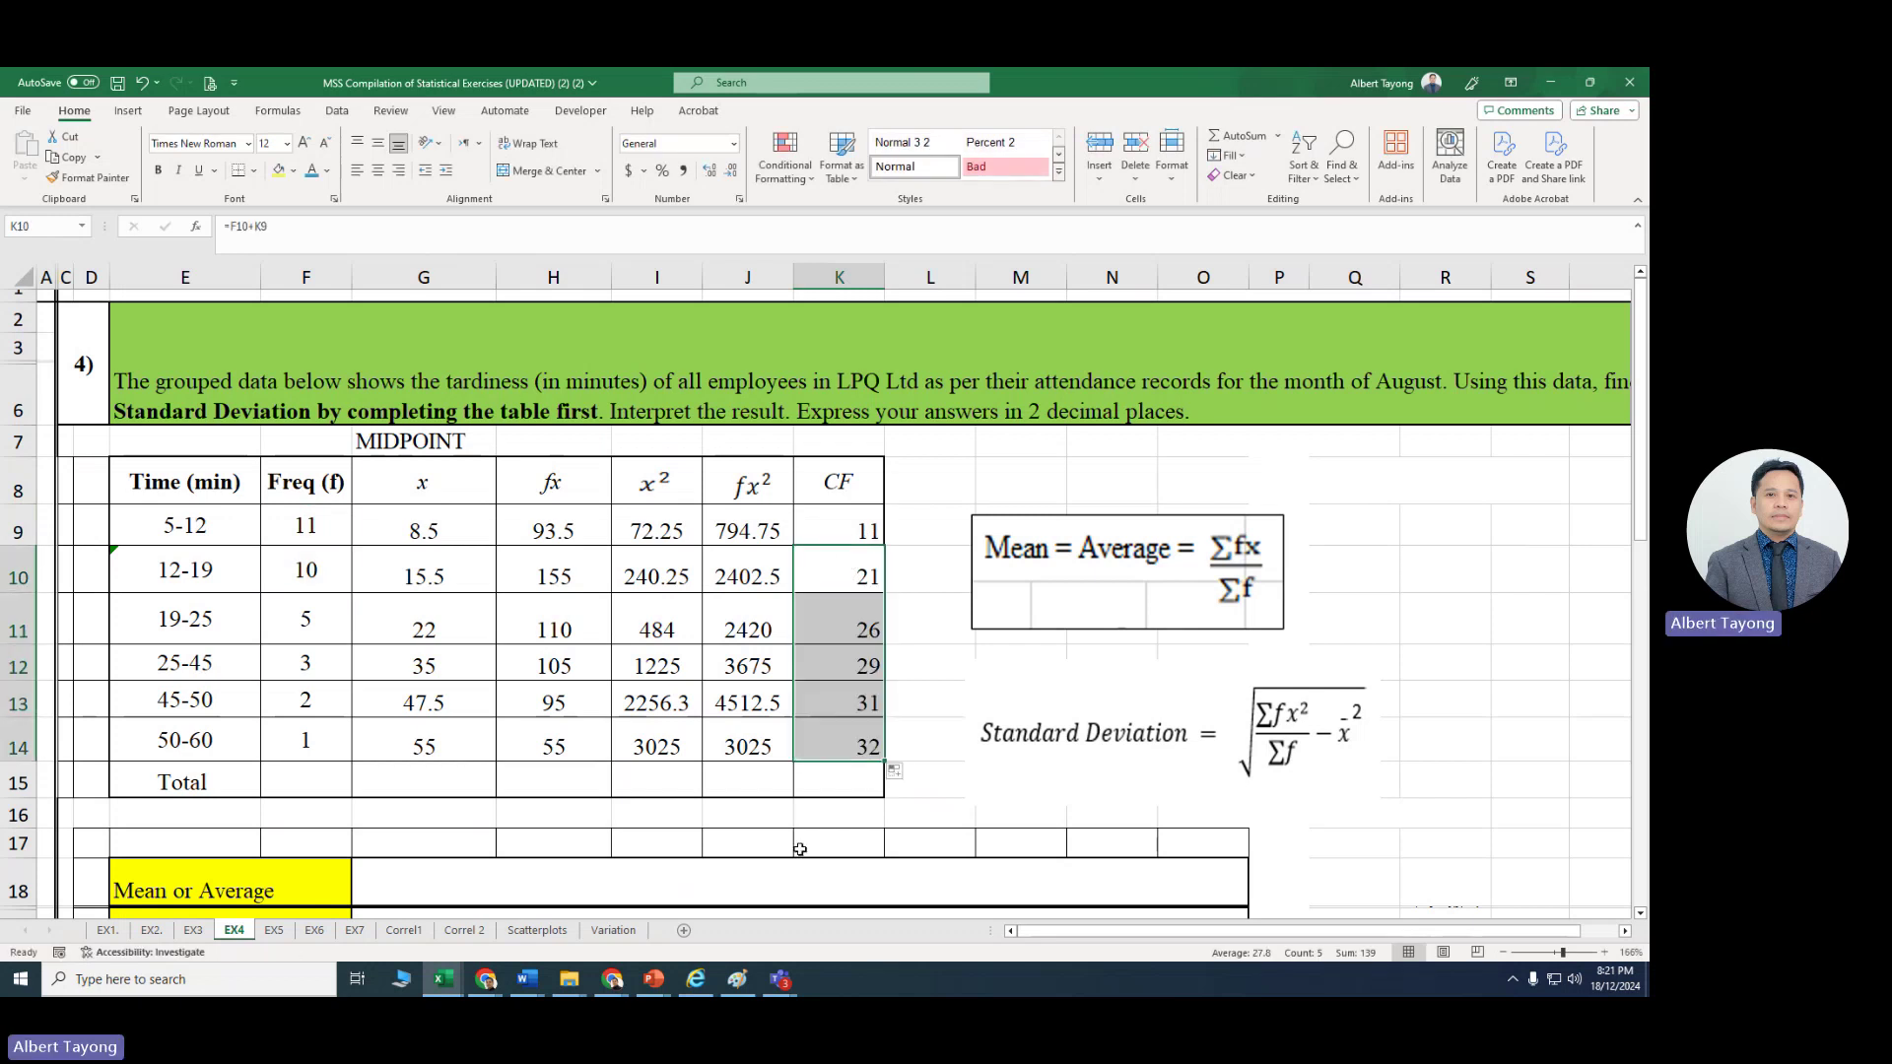
Step: Try totalling the frequencies in F15 with AutoSum over F9:F14, filled across to K15, and clear the totals from F15:K15
left_click(779, 843)
scroll(786, 846, "down", 1)
left_click(845, 754)
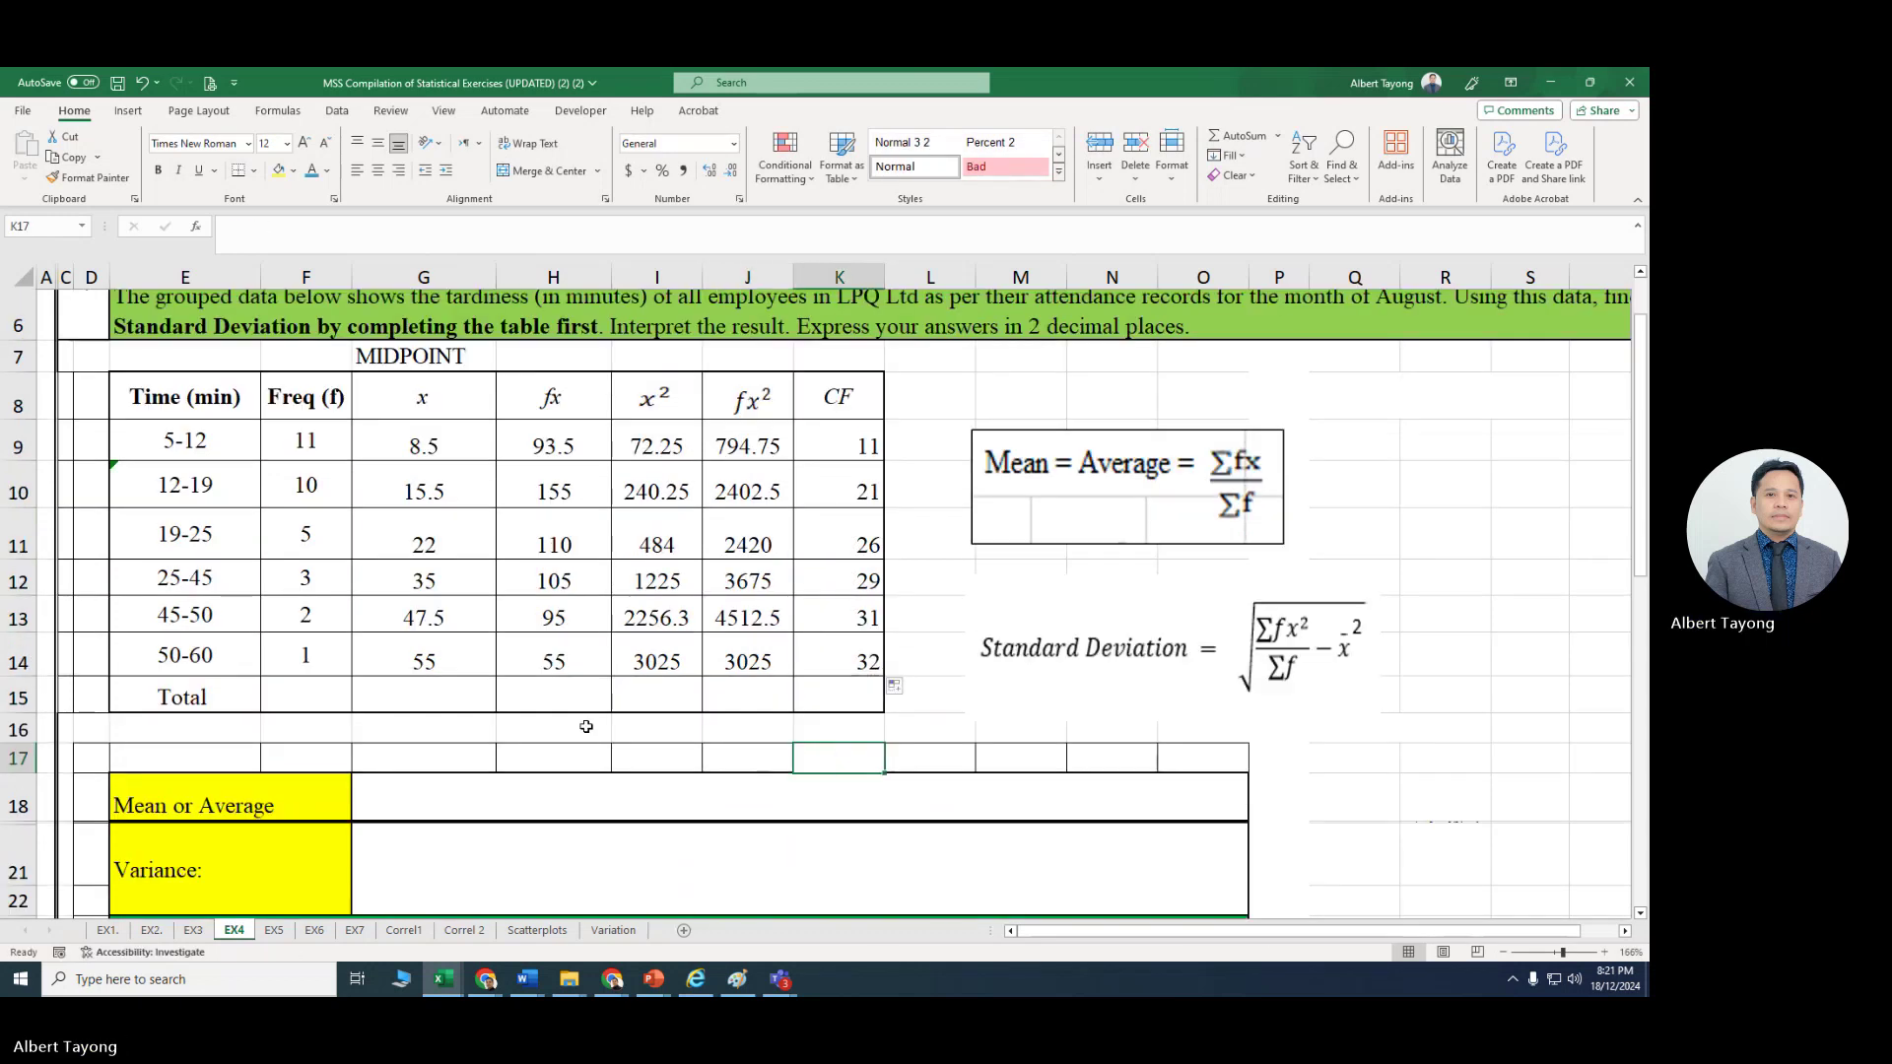
left_click(314, 692)
type("=")
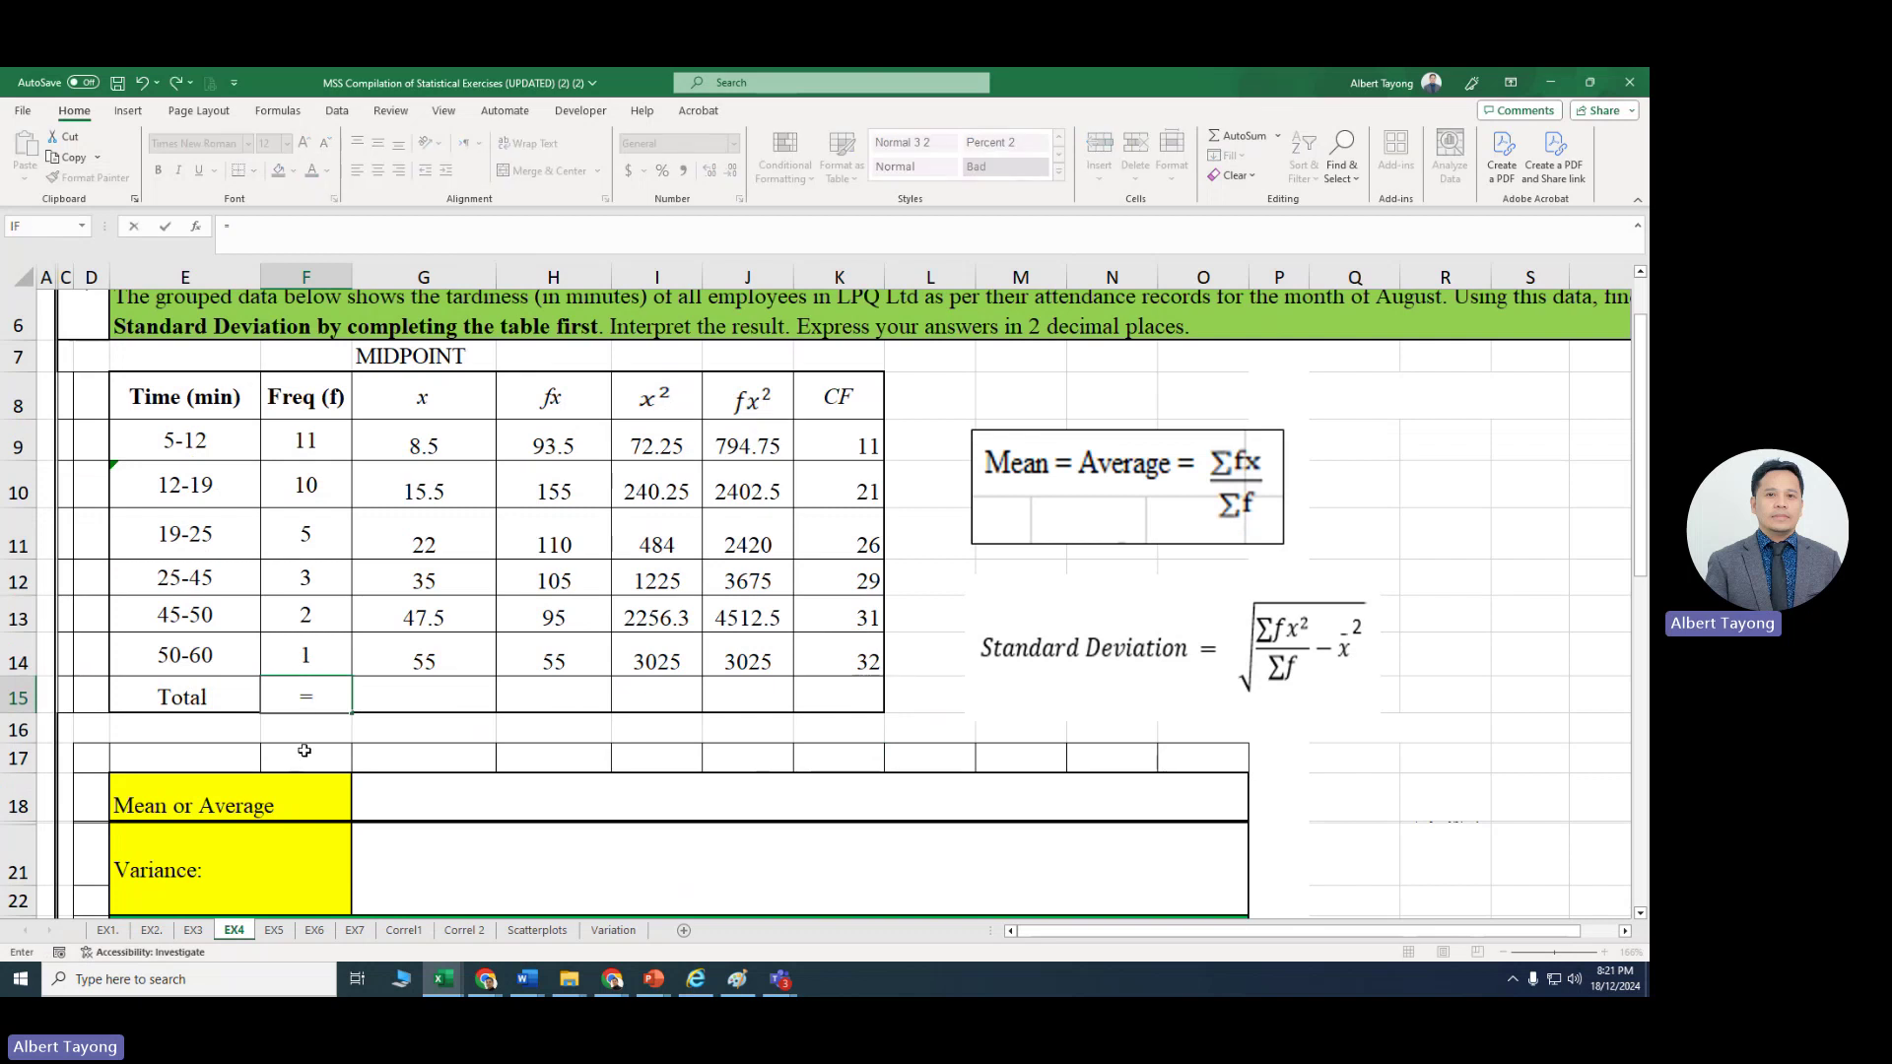
left_click(1249, 146)
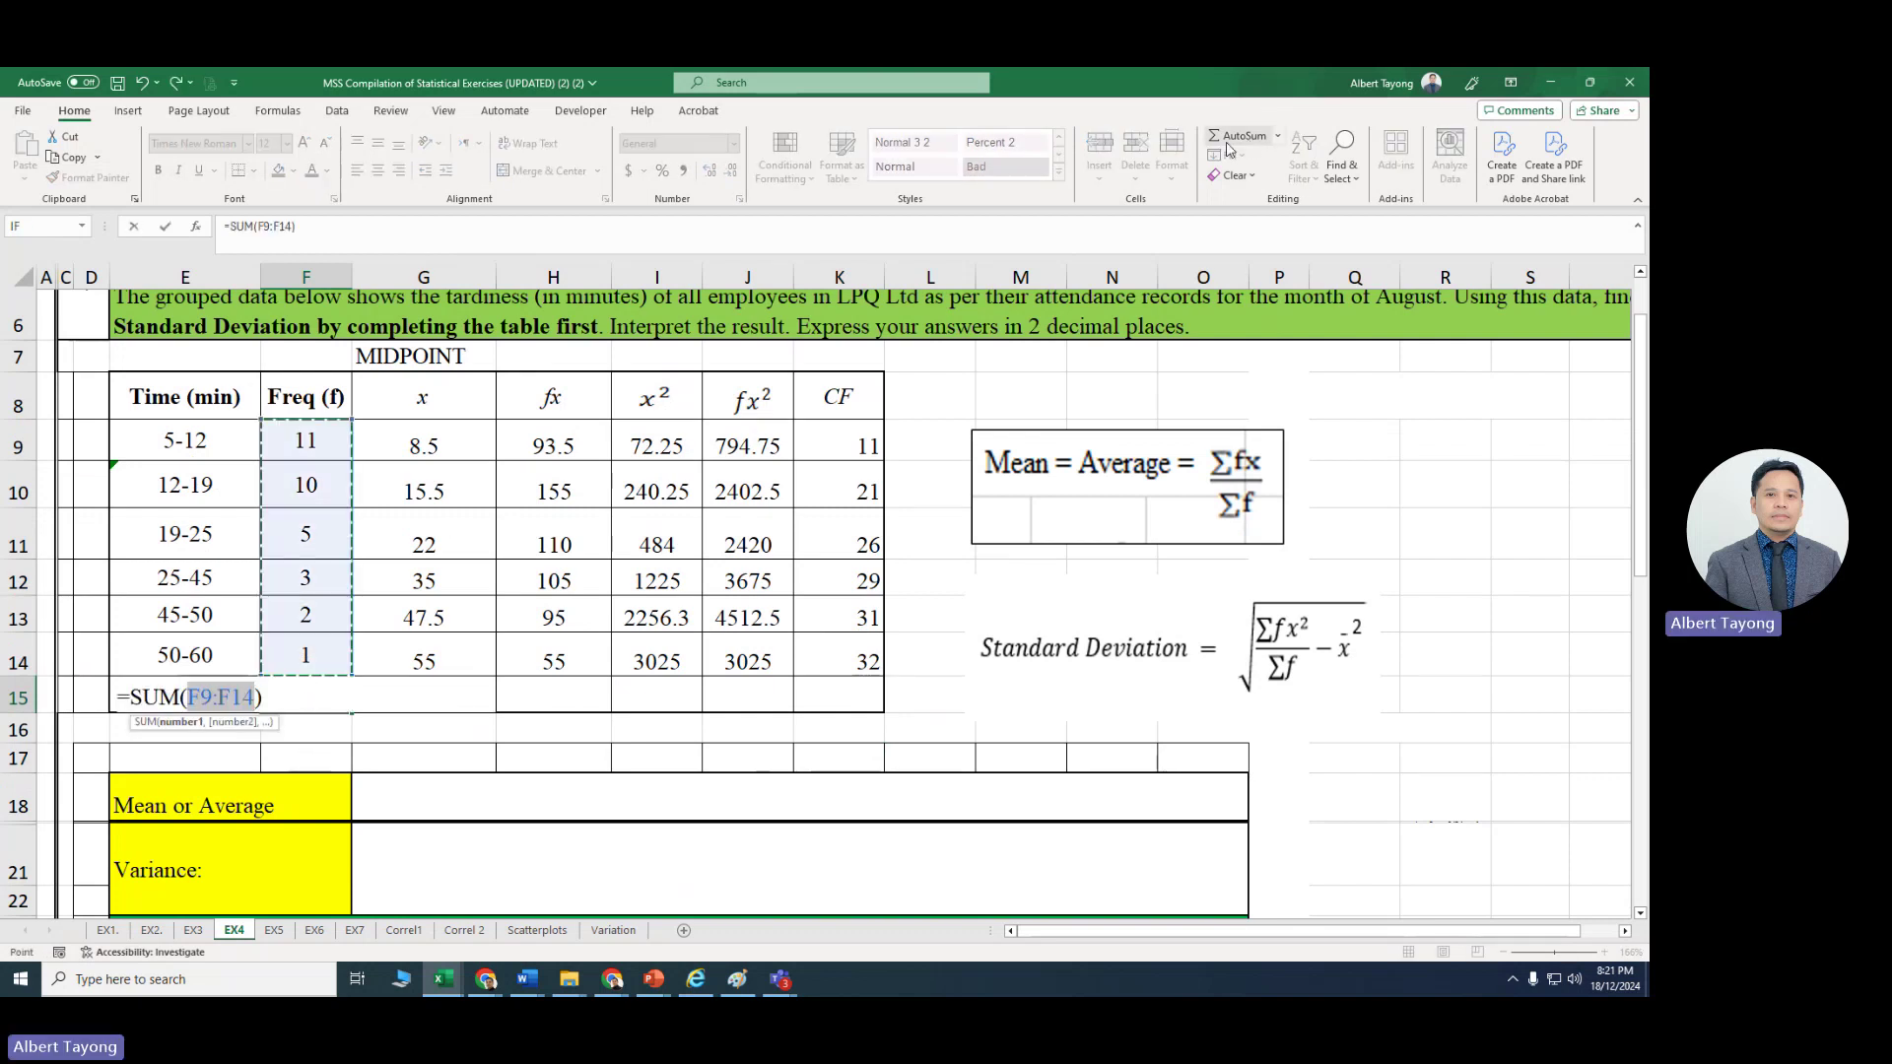
key("Return")
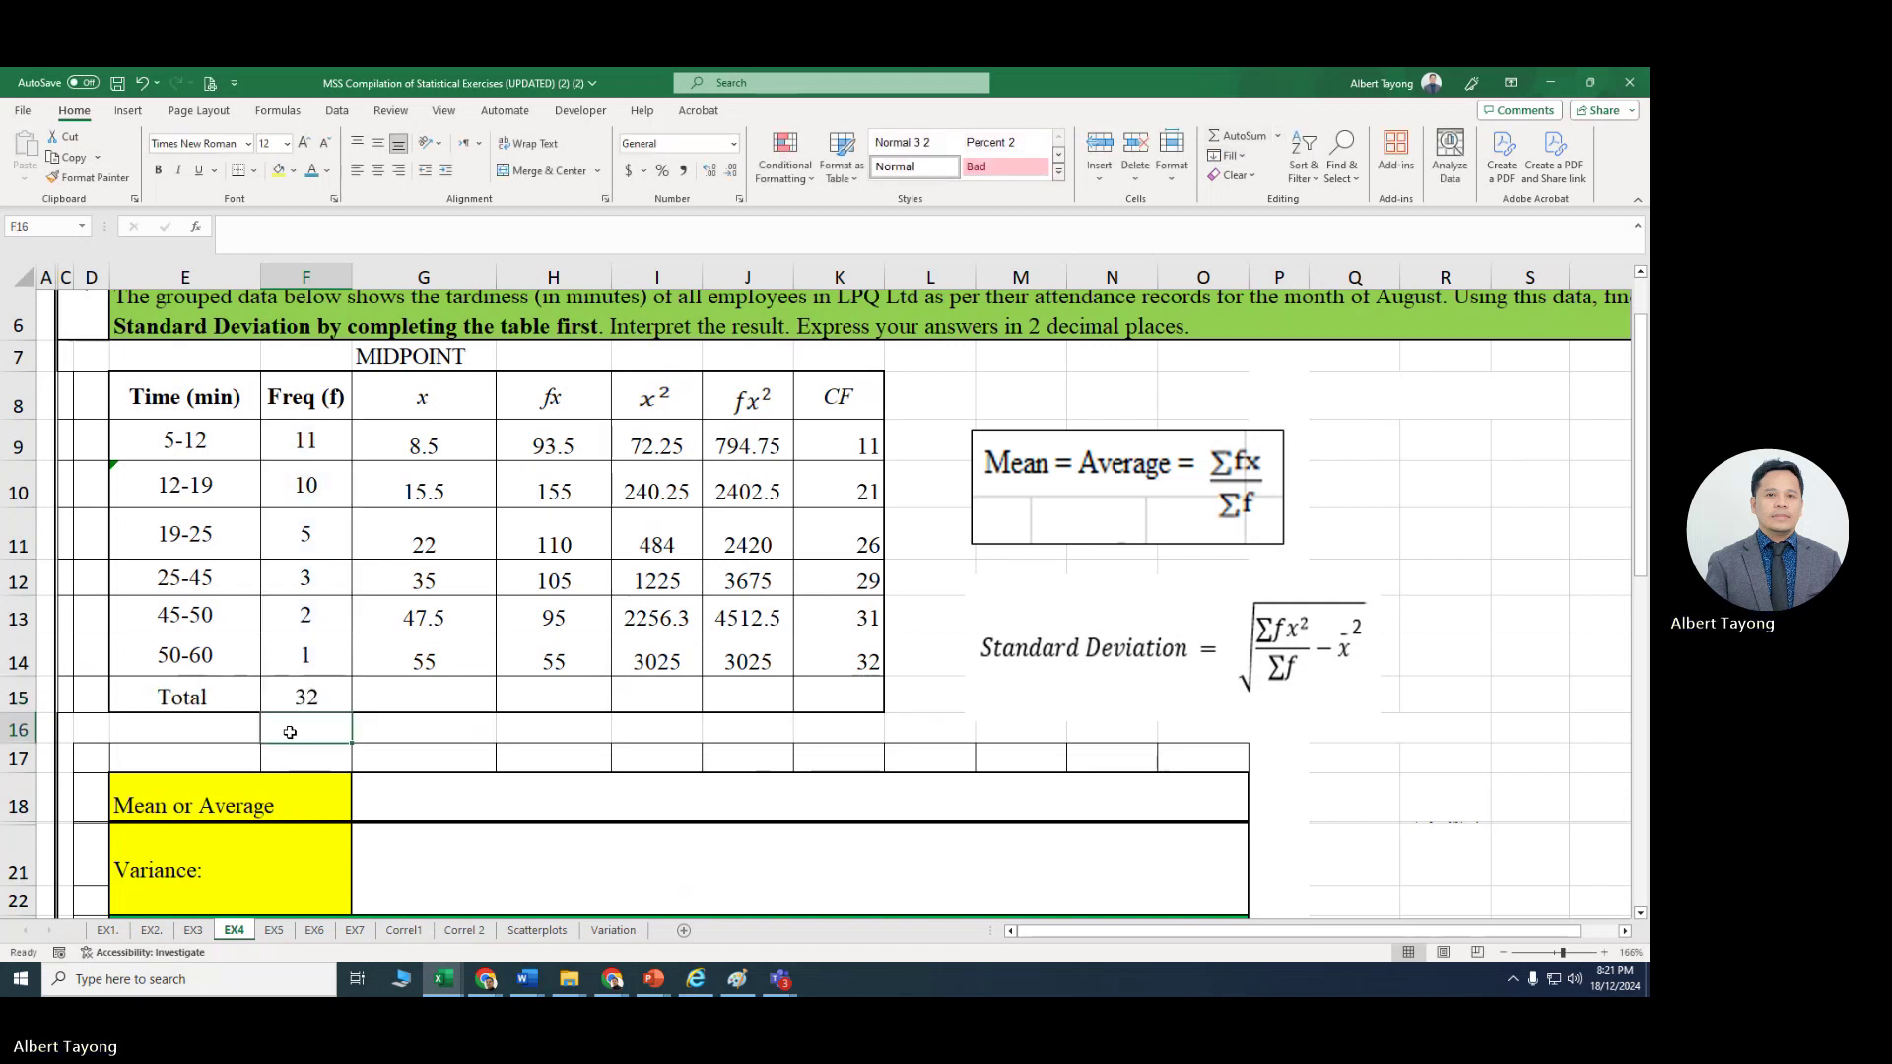
left_click(307, 697)
left_click_drag(352, 711, 854, 729)
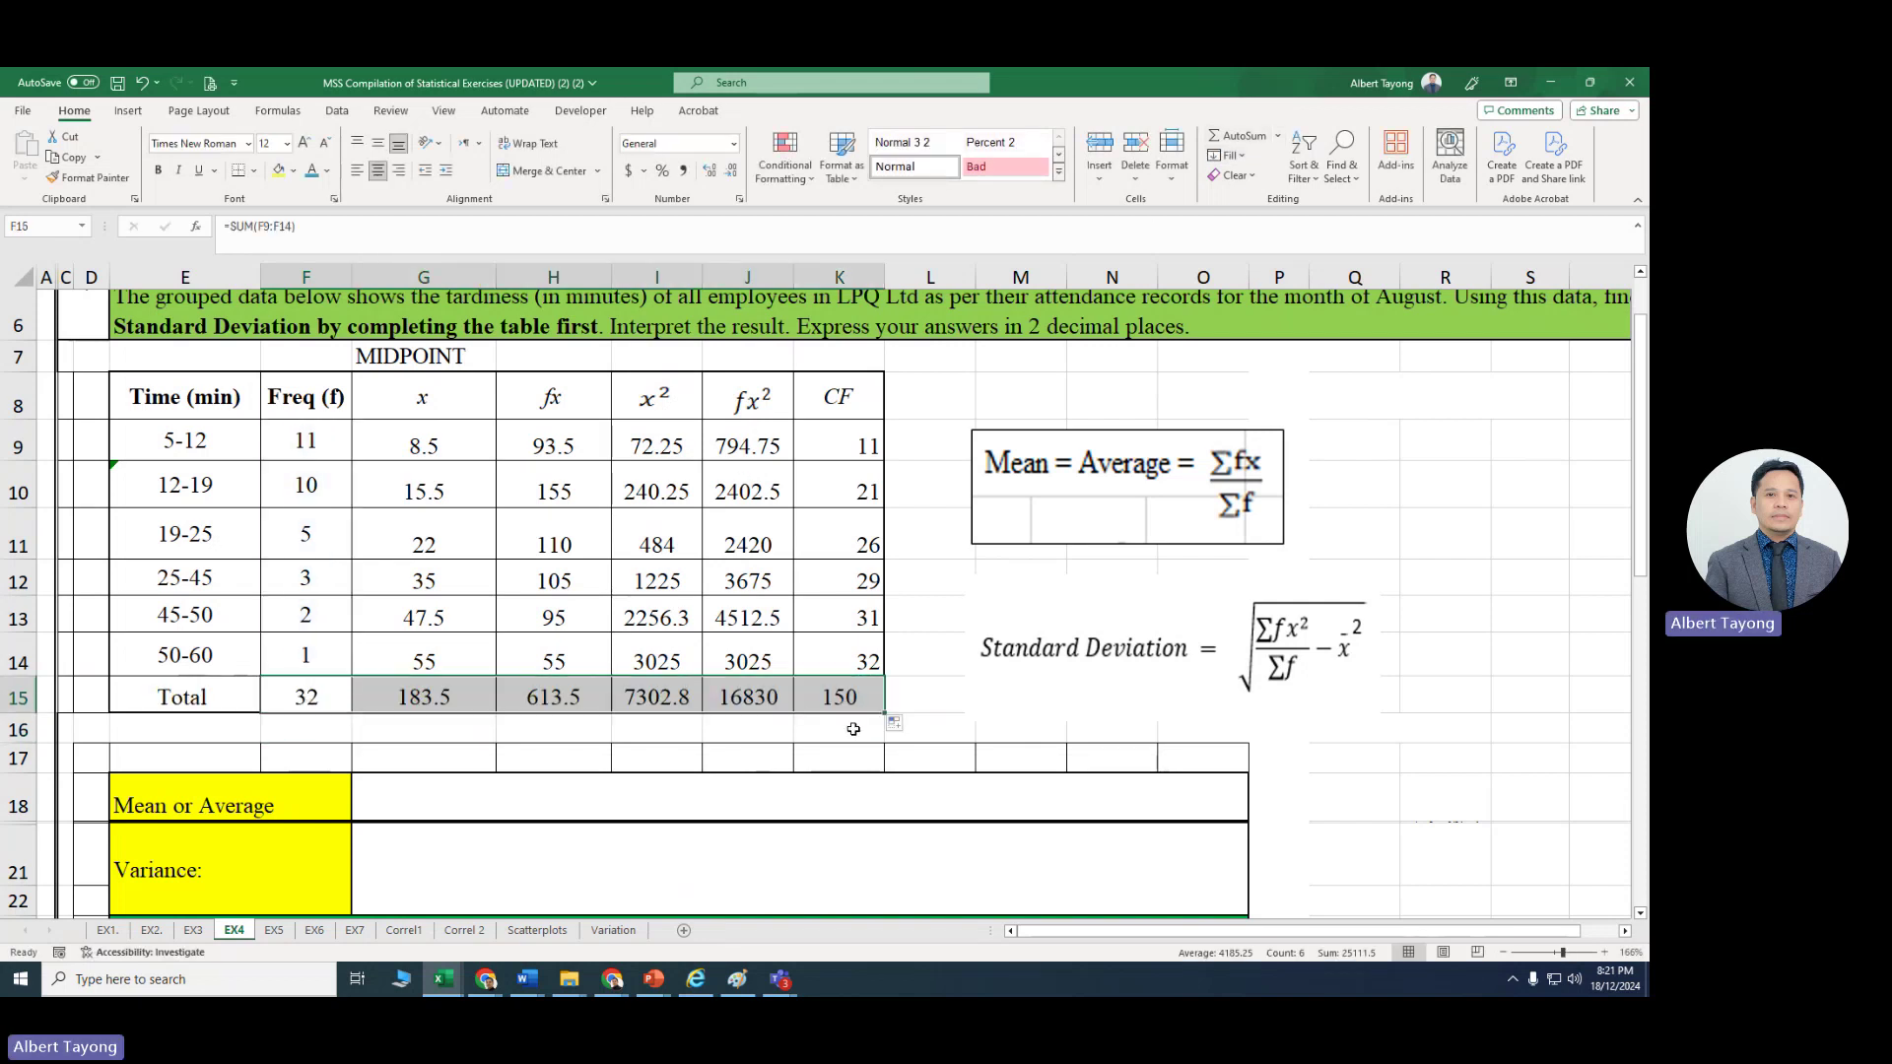
left_click_drag(342, 696, 830, 693)
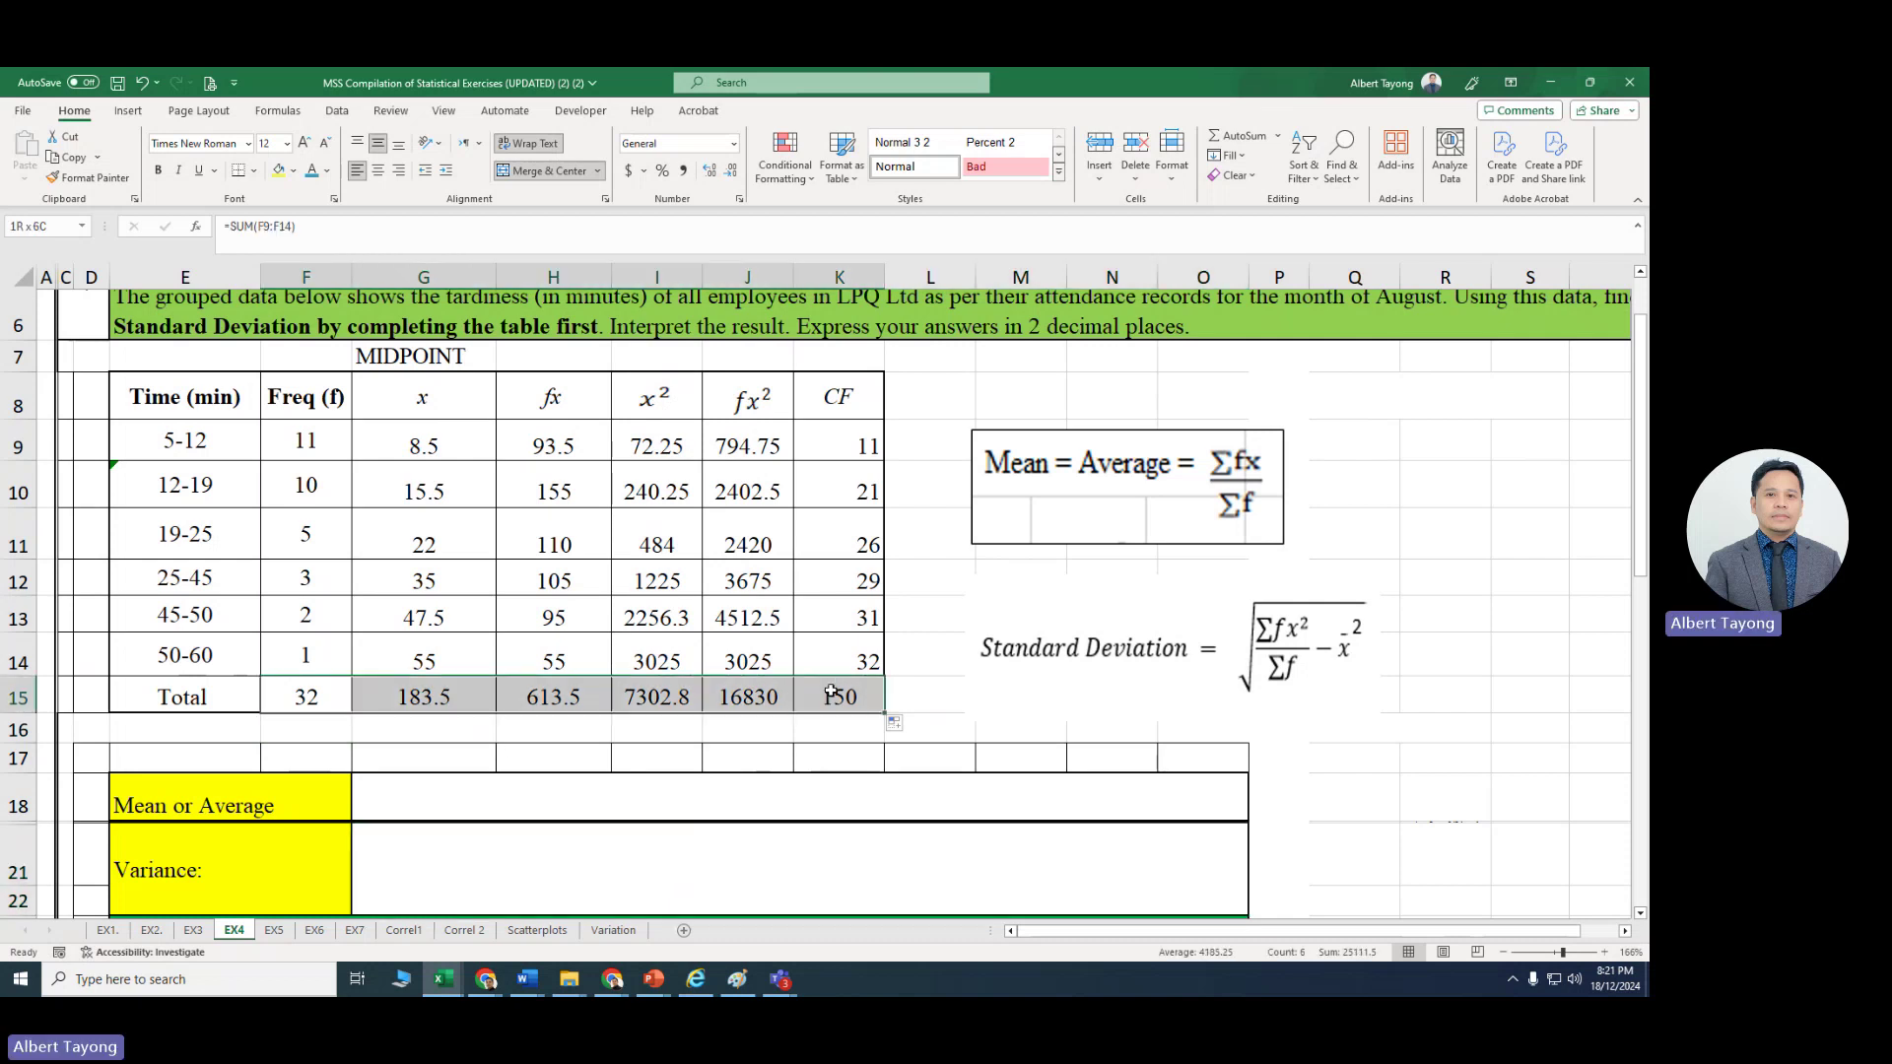
key("Delete")
Step: Total the frequencies in F15 with a manually written SUM function over F9:F14
left_click(306, 694)
type("=")
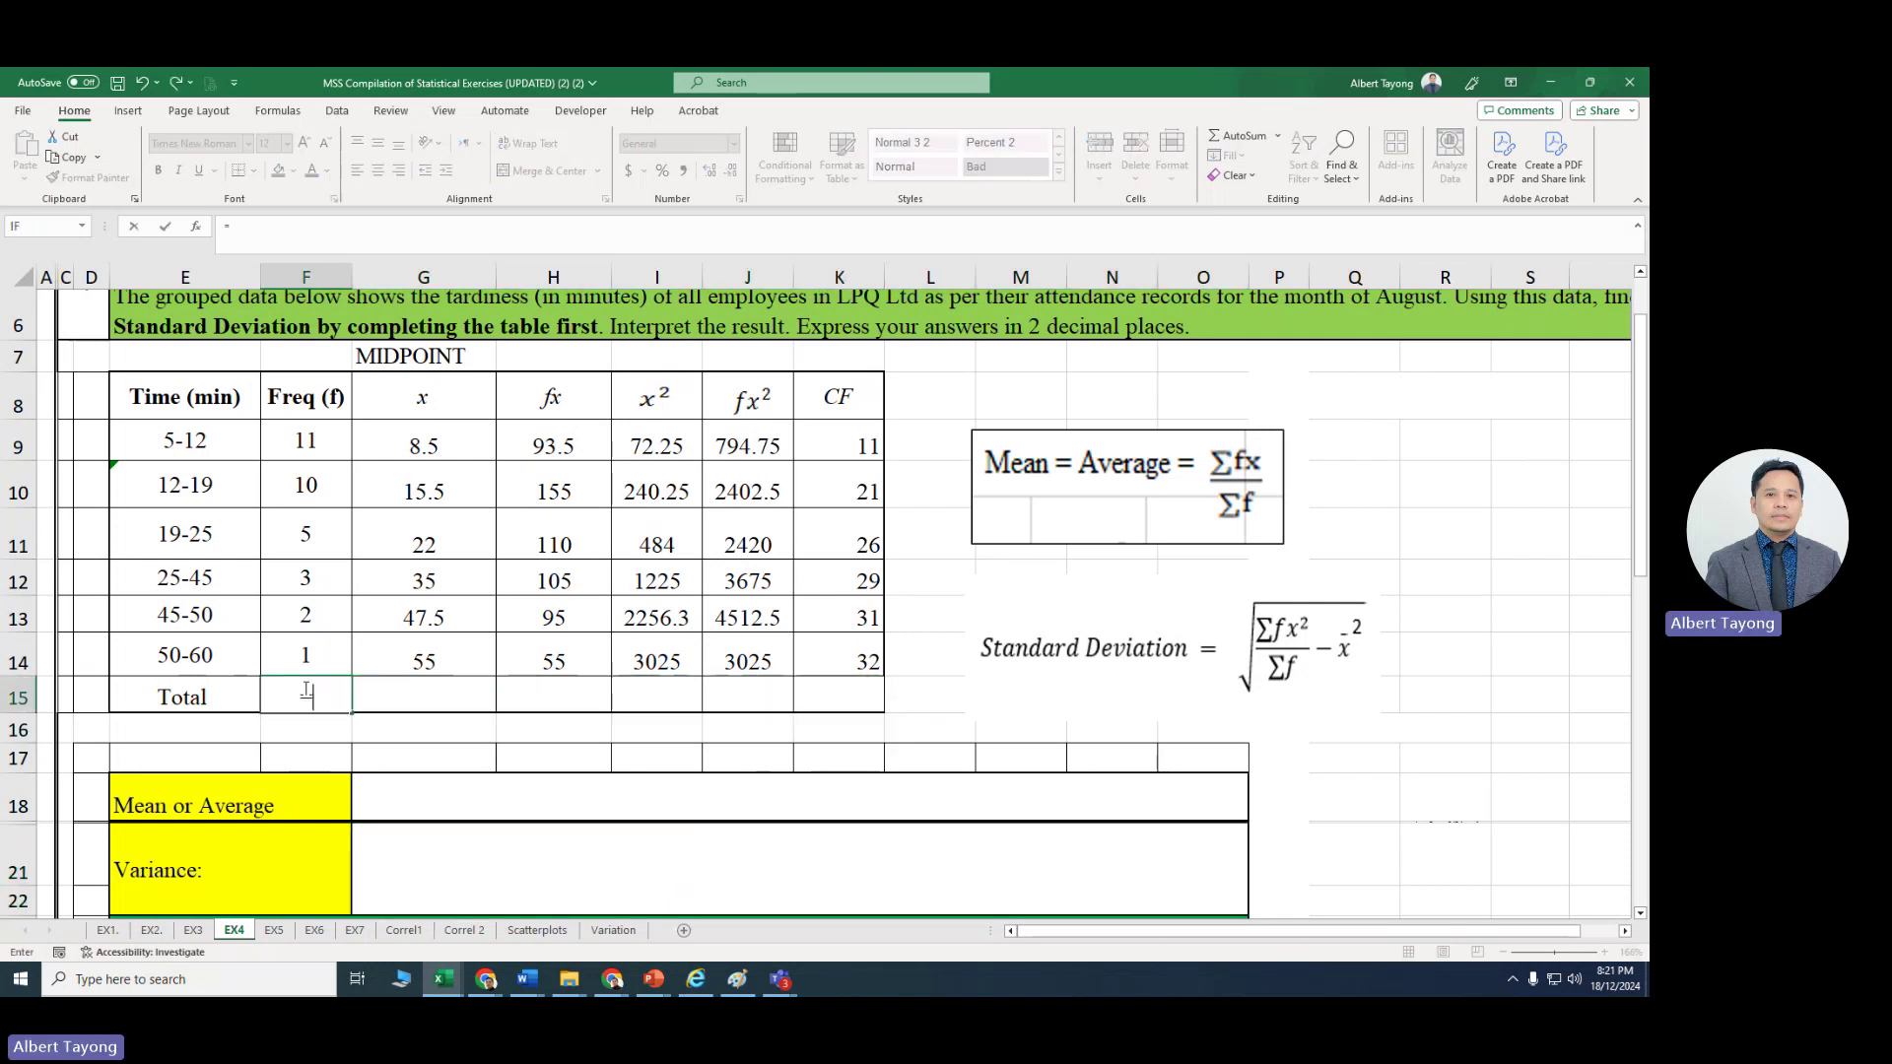
type("SUM")
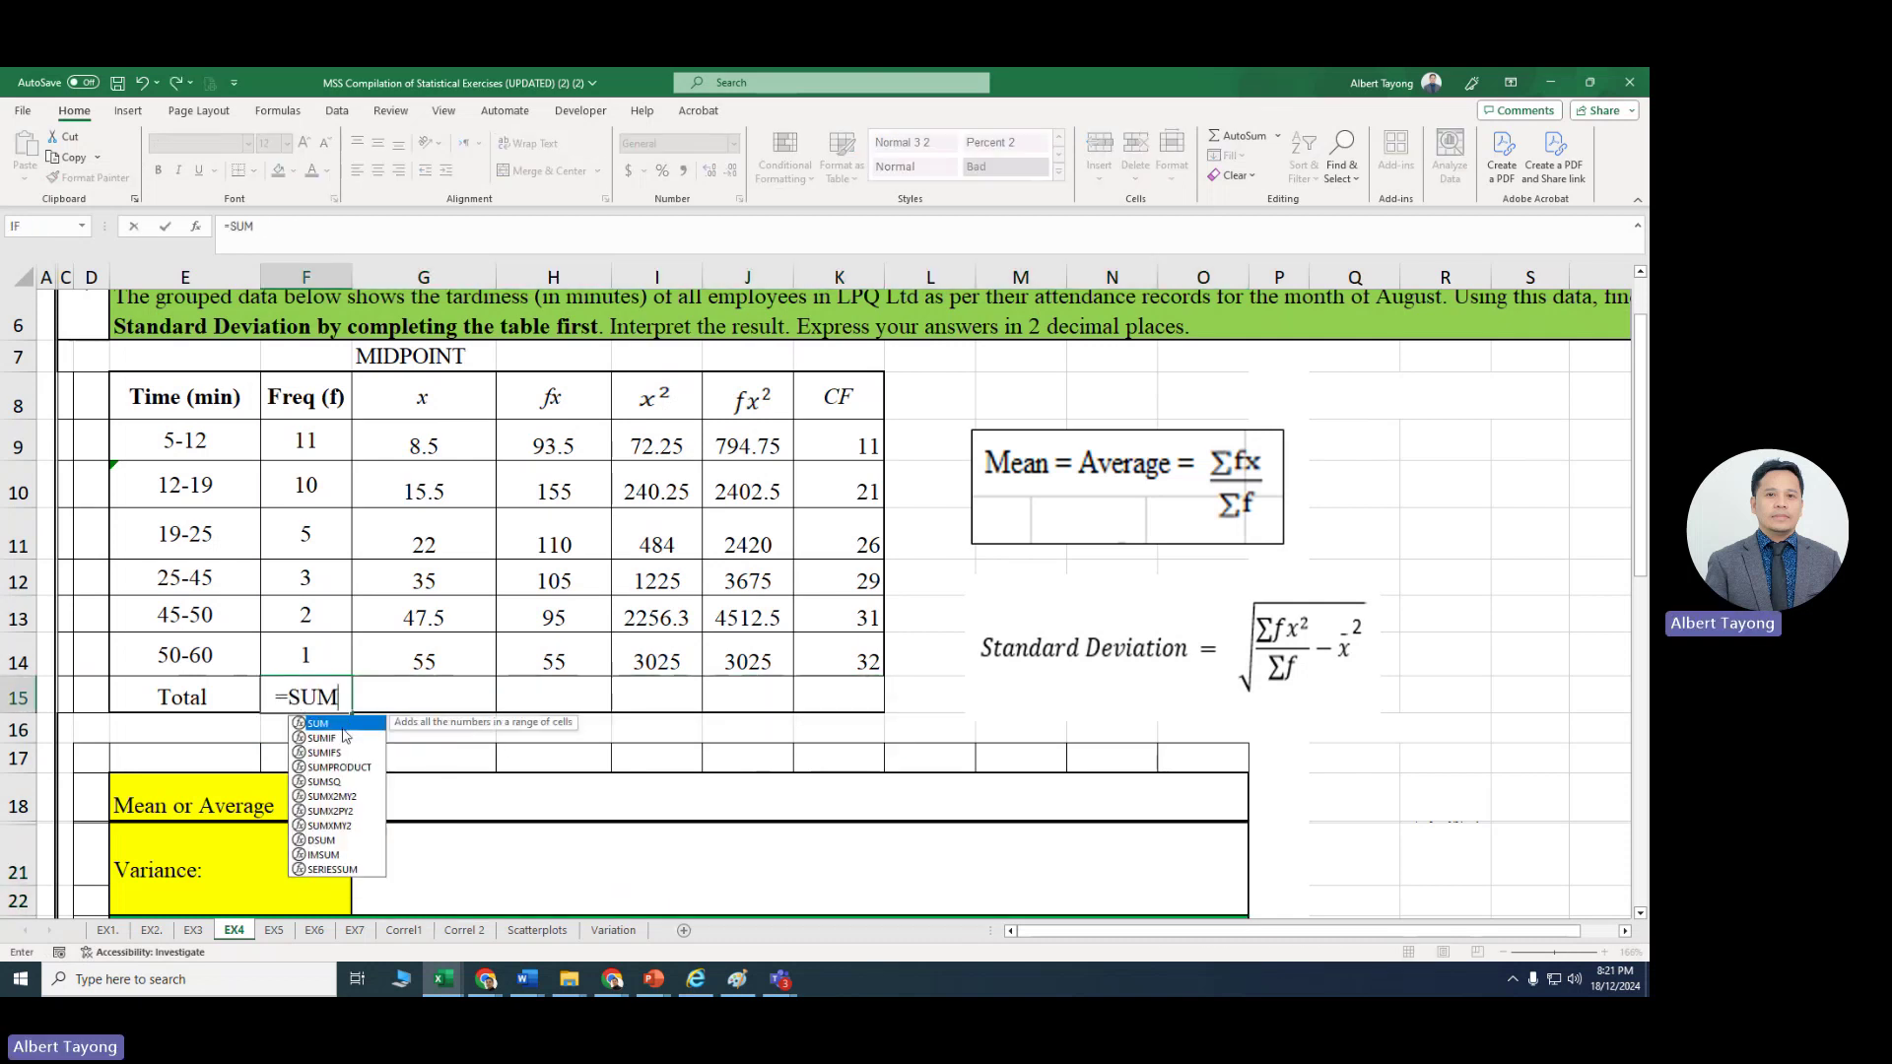
type("(")
left_click_drag(307, 656, 331, 459)
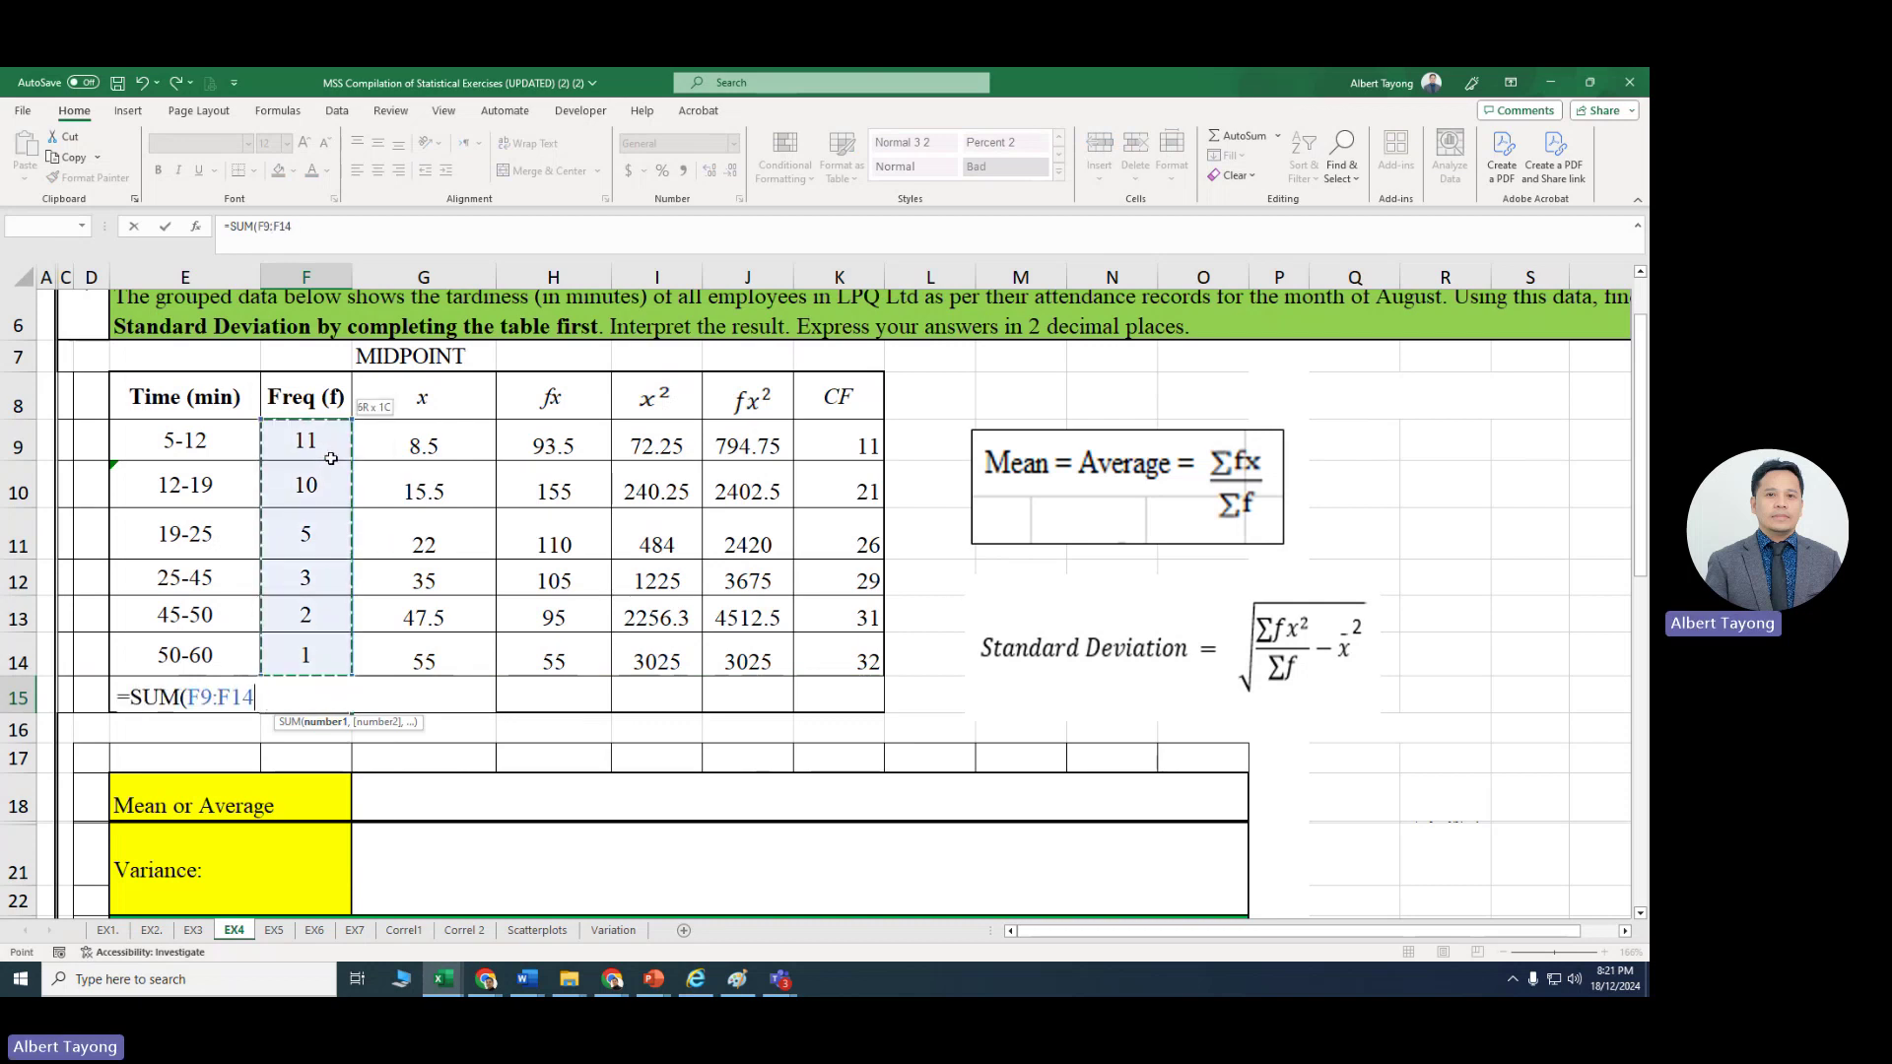
key("Return")
Step: Replace the F15 total with an AutoSum of F9:F14 and fill it across the Total row to K15
left_click(308, 684)
type("=")
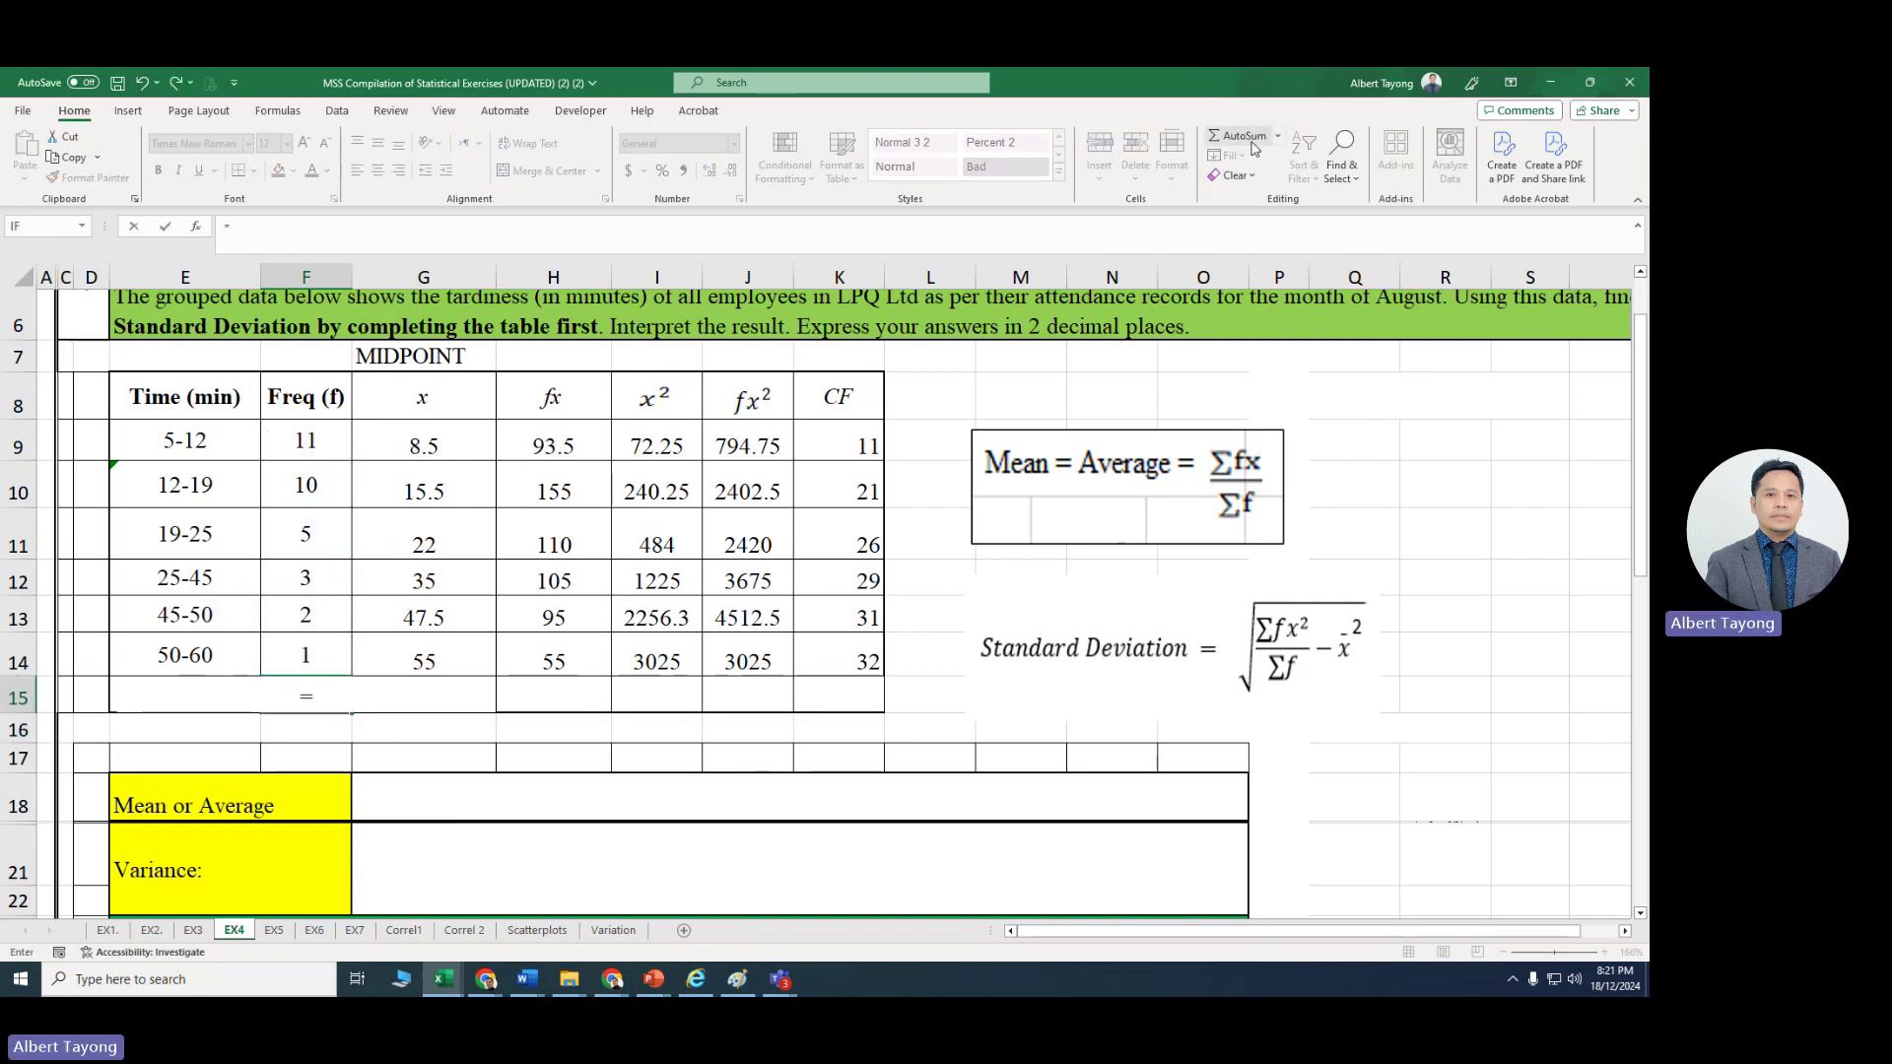
left_click(1257, 148)
key("Return")
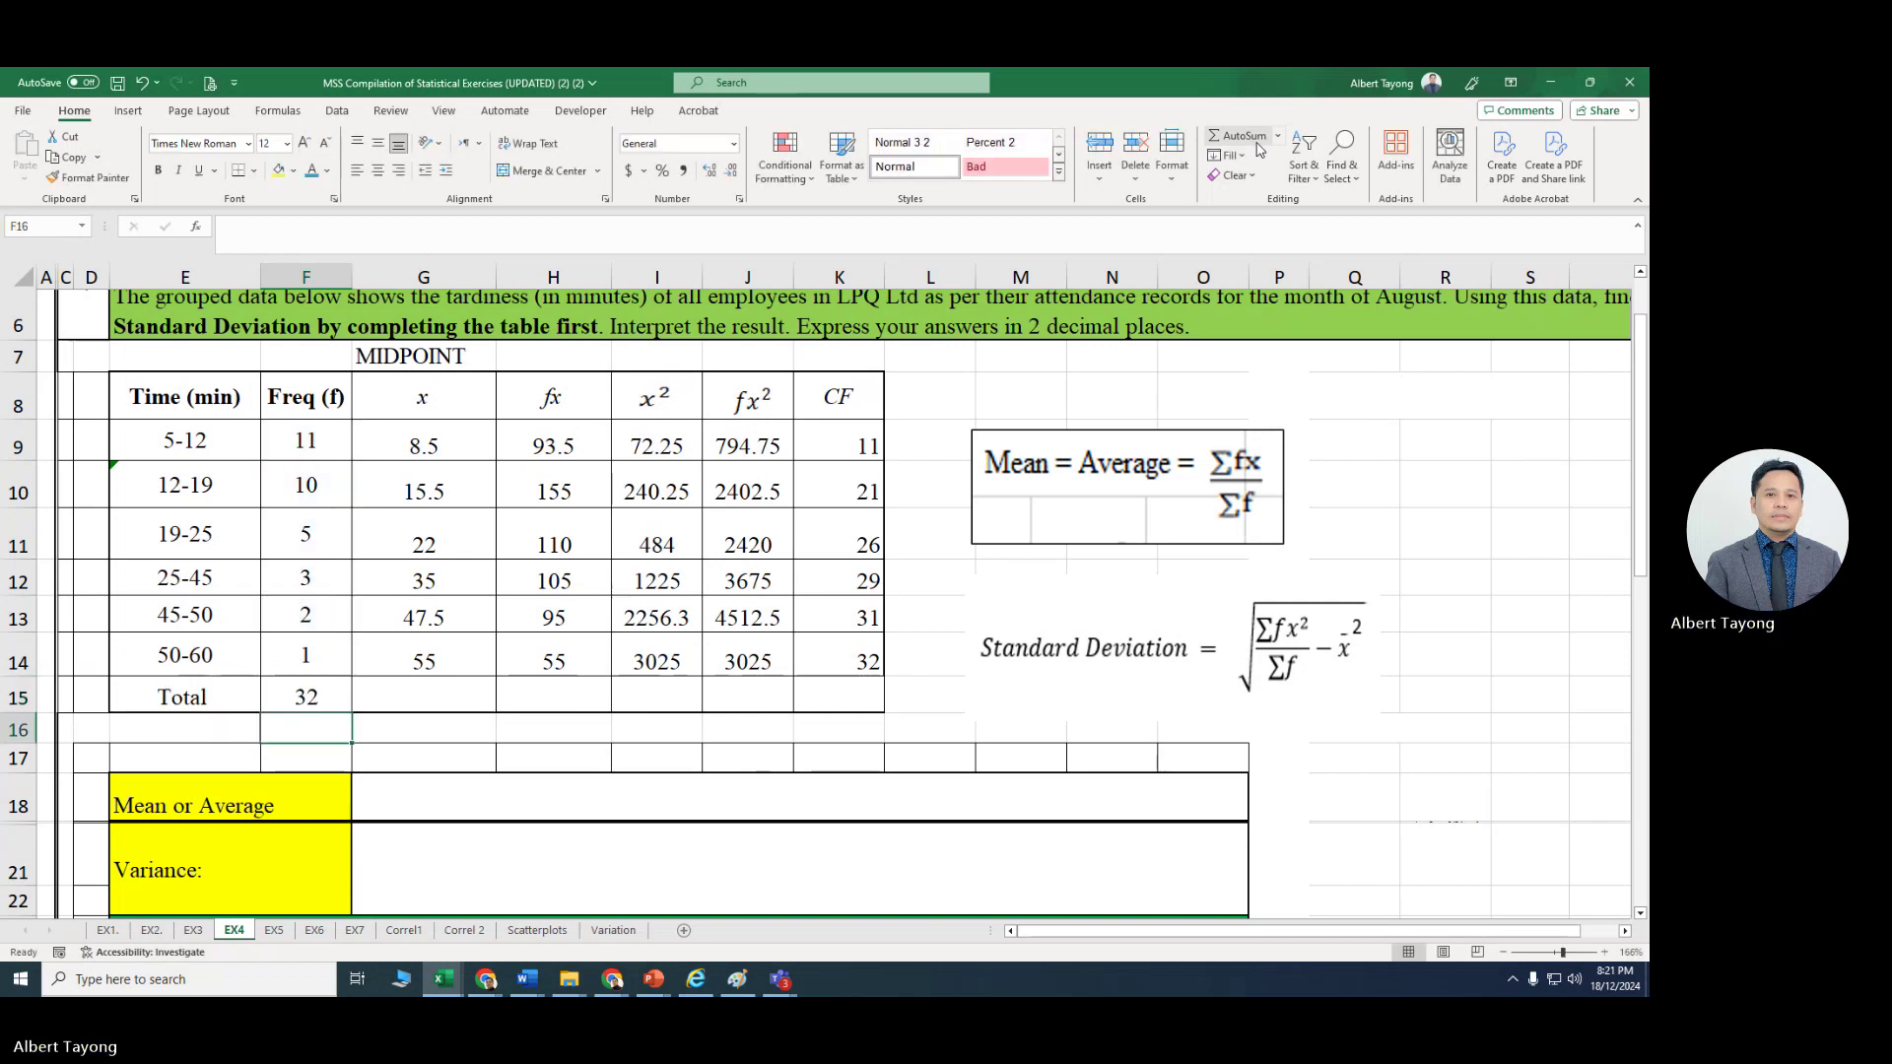
key("Up")
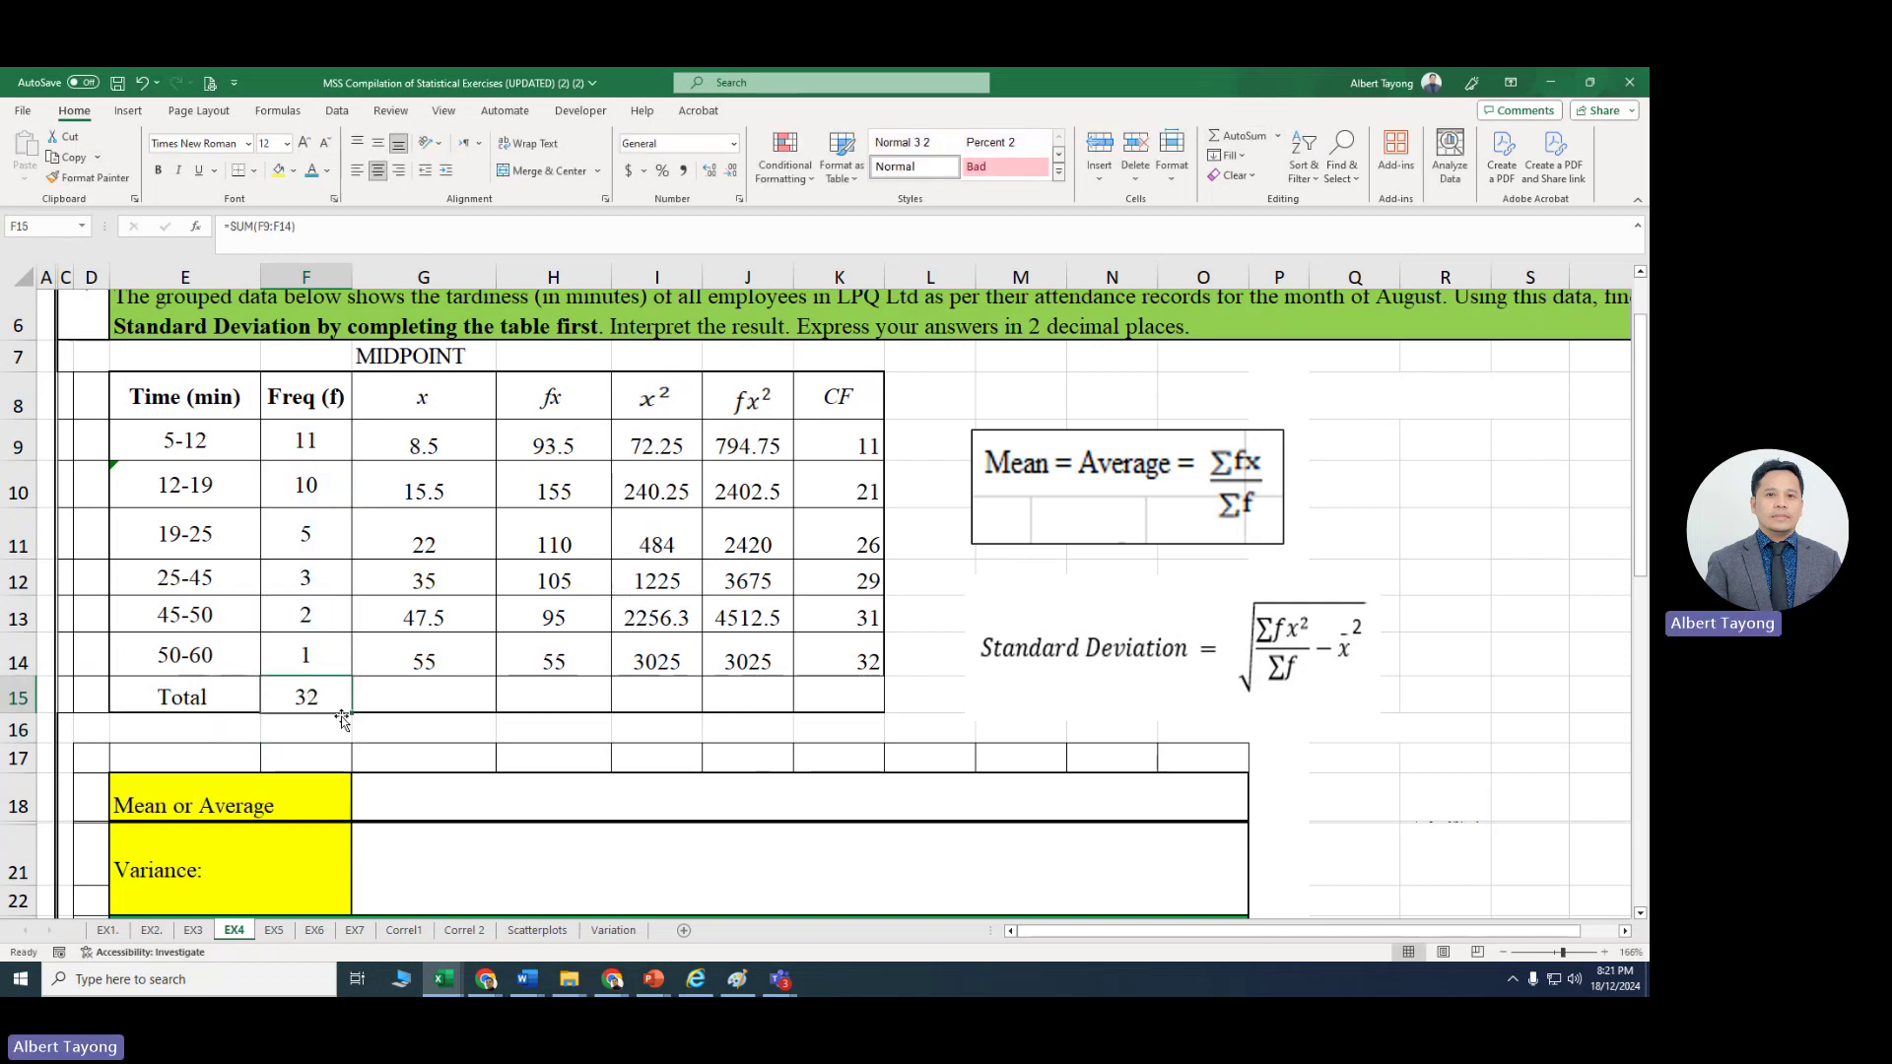
left_click_drag(352, 712, 867, 708)
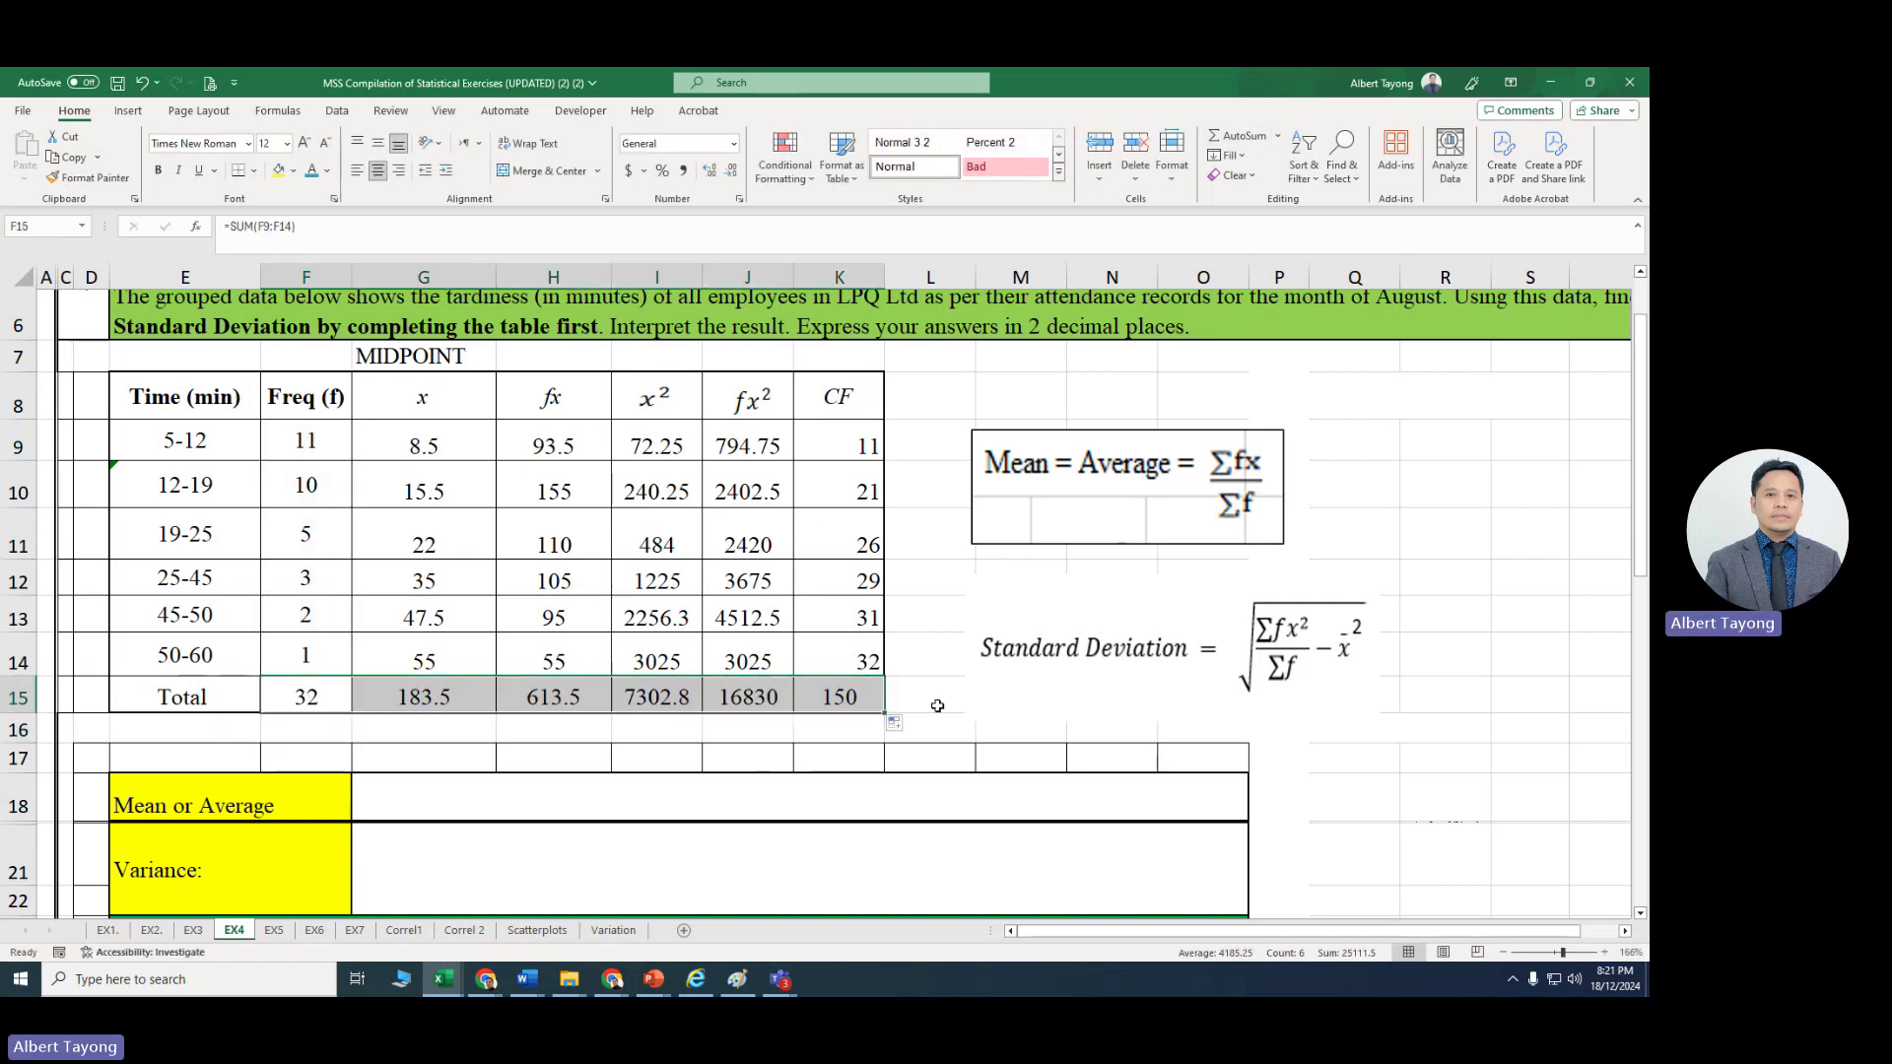
Step: Highlight the f, fx and fx² totals in F15, H15 and J15 with yellow fill
left_click(336, 690)
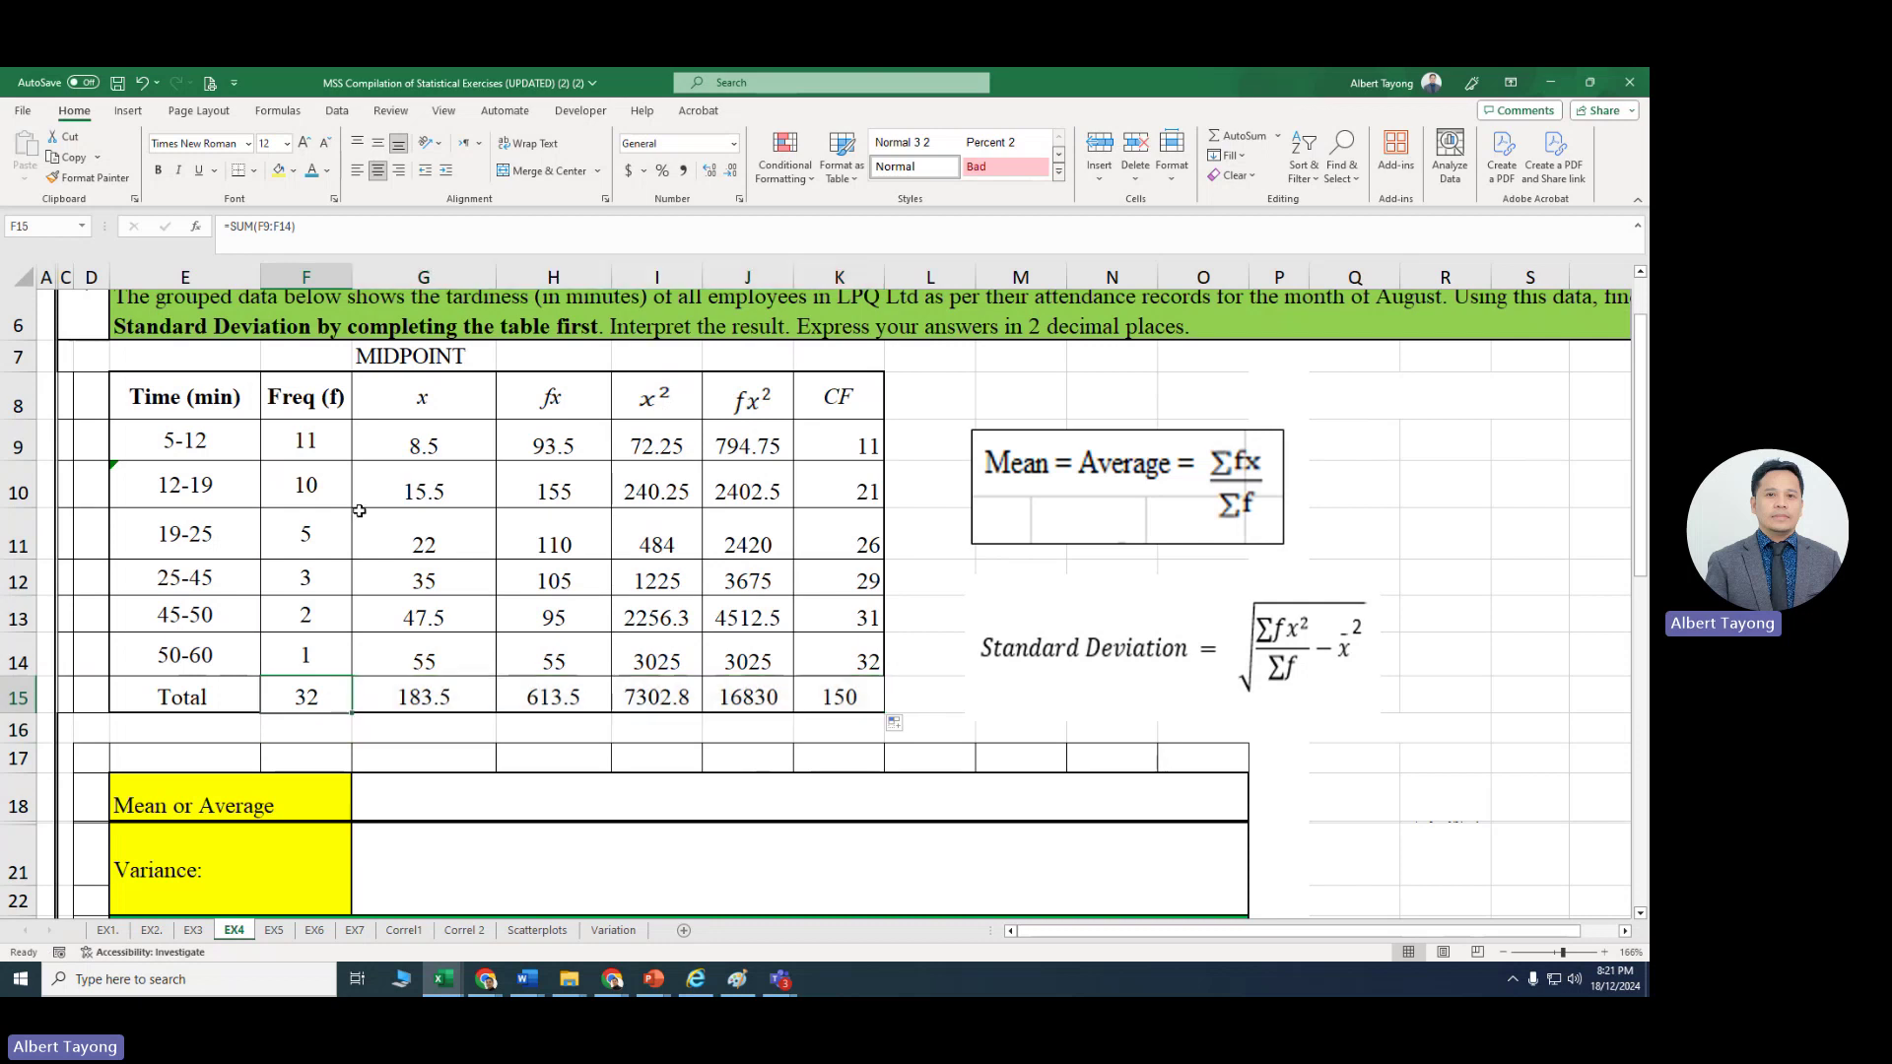
left_click(292, 172)
left_click(277, 173)
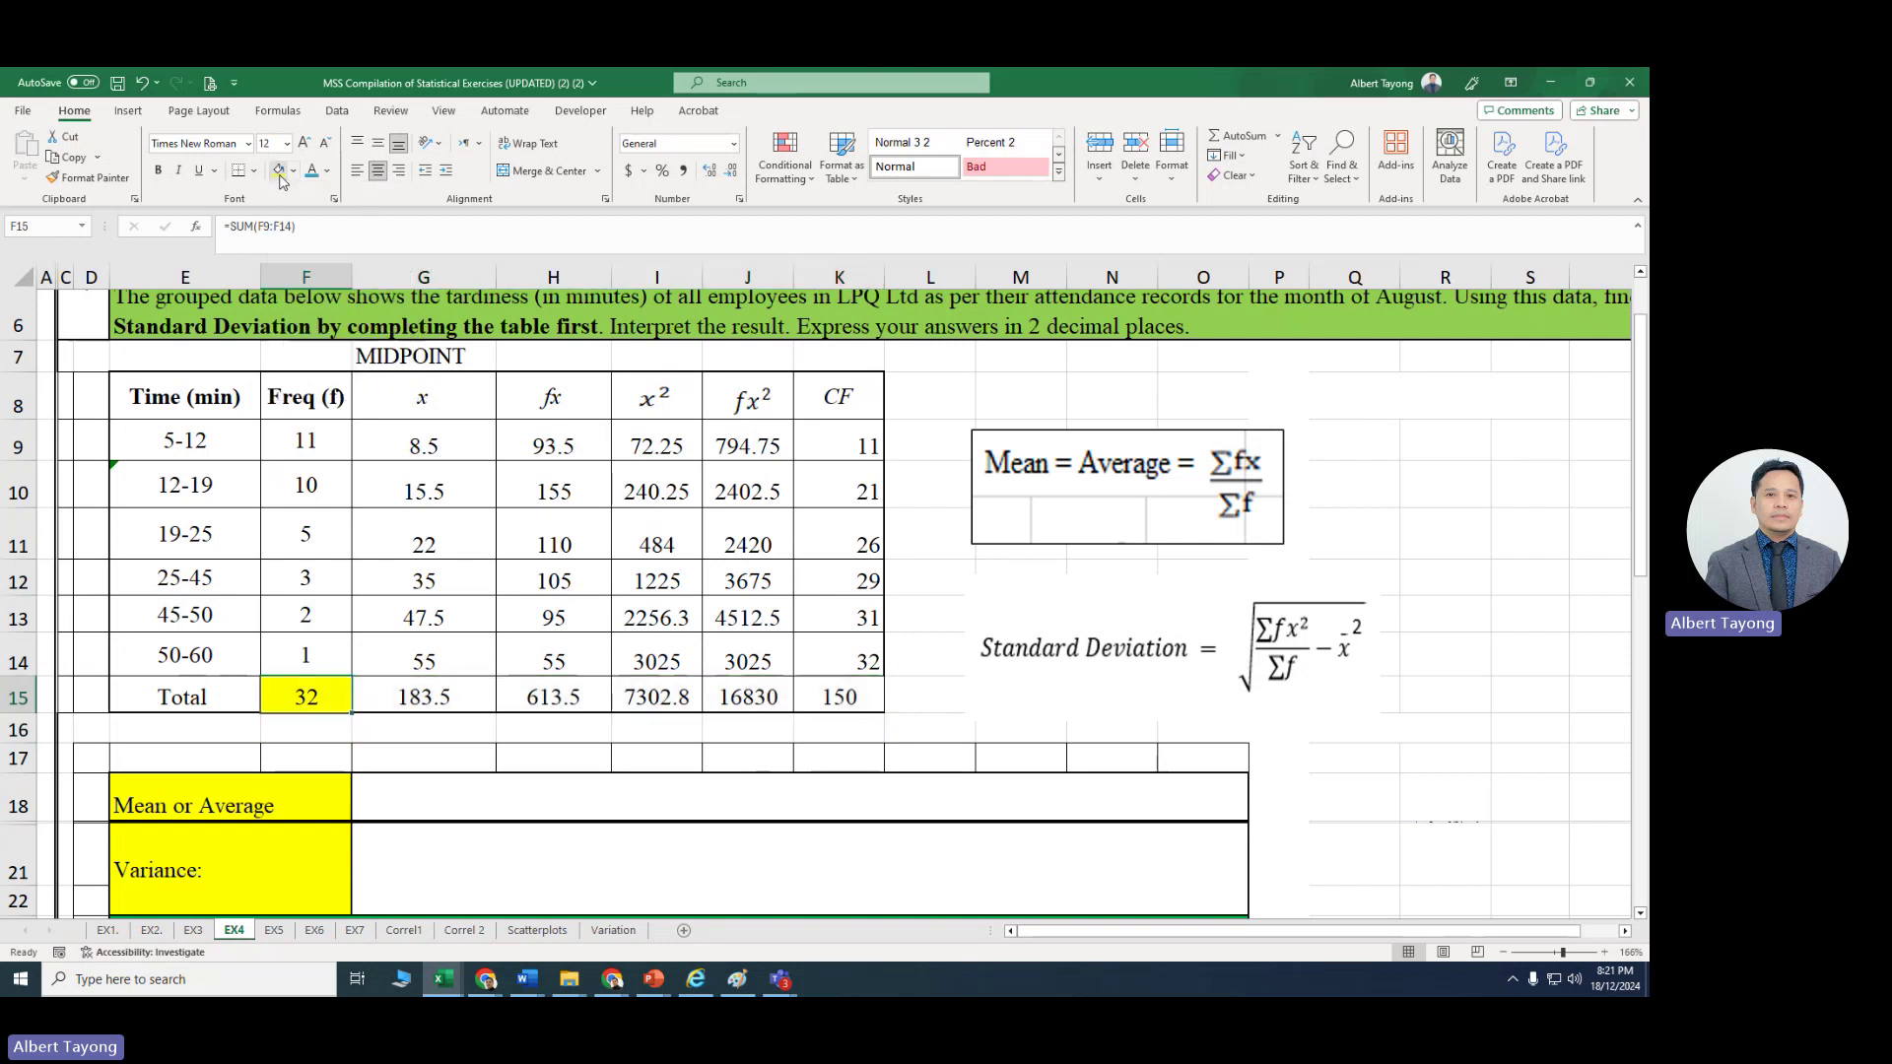
left_click(582, 715)
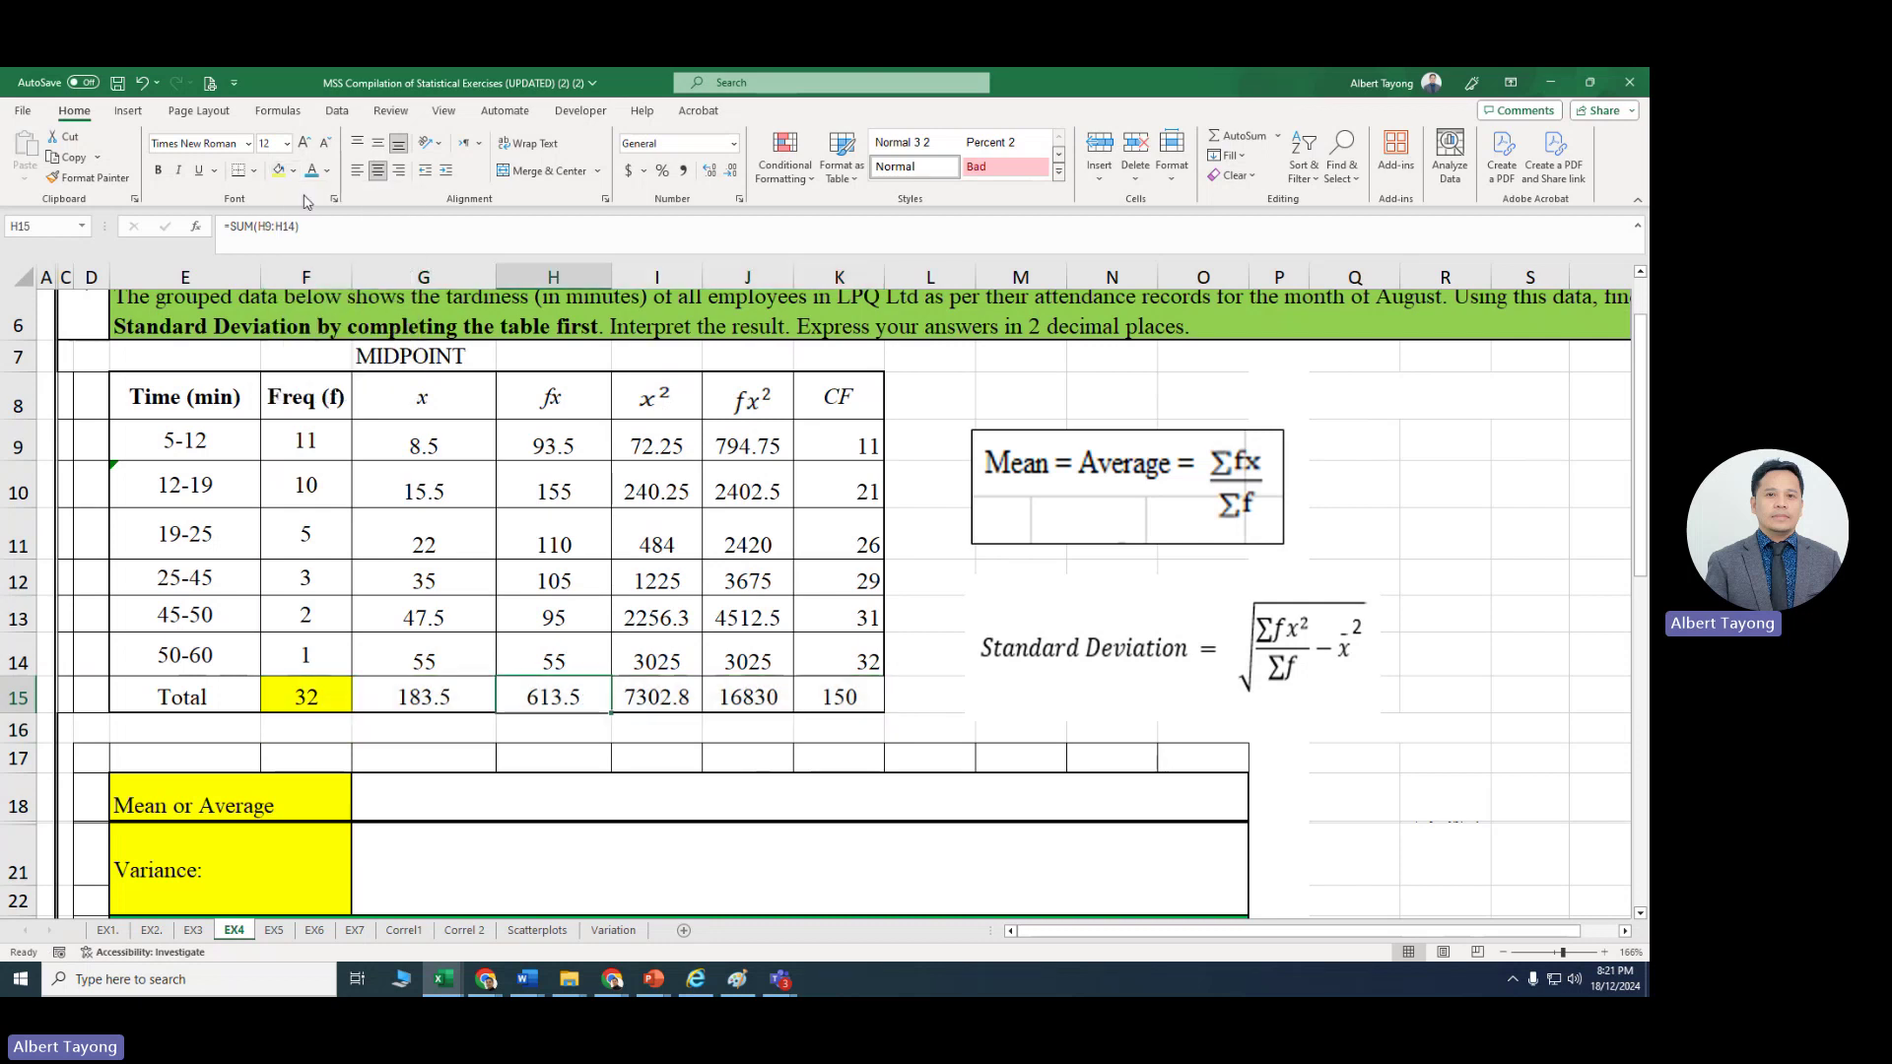
left_click(278, 172)
left_click(749, 701)
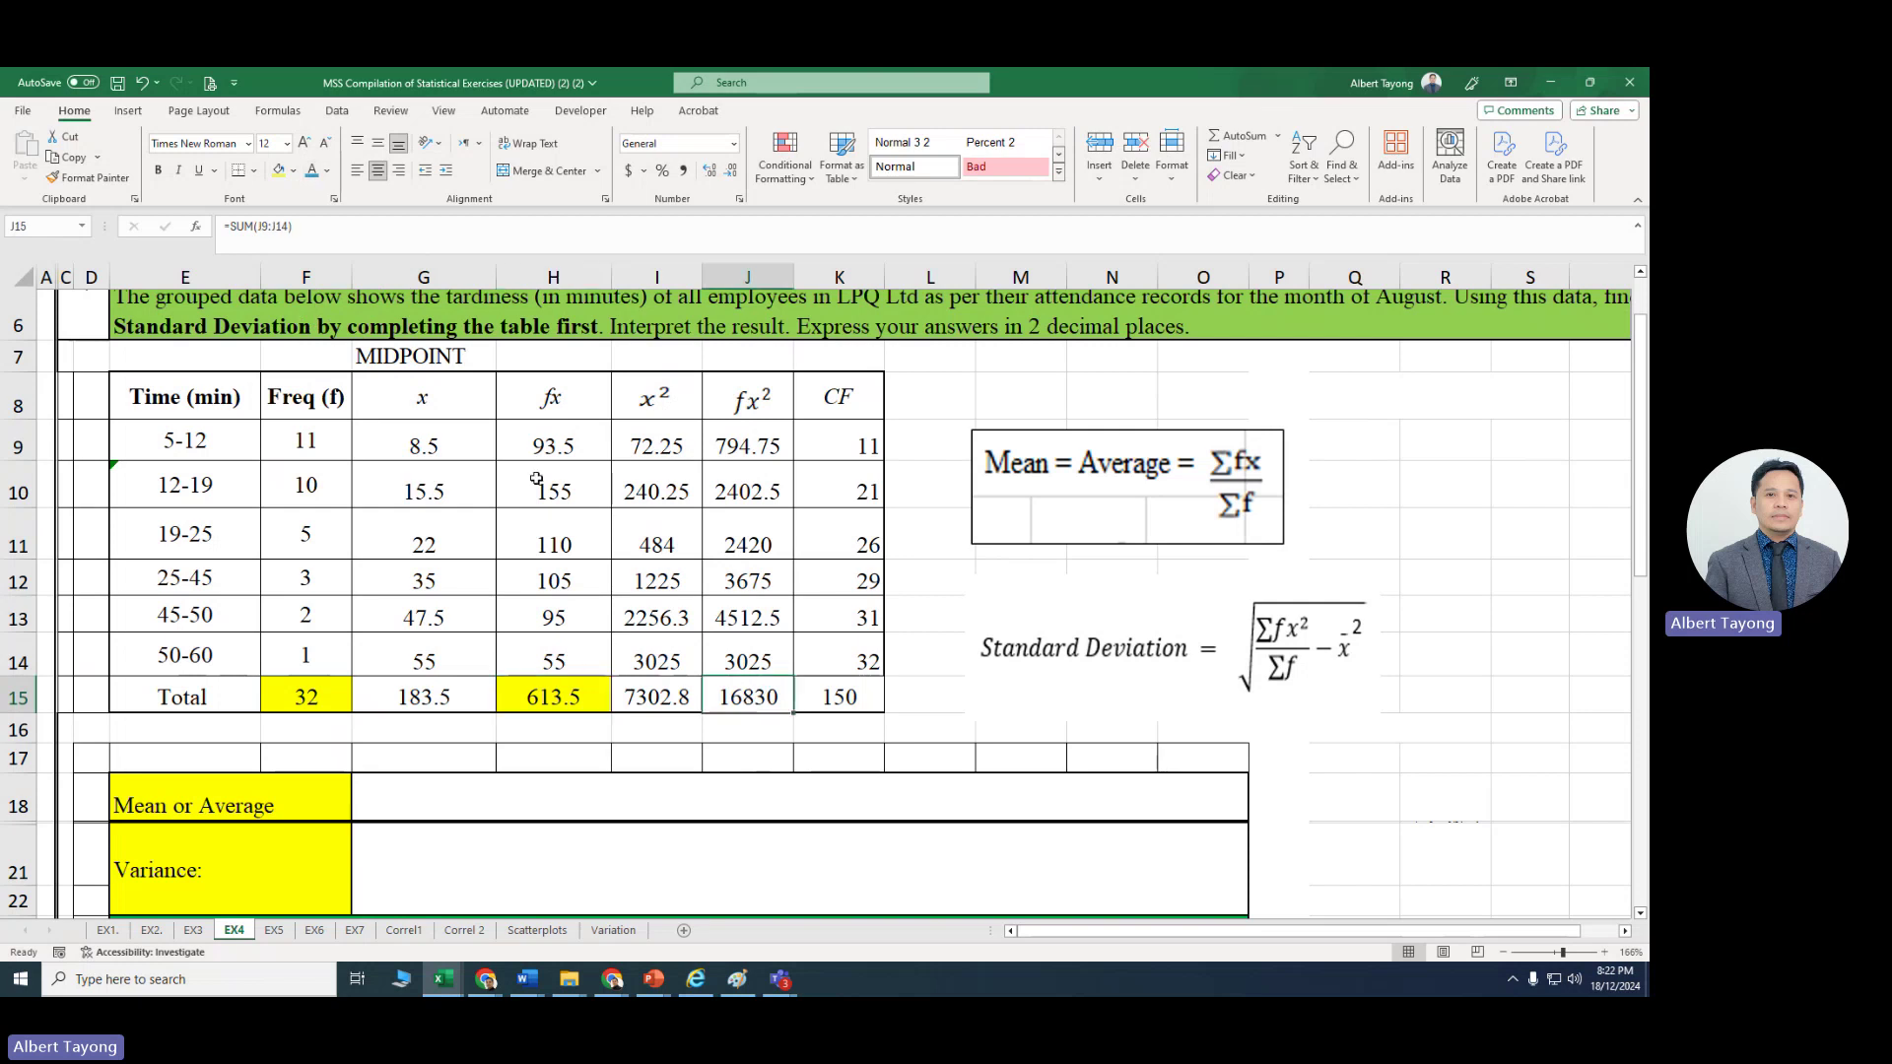
left_click(279, 171)
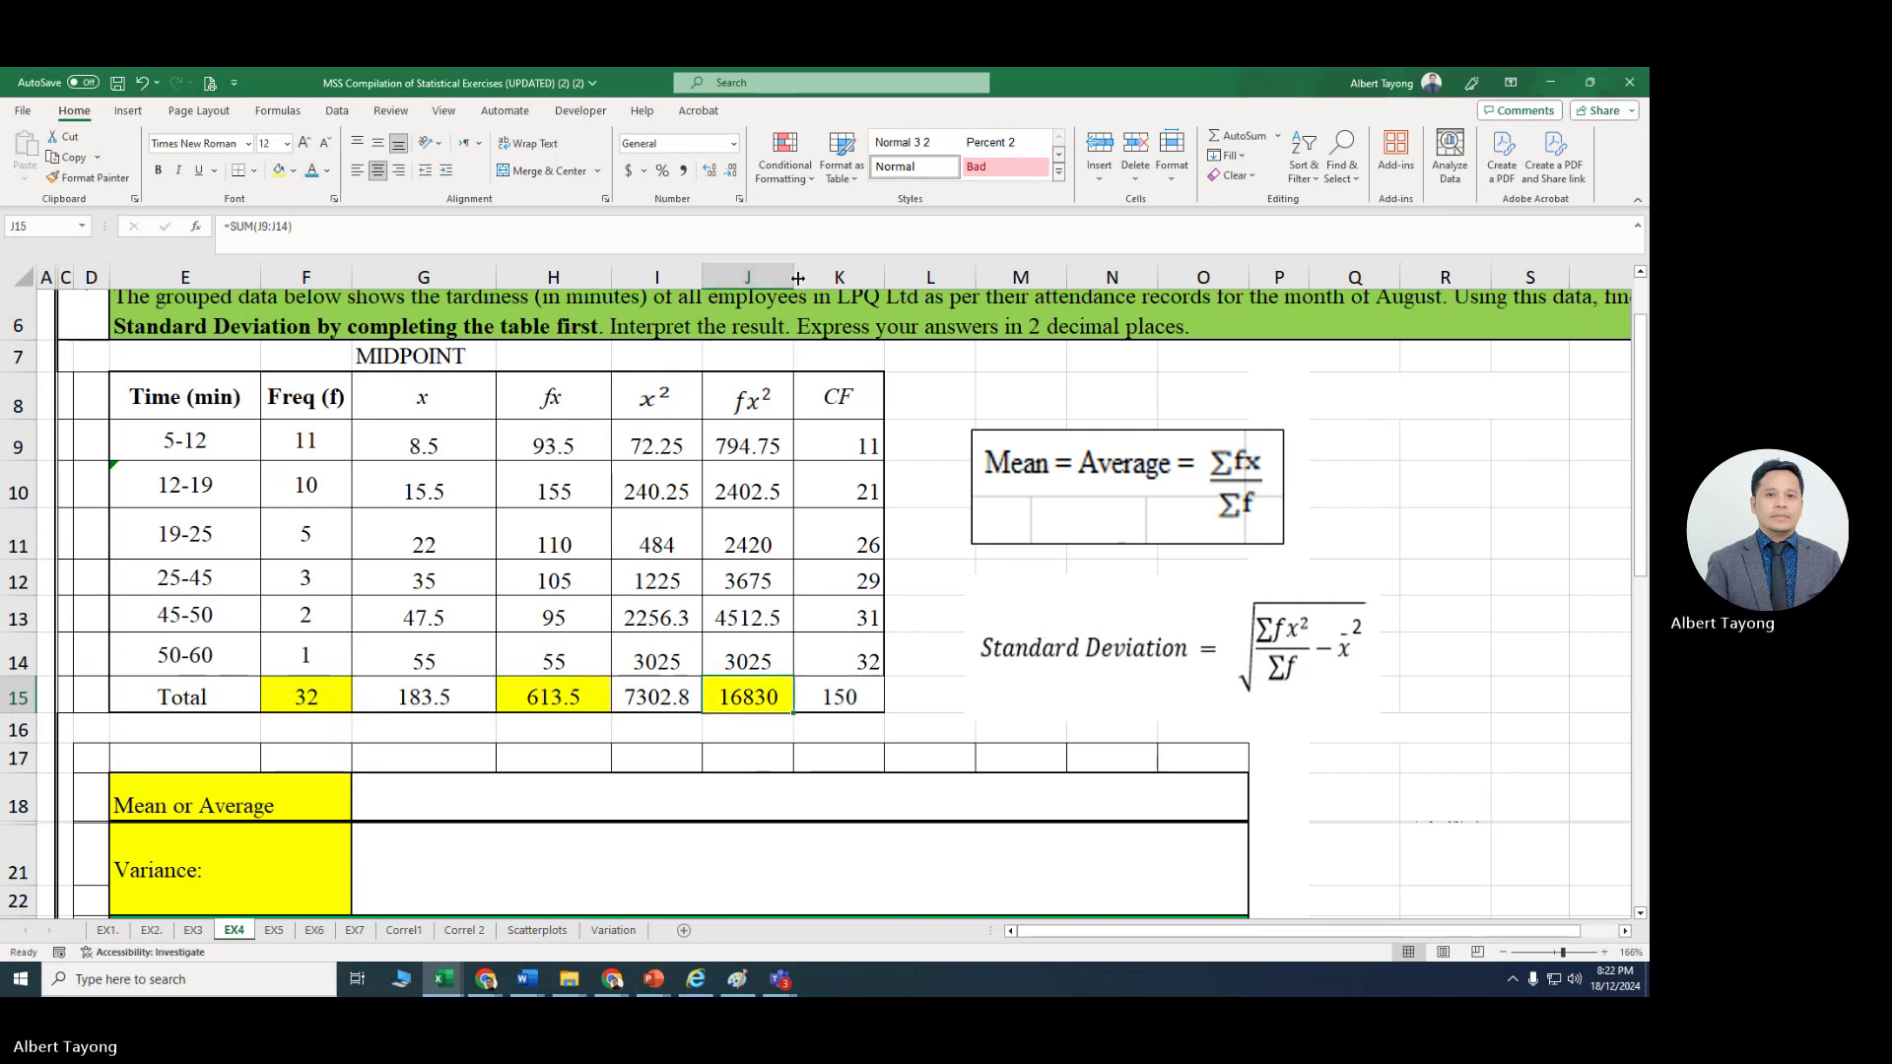
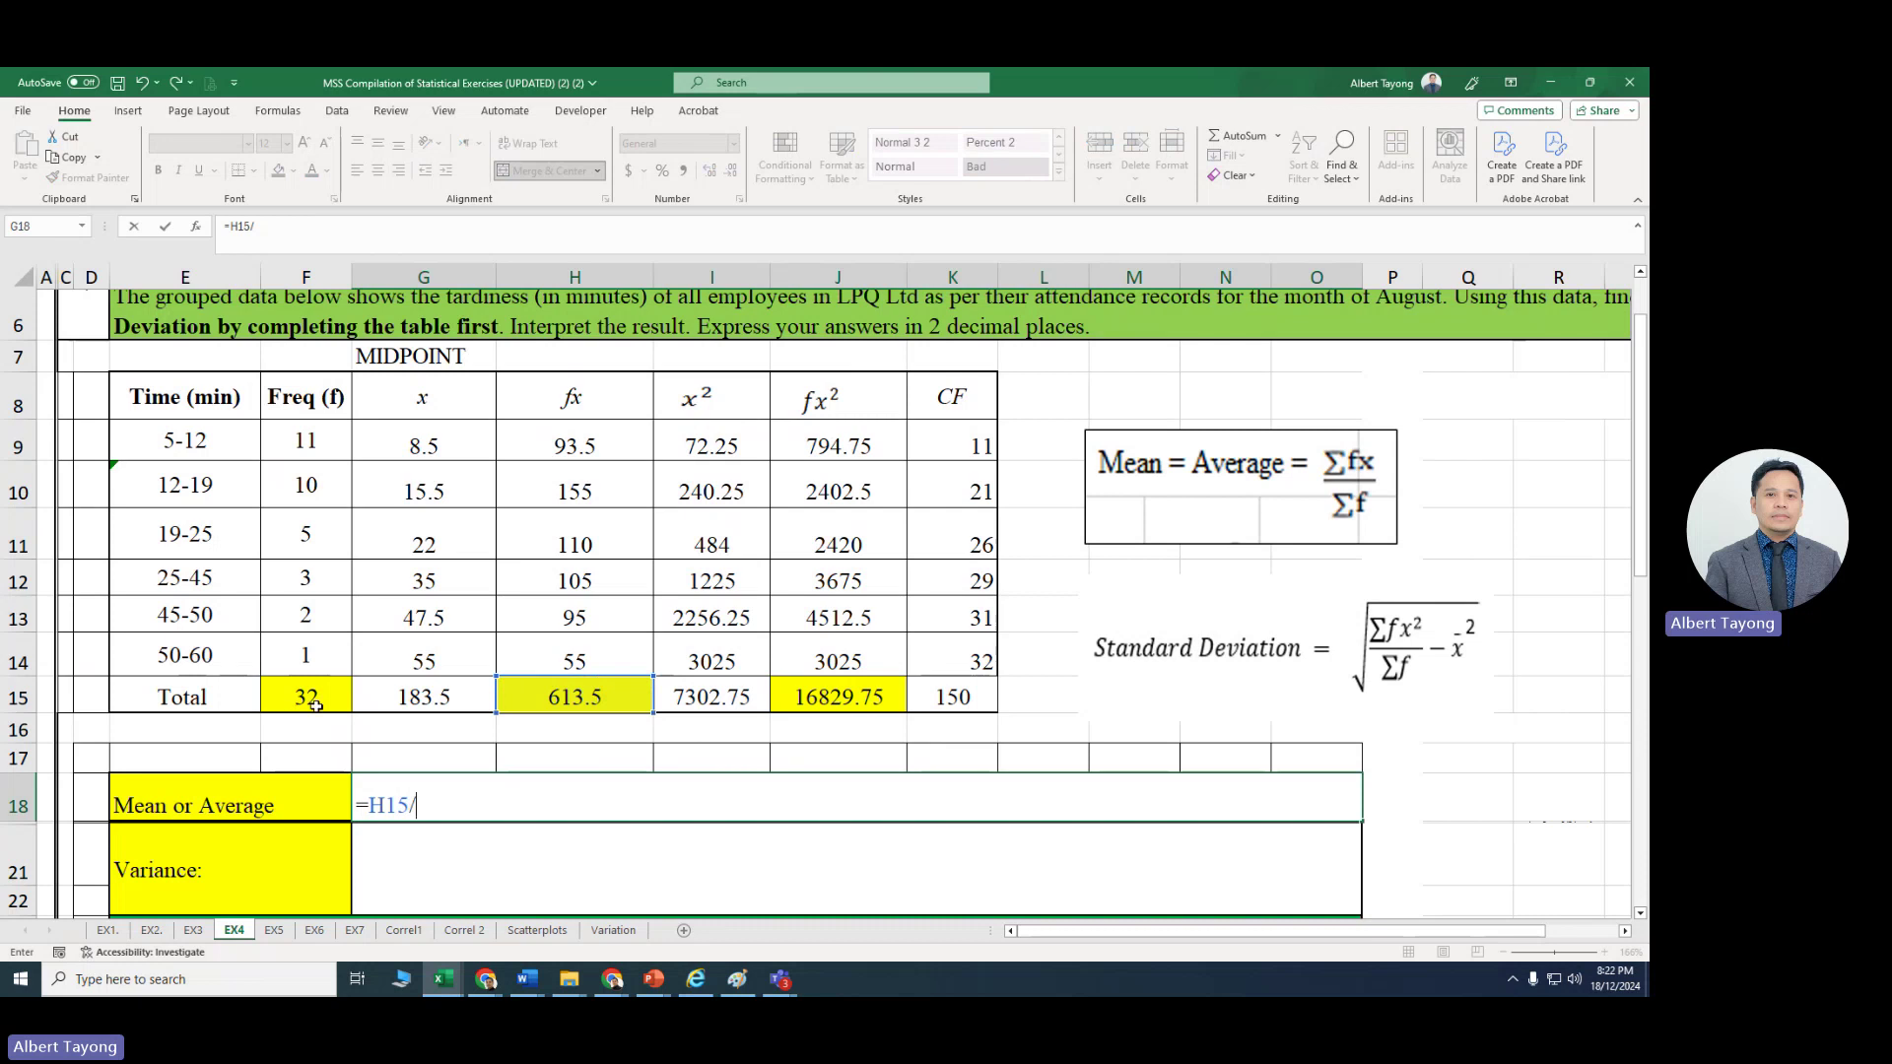
Step: Calculate the mean in G18 by dividing the fx total in H15 by the frequency total in F15
left_click(313, 703)
key("Return")
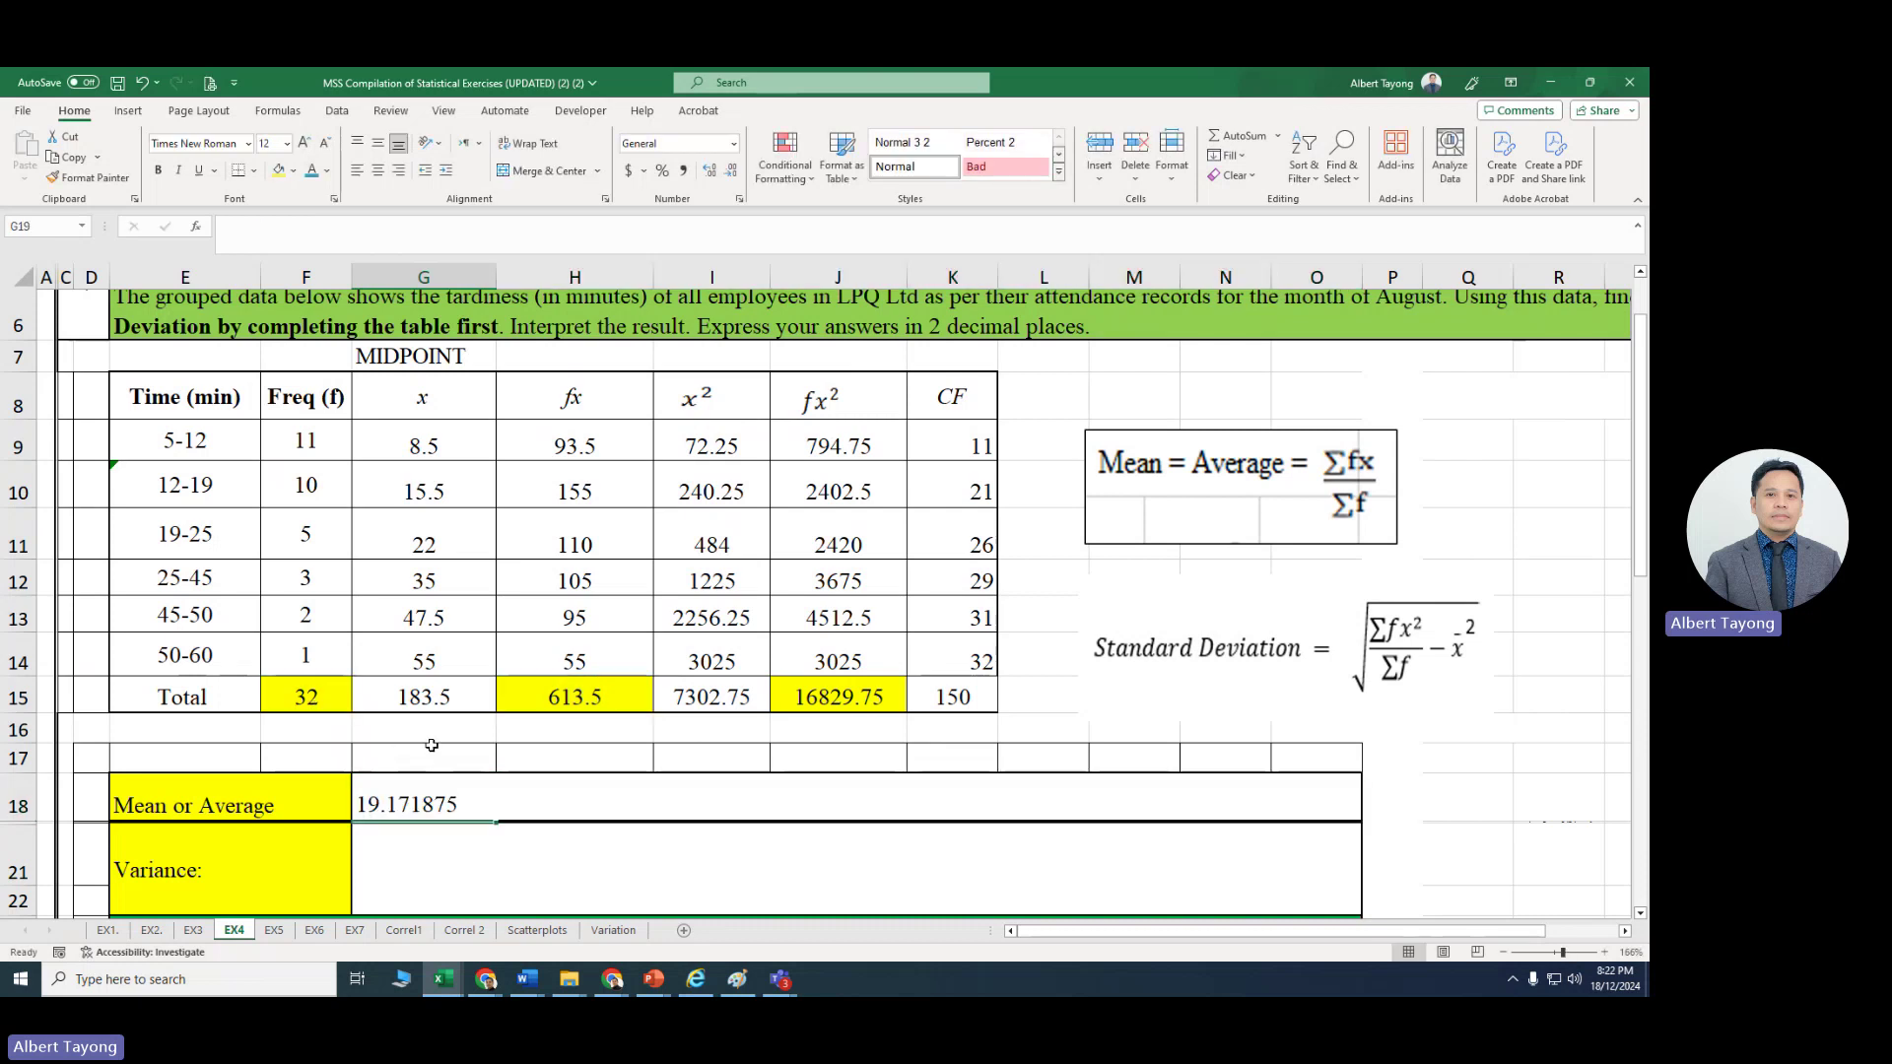
Step: Check the rounding instruction in the question and display the mean in G18 with two decimal places
scroll(432, 746, "down", 1)
scroll(432, 745, "up", 2)
left_click(948, 394)
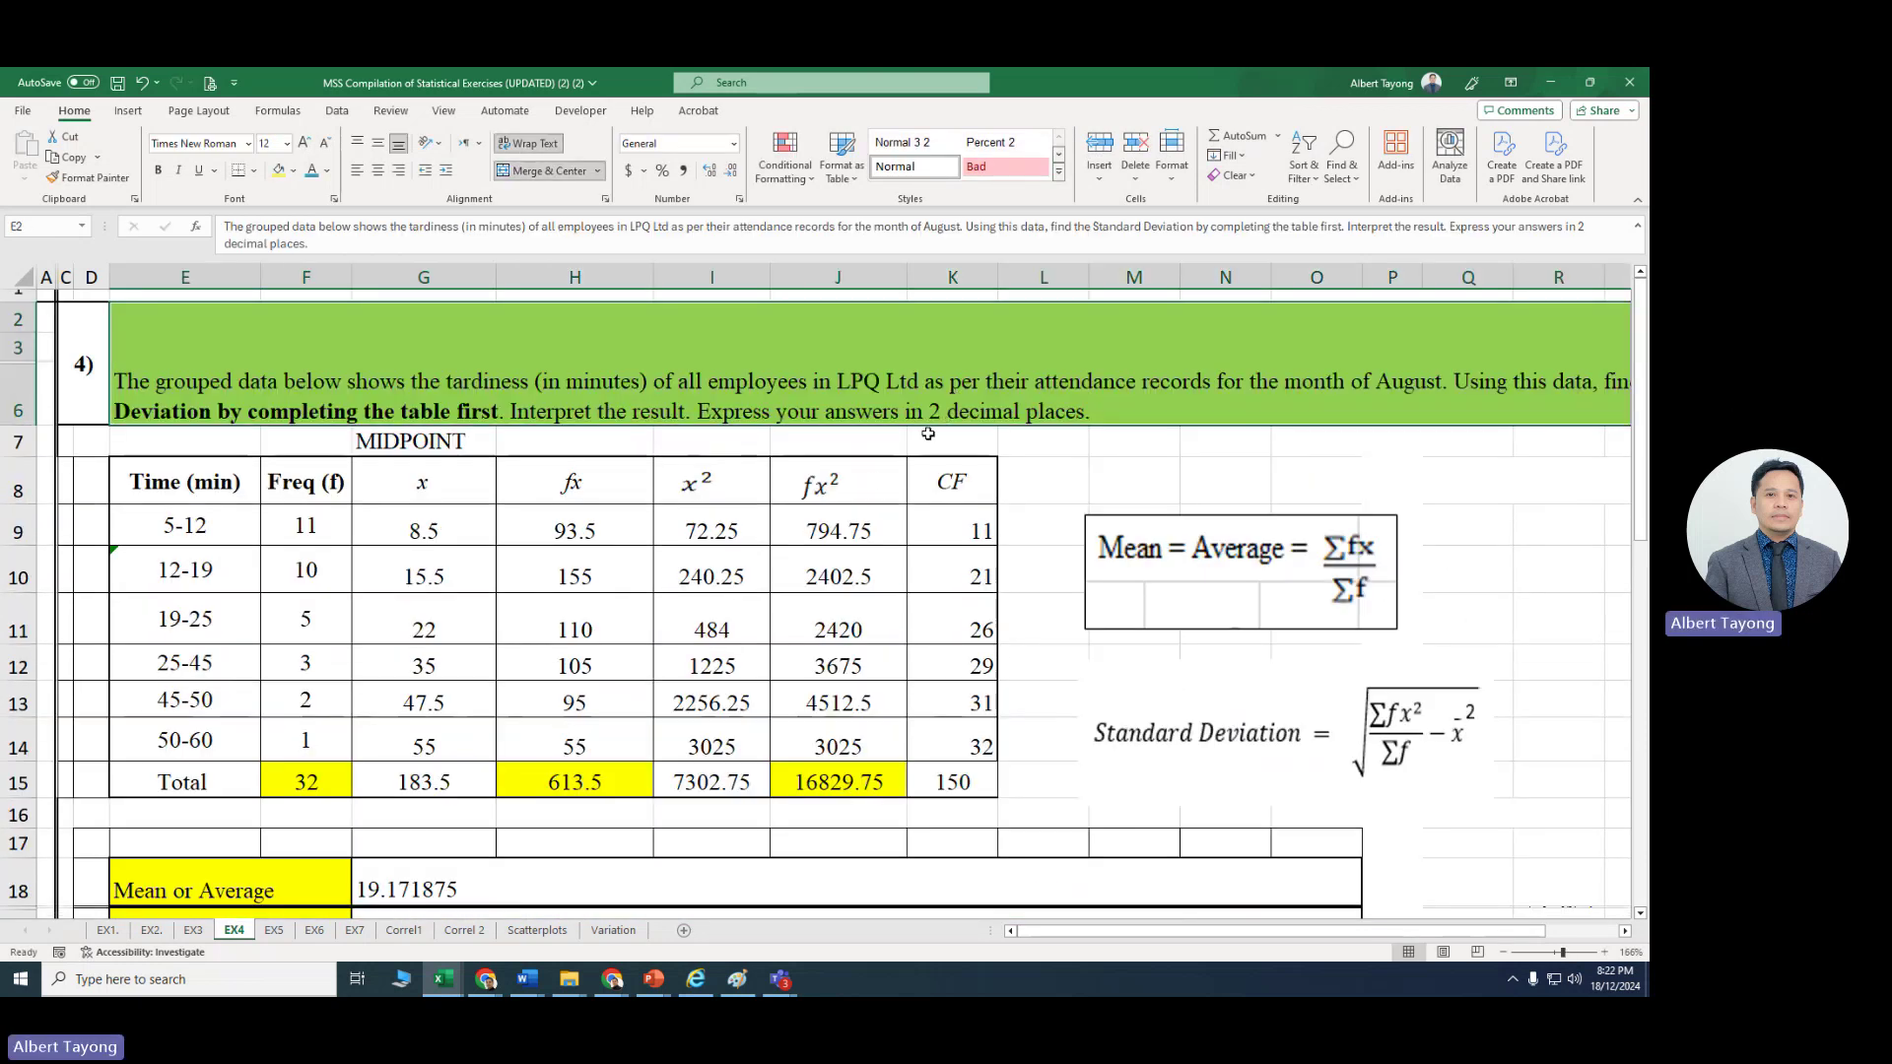
left_click(489, 885)
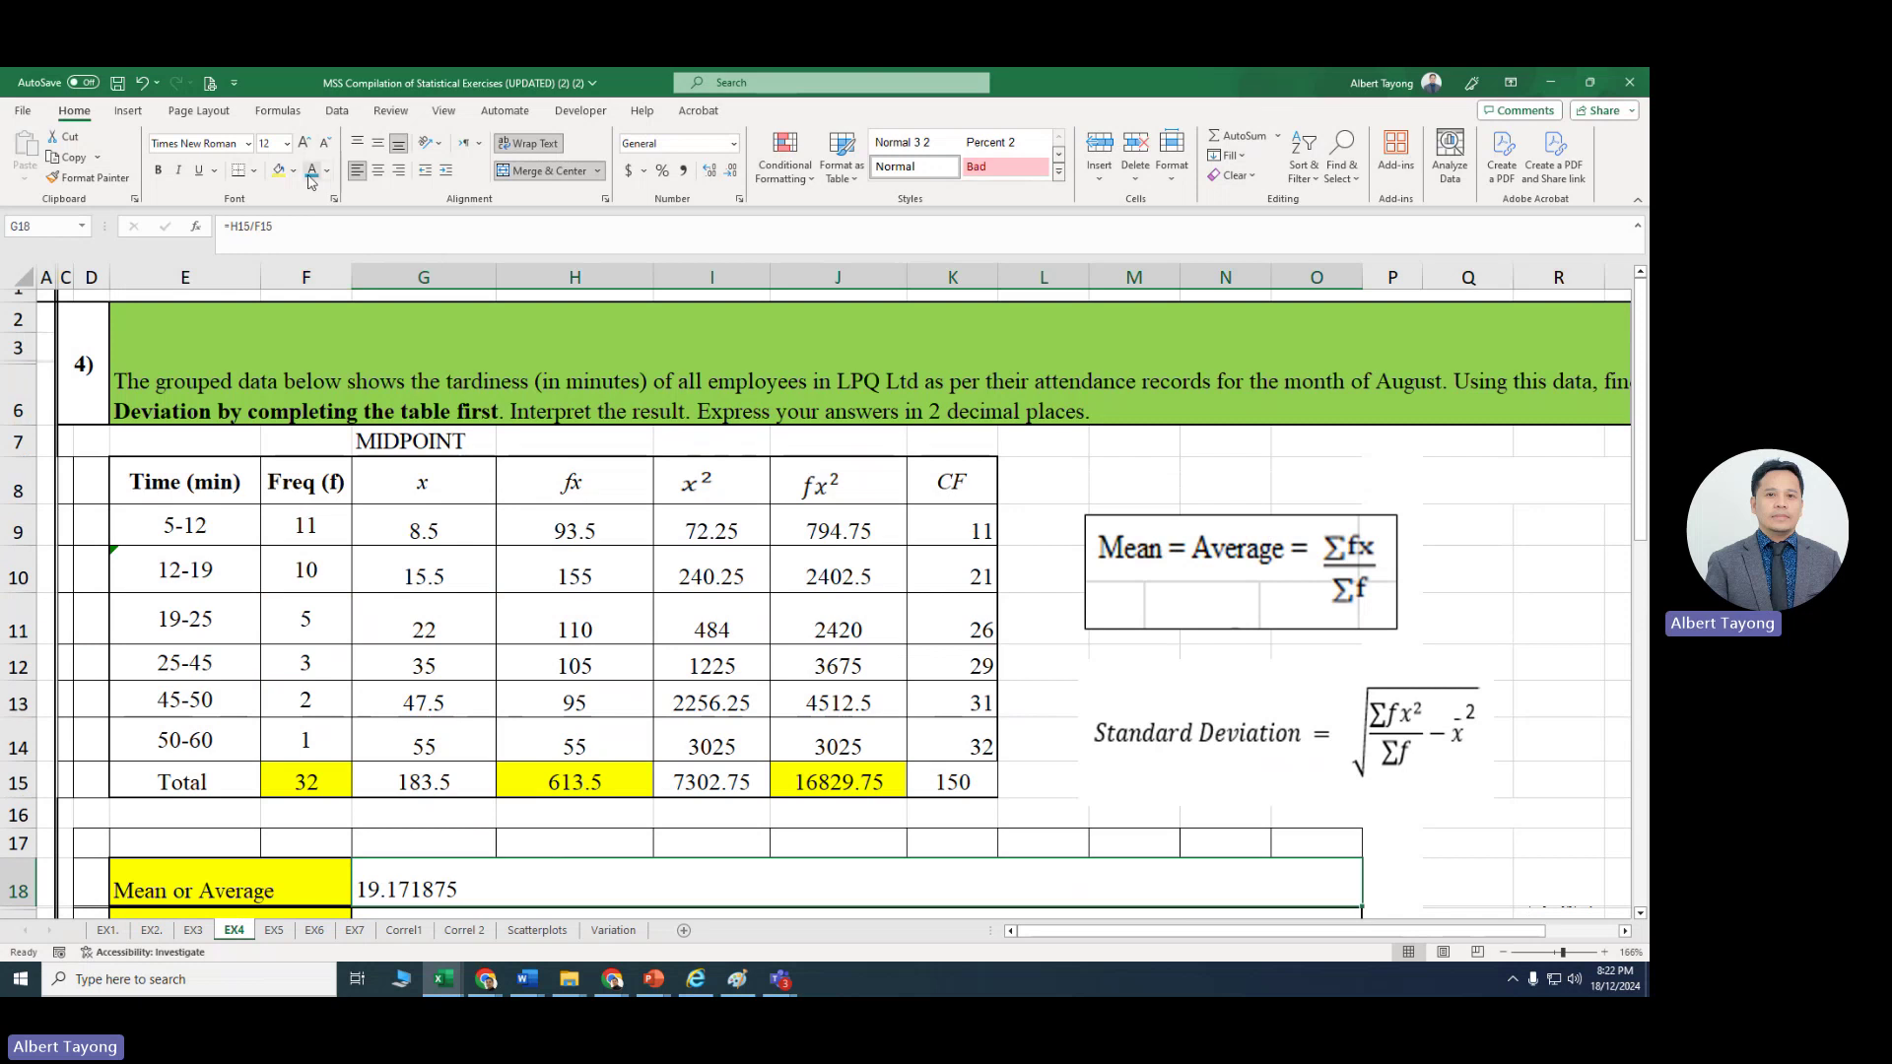
left_click(730, 173)
left_click(730, 173)
left_click(730, 174)
left_click(709, 172)
left_click(710, 171)
left_click(709, 172)
left_click(730, 172)
left_click(731, 172)
left_click(730, 171)
left_click(731, 172)
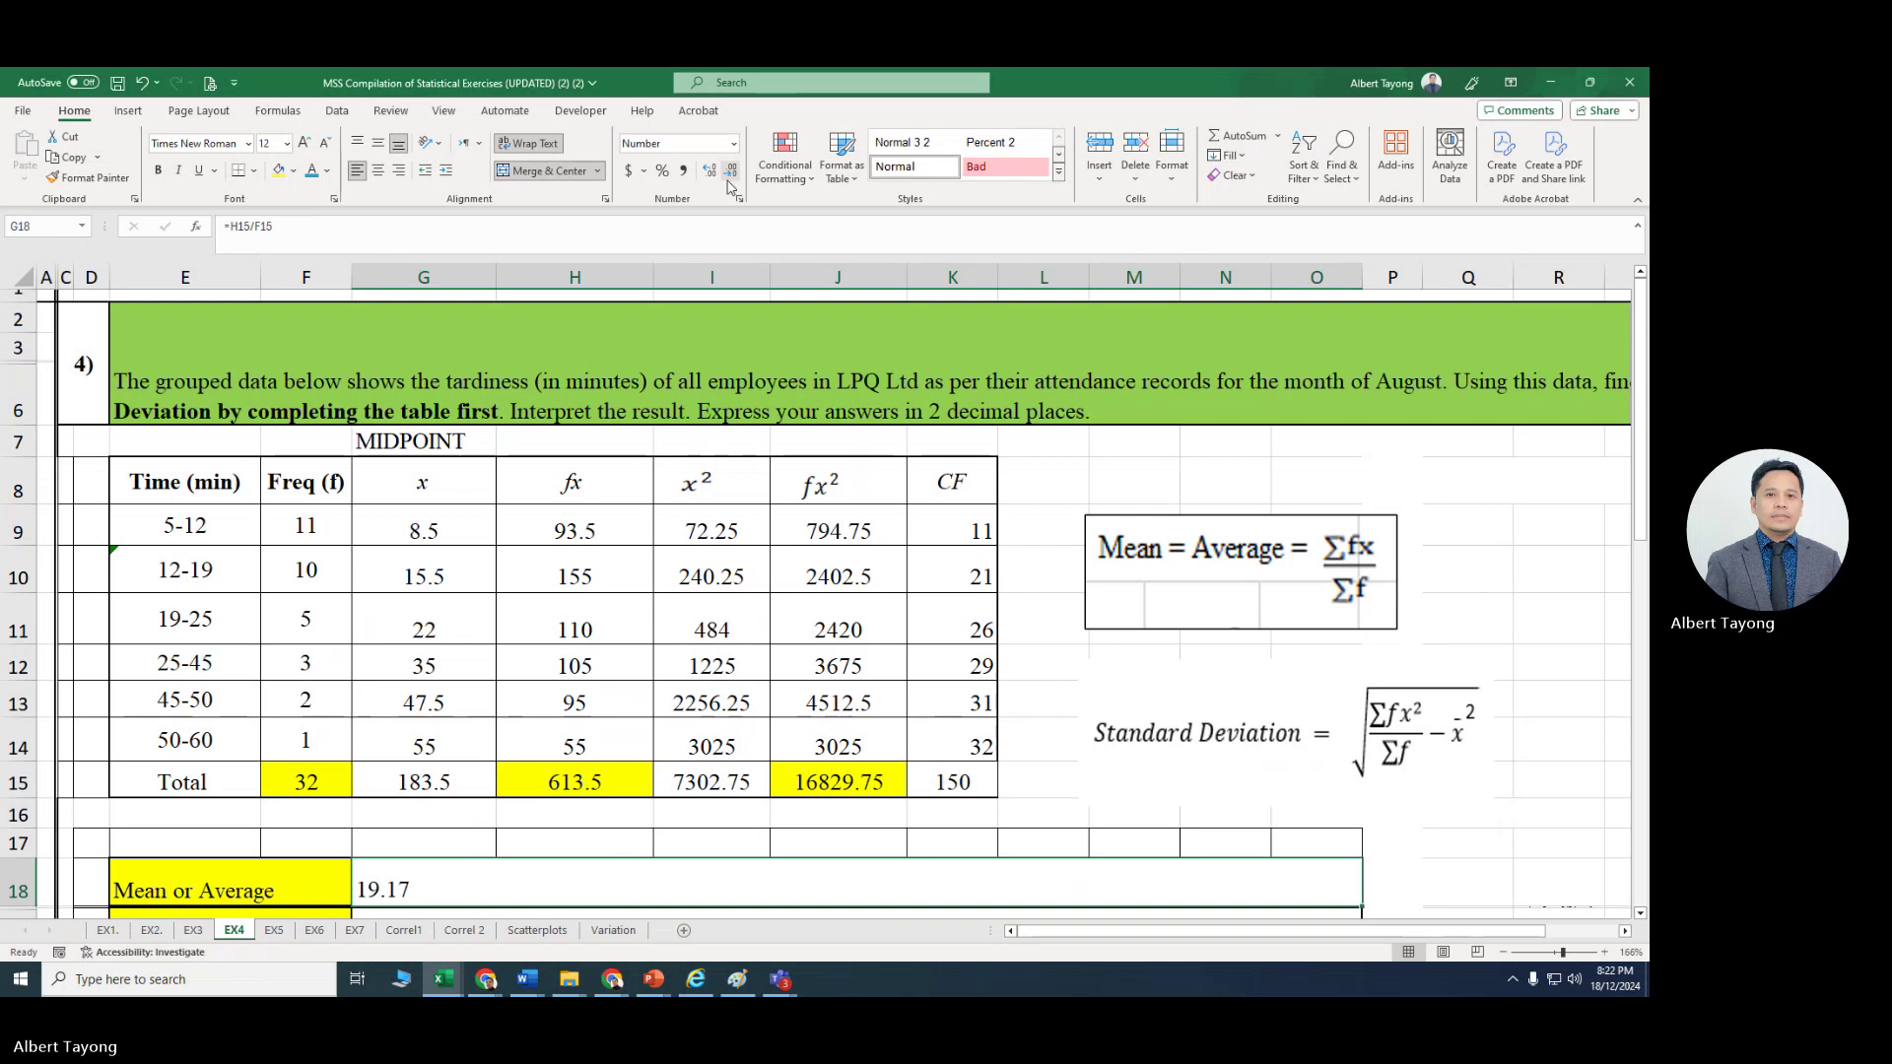
Step: Draw a freehand loop about 1.08" high and 1.52" wide around the expression under the root in the Standard Deviation formula
scroll(734, 295, "down", 3)
left_click(507, 730)
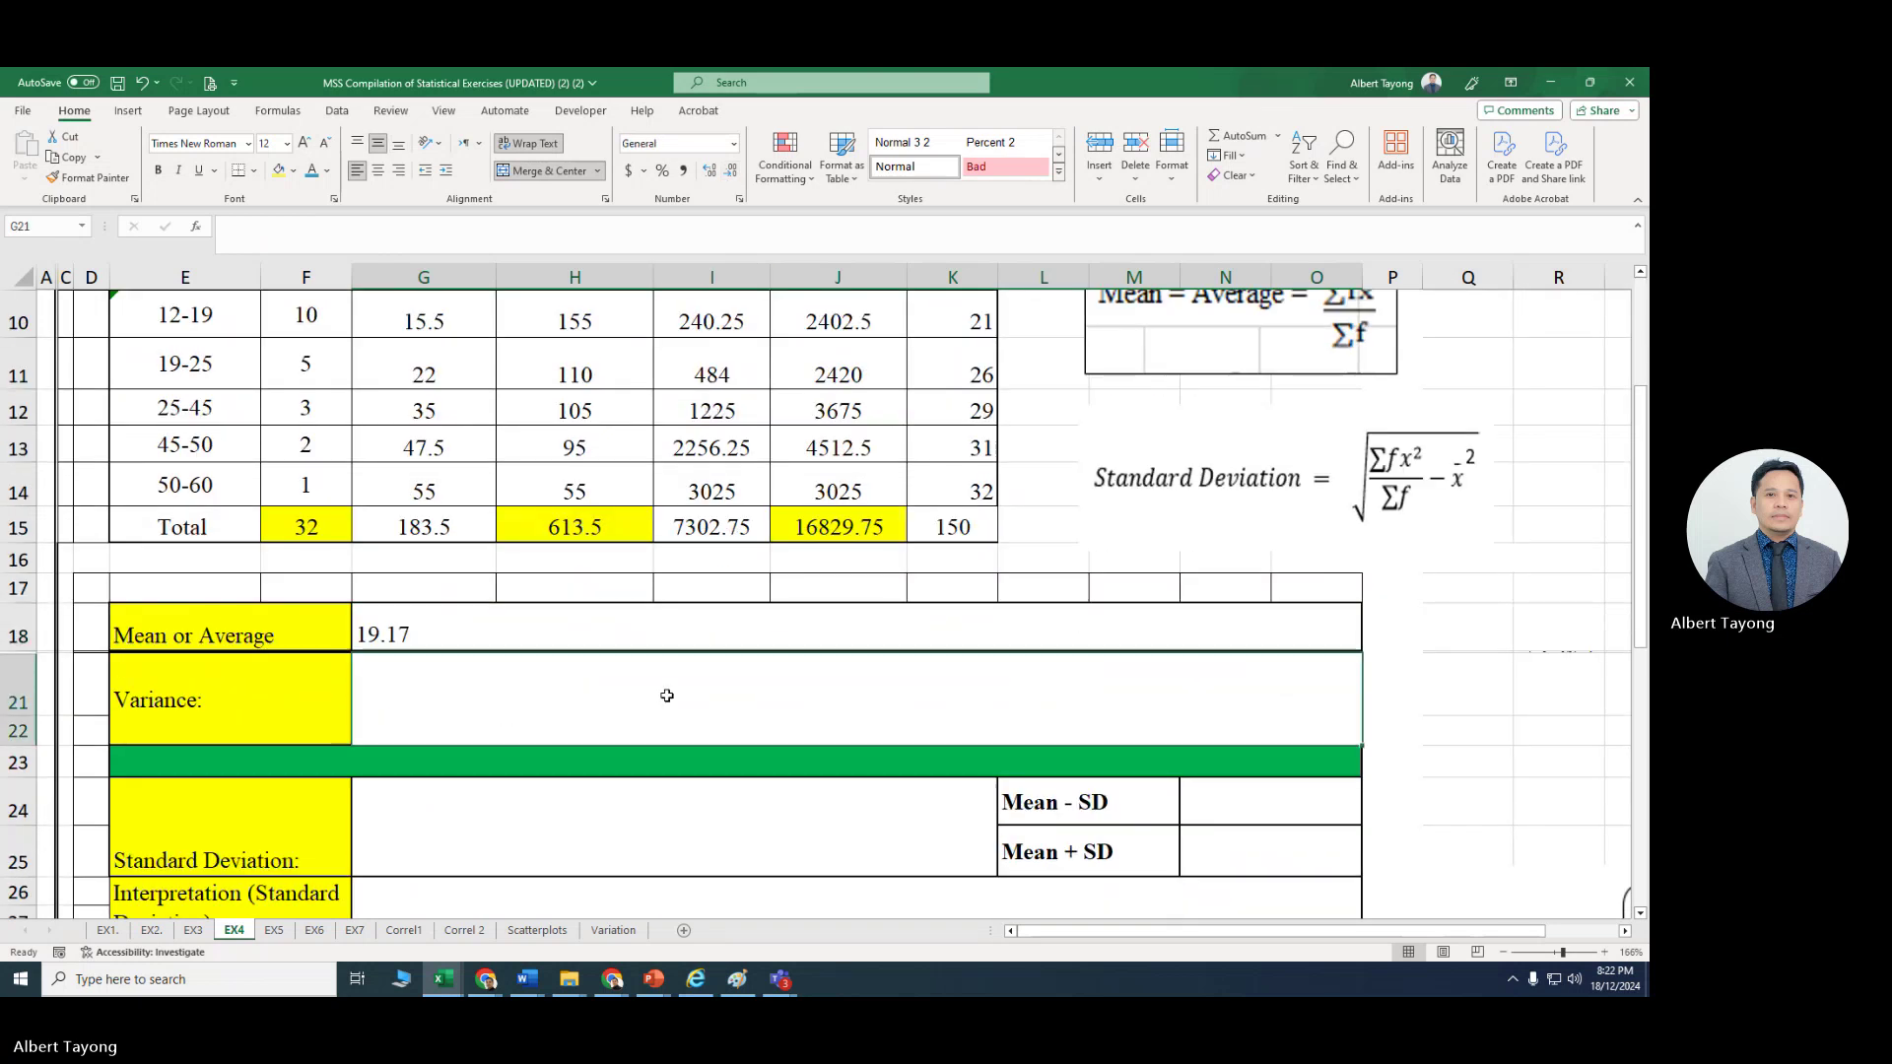
scroll(667, 696, "up", 1)
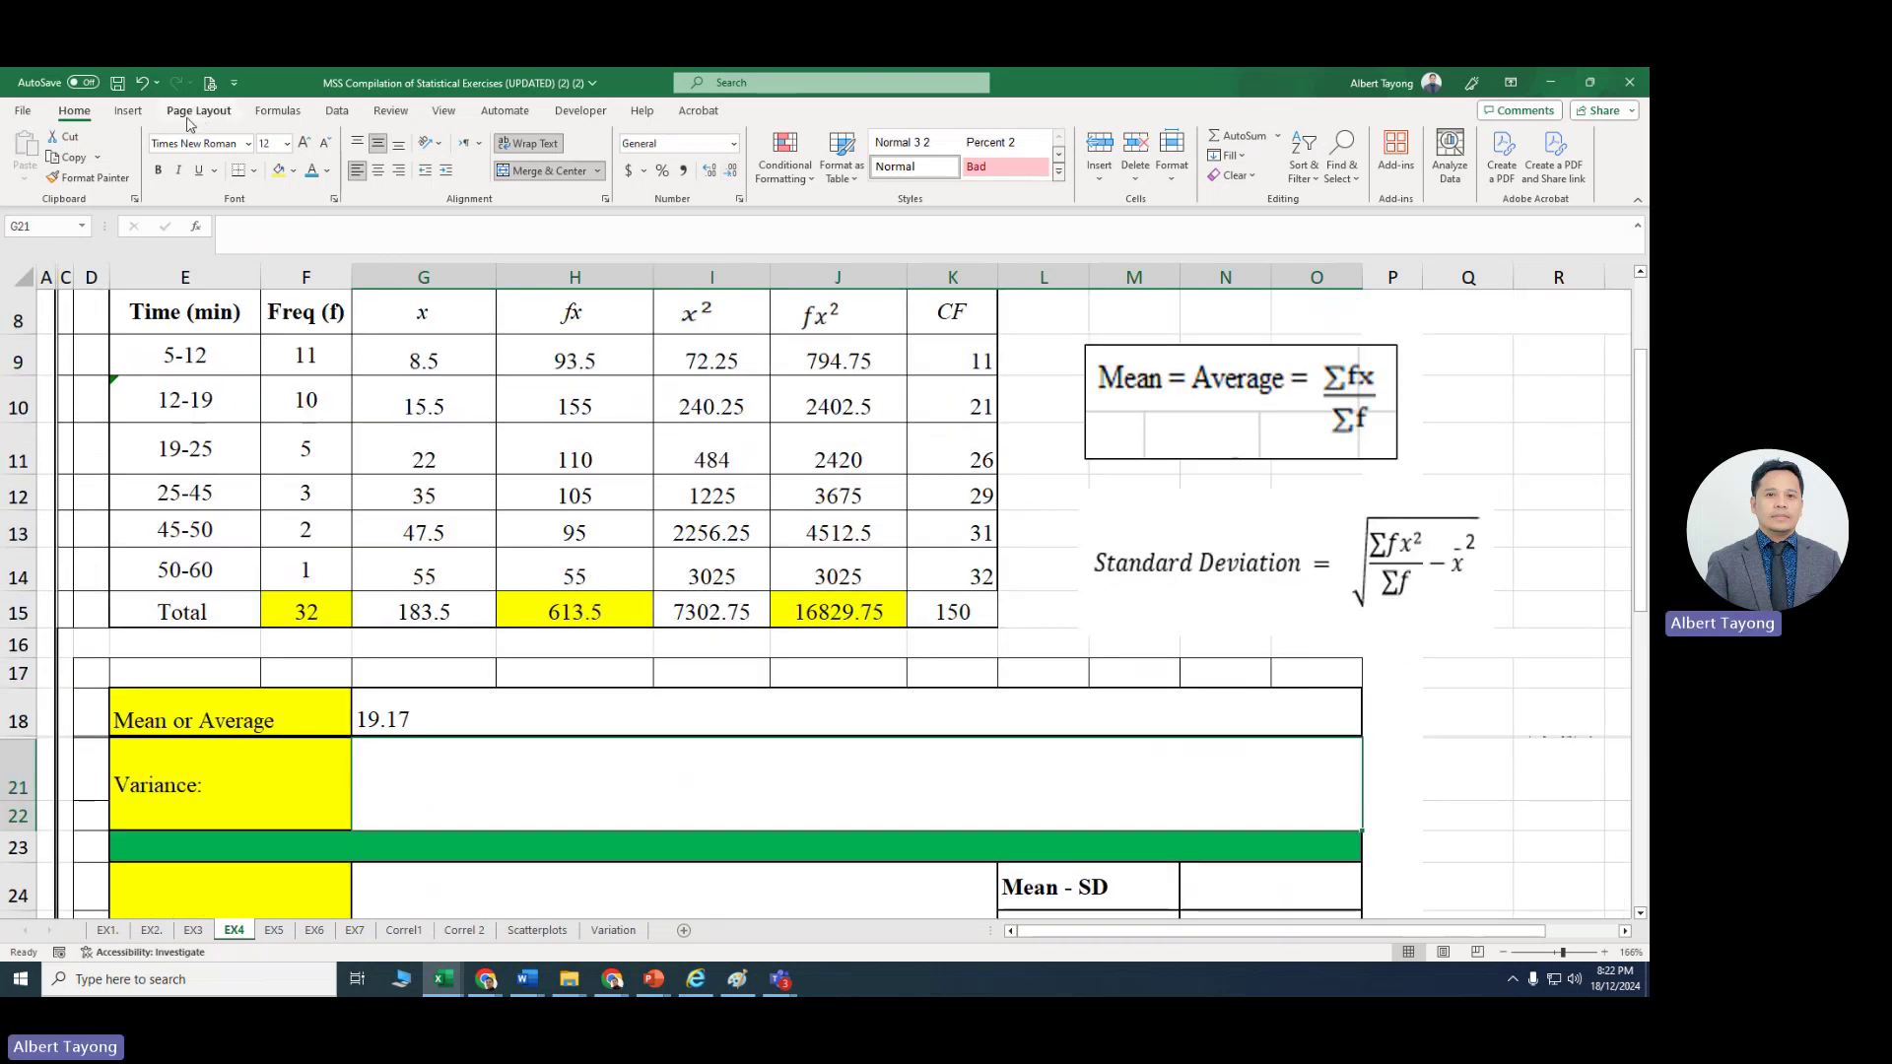
left_click(129, 111)
left_click(240, 152)
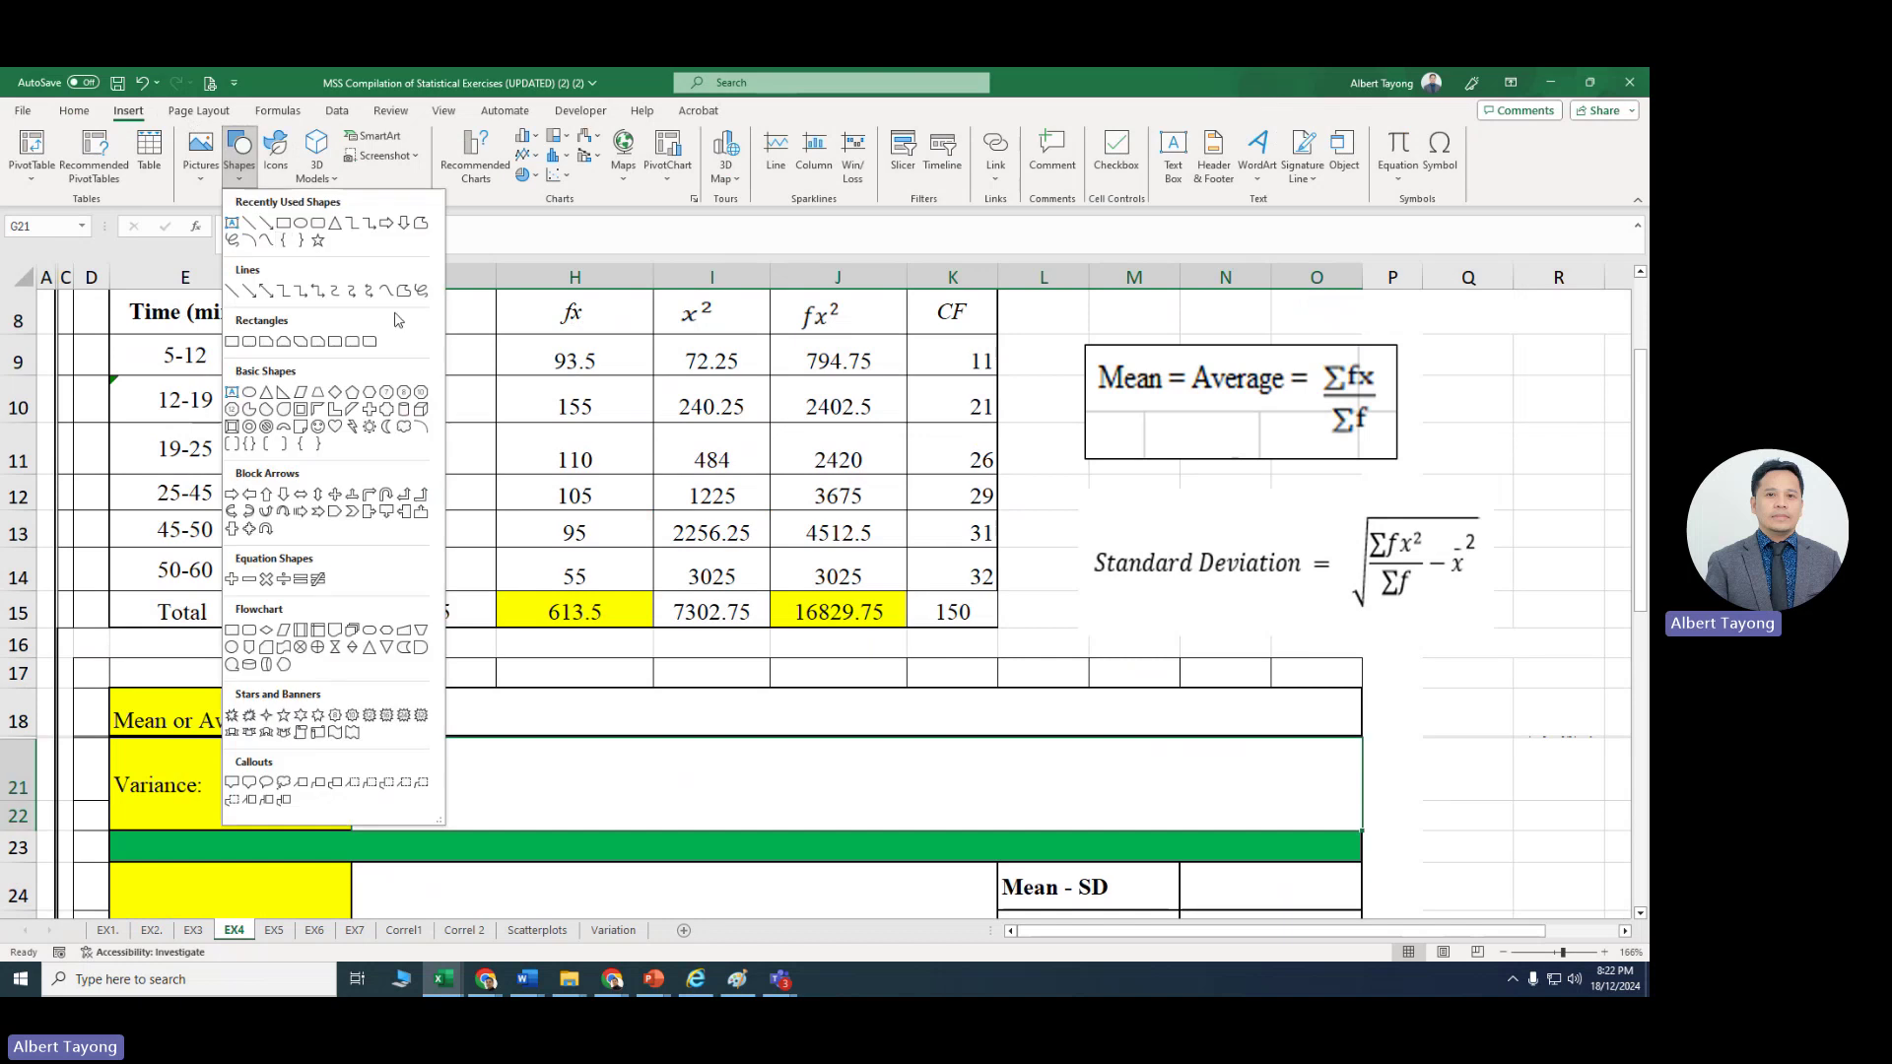
left_click(421, 291)
mouse_move(1372, 531)
left_mouse_down()
mouse_move(1427, 631)
mouse_move(1556, 592)
mouse_move(1476, 499)
mouse_move(1352, 507)
left_mouse_up()
left_click(1431, 714)
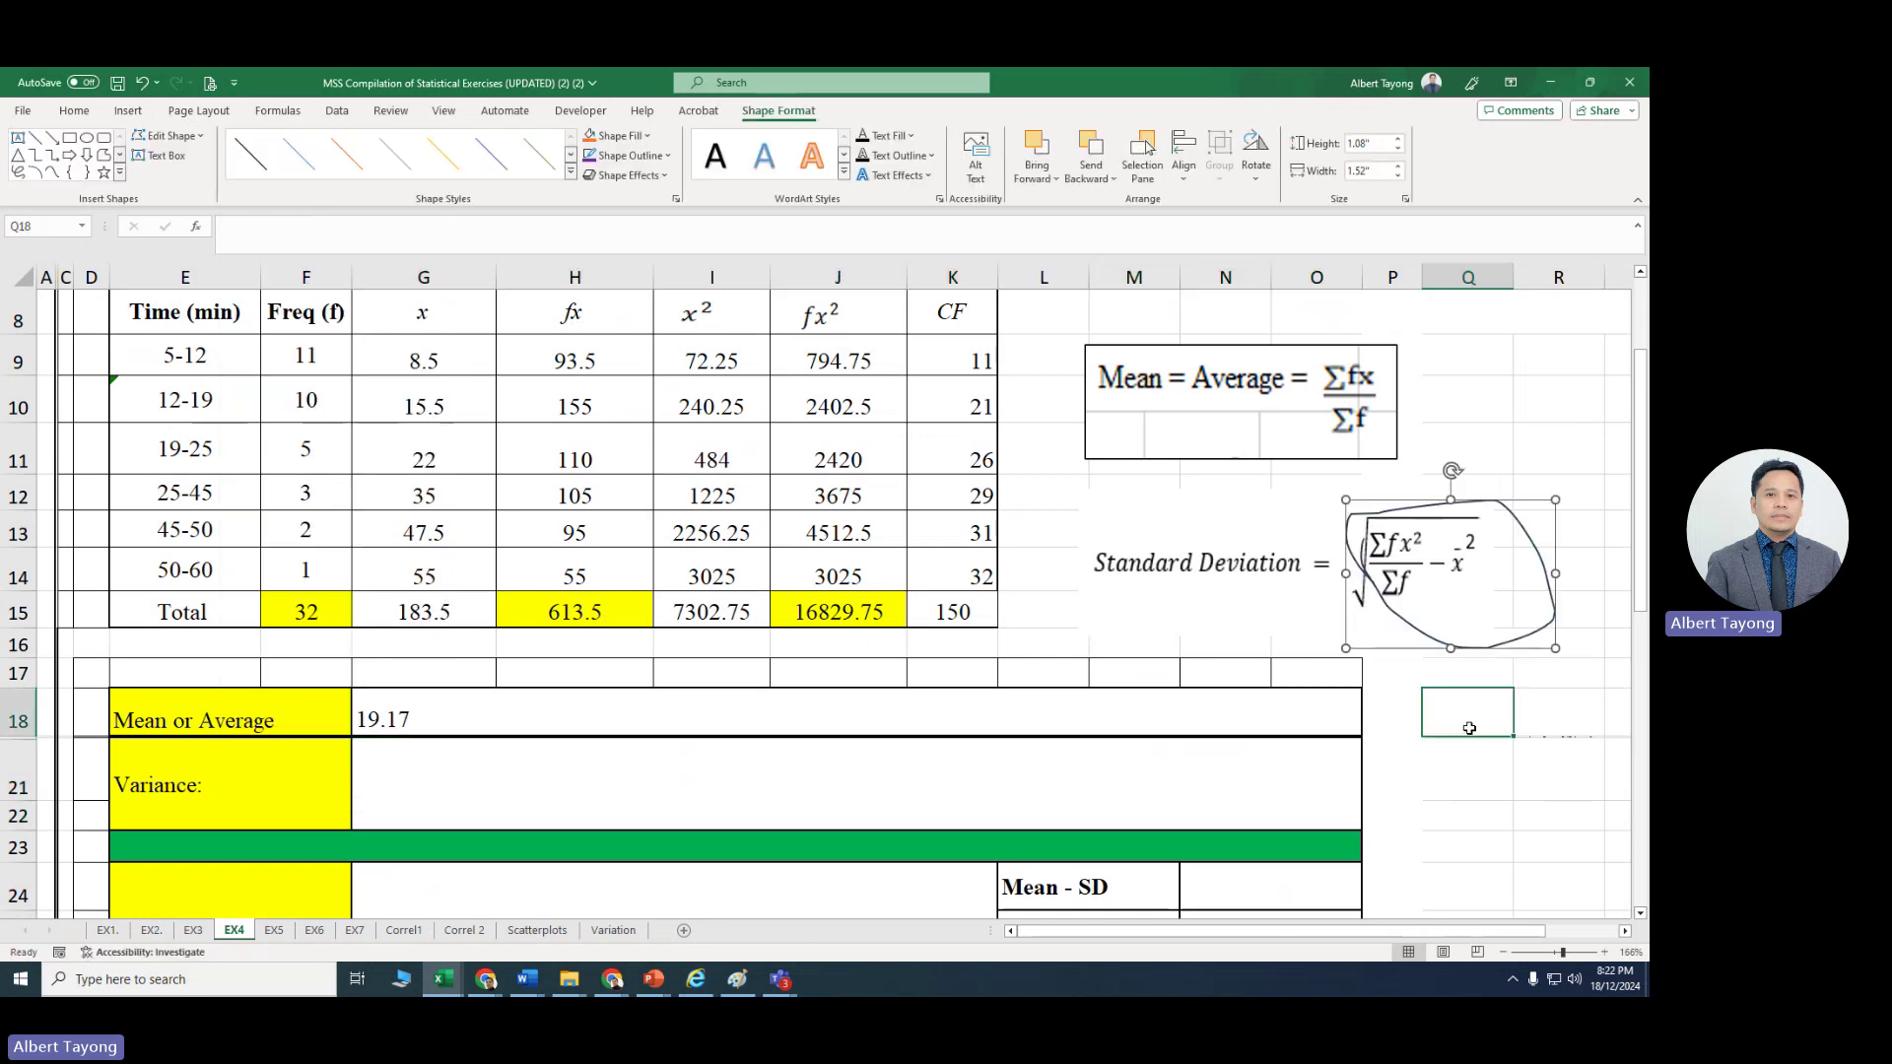
Step: Set the Variance cell G21 to font size 20 and enter the formula =J15/F15-G18^2
left_click(499, 796)
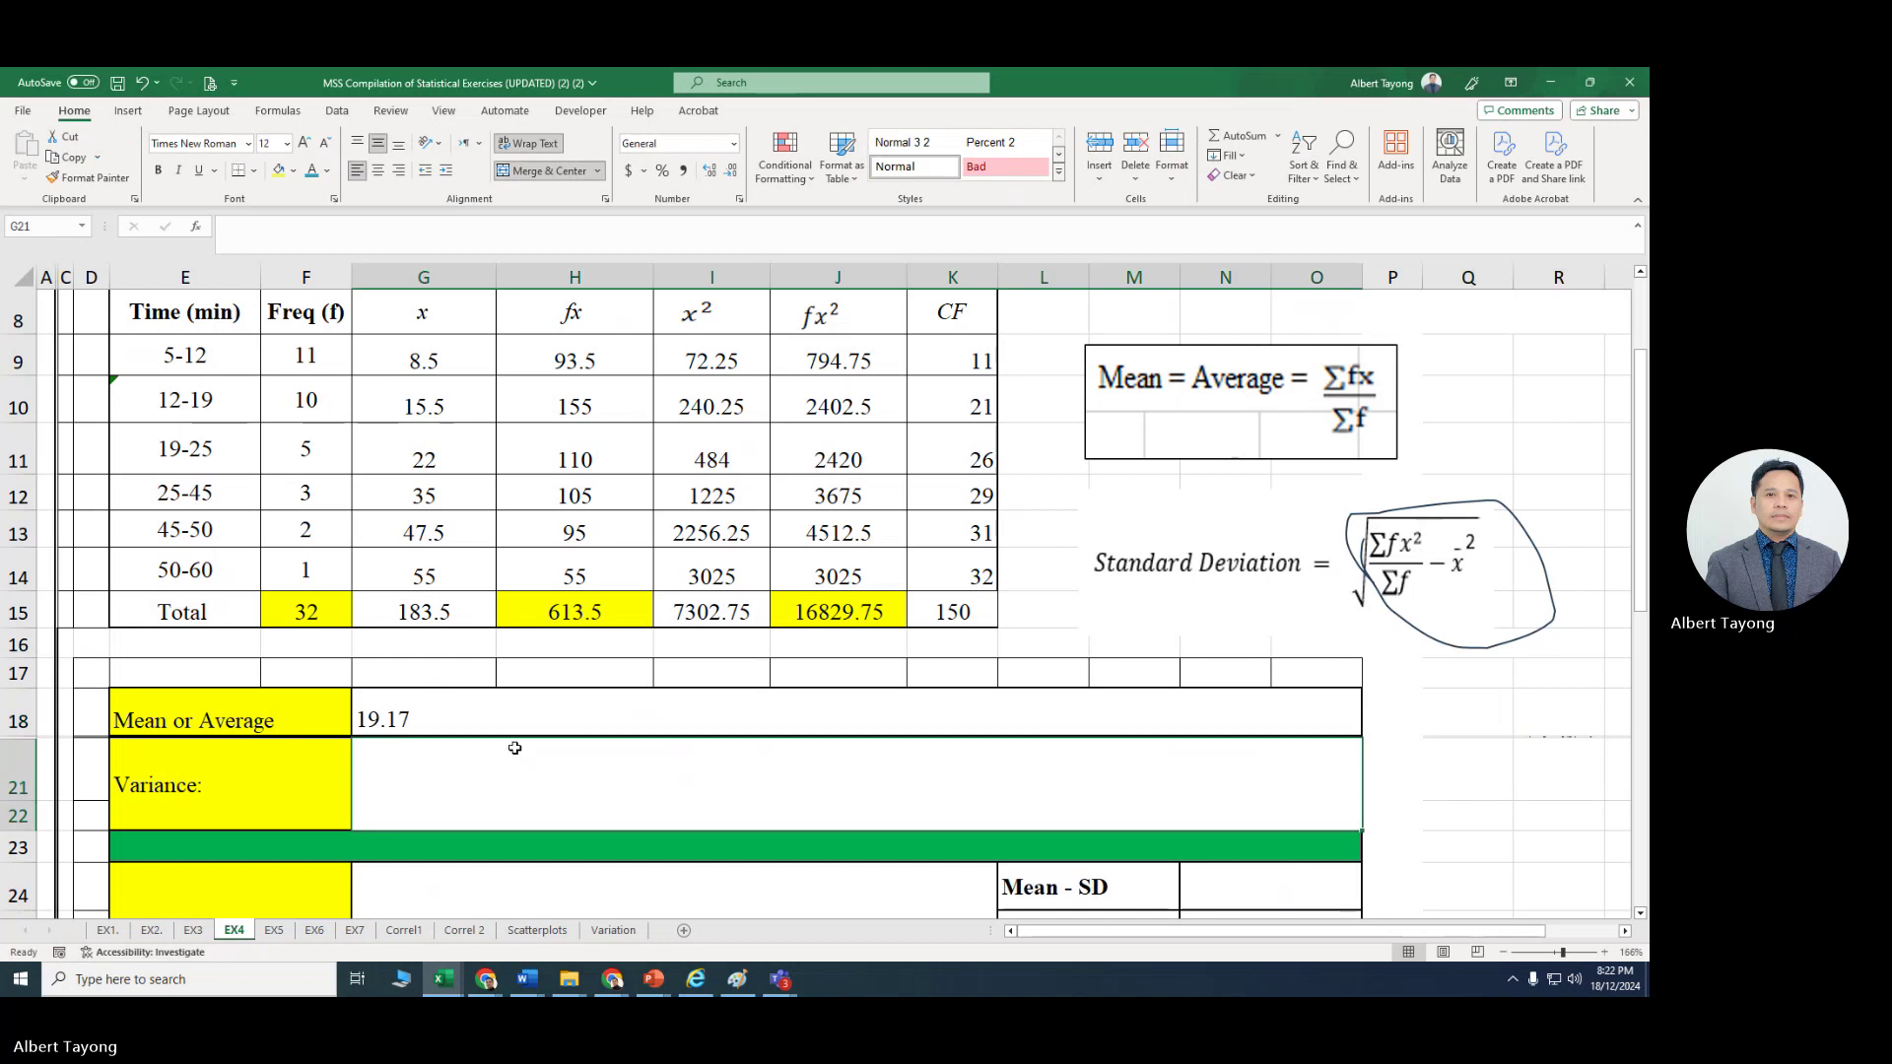
left_click(287, 143)
left_click(276, 327)
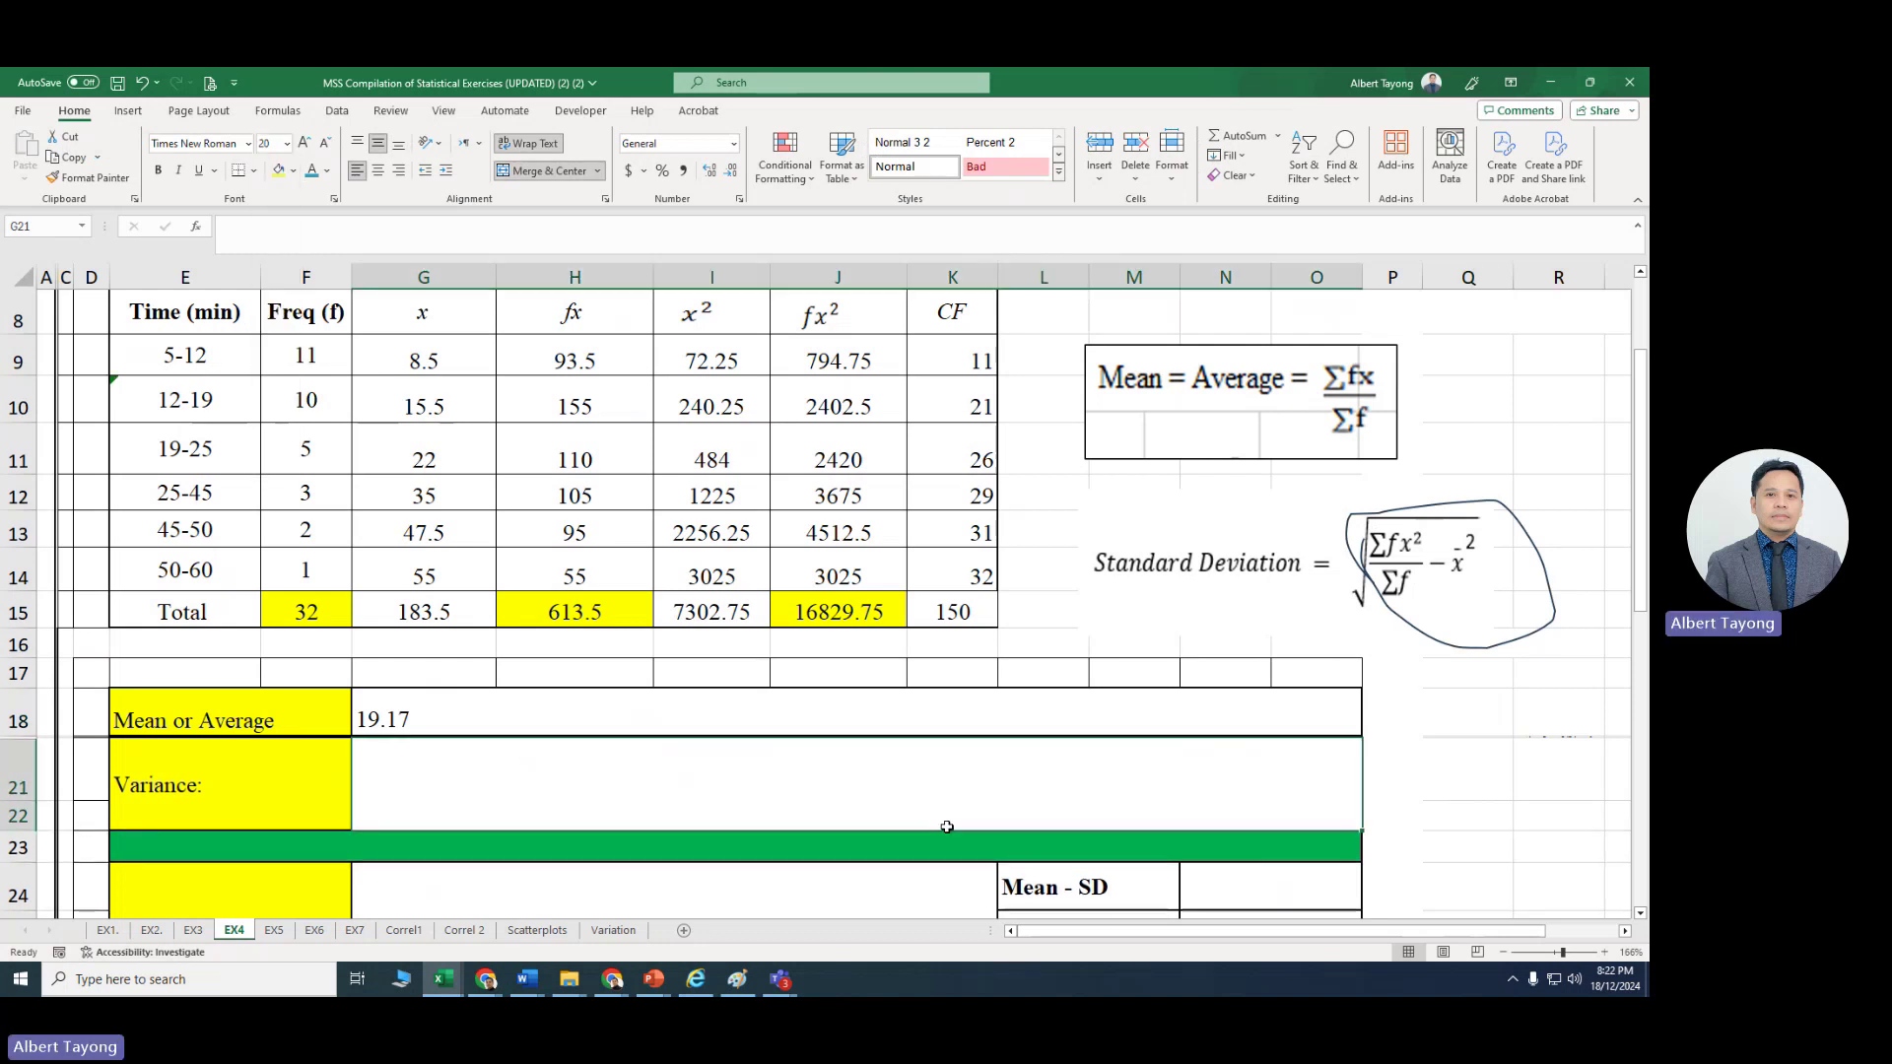
type("=")
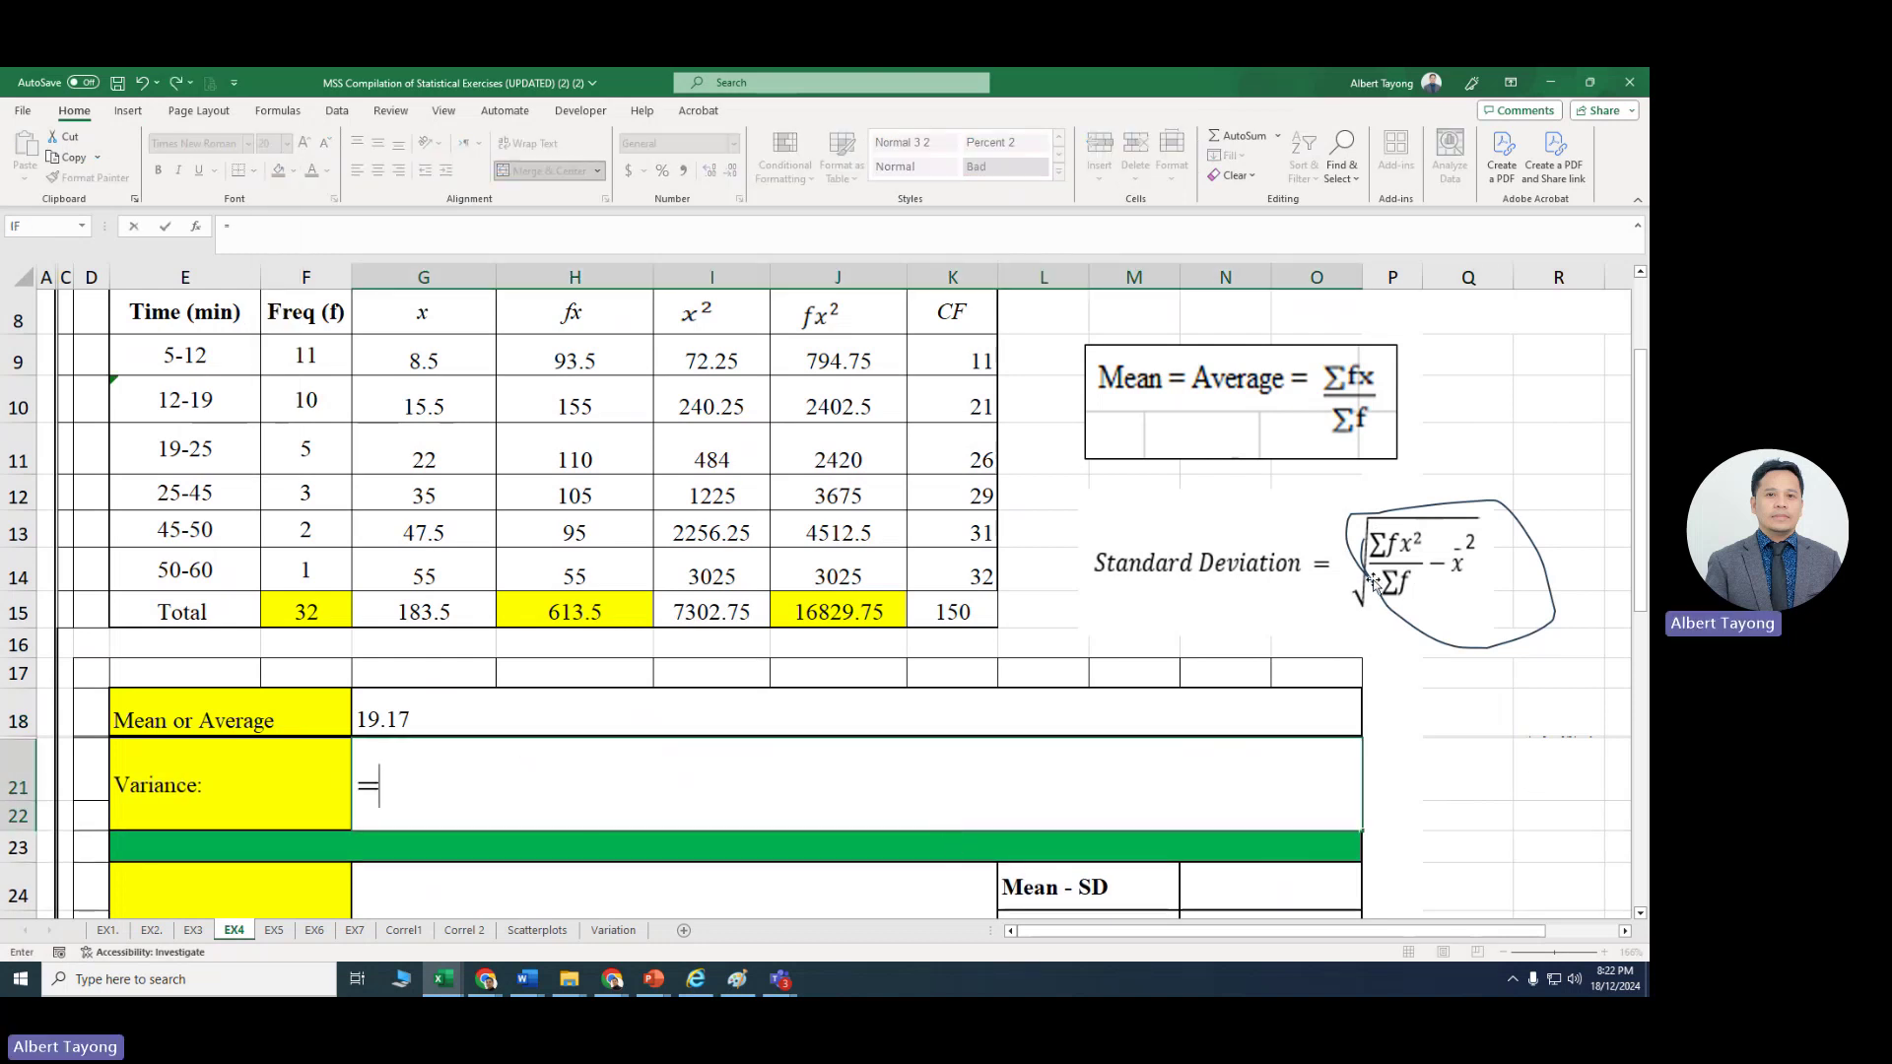
left_click(853, 619)
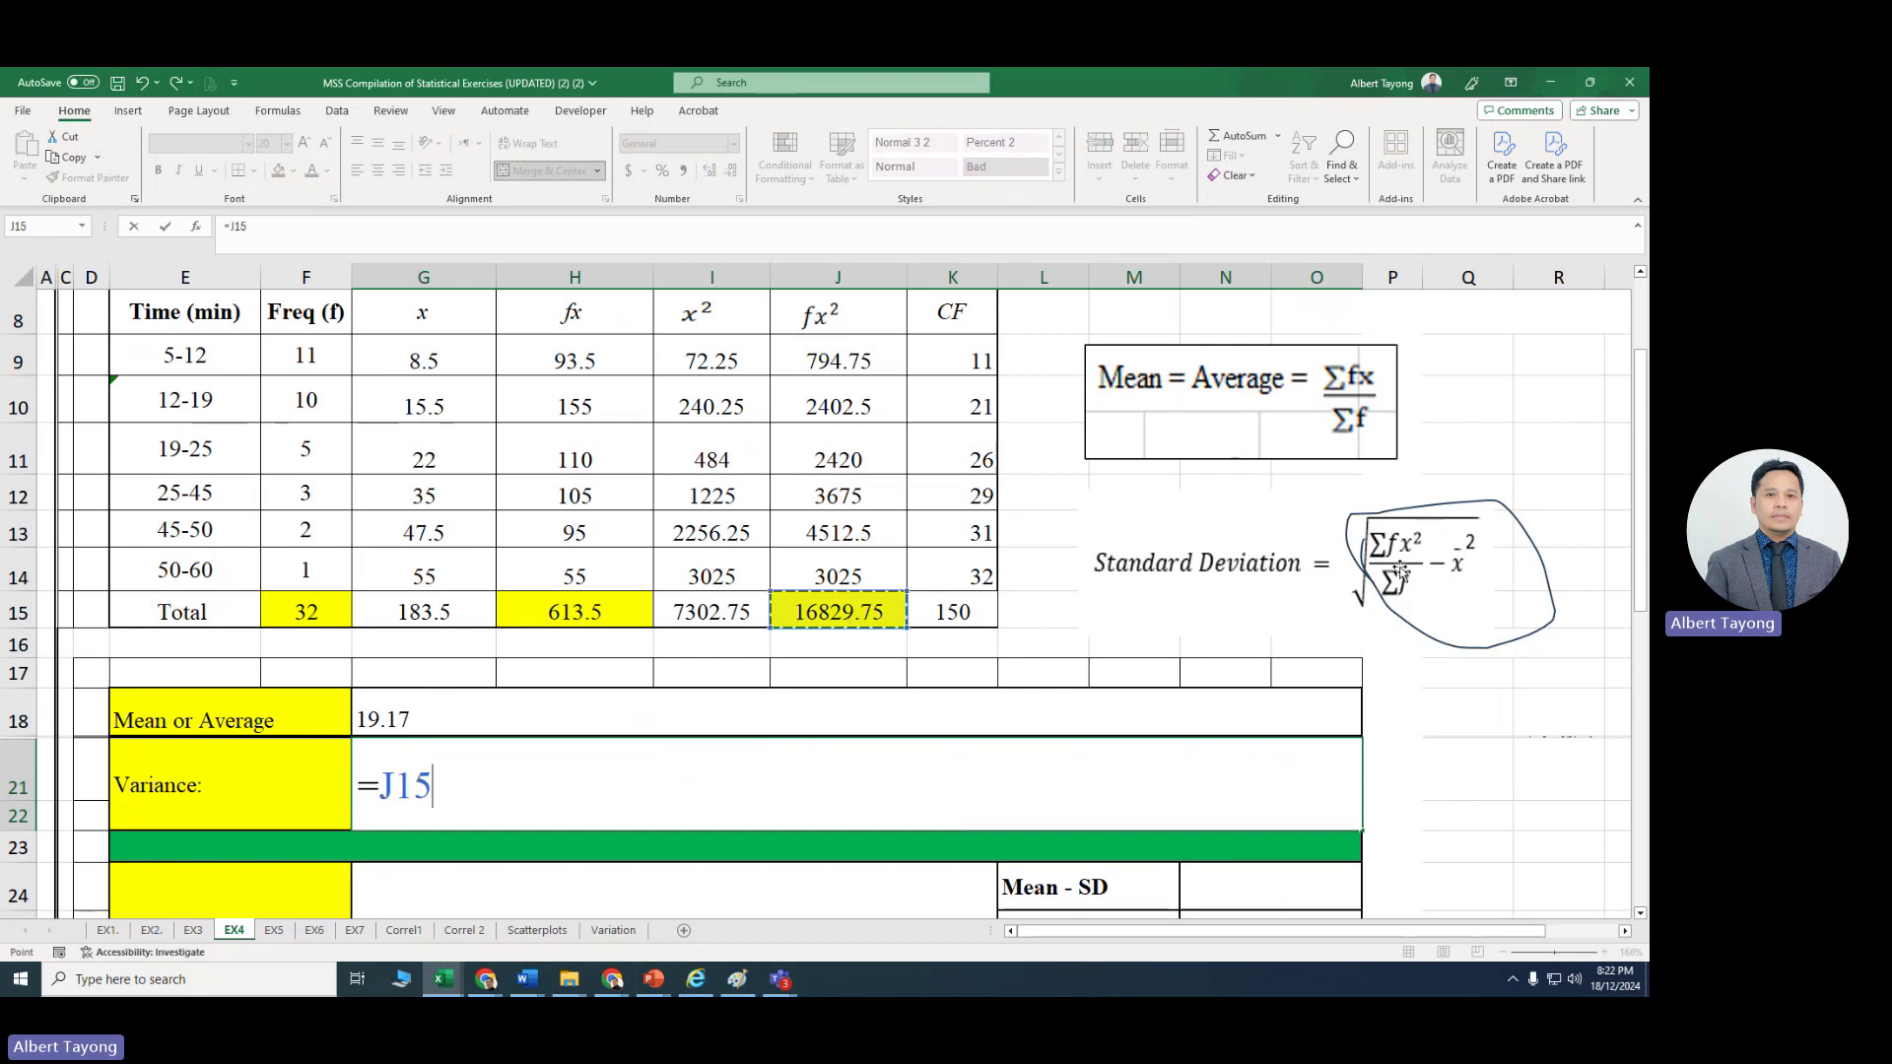
type("/")
left_click(327, 598)
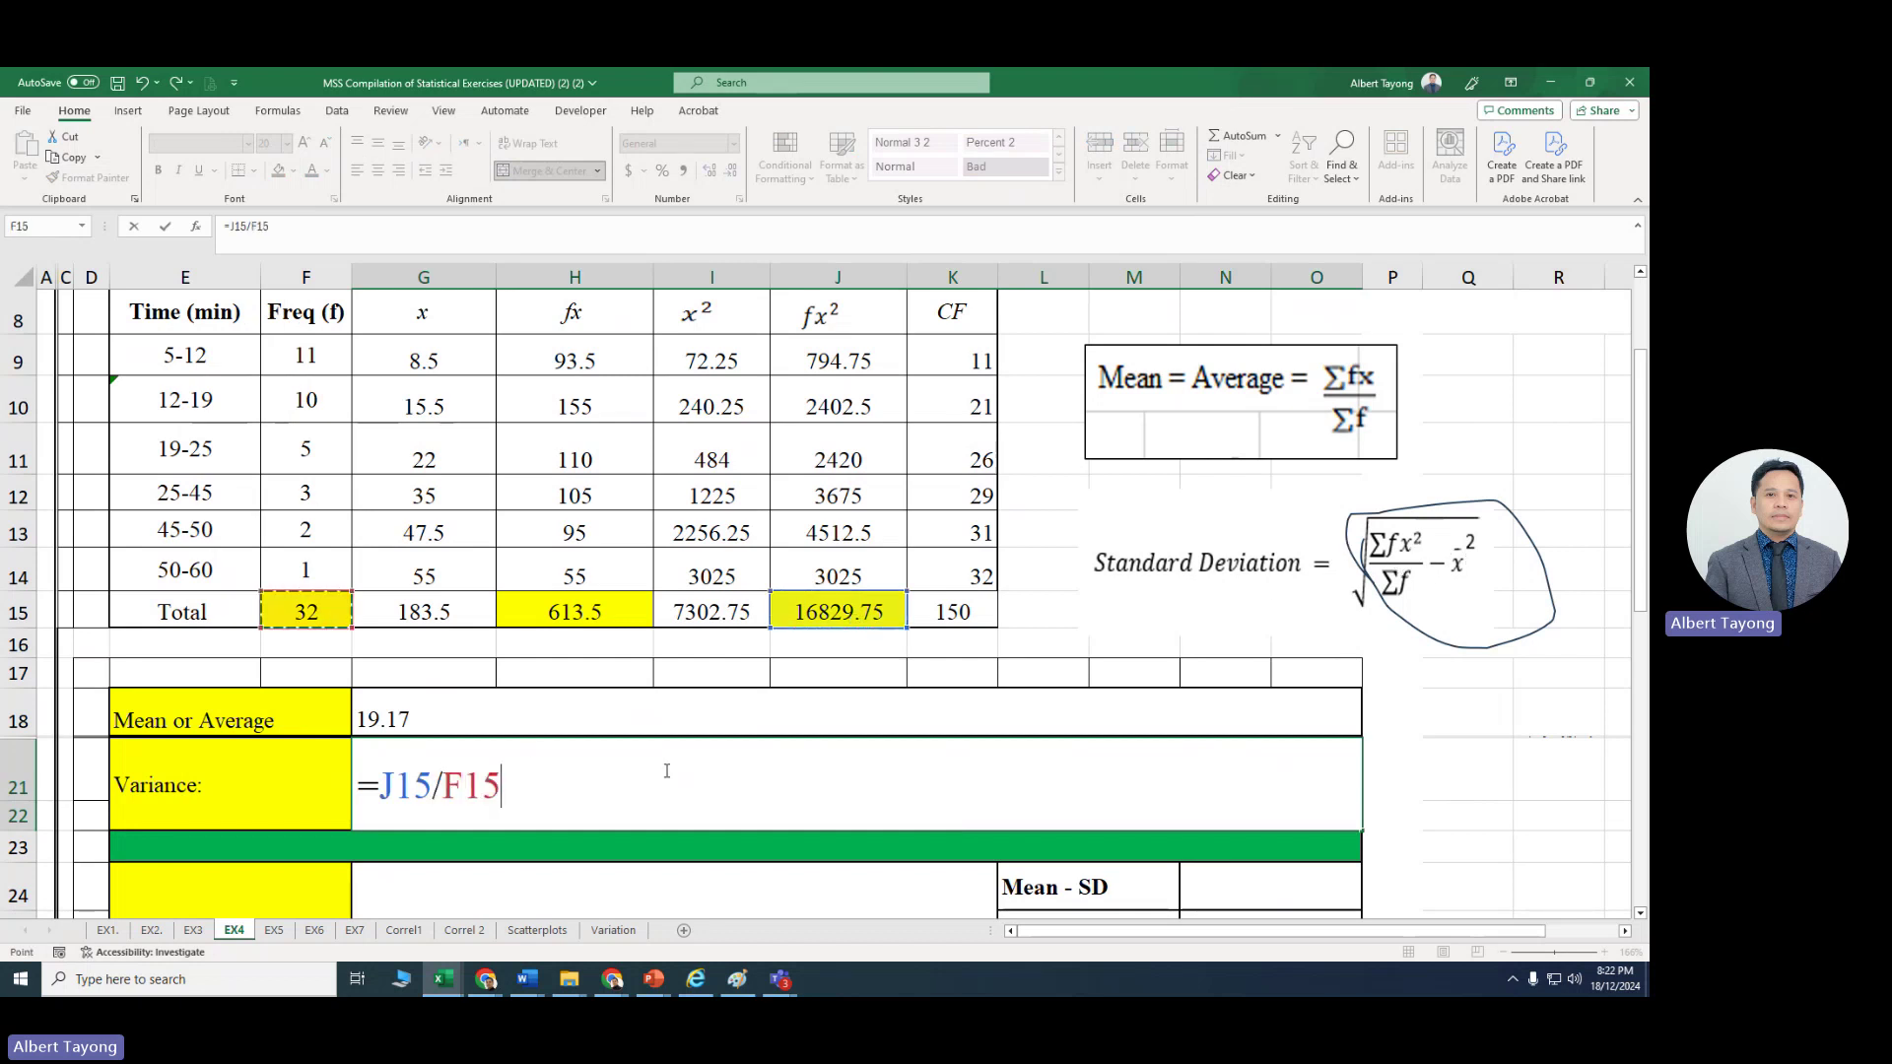
type("-")
left_click(445, 719)
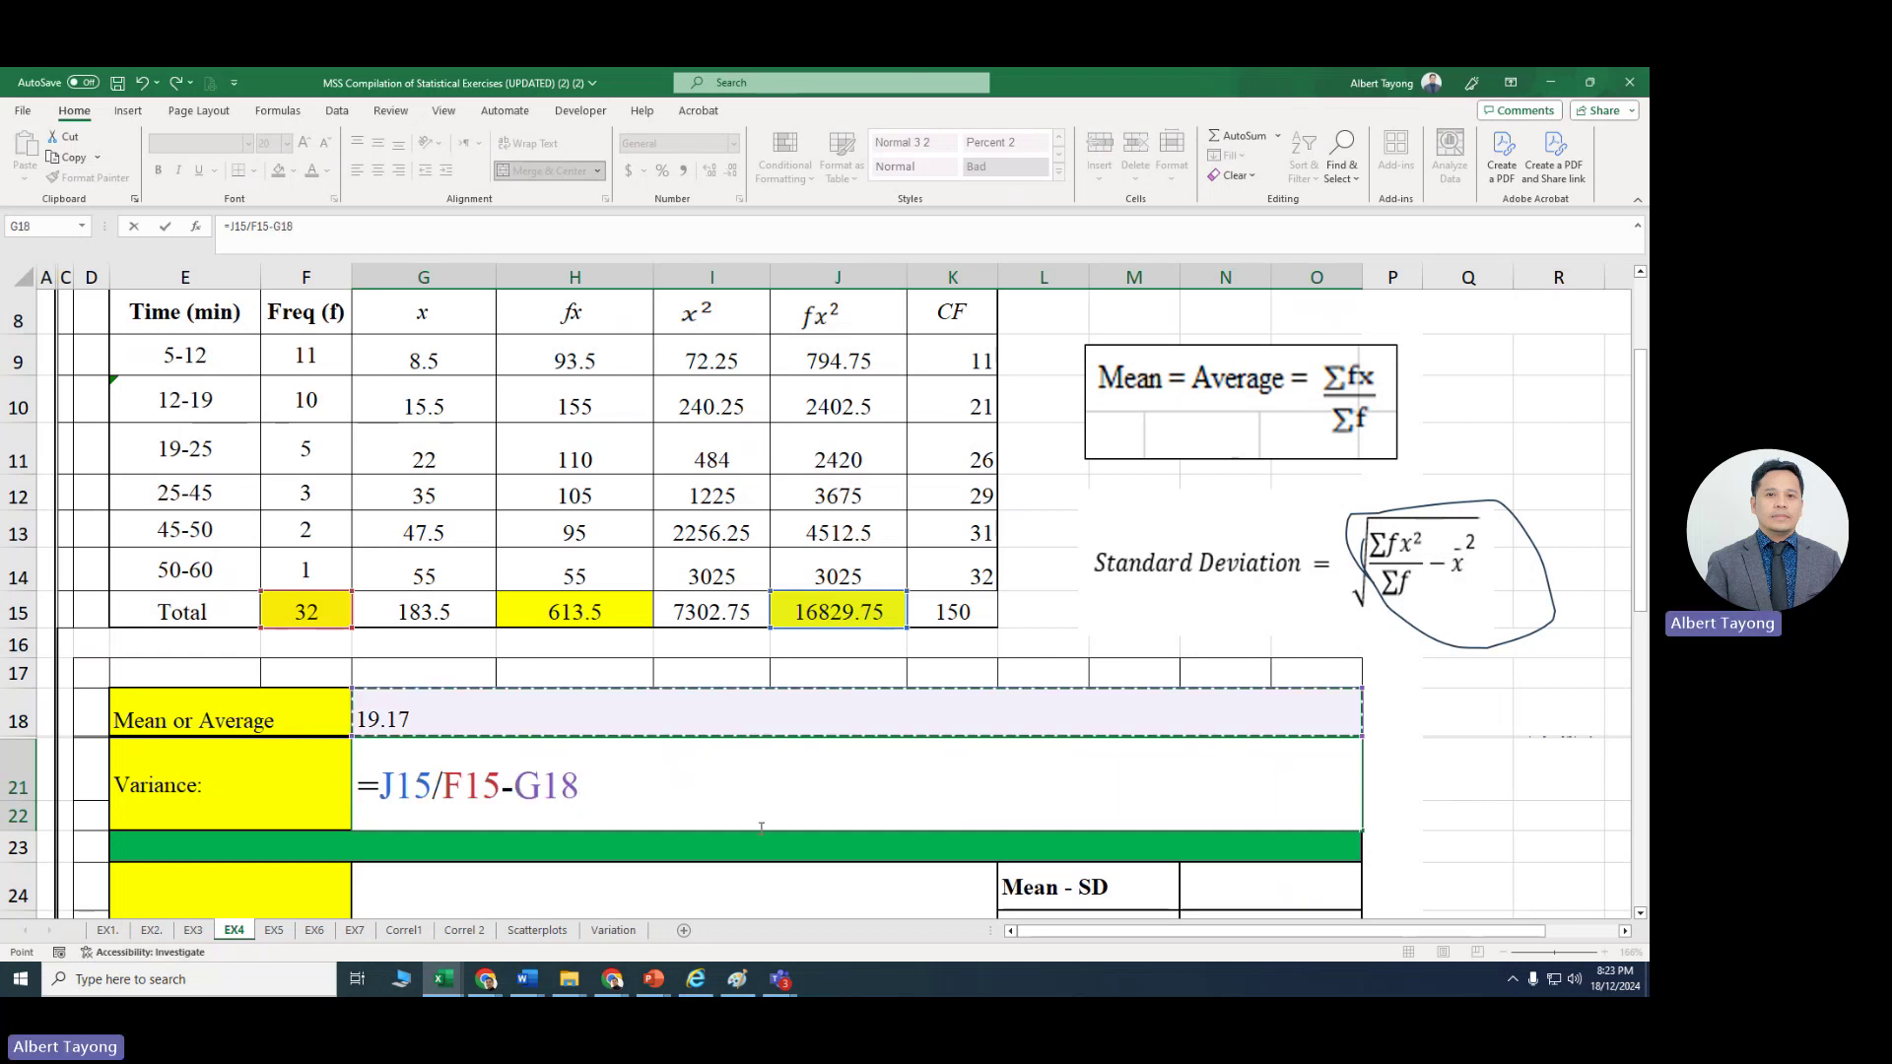
type("^2")
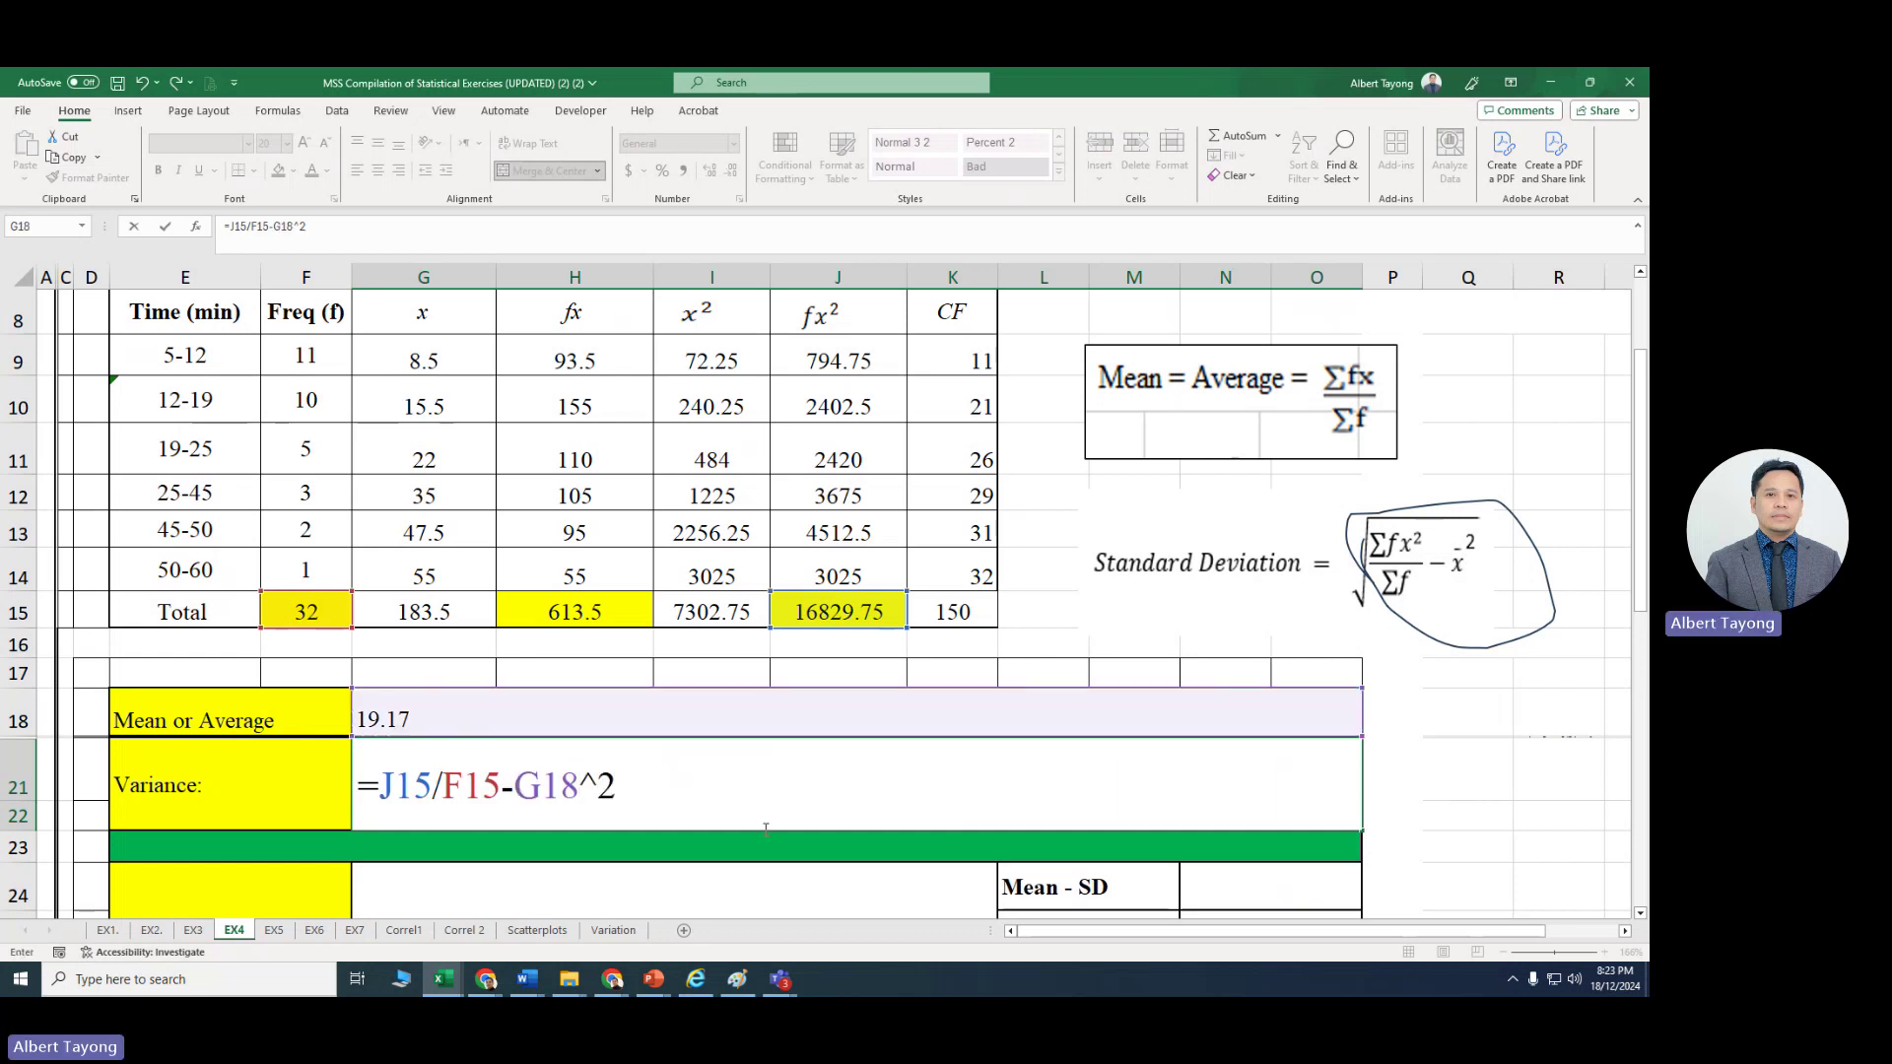
key("Return")
Step: Display the variance in G21 with two decimal places
left_click(490, 751)
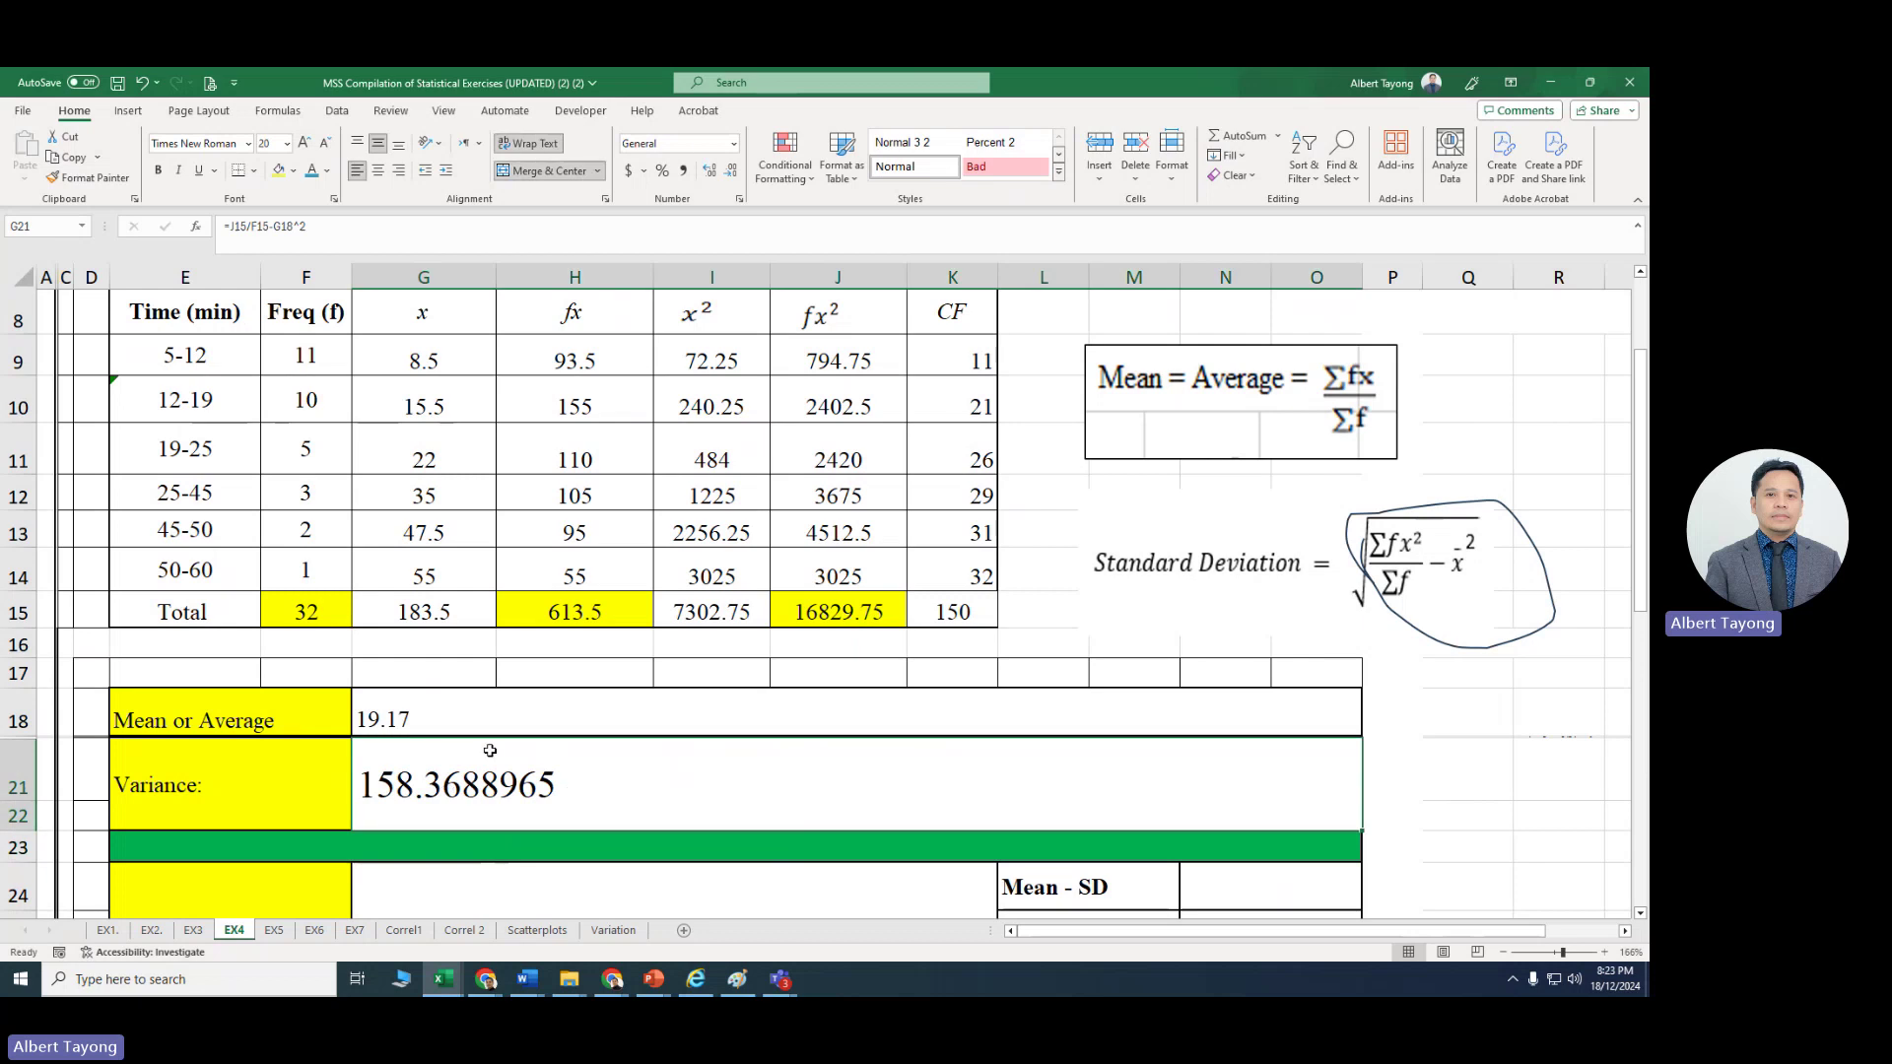
left_click(730, 171)
left_click(730, 170)
left_click(730, 171)
left_click(730, 170)
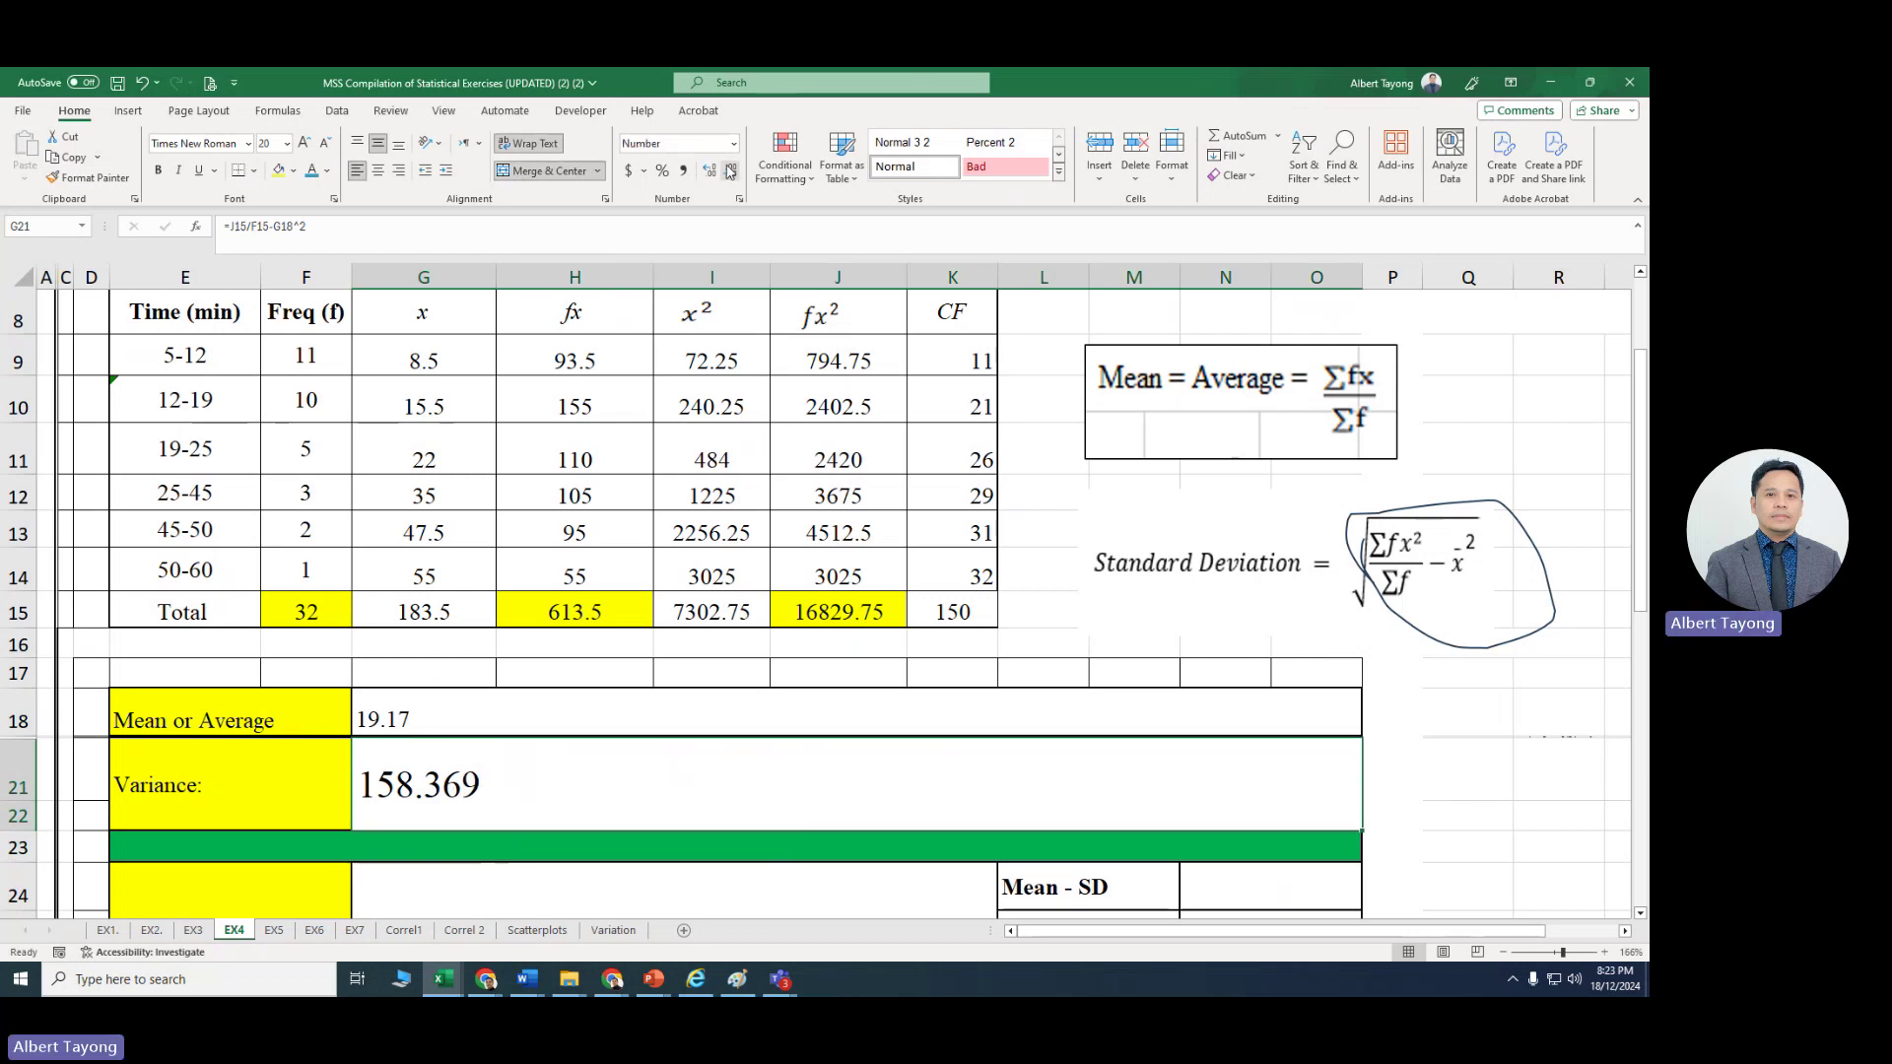
left_click(730, 171)
Step: Set the Standard Deviation cell G24 to font size 20 and enter the formula =SQRT(G21)
scroll(659, 602, "down", 1)
left_click(464, 848)
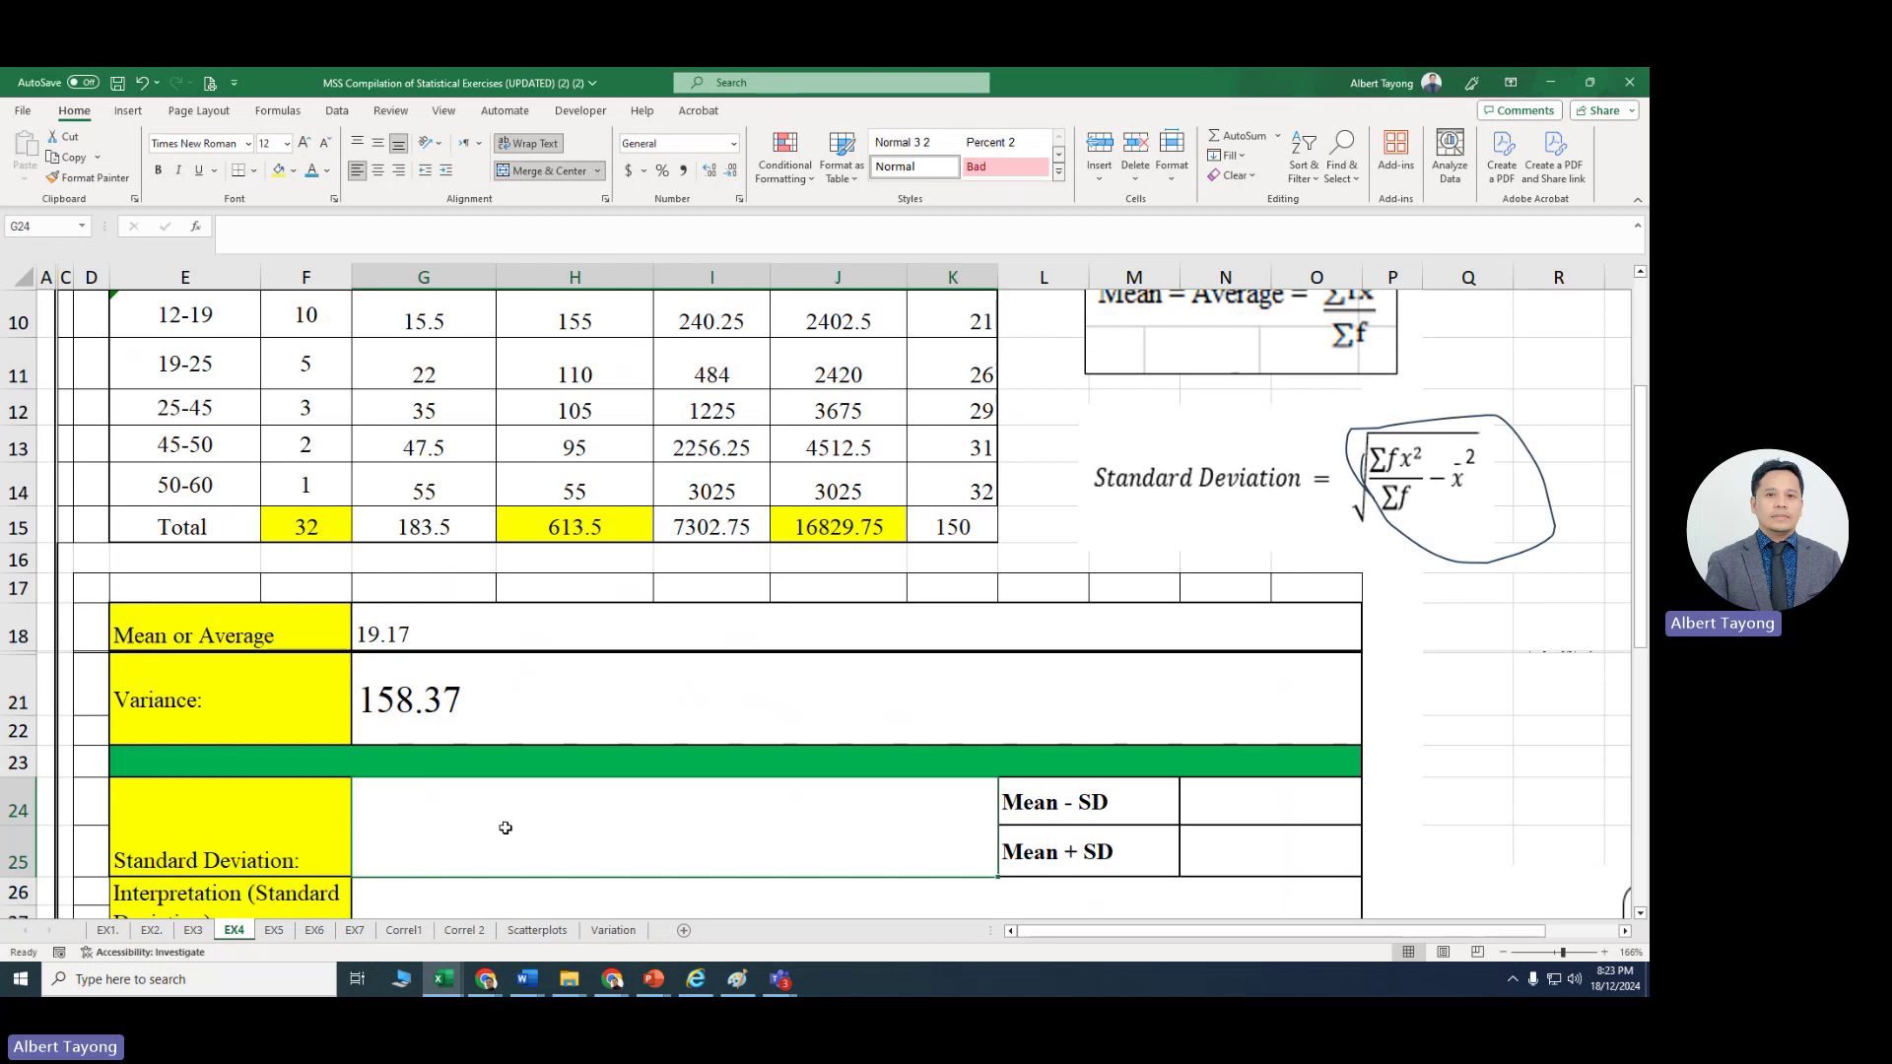
left_click(287, 143)
left_click(295, 322)
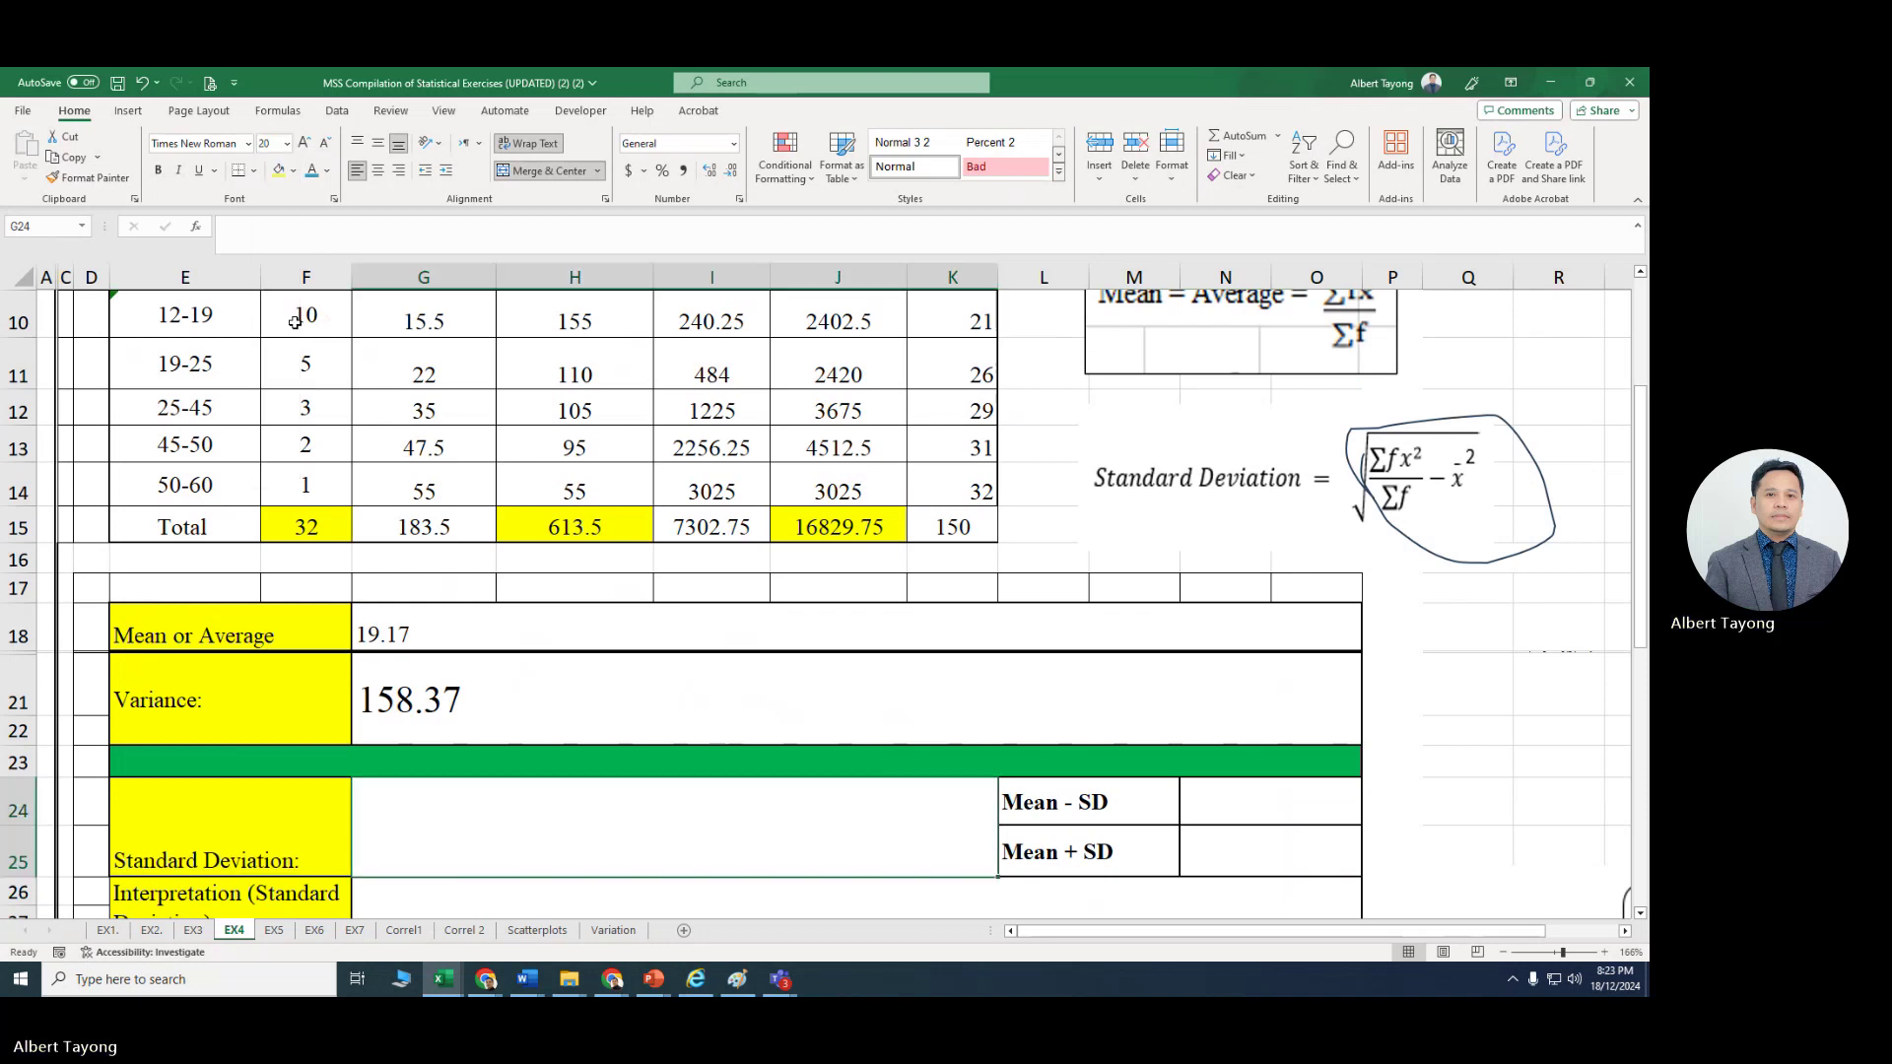
type("=SQ")
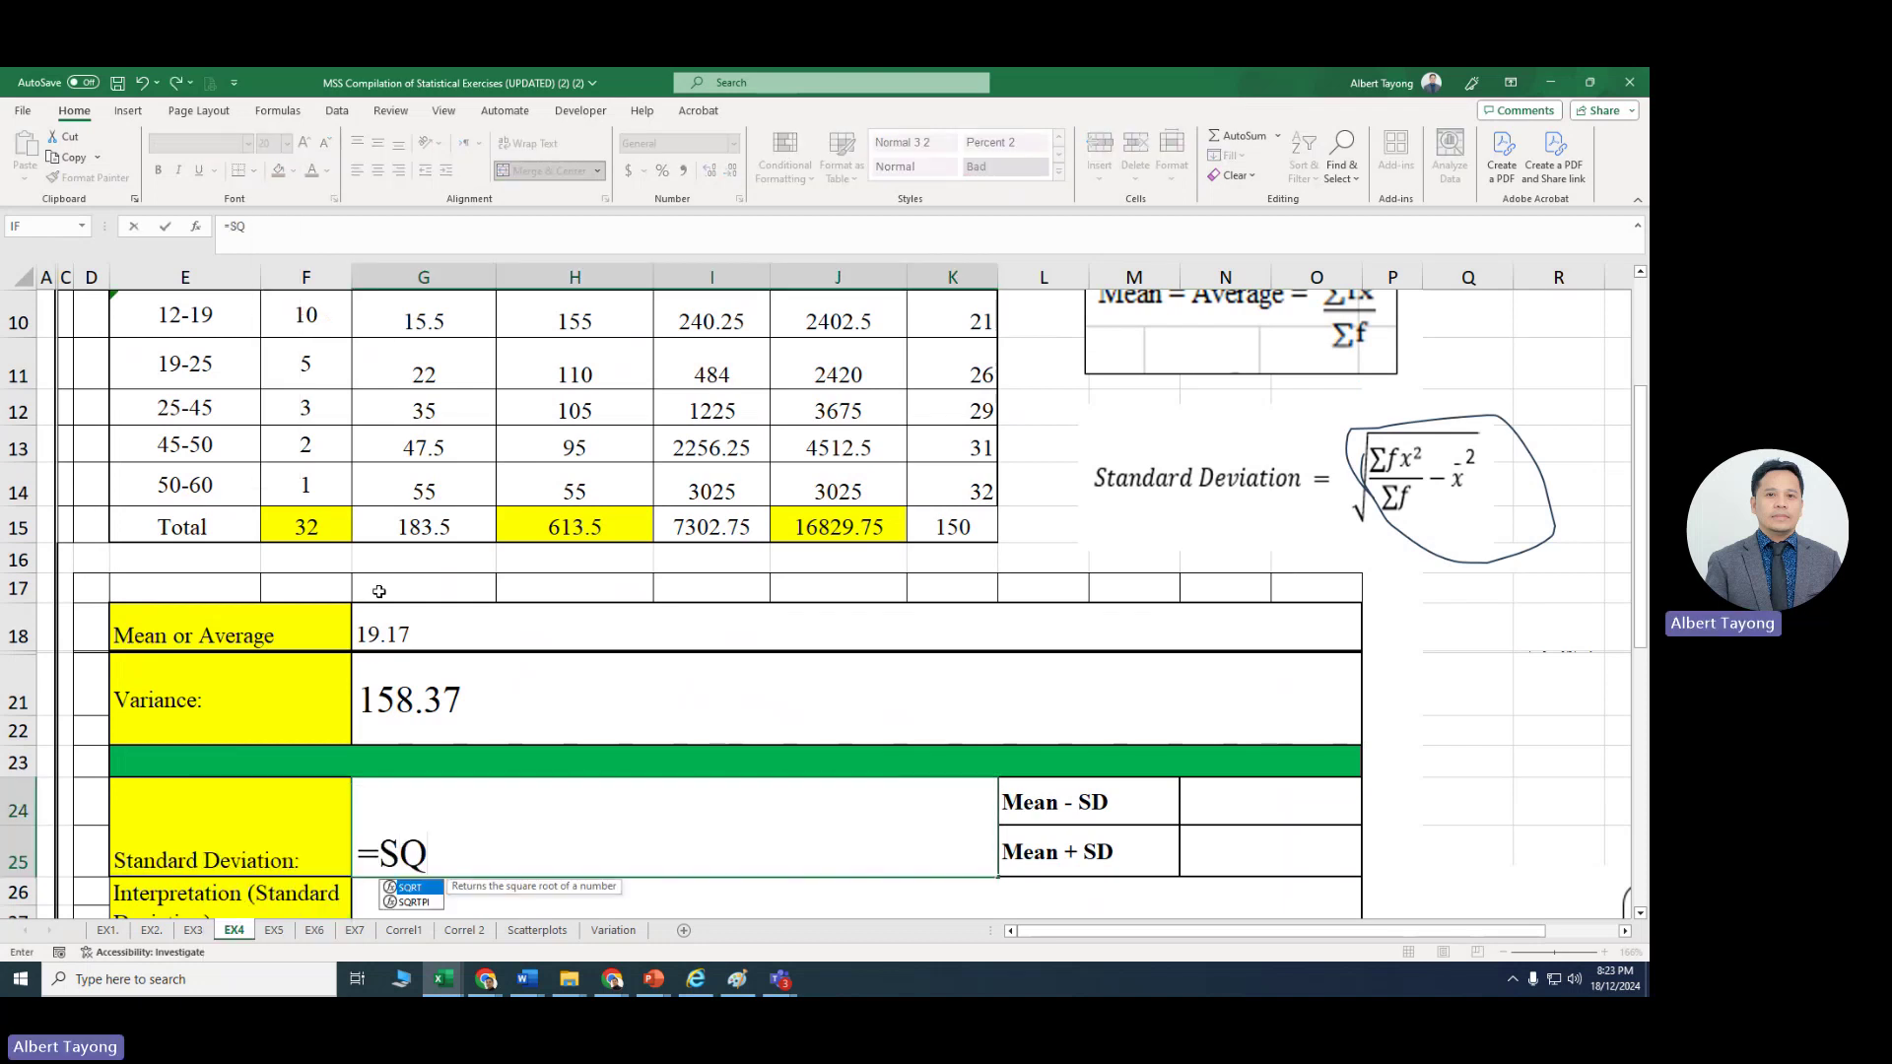
key("Tab")
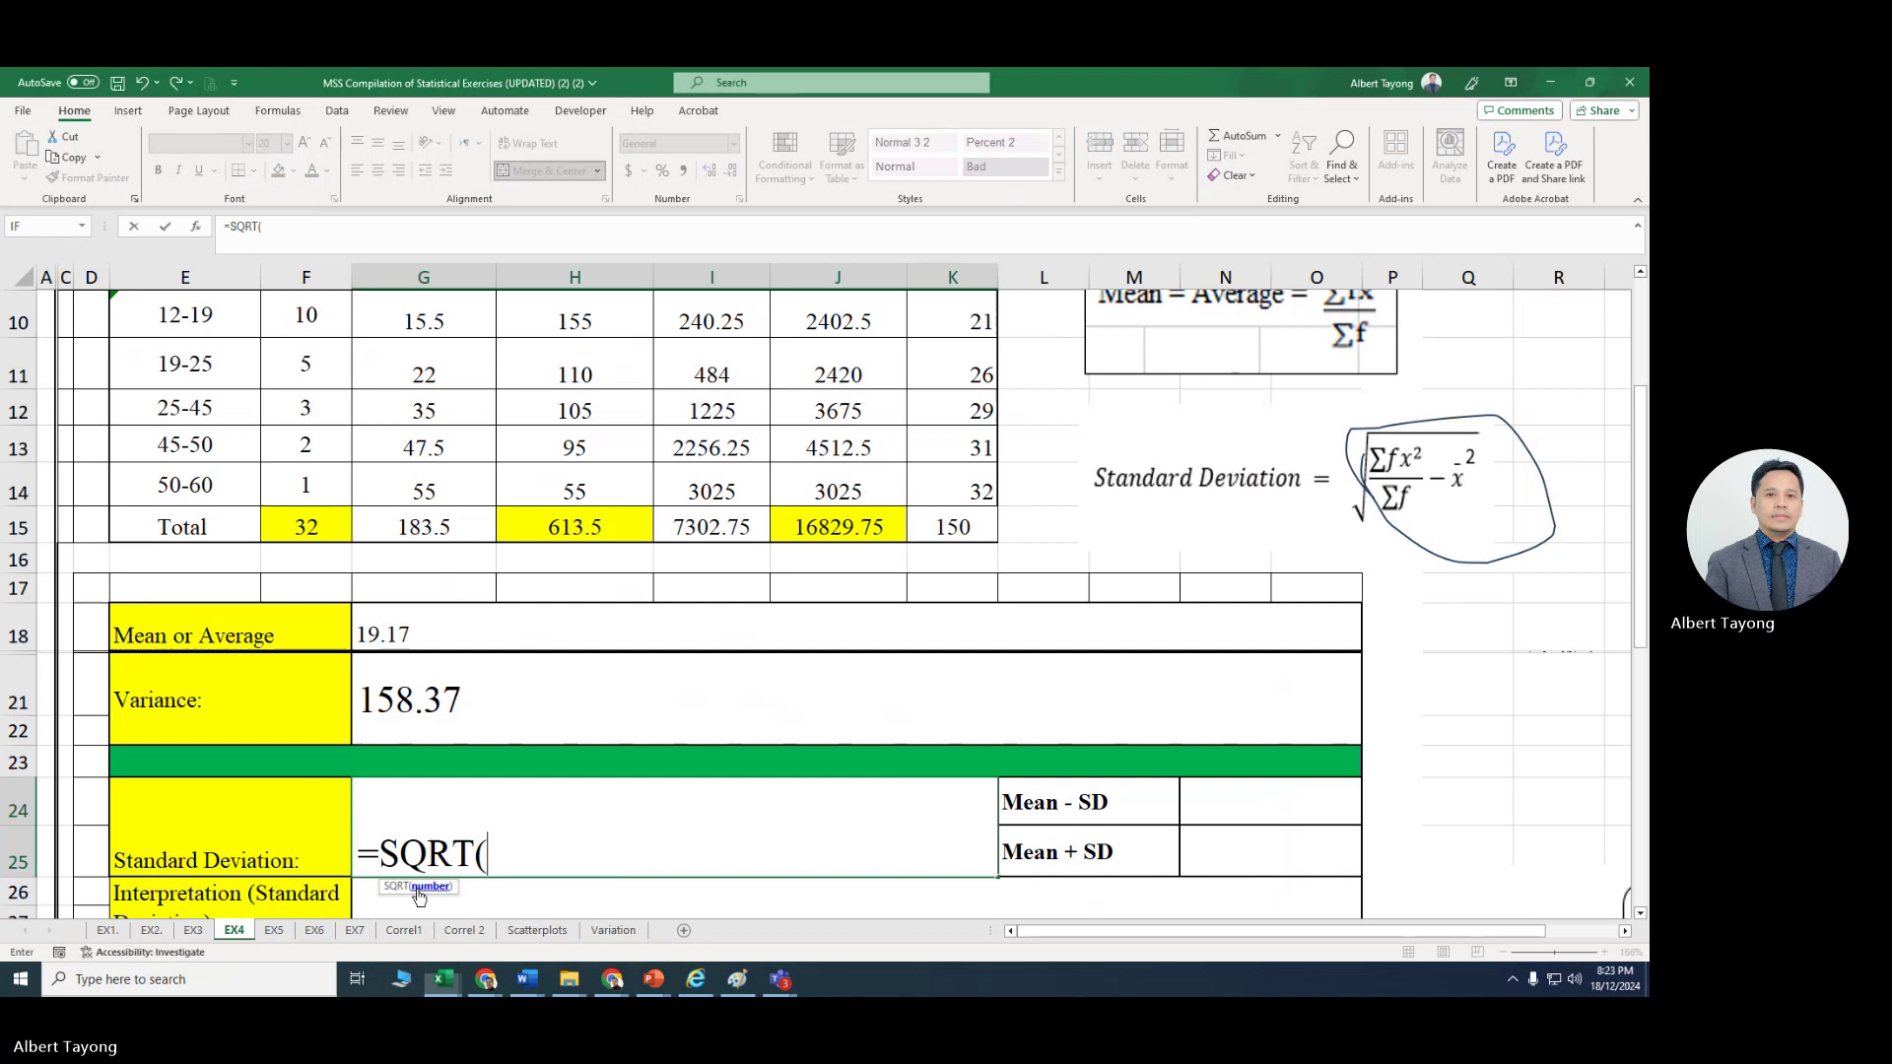
left_click(424, 680)
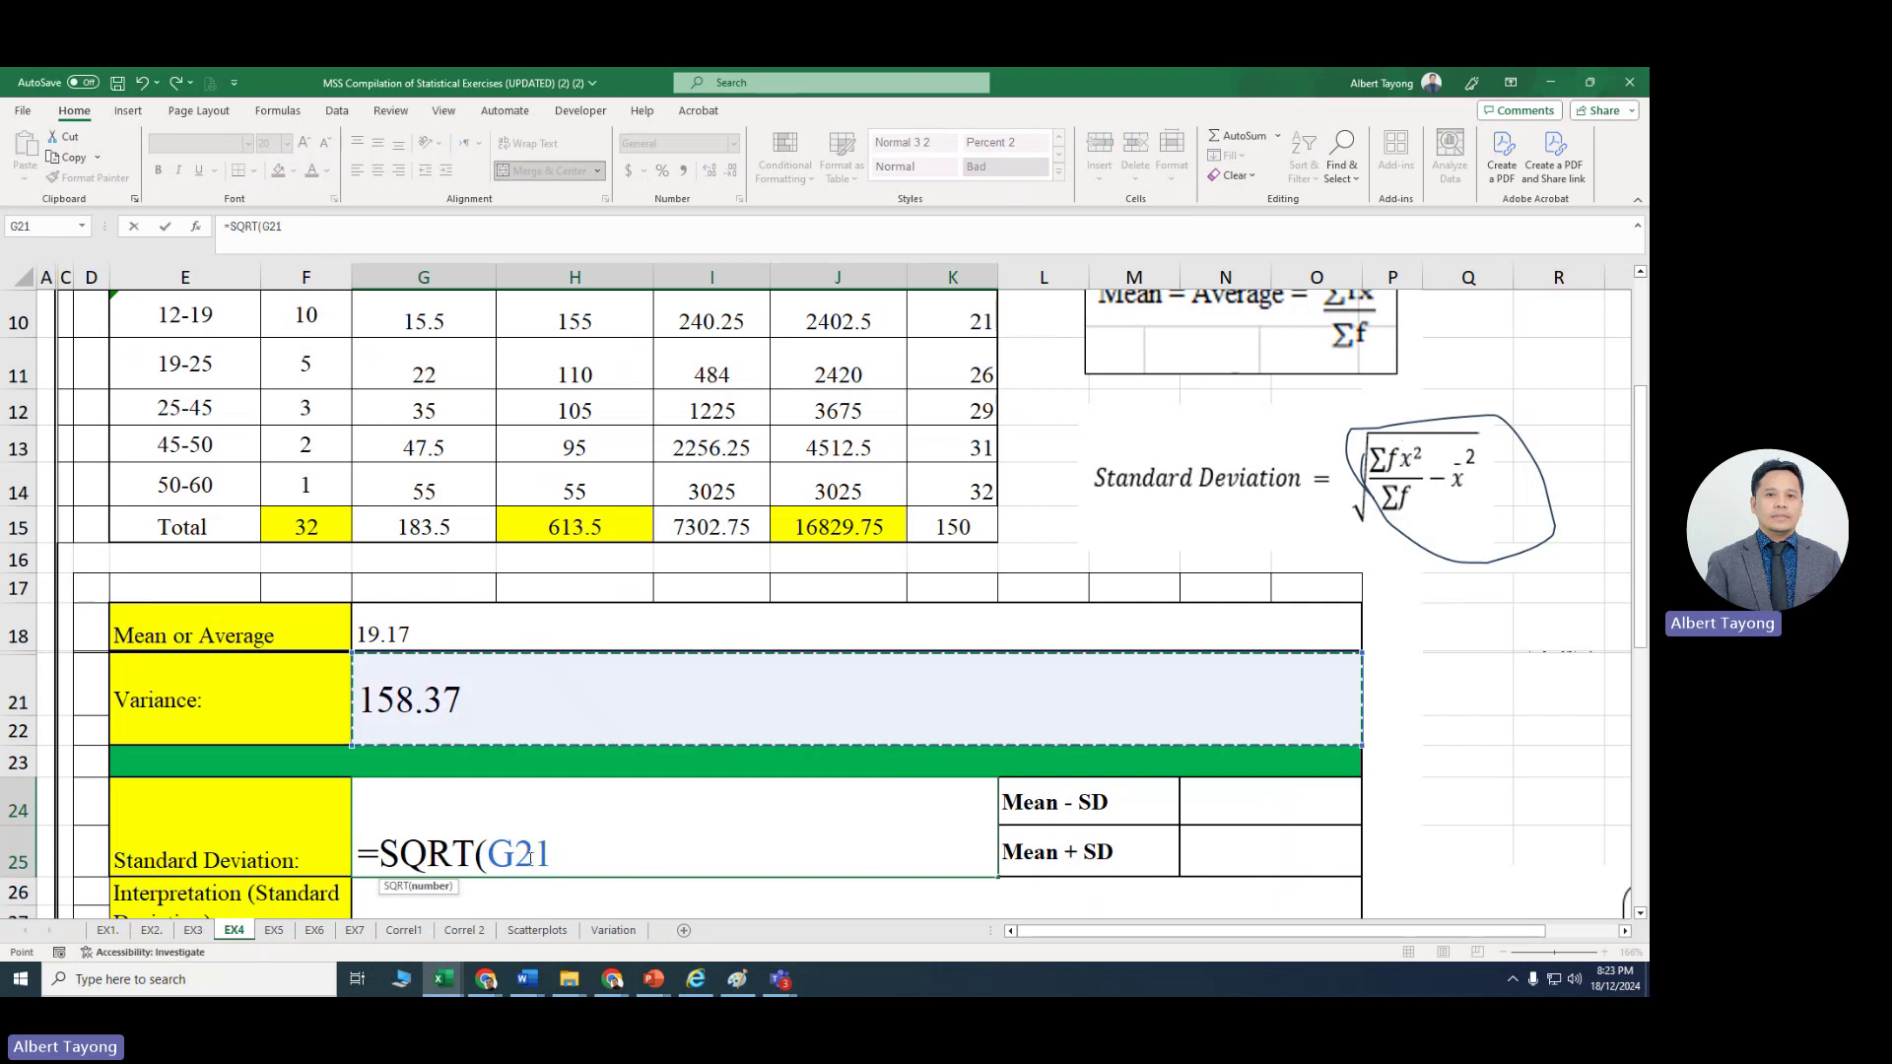
key("ctrl+Return")
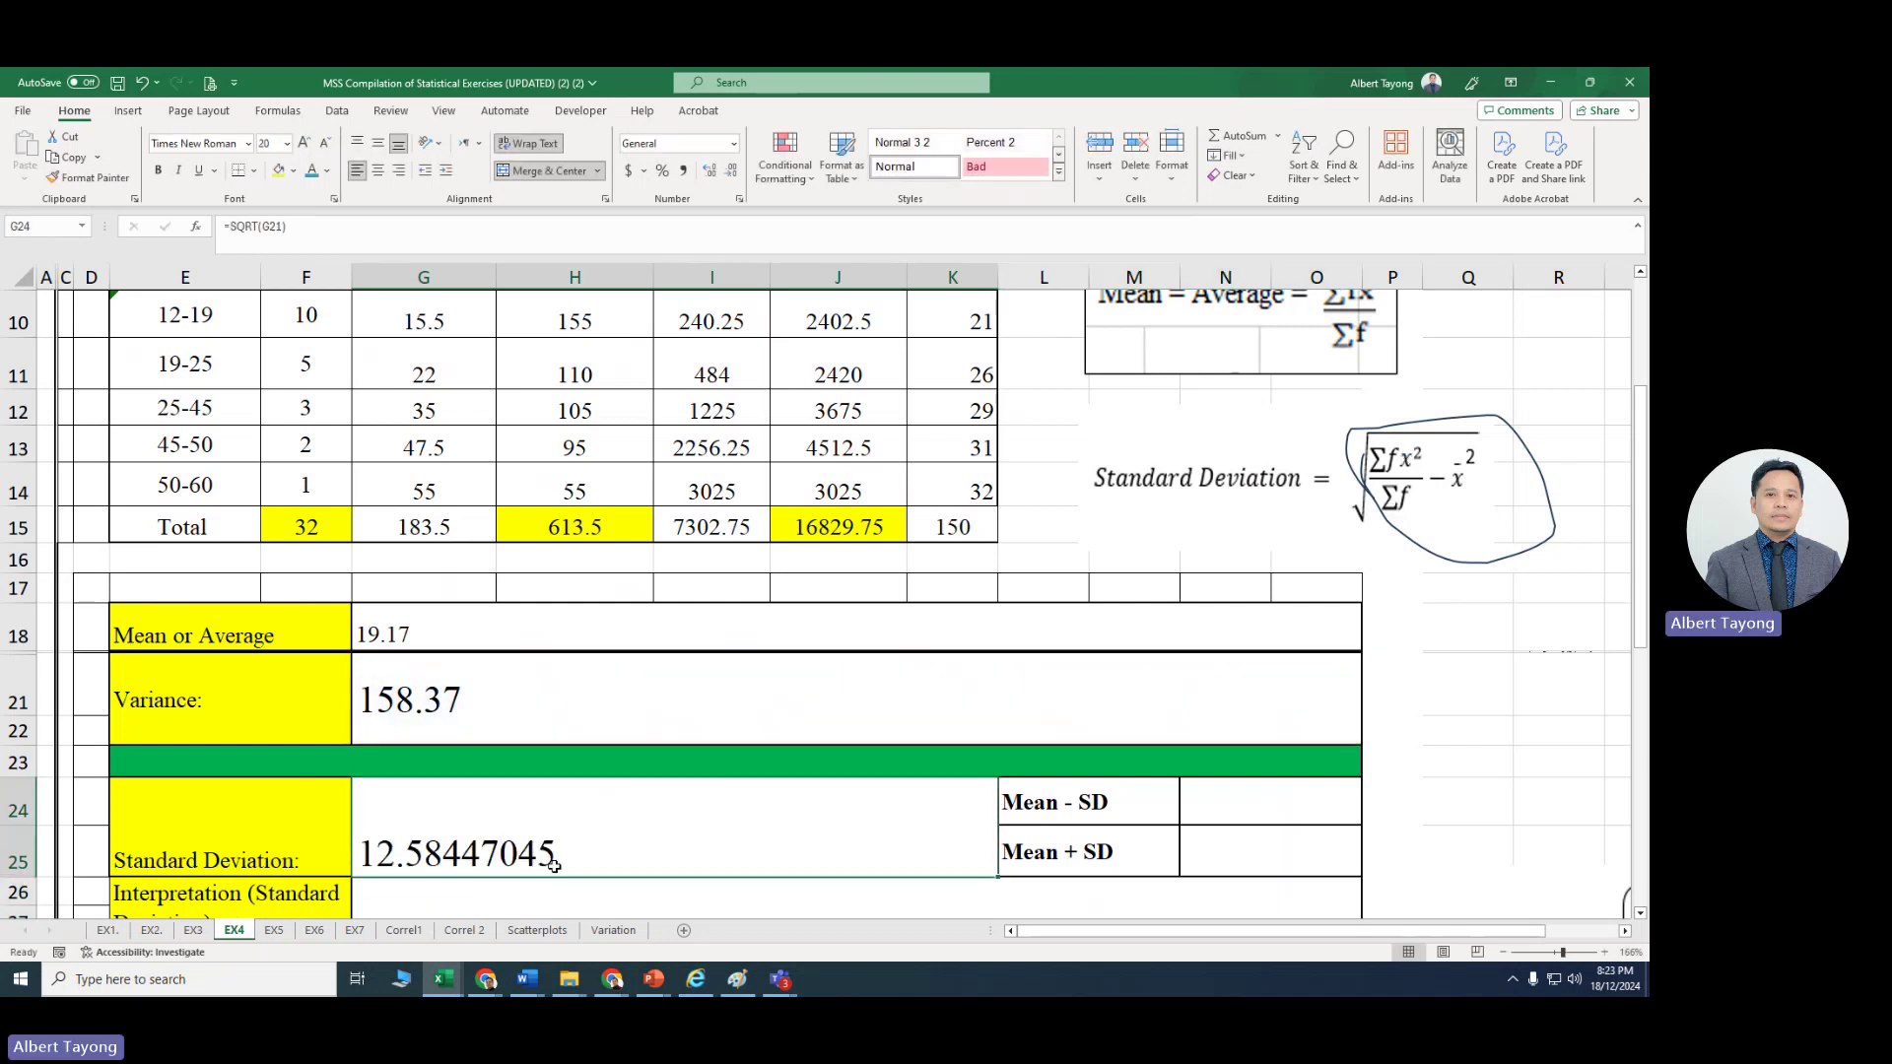
Step: Display the standard deviation in G24 with two decimal places
left_click(729, 172)
left_click(730, 172)
left_click(729, 171)
left_click(729, 171)
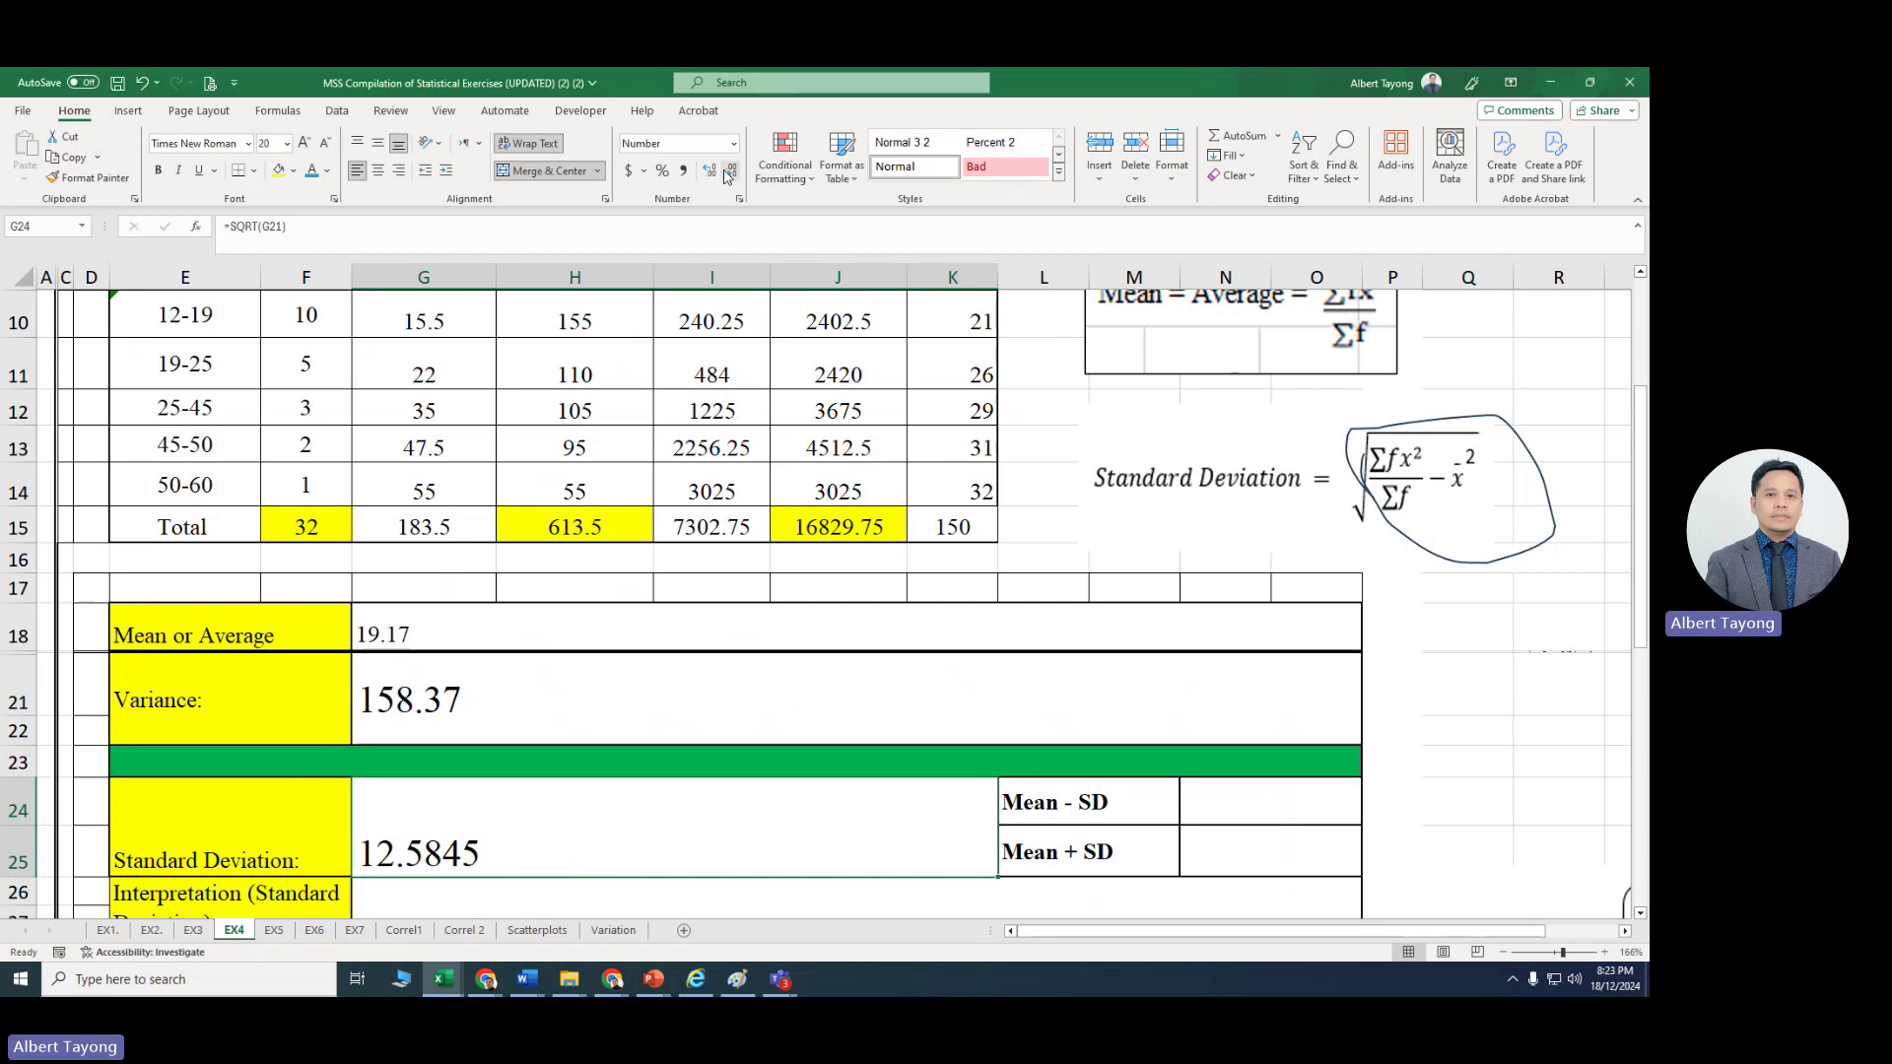
left_click(730, 171)
Step: Calculate Mean - SD in N24 by subtracting the standard deviation in G24 from the mean in G18
scroll(1464, 608, "down", 1)
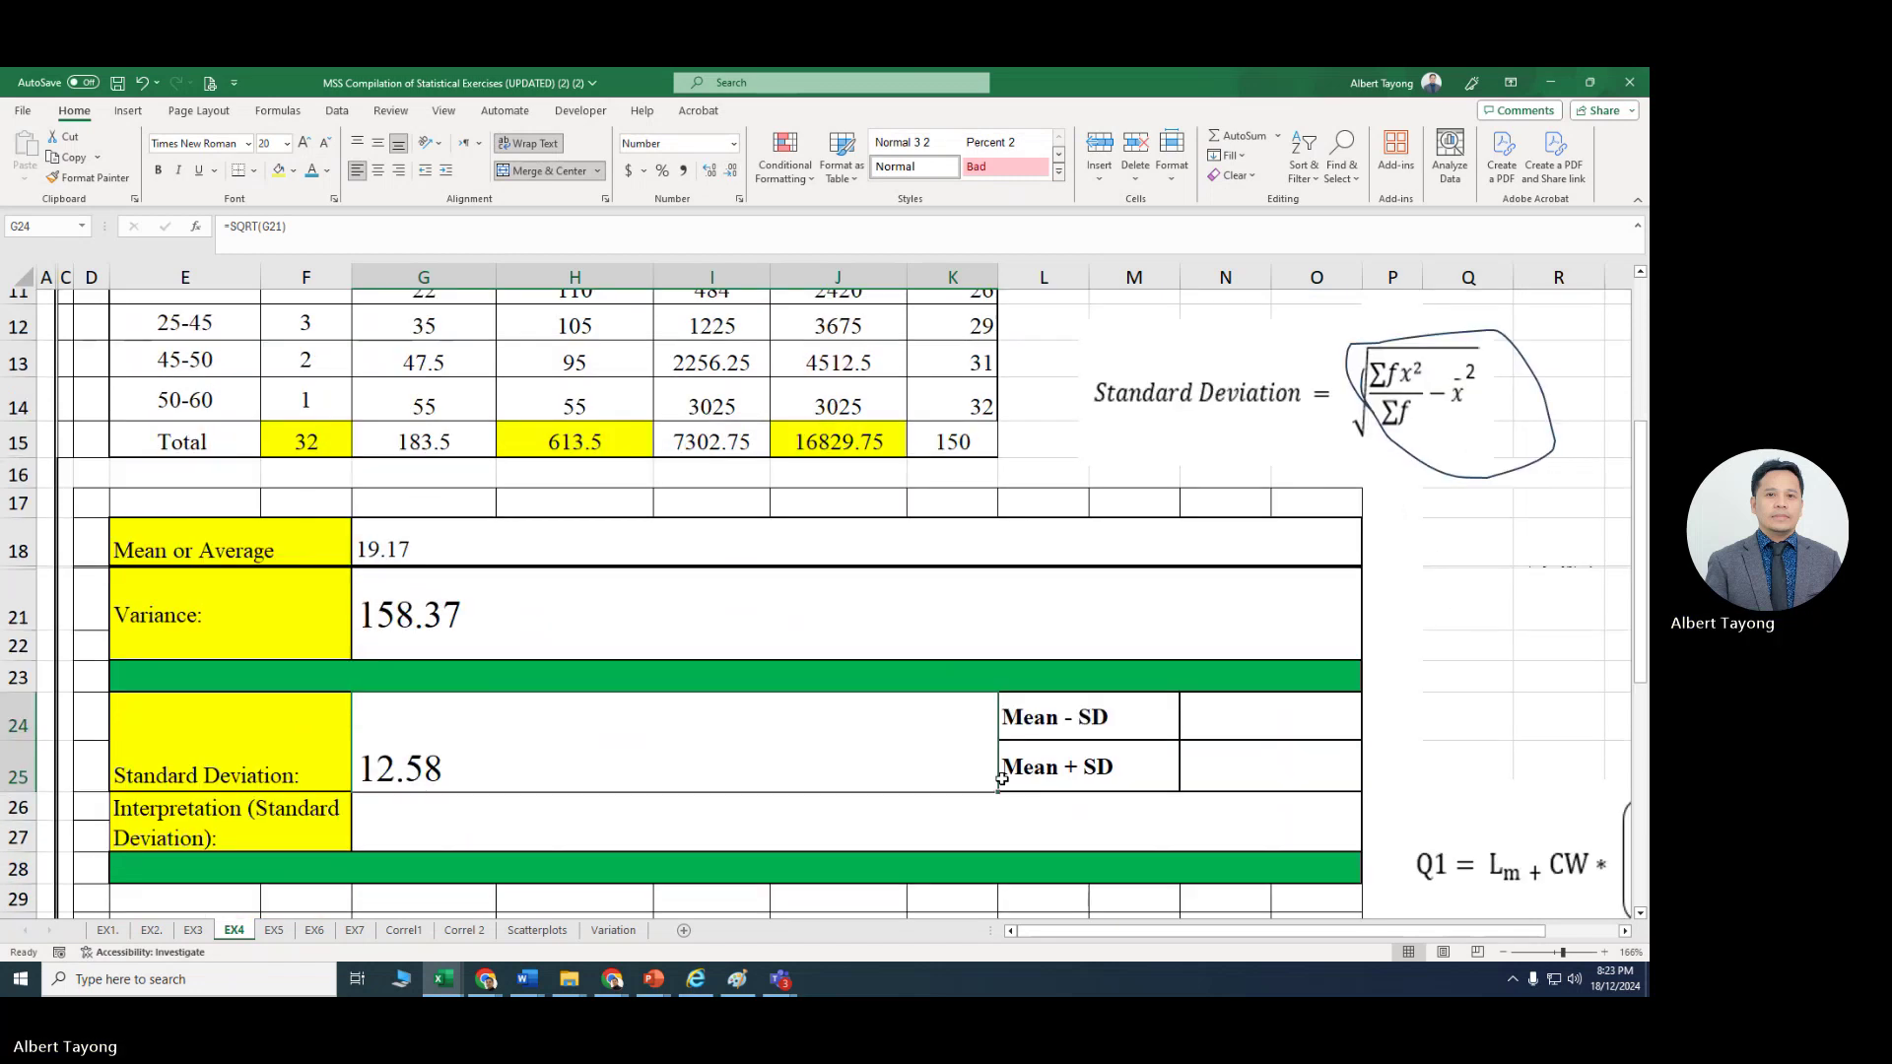
left_click(1096, 718)
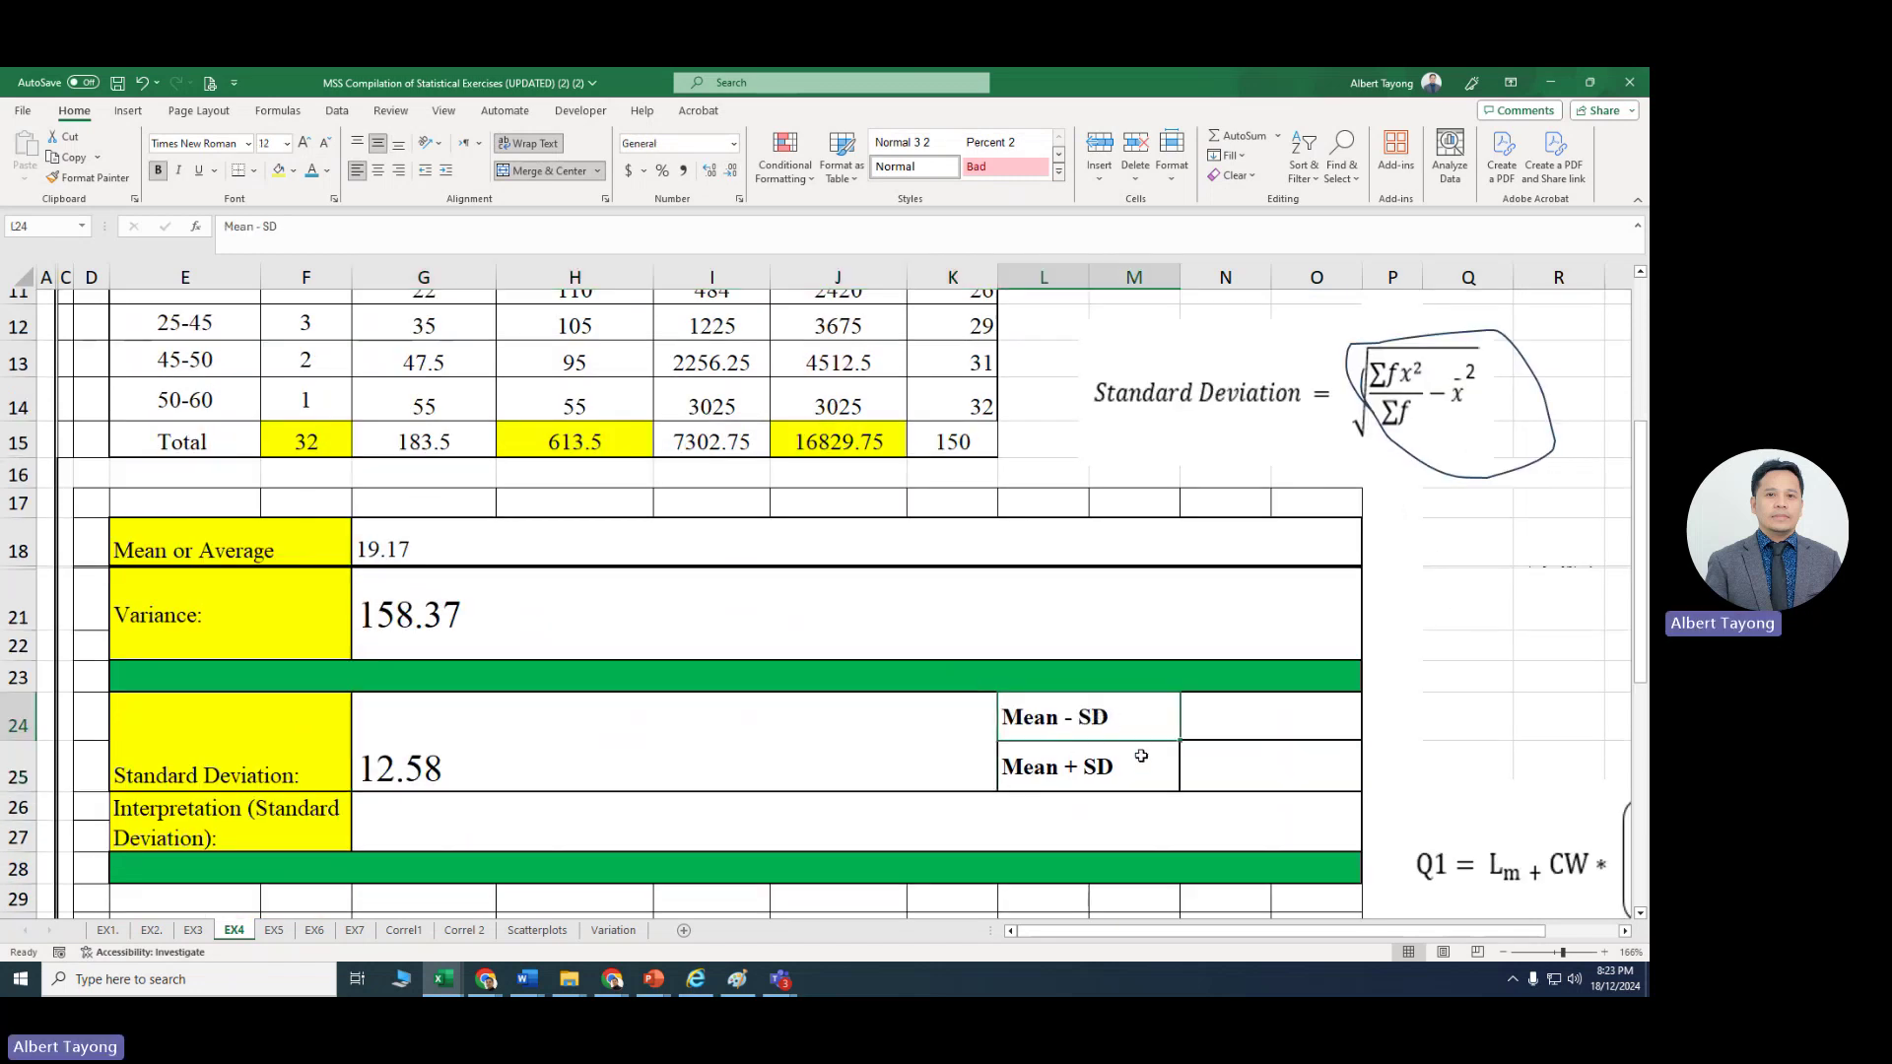
left_click(1271, 723)
type("=")
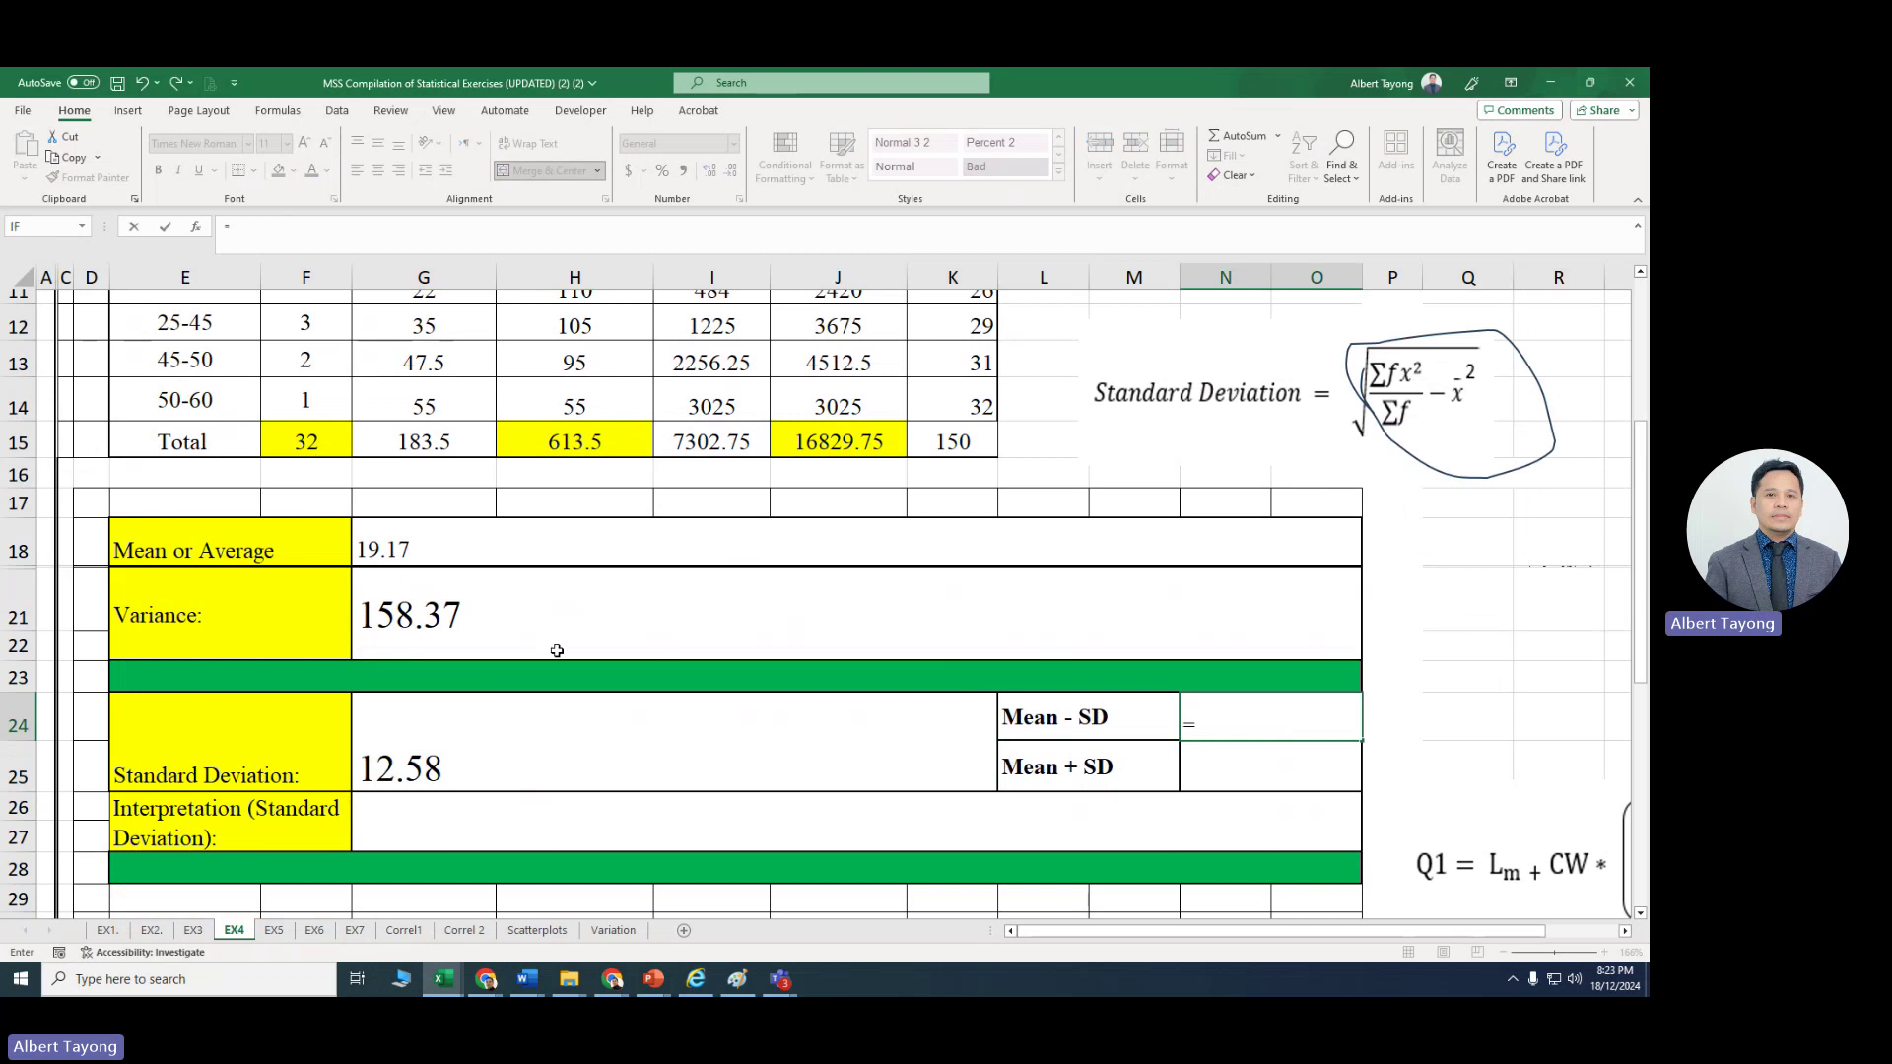
left_click(448, 525)
type("-")
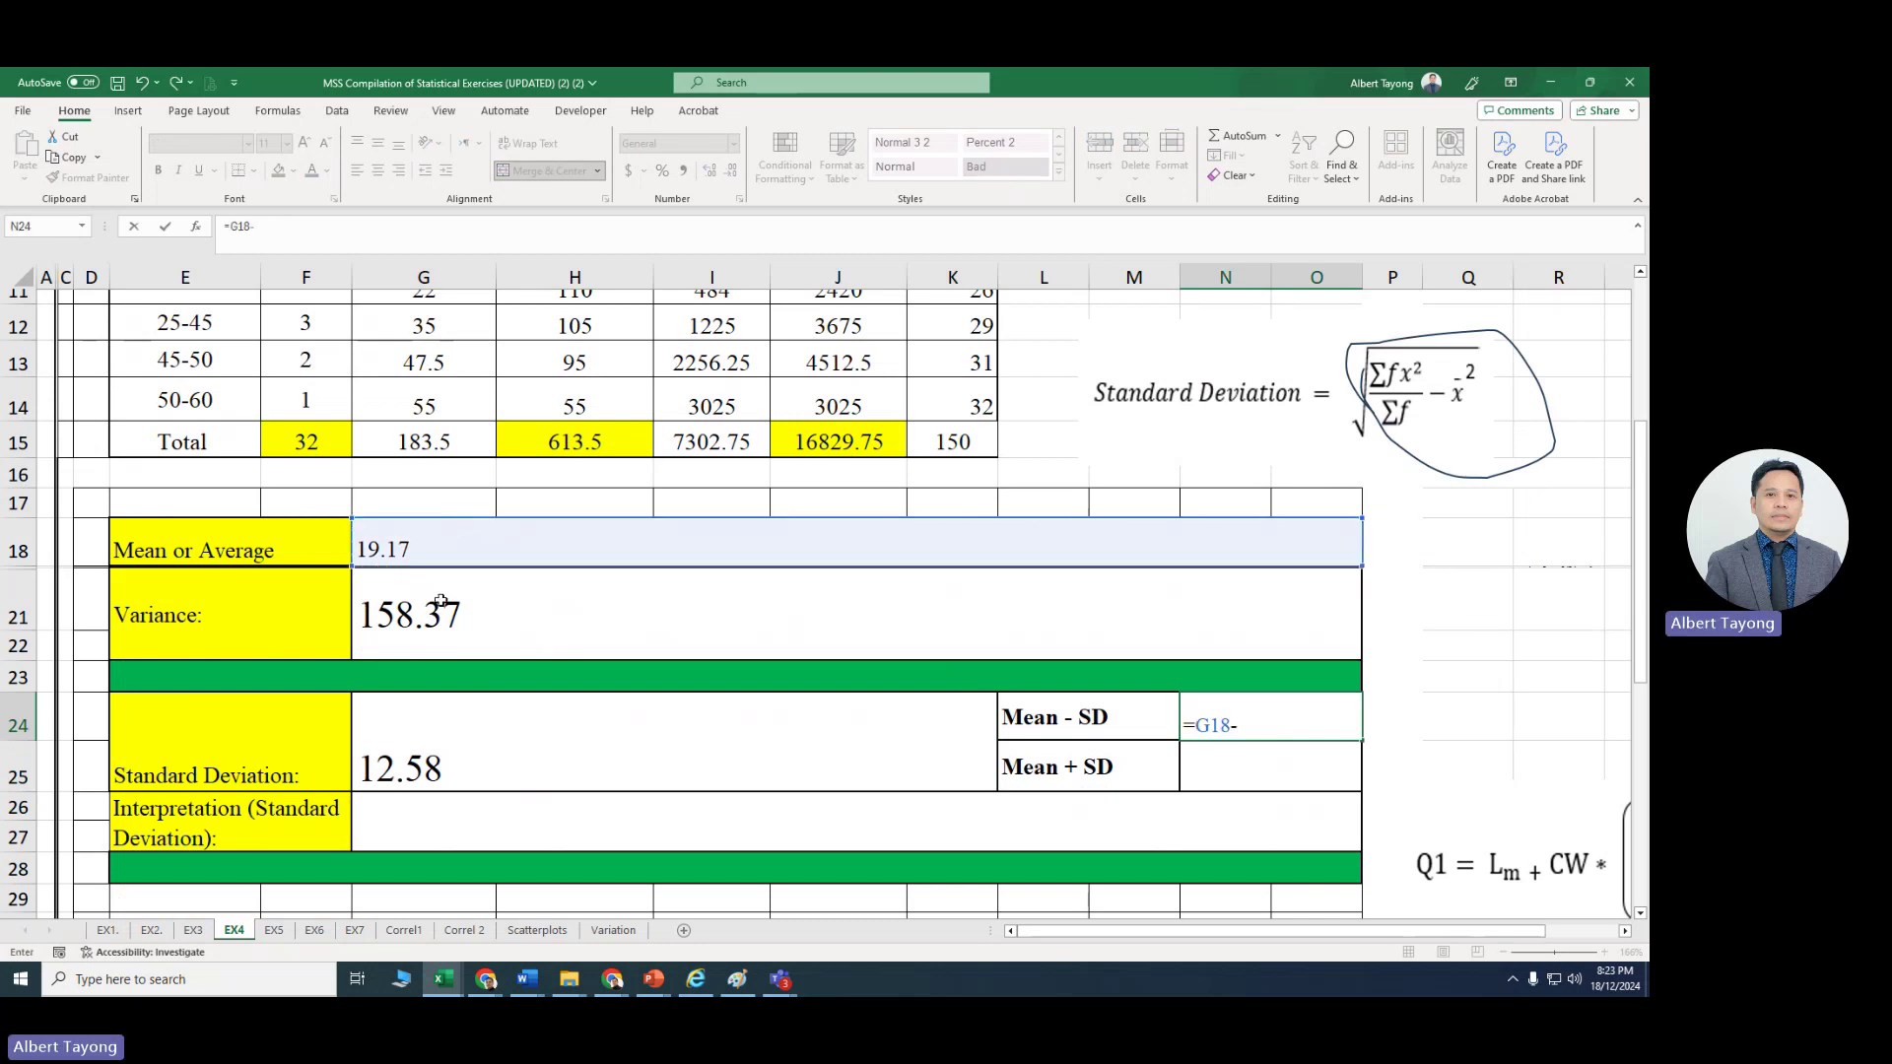
left_click(439, 749)
key("Return")
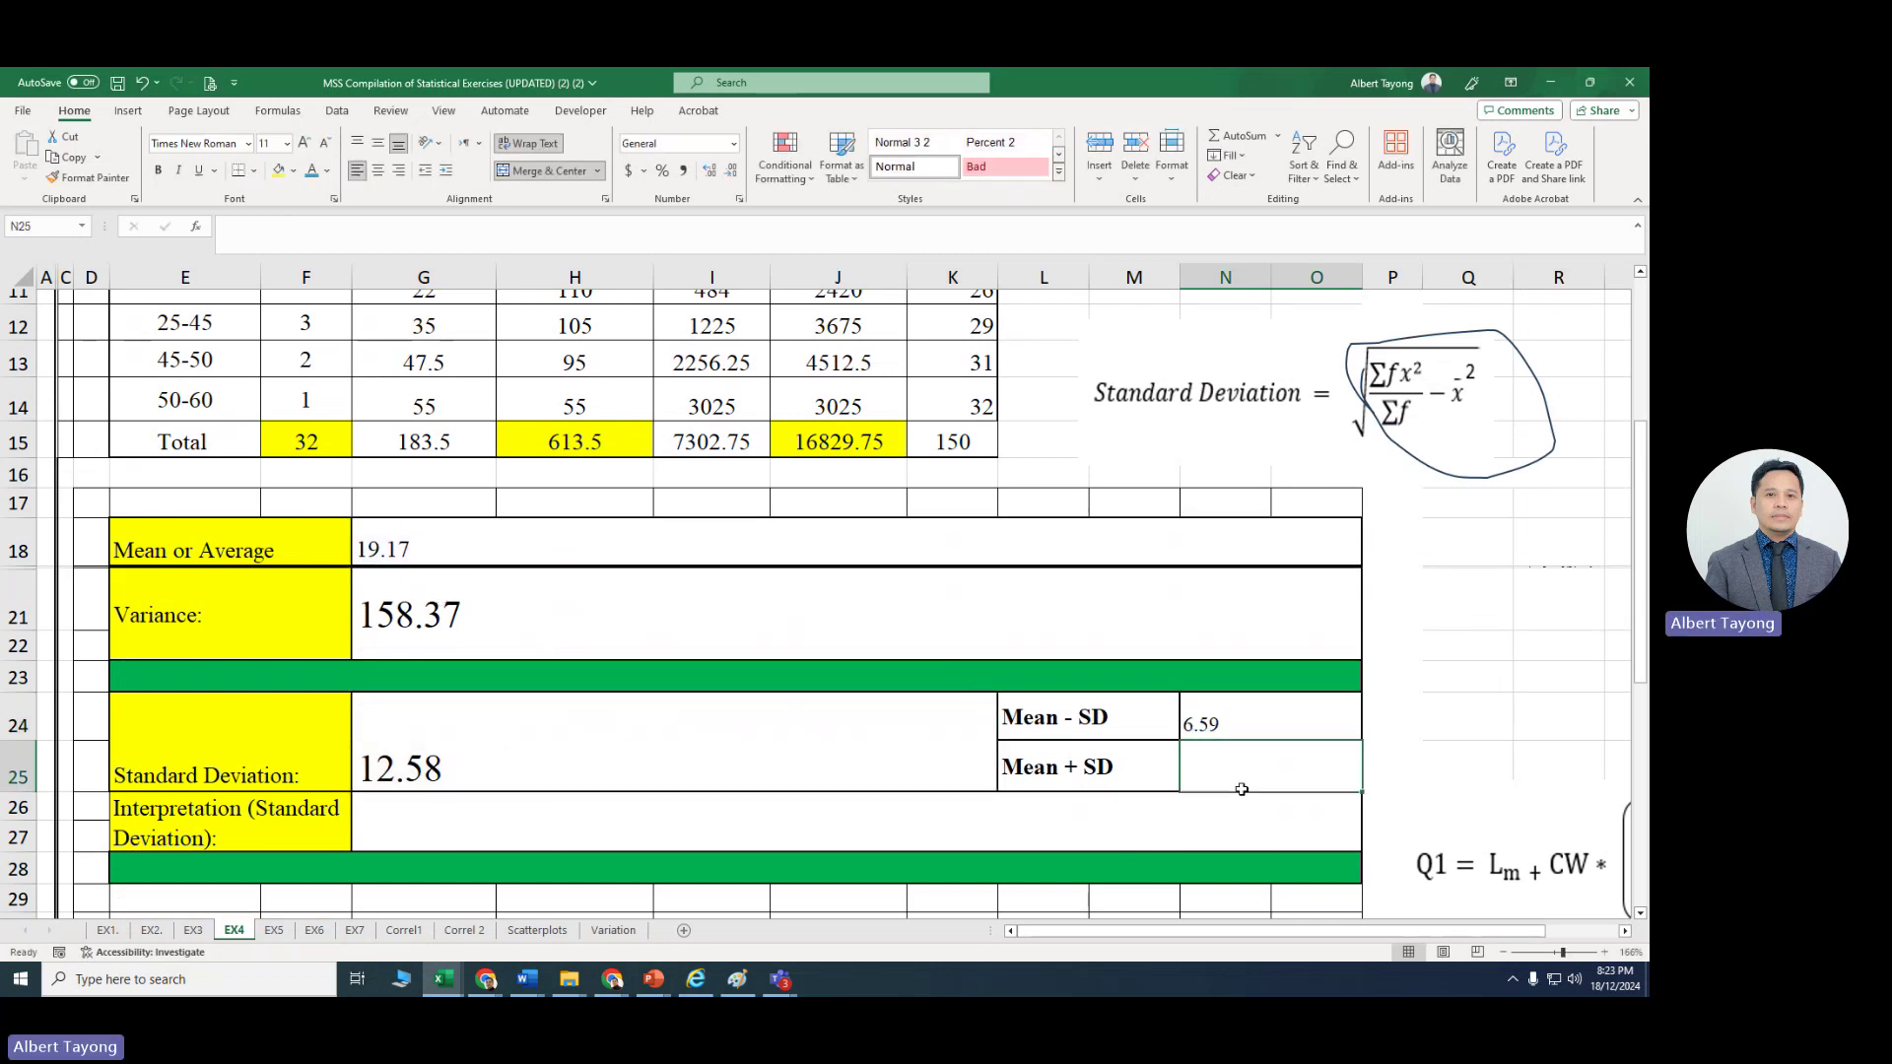
Step: Calculate Mean + SD in N25 by adding the standard deviation in G24 to the mean in G18
double_click(1243, 772)
type("=")
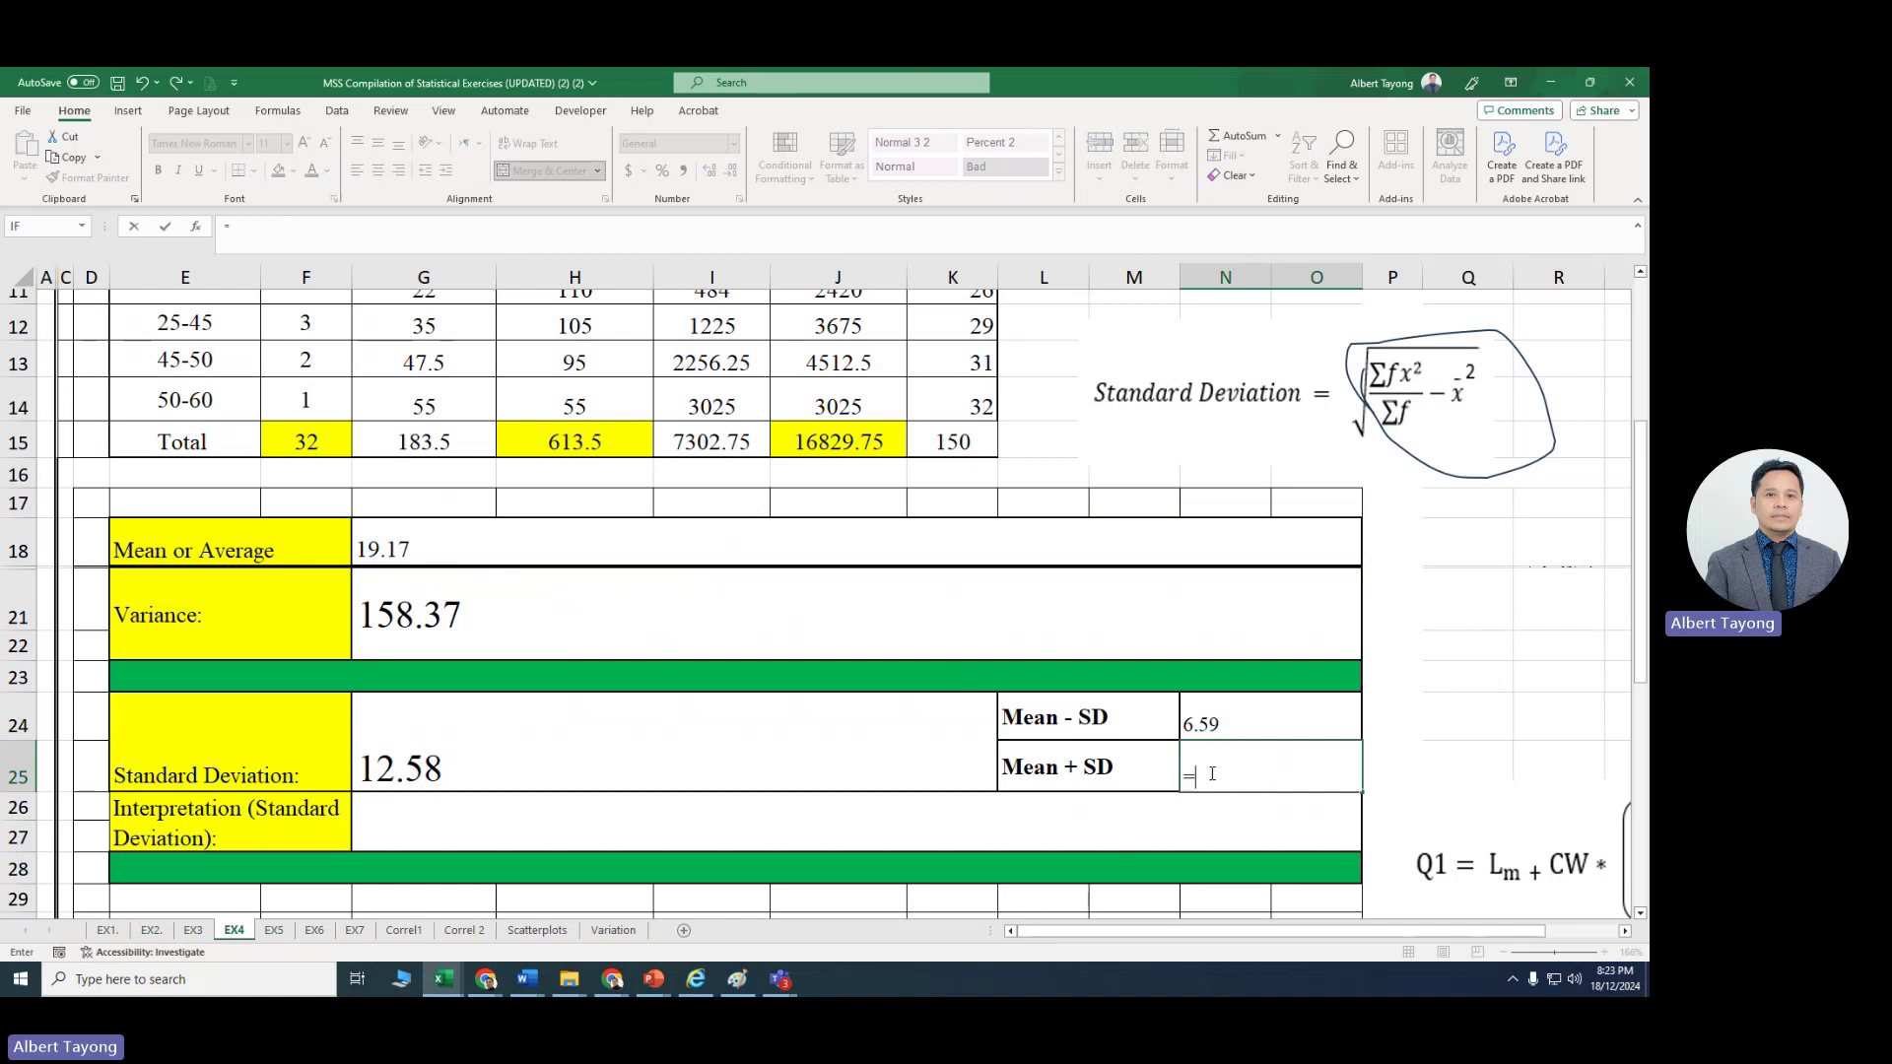
left_click(408, 542)
type("+")
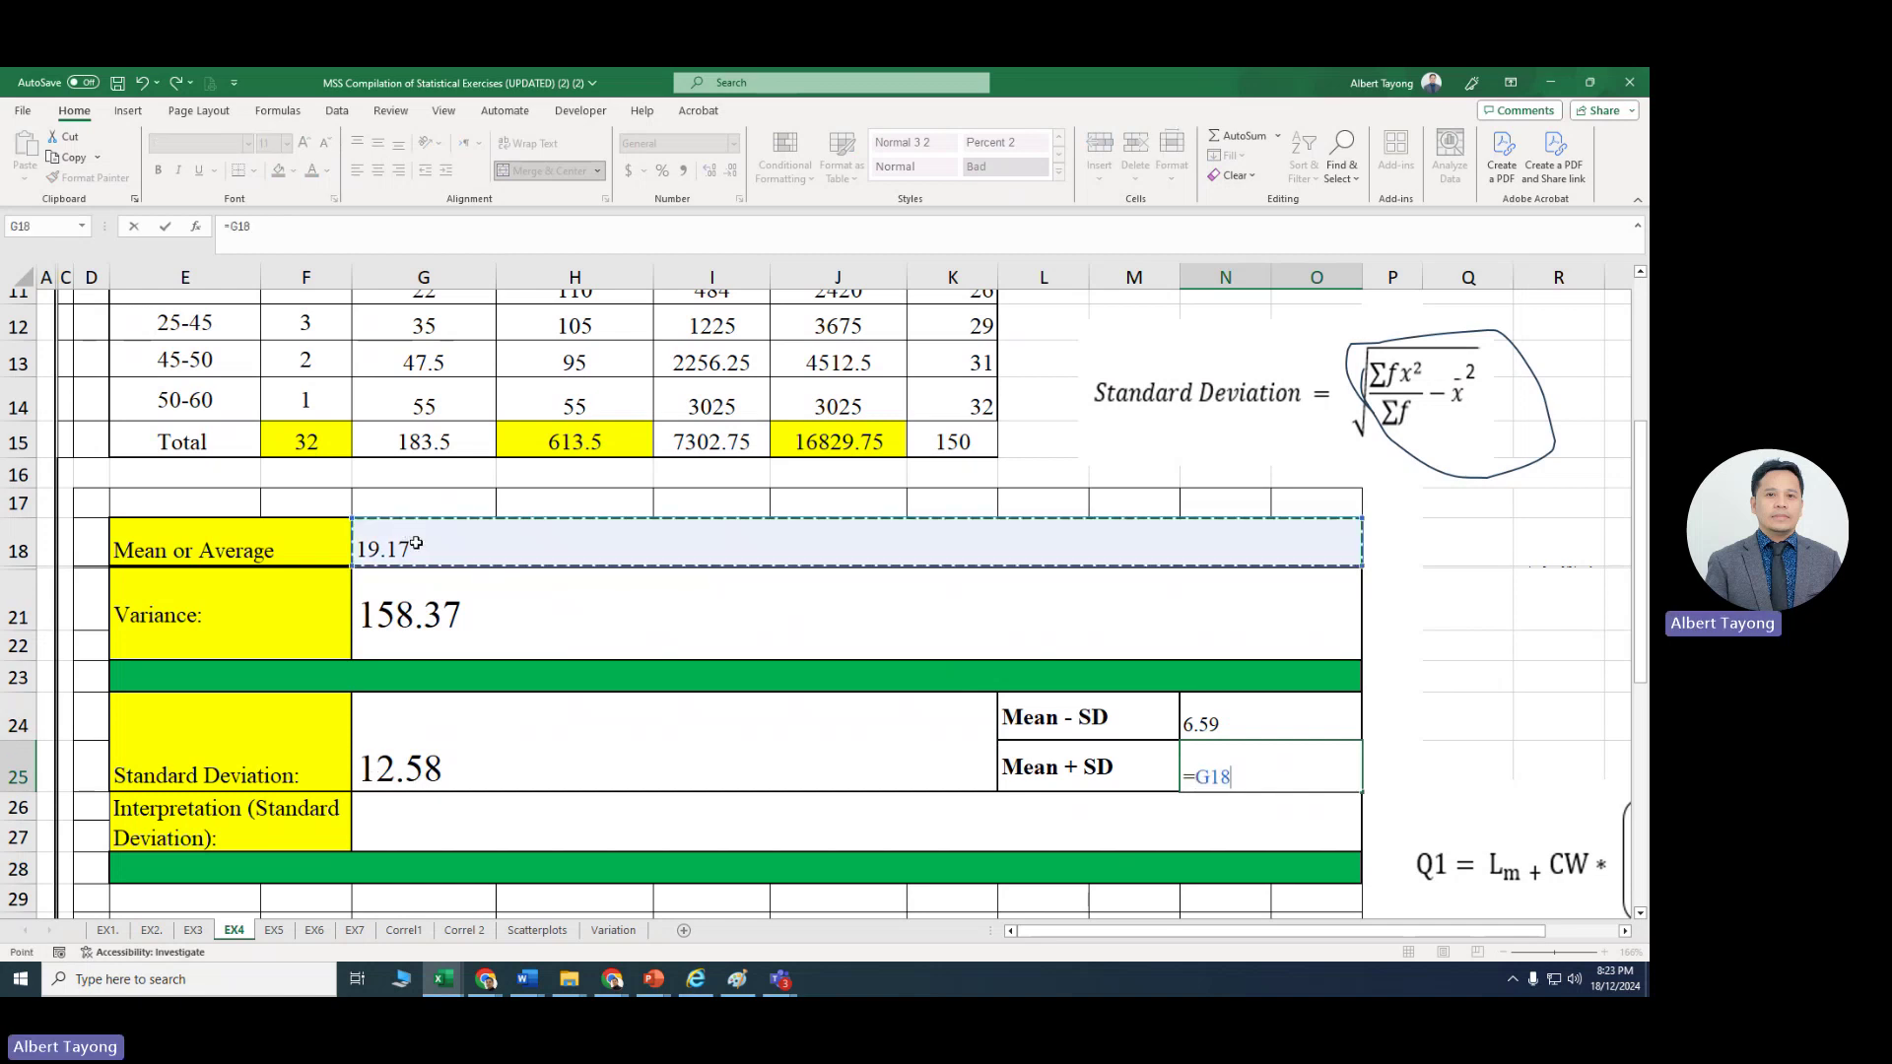
left_click(461, 764)
key("Return")
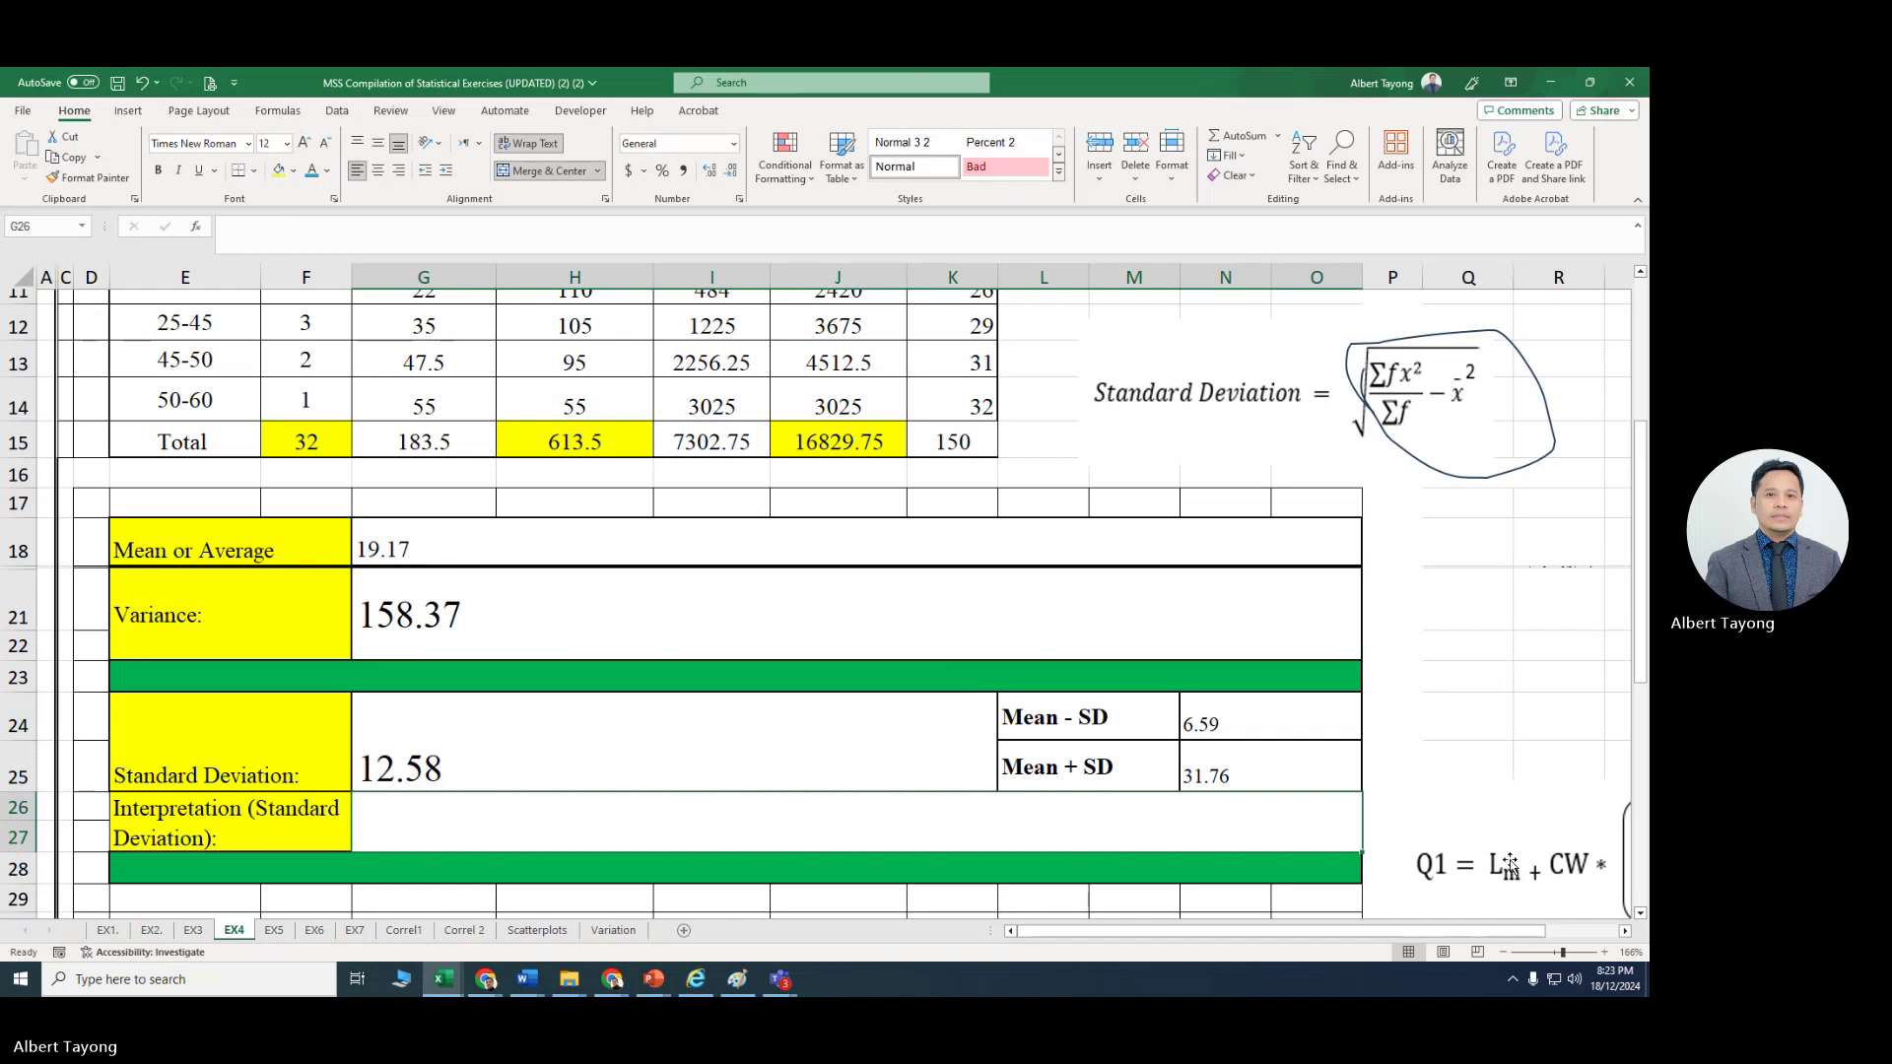
left_click(398, 731)
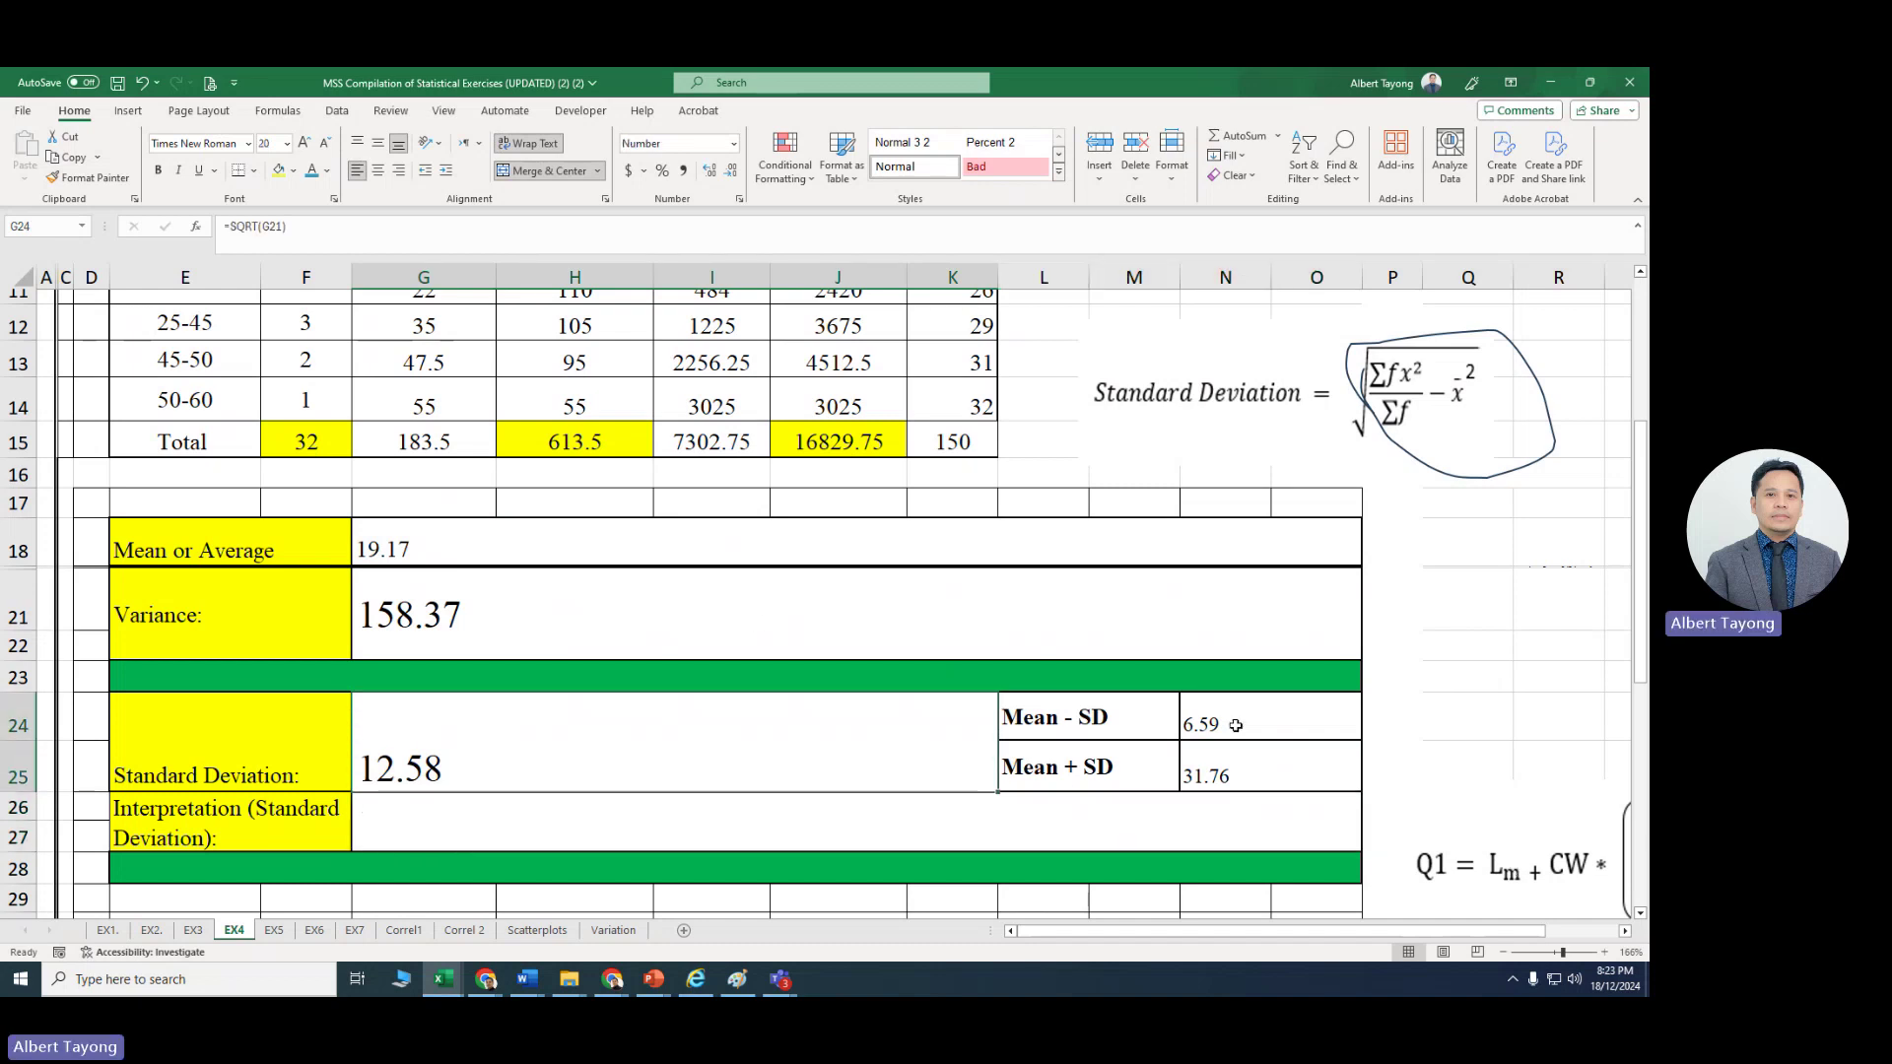
scroll(1132, 726, "down", 1)
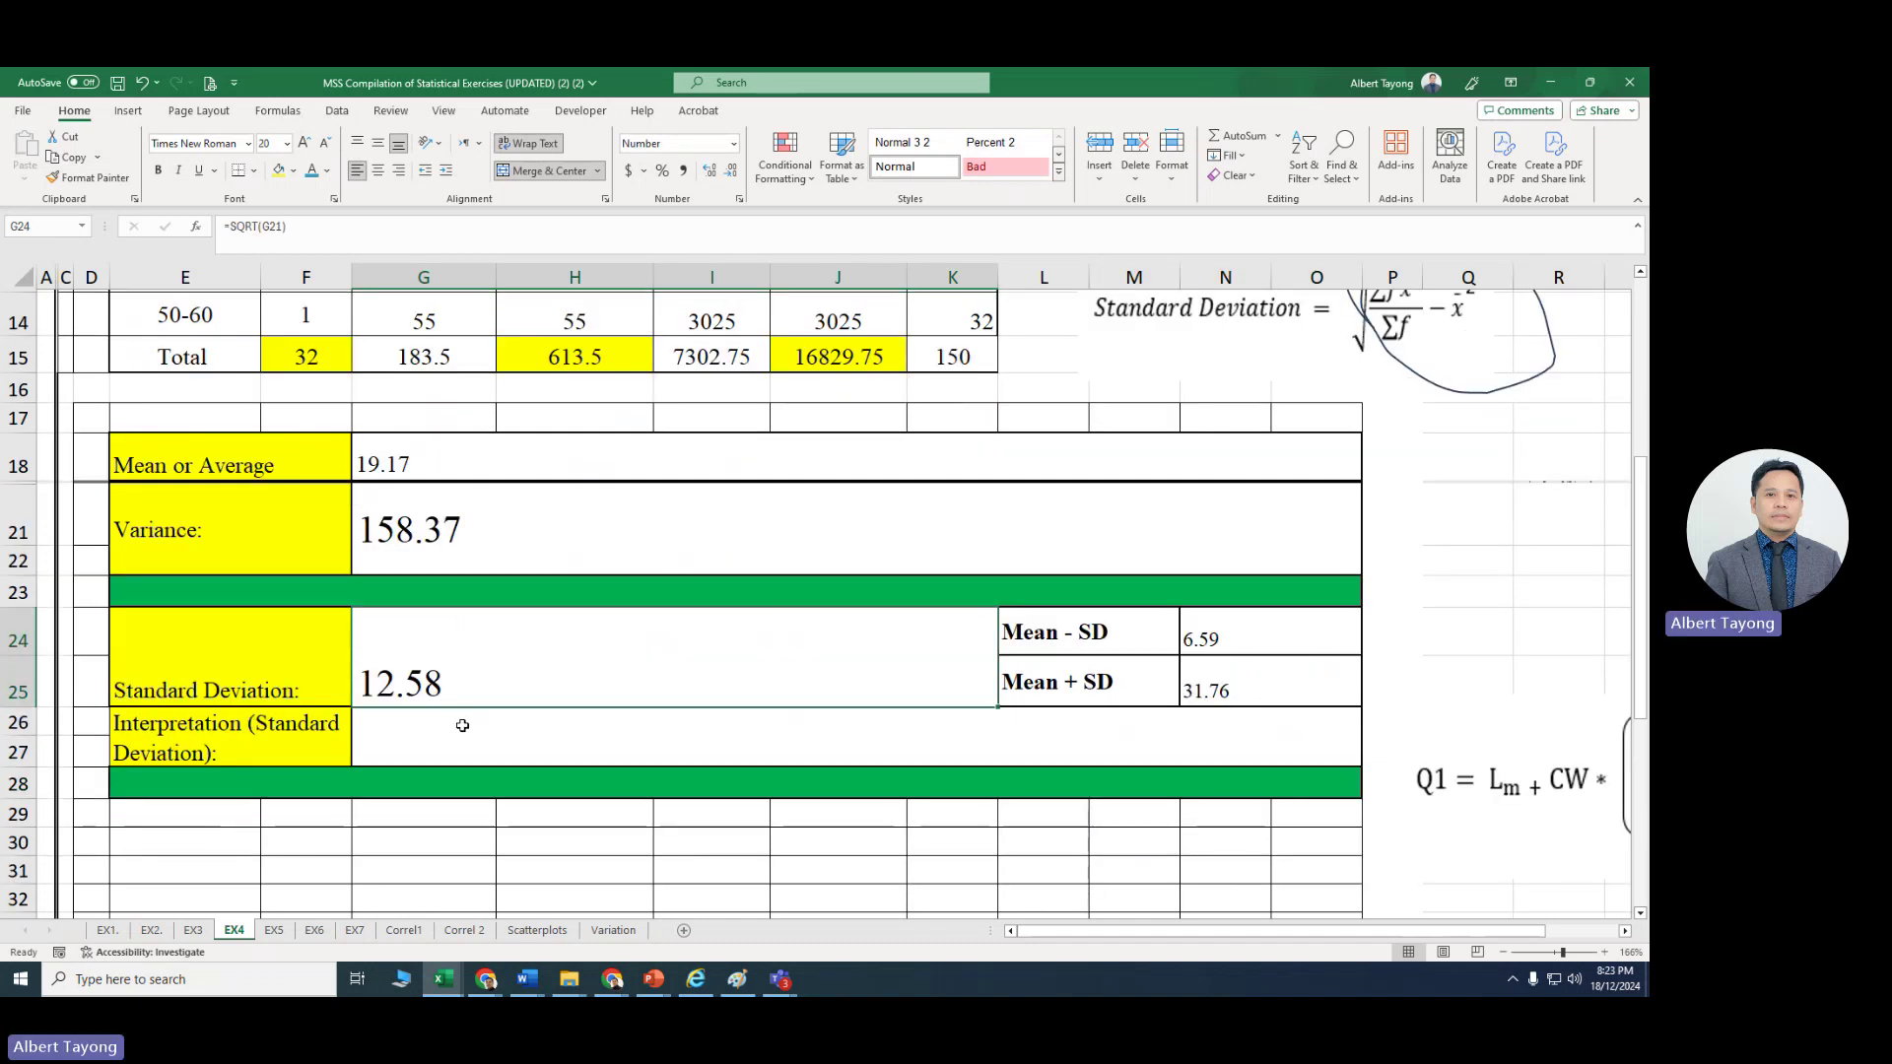
scroll(456, 720, "up", 1)
scroll(490, 718, "down", 1)
scroll(486, 718, "up", 3)
scroll(487, 719, "down", 3)
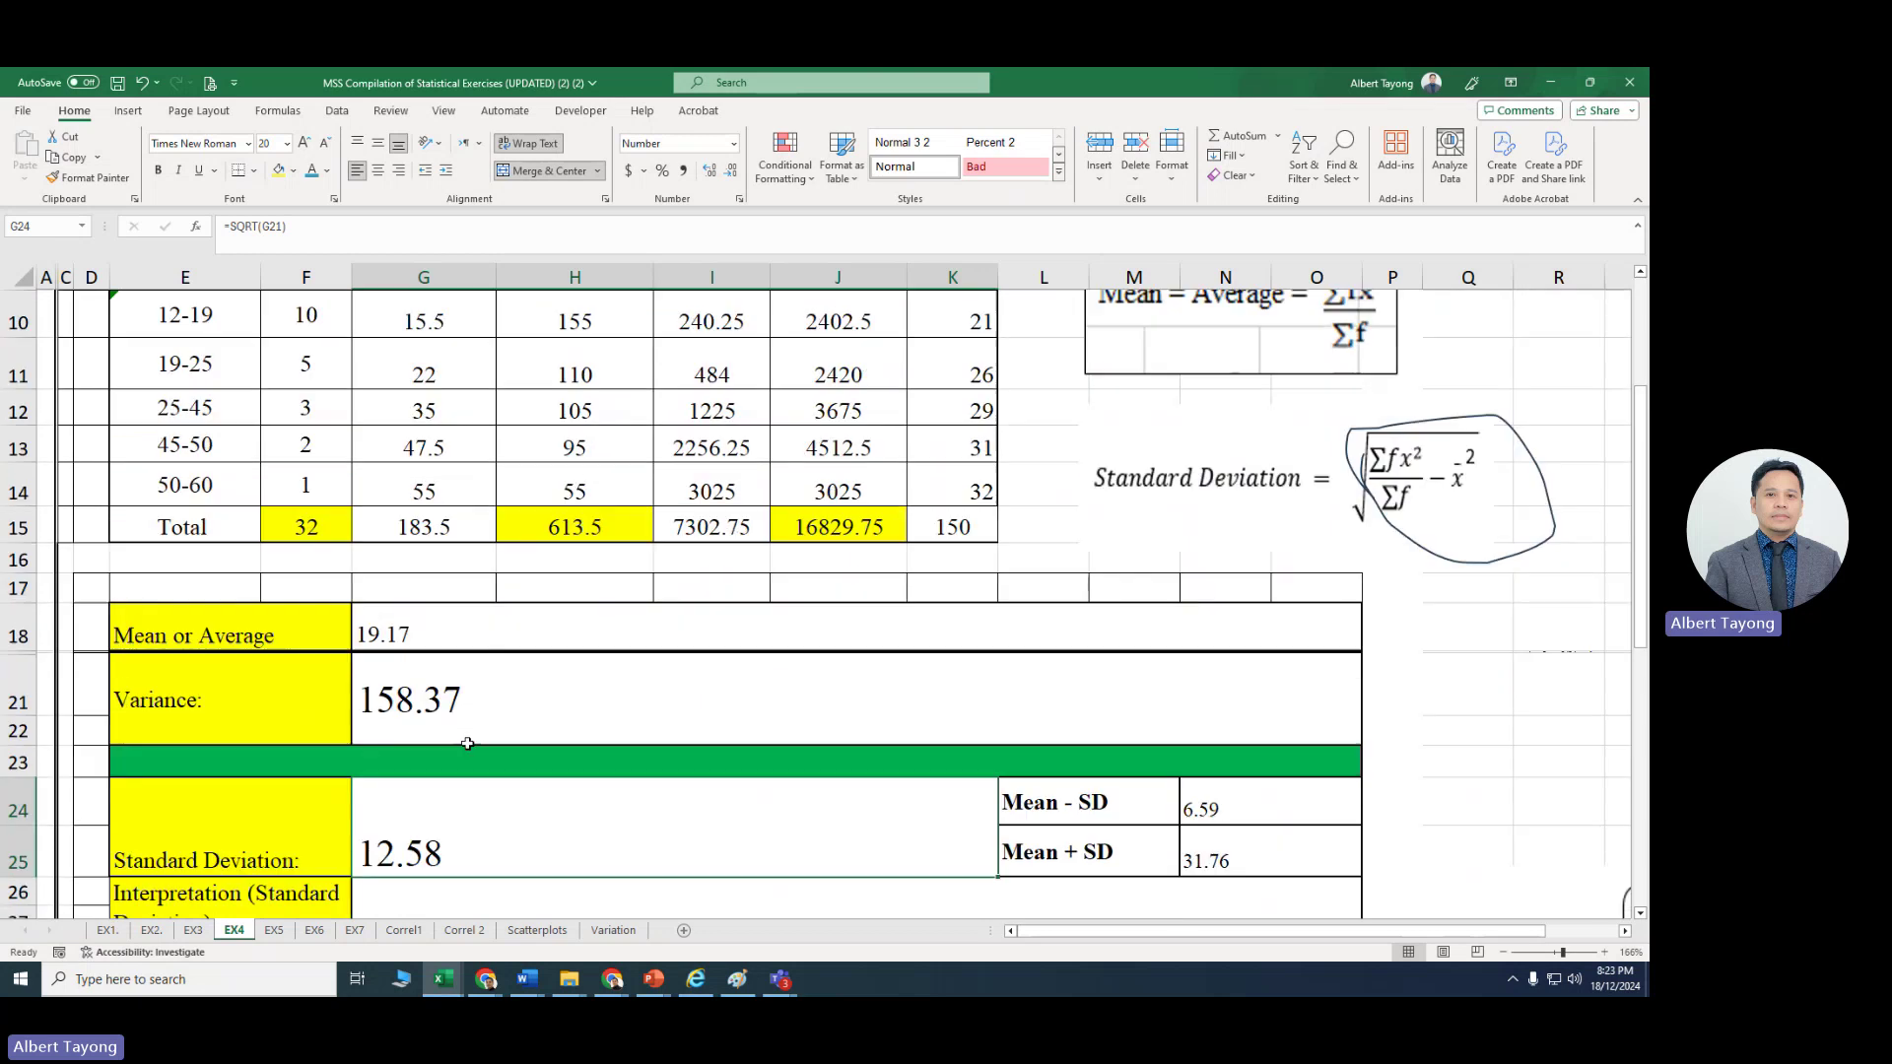
Step: Set the Interpretation (Standard Deviation) cell G26 to font size 22
scroll(570, 838, "down", 1)
left_click(409, 729)
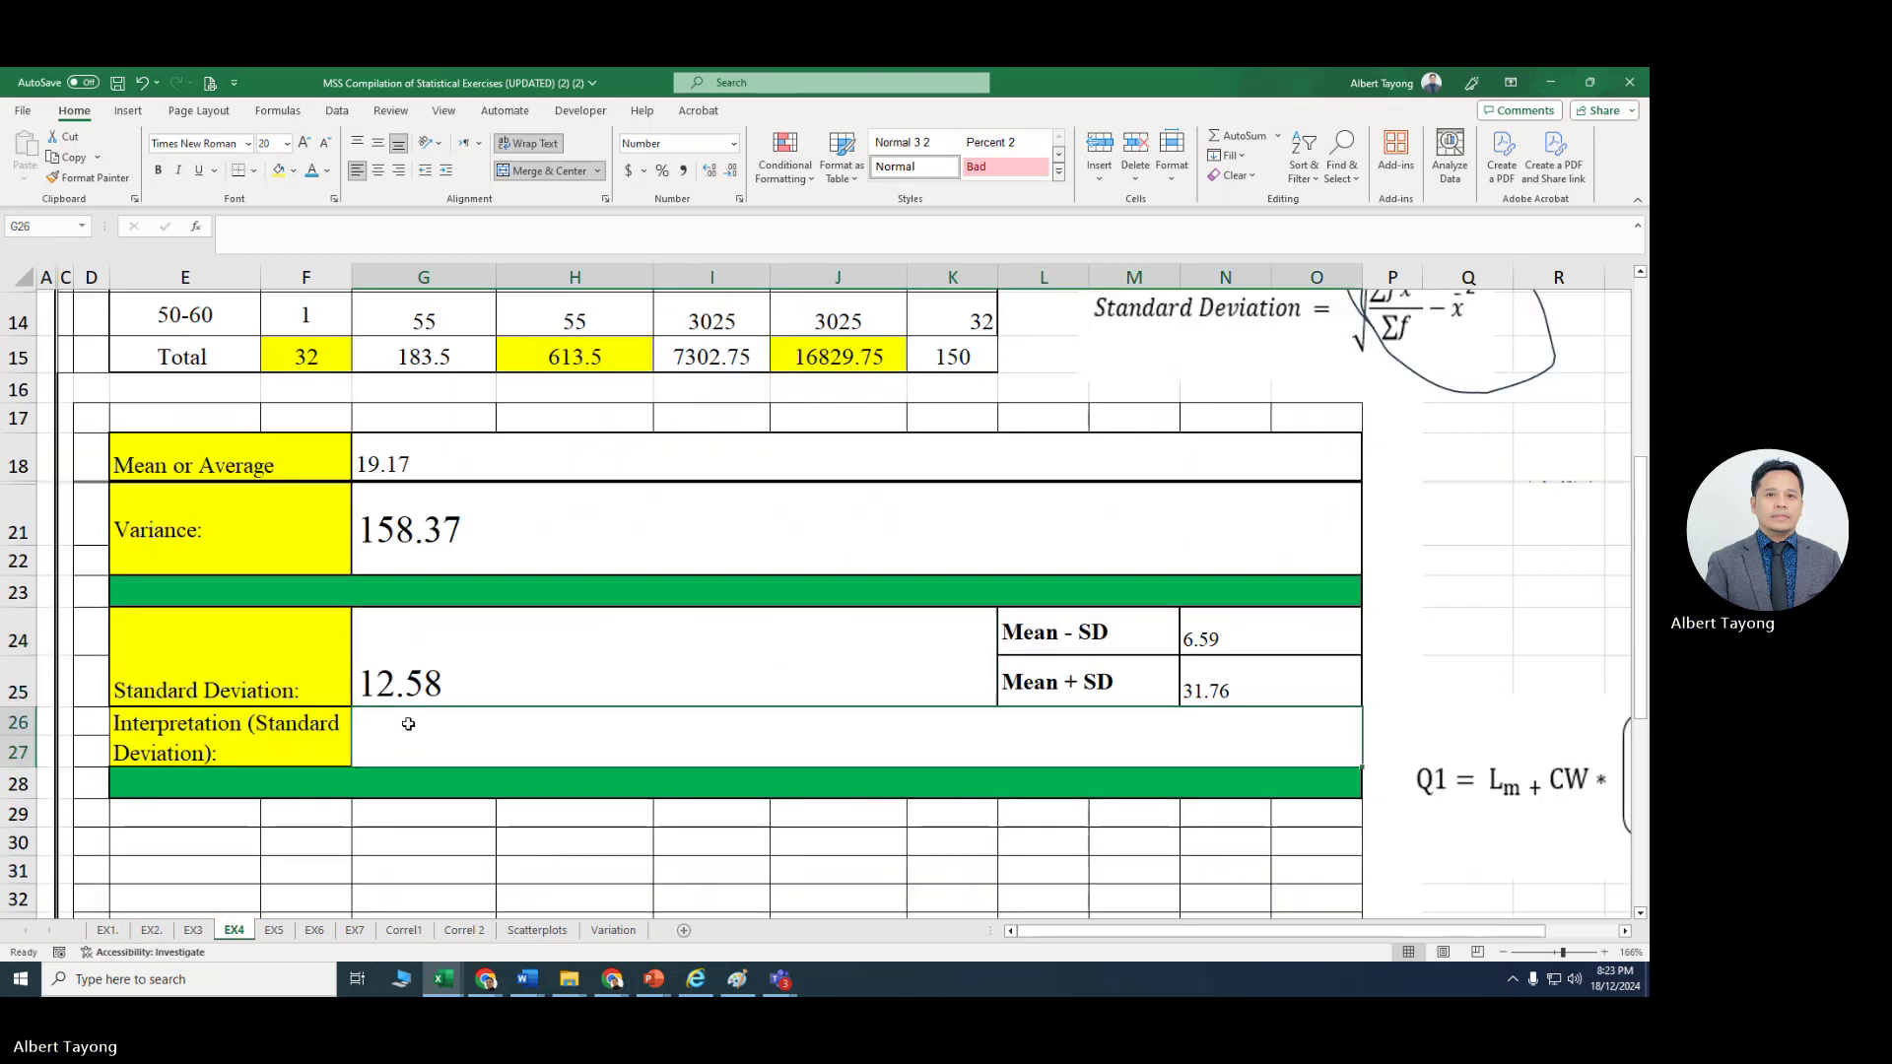
left_click(287, 143)
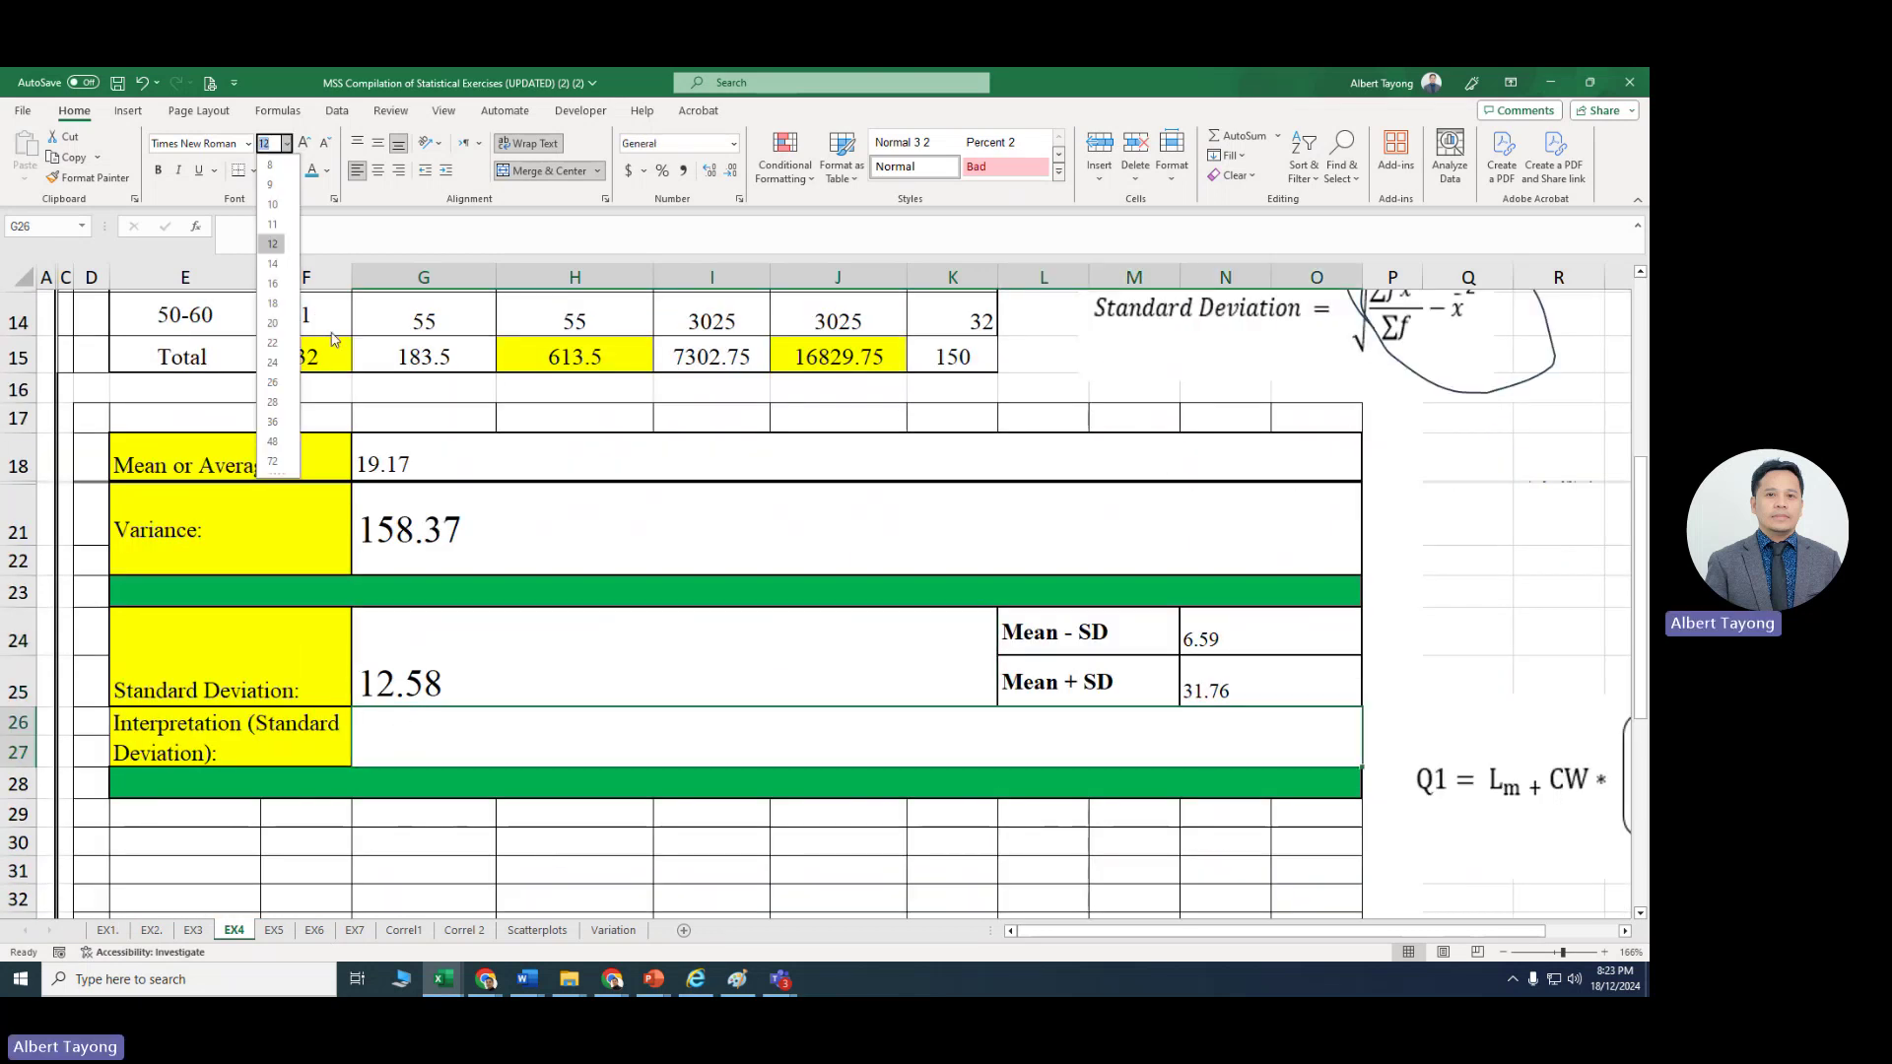
left_click(271, 366)
Step: Begin the standard deviation interpretation in G26 with the words "The large proportion of"
type("THE")
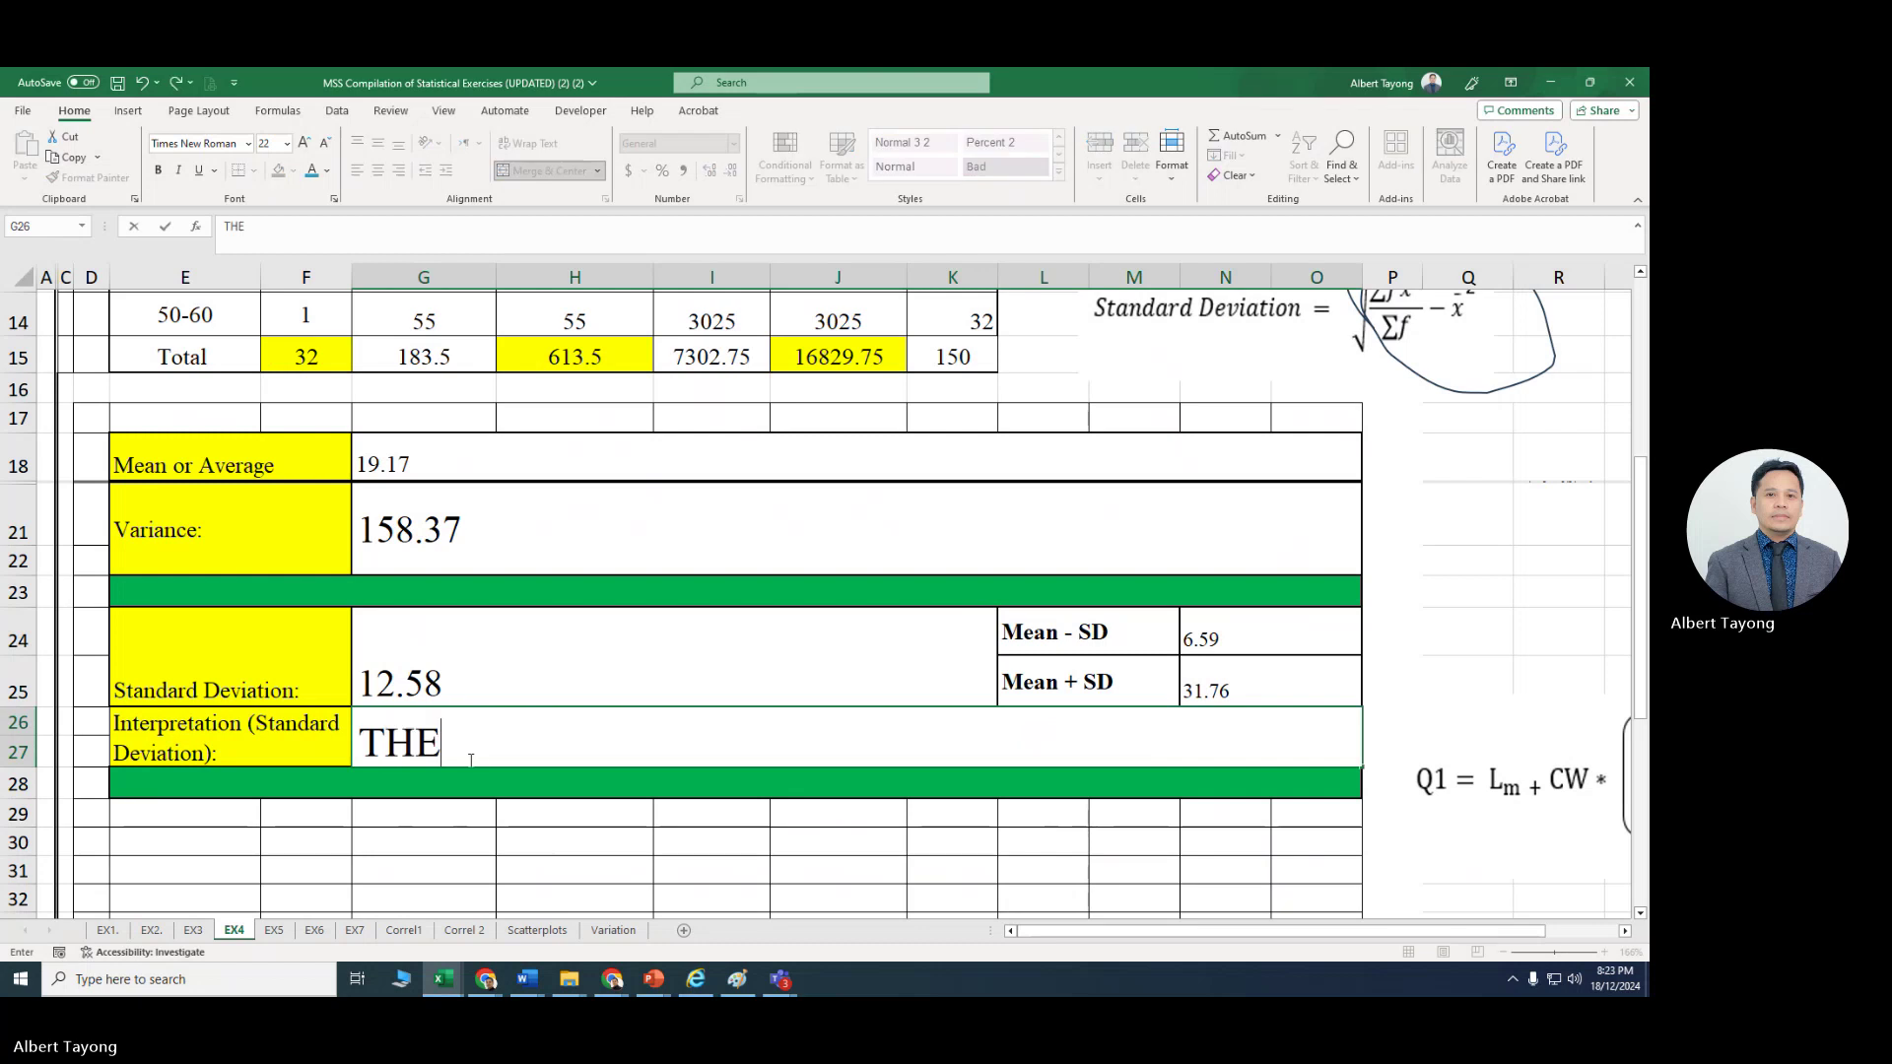
key("BackSpace")
key("BackSpace")
type("hwe")
key("BackSpace")
key("BackSpace")
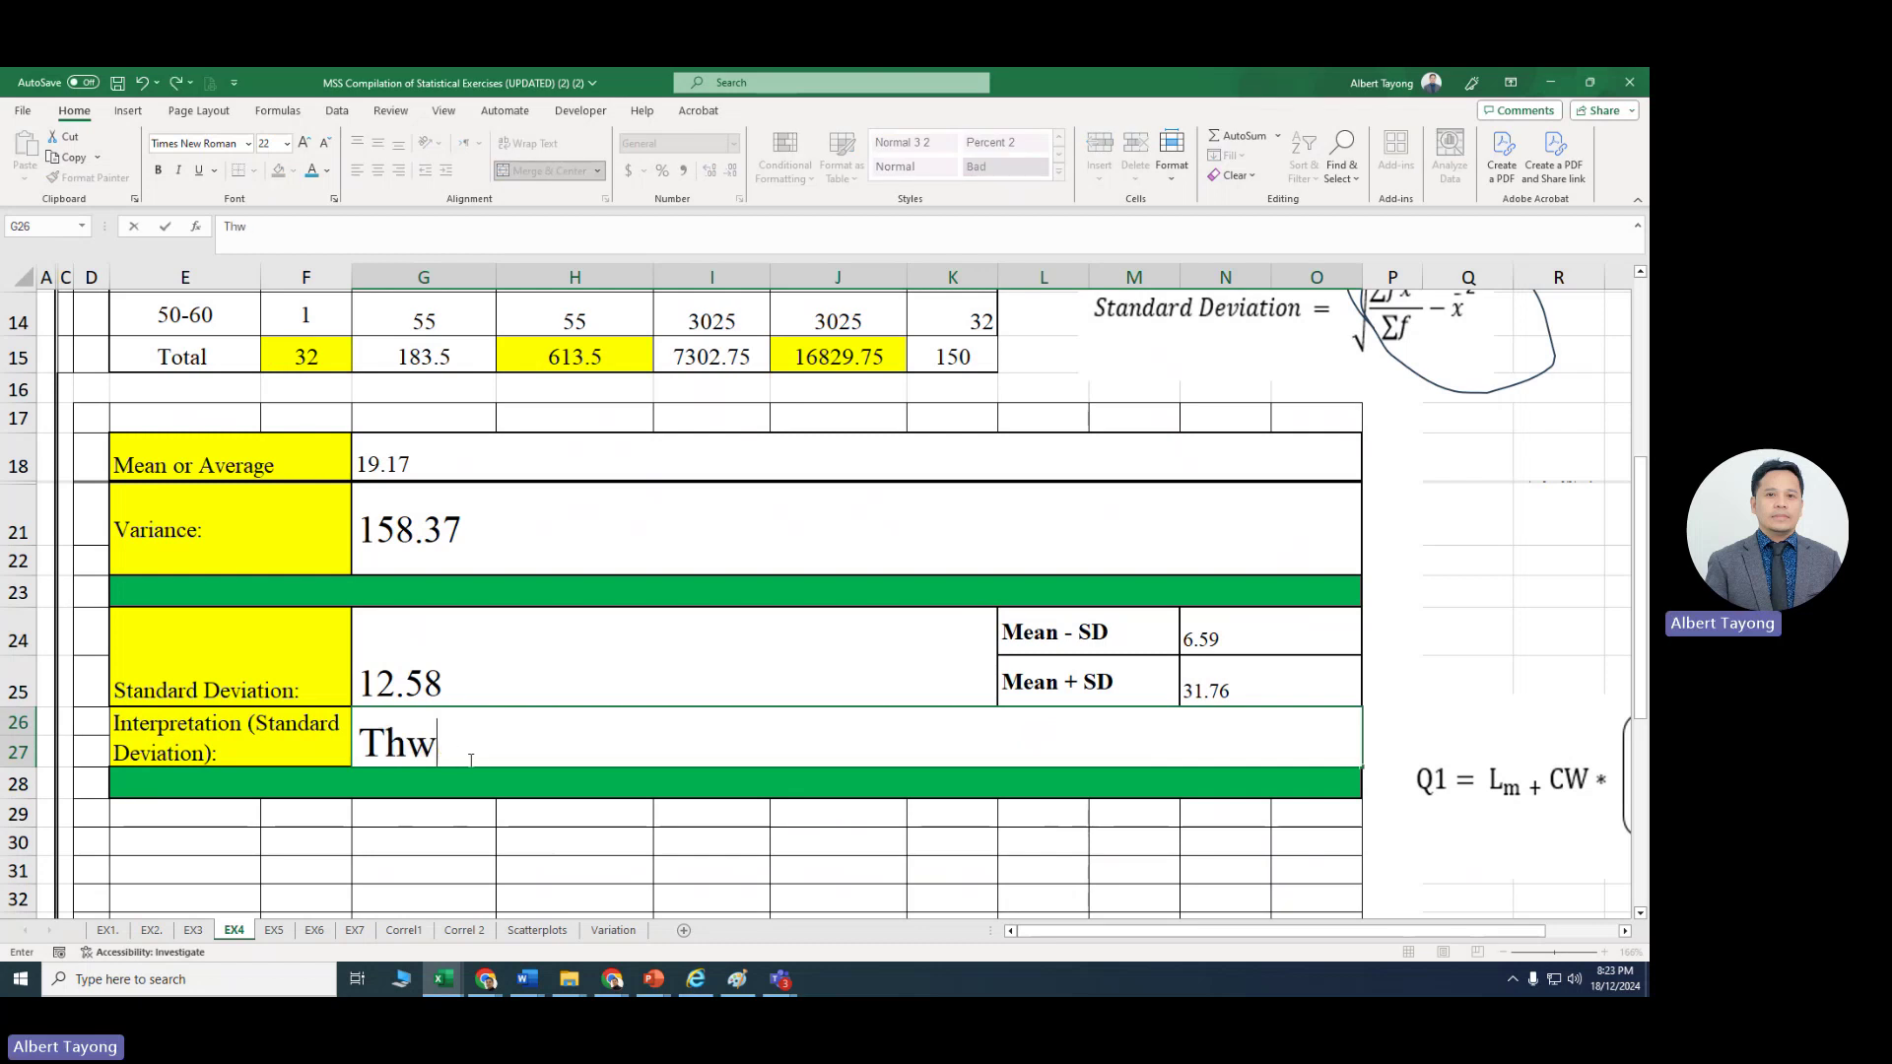
type("e large p")
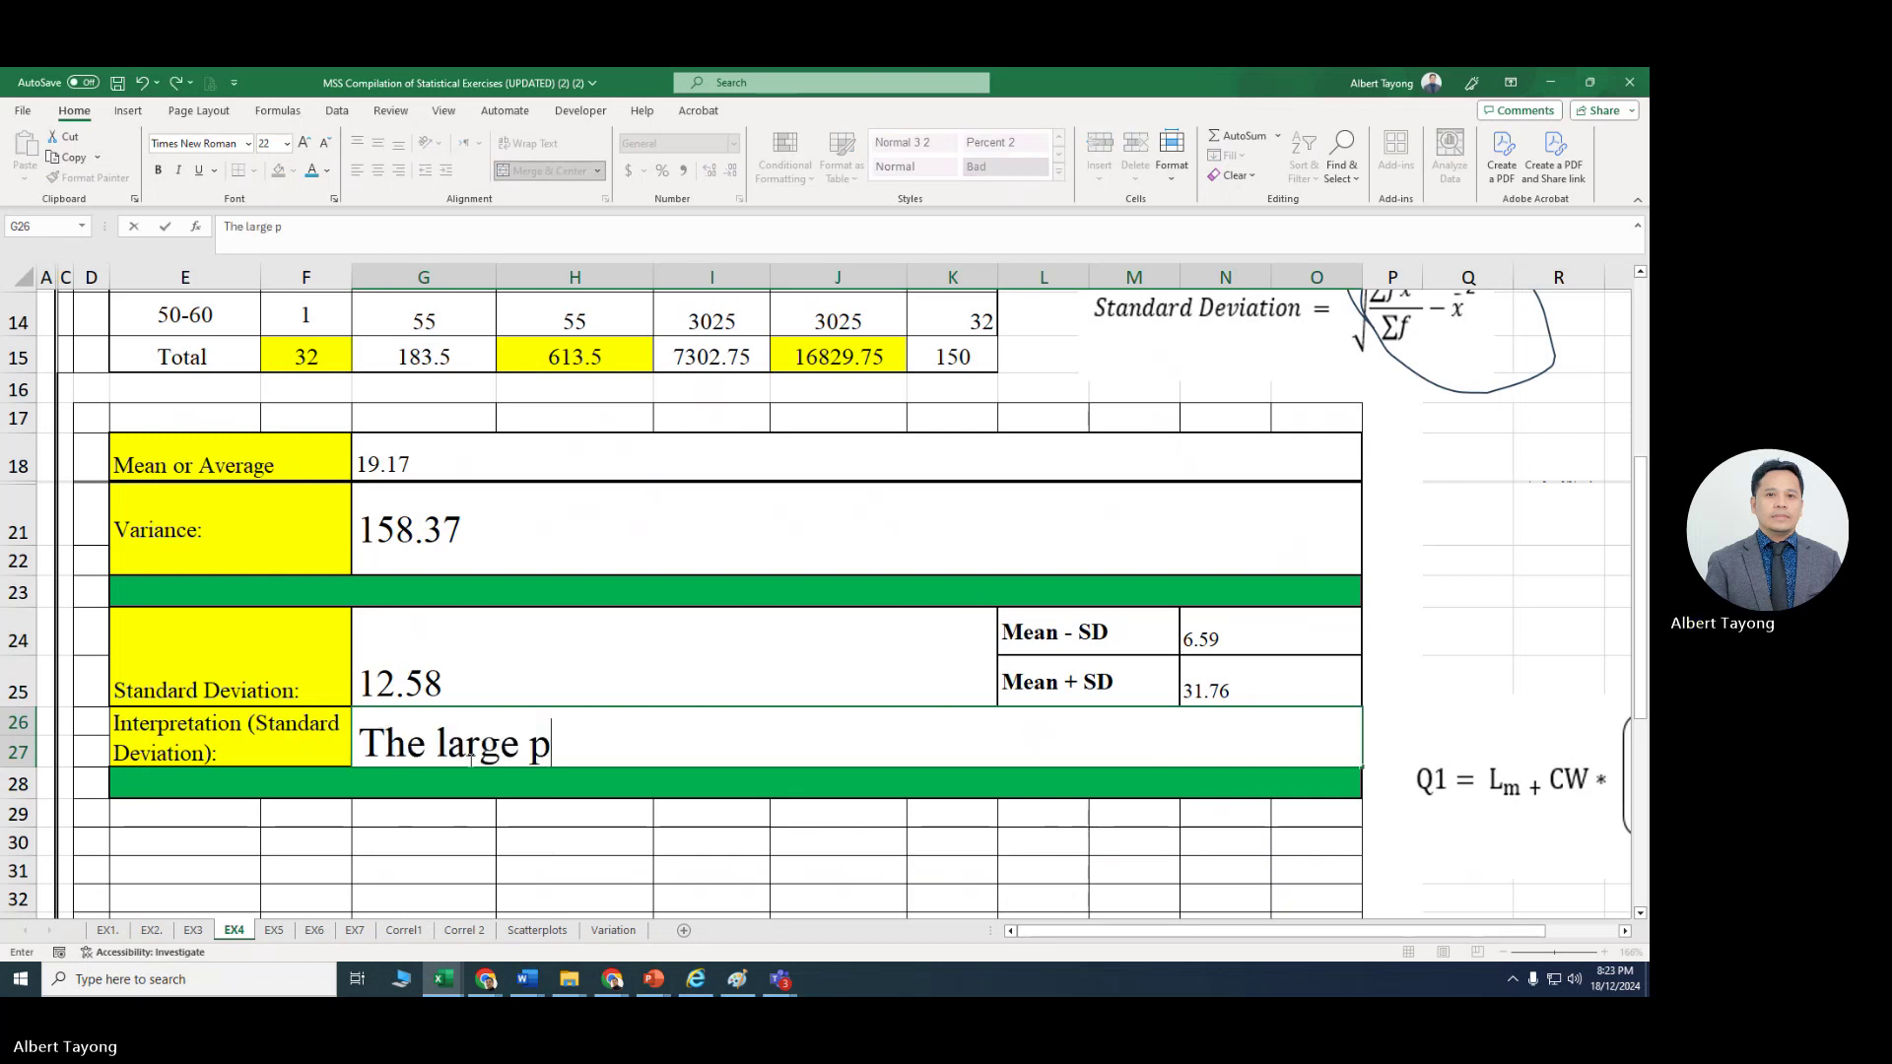
type("ropro")
key("BackSpace")
key("BackSpace")
type("ortion of")
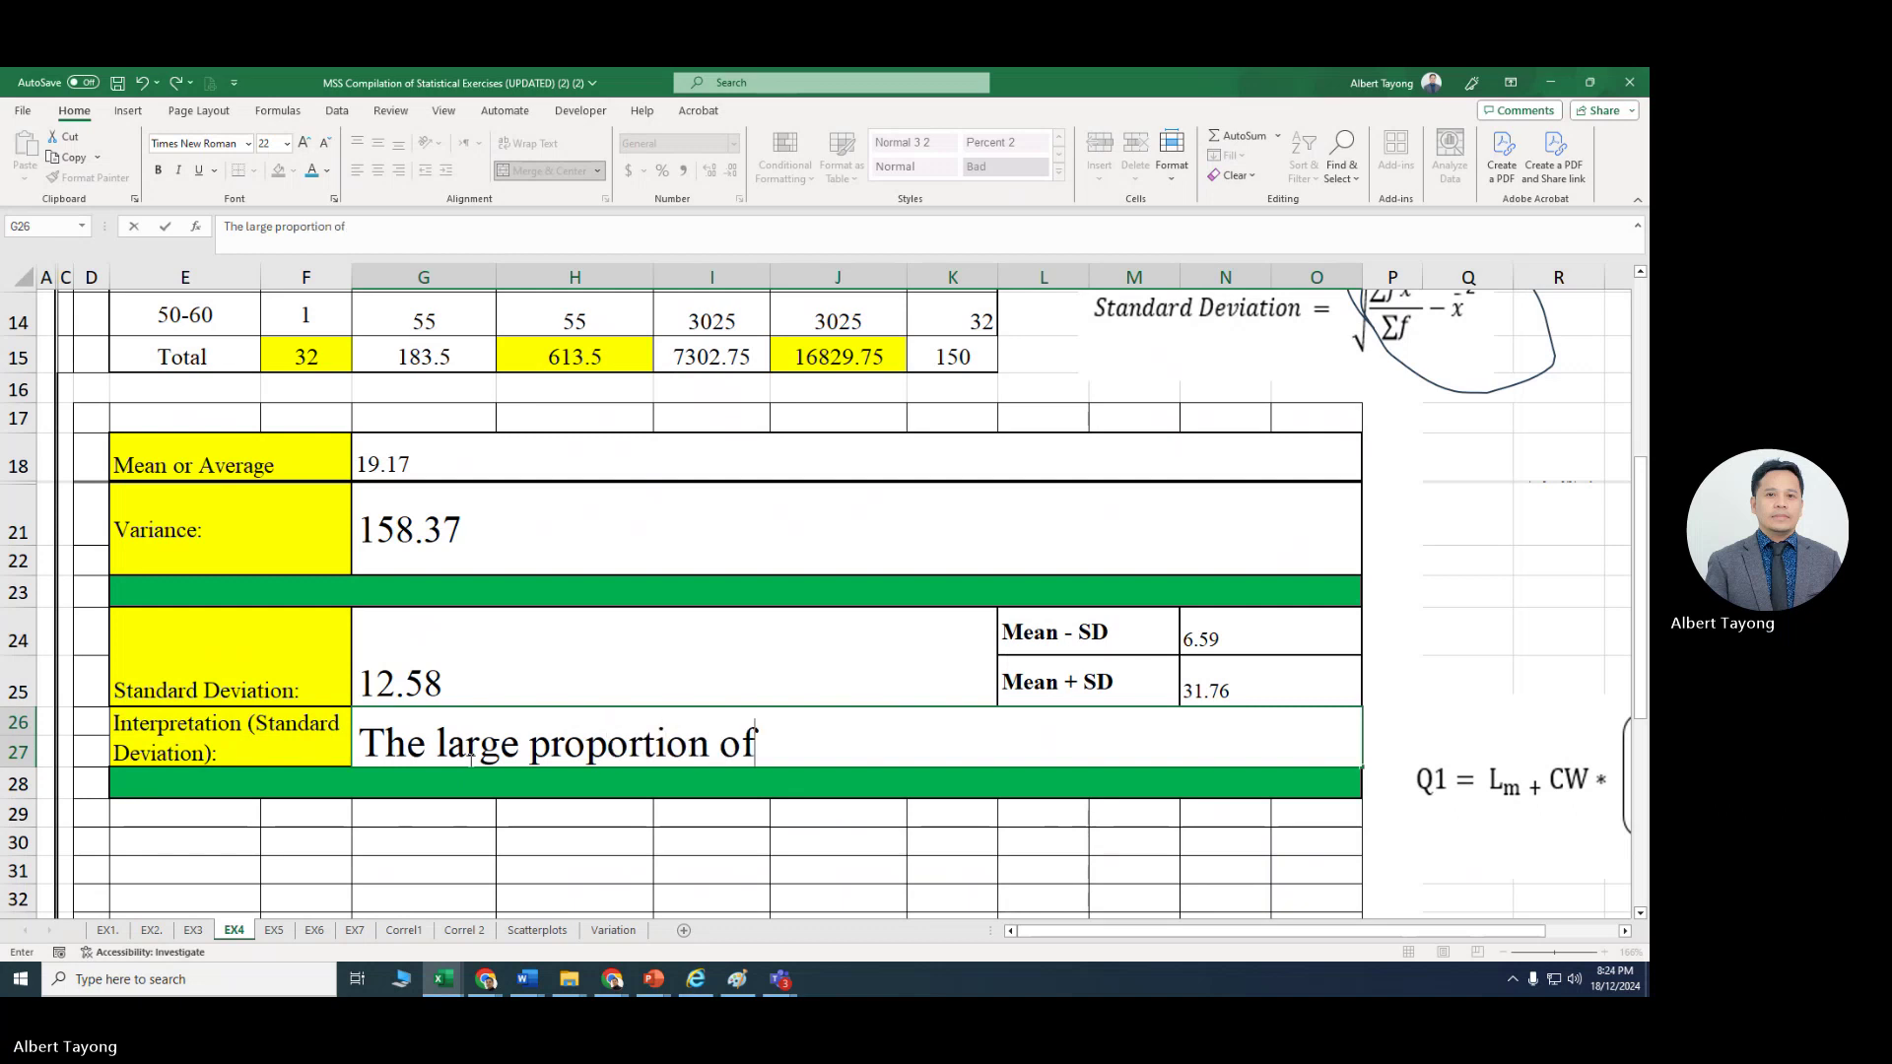
Step: Continue the interpretation sentence in G26 with "employeess' tardiness are cluttered around"
type(" employees")
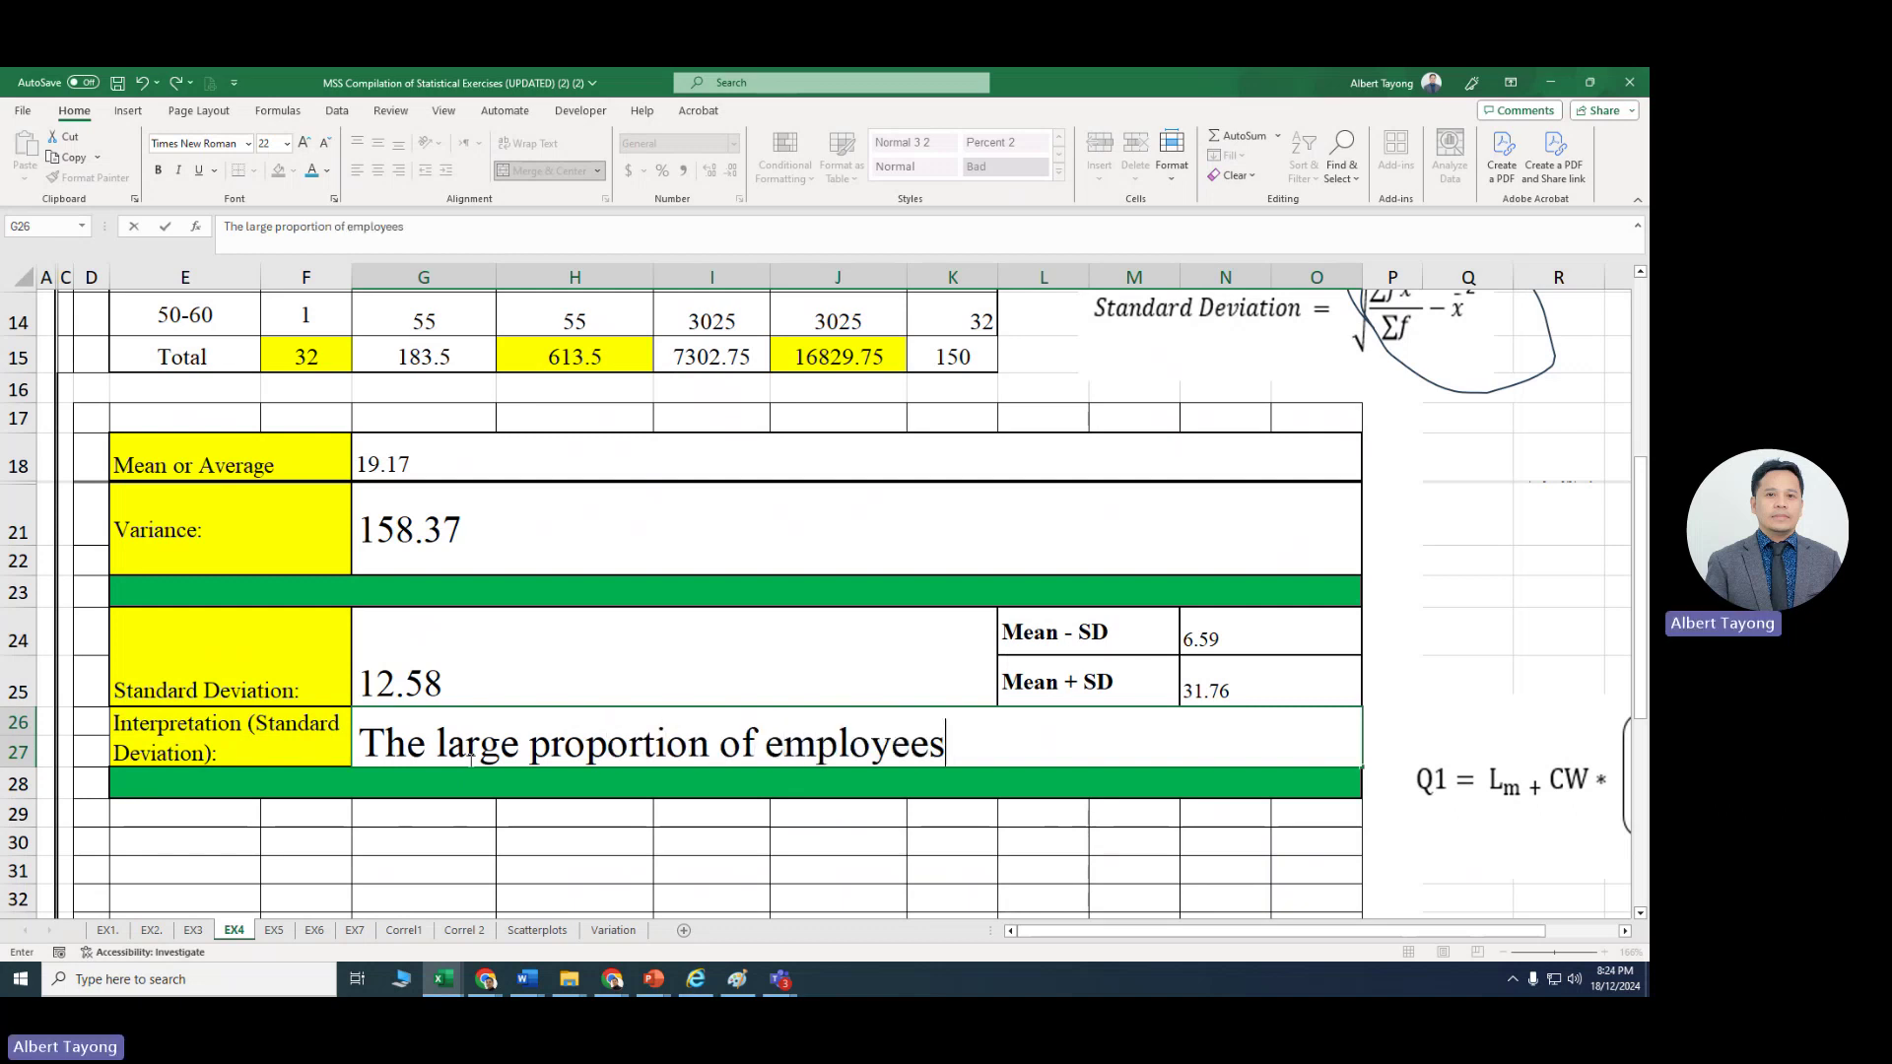
type("s' tardiness")
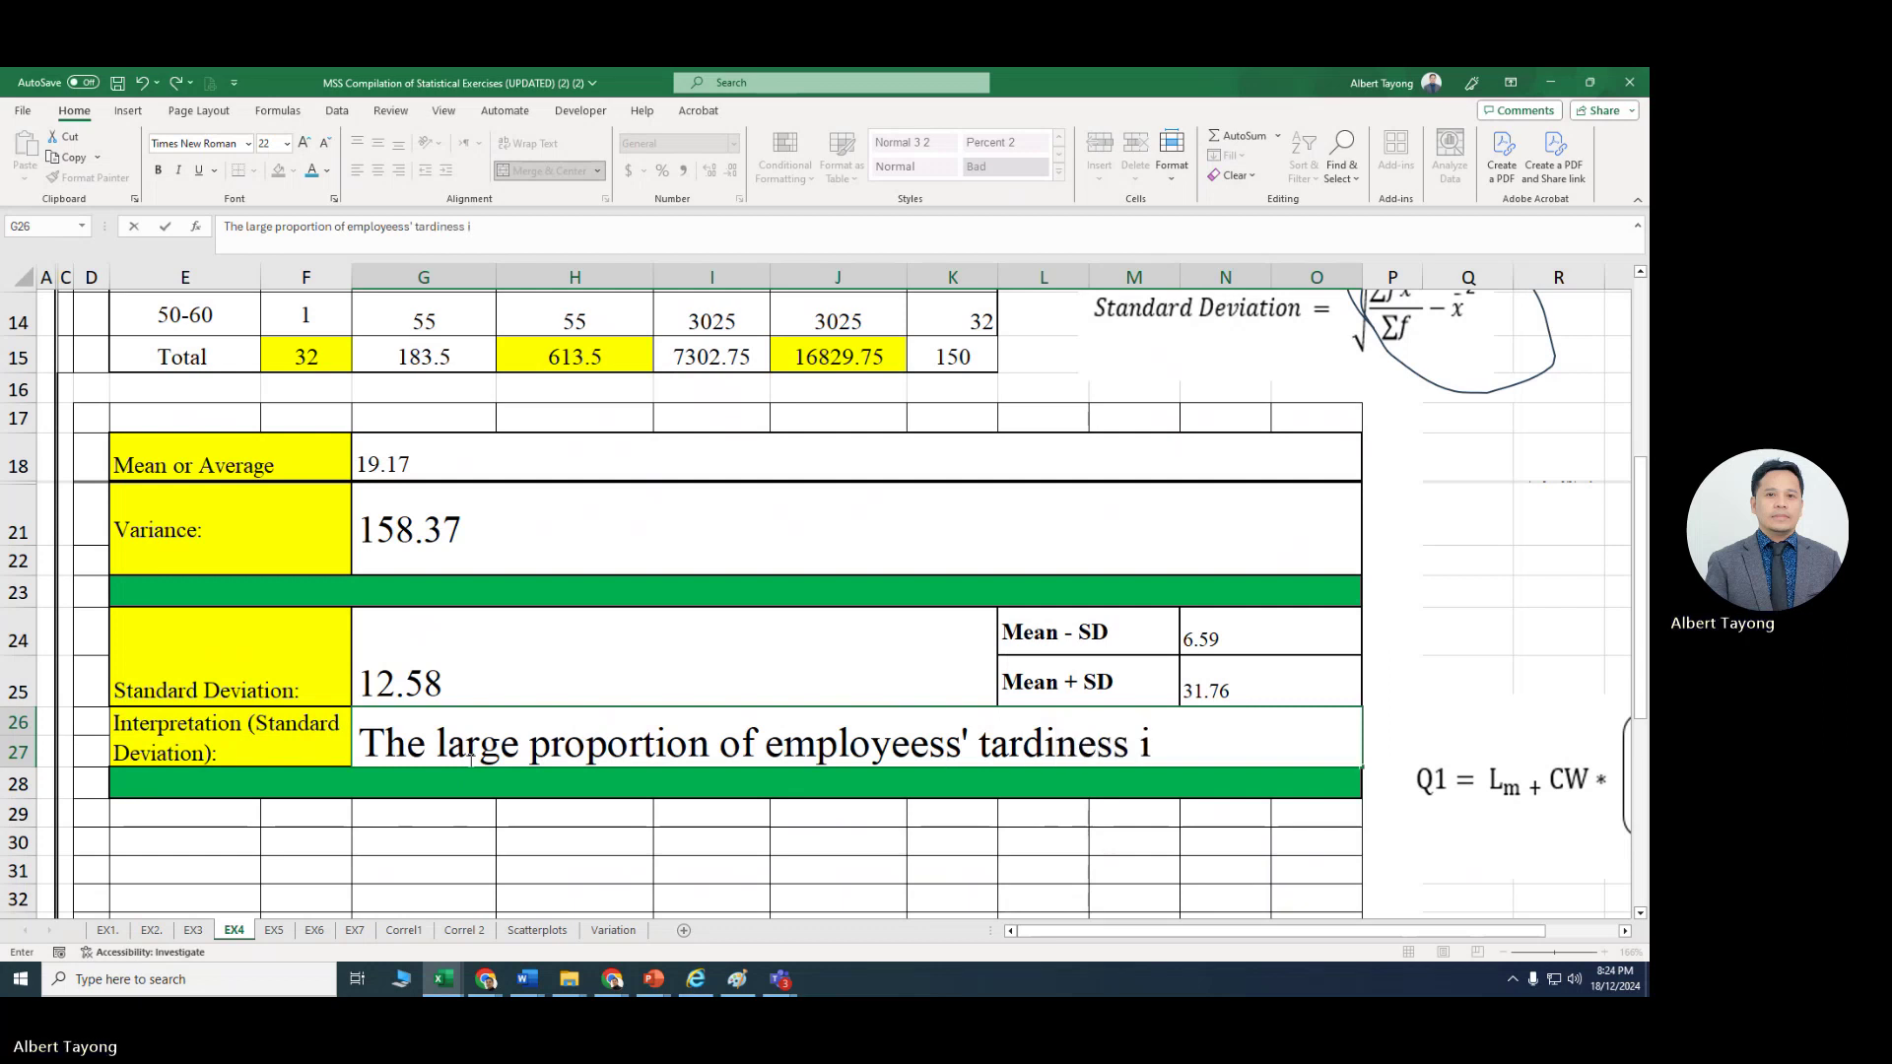
type(" i")
key("BackSpace")
type("are cluttered a")
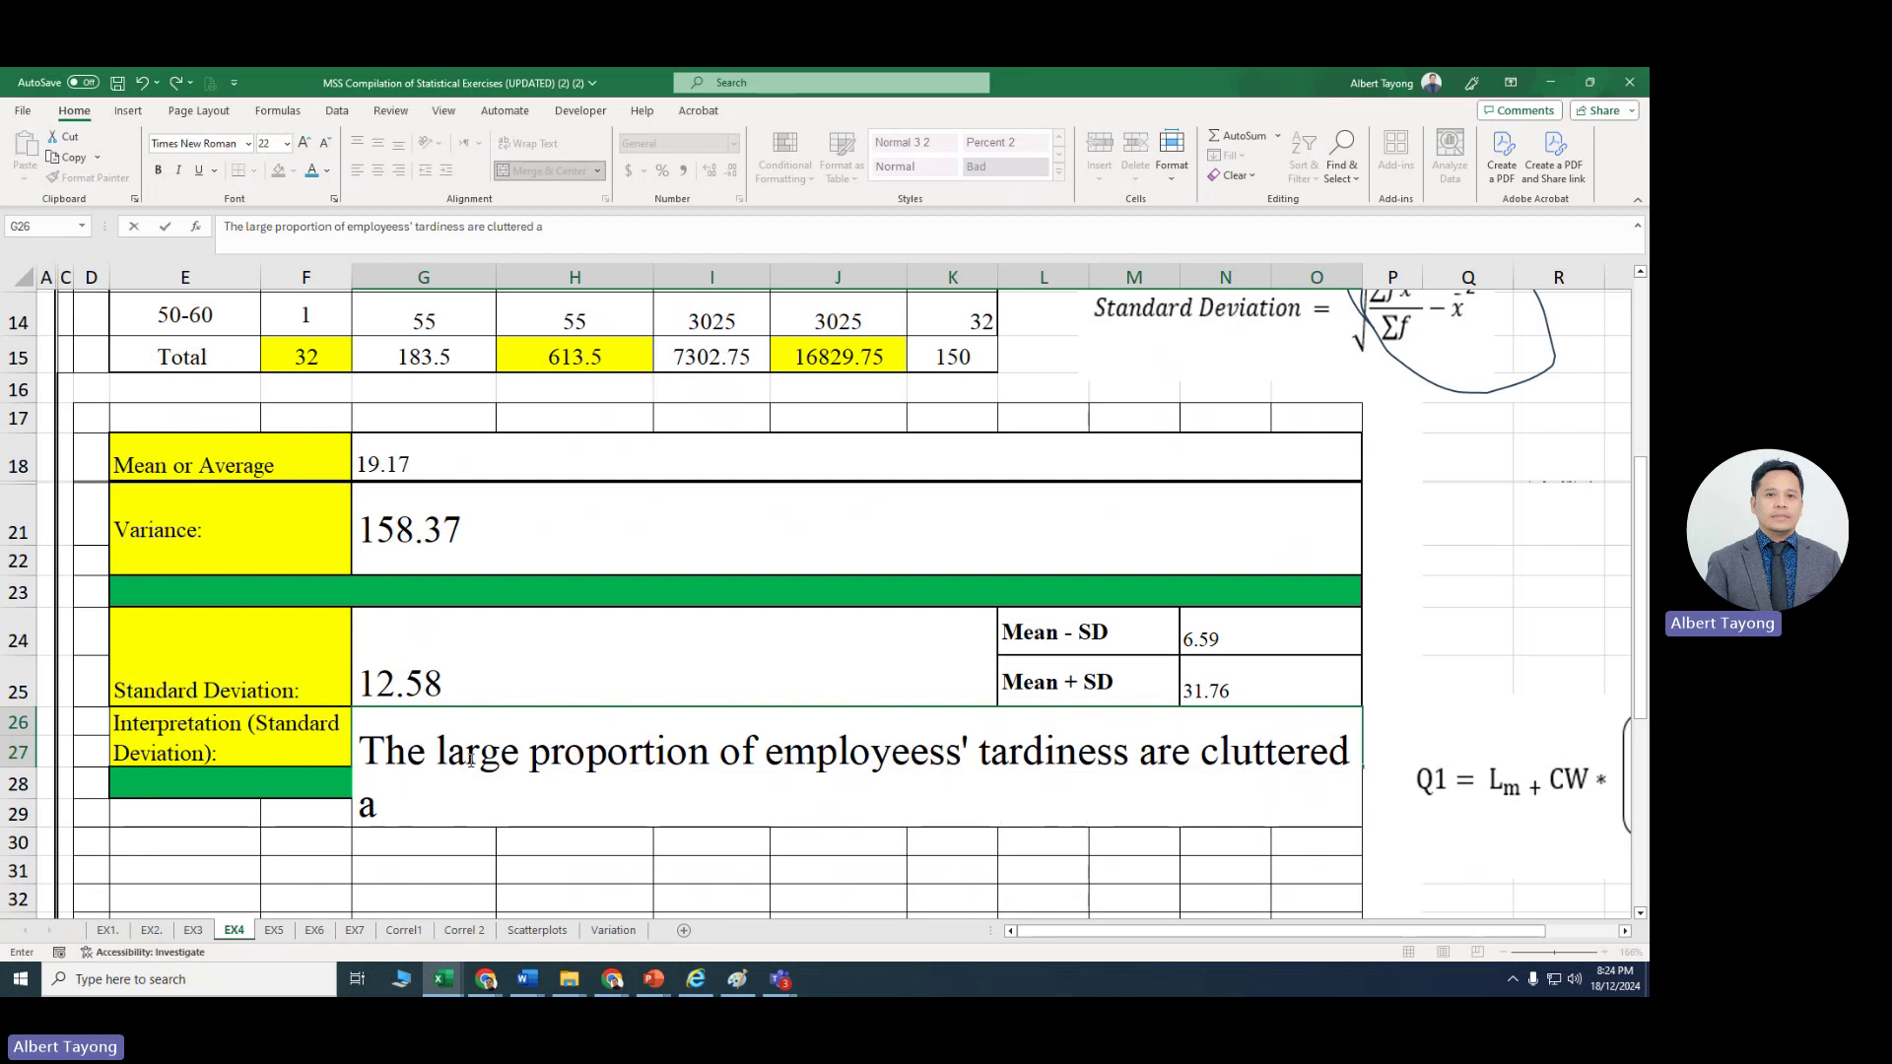
type("ropund")
key("BackSpace")
key("BackSpace")
key("BackSpace")
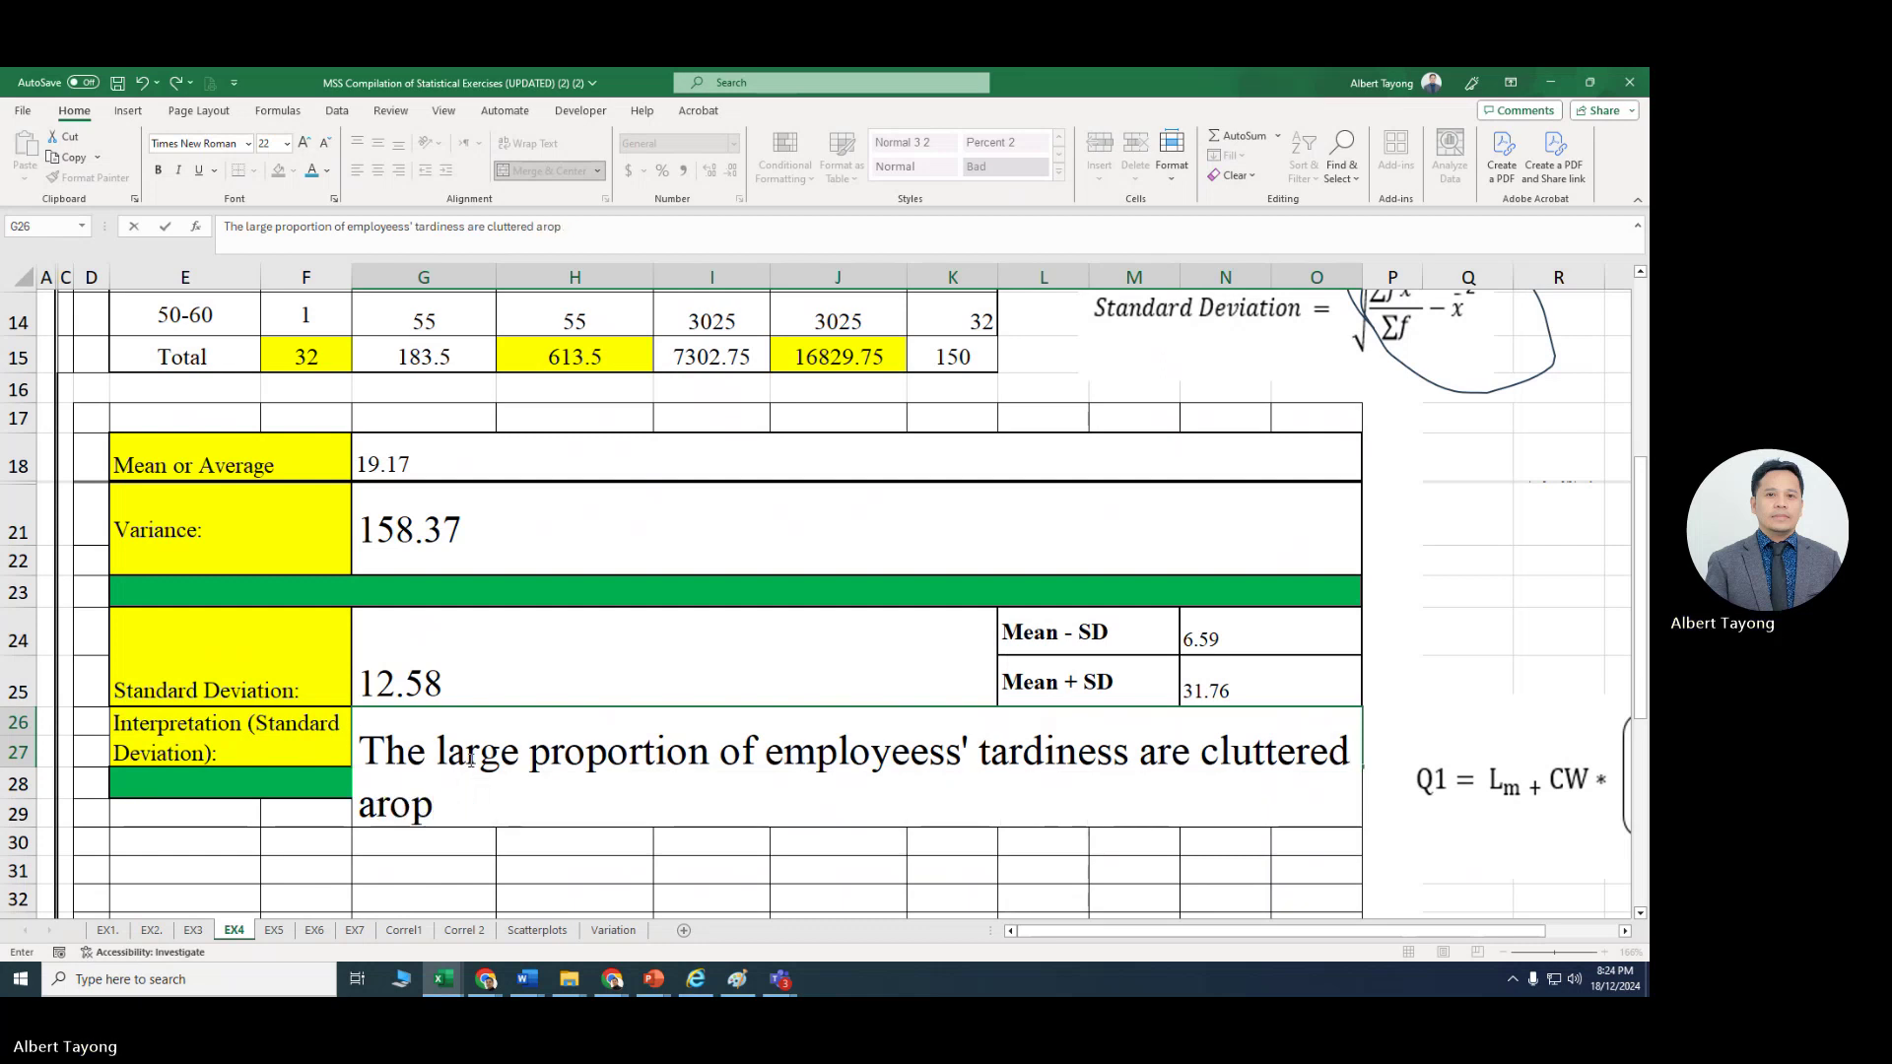
key("BackSpace")
type("und 1")
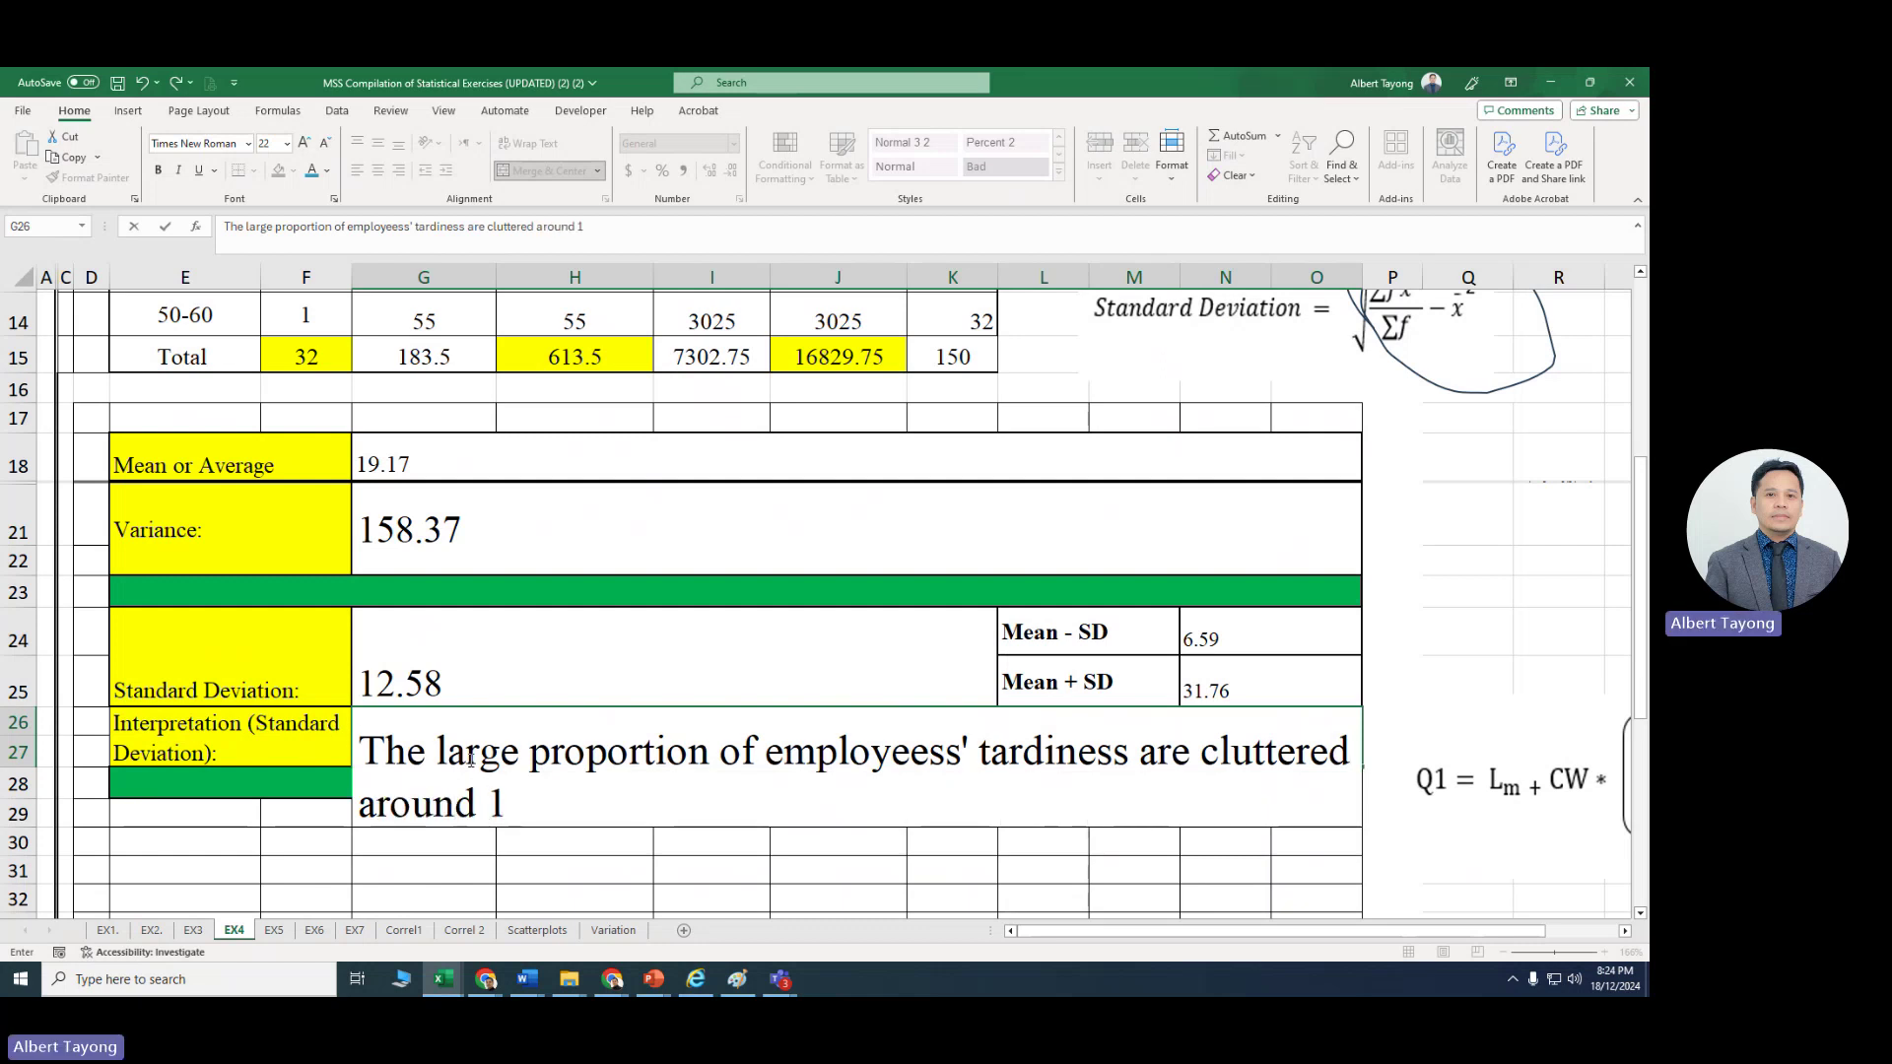
Step: Add the spread "12.58 minutes from the mean" to the interpretation in G26
type("2.58 m")
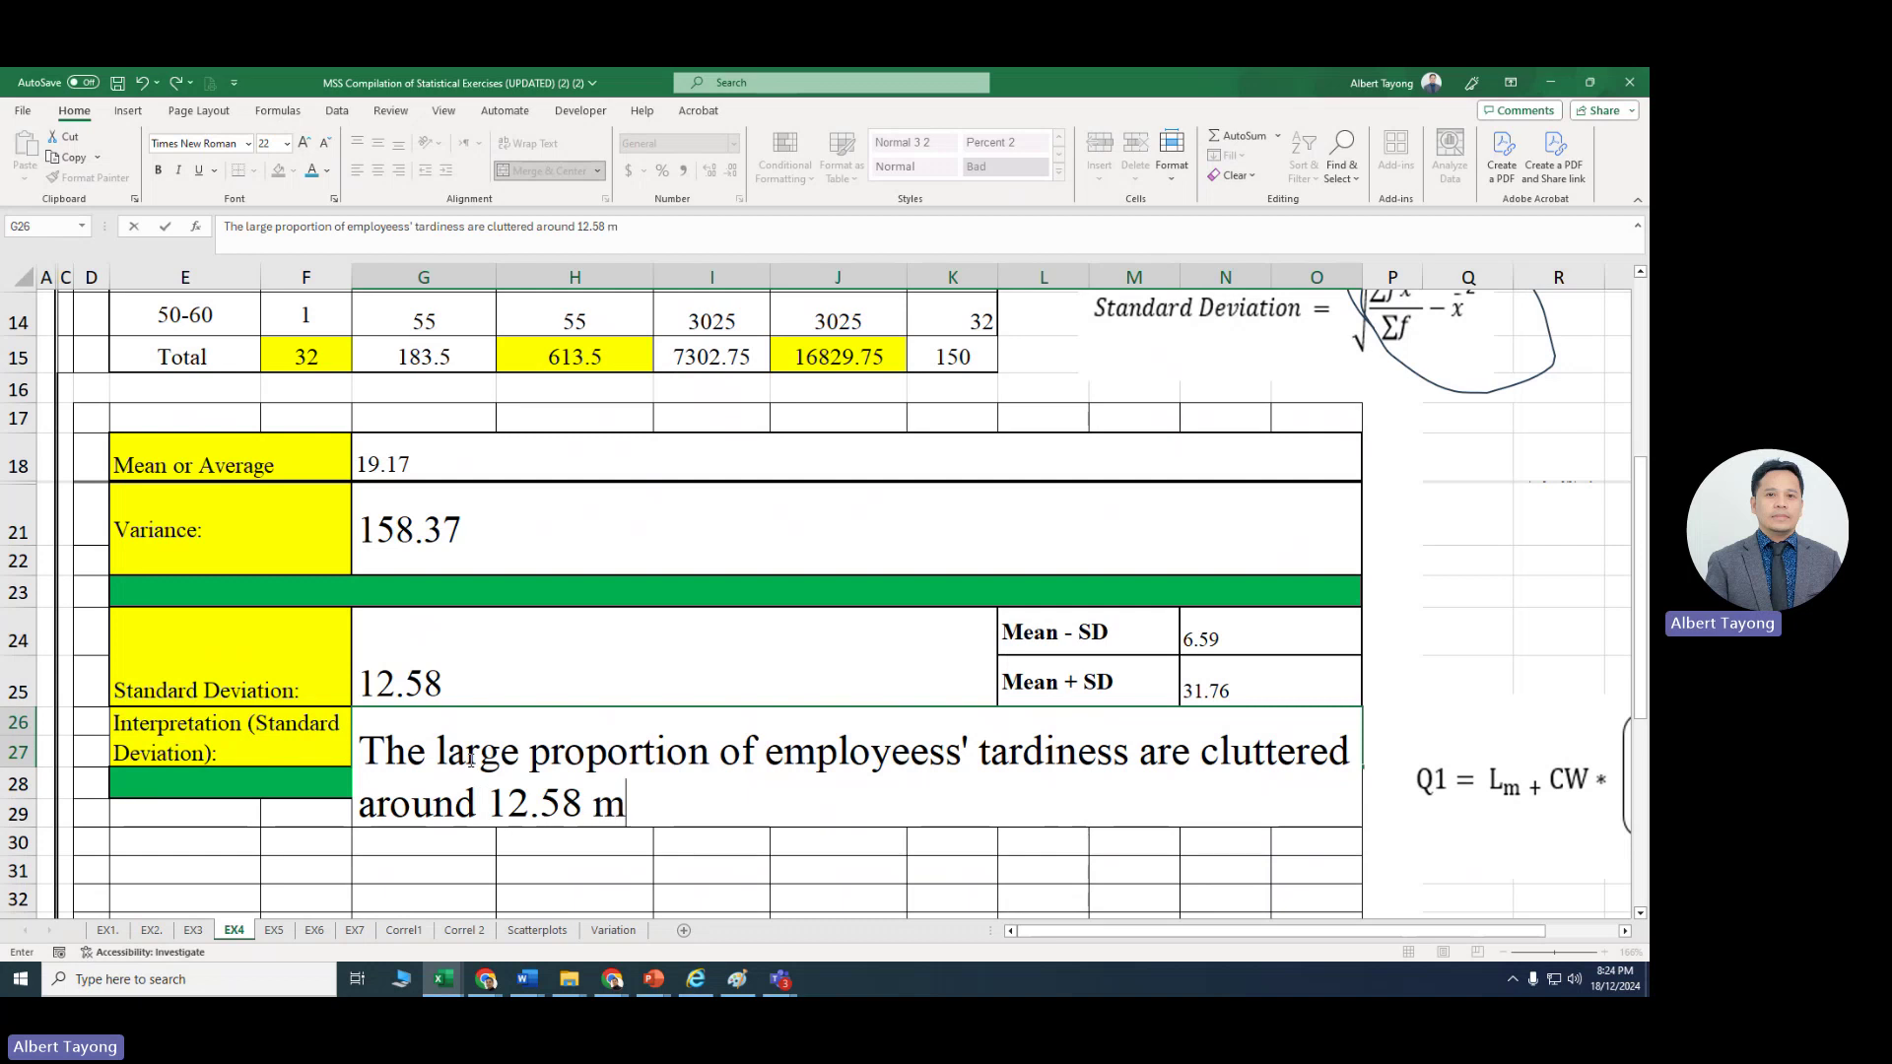
type("injute")
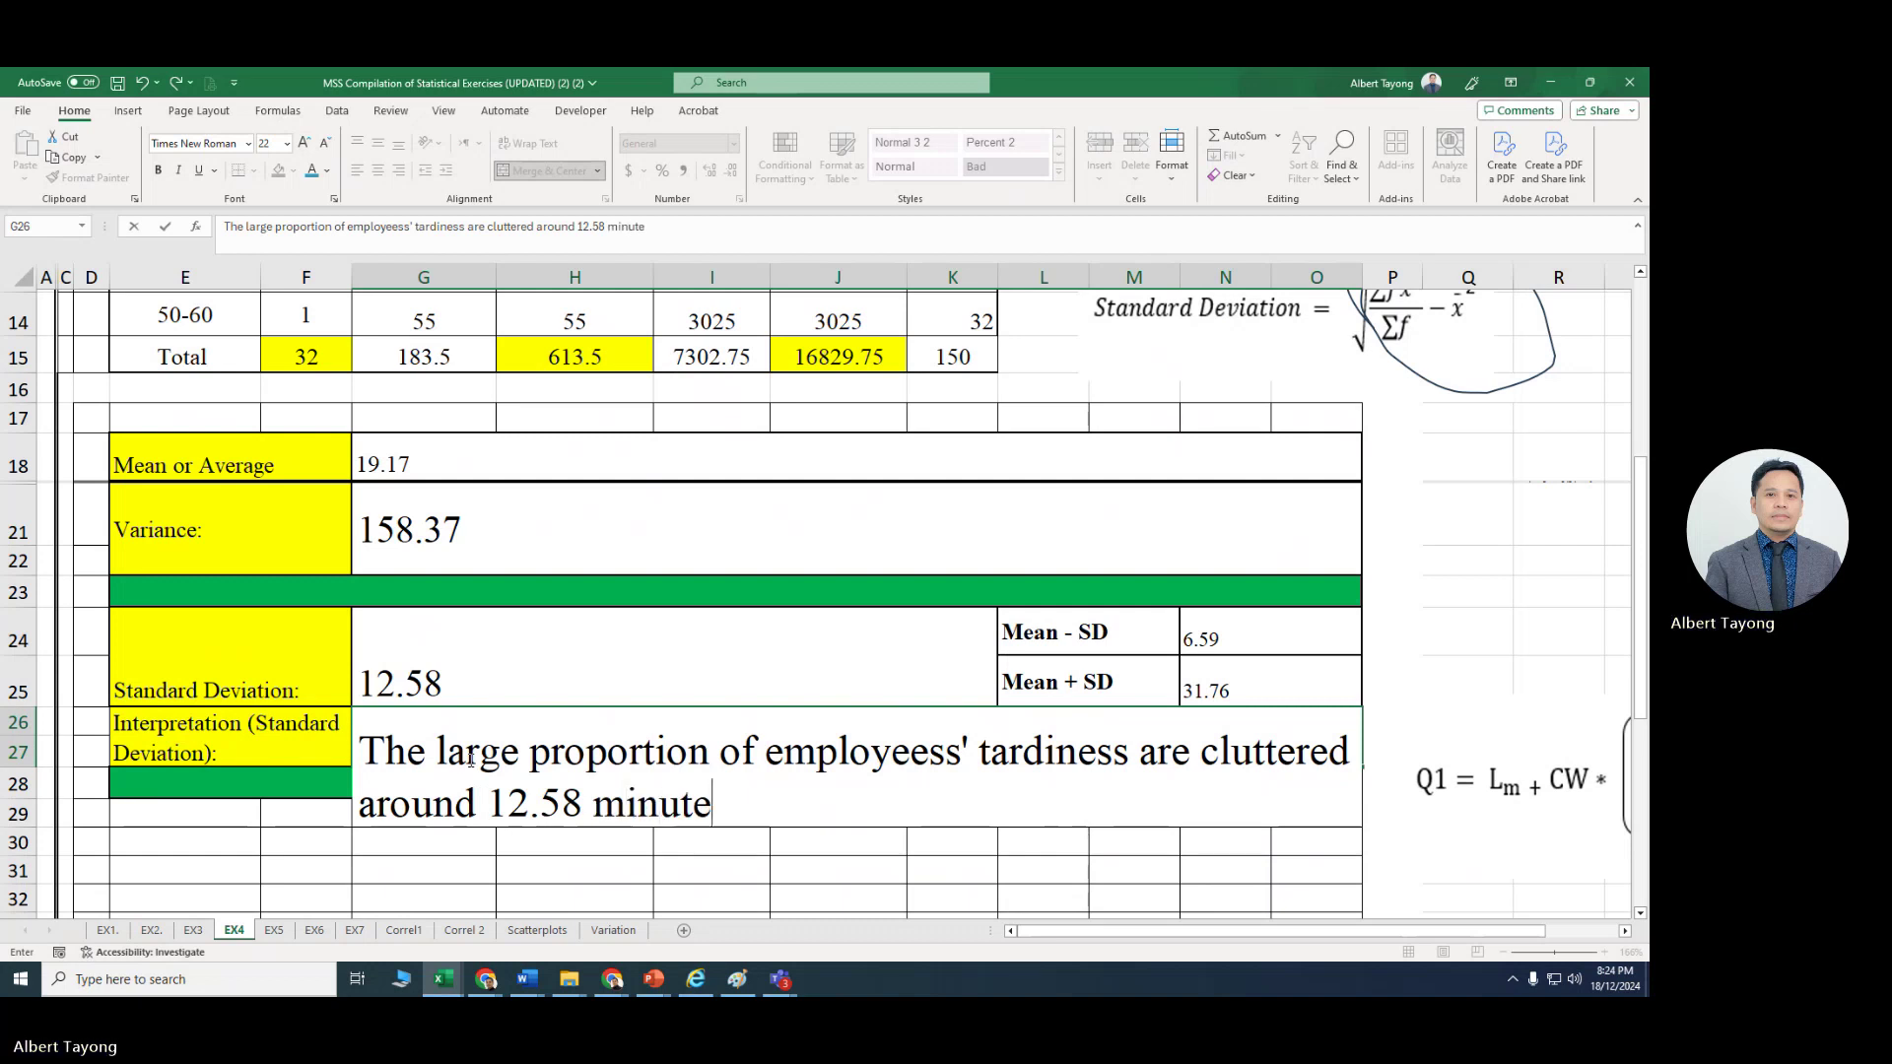
type("s from the mea")
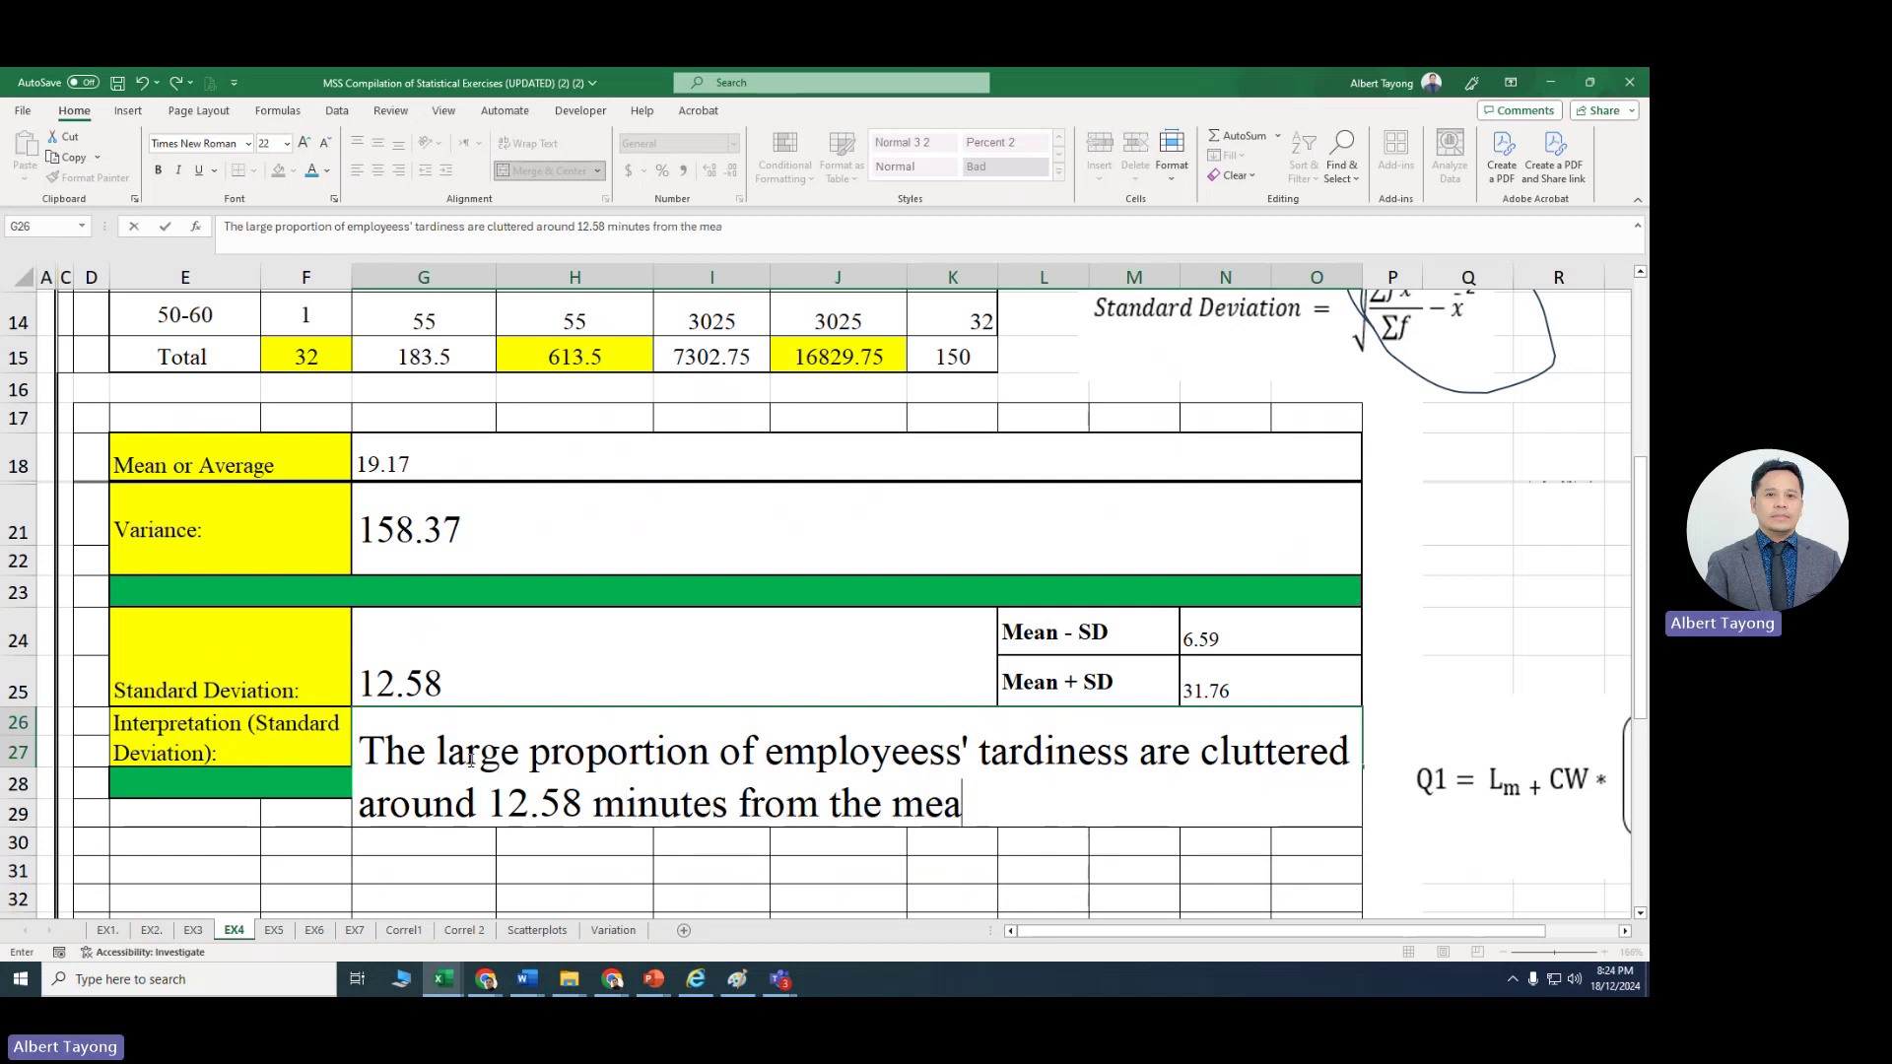
Step: Finish the interpretation in G26 with the range ", between 6.59 min and 31.76 min." and commit the entry
type("n, between")
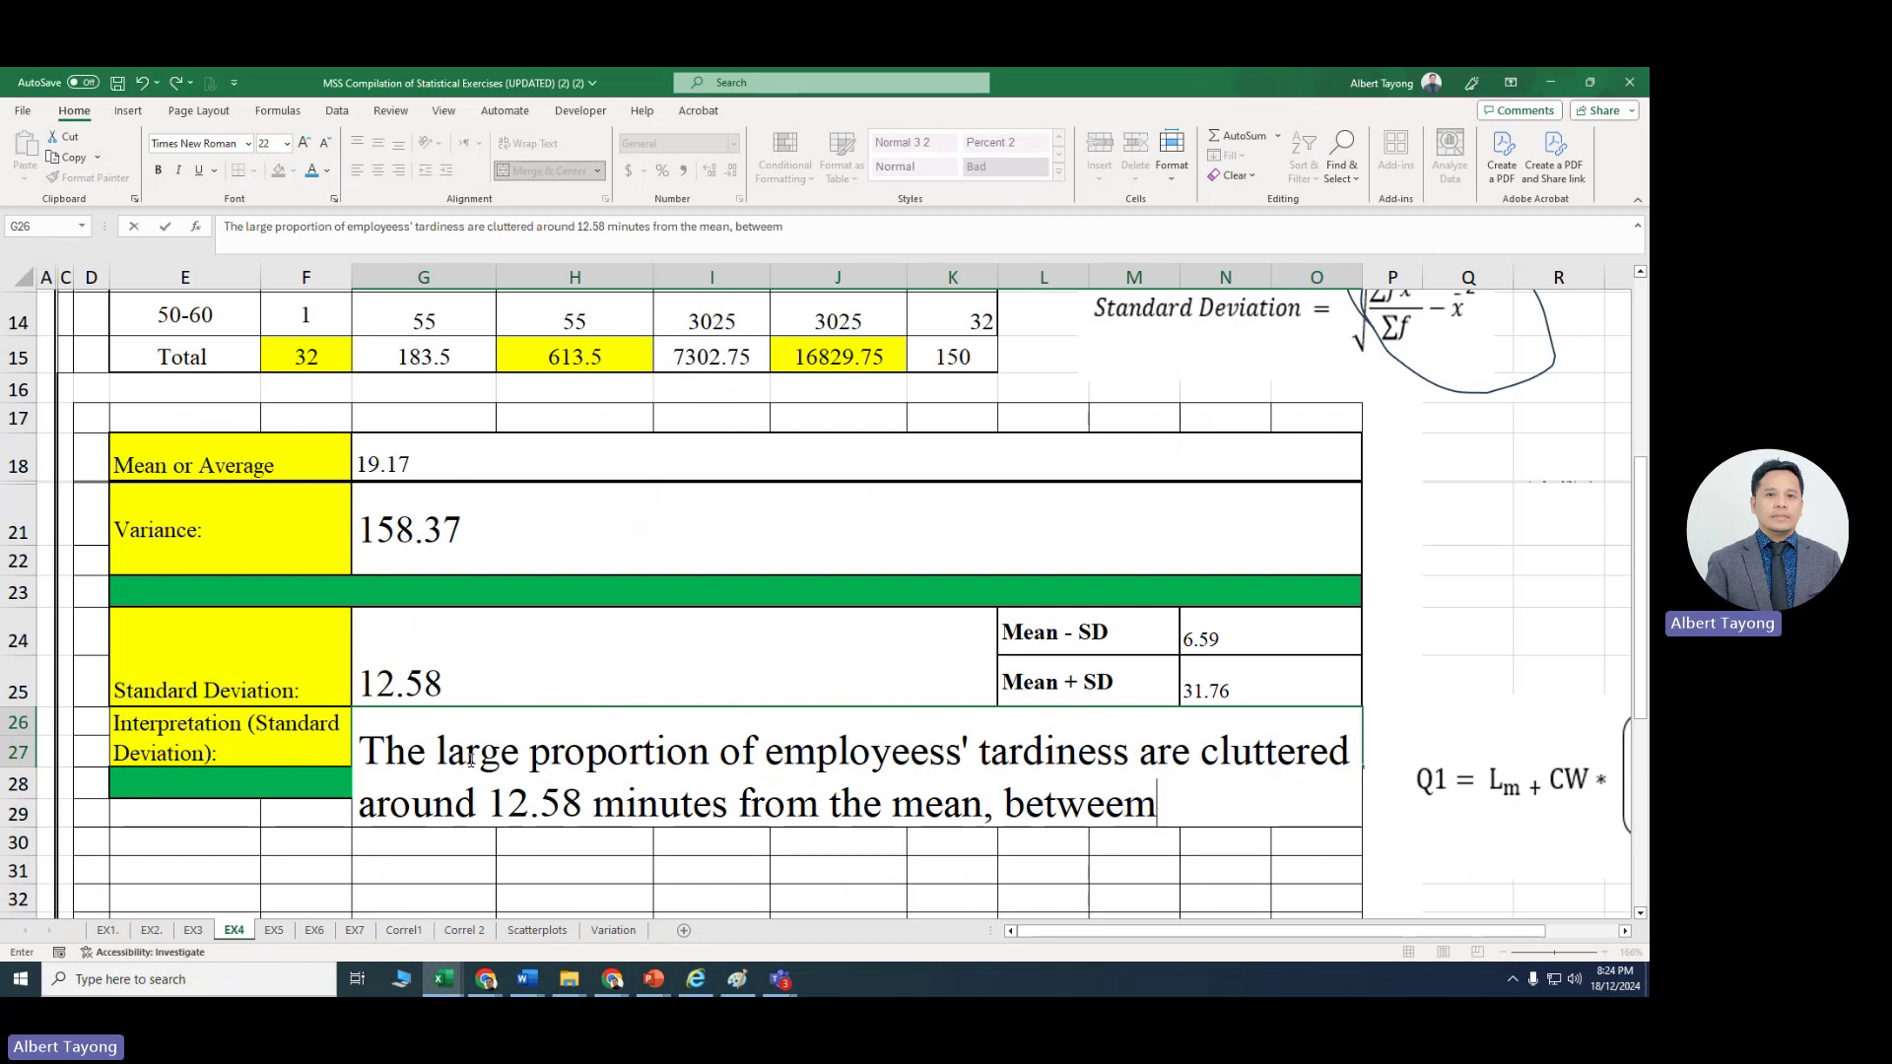
key("BackSpace")
type("n 6.59 min an")
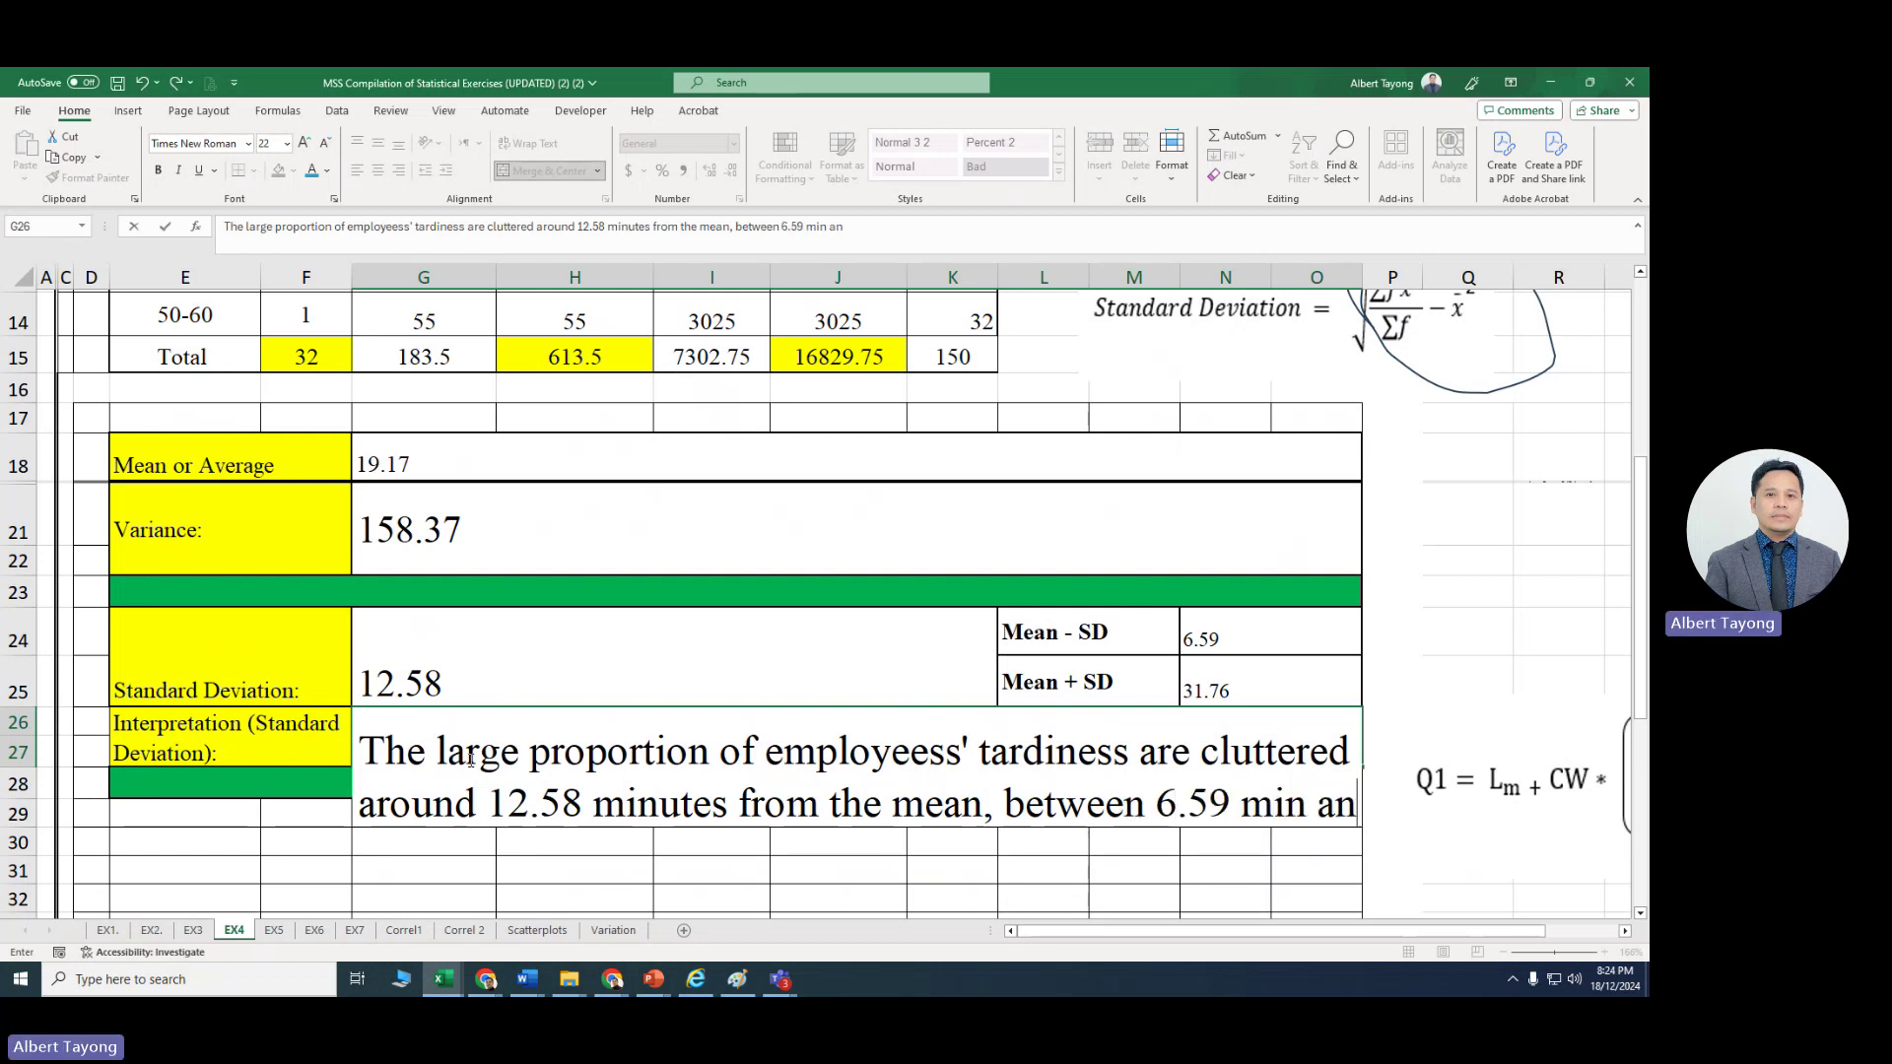
type("d 31.76")
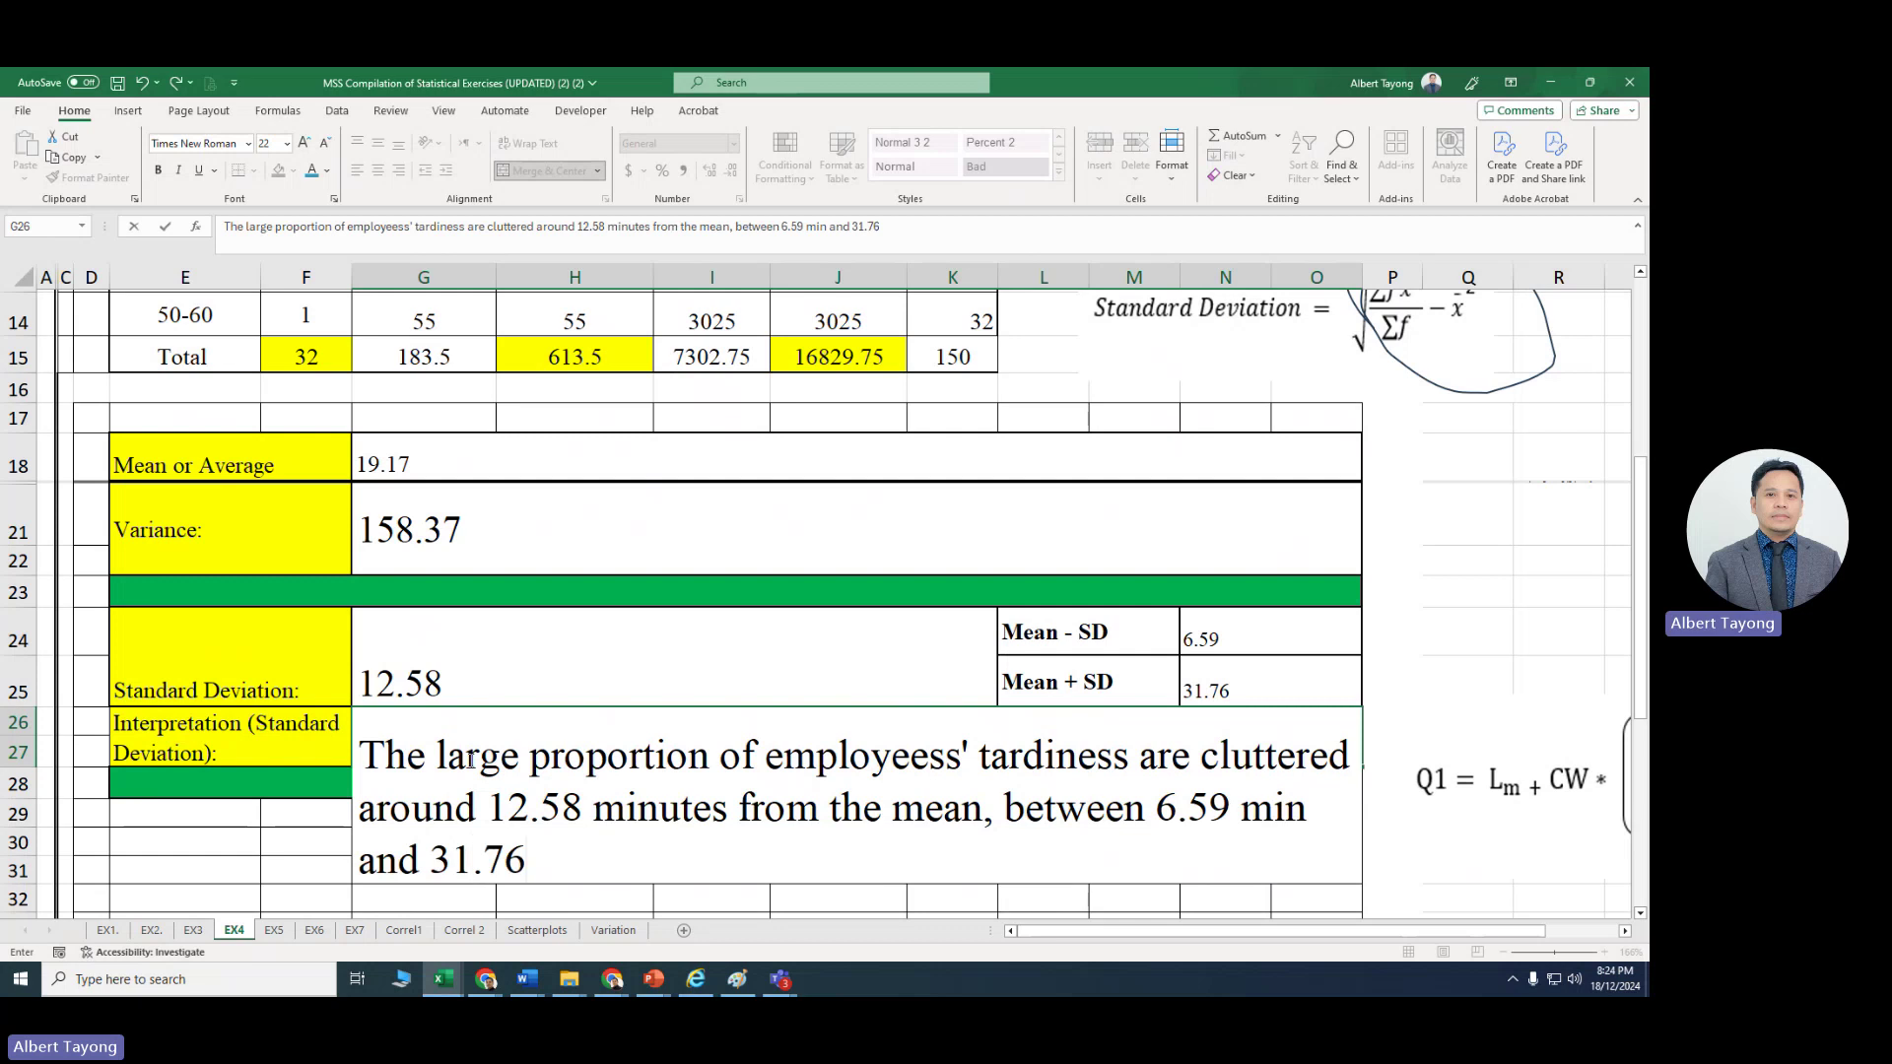
type(" min.")
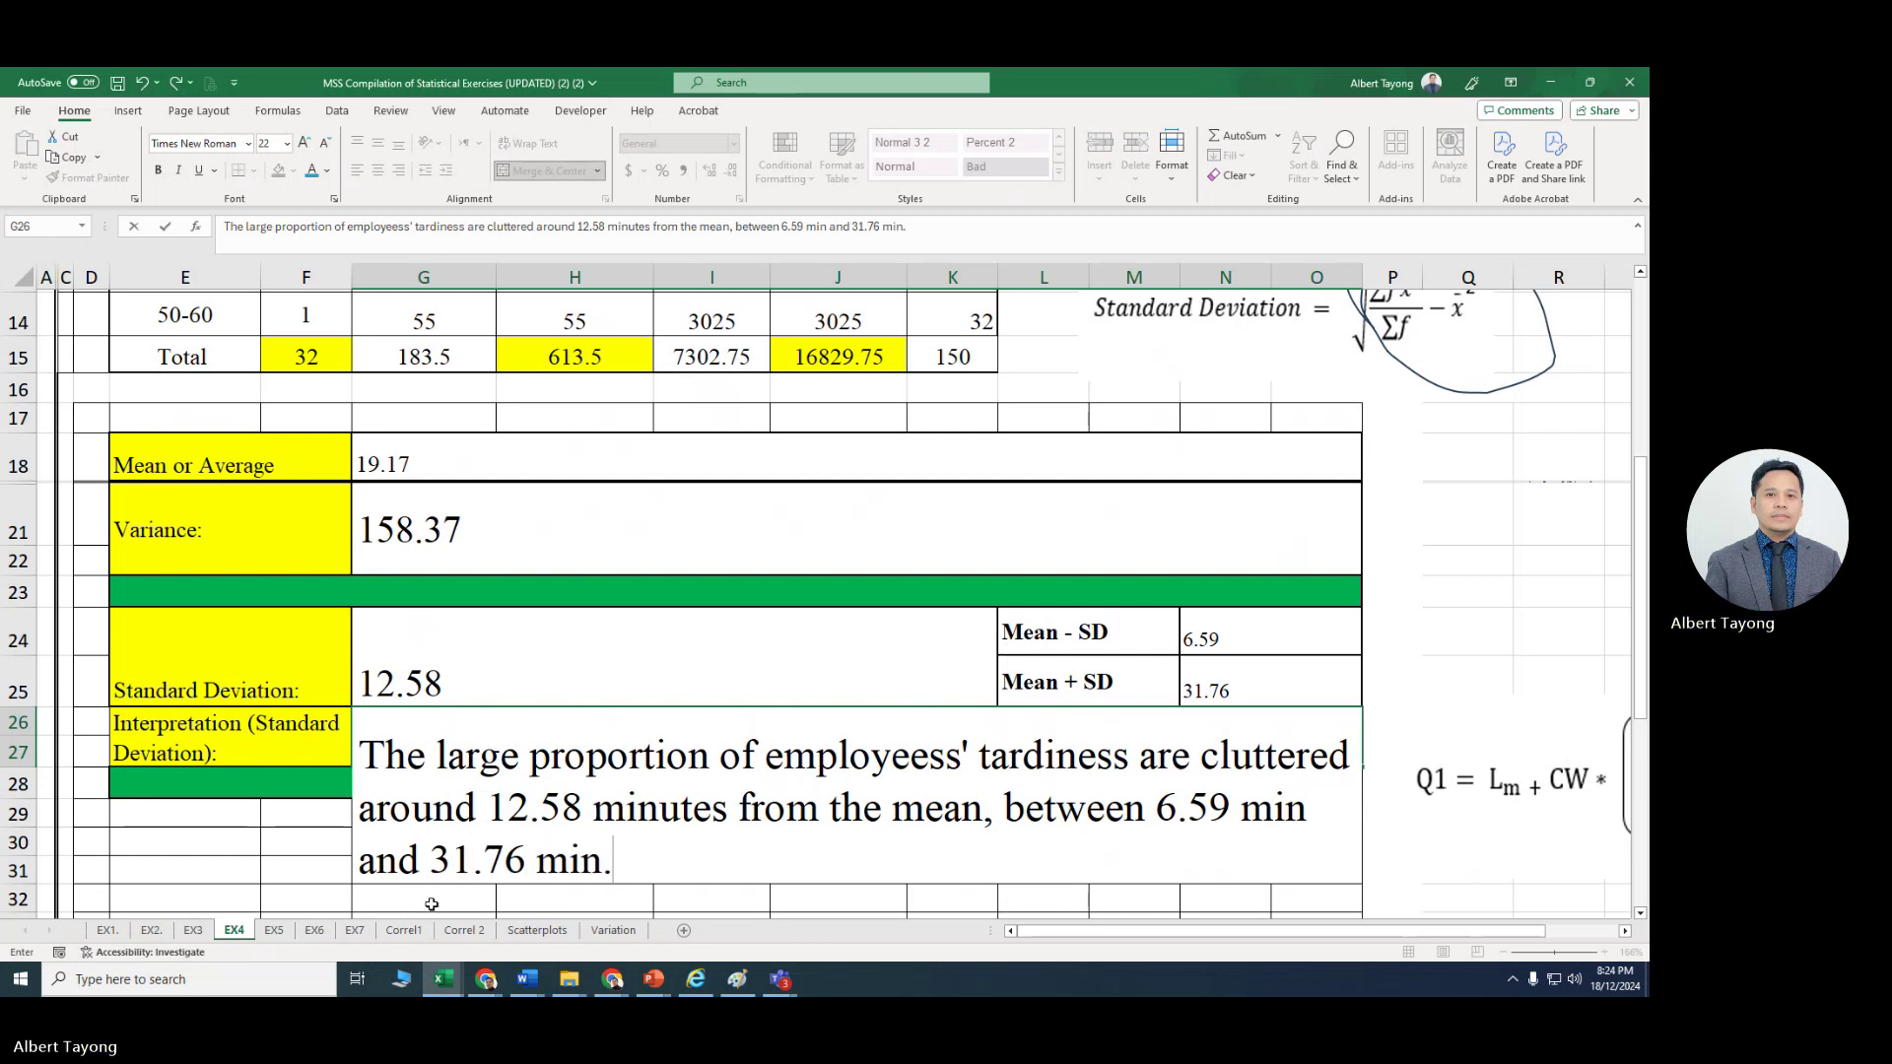
key("Return")
left_click(537, 930)
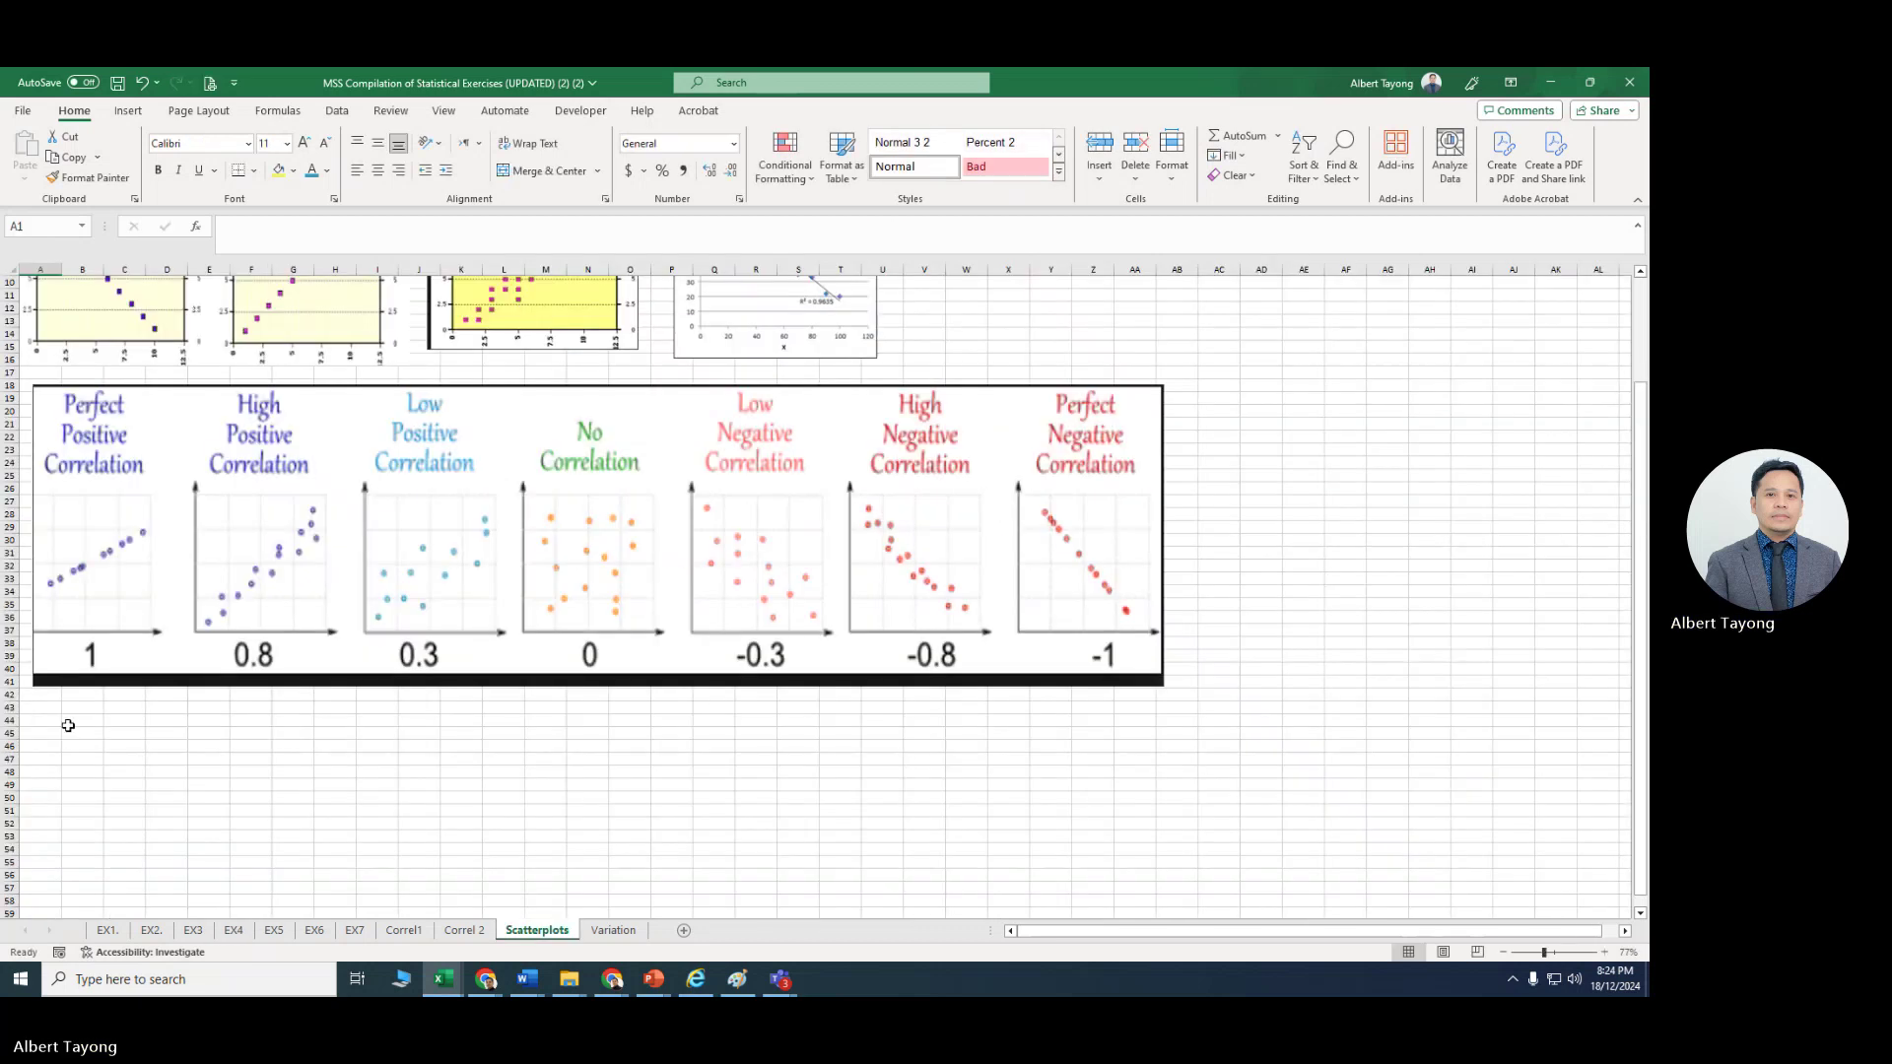
left_click(268, 932)
left_click(249, 933)
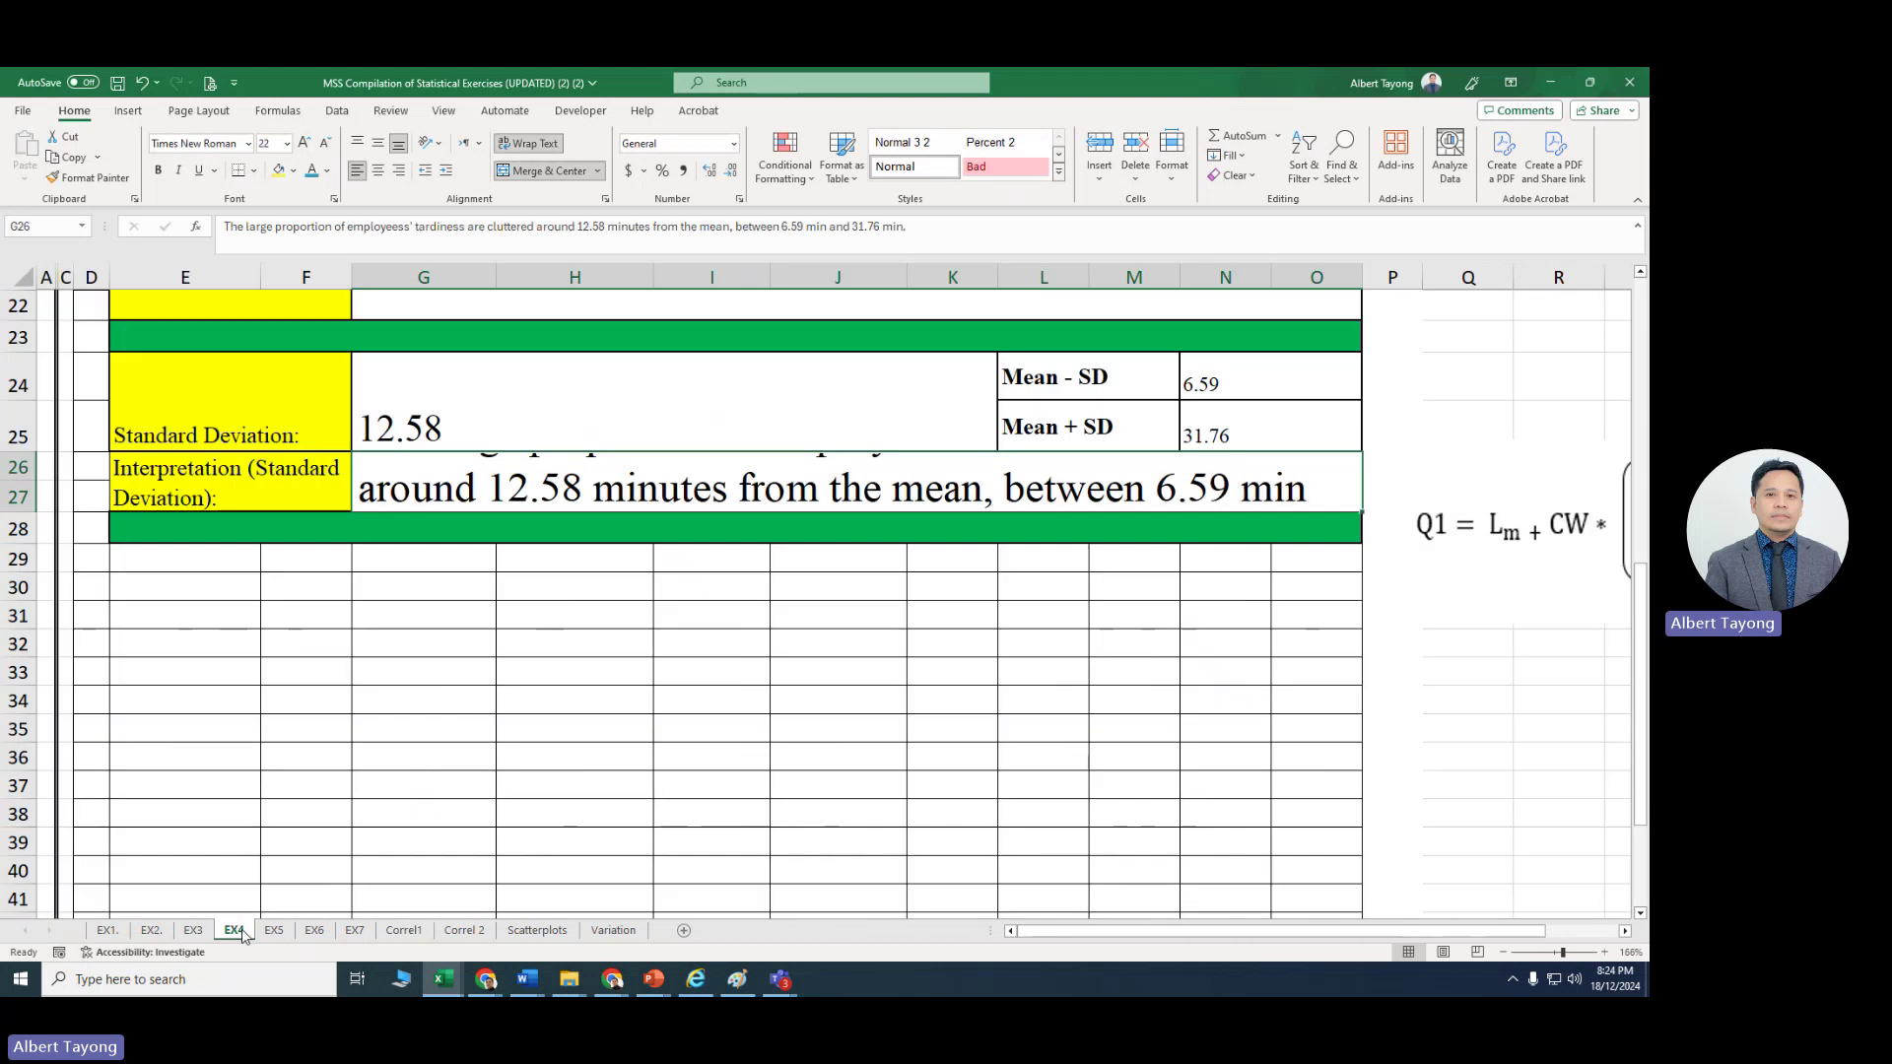
Step: Increase the height of row 27 until the whole interpretation text fits in its cell
left_click_drag(49, 525, 27, 654)
left_click(461, 589)
left_click(1031, 625)
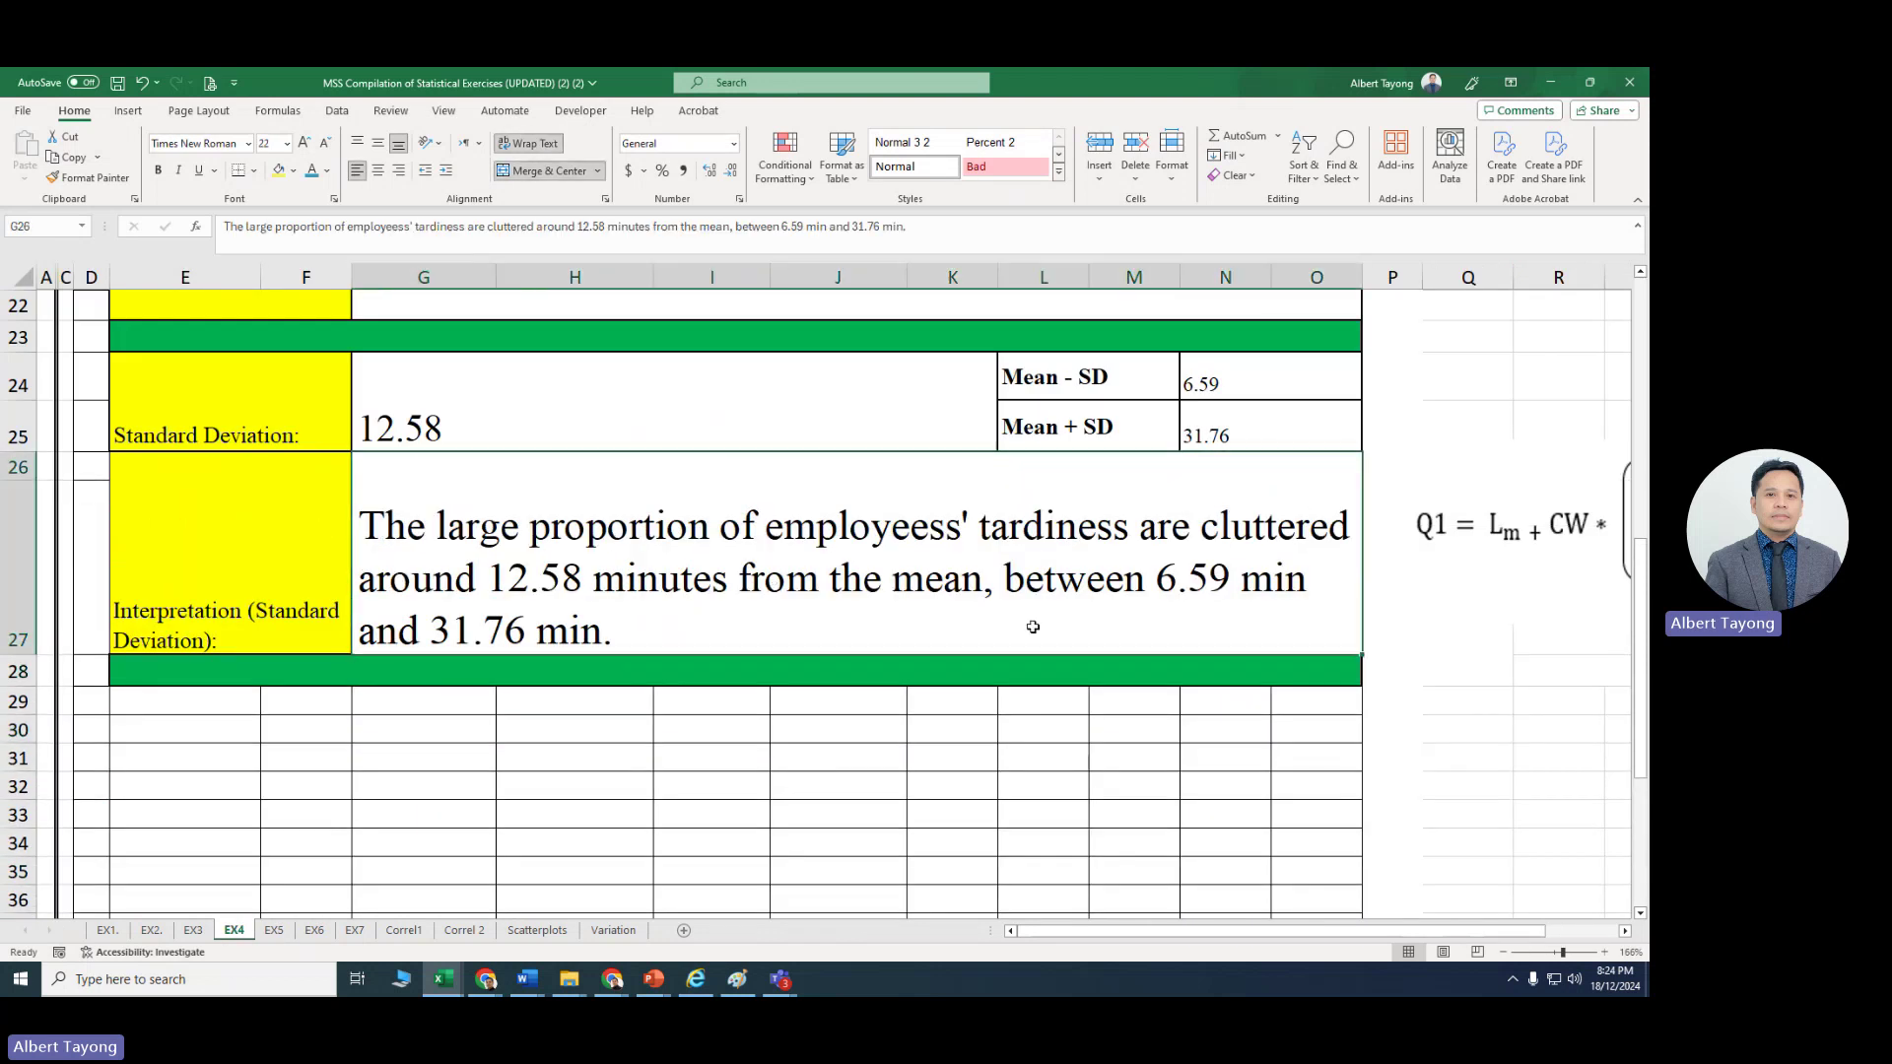
Step: Review the exercise question in E2, including the company LPQ Ltd and the month the attendance records cover
scroll(1088, 731, "up", 7)
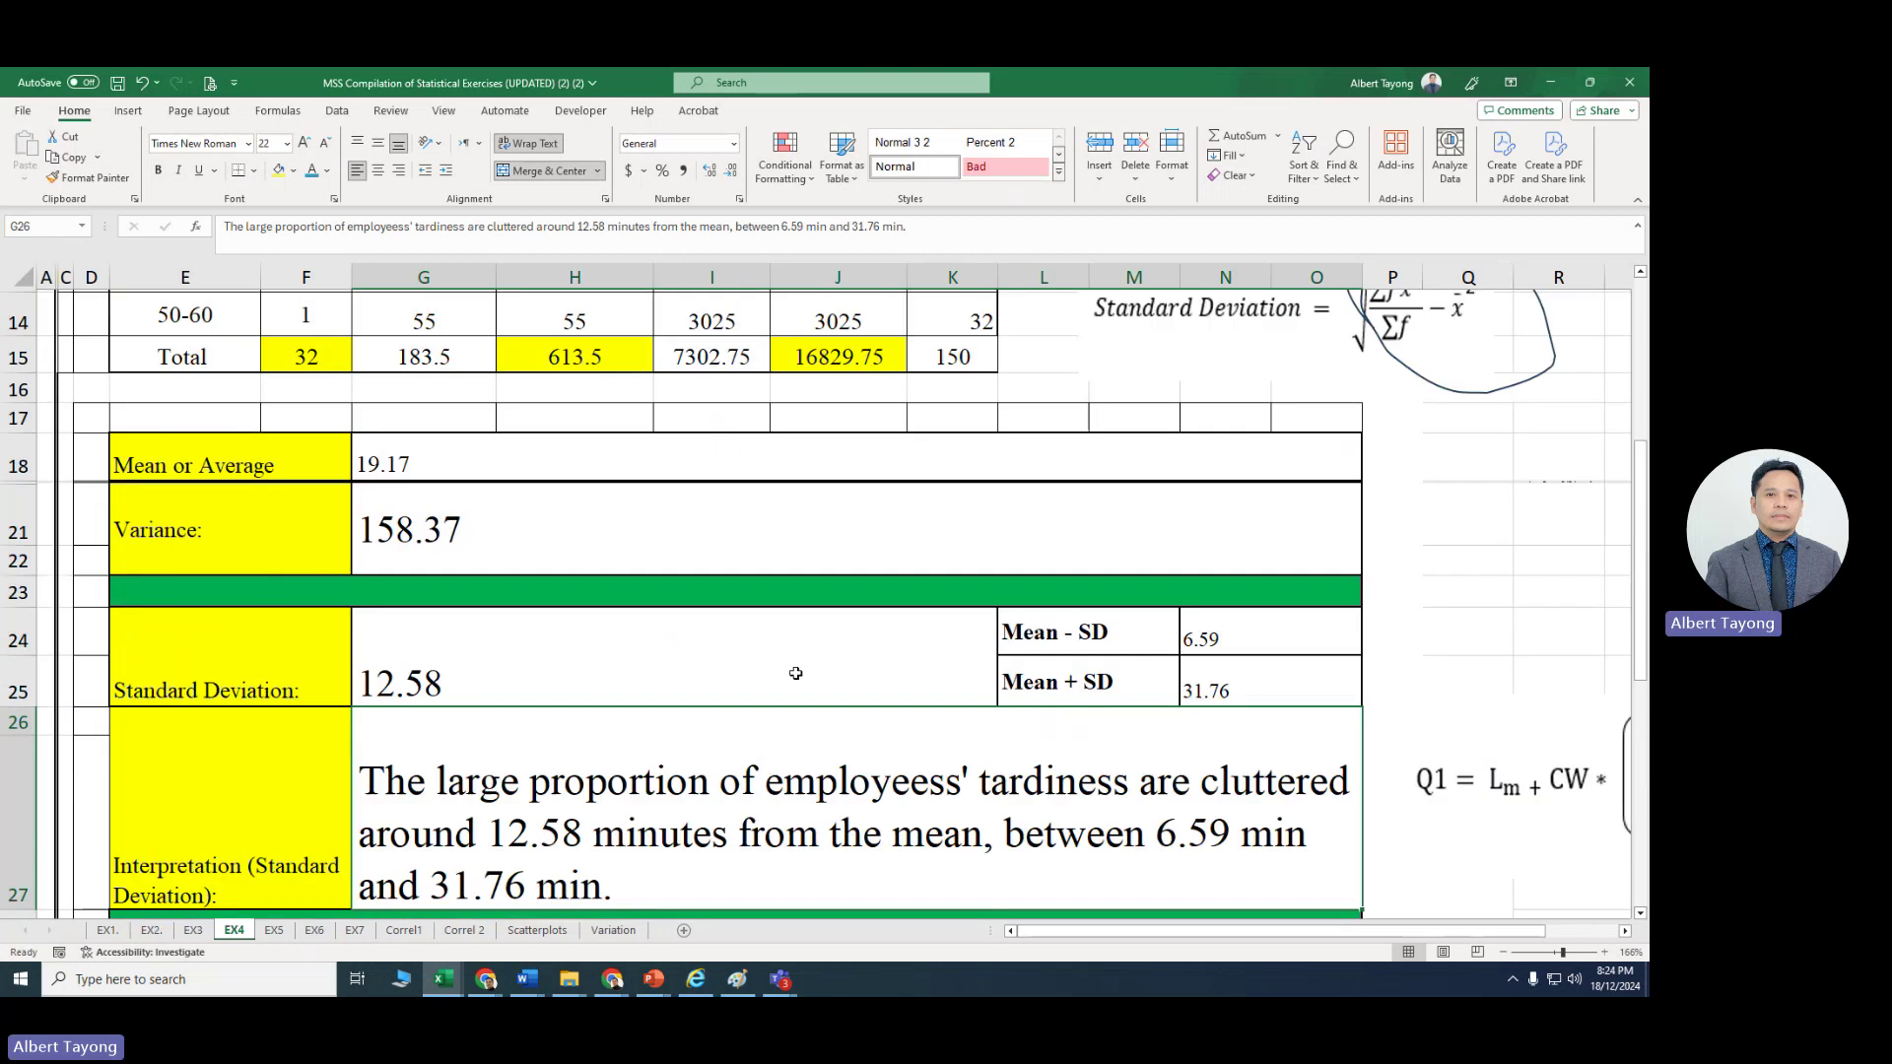
left_click(374, 420)
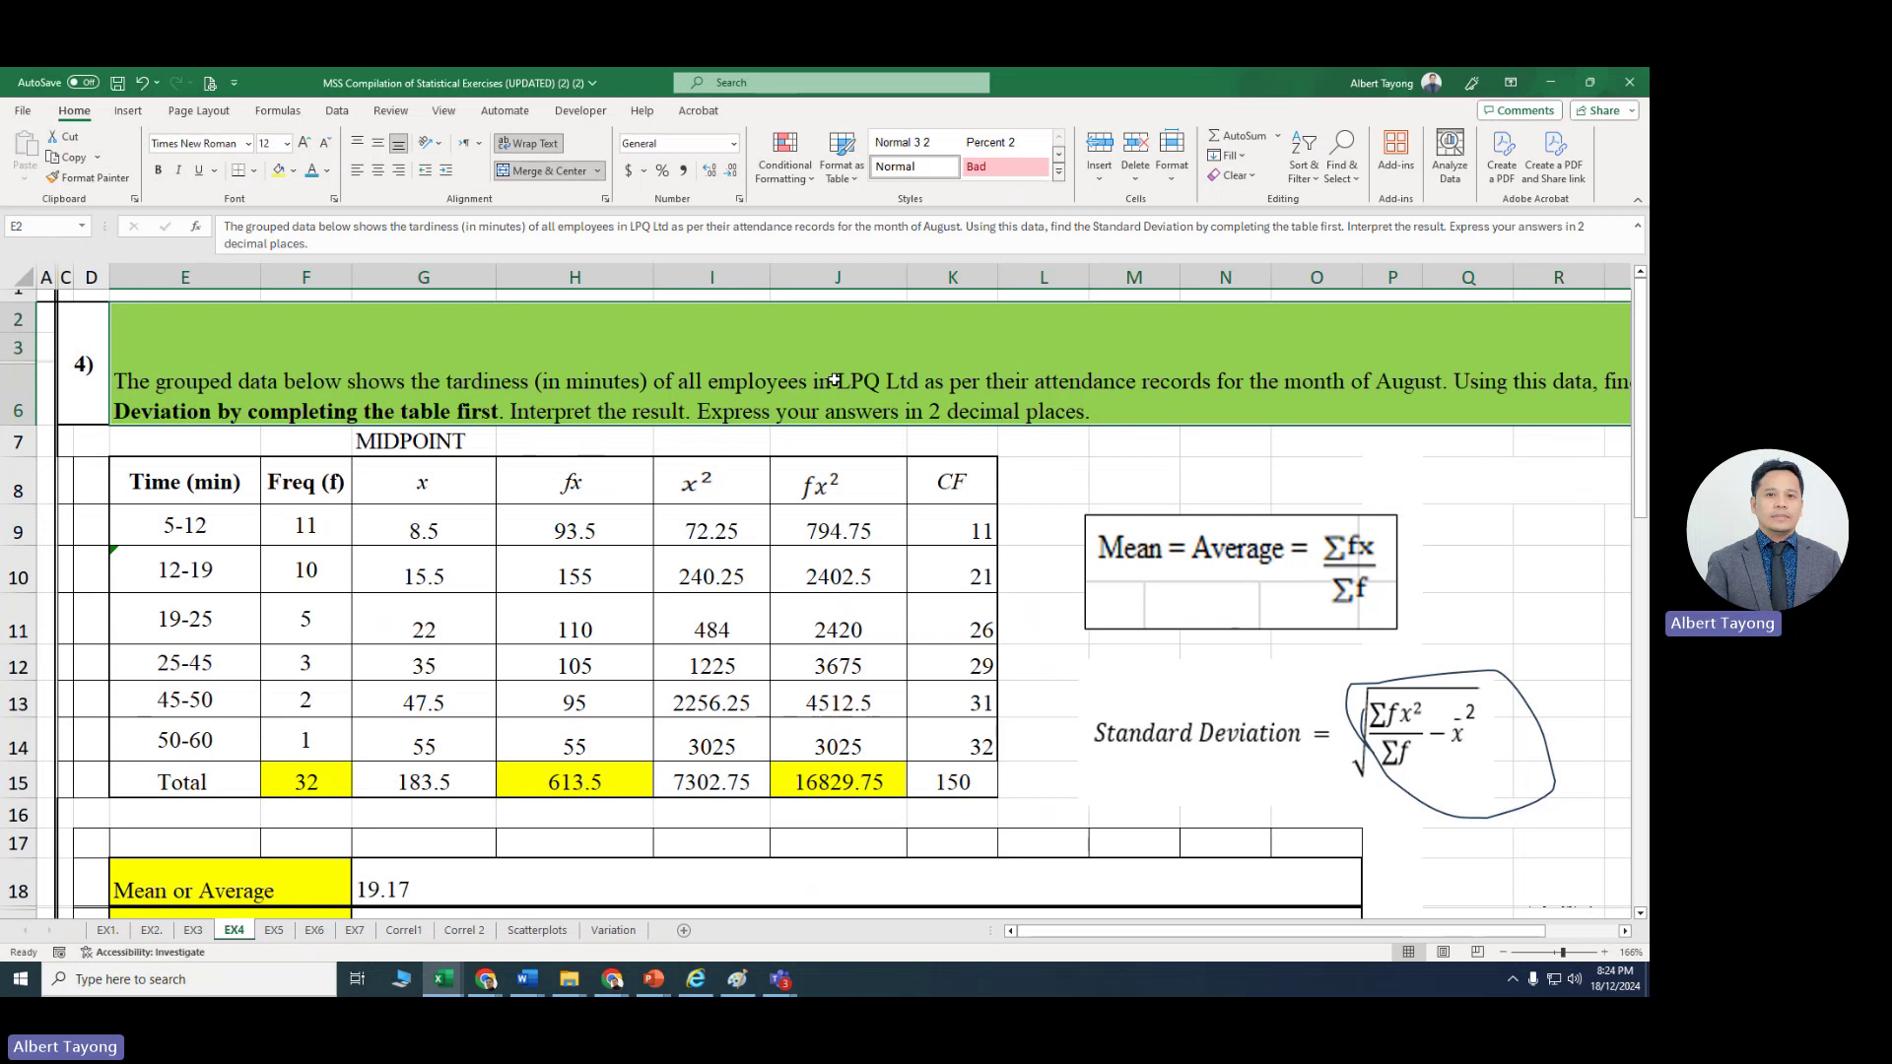
double_click(865, 383)
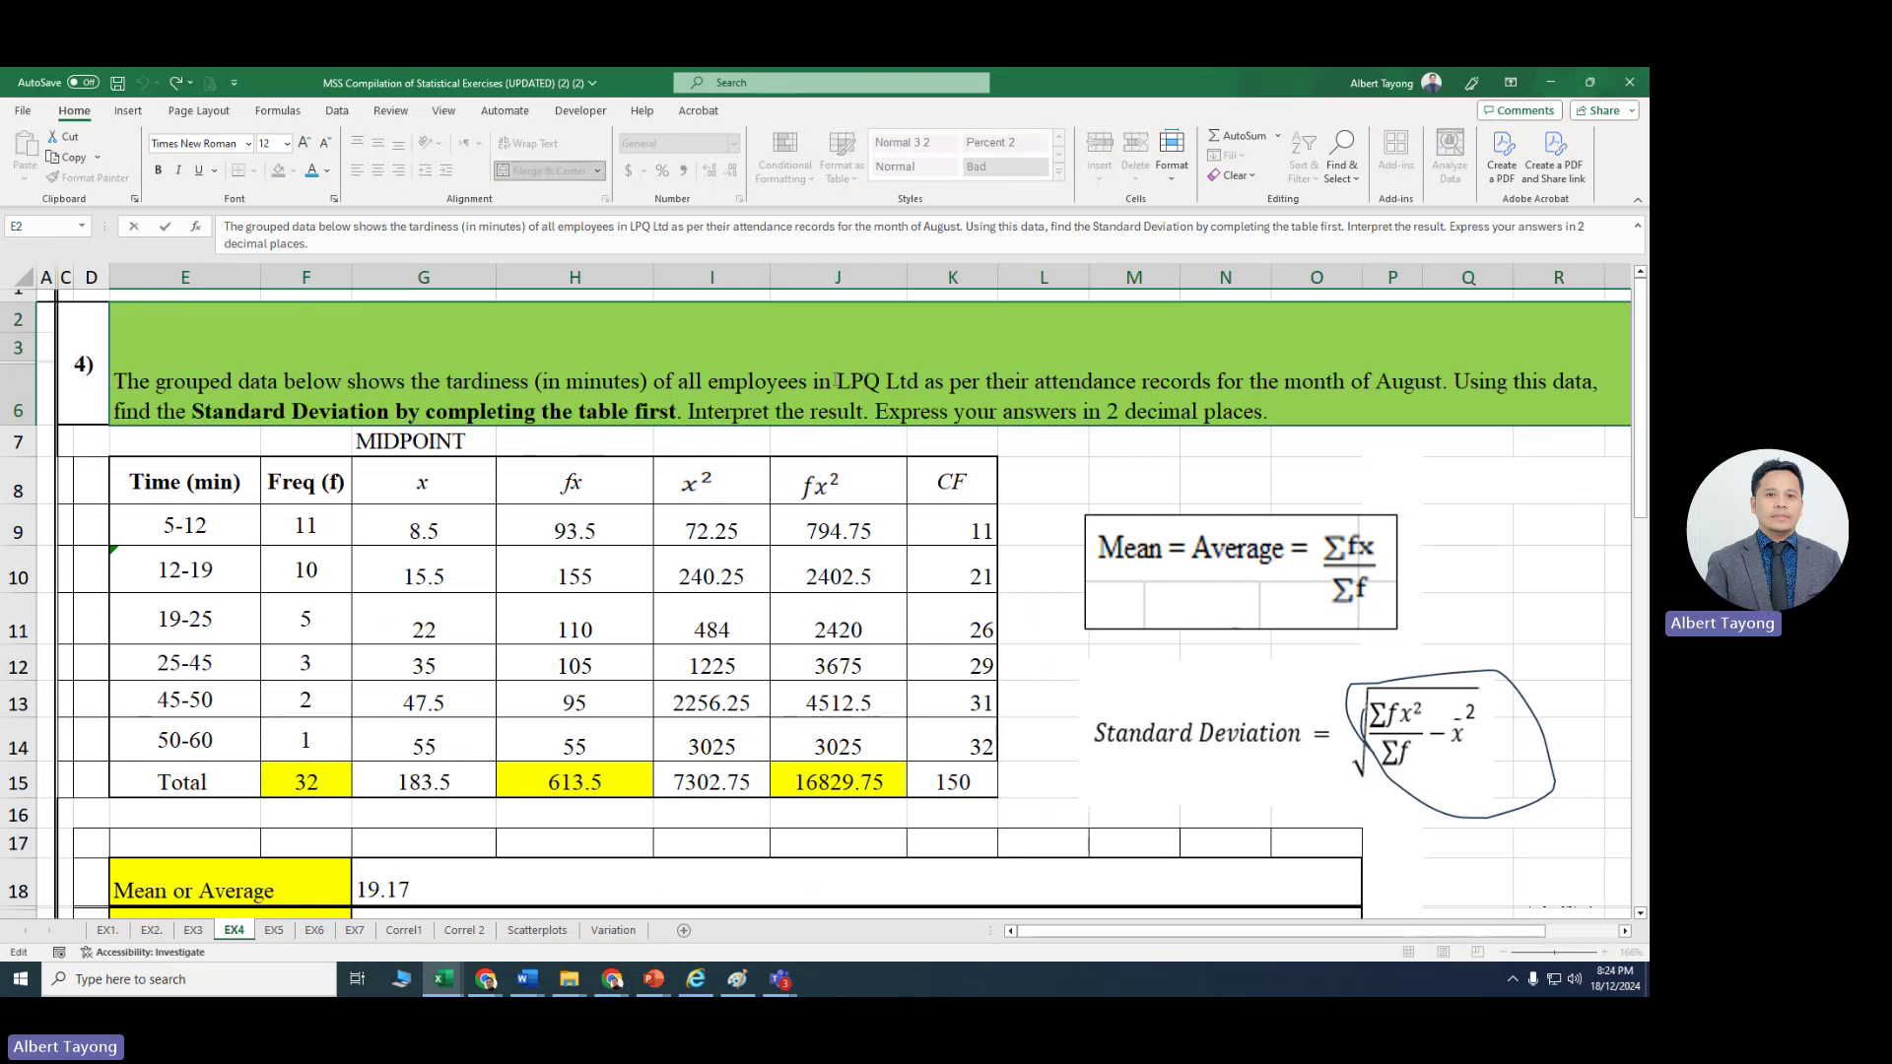
left_click_drag(836, 381, 907, 382)
left_click(1102, 394)
left_click(1423, 480)
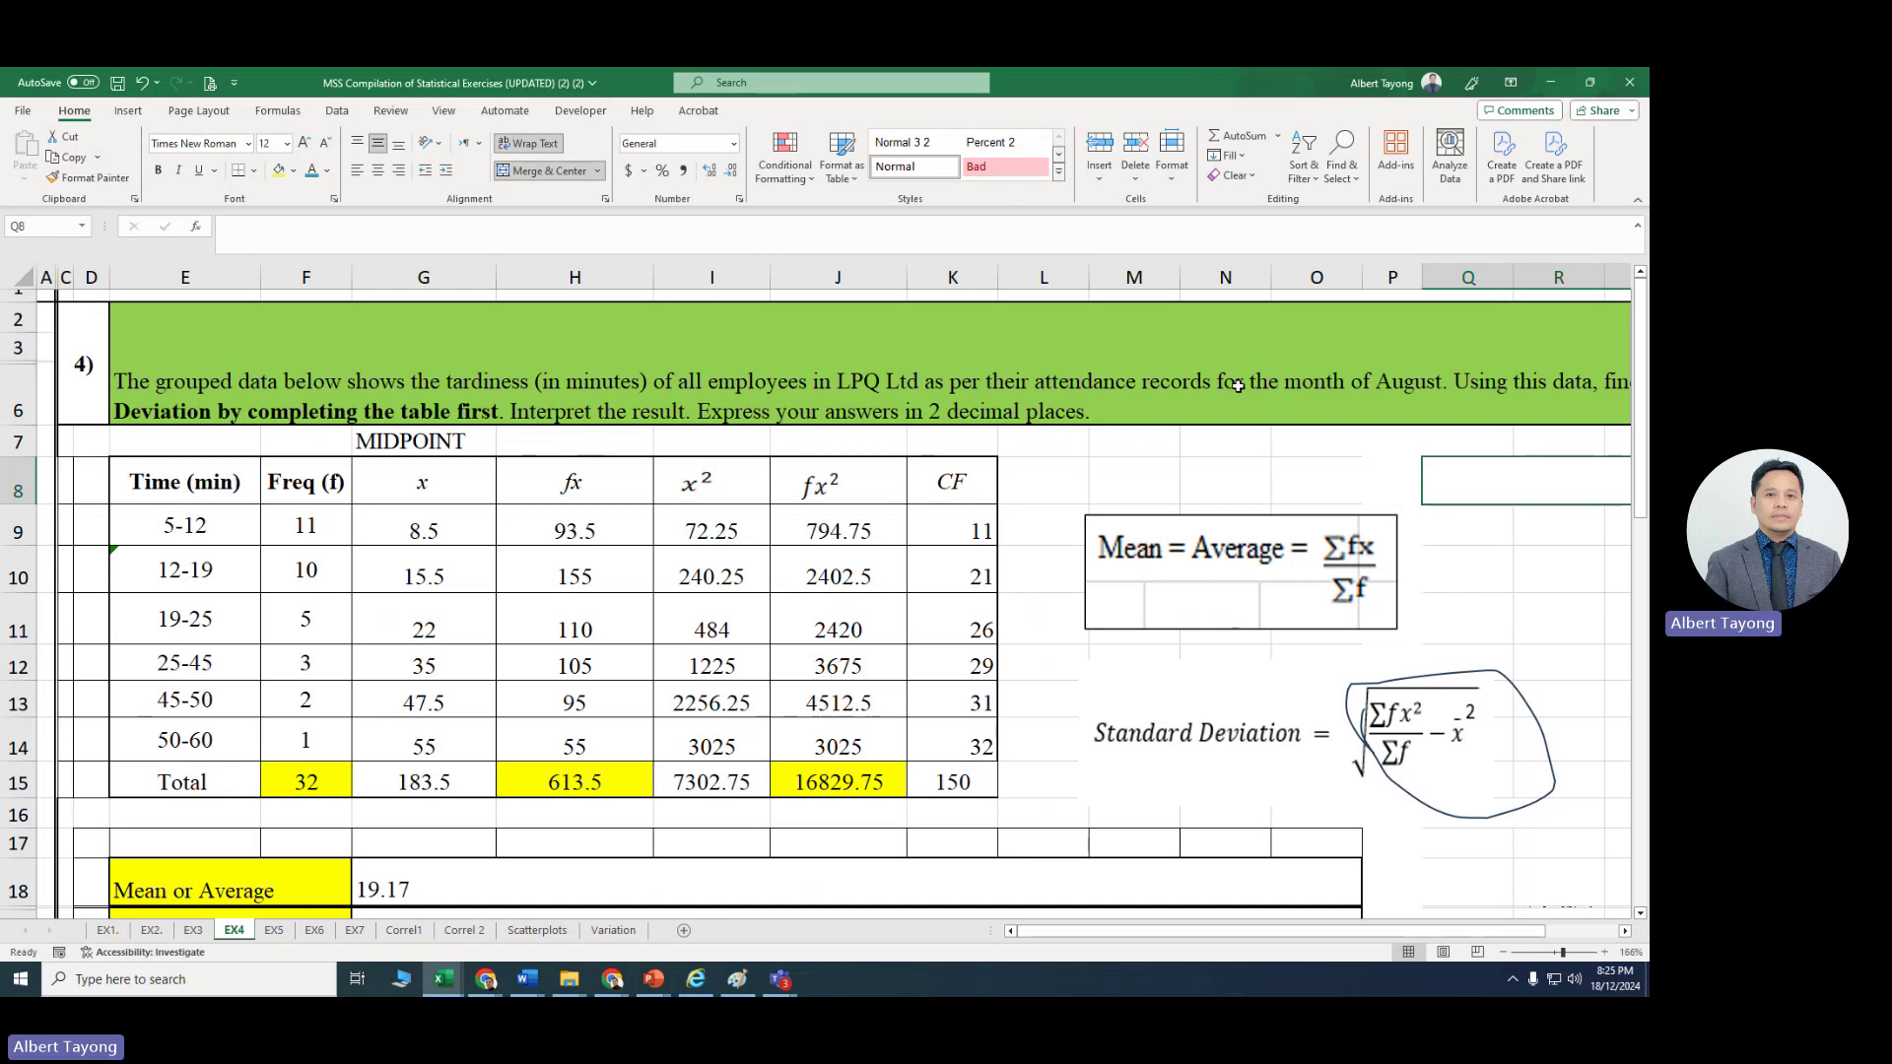
left_click(1384, 385)
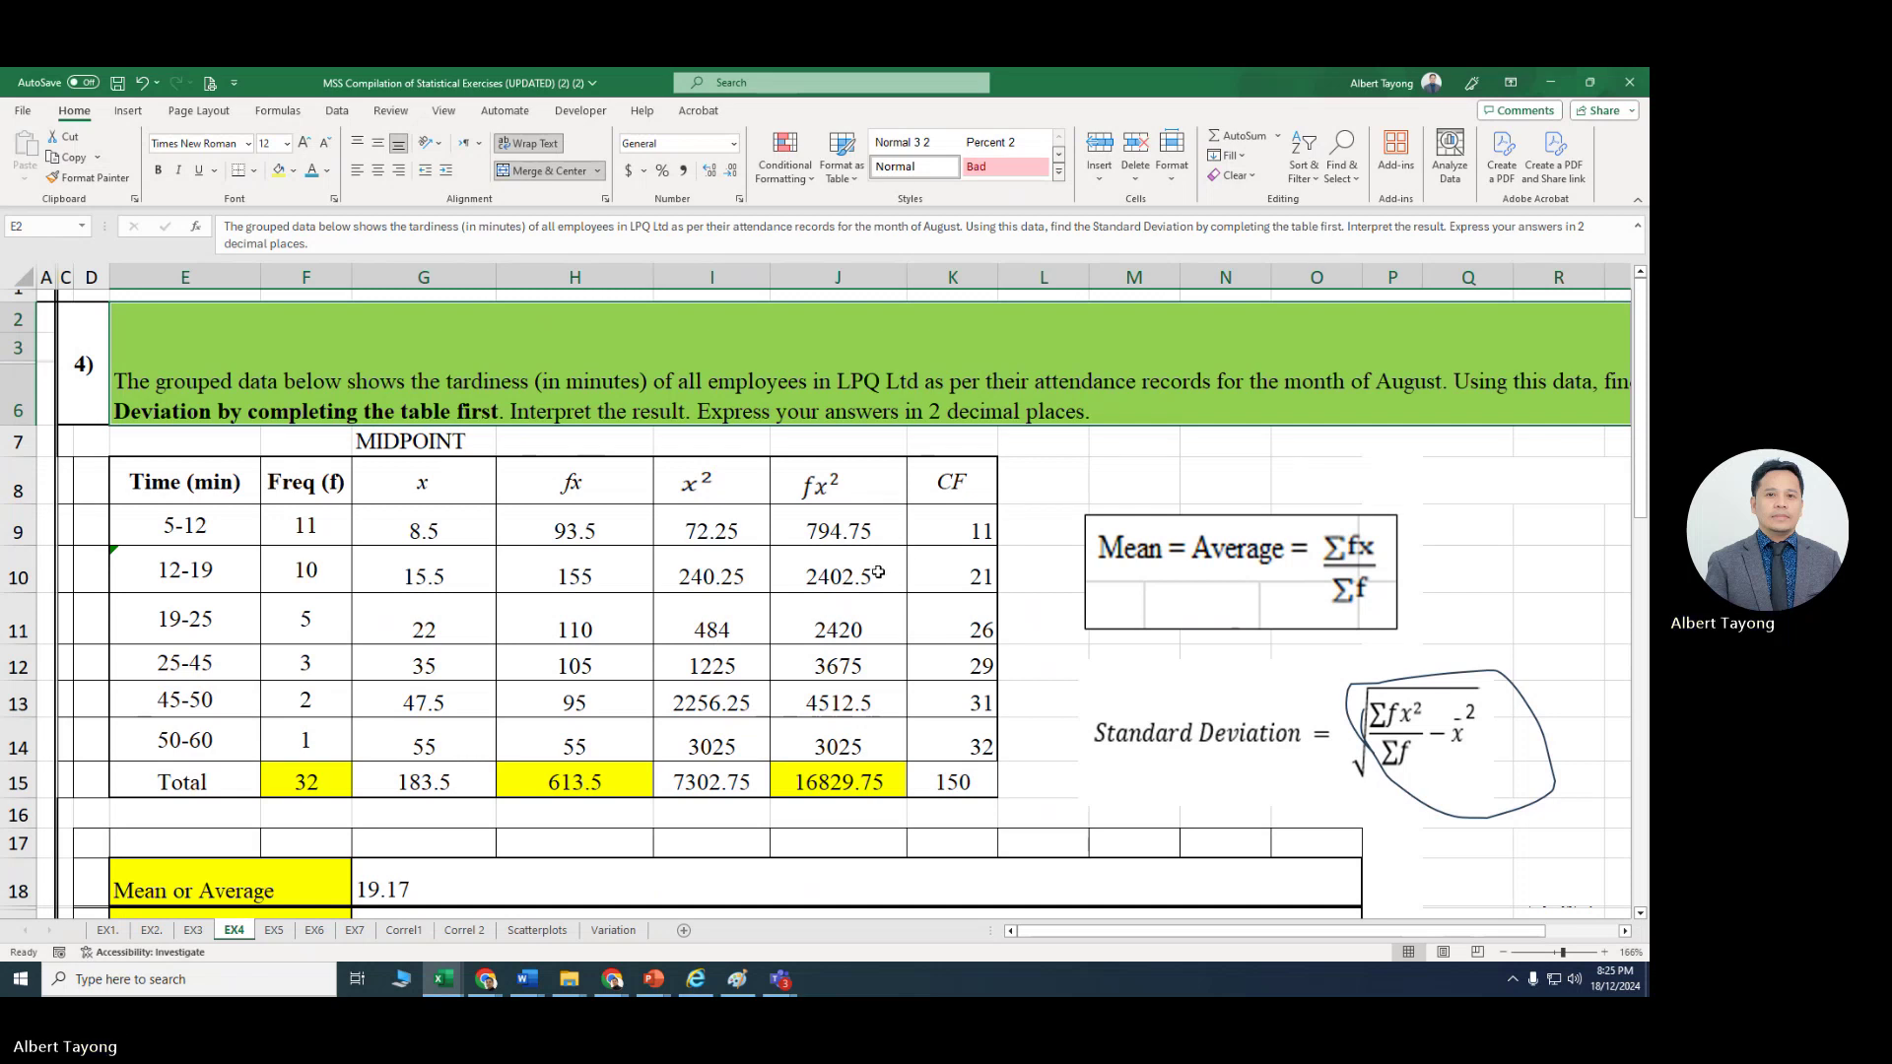
Step: Insert "(approx. 68%)" after "The large proportion" in the interpretation in G26
scroll(848, 571, "down", 5)
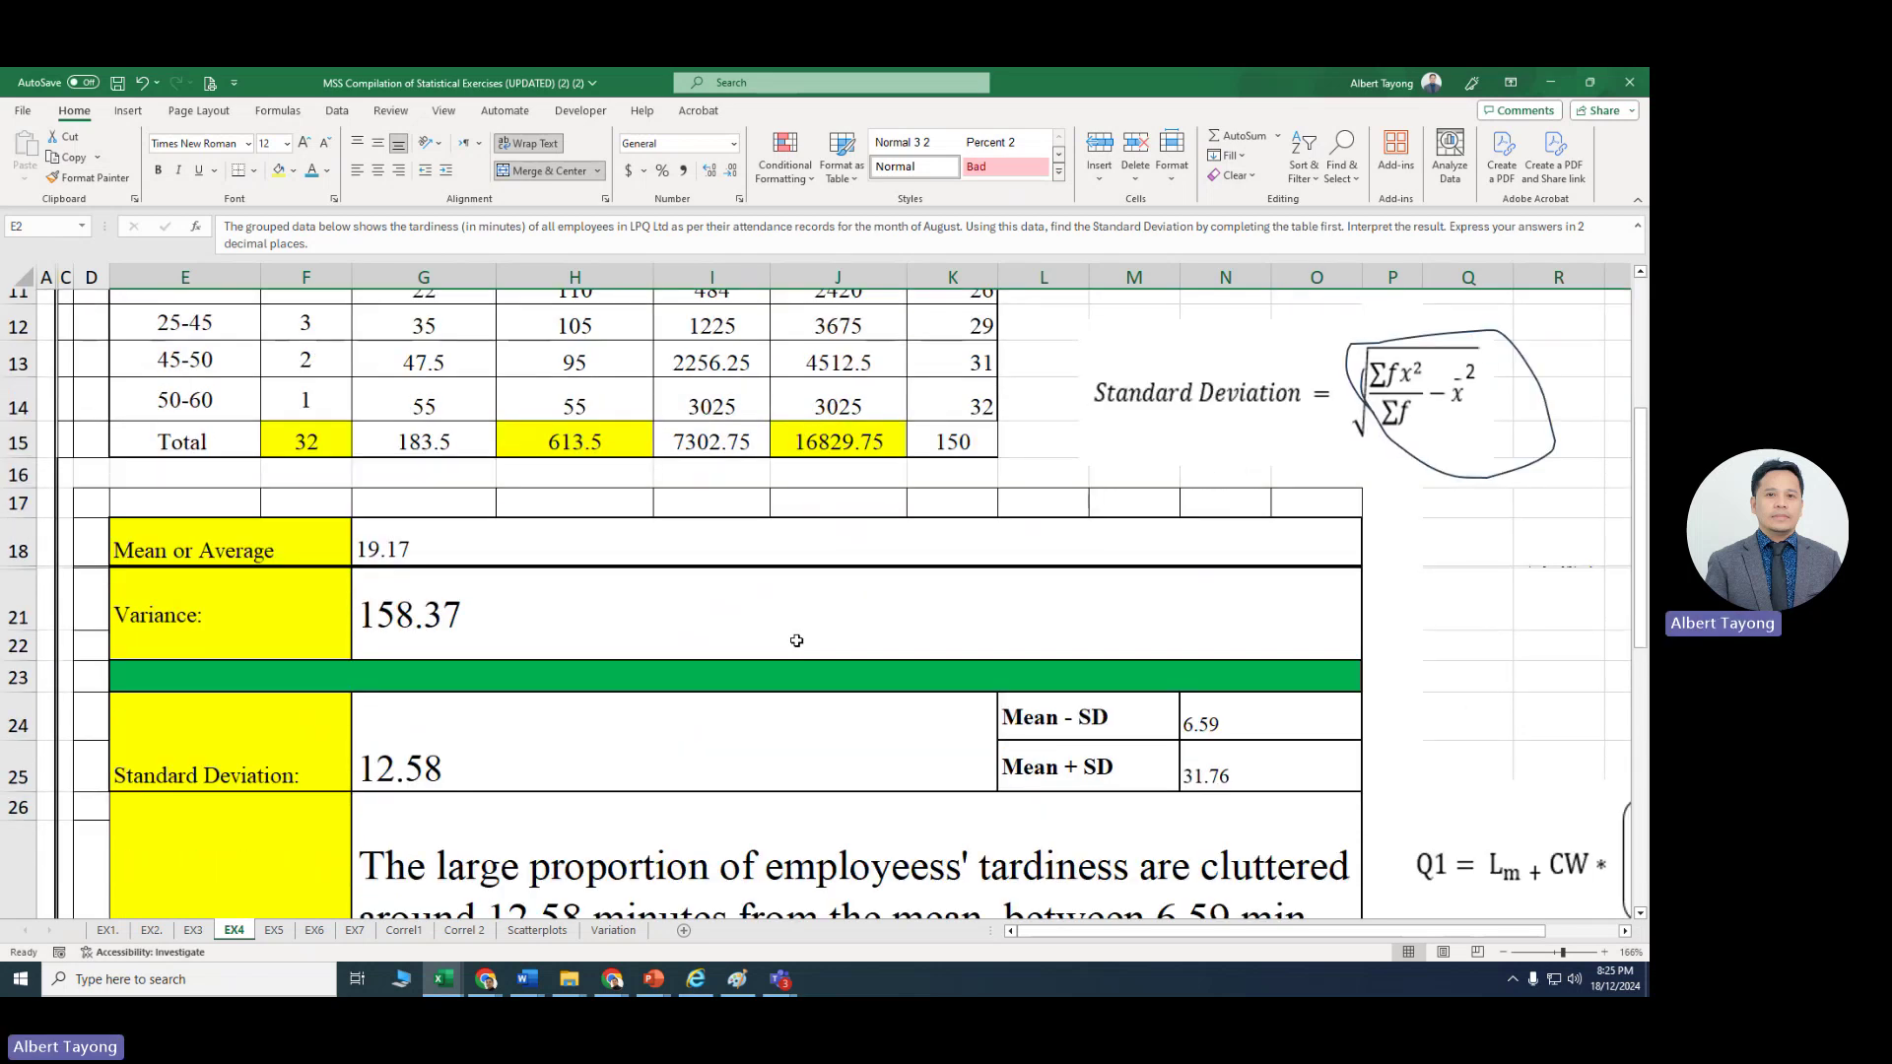
left_click(789, 731)
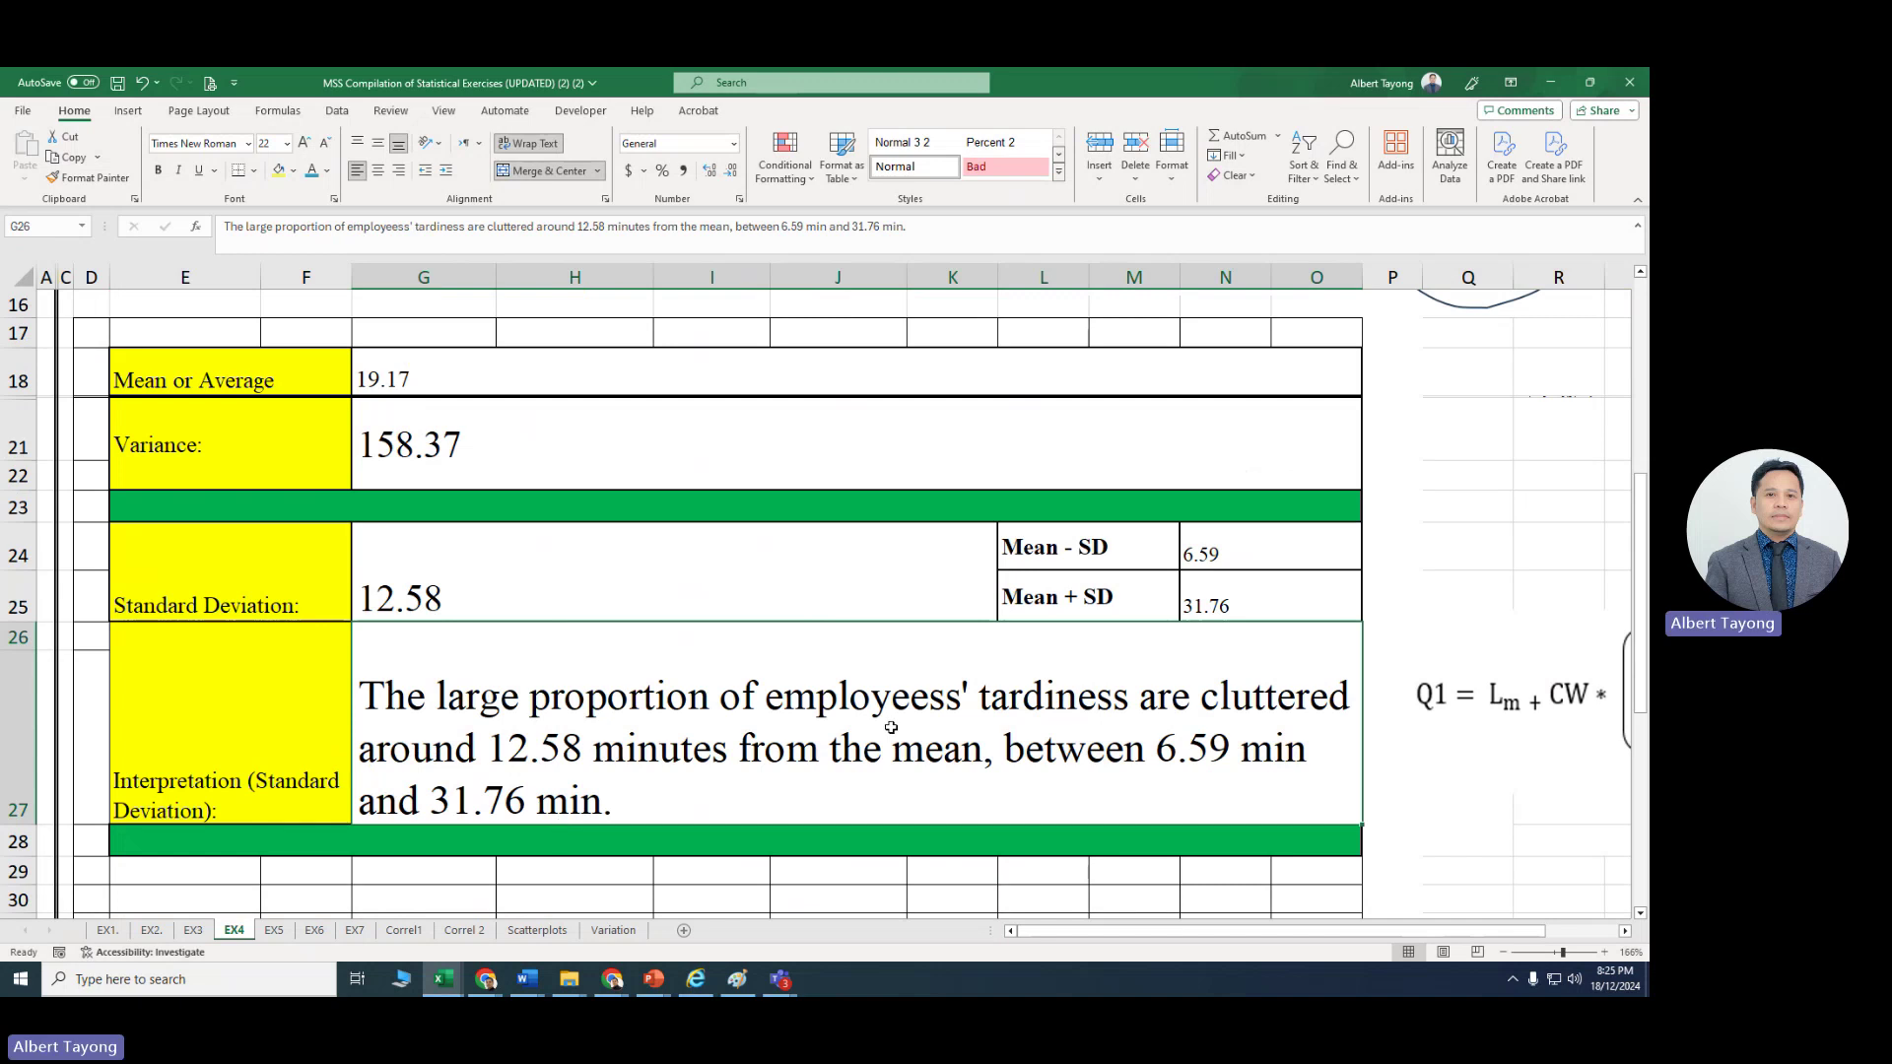
double_click(1124, 706)
type("9a")
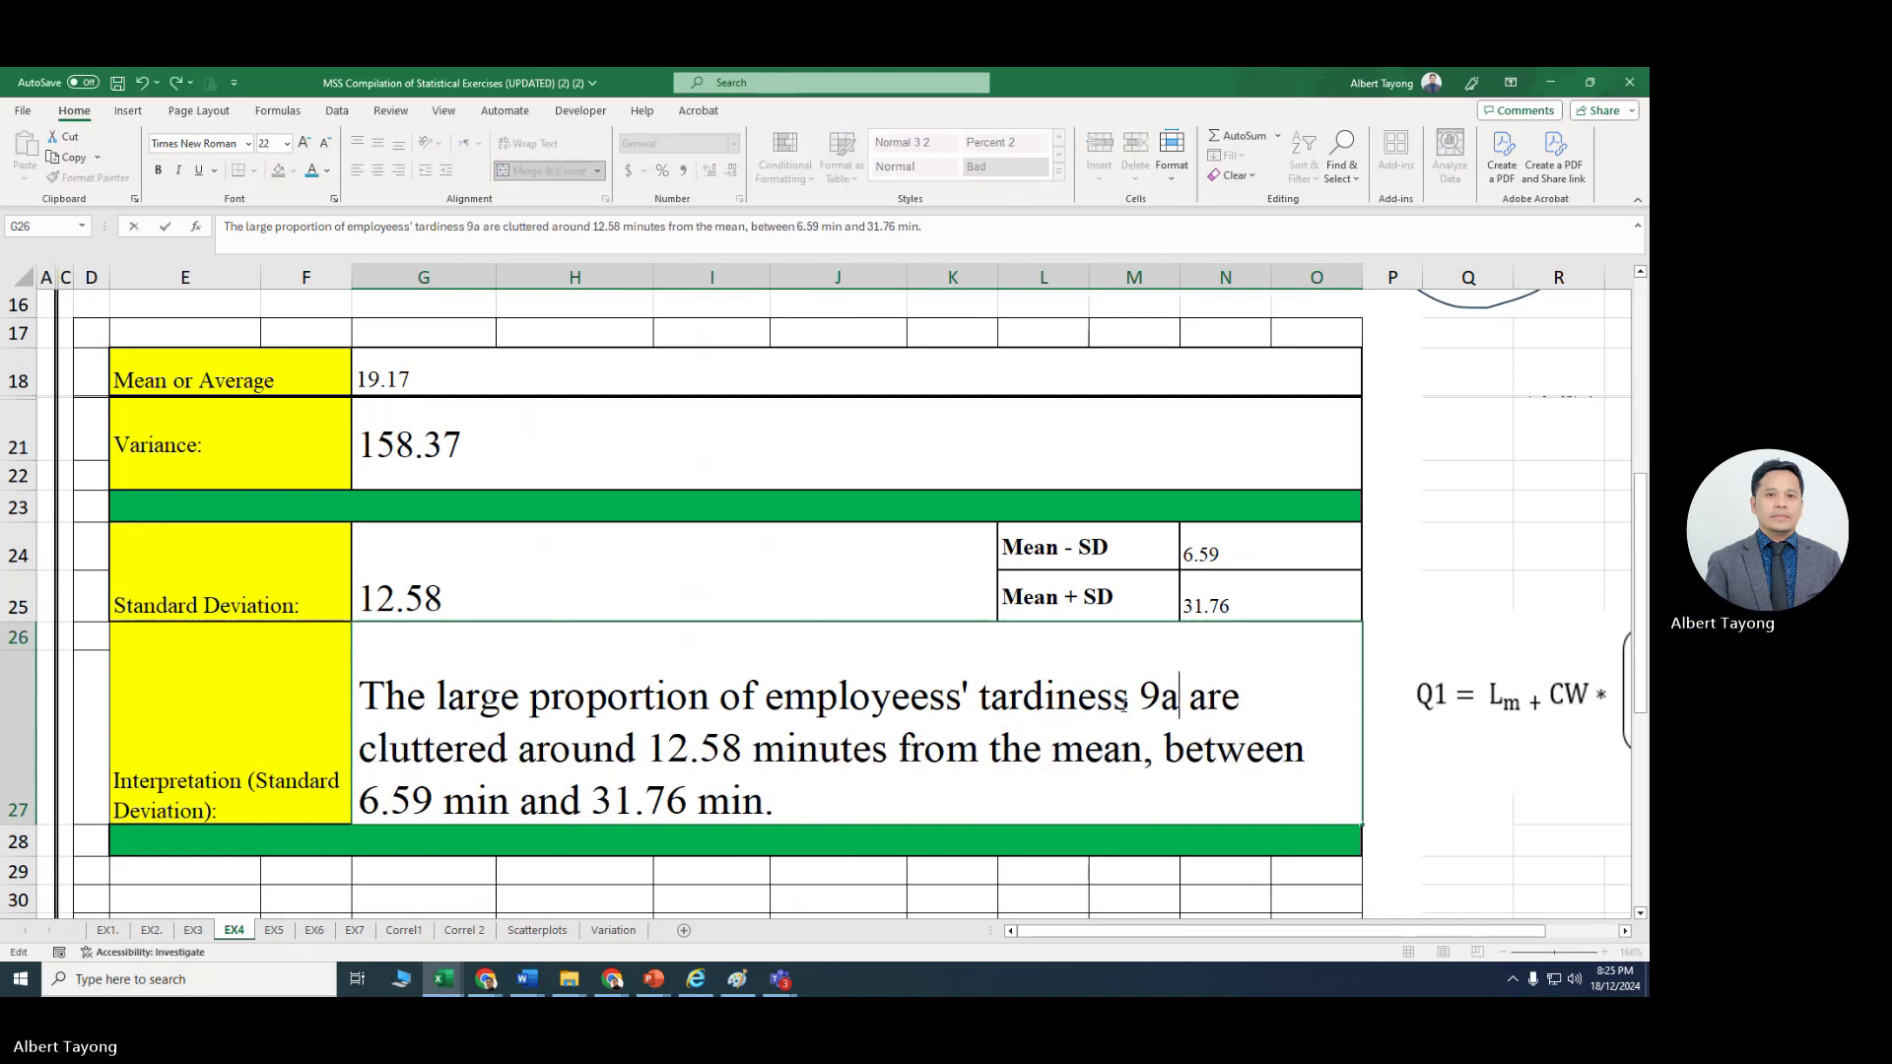
key("BackSpace")
key("BackSpace")
key("BackSpace")
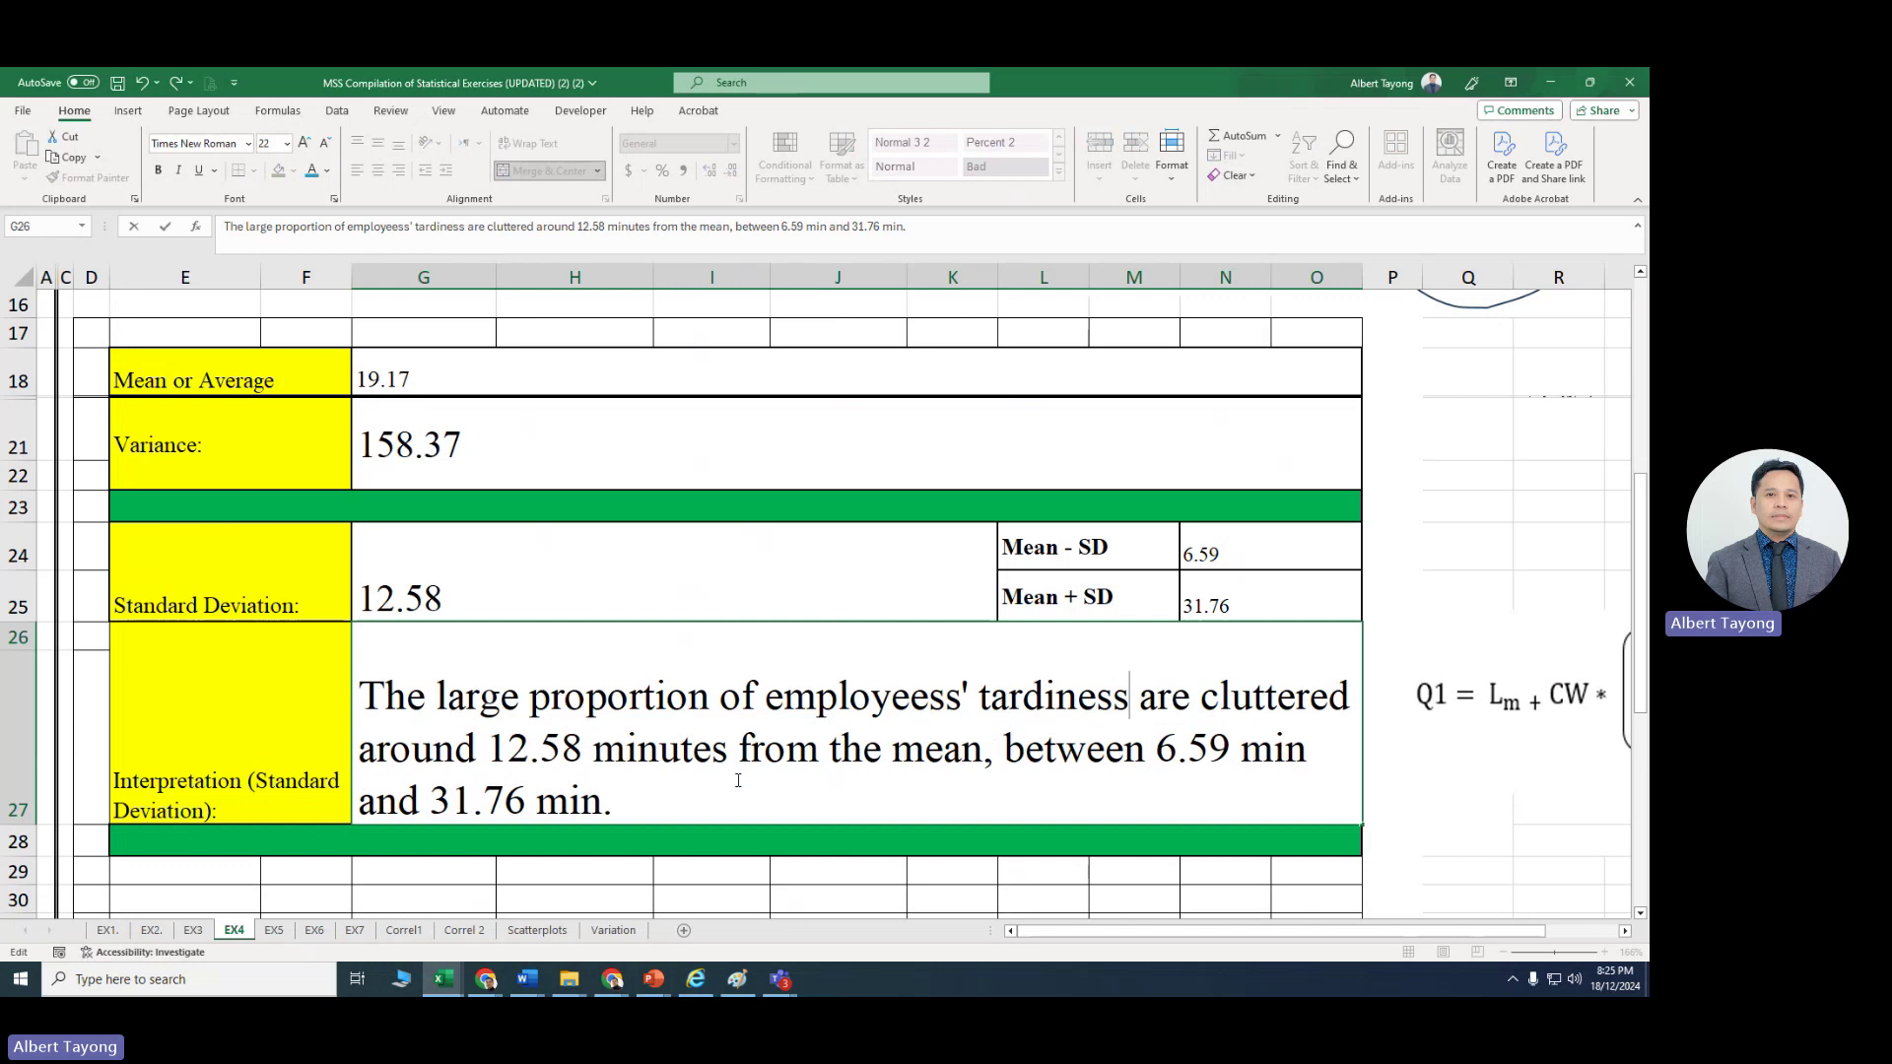
left_click(704, 698)
type("(appro")
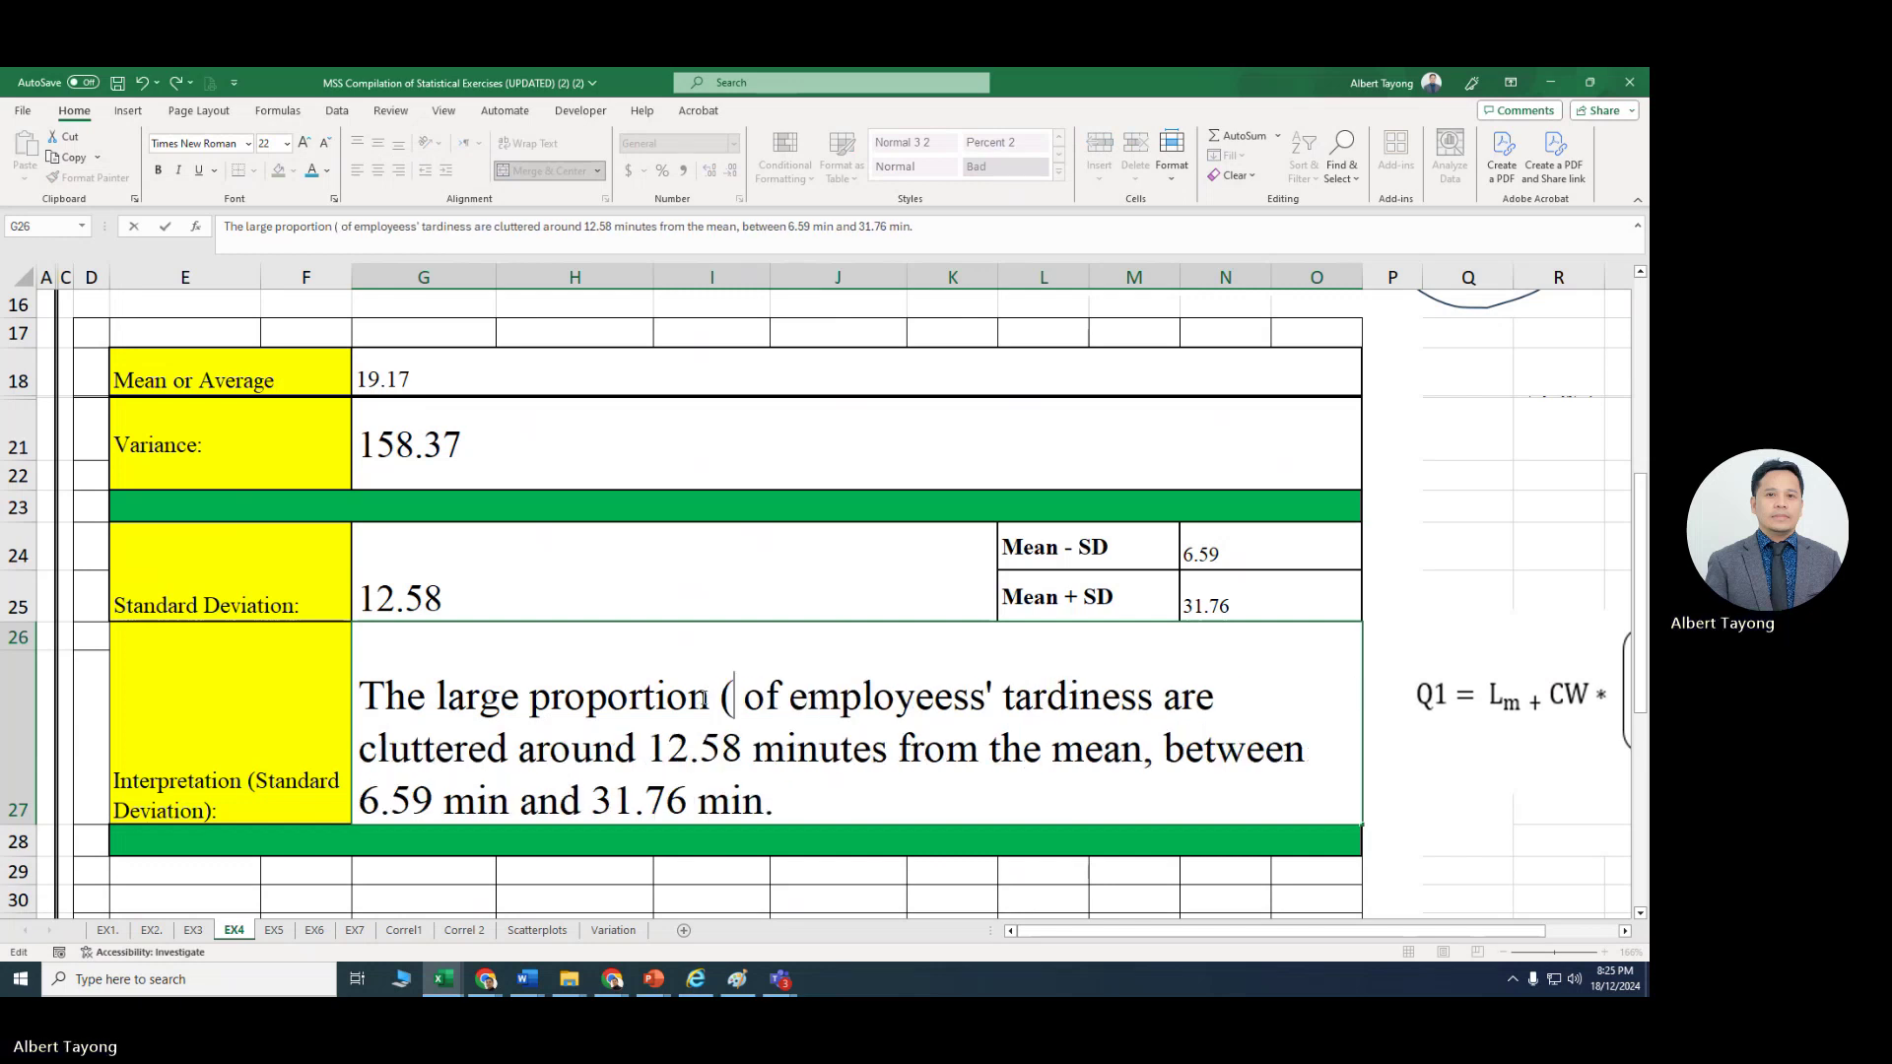
type("x. 68%")
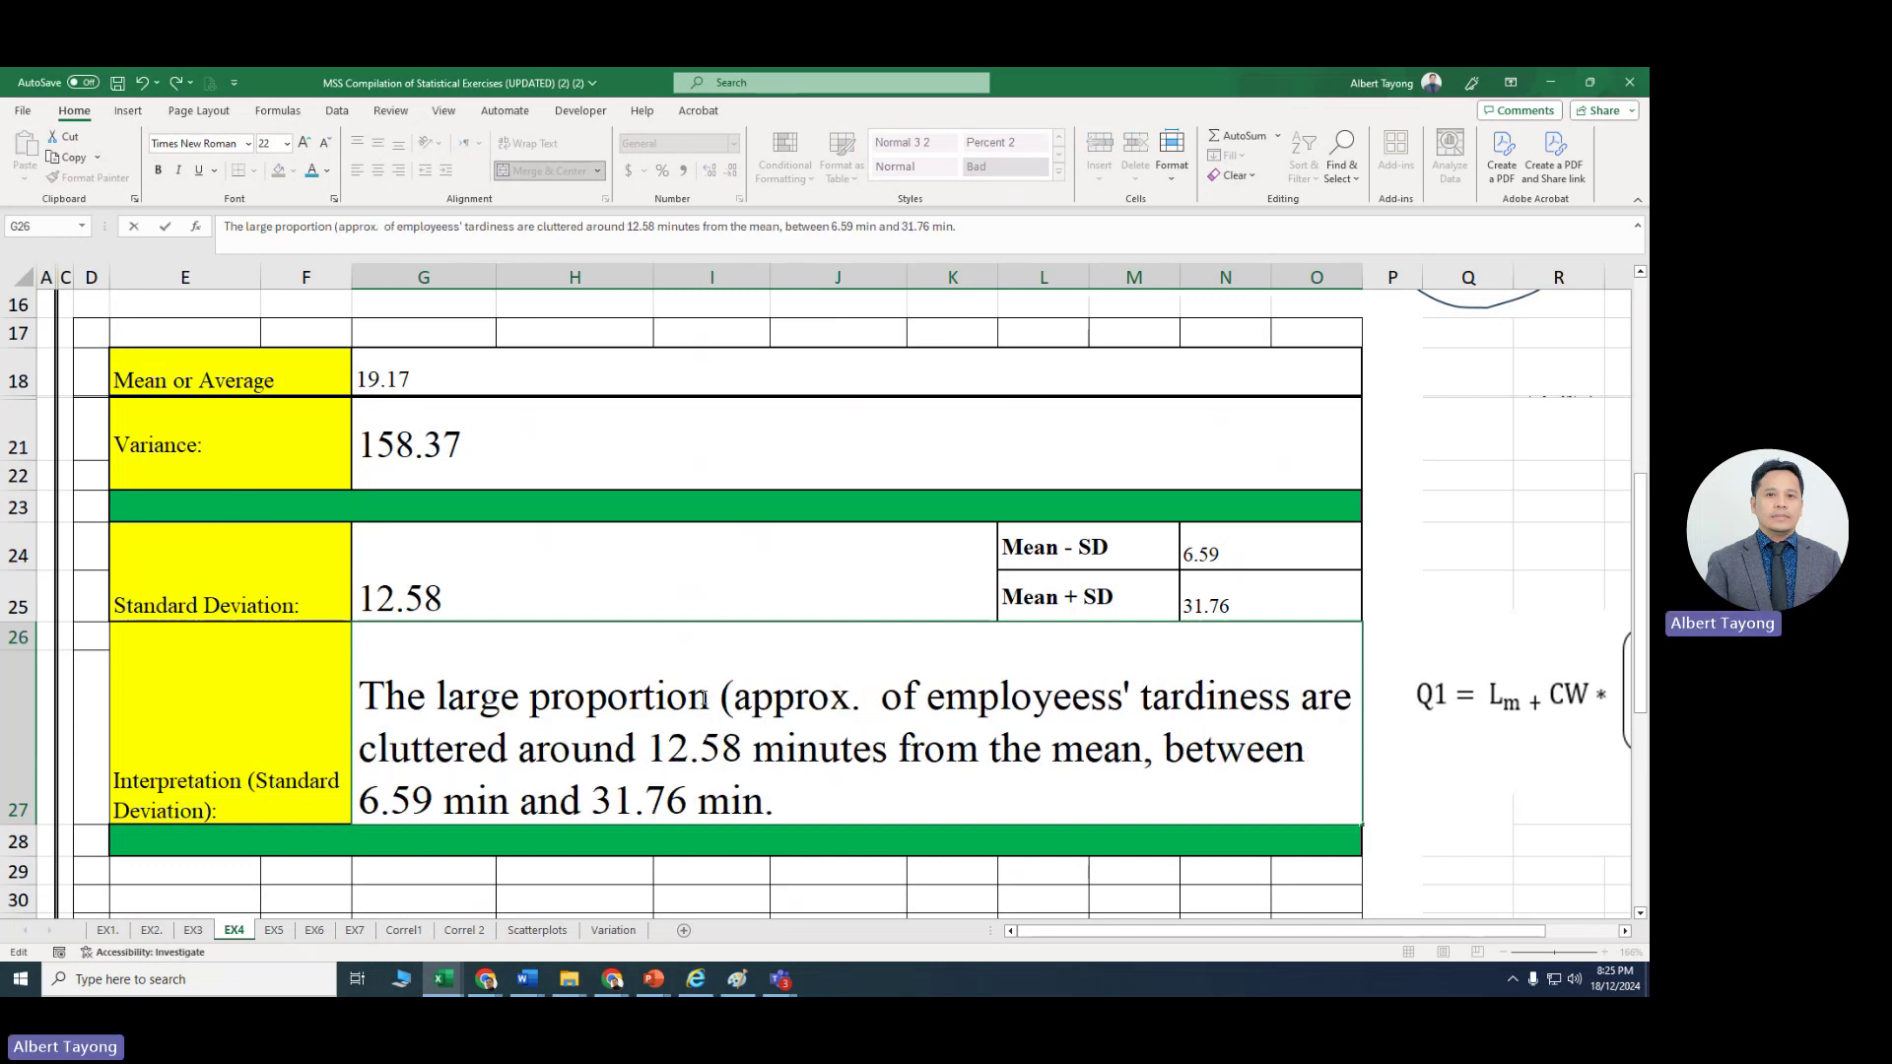
type(")")
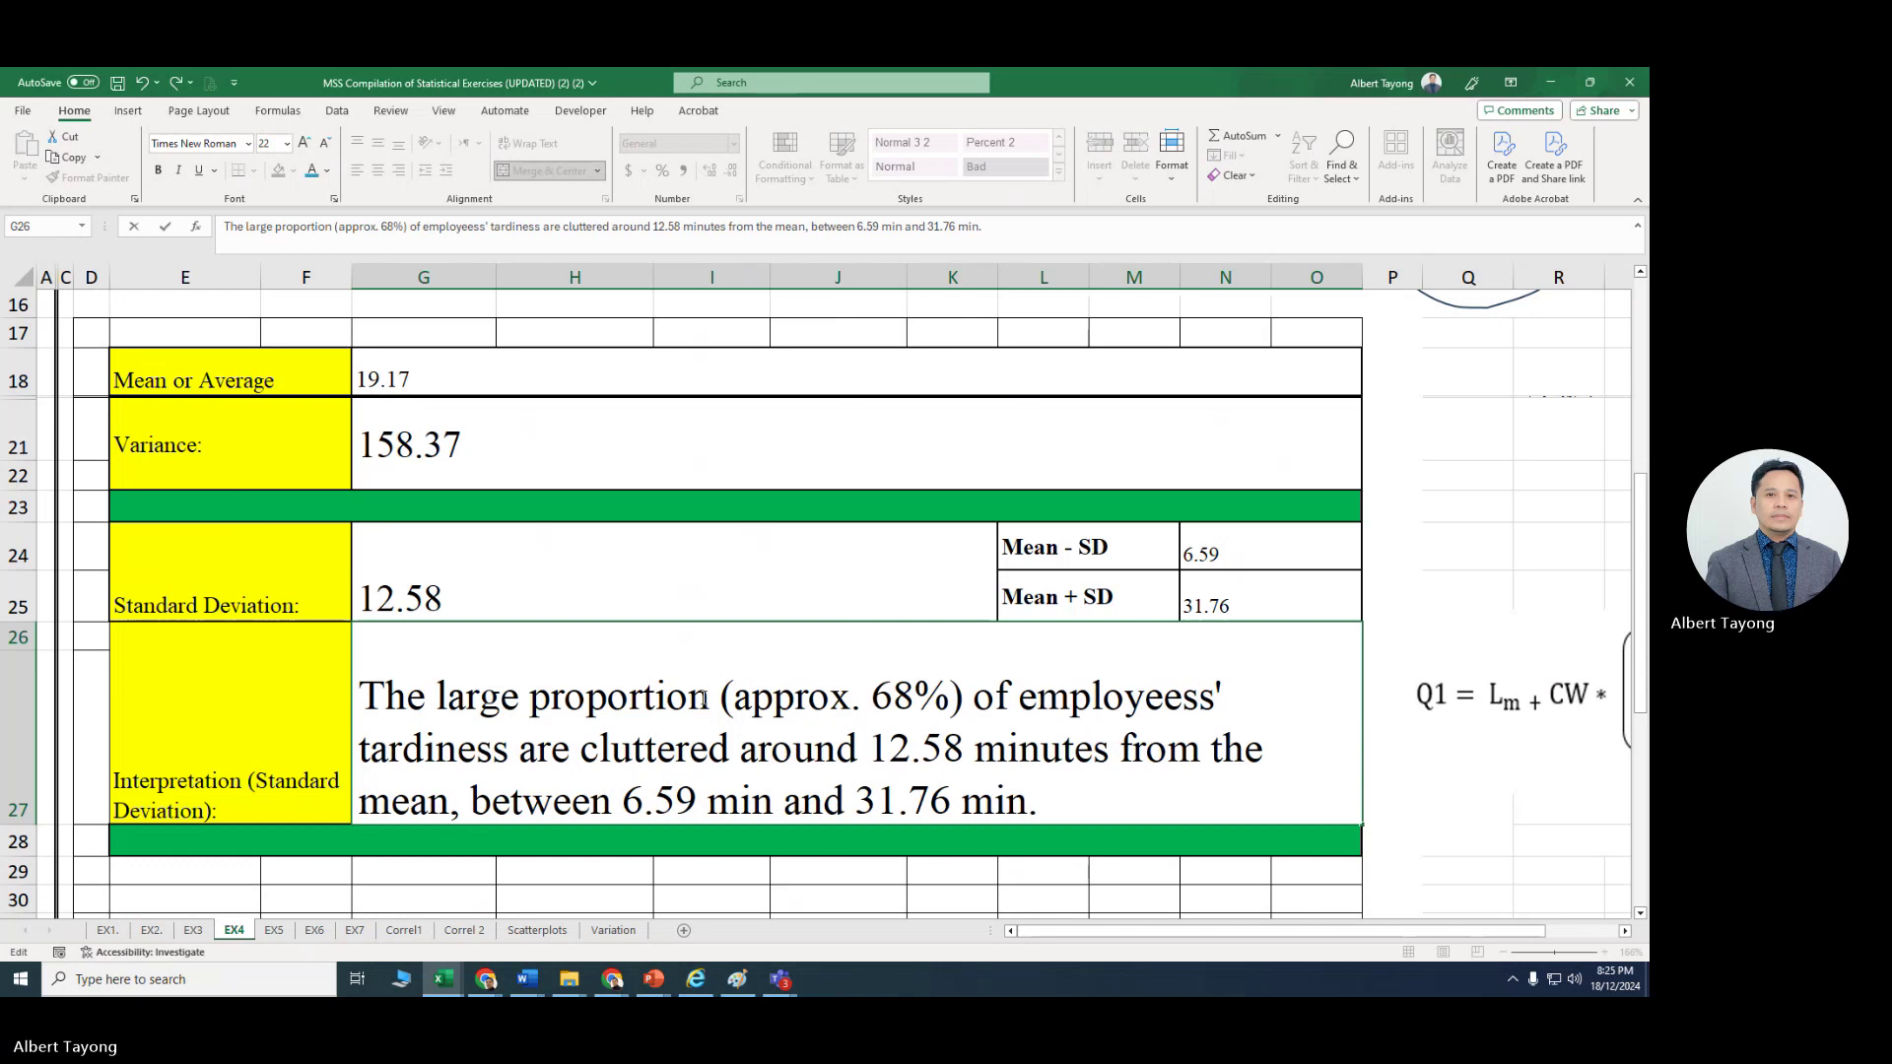
scroll(718, 705, "down", 1)
left_click(1196, 804)
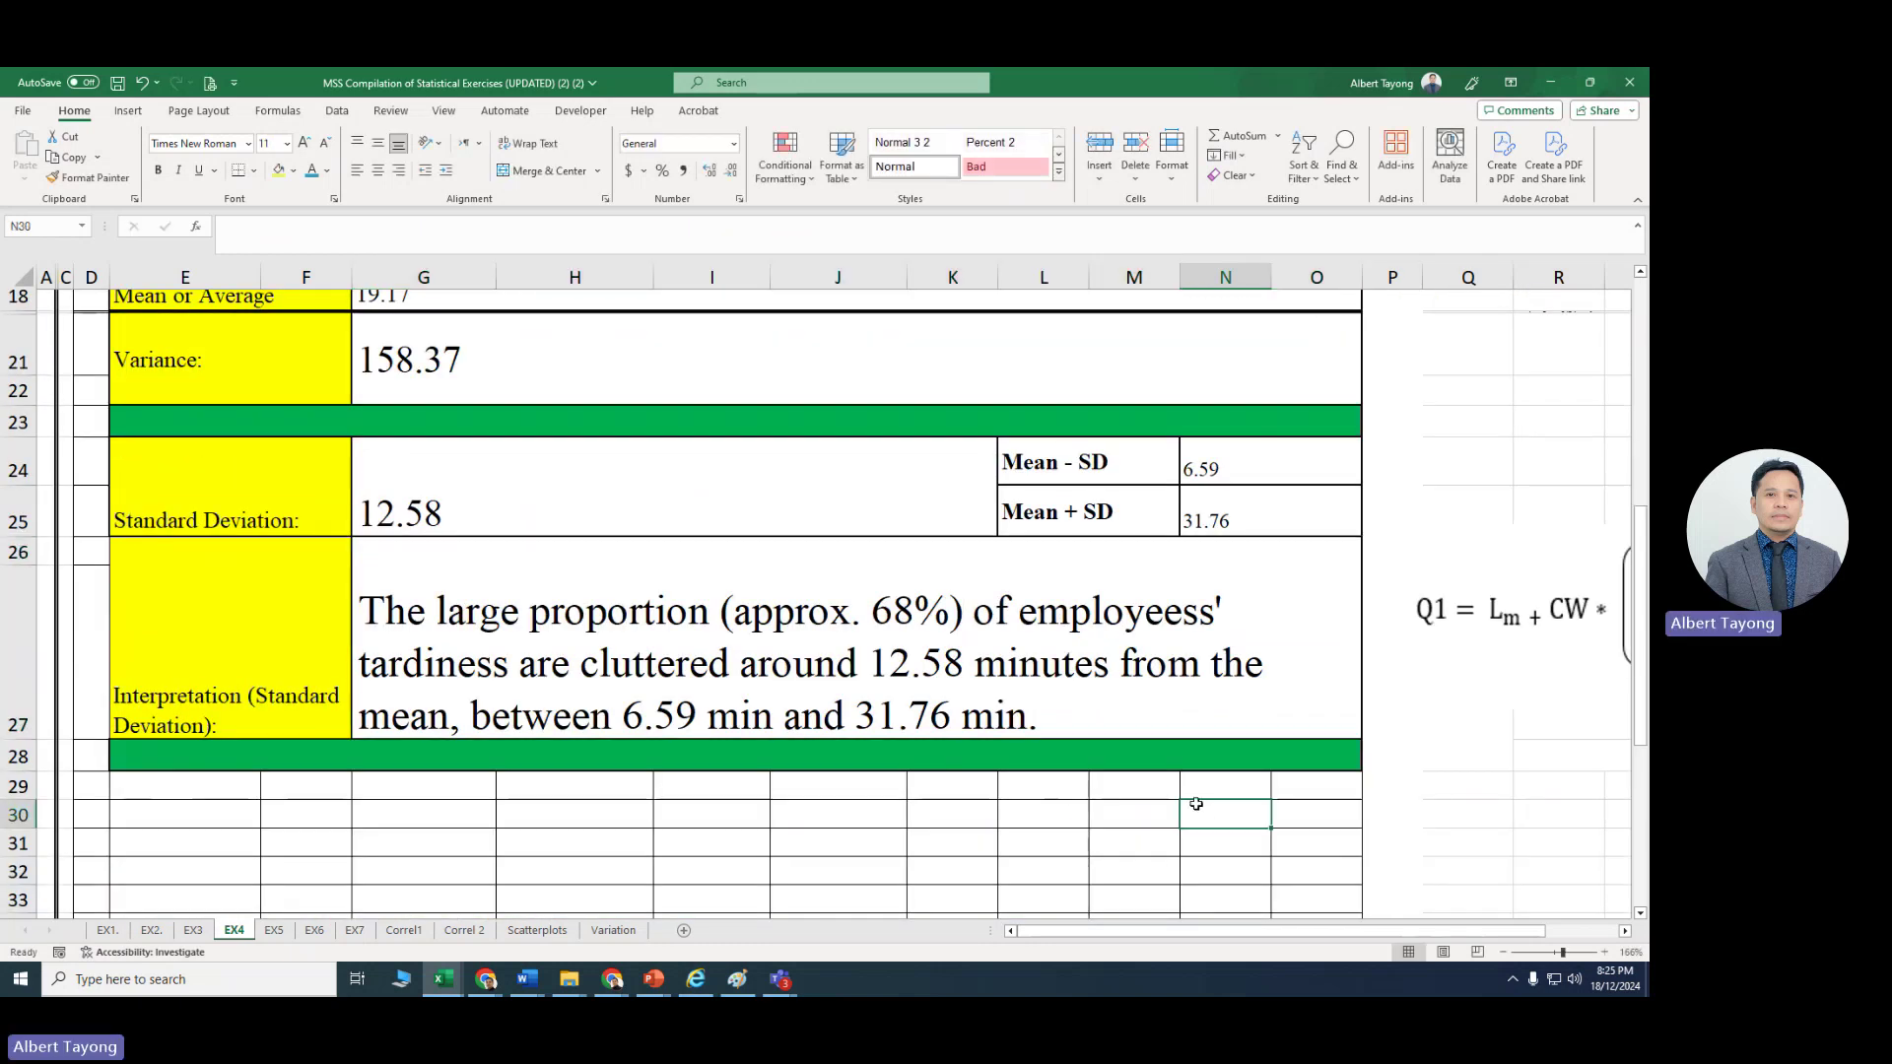
left_click(914, 637)
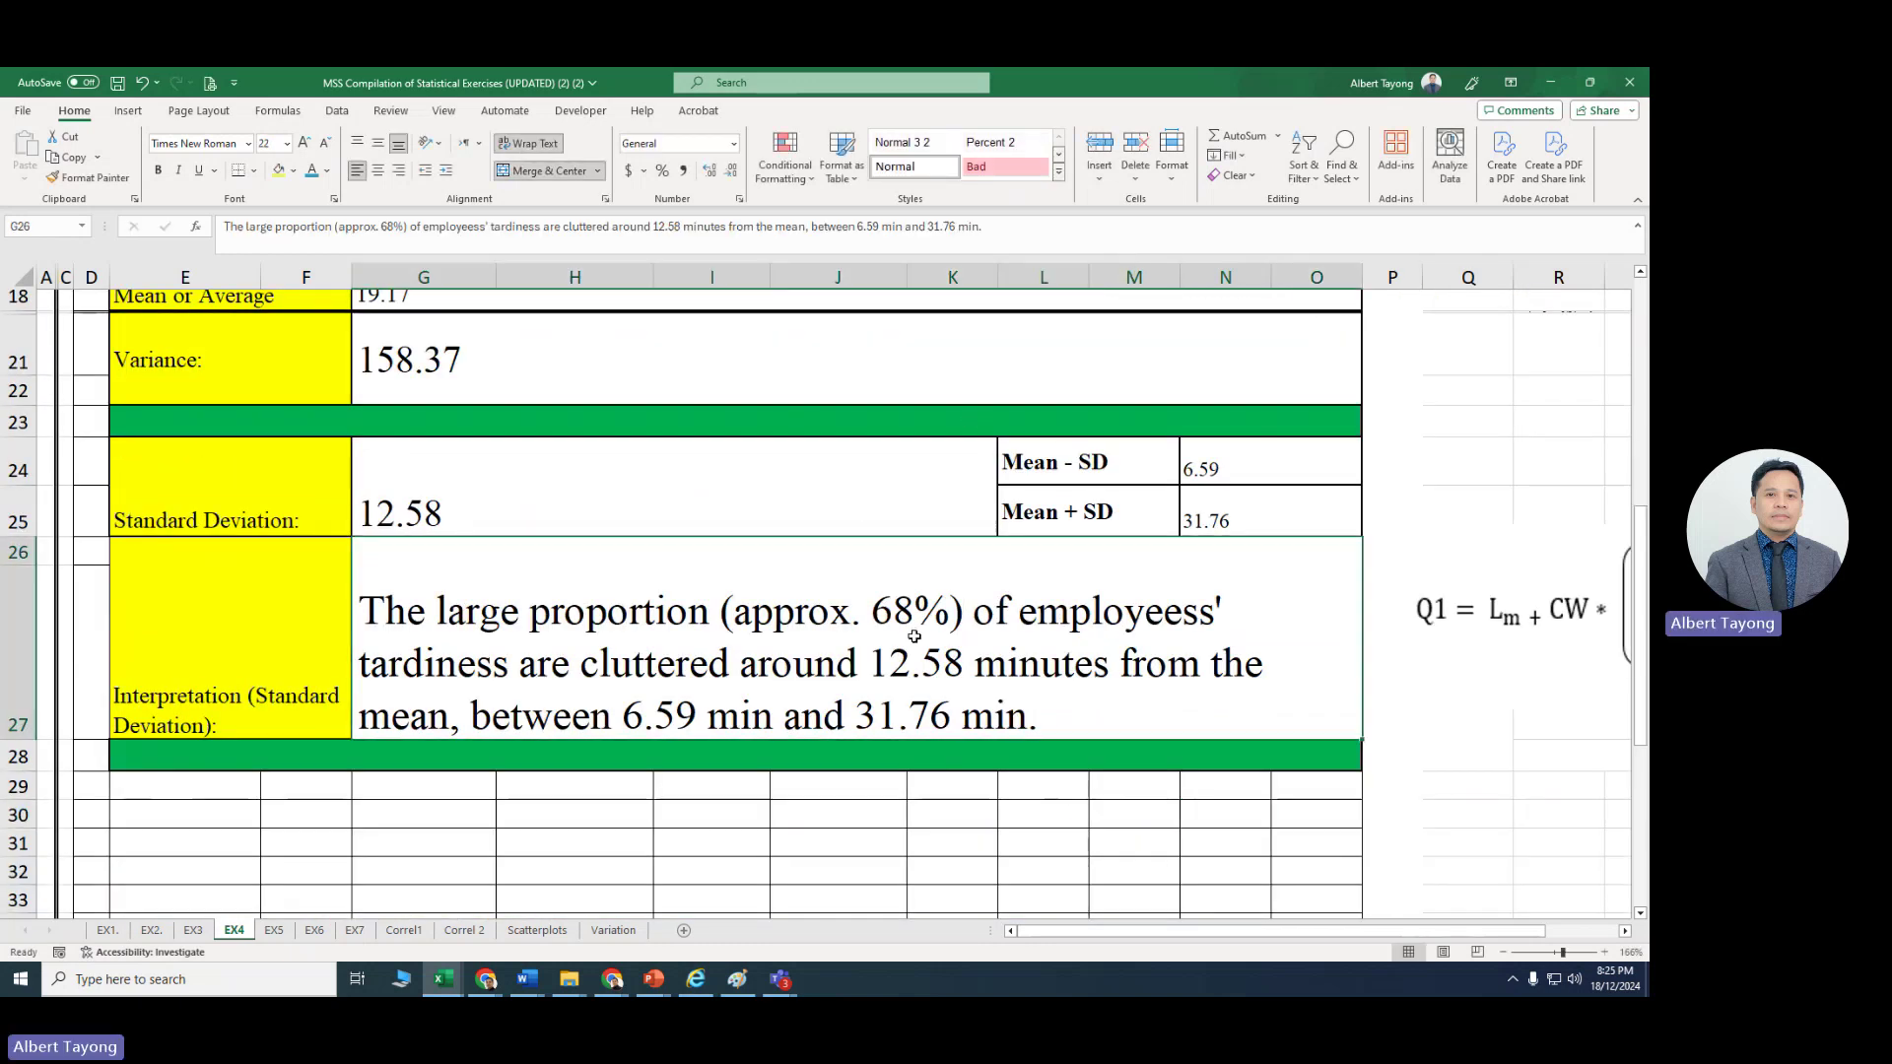
Step: Fill the time classes from 5-12 to 25-45 in E9:E12 with yellow
left_click(1026, 829)
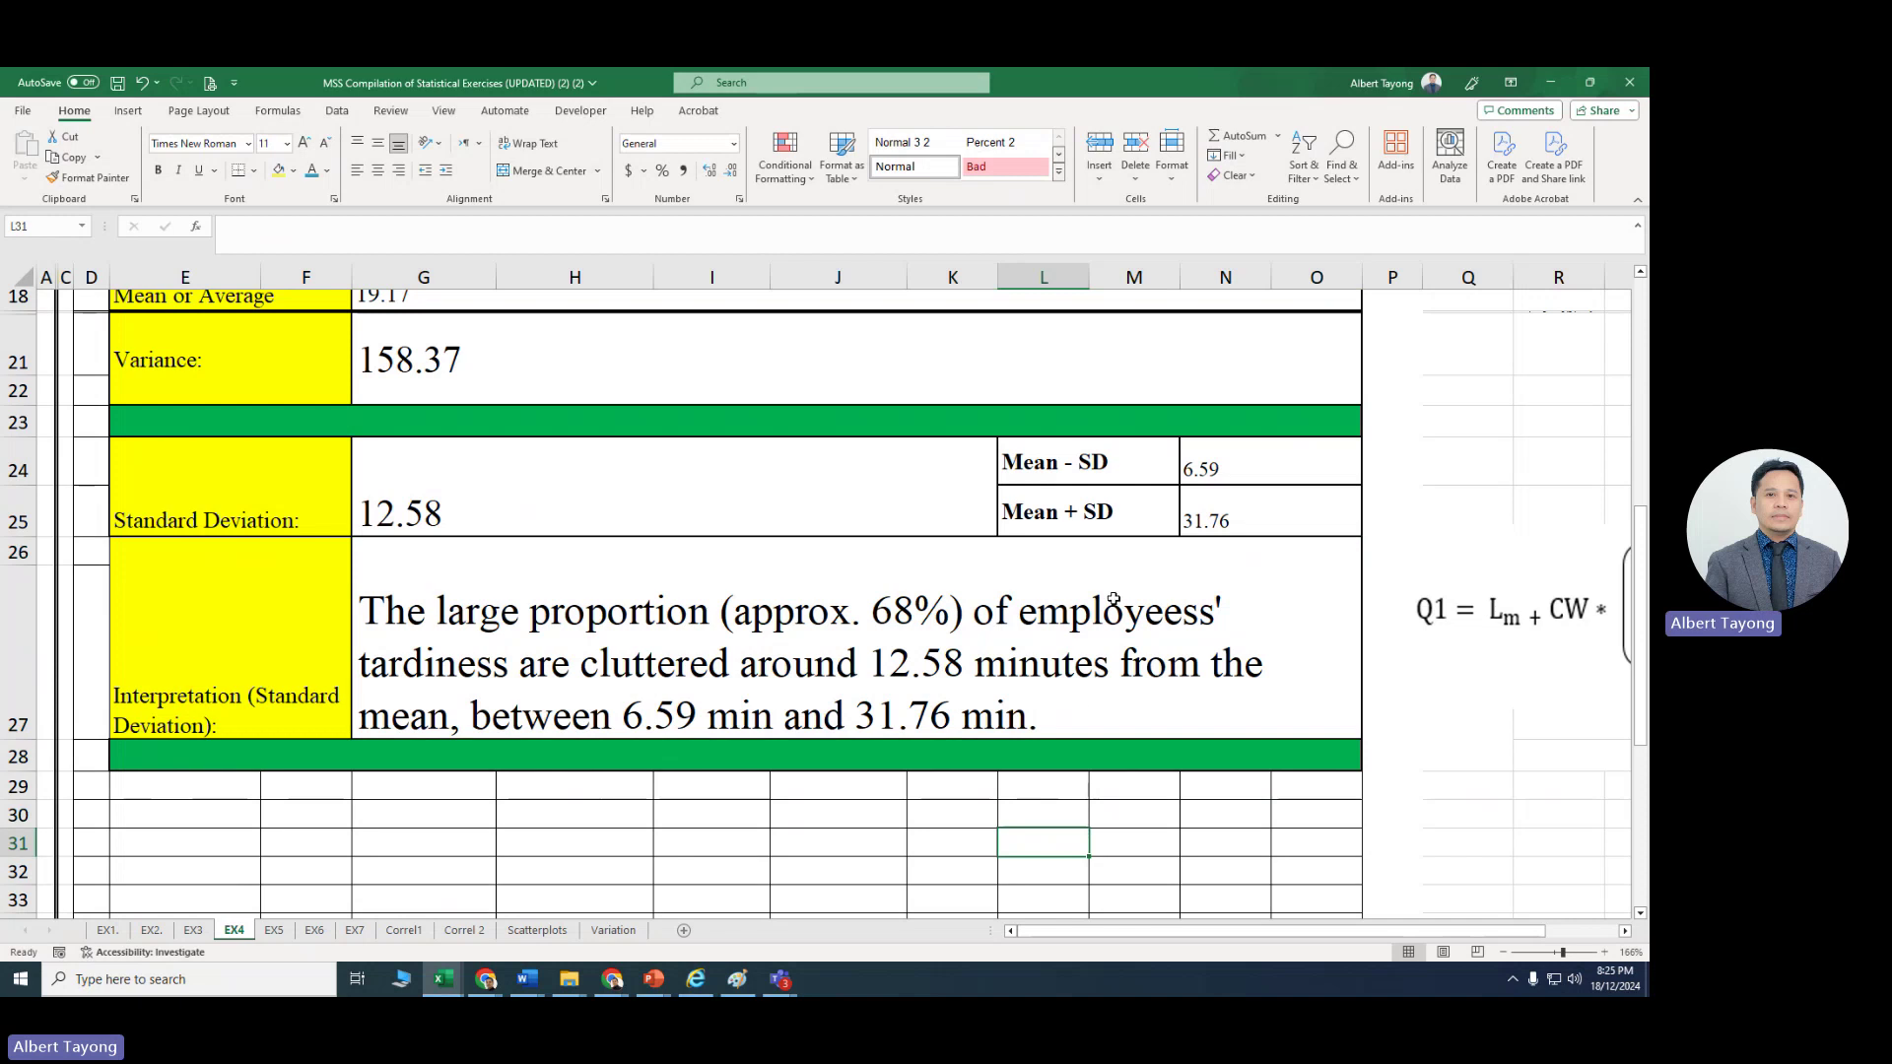
left_click(614, 704)
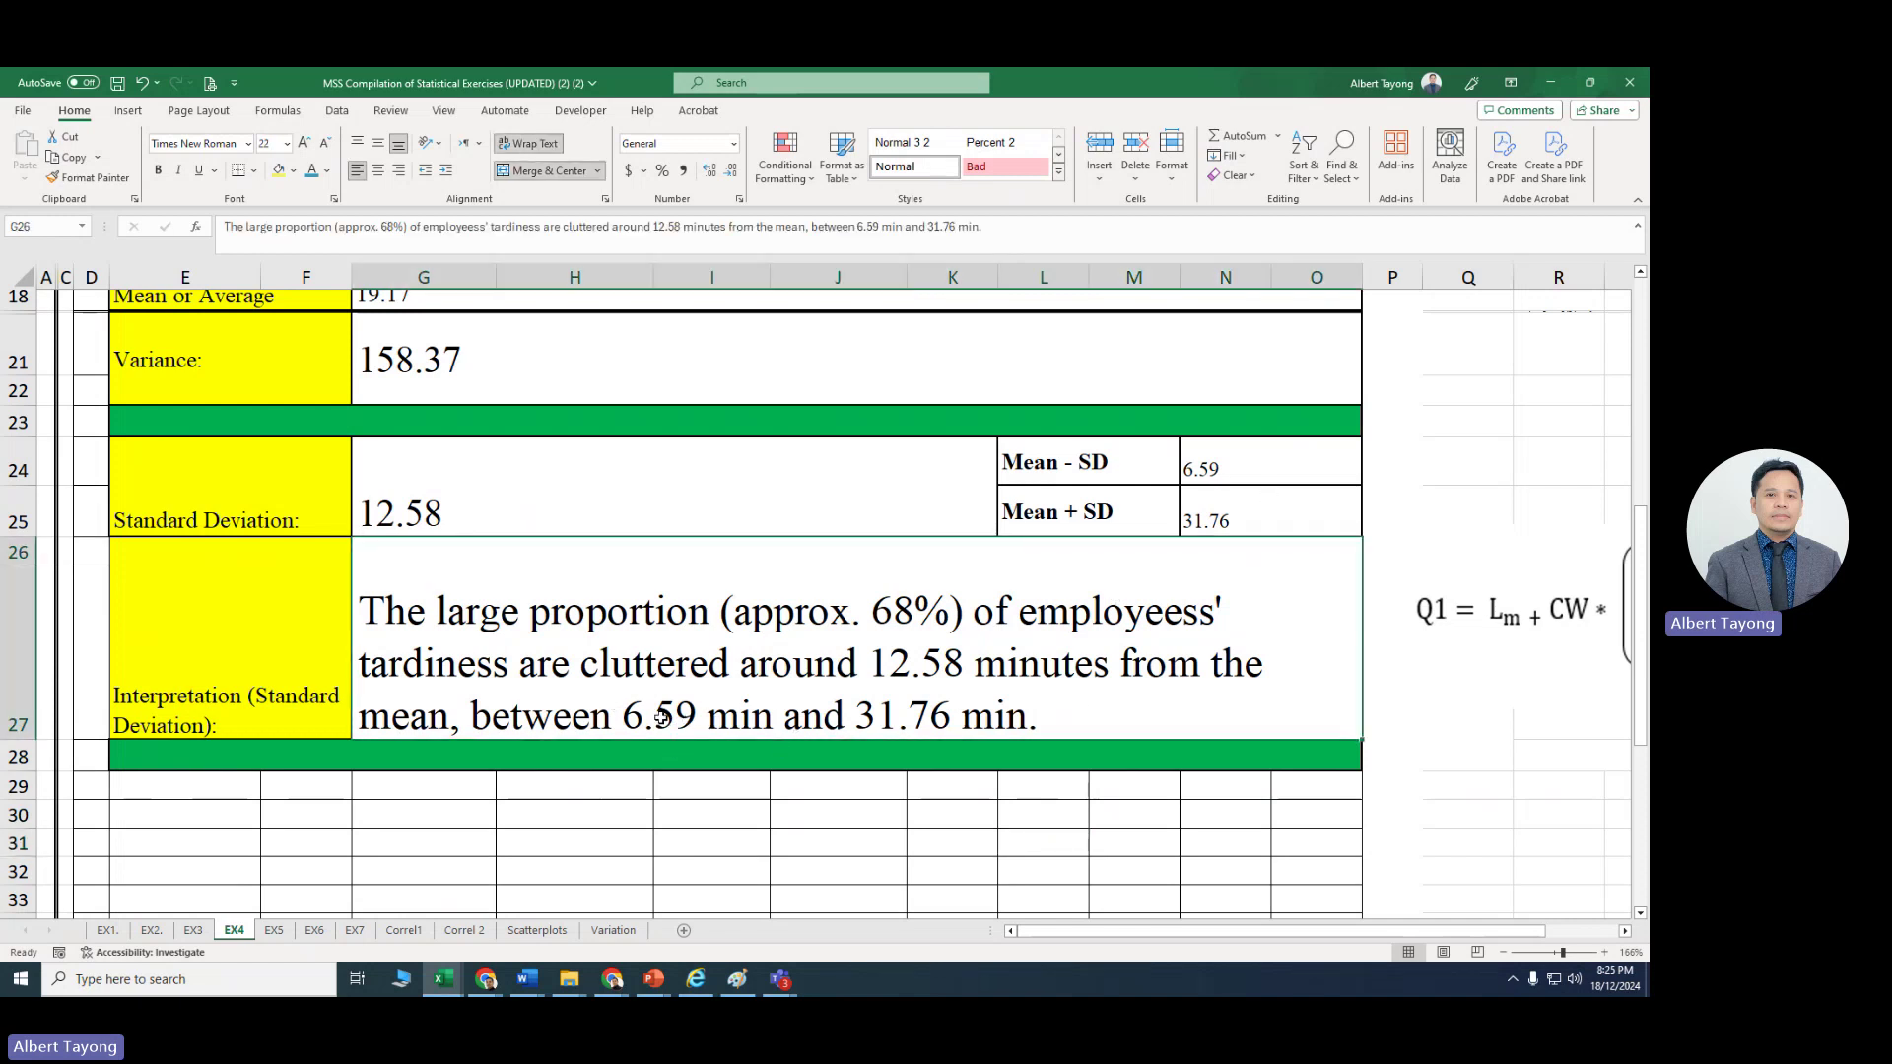
scroll(778, 636, "up", 5)
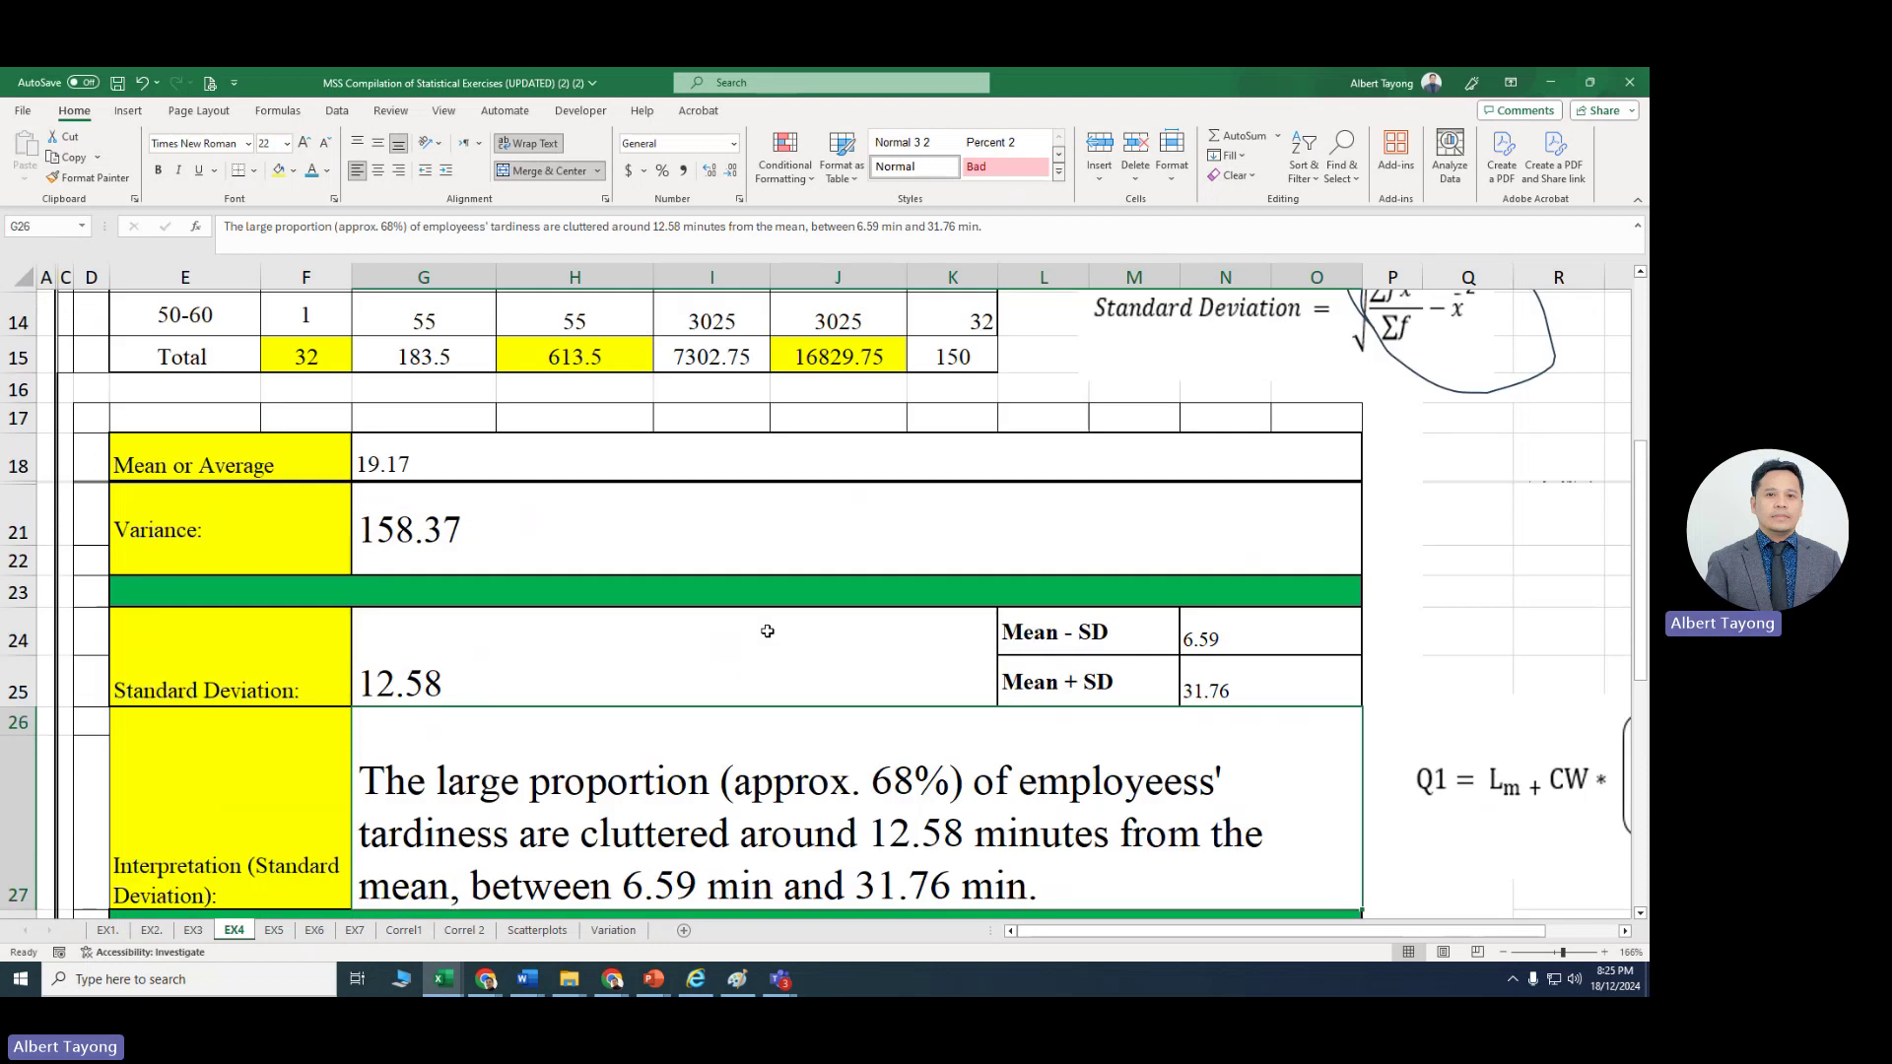
left_click_drag(197, 525, 227, 676)
left_click(278, 169)
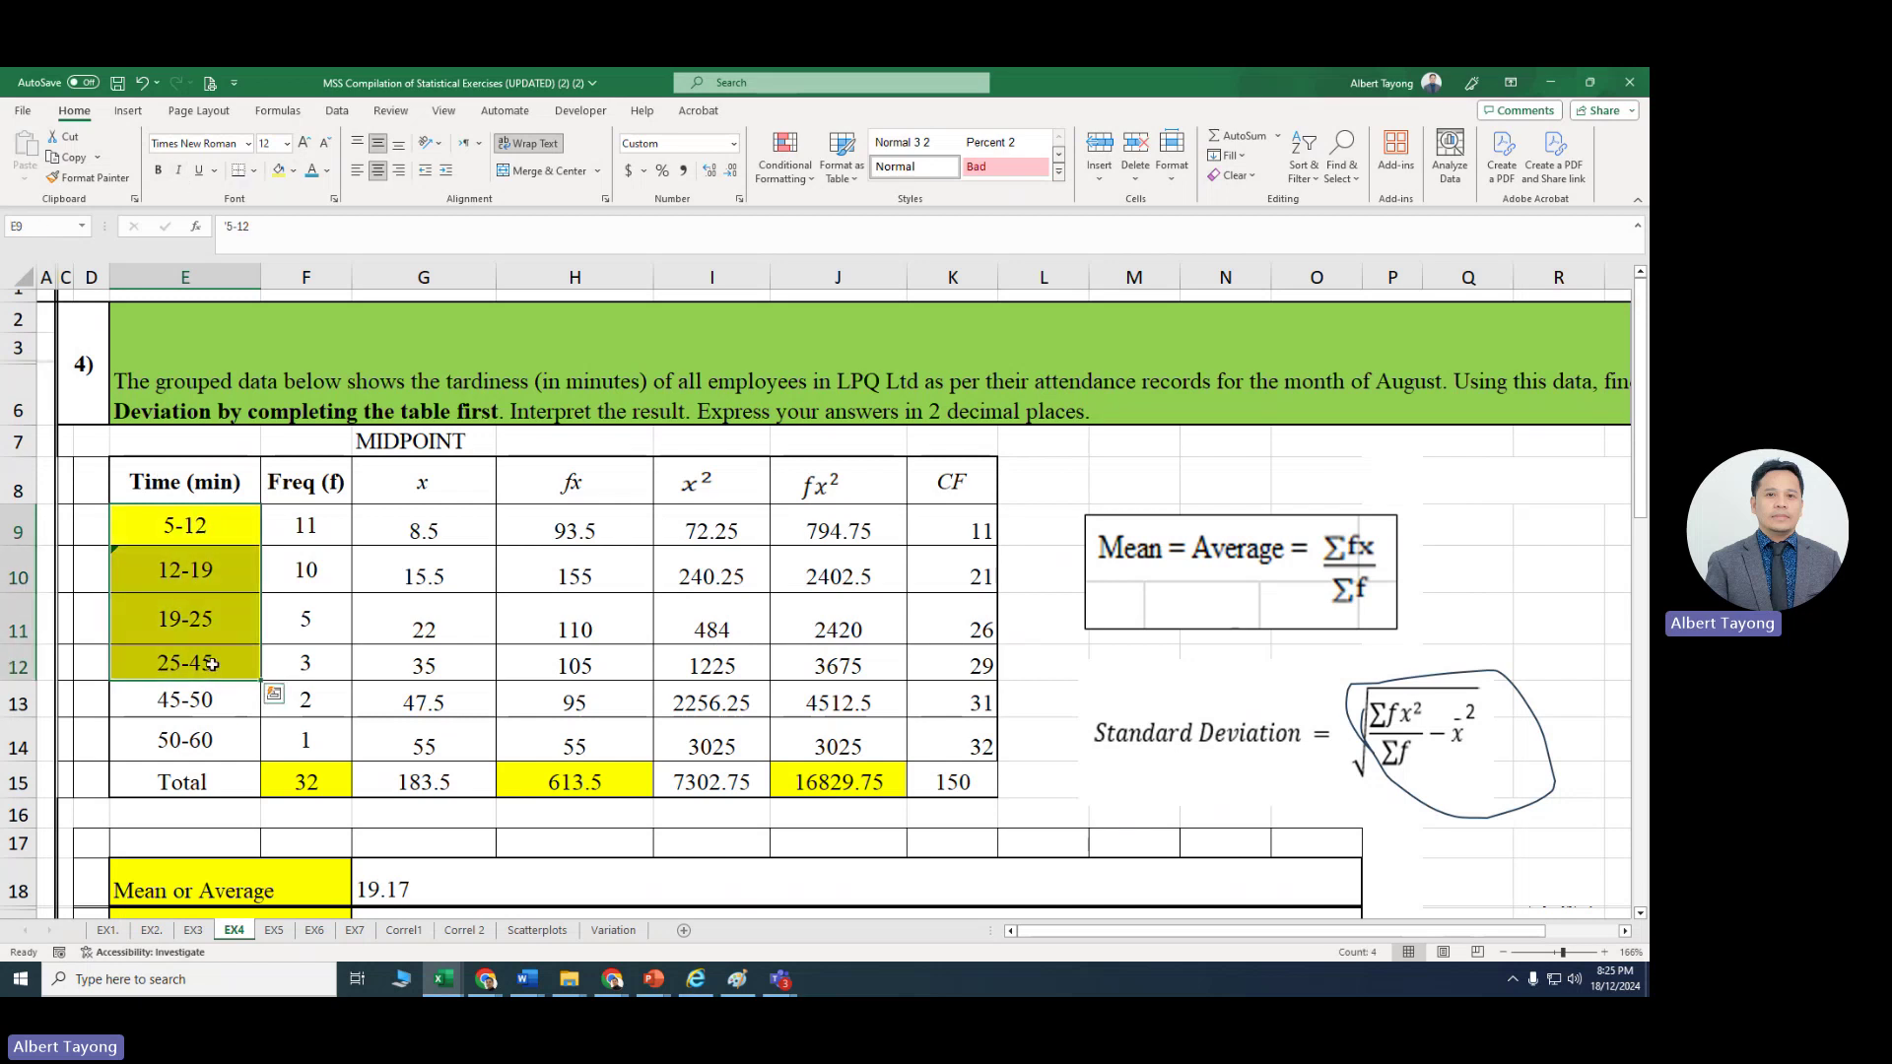
Step: Compare the highlighted time classes and their frequencies in F9:F12 with the Mean - SD and Mean + SD limits and the written interpretation
left_click_drag(286, 520, 325, 656)
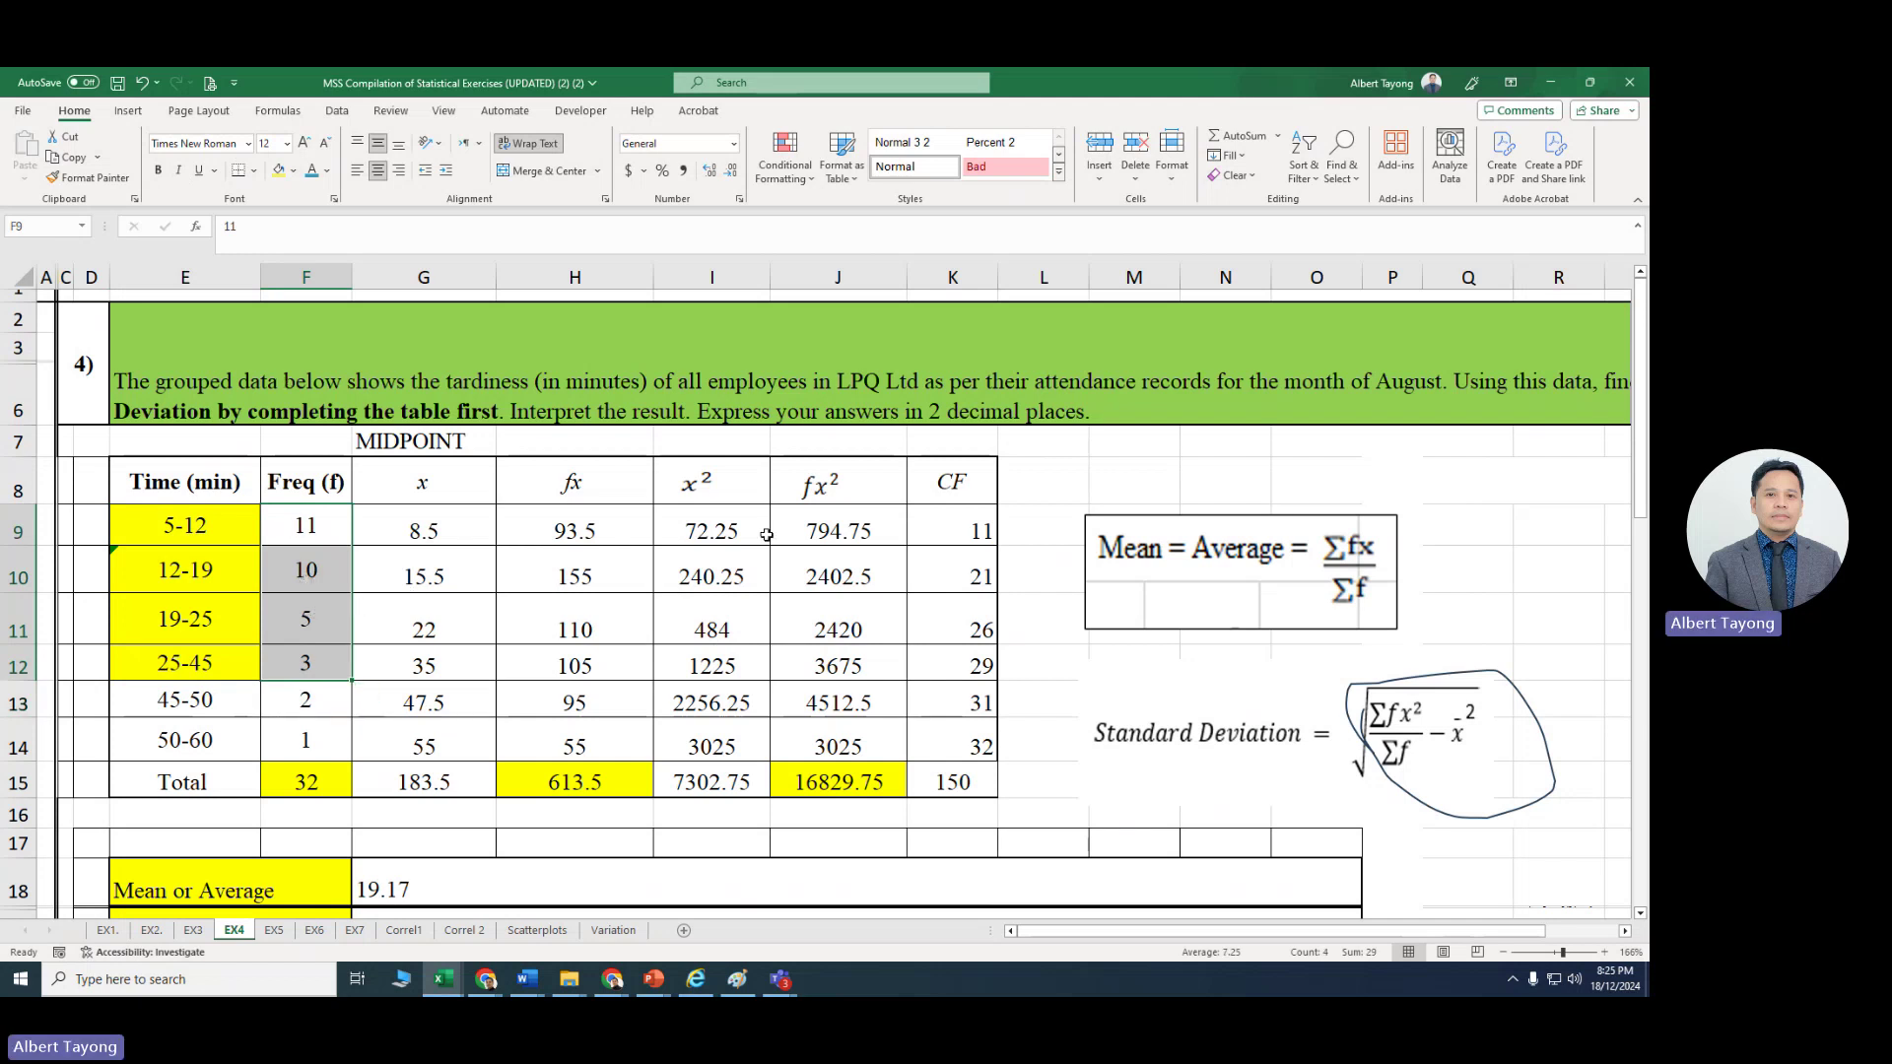
scroll(416, 596, "down", 2)
left_click(214, 373)
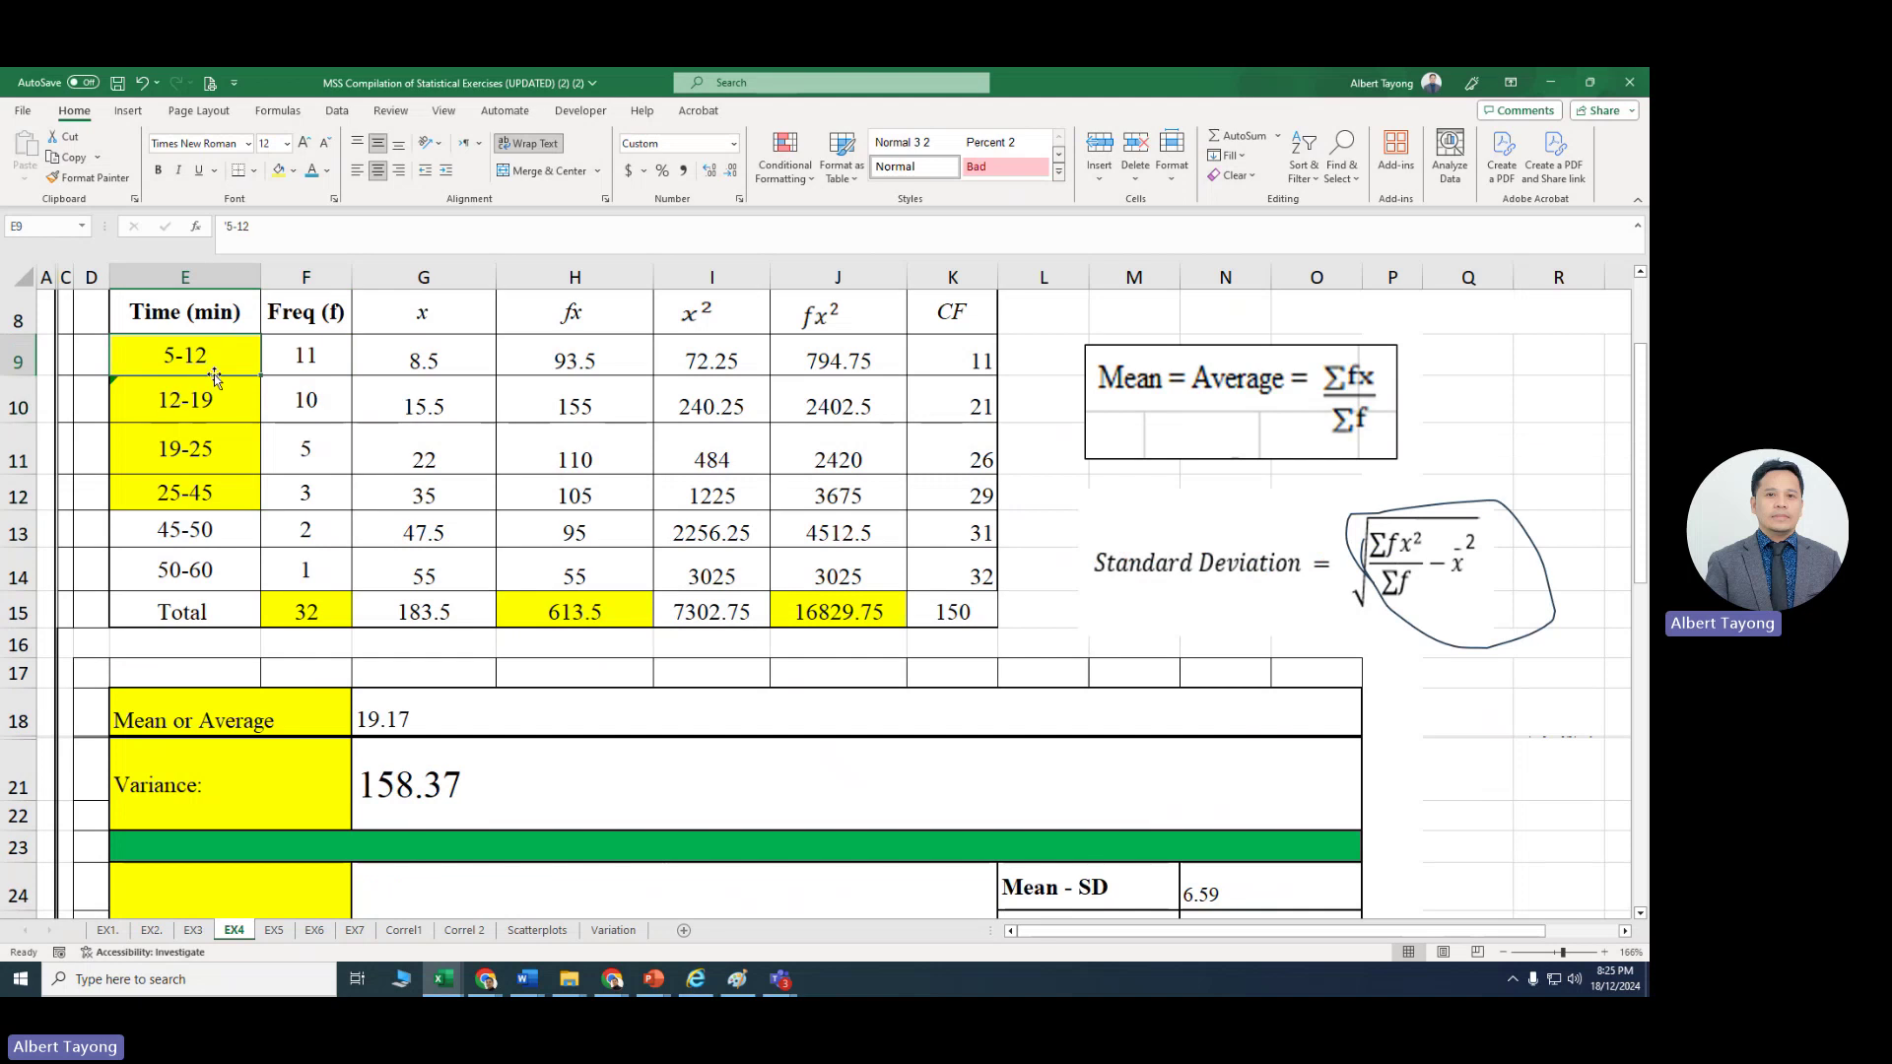
scroll(1236, 822, "down", 2)
scroll(1143, 729, "up", 1)
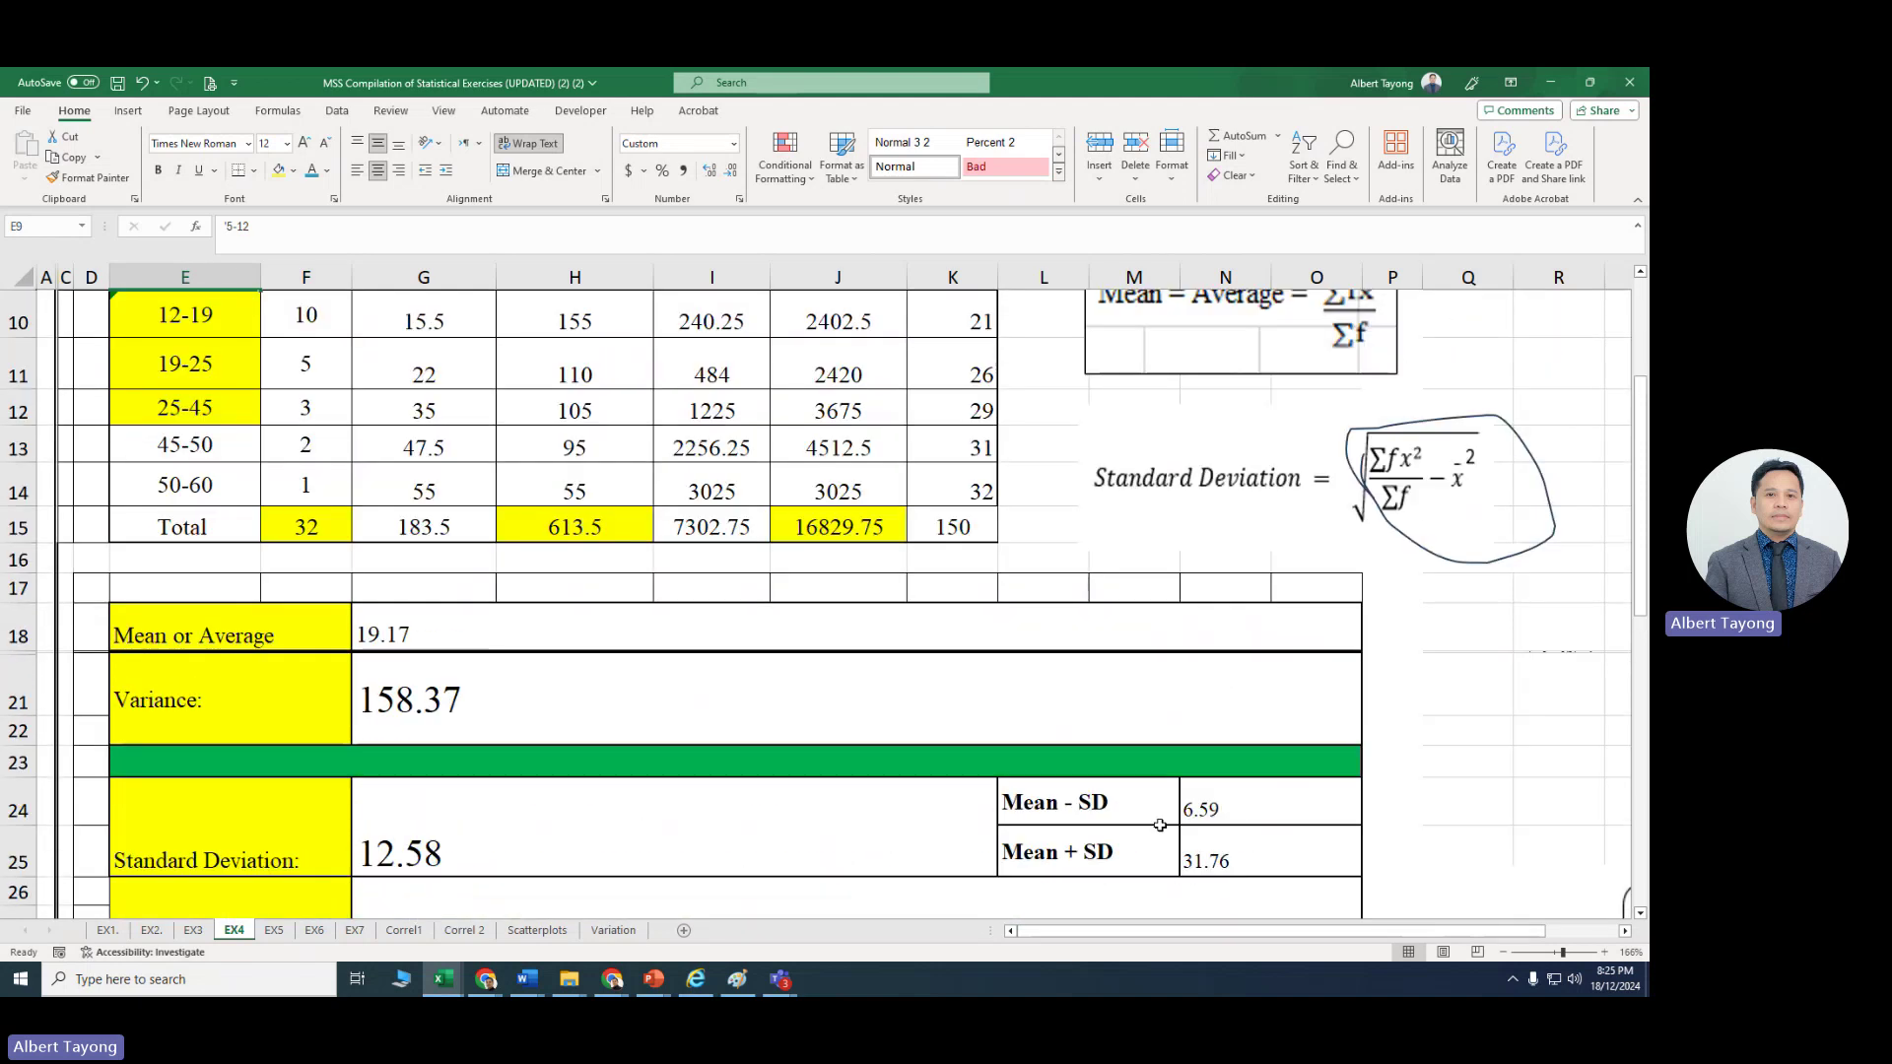
scroll(220, 394, "up", 1)
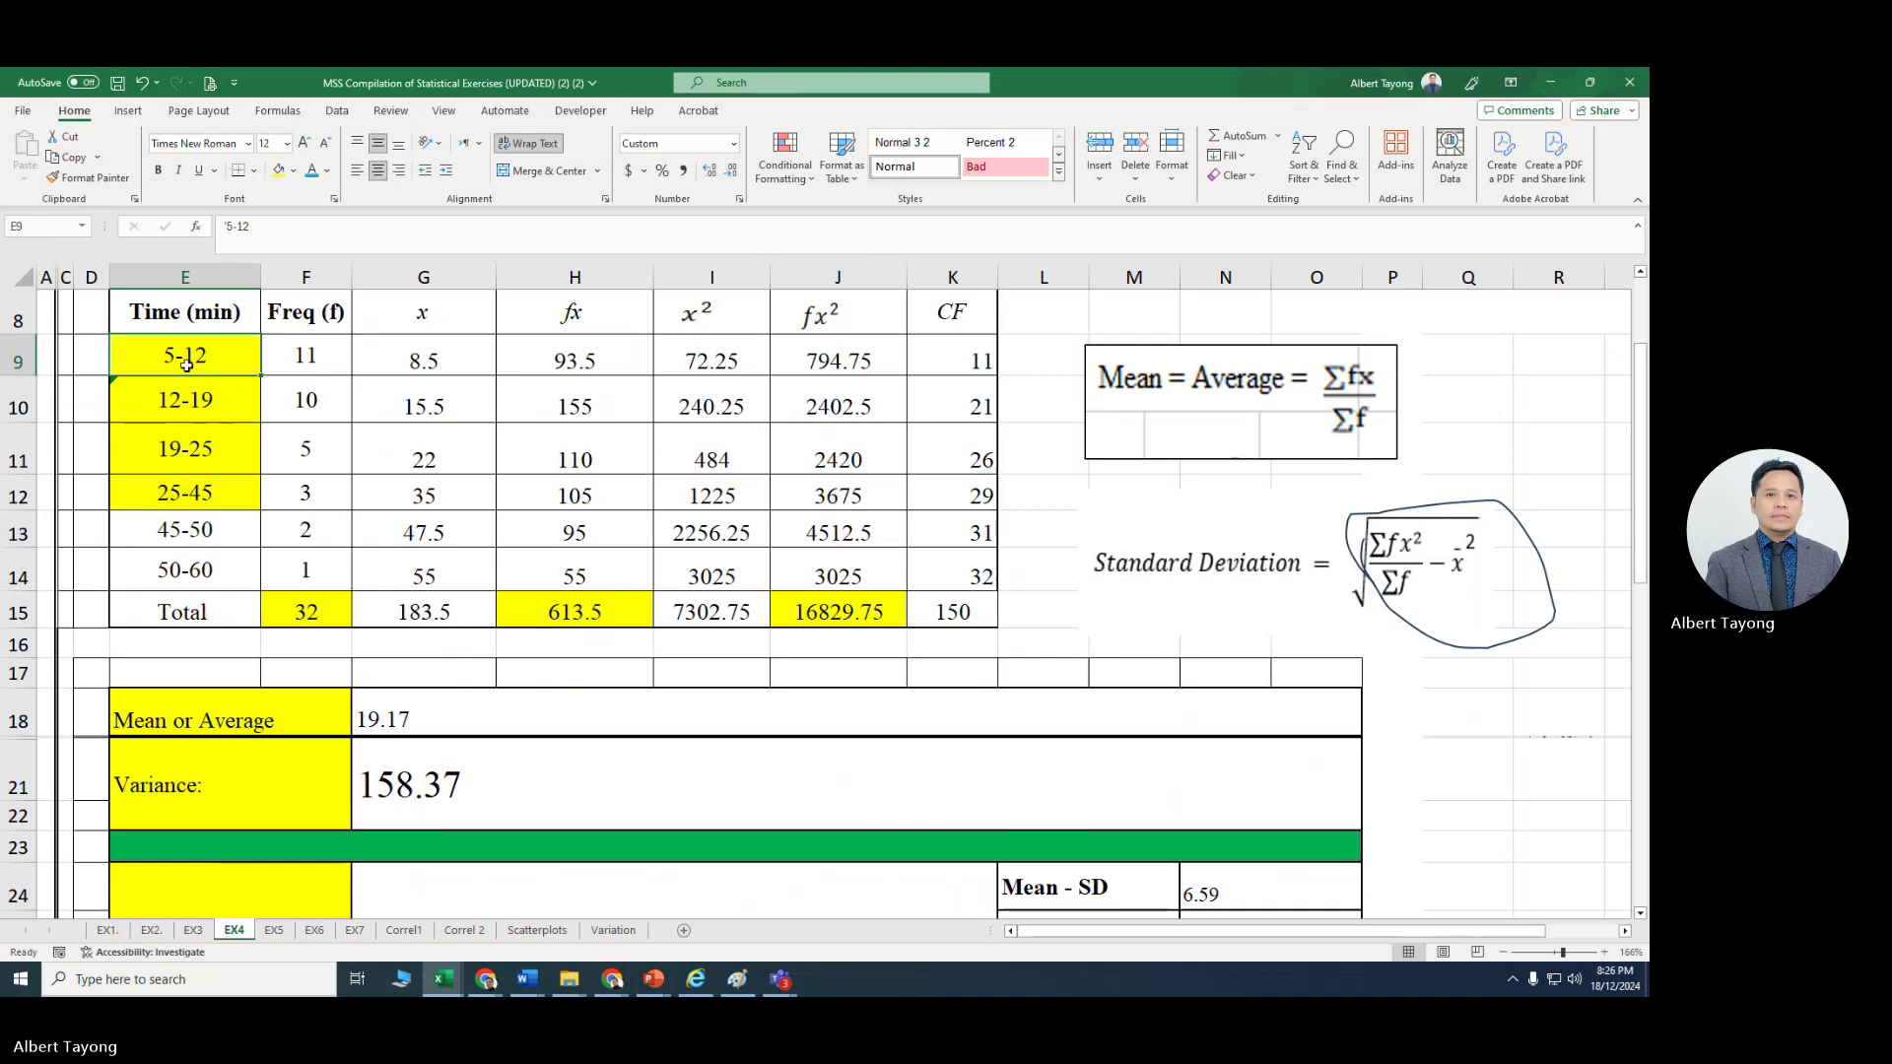
scroll(1279, 780, "down", 1)
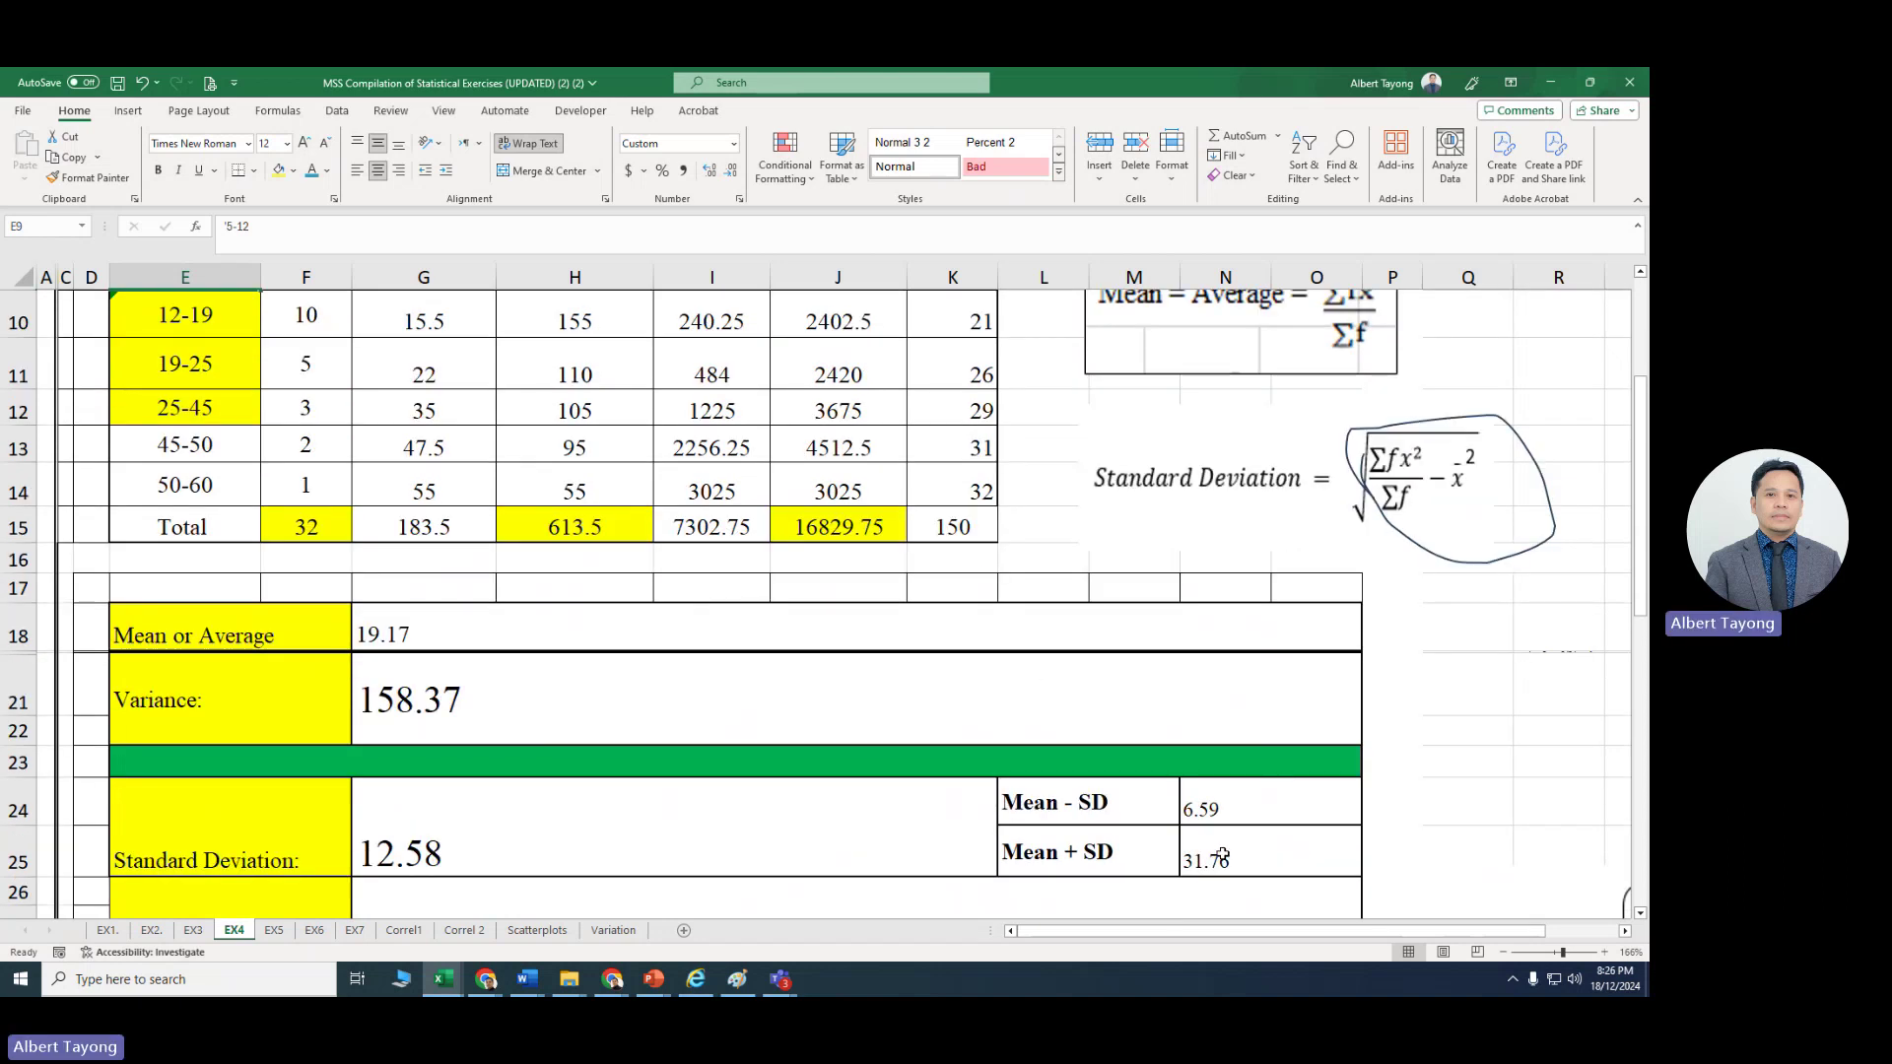
scroll(1222, 857, "up", 2)
left_click(202, 577)
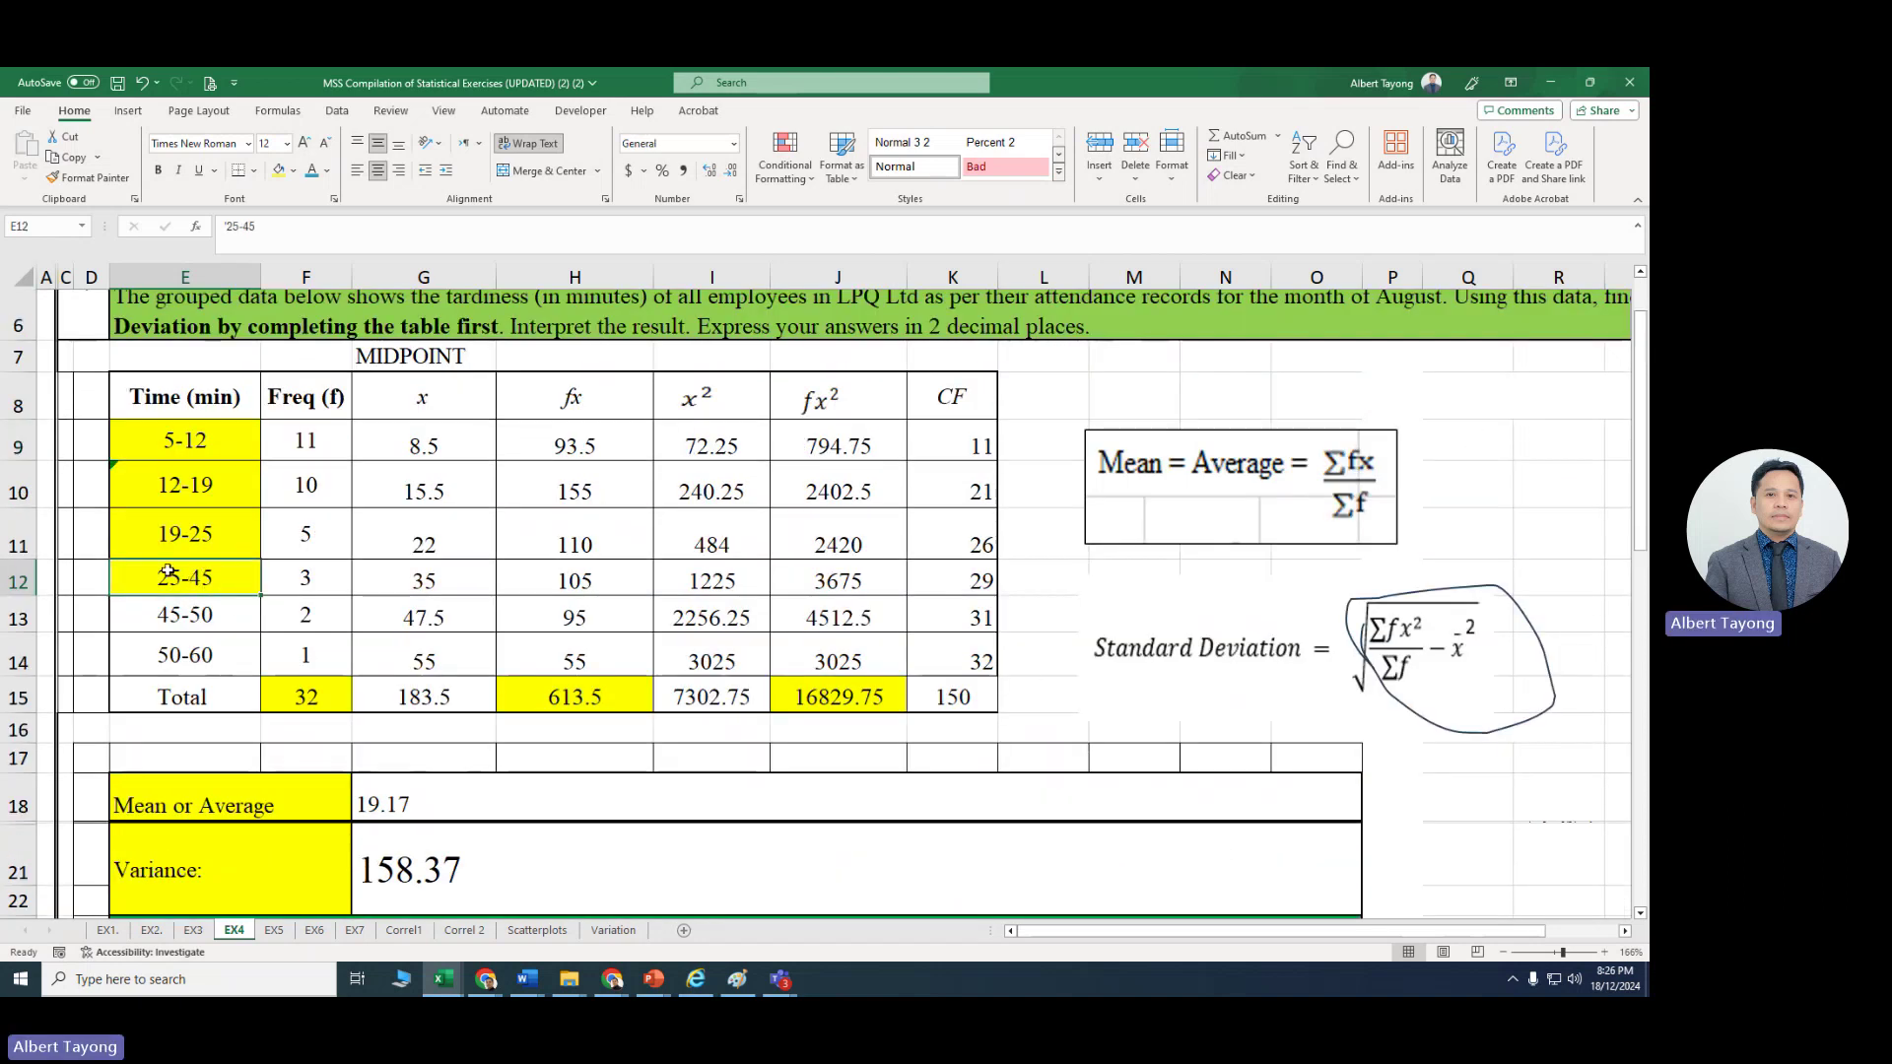
left_click_drag(156, 462, 305, 581)
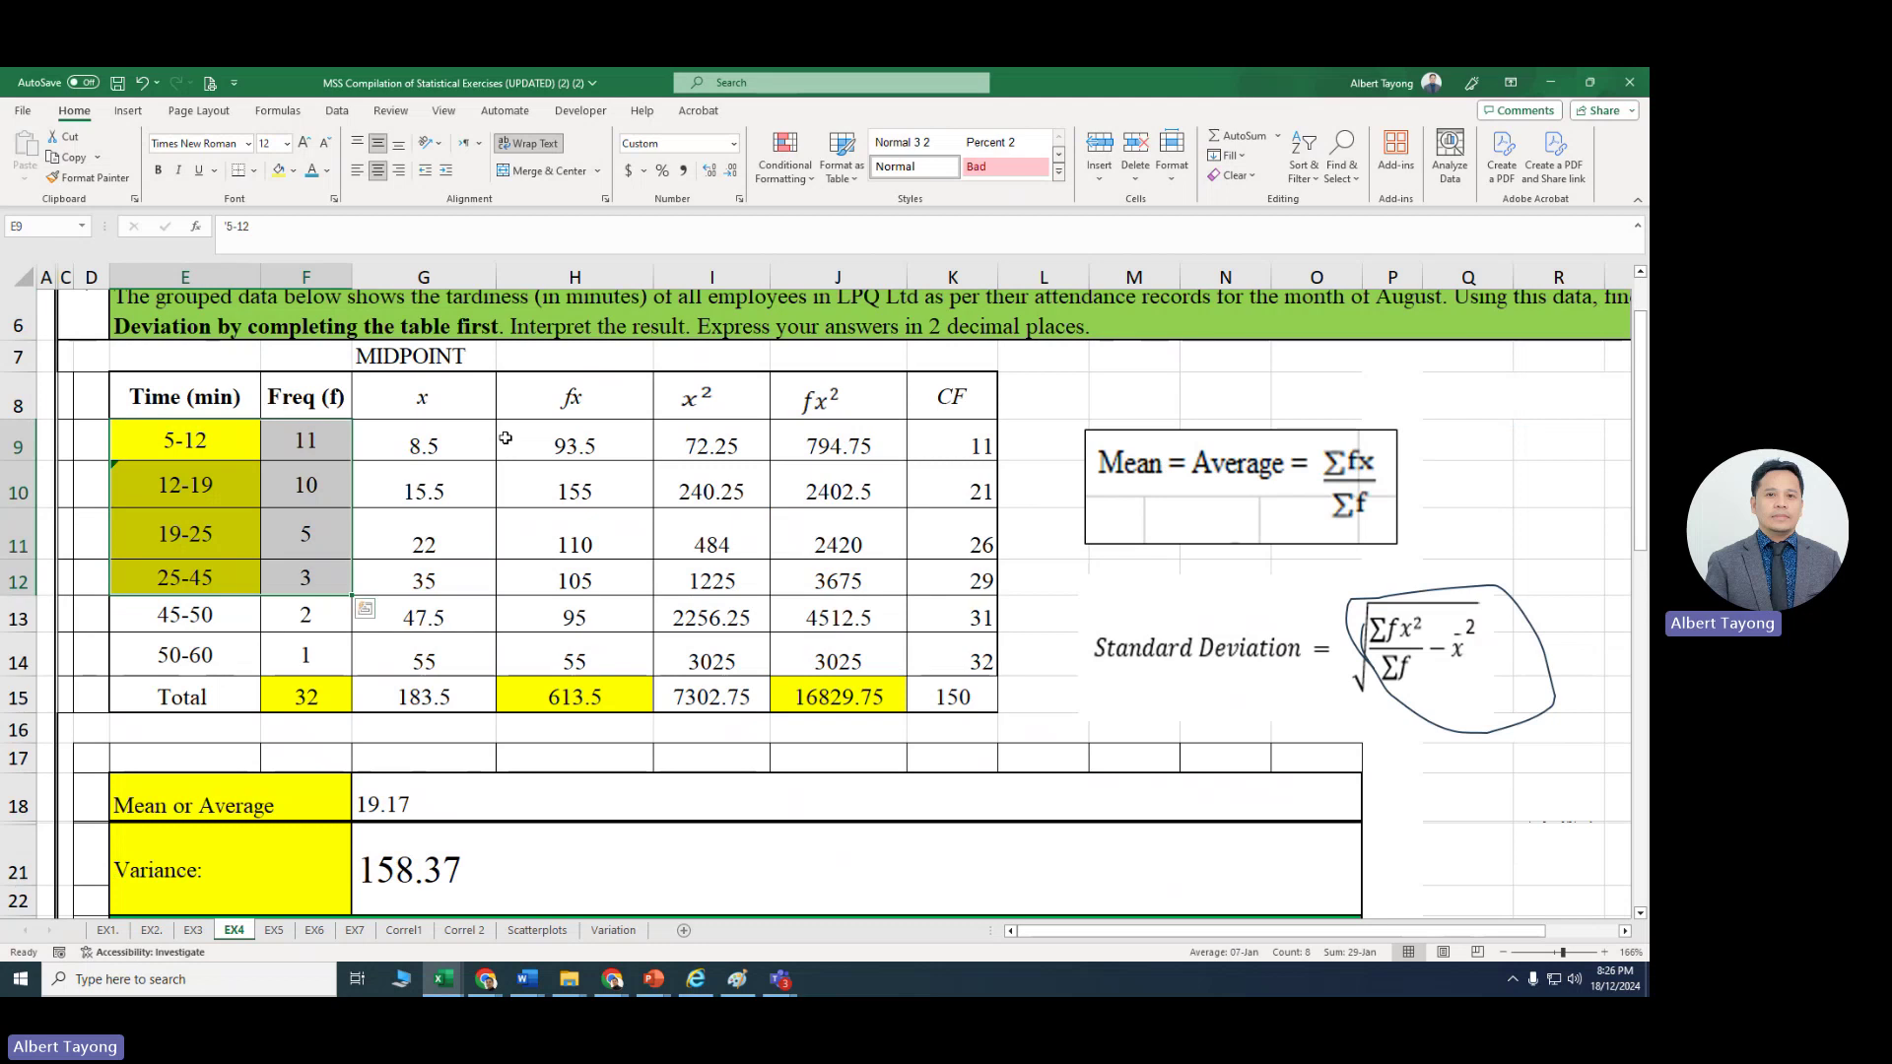
scroll(587, 523, "down", 2)
scroll(587, 522, "up", 3)
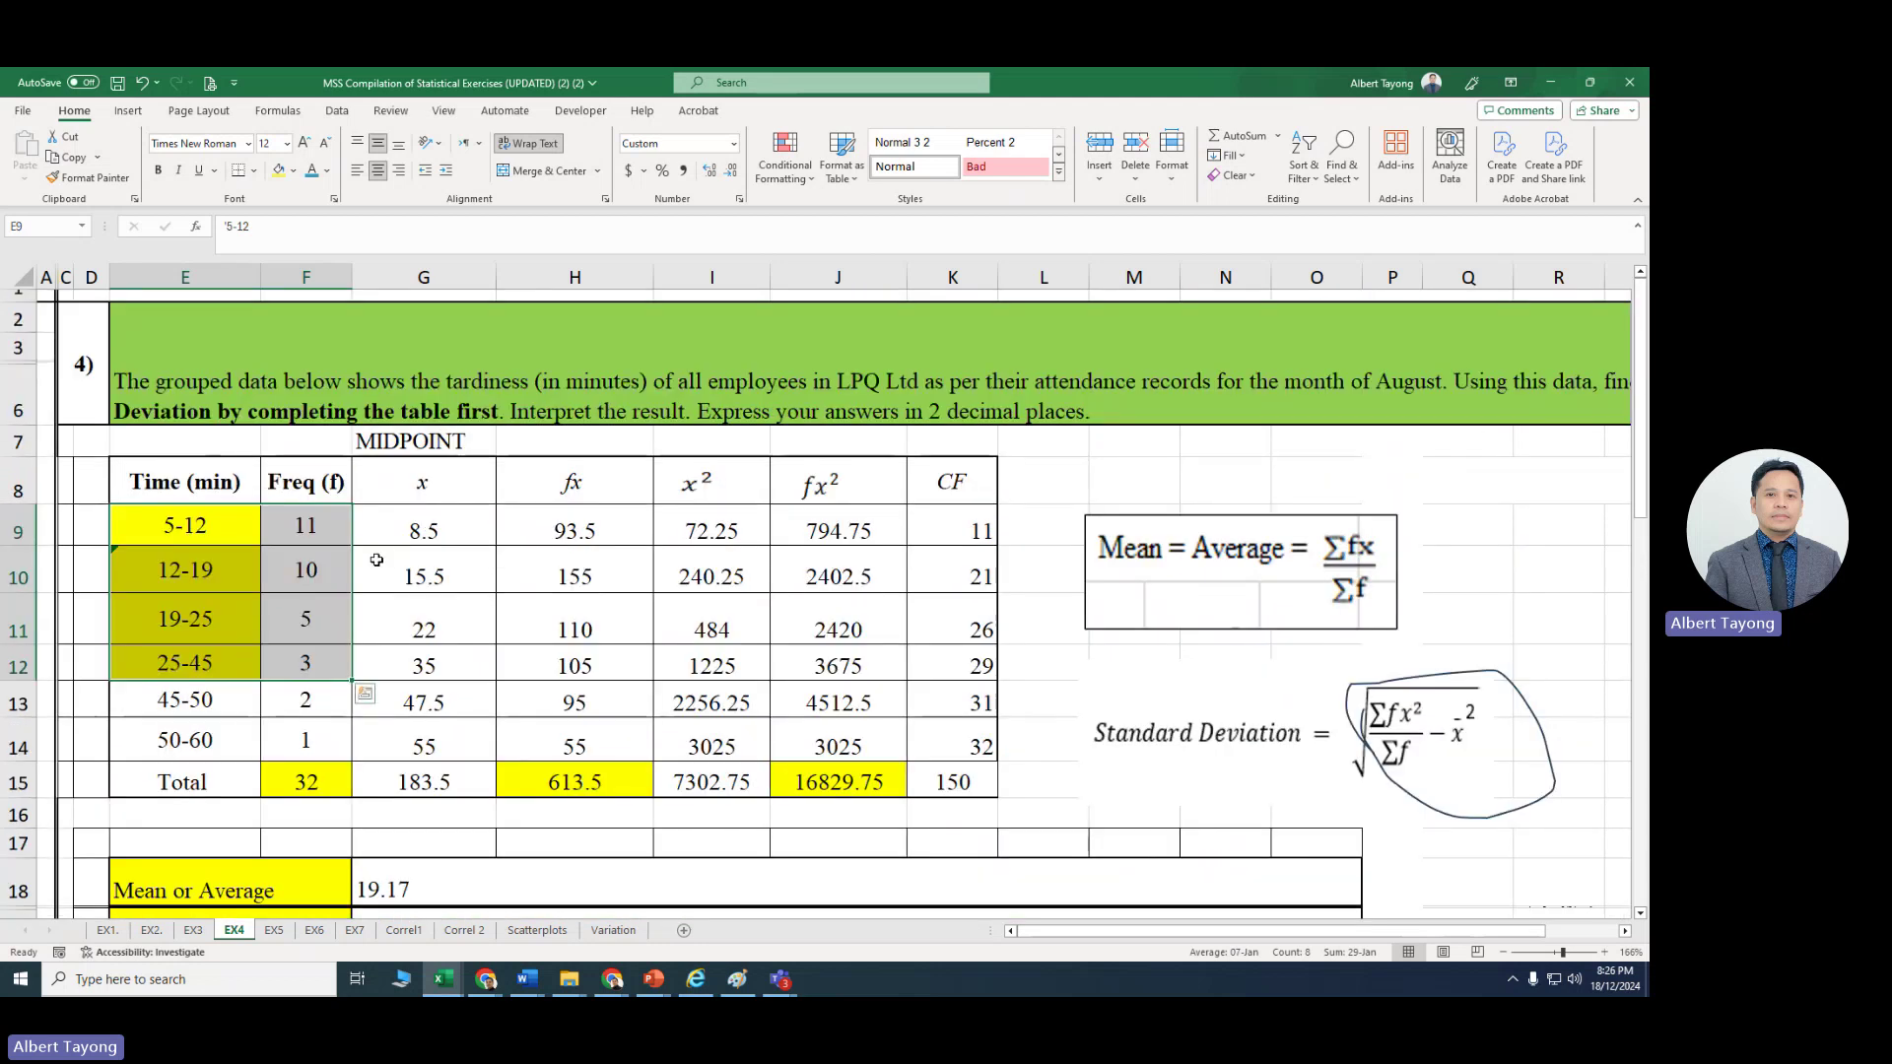
scroll(376, 560, "down", 5)
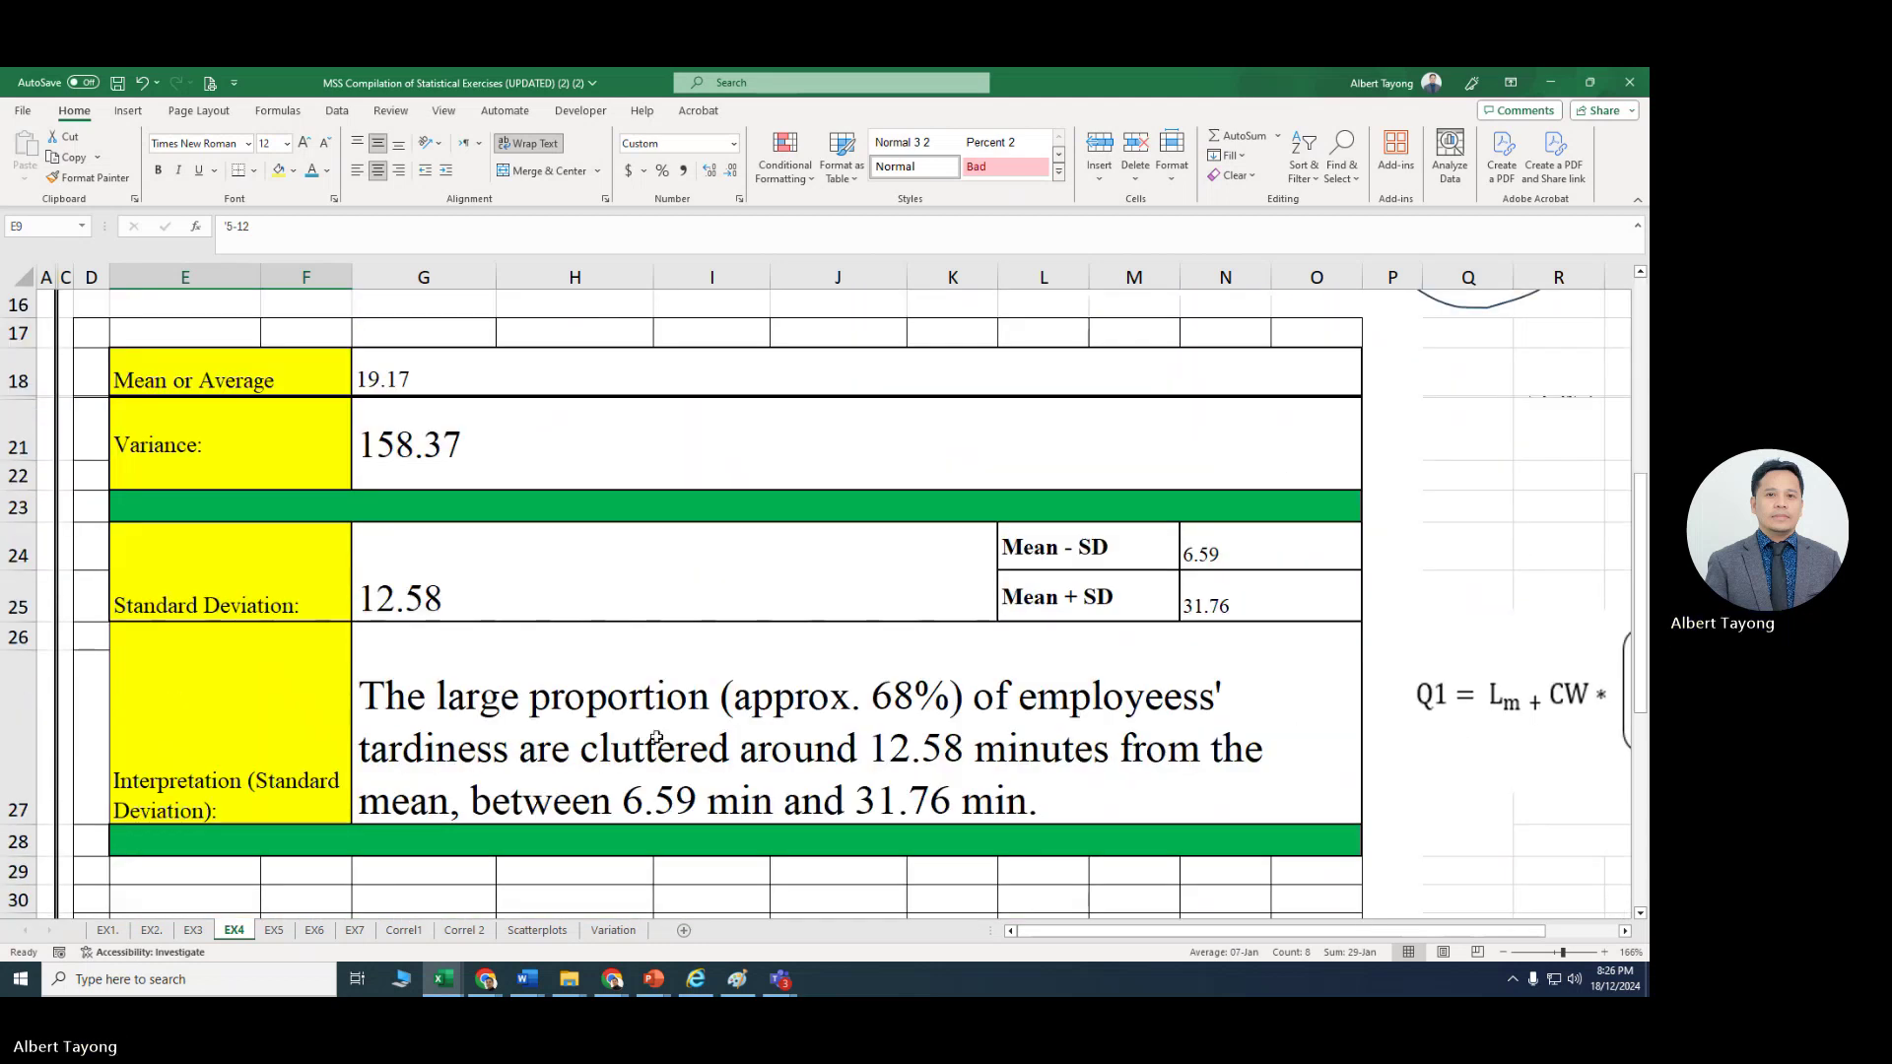
left_click(586, 750)
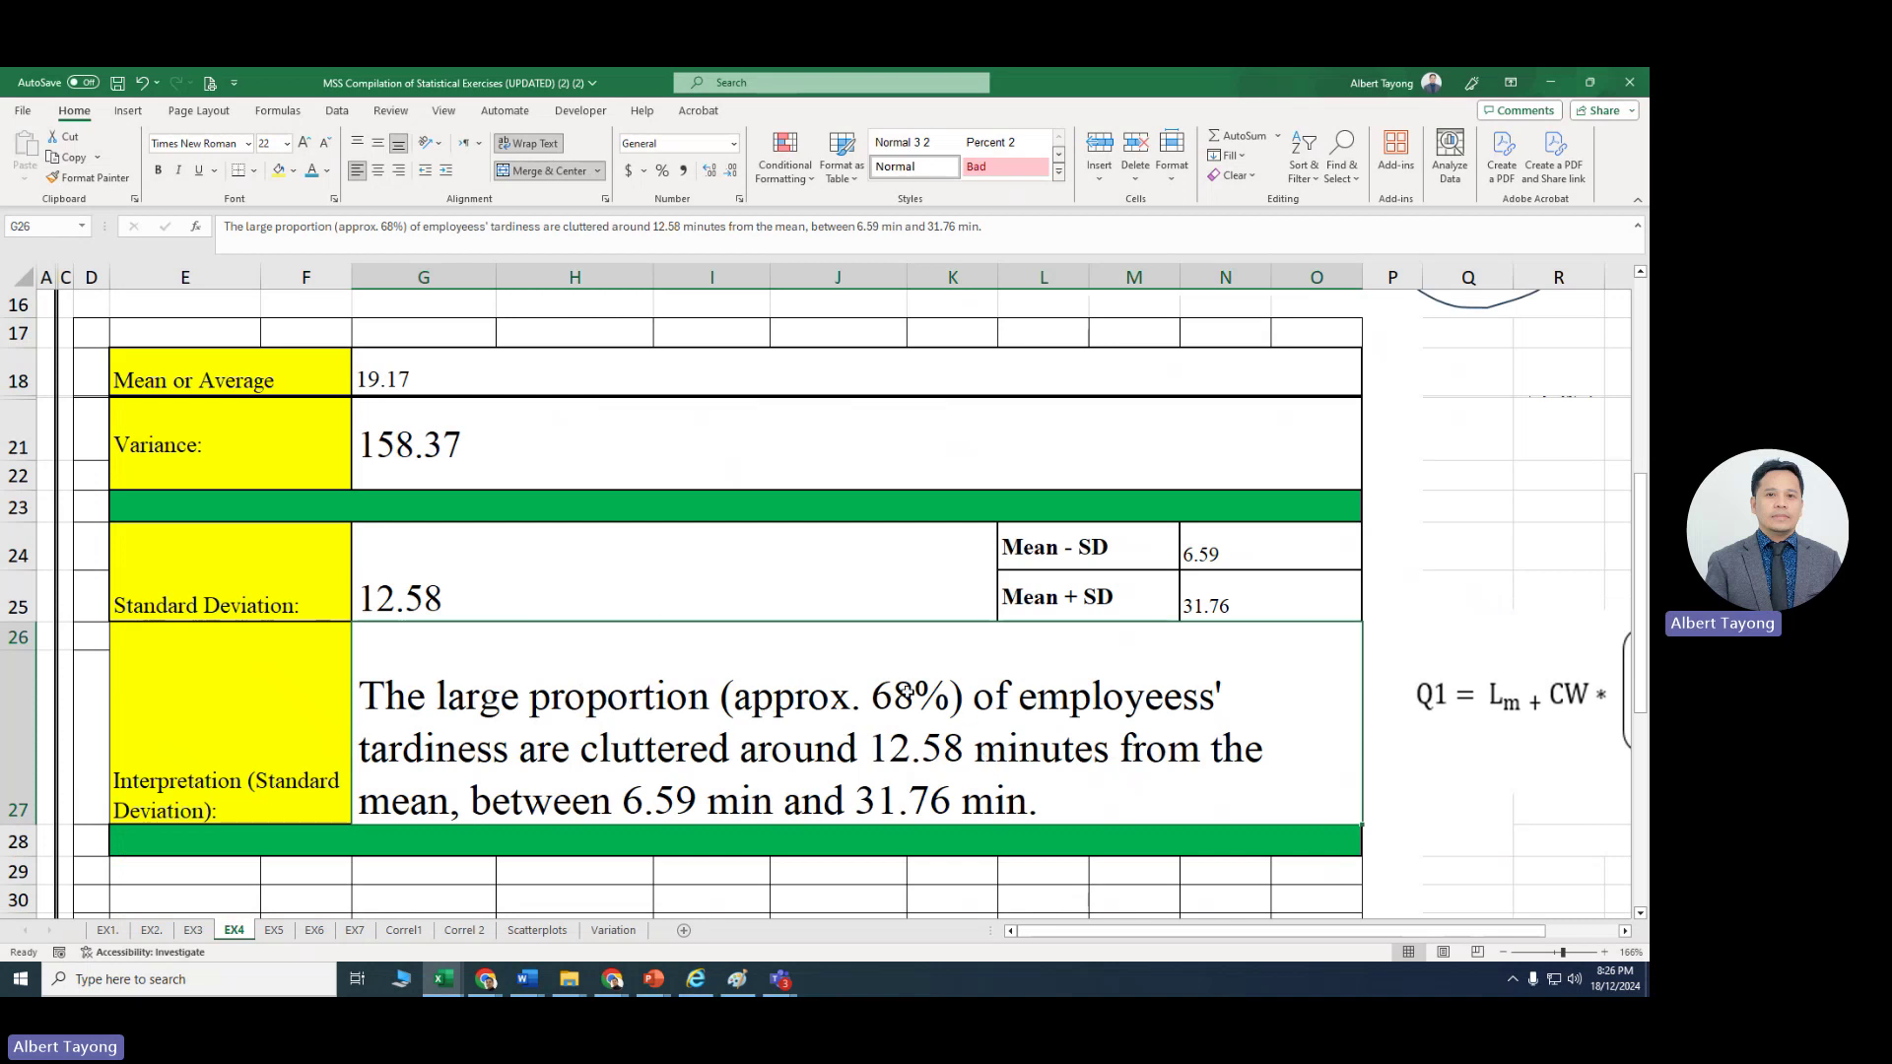
Step: Switch to Chrome, search Google for "empirical rule in stats images" and open the Statistics By Jim normal distribution diagram
left_click(485, 979)
left_click(286, 906)
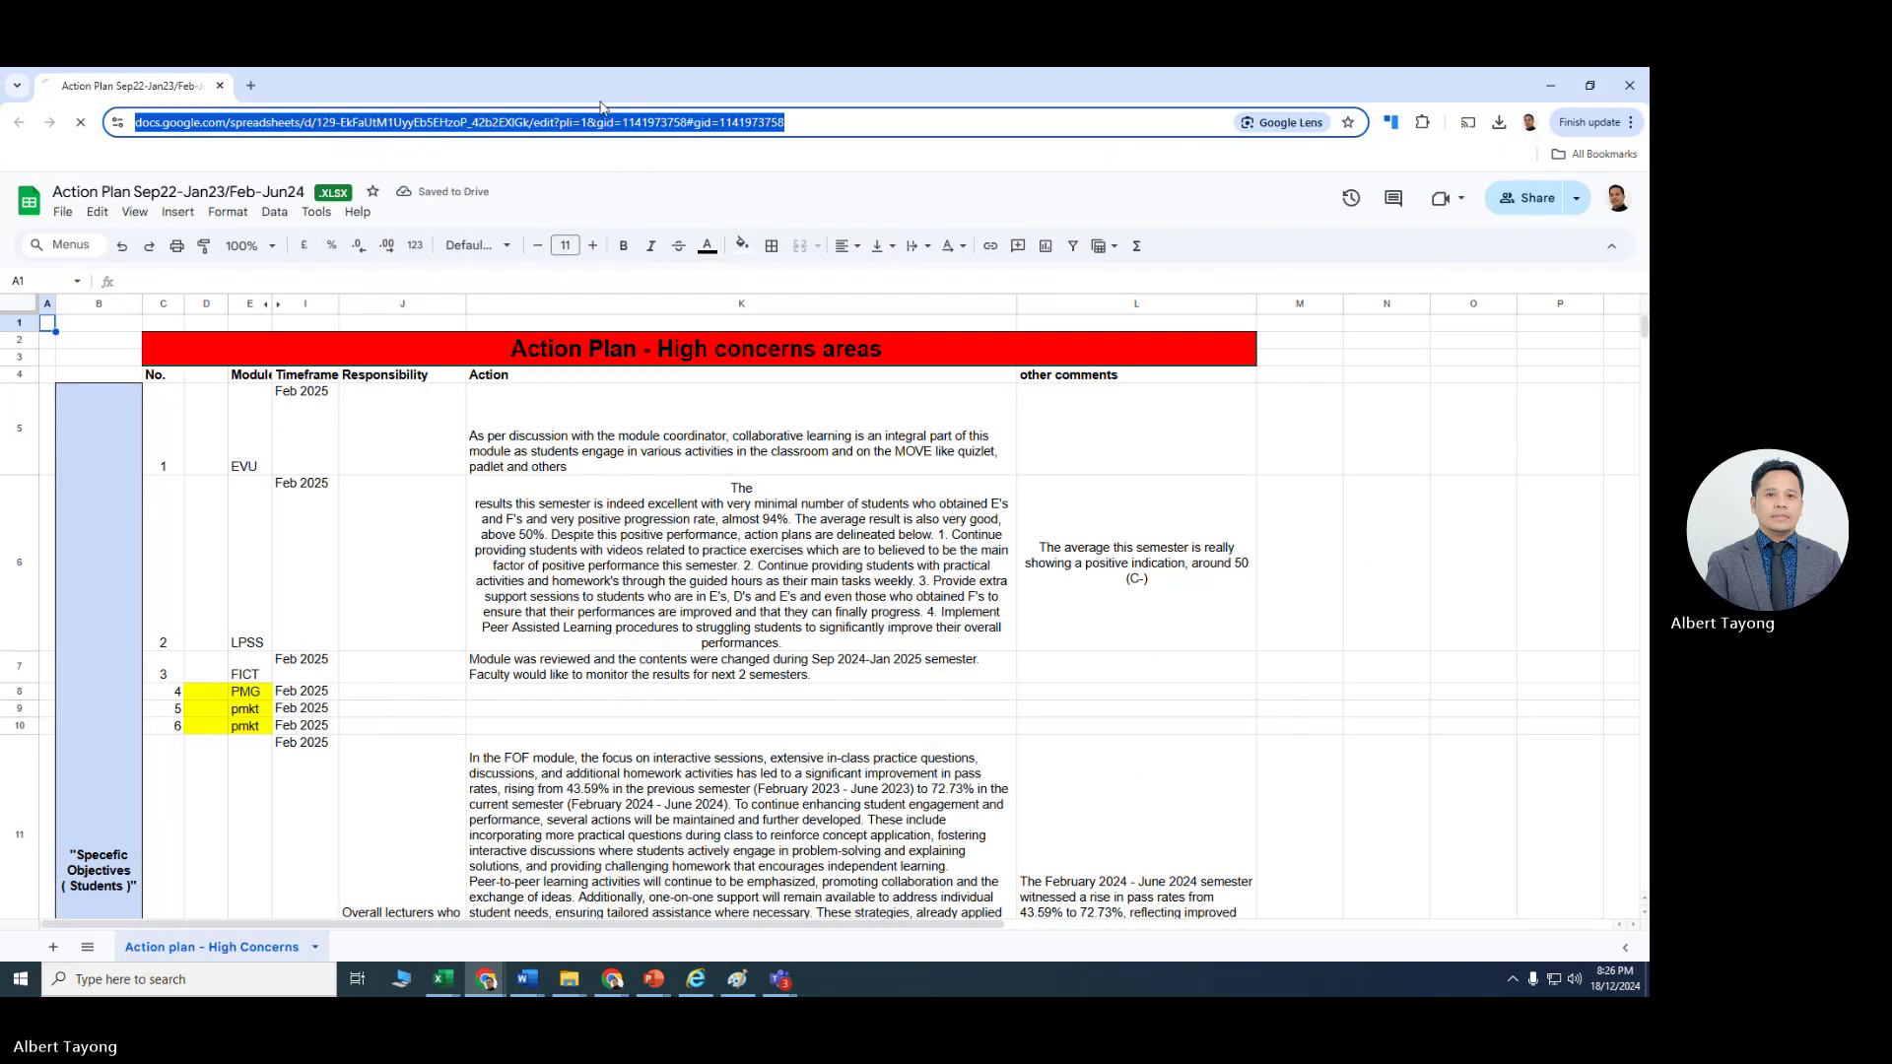
type("empirical ")
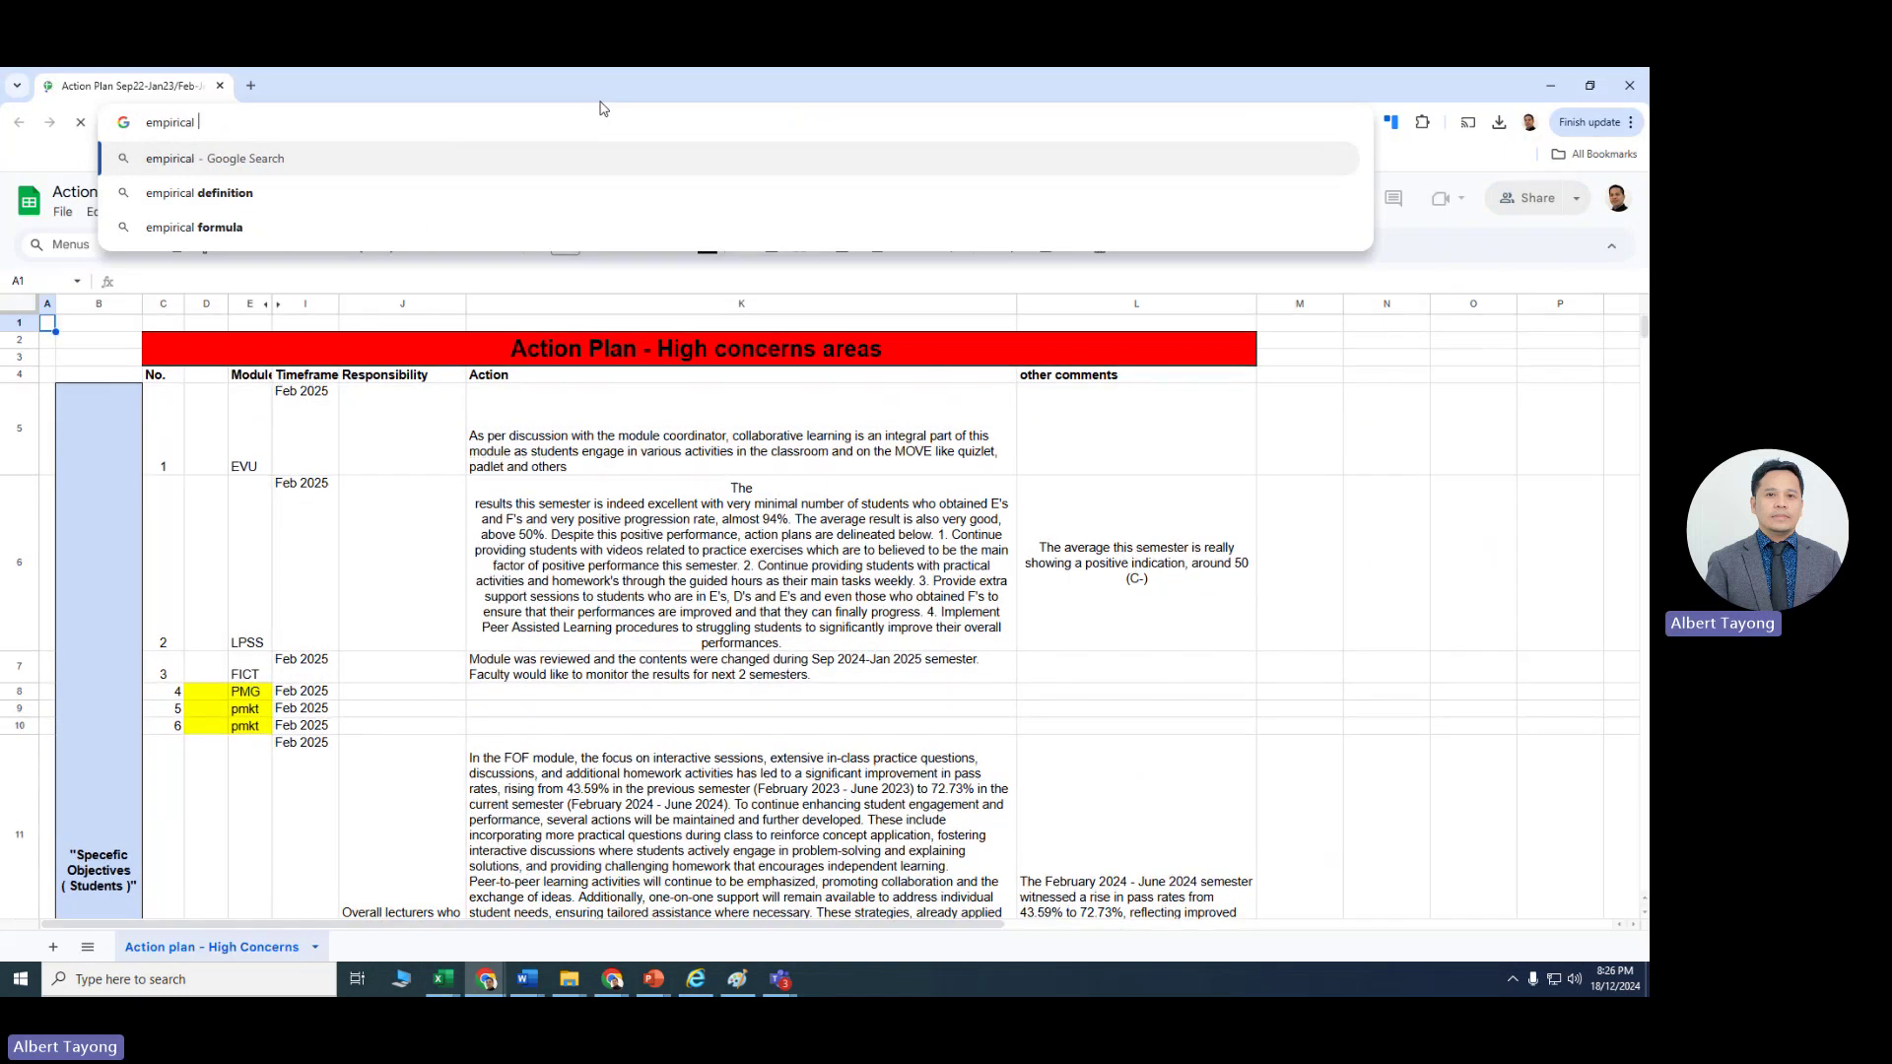
type("rule in stat")
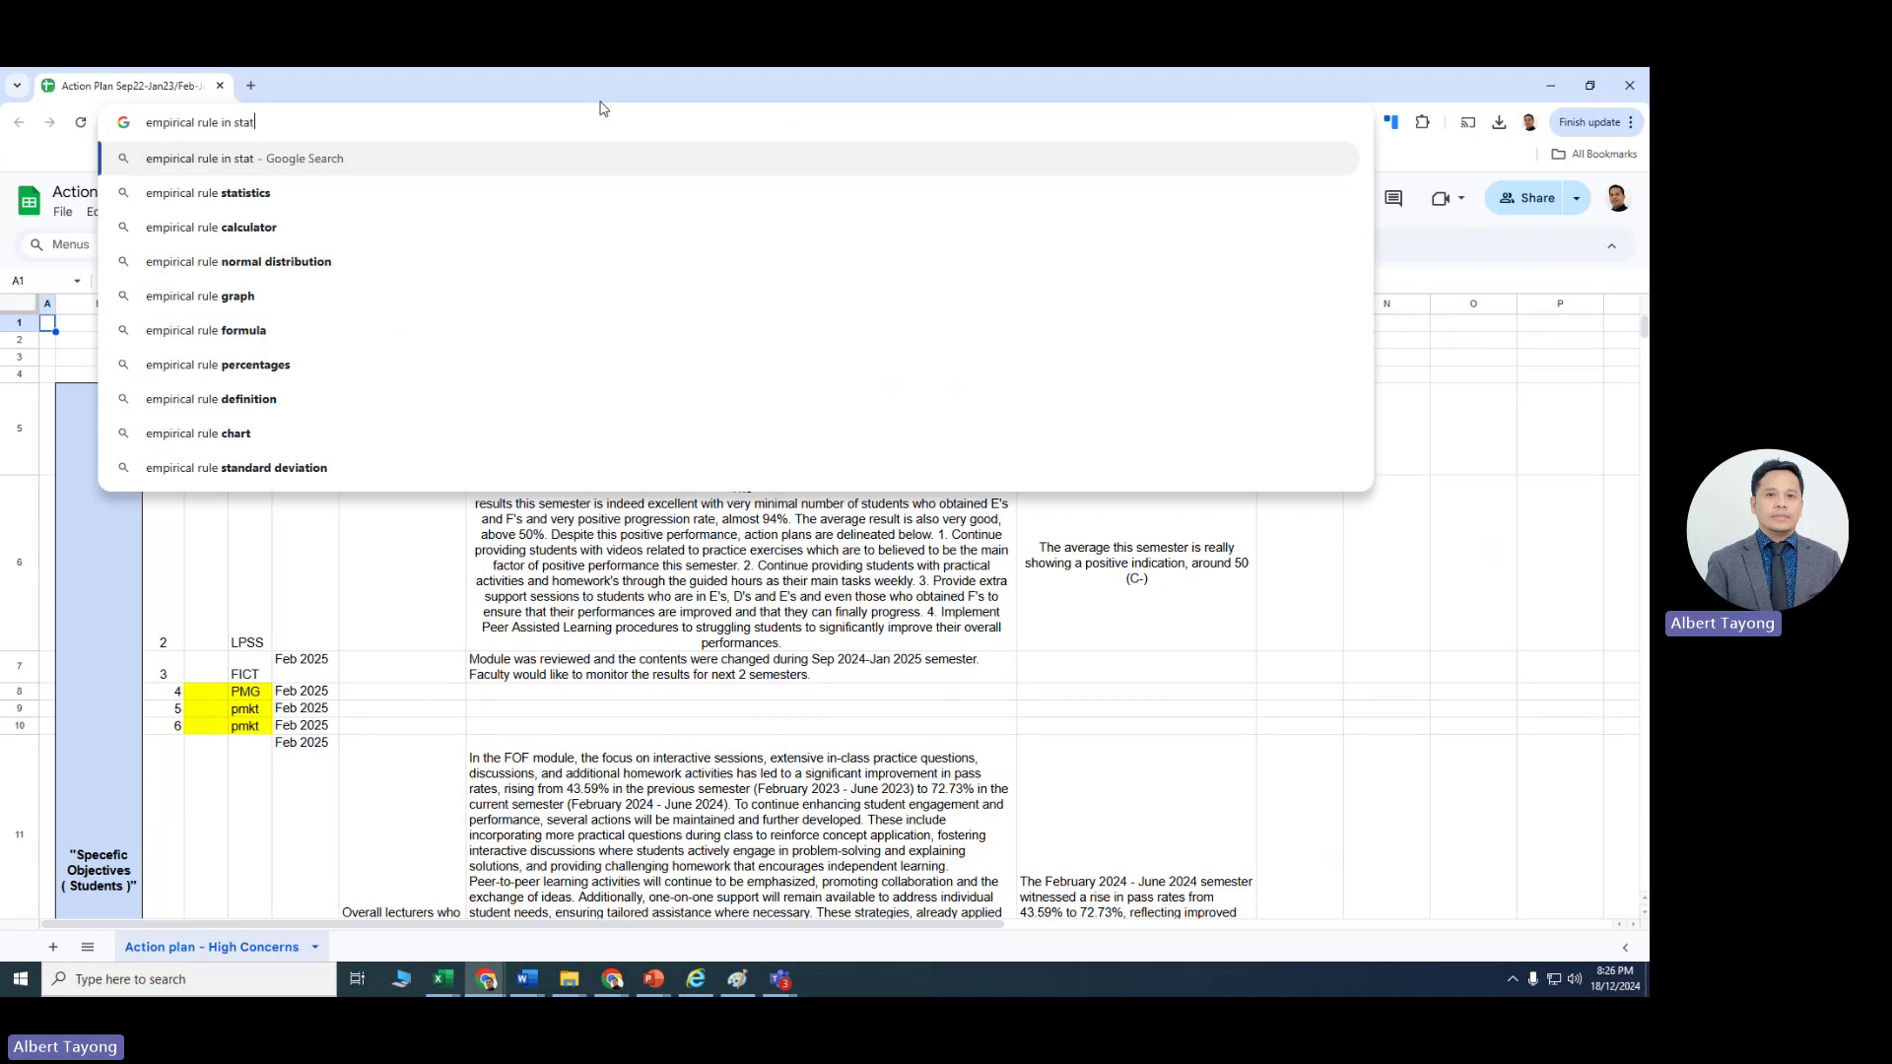
type("s images")
key("Return")
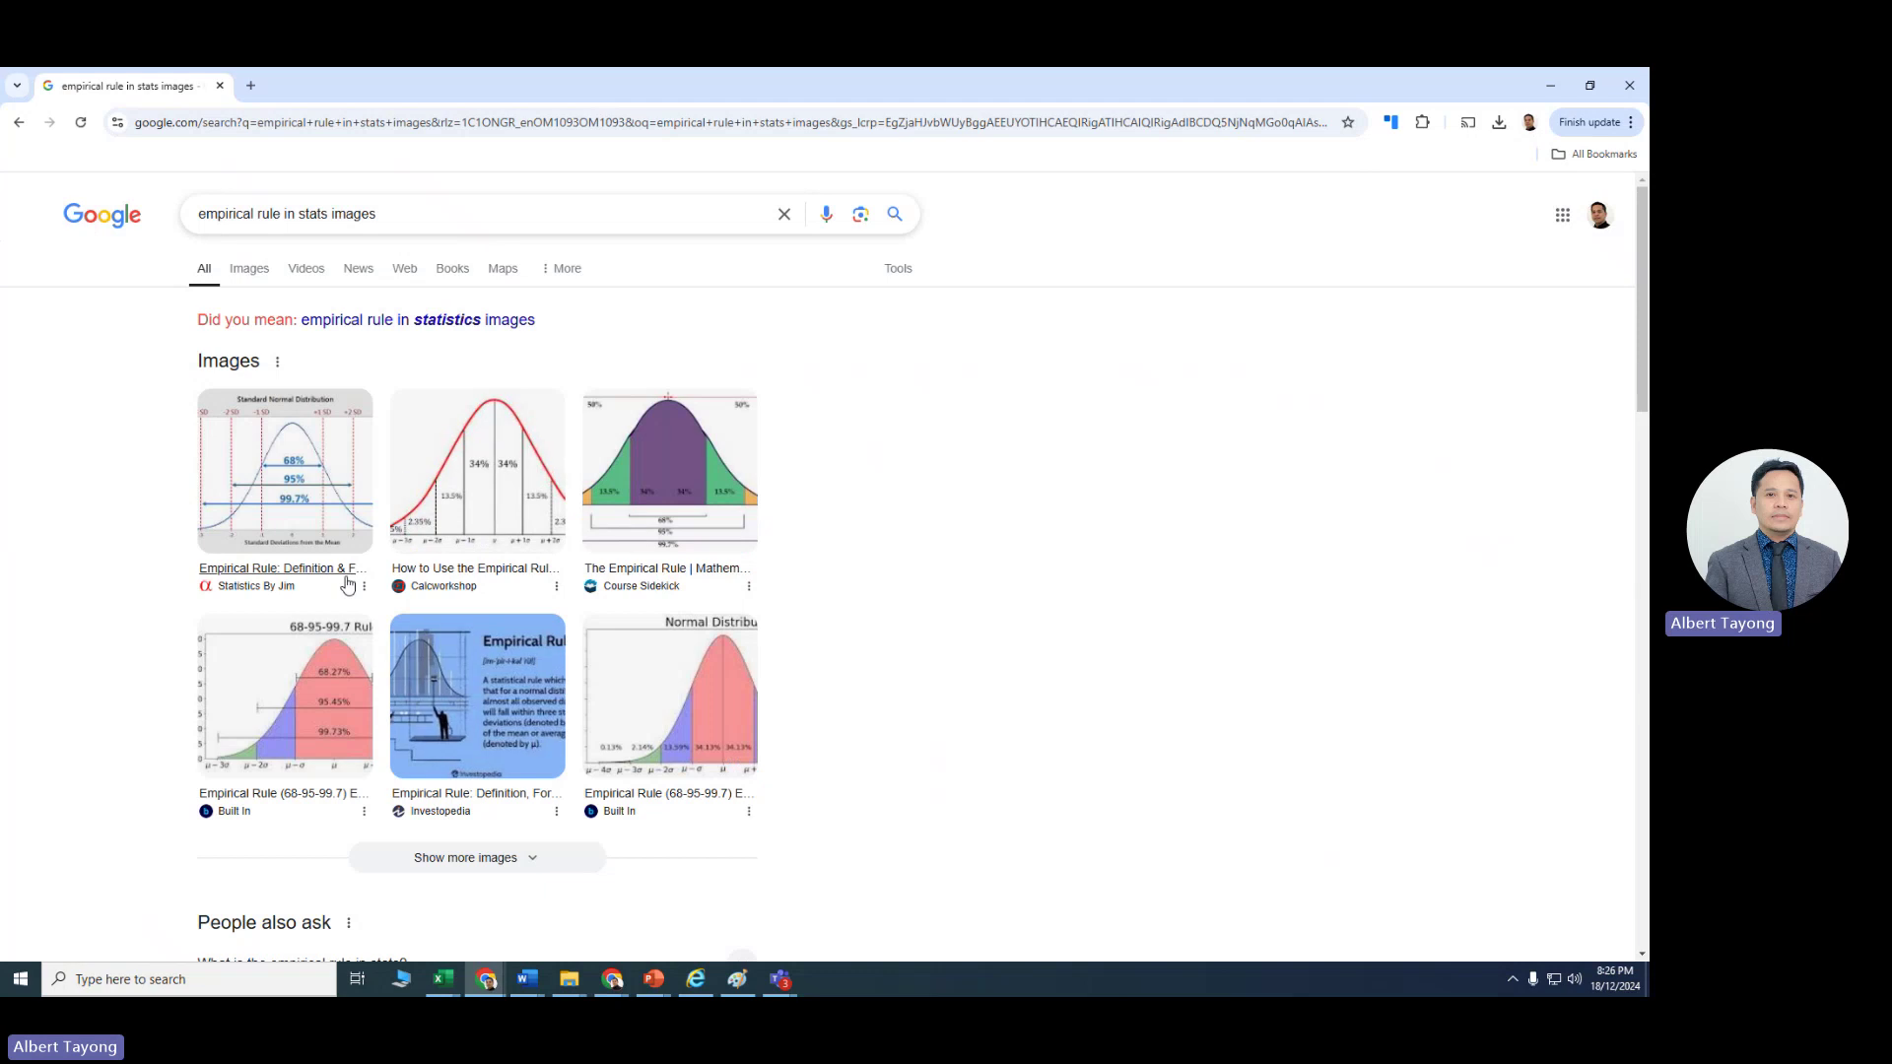
left_click(285, 471)
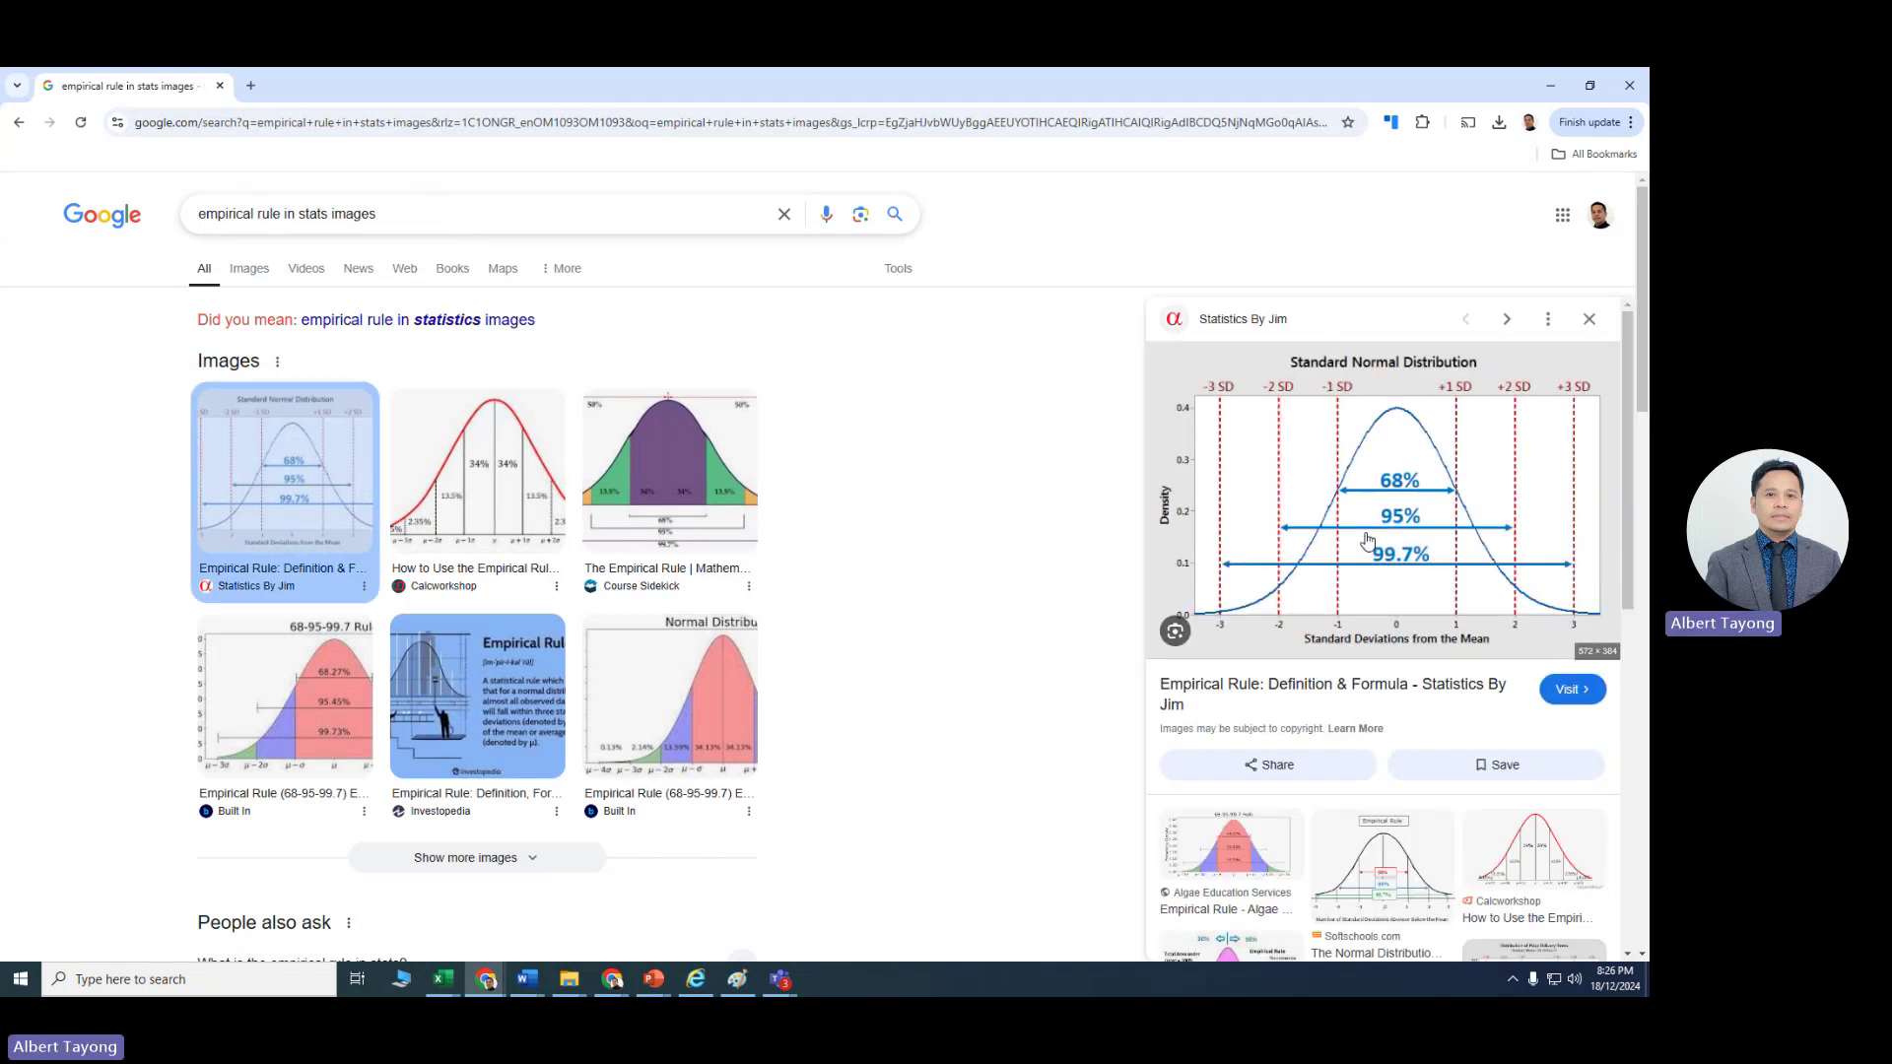